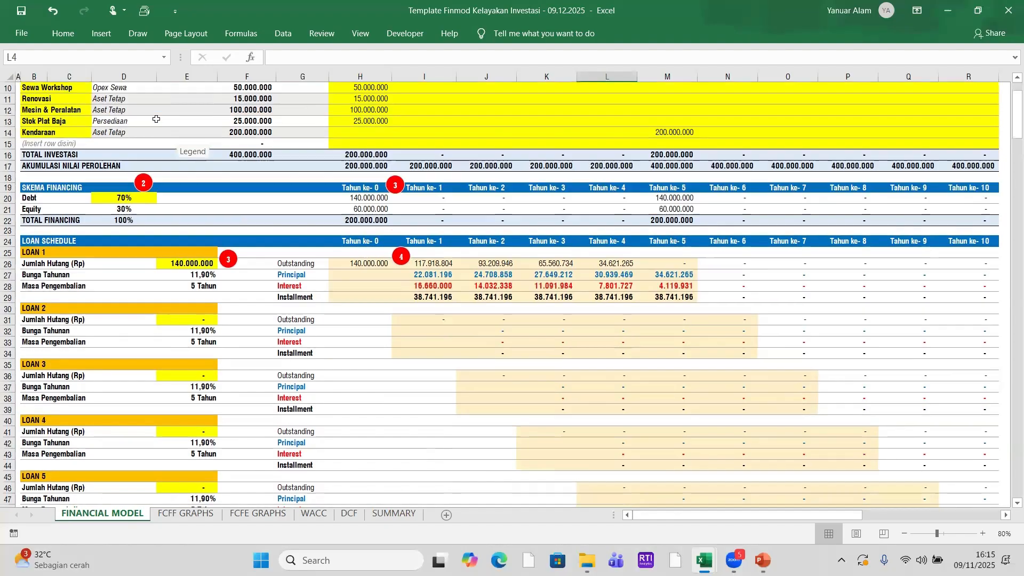
# - Review the CAPEX & FINANCING section of the FINANCIAL MODEL sheet, from the investment table through the loan schedules
pyautogui.scroll(-3, 157, 119)
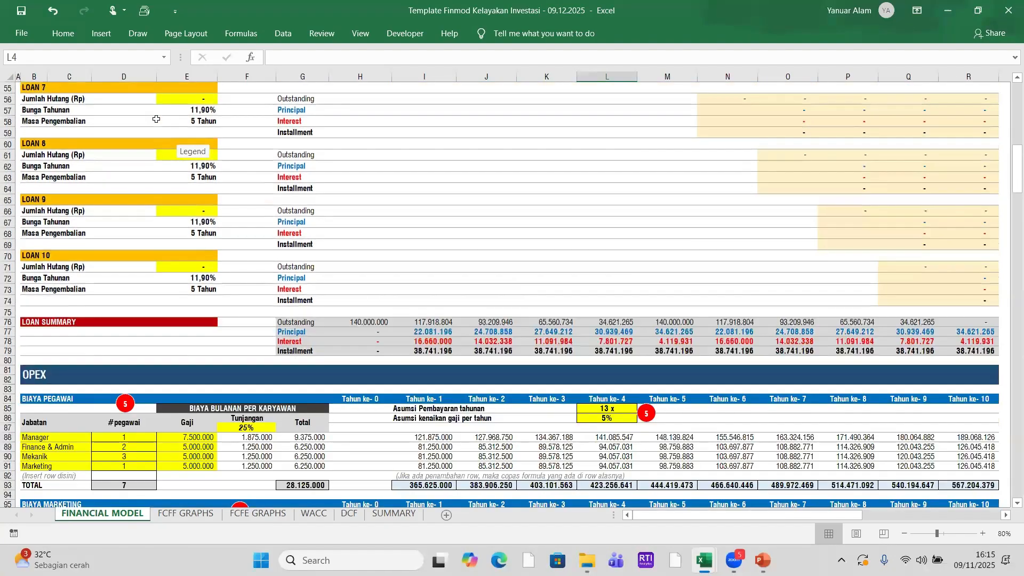
pyautogui.scroll(17, 156, 119)
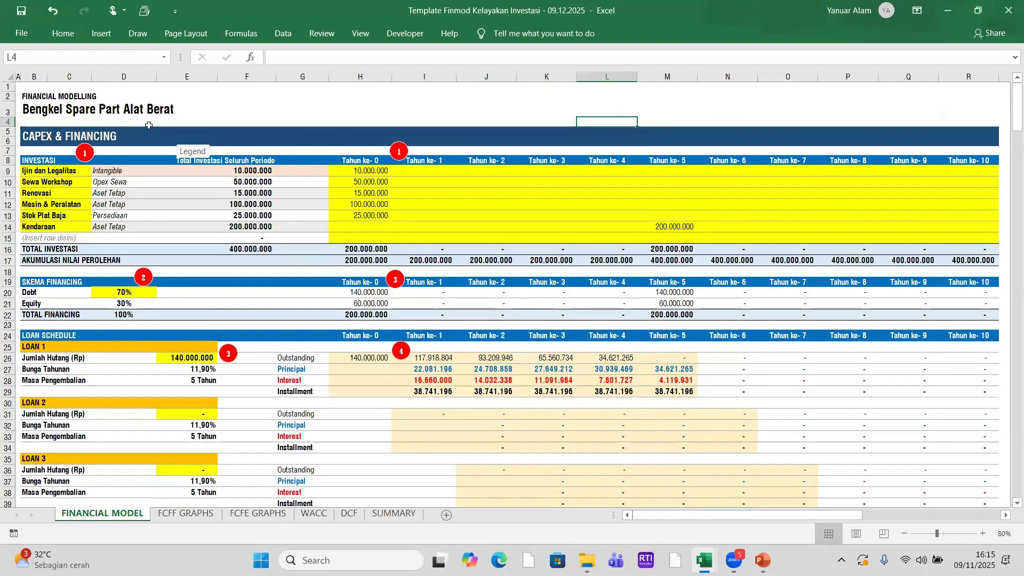
pyautogui.click(146, 133)
pyautogui.scroll(-12, 149, 211)
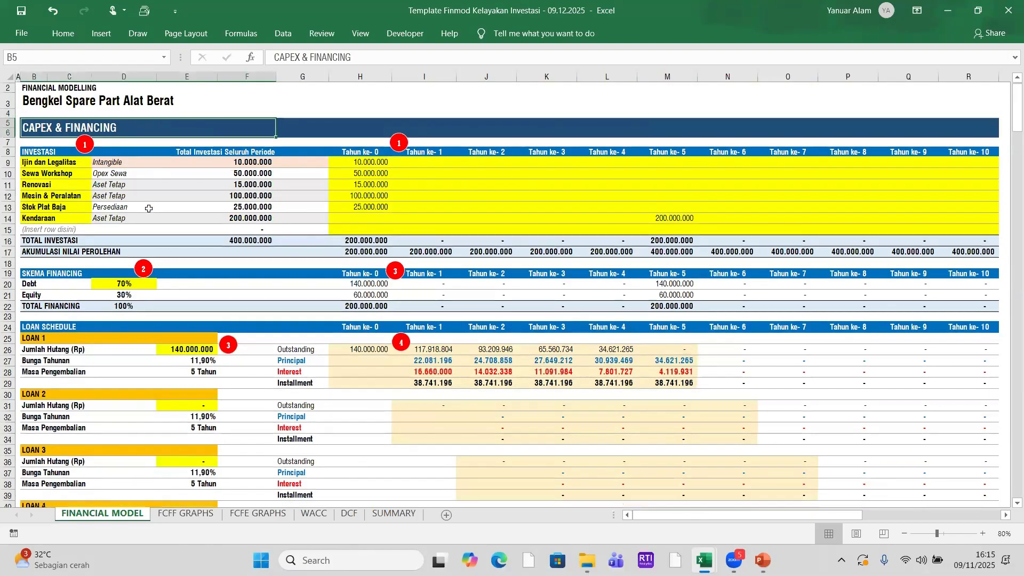
pyautogui.scroll(-12, 149, 210)
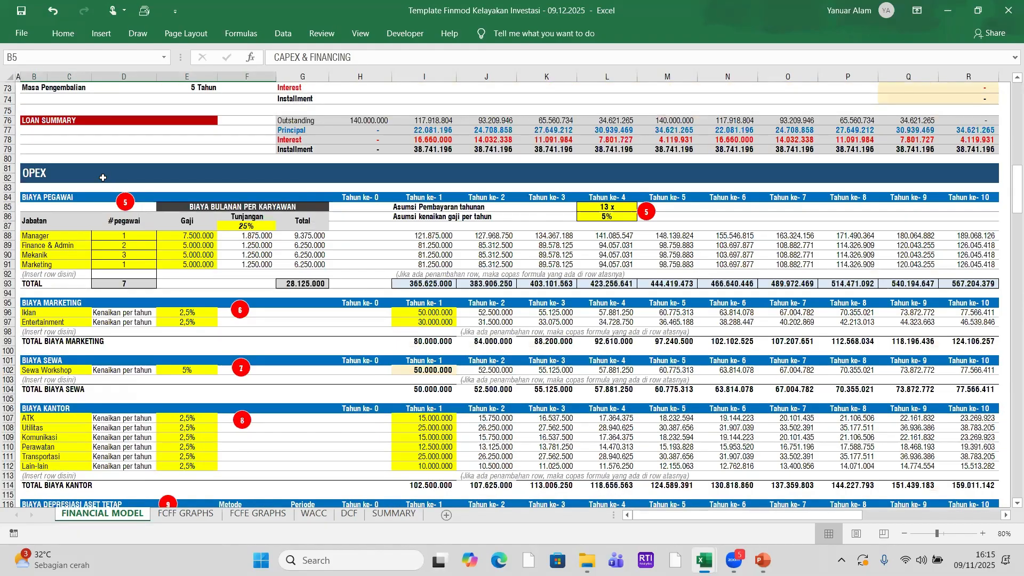
# - Examine the OPEX cost tables and the PENDAPATAN section with its target revenue assumptions
pyautogui.click(103, 178)
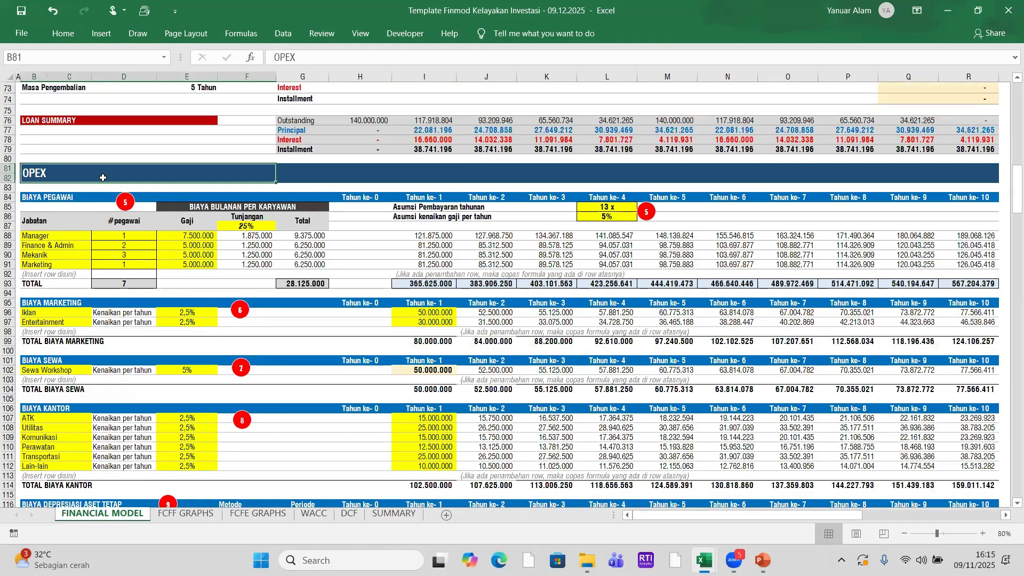
pyautogui.scroll(-9, 103, 178)
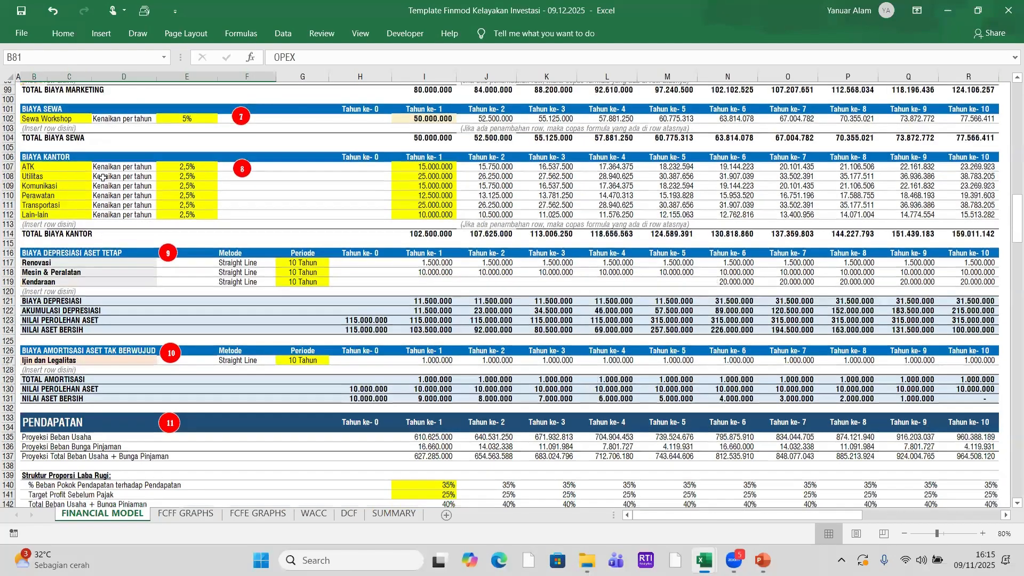
pyautogui.scroll(-6, 103, 177)
pyautogui.click(87, 238)
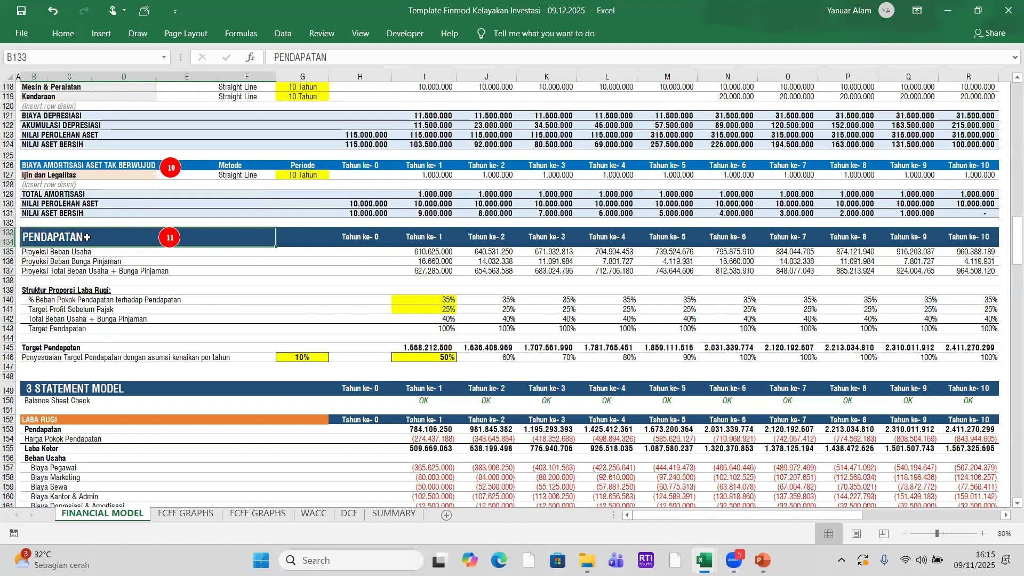
pyautogui.scroll(-3, 86, 238)
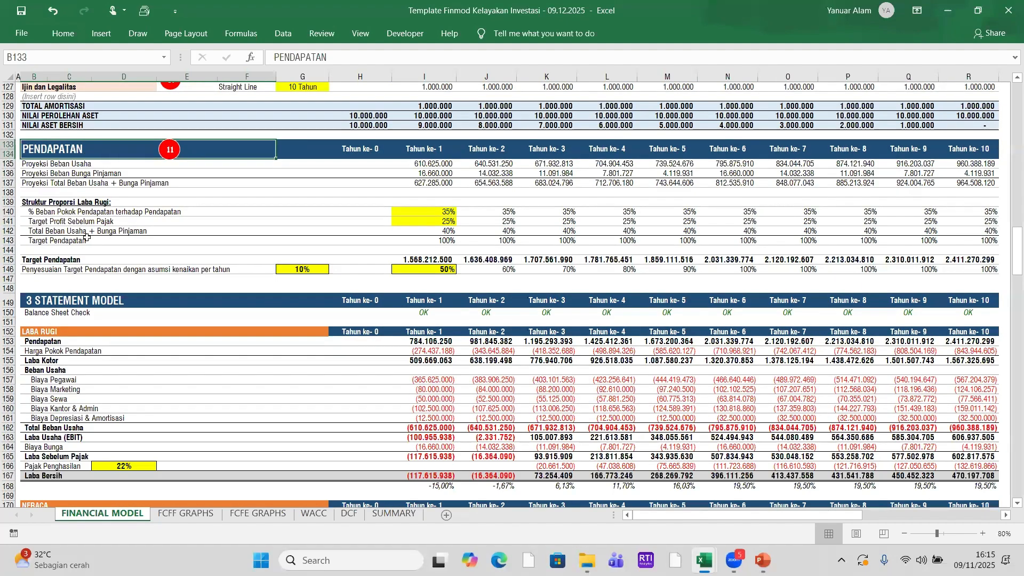
pyautogui.scroll(-5, 87, 237)
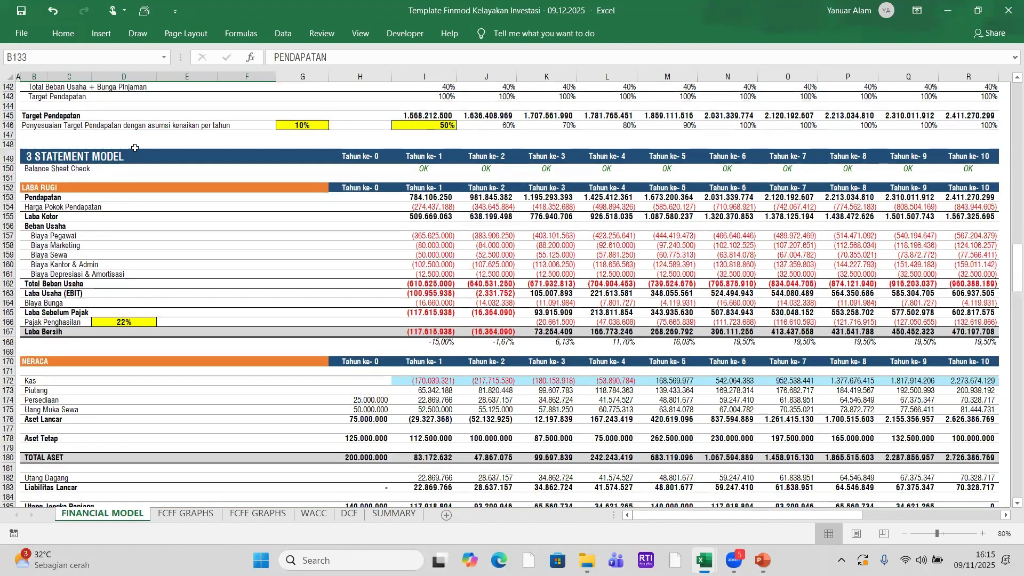
# - Look over the whole 3 STATEMENT MODEL section, from its heading down to the supporting schedules
pyautogui.click(48, 156)
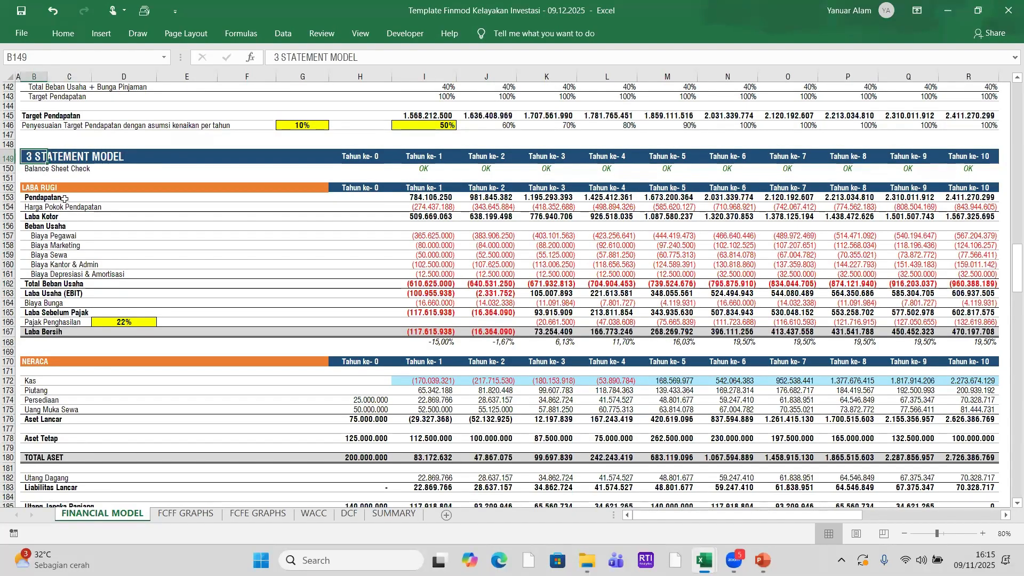
pyautogui.scroll(13, 175, 171)
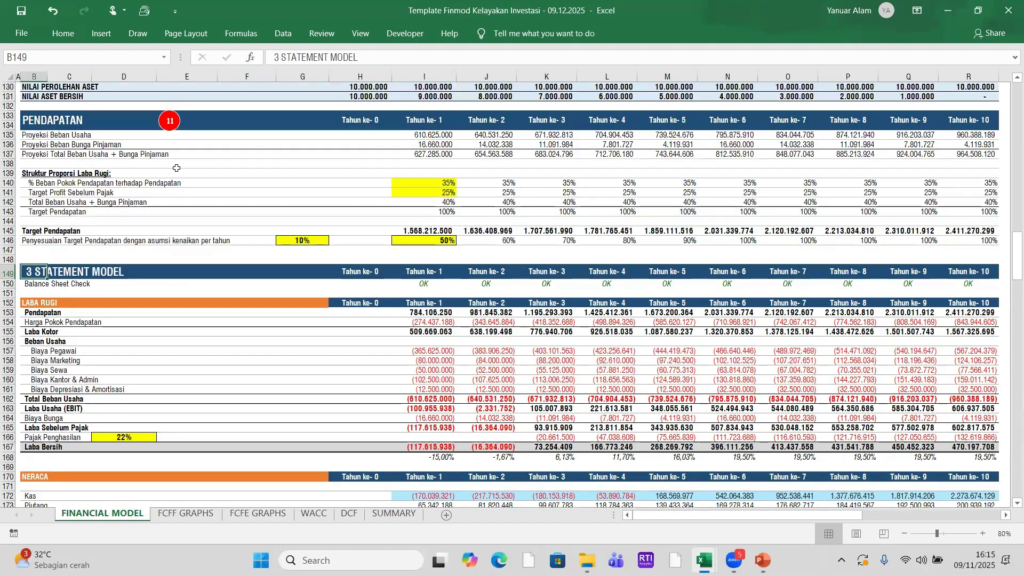
pyautogui.scroll(-4, 177, 168)
pyautogui.scroll(-11, 177, 168)
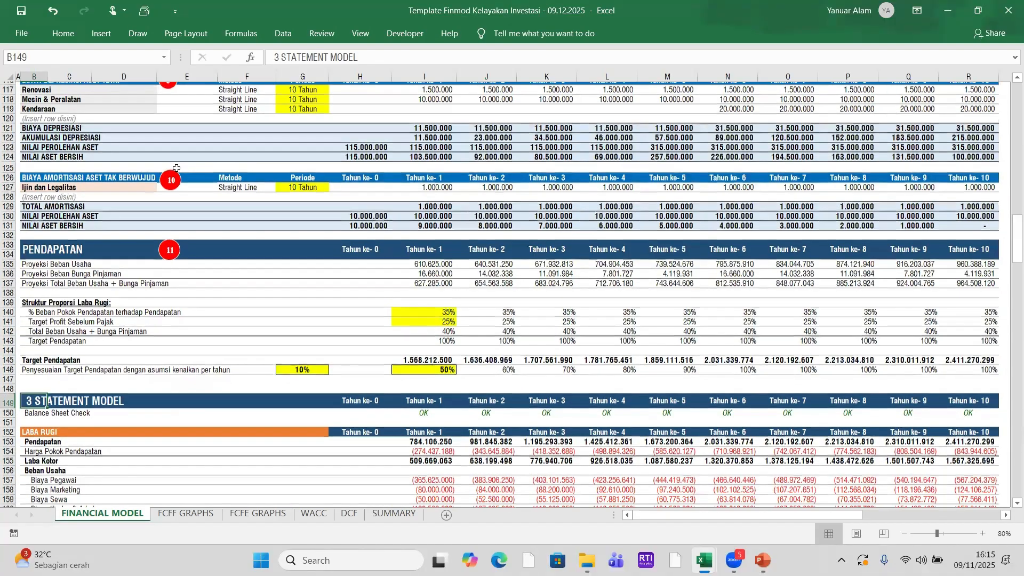
pyautogui.scroll(-17, 176, 168)
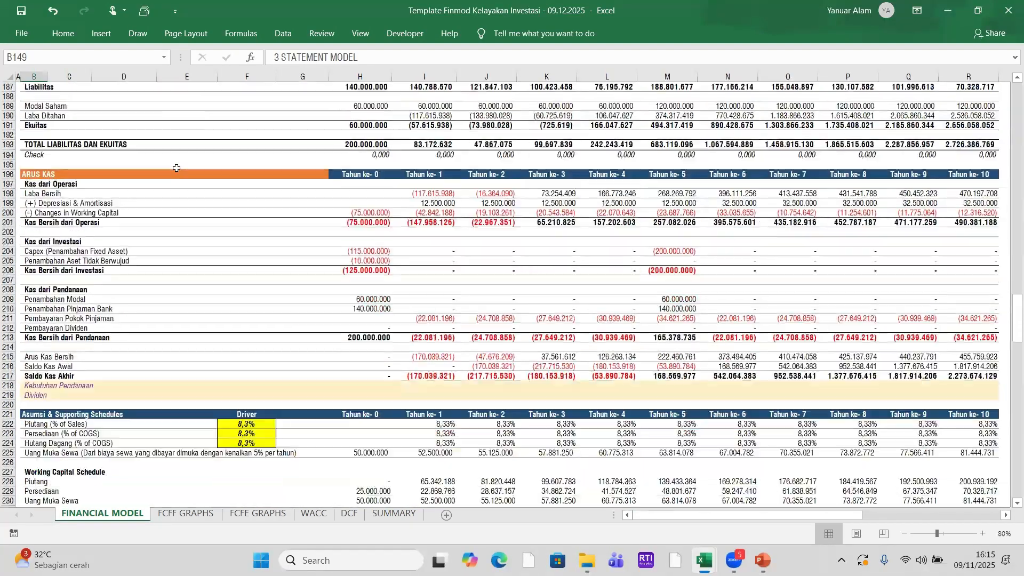
pyautogui.scroll(-2, 157, 229)
pyautogui.scroll(16, 144, 220)
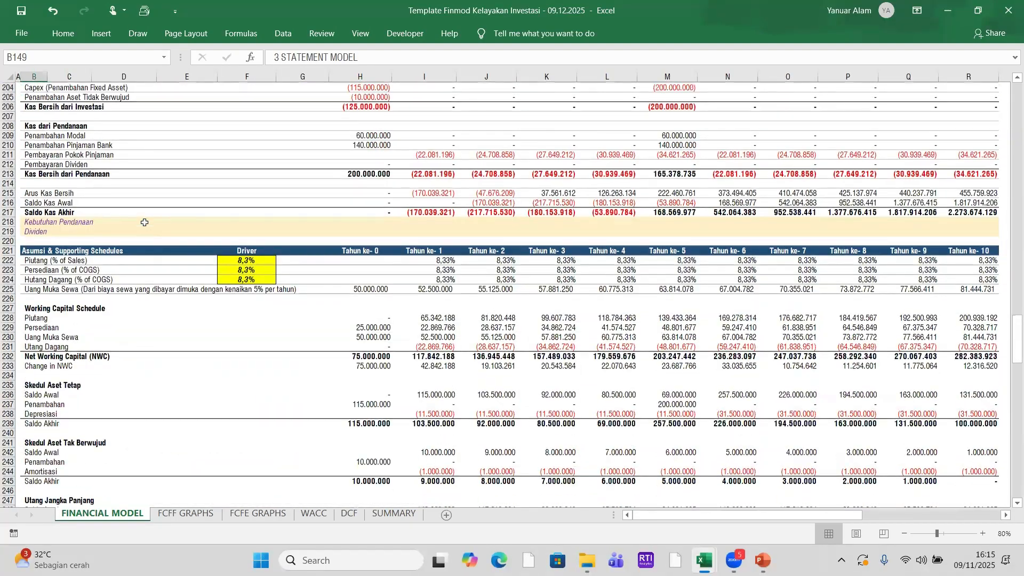
pyautogui.scroll(7, 144, 220)
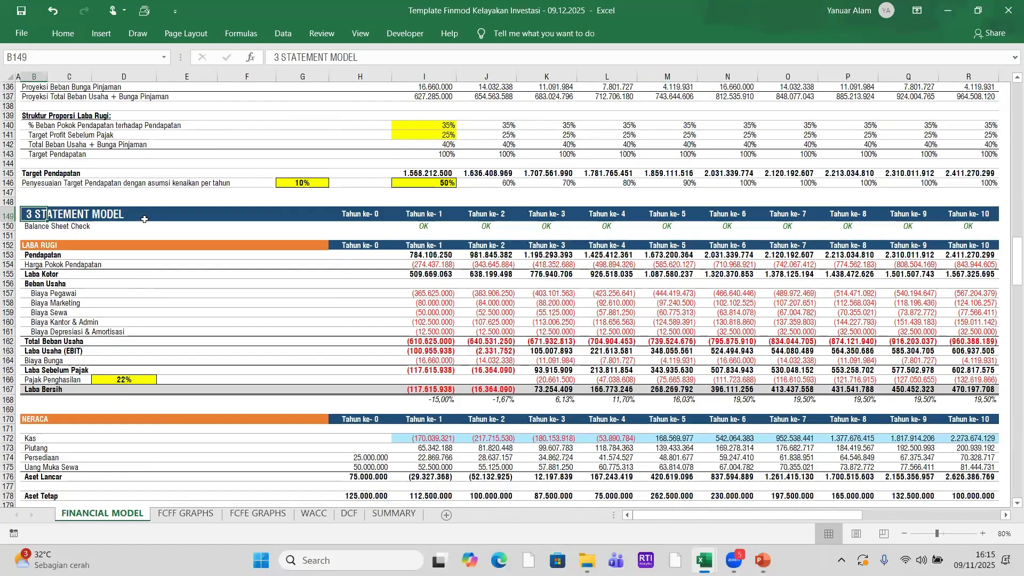
# - Examine the LABA RUGI, NERACA and ARUS KAS statements in order, ending at the Asumsi & Supporting Schedules heading
pyautogui.scroll(-3, 87, 163)
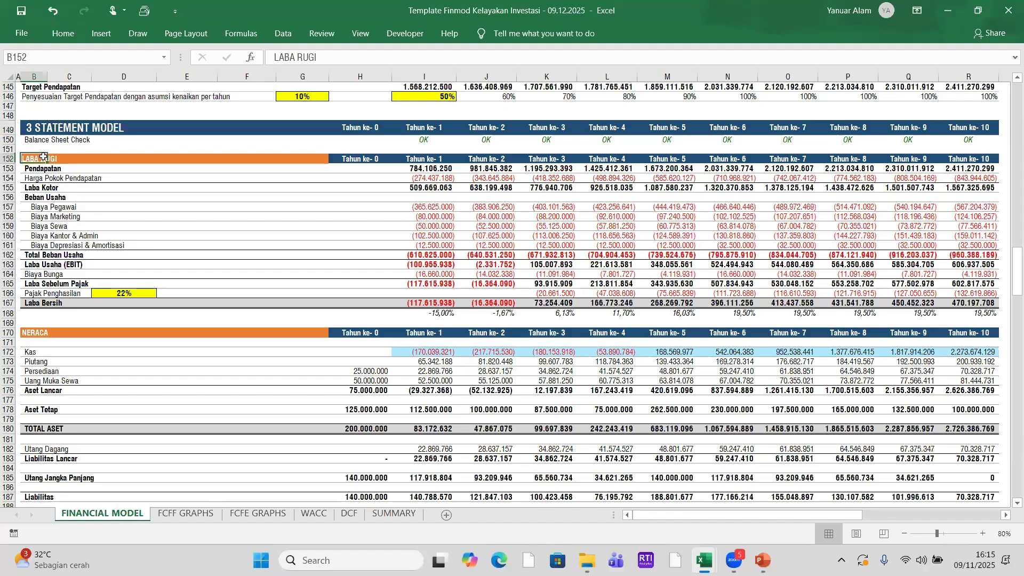
pyautogui.click(39, 333)
pyautogui.scroll(-6, 77, 365)
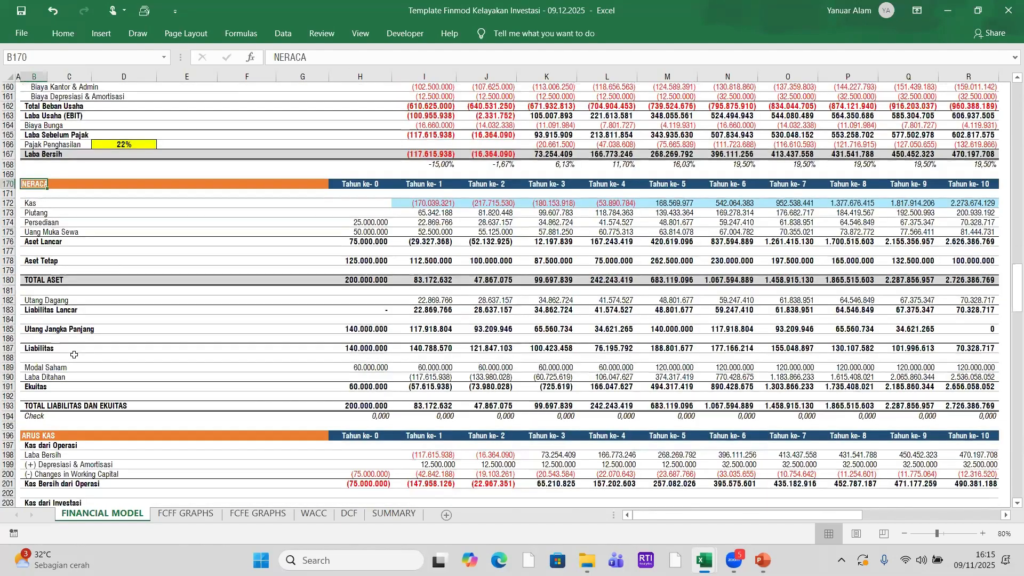
pyautogui.click(46, 406)
pyautogui.scroll(-11, 220, 341)
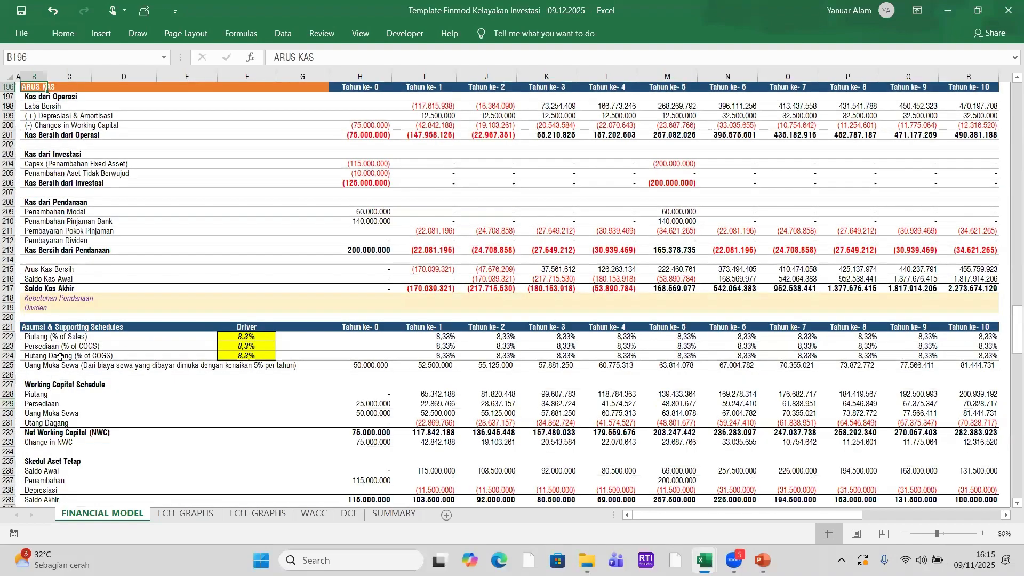
pyautogui.click(39, 327)
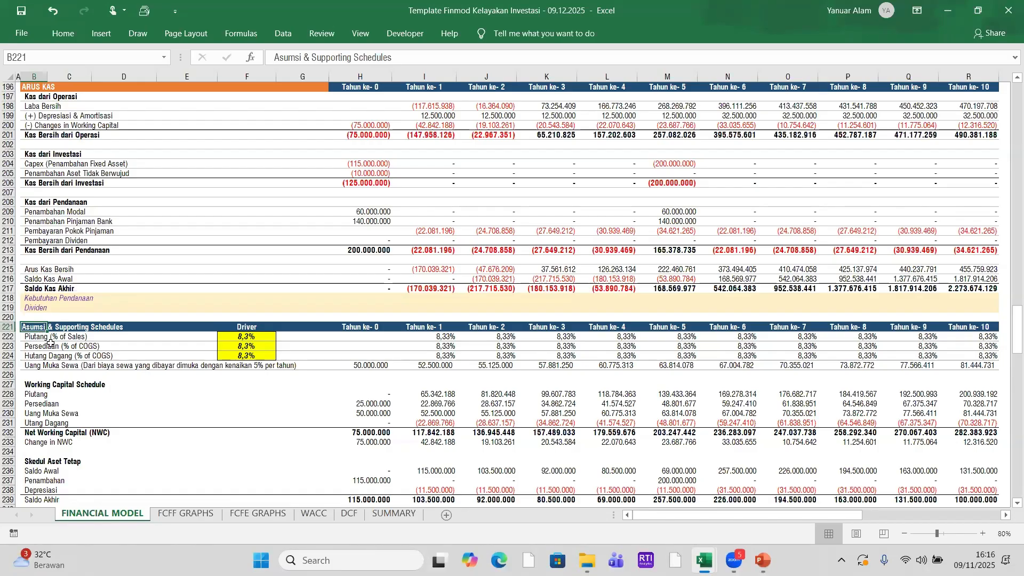
# - Trace the three statements back to the depreciation, amortisation and PENDAPATAN inputs, and return to the supporting schedules
pyautogui.scroll(1, 92, 328)
pyautogui.scroll(2, 93, 329)
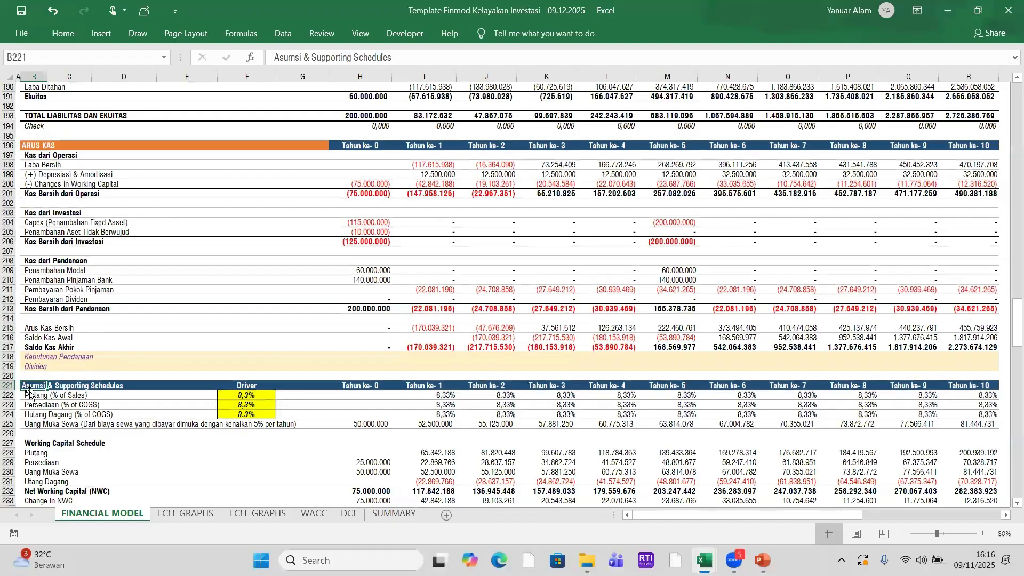
pyautogui.scroll(5, 48, 340)
pyautogui.scroll(14, 48, 339)
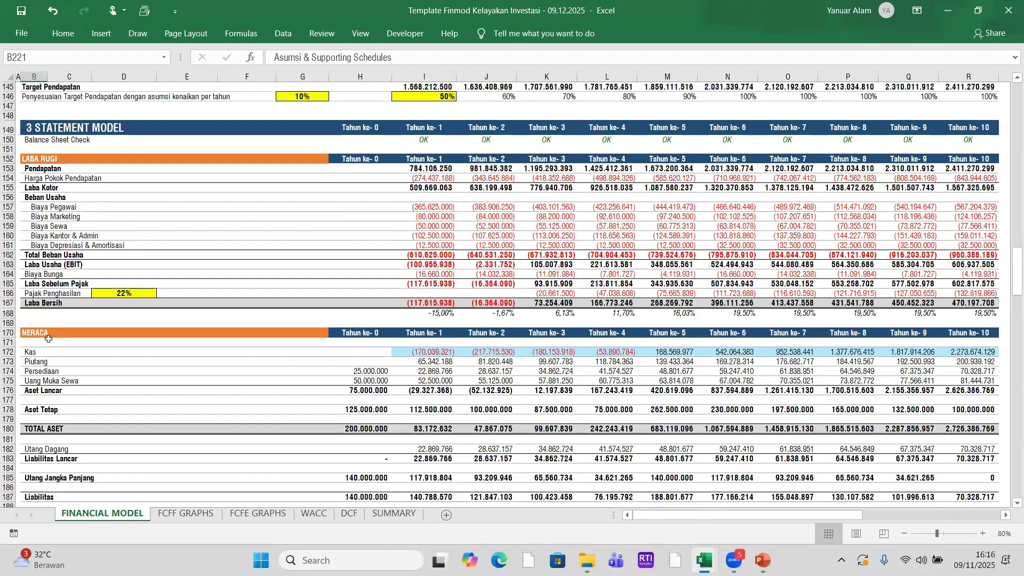
pyautogui.scroll(7, 48, 339)
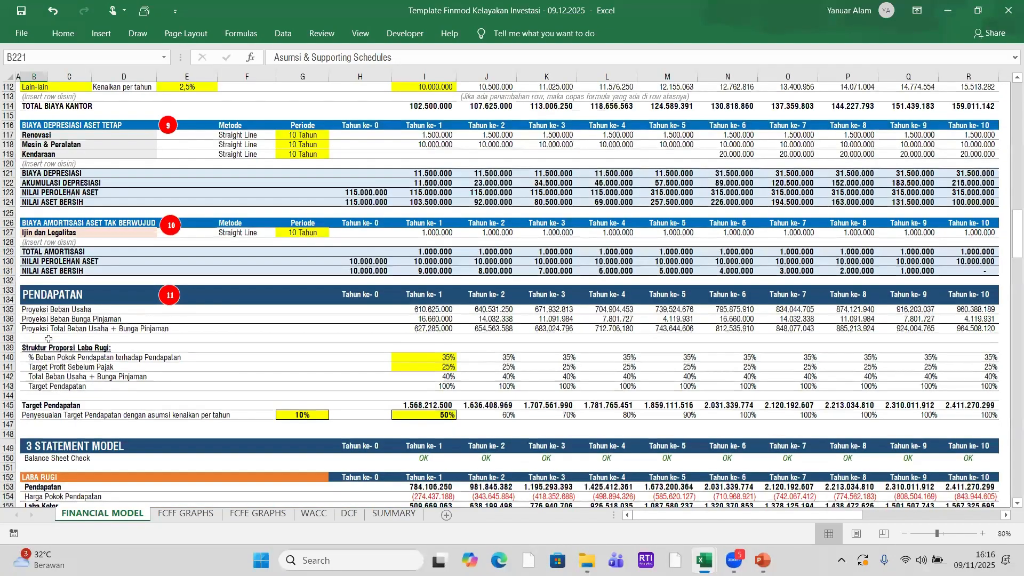
pyautogui.scroll(-15, 48, 339)
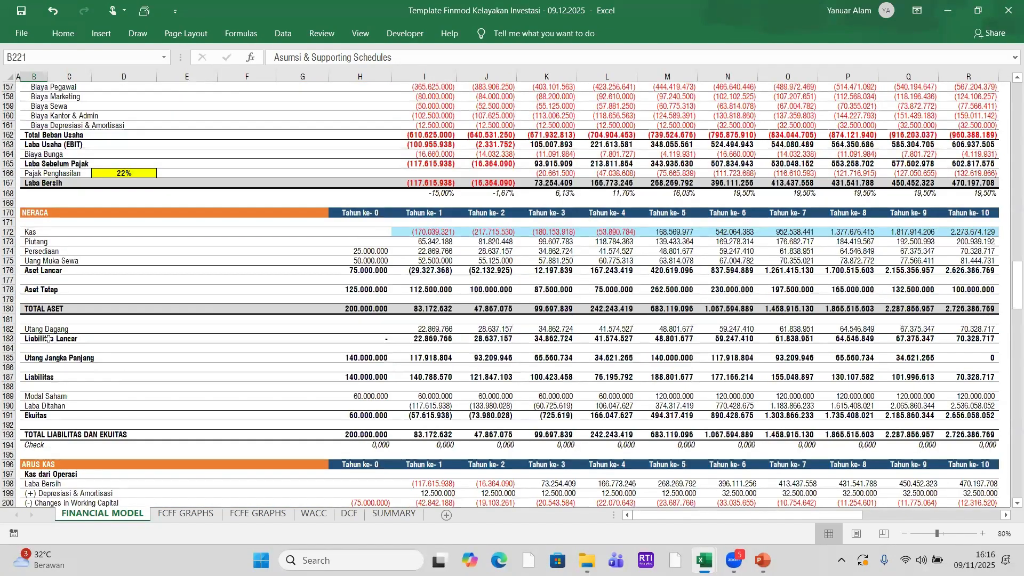
pyautogui.scroll(-13, 48, 339)
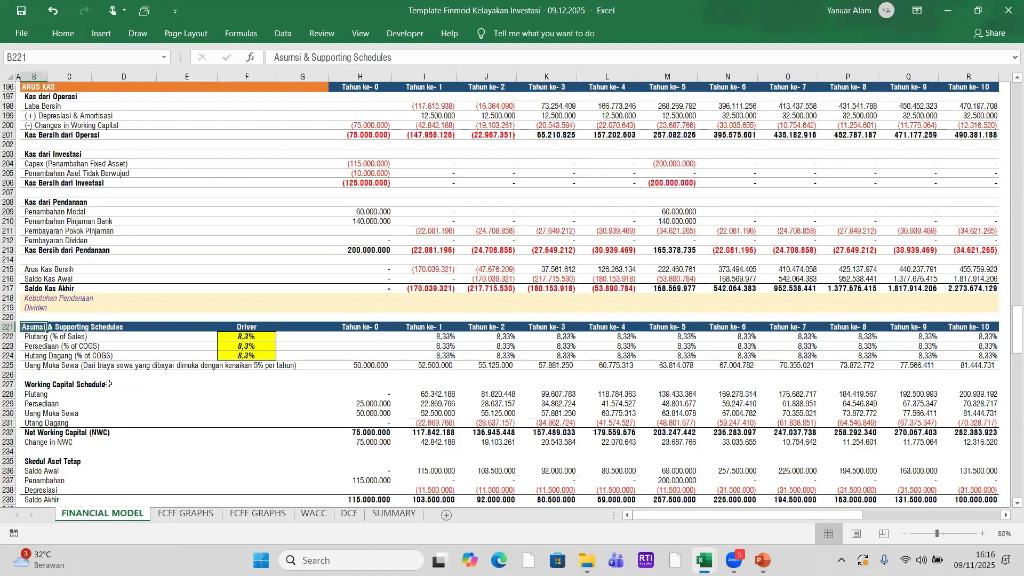
# - Review the Piutang, Persediaan and Hutang Dagang drivers and the supporting schedules, and relate them to the financial statements above
pyautogui.scroll(-3, 48, 338)
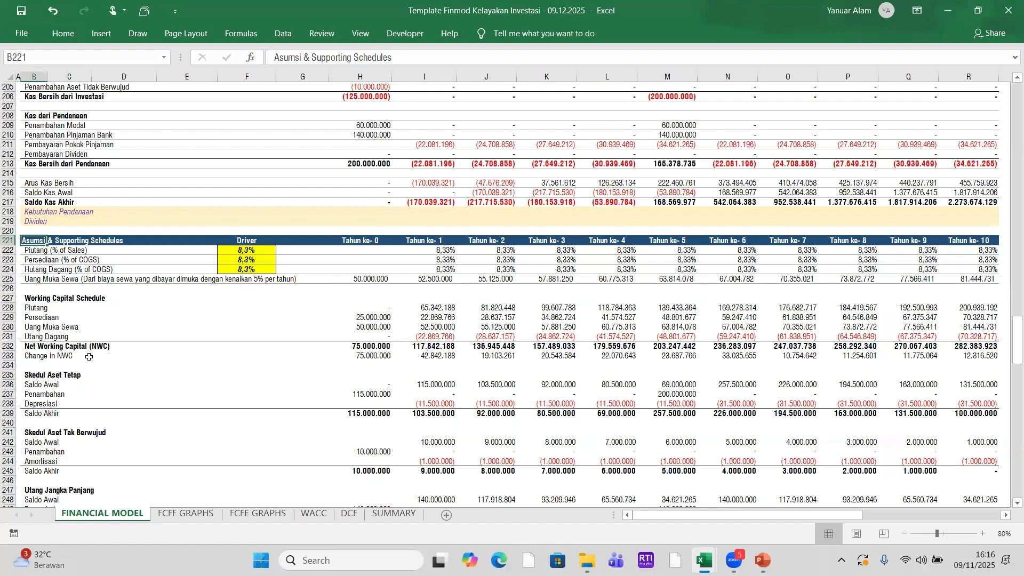
pyautogui.scroll(-2, 342, 378)
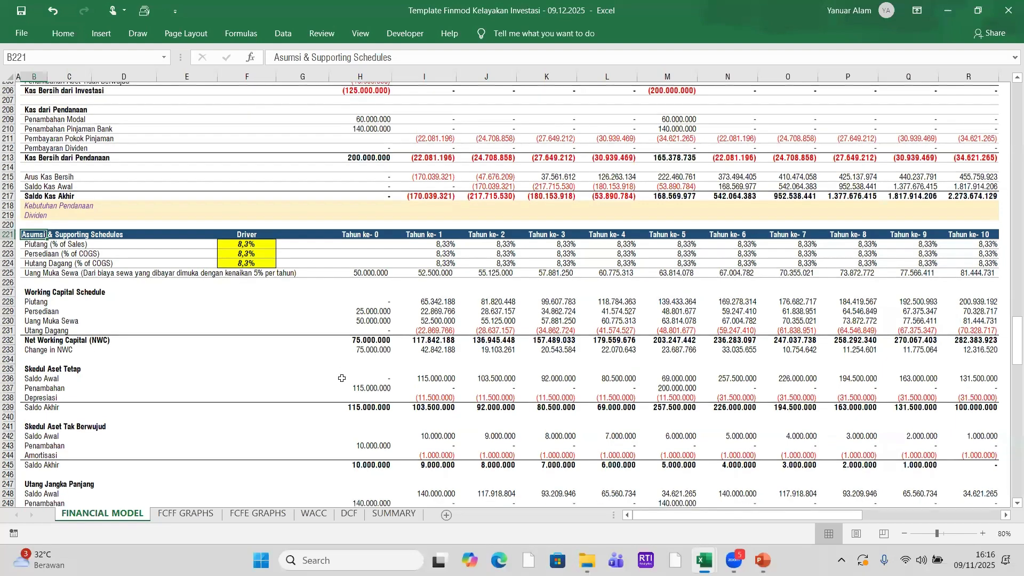
pyautogui.click(30, 191)
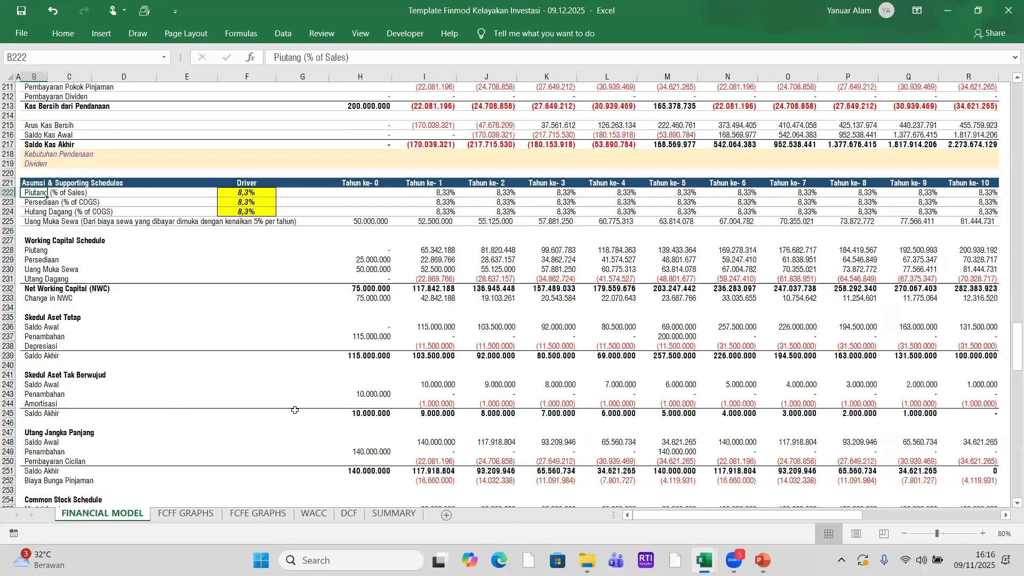
pyautogui.scroll(13, 299, 409)
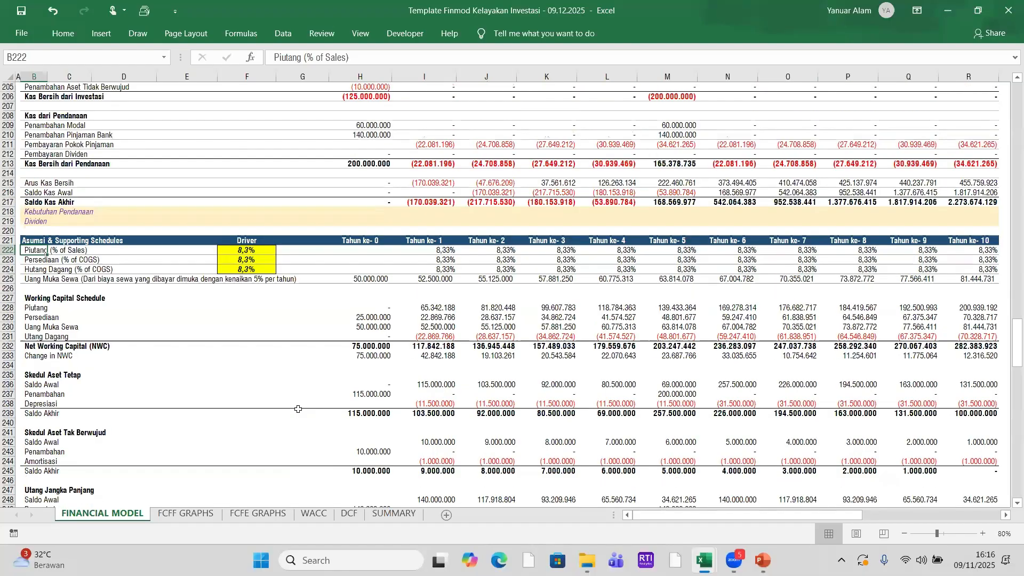
pyautogui.scroll(9, 302, 407)
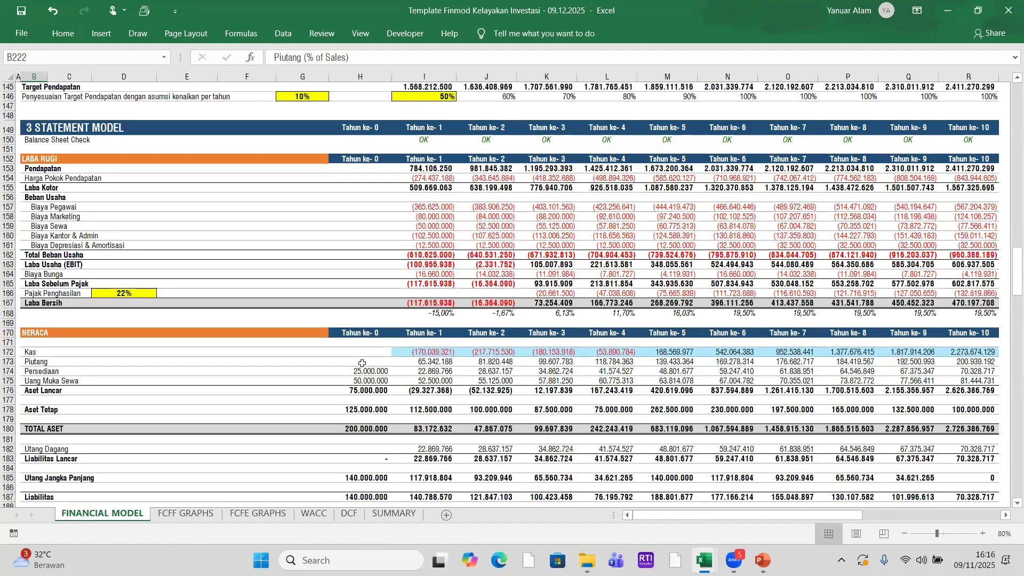
# - Examine the WACC calculation and the DCF Analyses section, including the FCF PROJECT / FCFF / Unlevered Cash Flow table
pyautogui.scroll(-6, 365, 347)
pyautogui.scroll(-18, 362, 395)
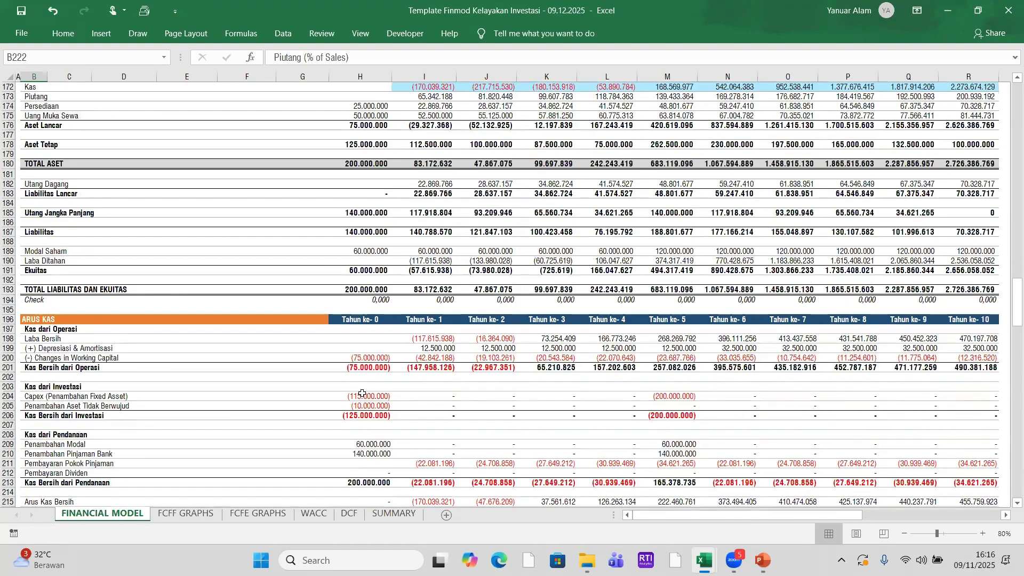
pyautogui.scroll(-11, 363, 390)
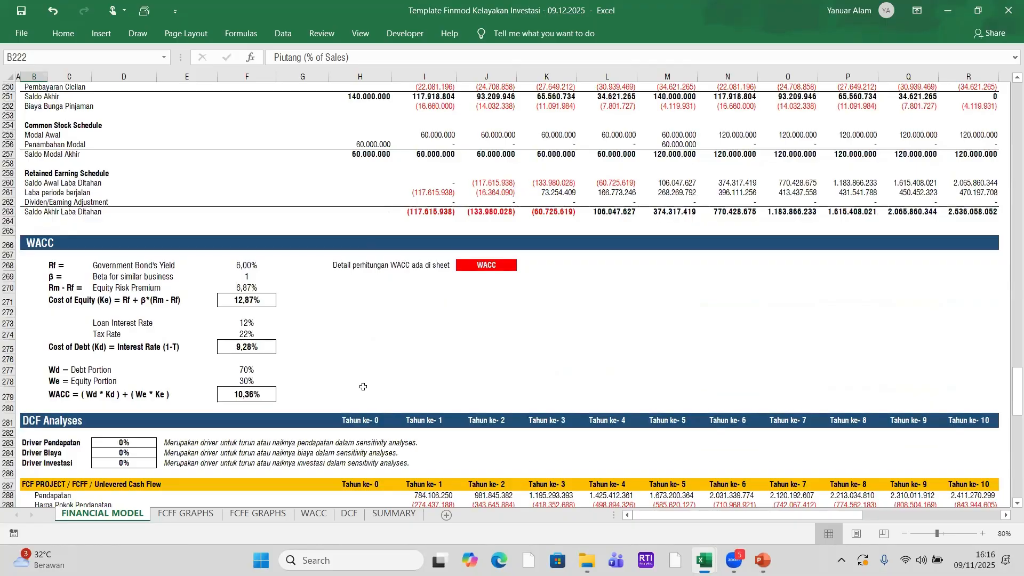
pyautogui.scroll(-3, 363, 386)
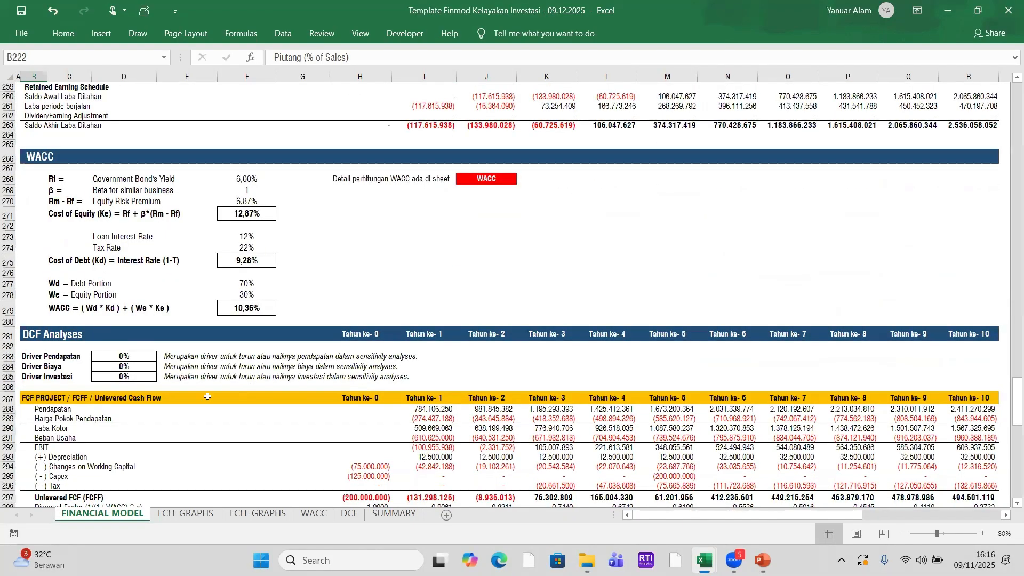
pyautogui.click(70, 334)
pyautogui.scroll(-3, 139, 343)
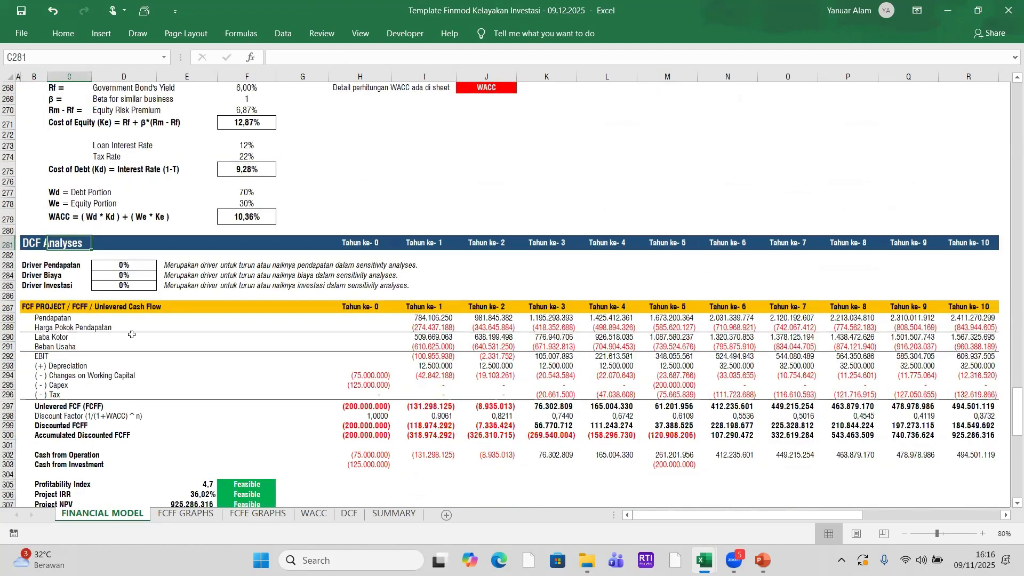
pyautogui.click(27, 243)
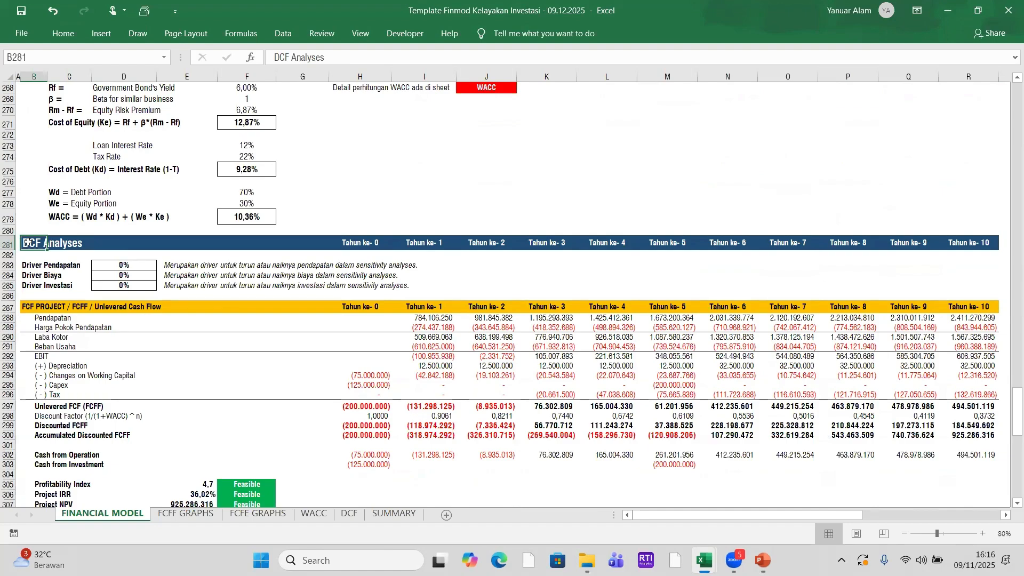
pyautogui.click(24, 308)
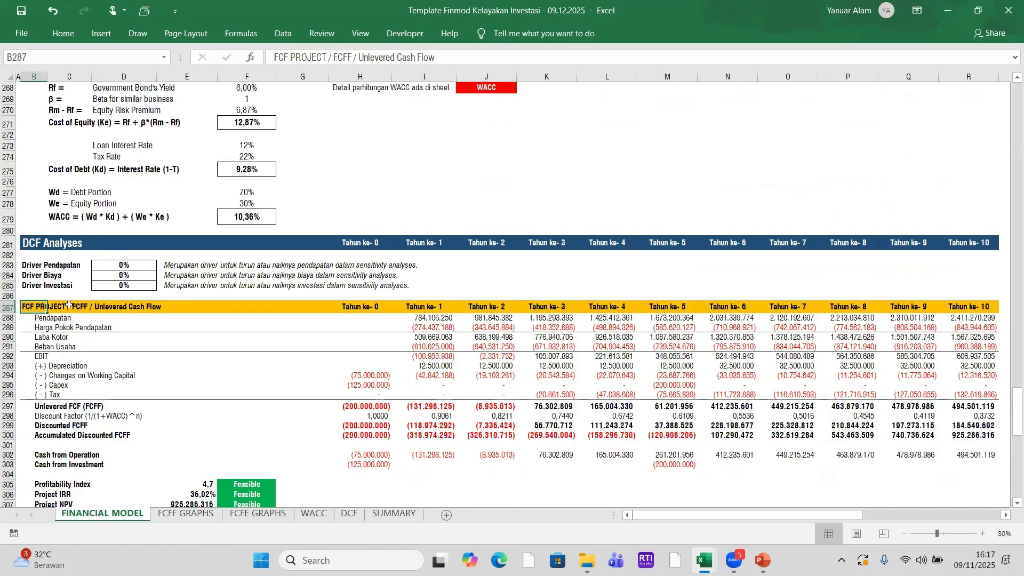
# - Examine the FCF PROJECT / FCFF table with its feasibility indicators and the FCF EQUITY / FCFE table, including the Tahun ke-0 Debt link
pyautogui.click(103, 308)
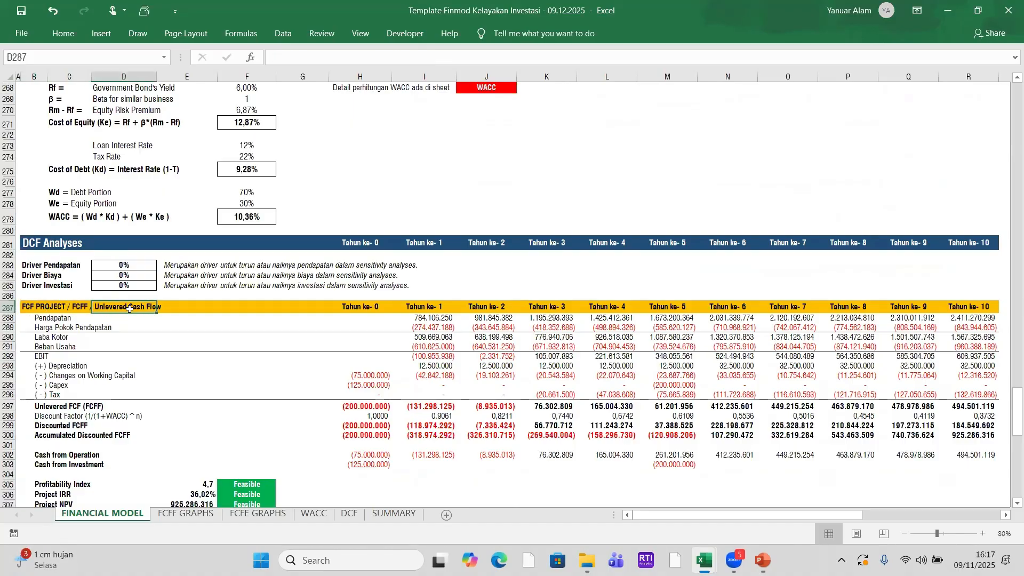
pyautogui.click(31, 304)
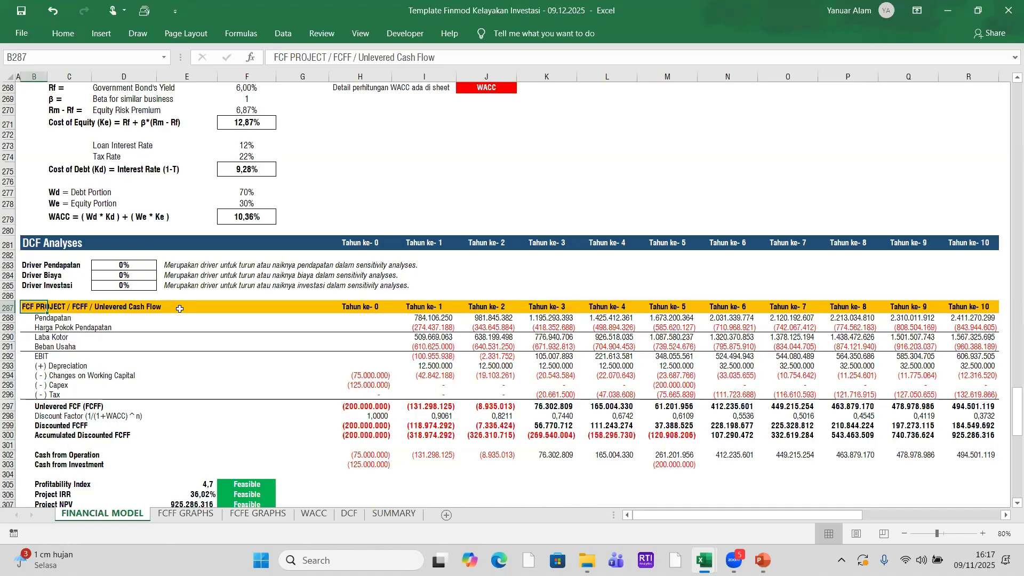
pyautogui.scroll(-1, 180, 309)
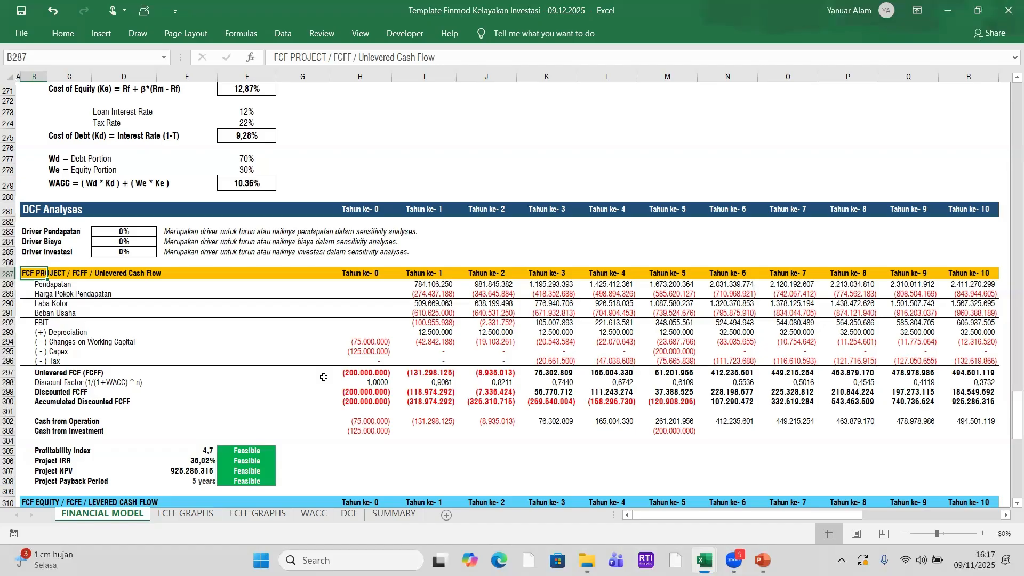
pyautogui.scroll(-7, 324, 377)
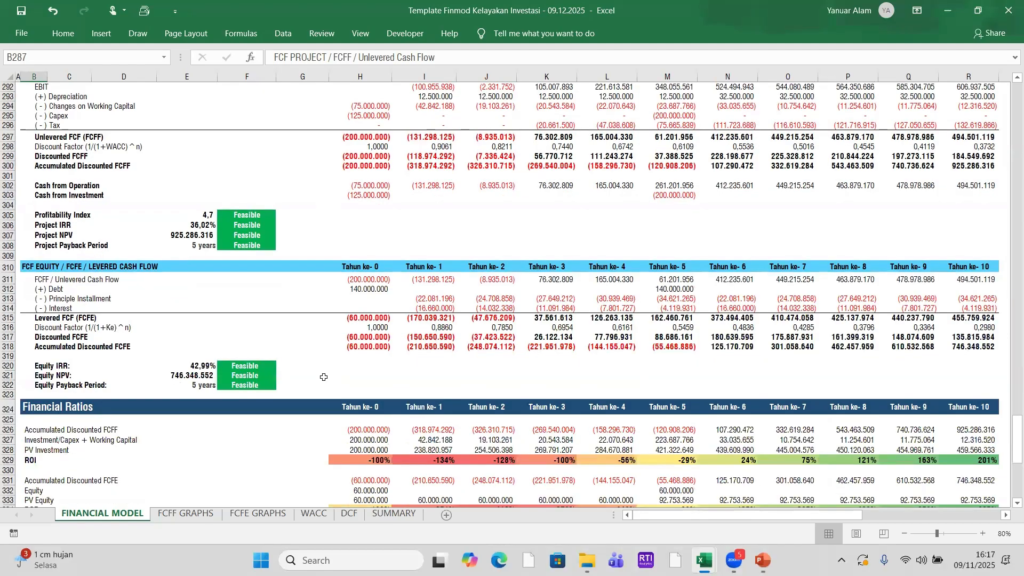
pyautogui.click(24, 264)
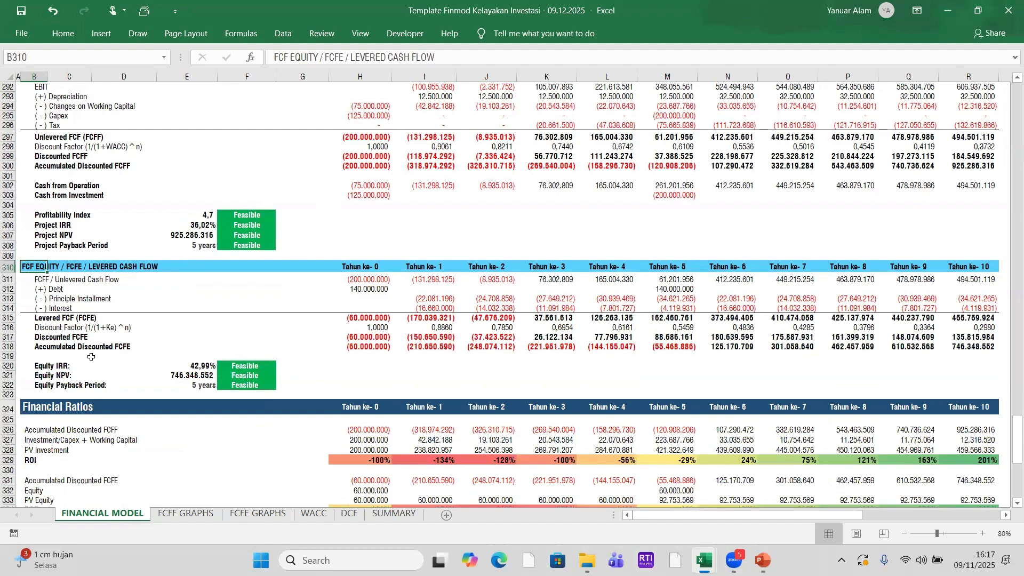
pyautogui.scroll(-1, 92, 357)
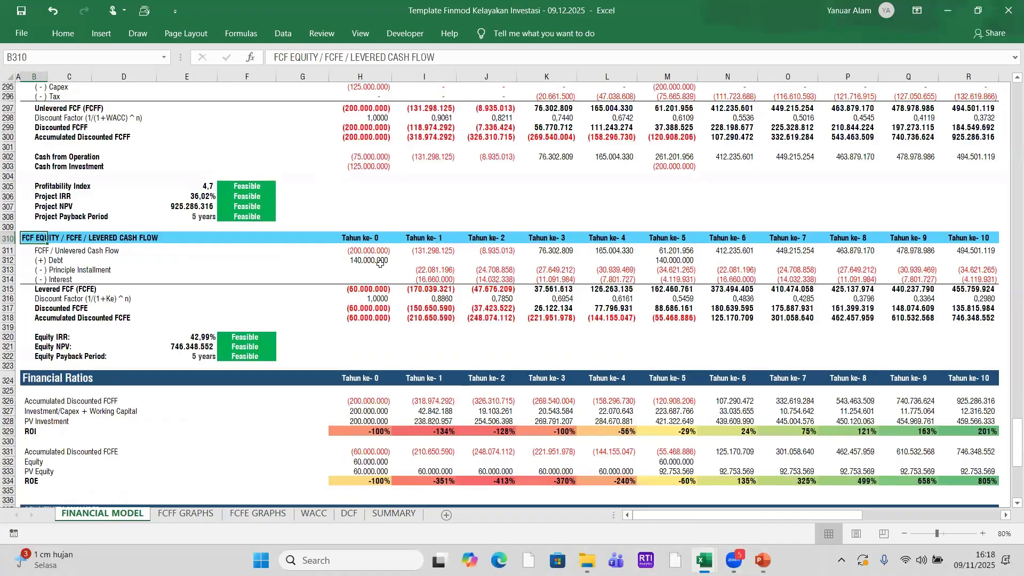
pyautogui.click(380, 263)
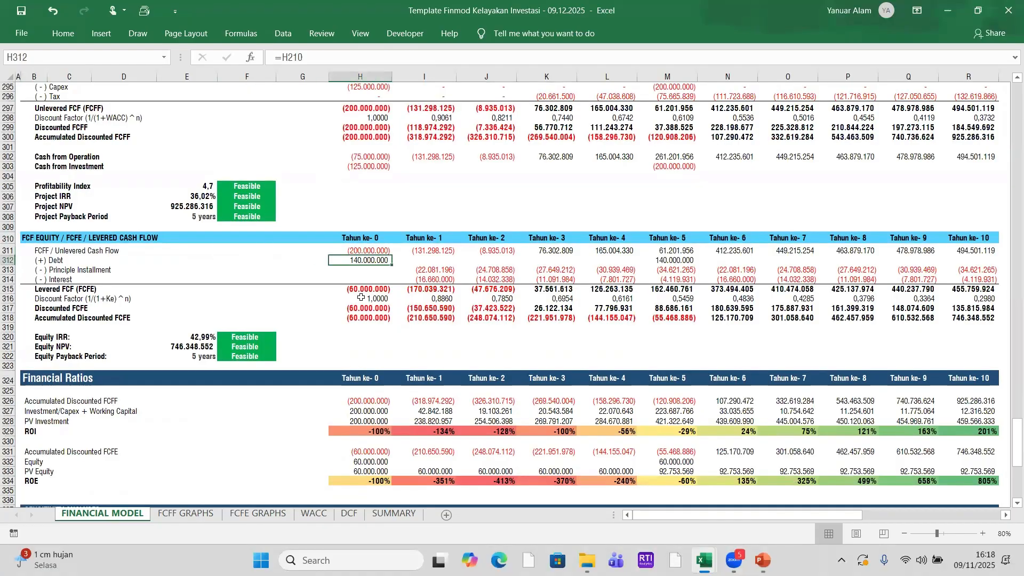
pyautogui.scroll(-2, 361, 300)
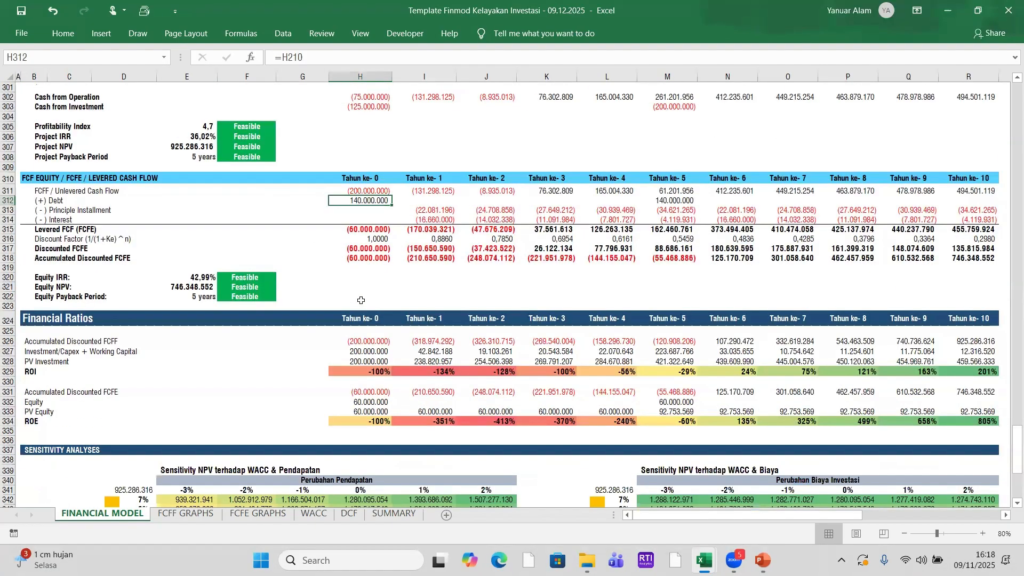
# - Review the Financial Ratios section with ROI and ROE, and the SENSITIVITY ANALYSES tables of NPV against WACC, Pendapatan and Biaya
pyautogui.scroll(-3, 361, 301)
pyautogui.scroll(3, 254, 289)
pyautogui.scroll(-3, 147, 271)
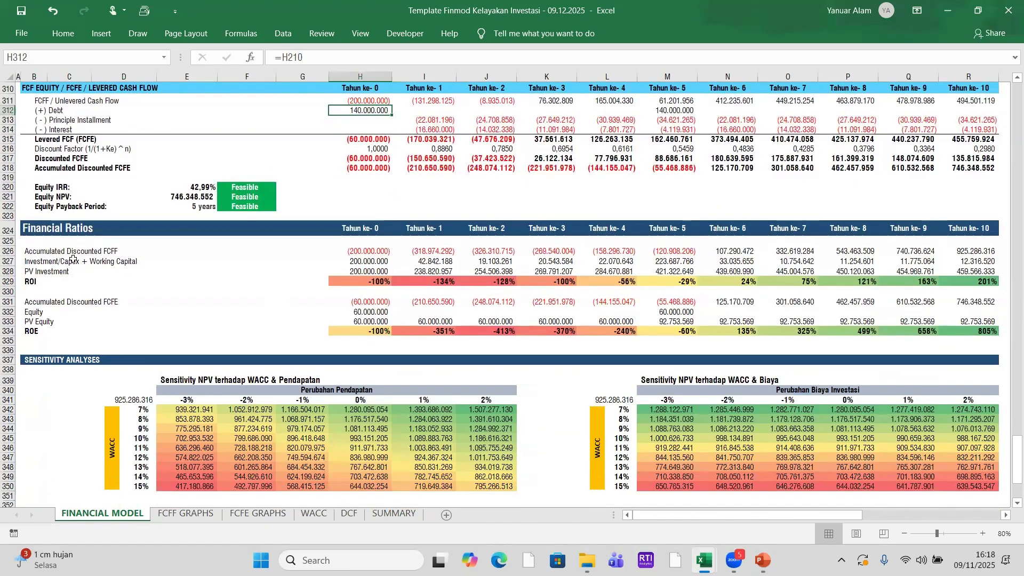
pyautogui.click(52, 232)
pyautogui.click(56, 359)
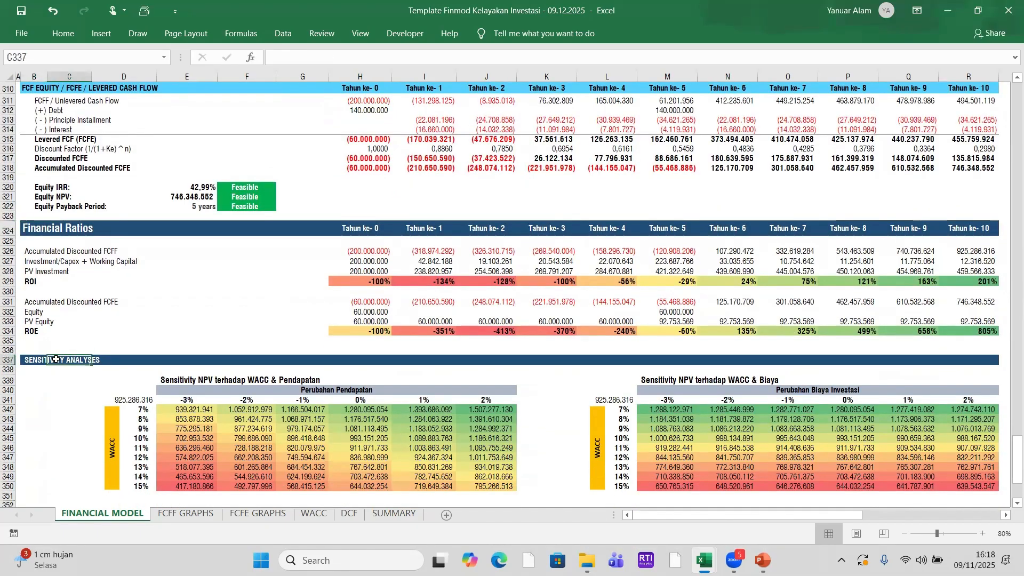
pyautogui.click(37, 360)
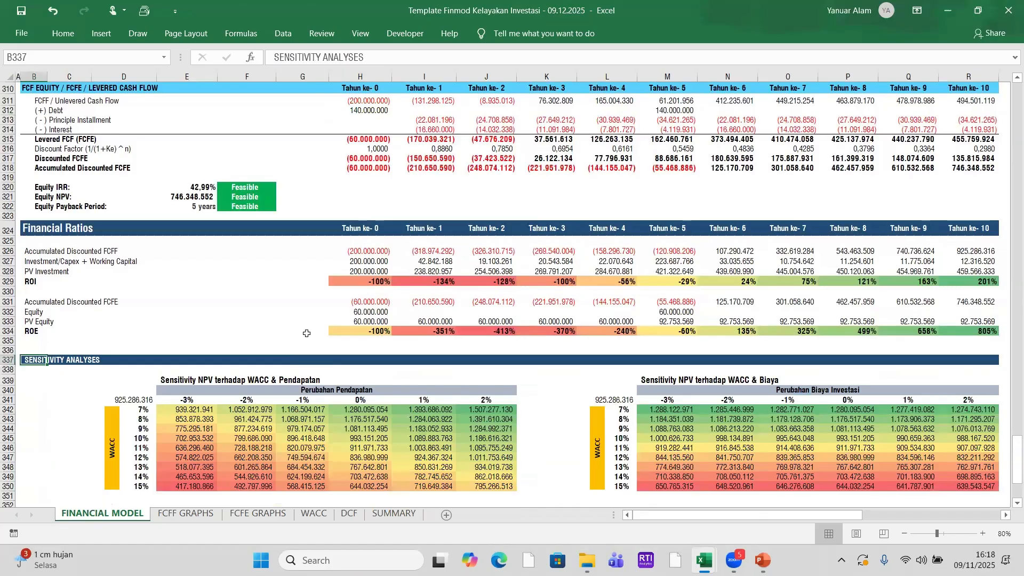
pyautogui.scroll(3, 306, 333)
pyautogui.scroll(-8, 307, 333)
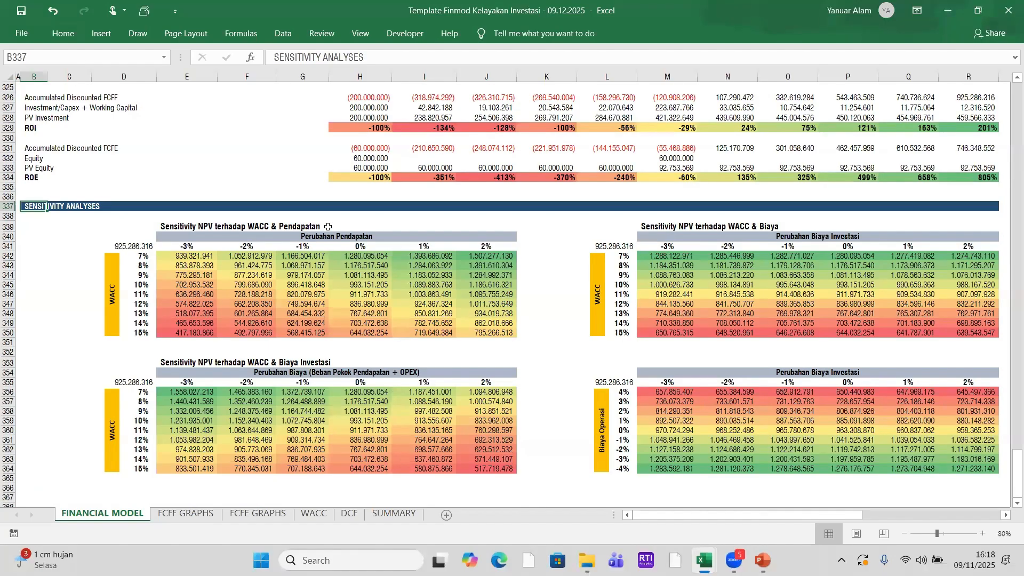
pyautogui.click(701, 258)
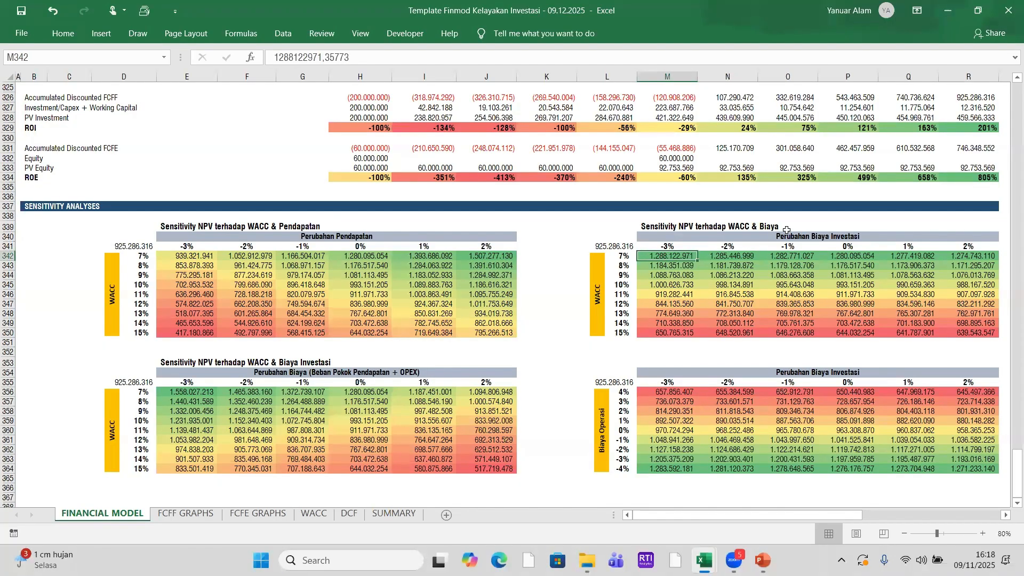
pyautogui.scroll(2, 305, 343)
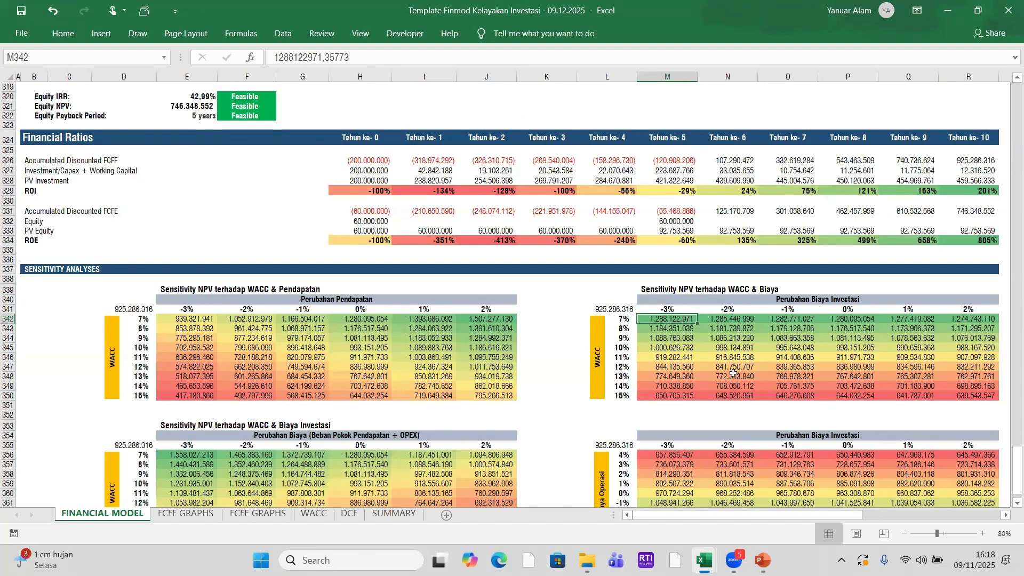
pyautogui.scroll(3, 733, 374)
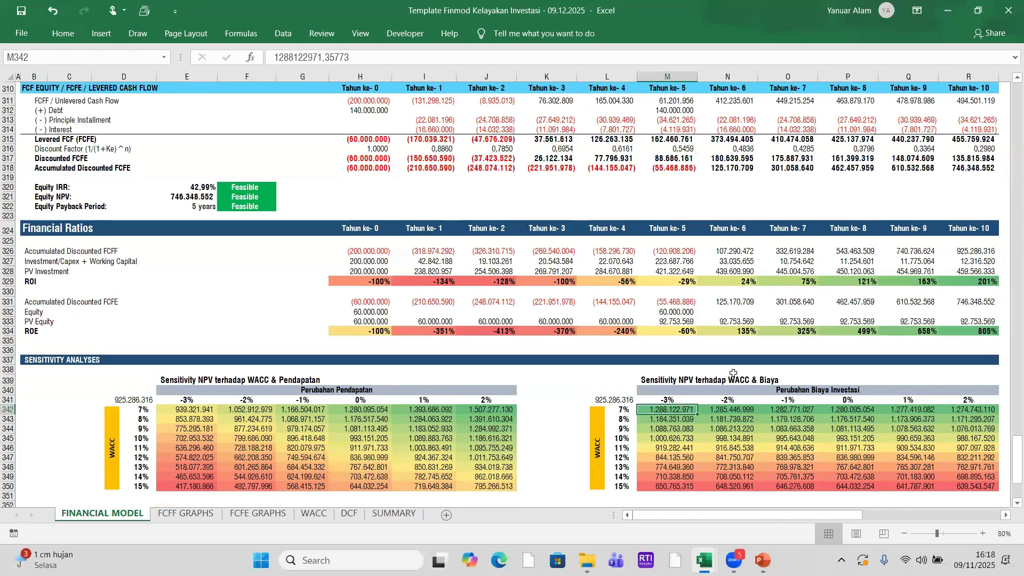
# - Look back through the supporting schedules and cost assumptions up to the loan tables, and switch to the DCF sheet
pyautogui.scroll(20, 734, 373)
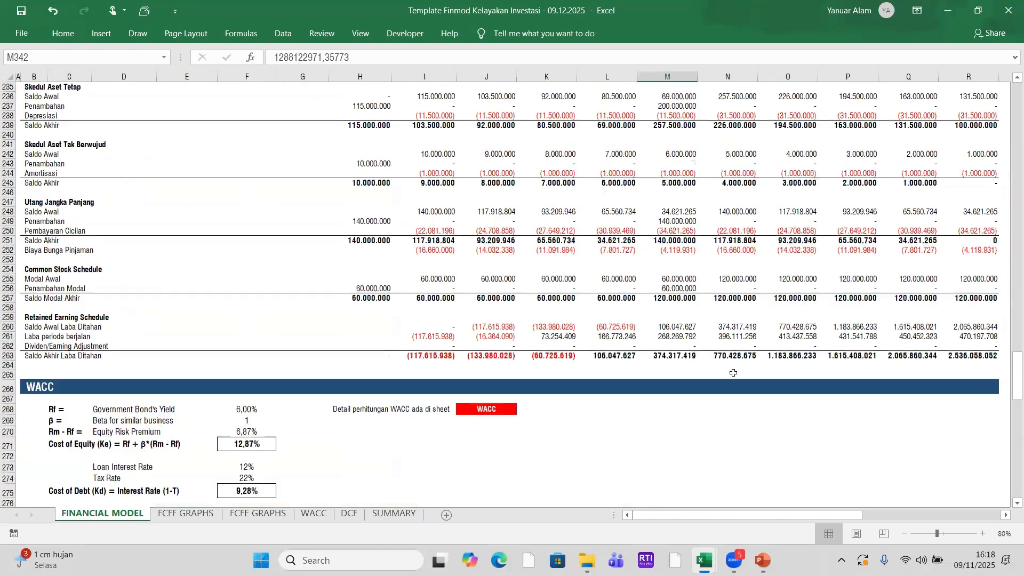
pyautogui.scroll(20, 734, 374)
pyautogui.scroll(20, 734, 373)
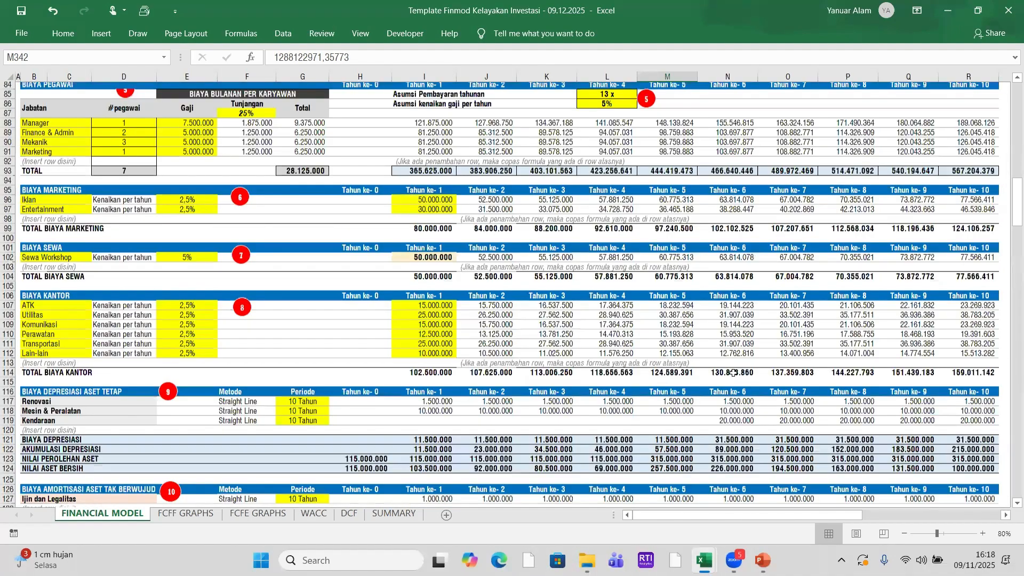
pyautogui.scroll(17, 734, 373)
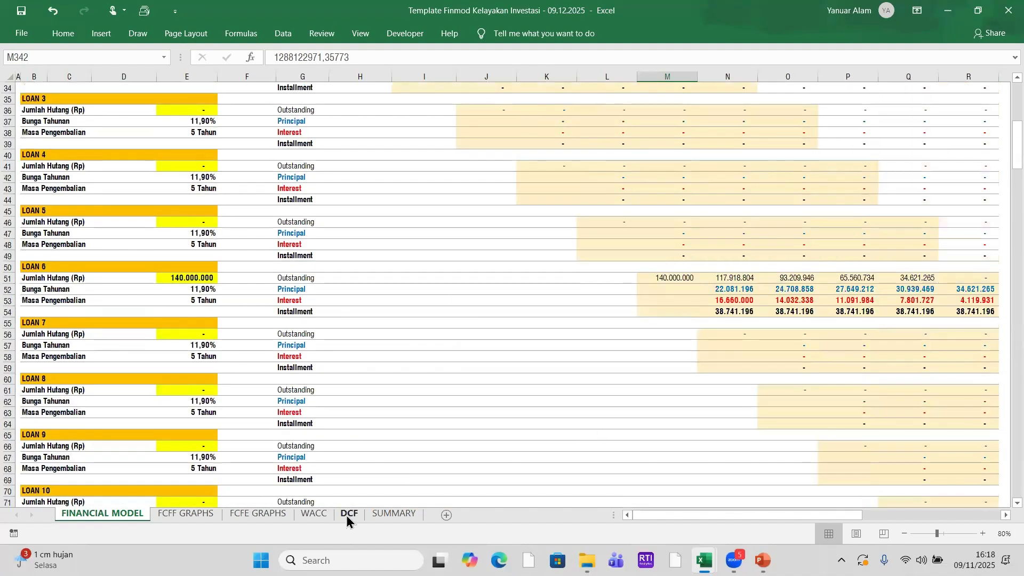
pyautogui.click(348, 515)
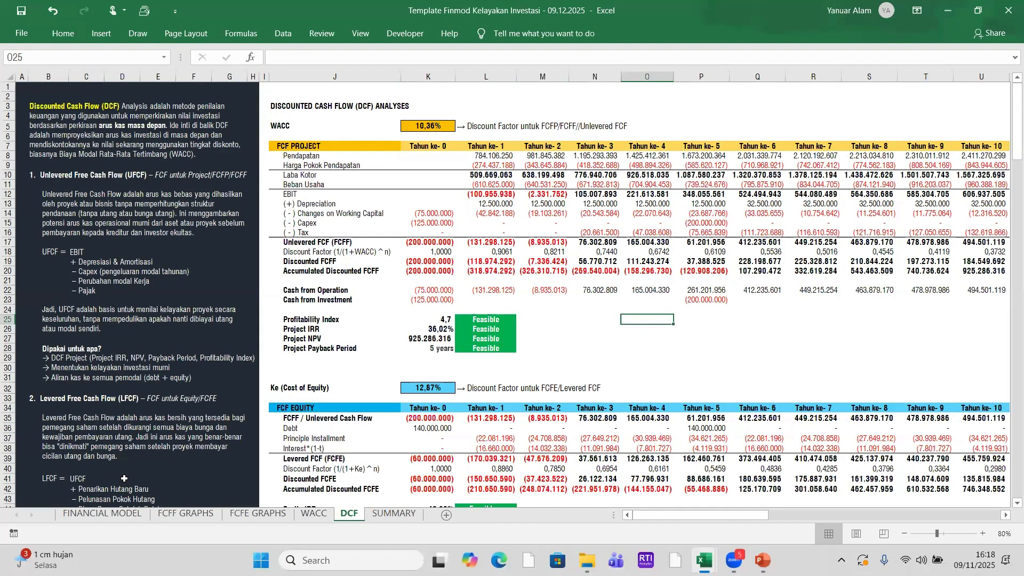
pyautogui.click(100, 514)
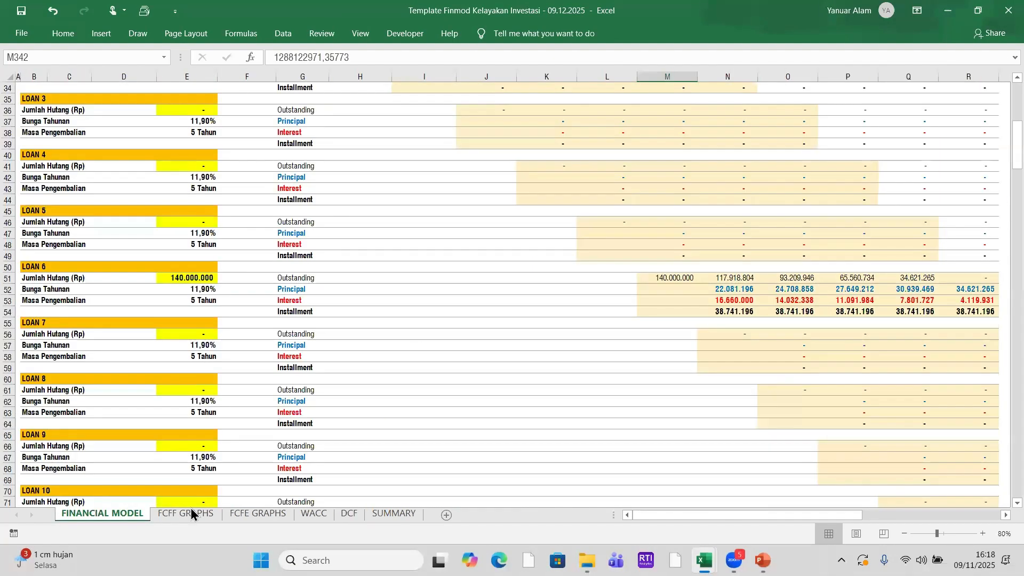
pyautogui.click(360, 519)
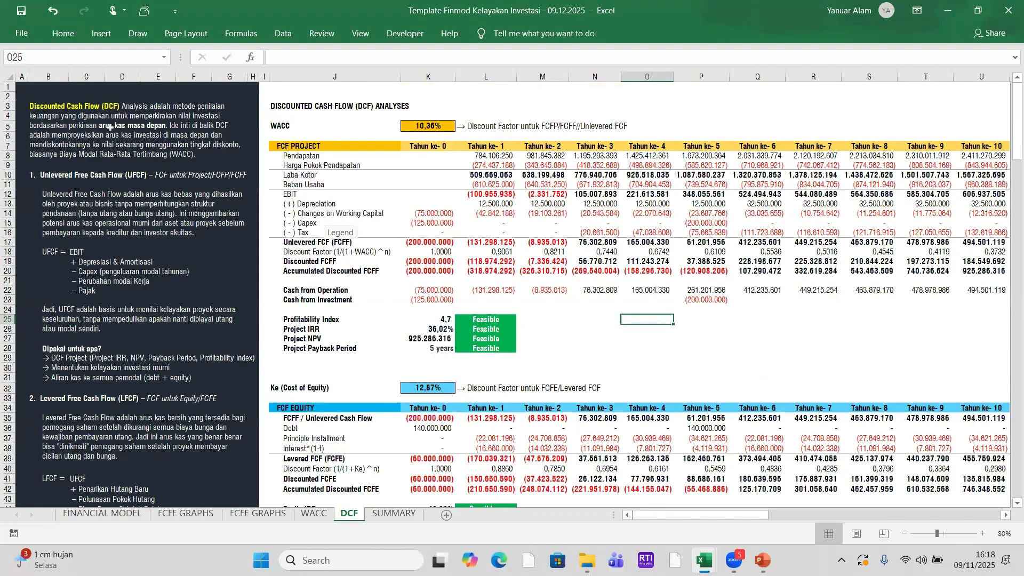
# - Read the DCF sheet's explanations of Discounted Cash Flow, UFCF, LFCF, PI, NPV, IRR, Payback Period, ROI and ROE beside the calculation tables
pyautogui.click(110, 127)
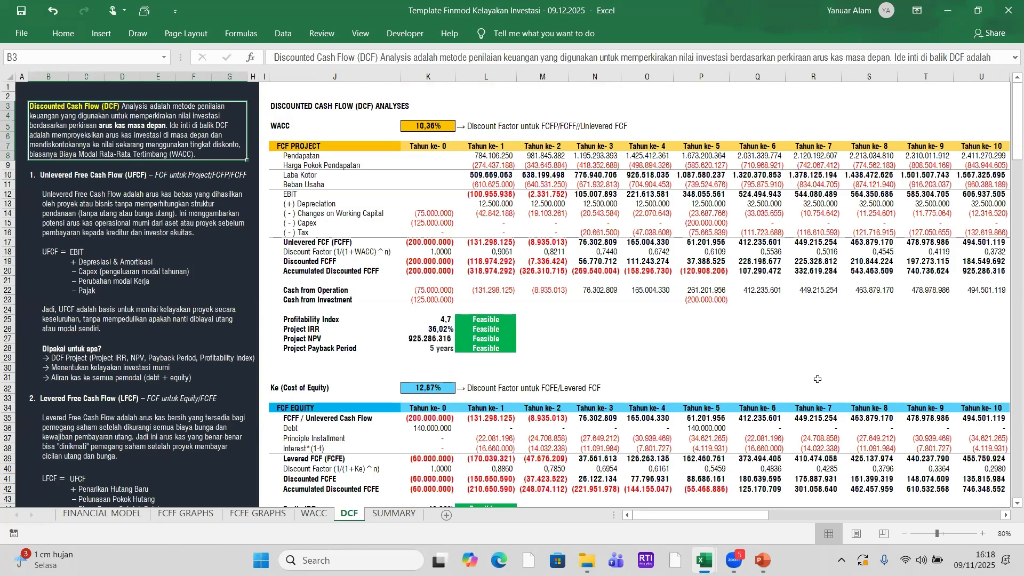
pyautogui.click(89, 176)
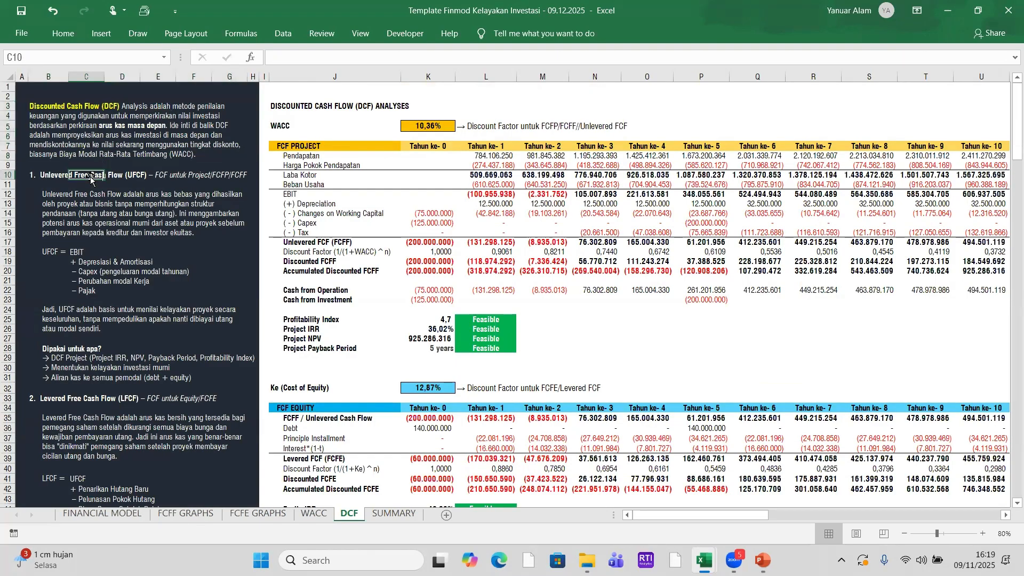
pyautogui.click(43, 182)
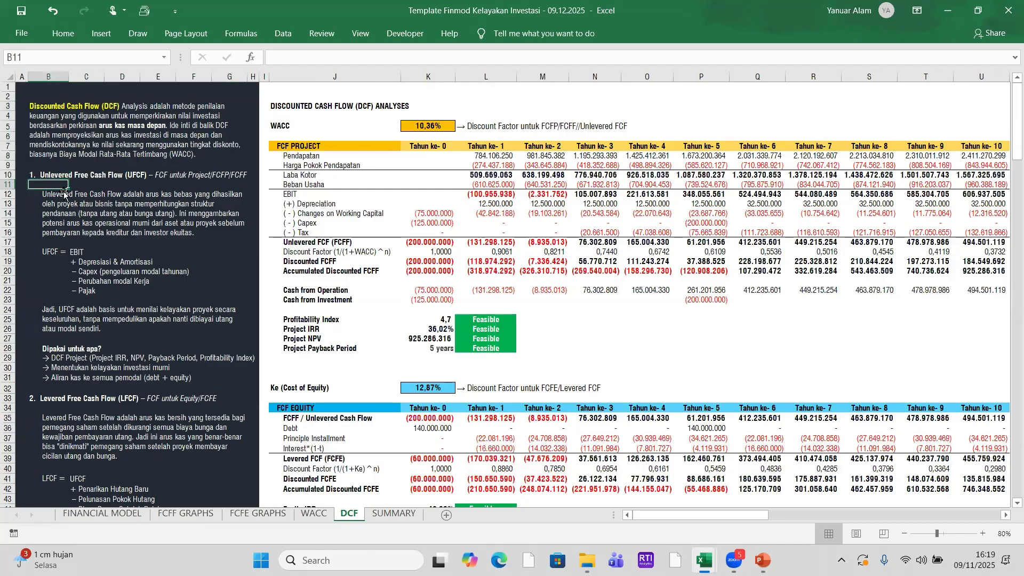
pyautogui.click(113, 209)
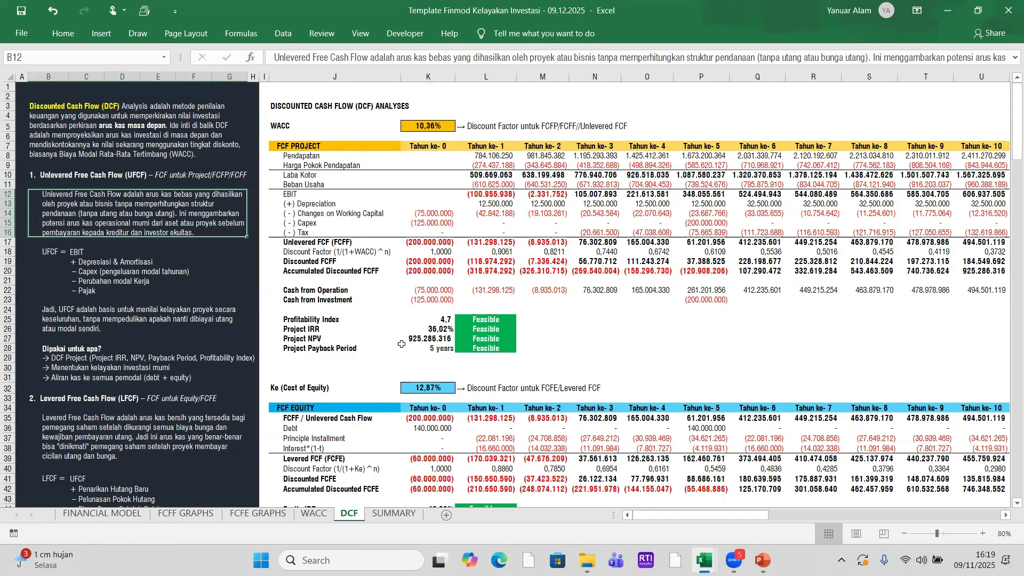
pyautogui.click(119, 269)
pyautogui.scroll(-2, 118, 272)
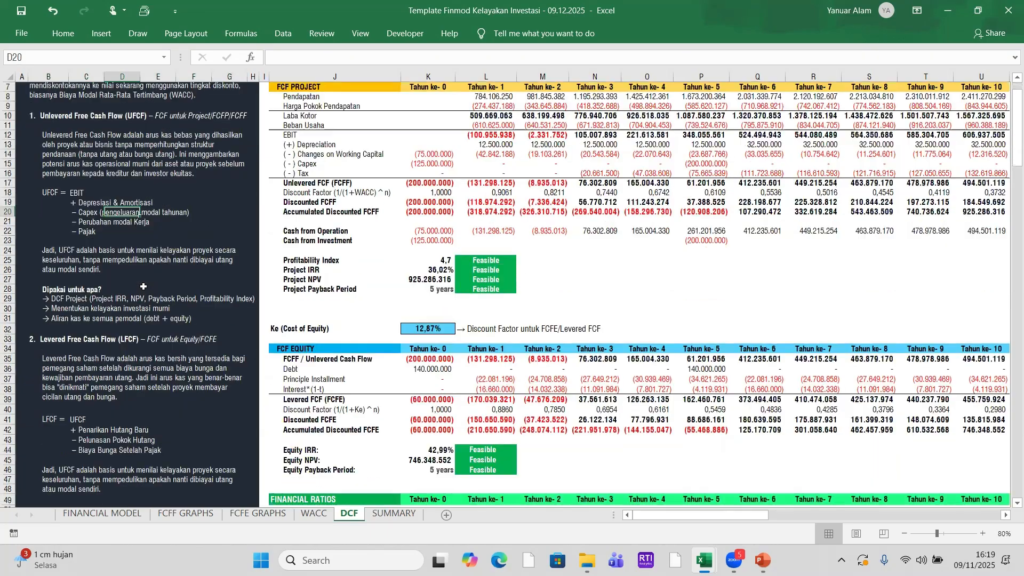
pyautogui.scroll(-3, 86, 256)
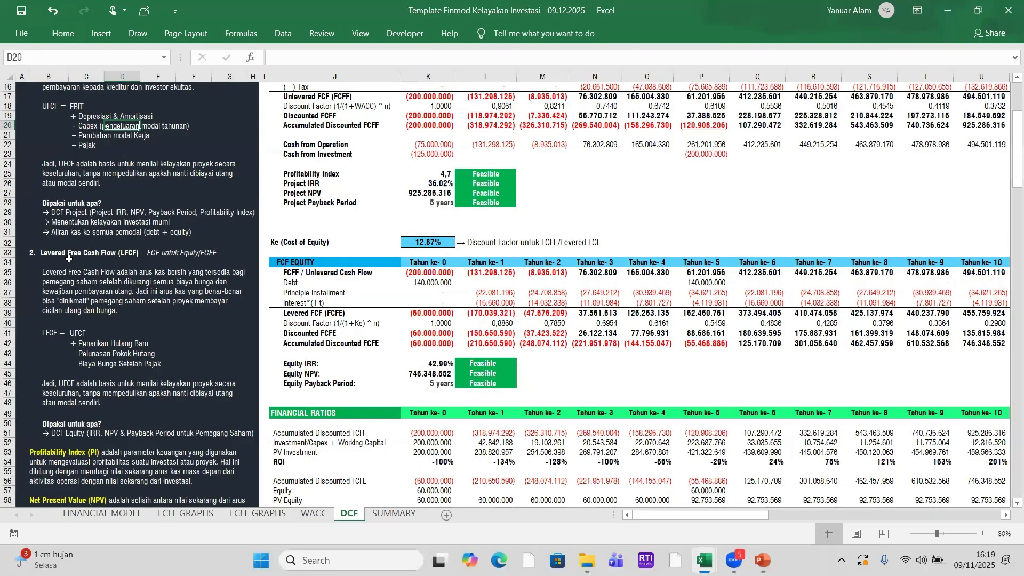
pyautogui.scroll(-2, 77, 240)
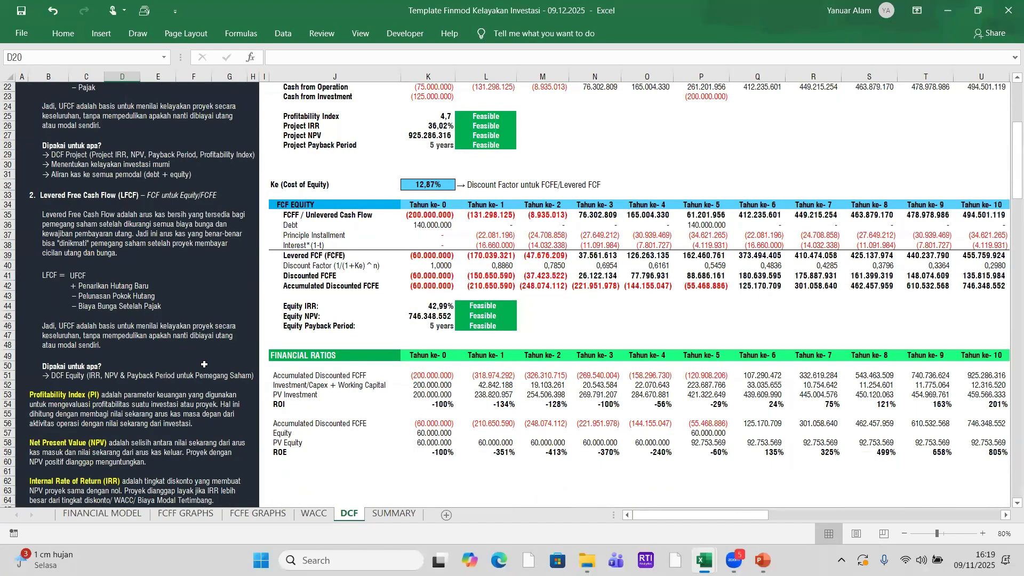
pyautogui.scroll(-4, 204, 364)
pyautogui.scroll(-4, 172, 327)
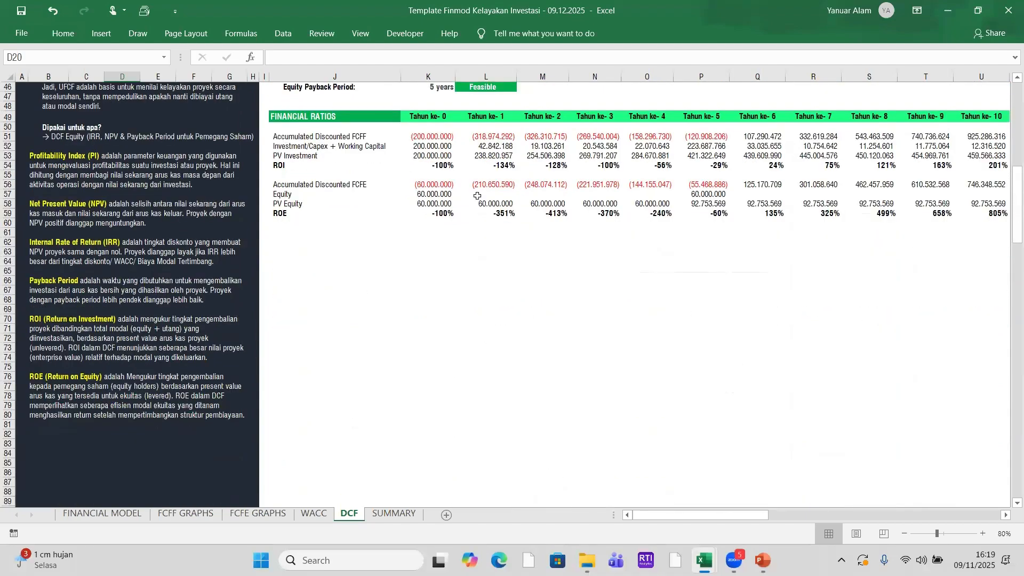
pyautogui.scroll(15, 578, 182)
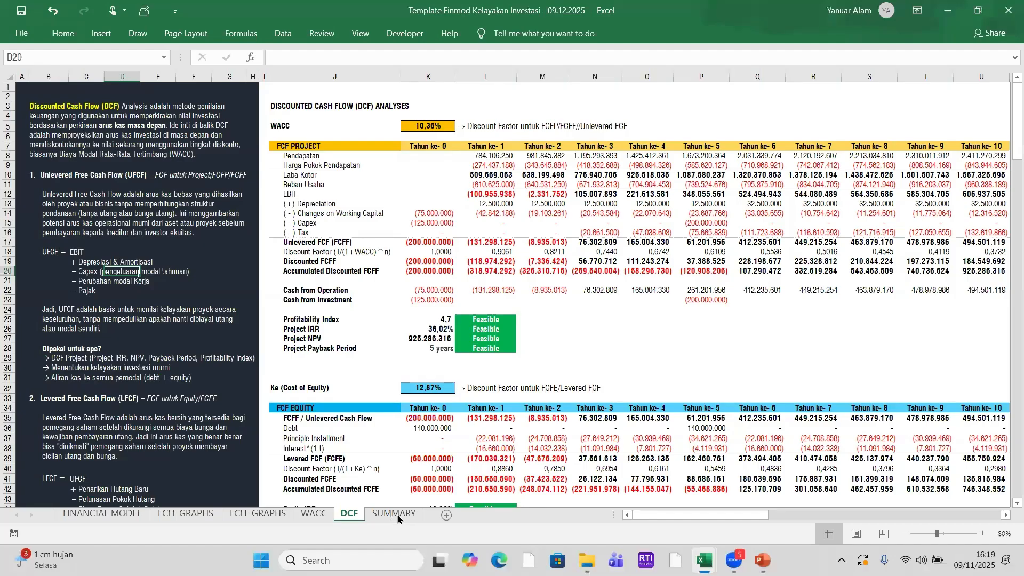
# - Look in at the WACC and FCFE GRAPHS sheets, and examine the NPV diagram and the PV Investasi, NPV and PV FCFF chart on FCFF GRAPHS
pyautogui.click(315, 520)
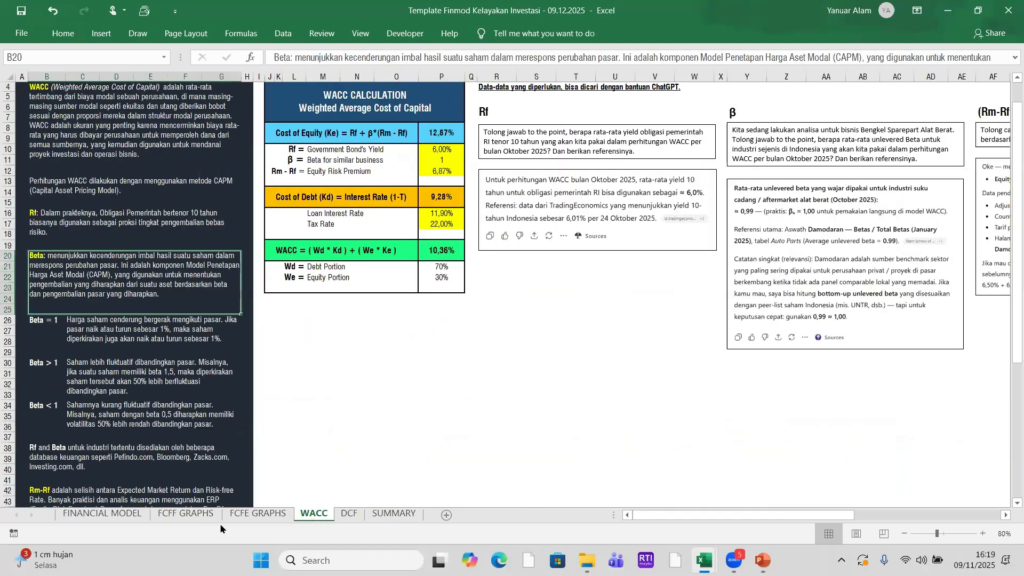
pyautogui.click(268, 516)
pyautogui.click(186, 514)
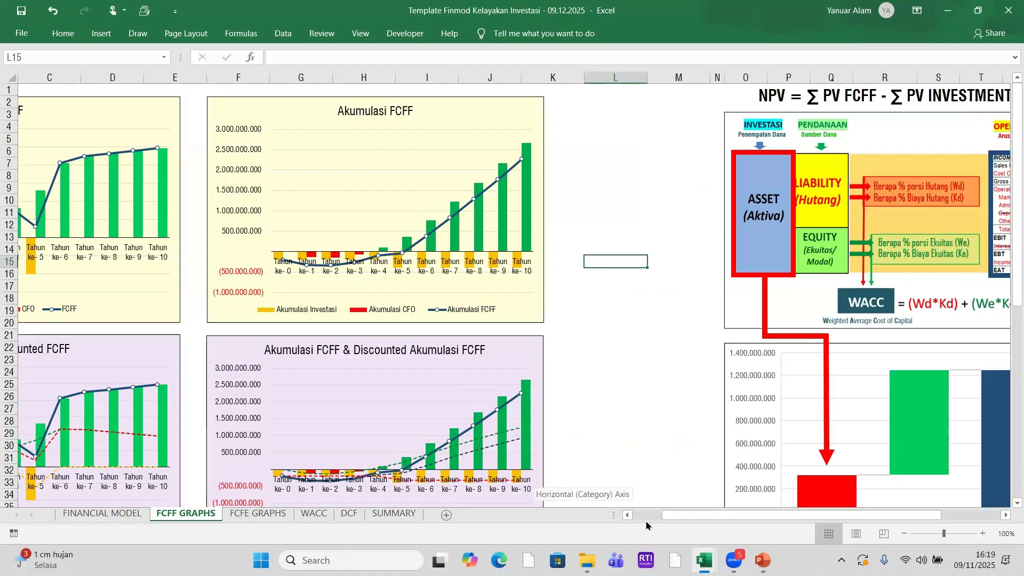
pyautogui.moveTo(690, 514); pyautogui.dragTo(786, 516)
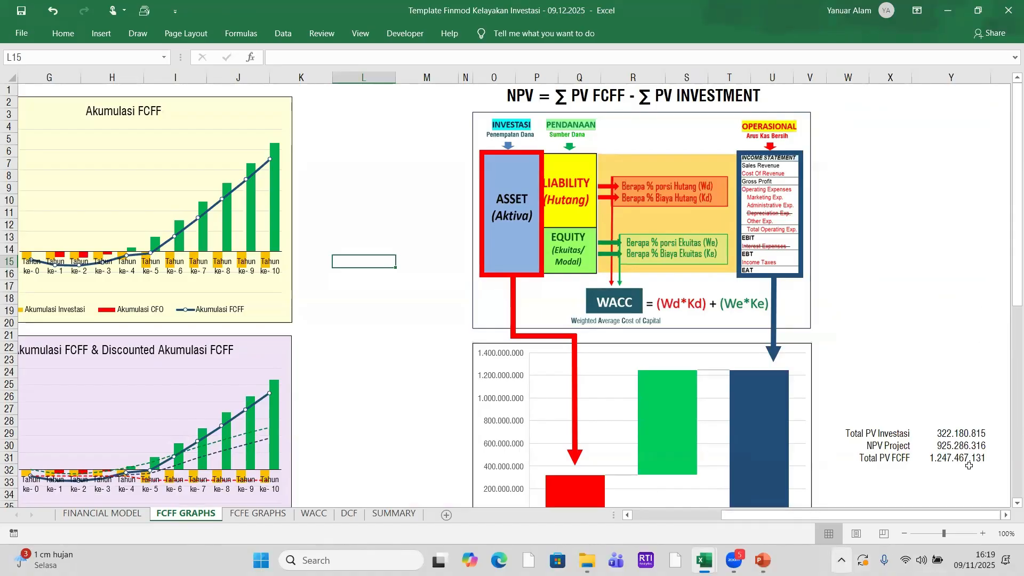
pyautogui.click(508, 100)
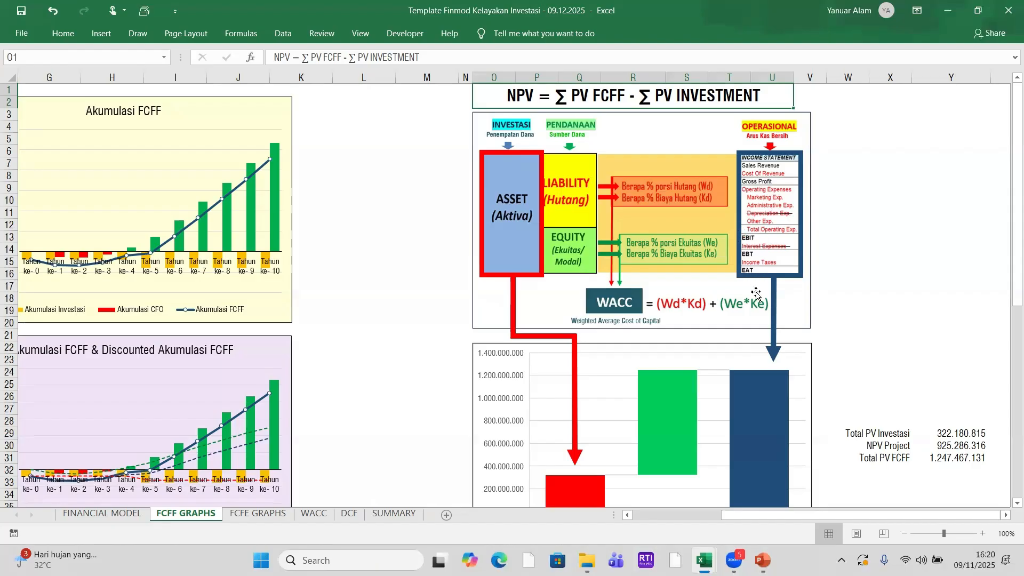
pyautogui.scroll(-2, 756, 294)
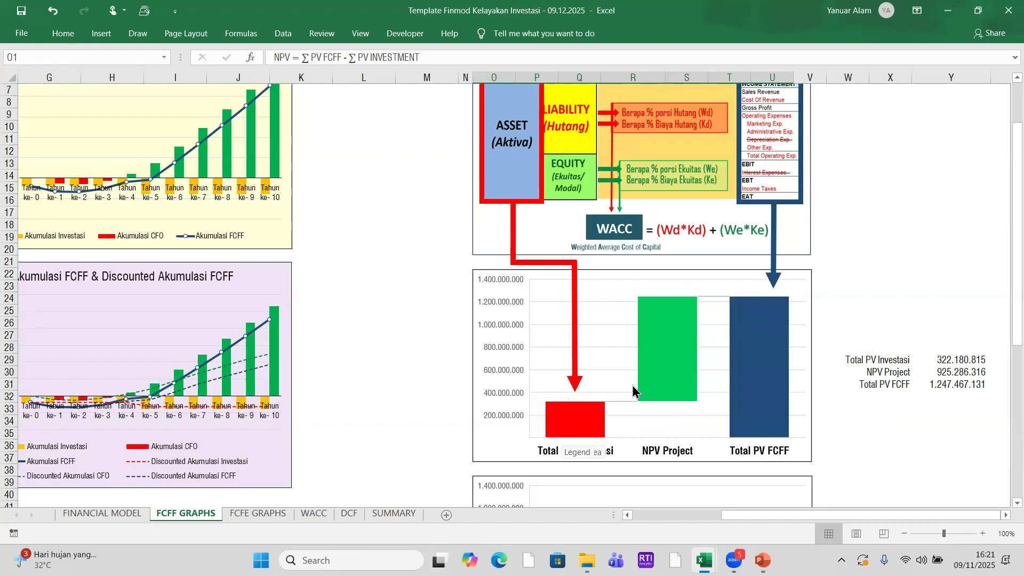
# - Examine the Total PV Investasi, NPV Project and Total PV FCFF chart and the Total PV Equity, NPV Equity and Total PV FCFE chart beneath it
pyautogui.moveTo(679, 382)
pyautogui.moveTo(664, 398)
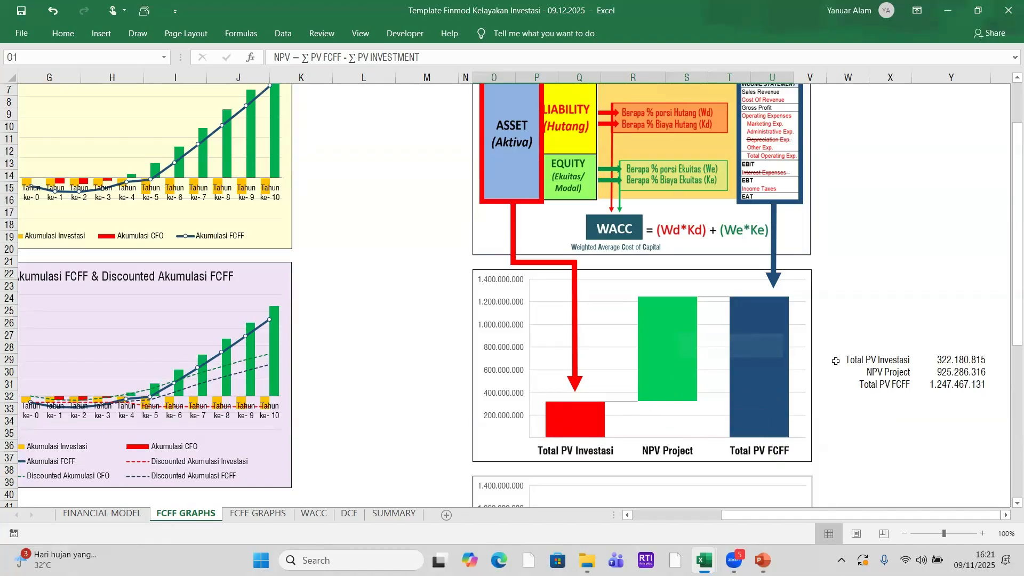
pyautogui.scroll(-1, 651, 344)
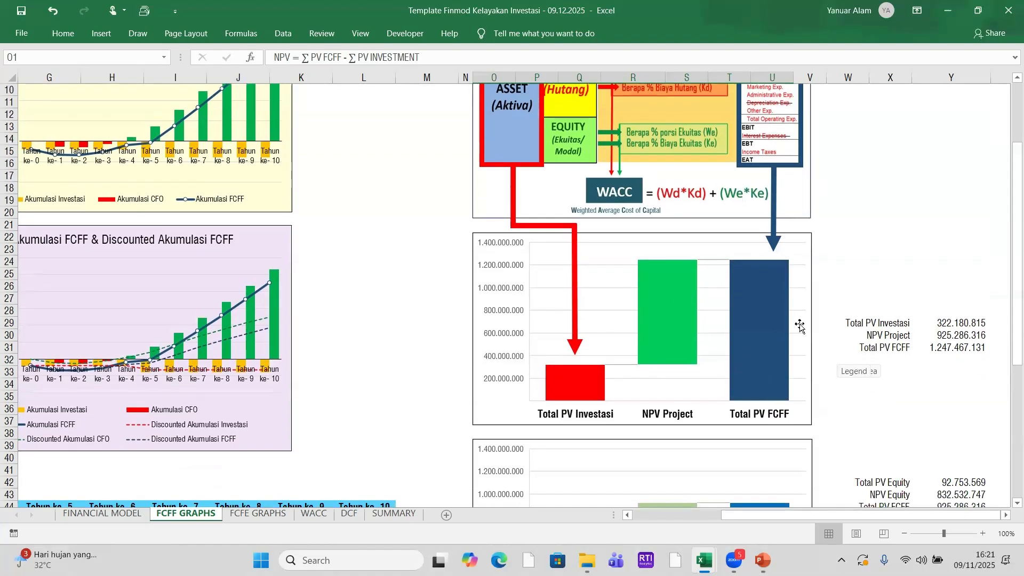
pyautogui.scroll(-2, 800, 325)
pyautogui.scroll(-2, 802, 326)
pyautogui.scroll(-5, 801, 325)
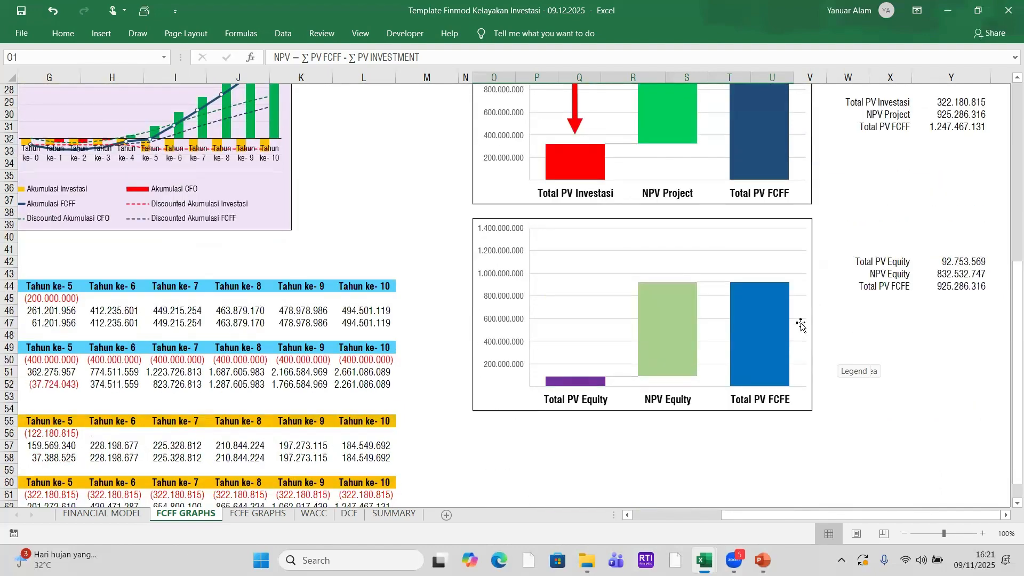
pyautogui.scroll(4, 801, 326)
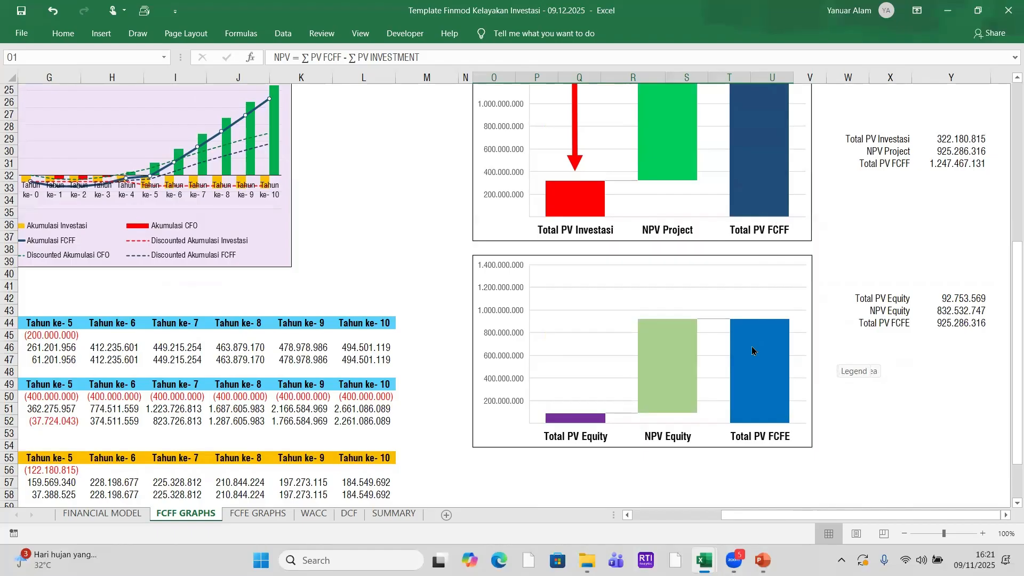
pyautogui.moveTo(769, 349)
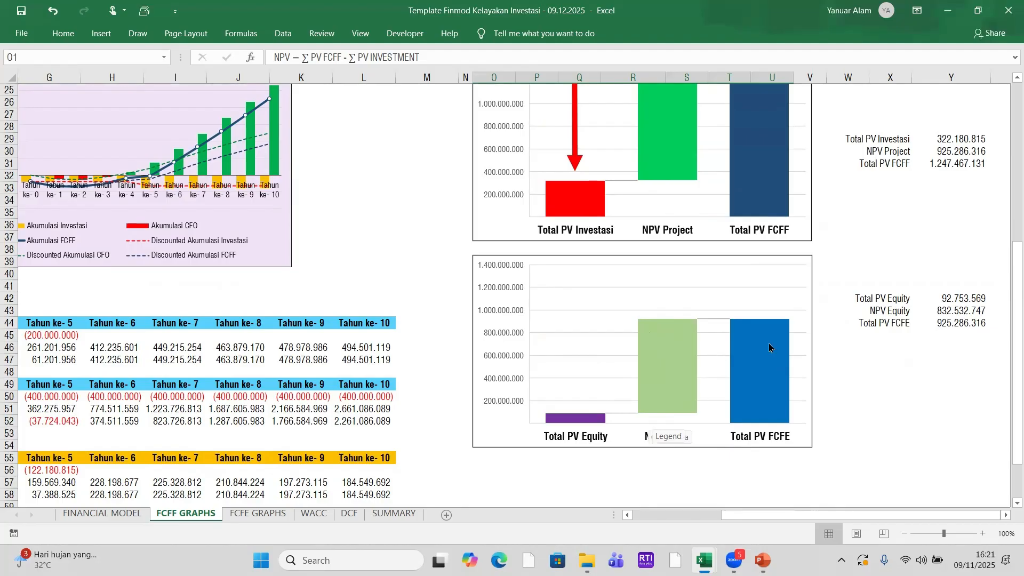
pyautogui.moveTo(770, 347)
pyautogui.scroll(-2, 682, 364)
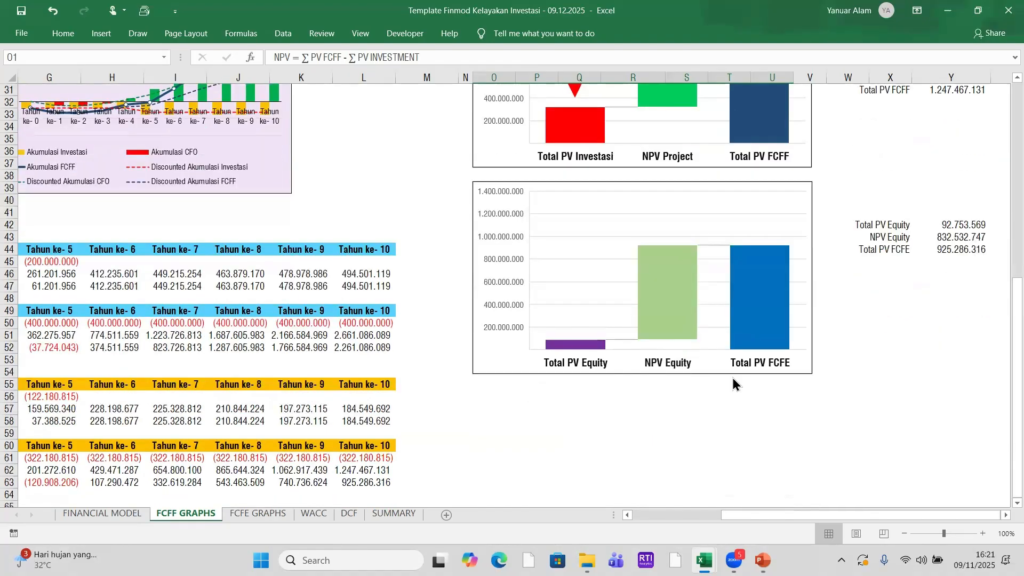
pyautogui.scroll(10, 736, 273)
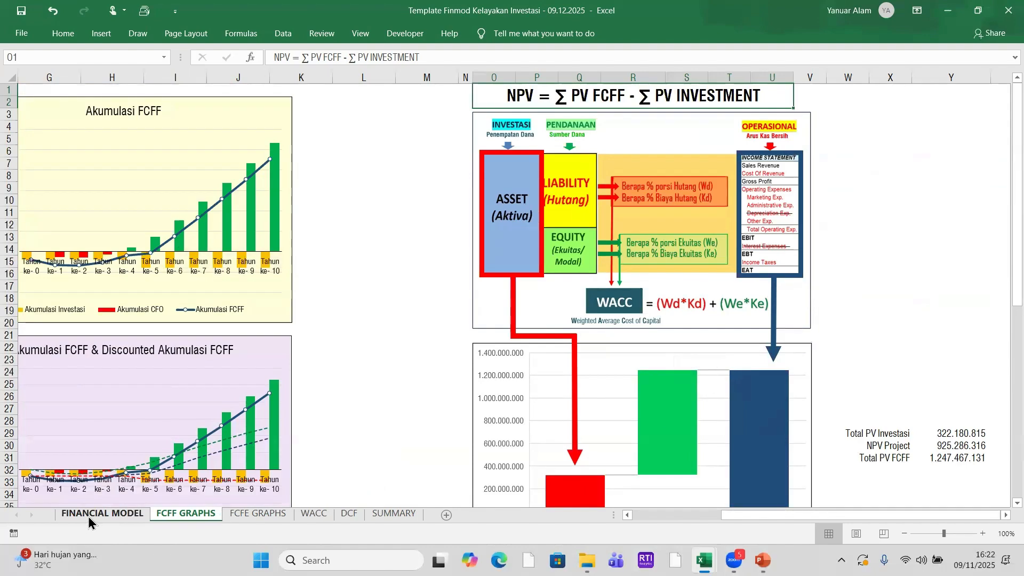
# - Go back to the start of the FINANCIAL MODEL sheet and look at the project title and the INVESTASI heading
pyautogui.moveTo(734, 514); pyautogui.dragTo(464, 544)
pyautogui.click(92, 515)
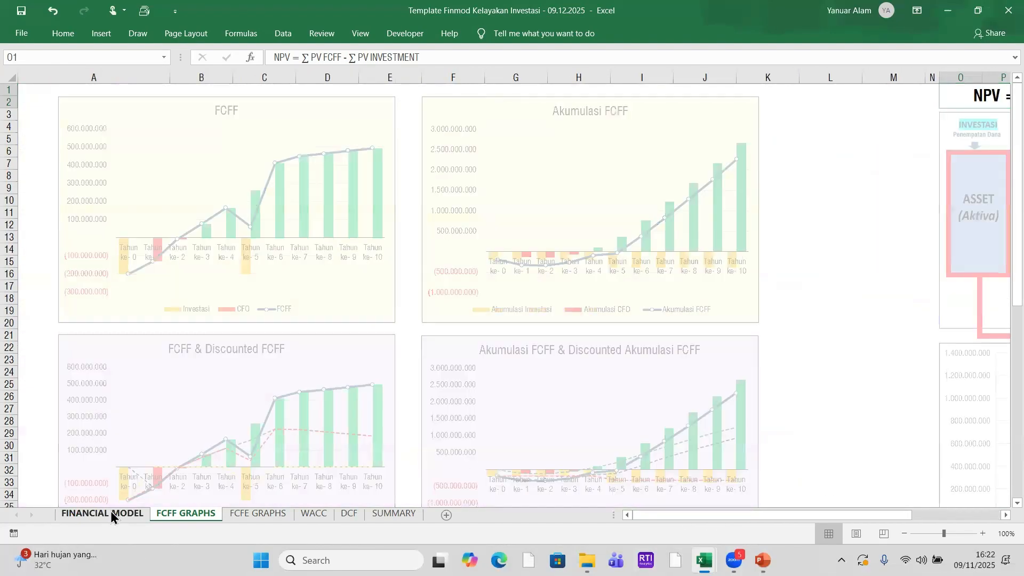
pyautogui.scroll(11, 300, 417)
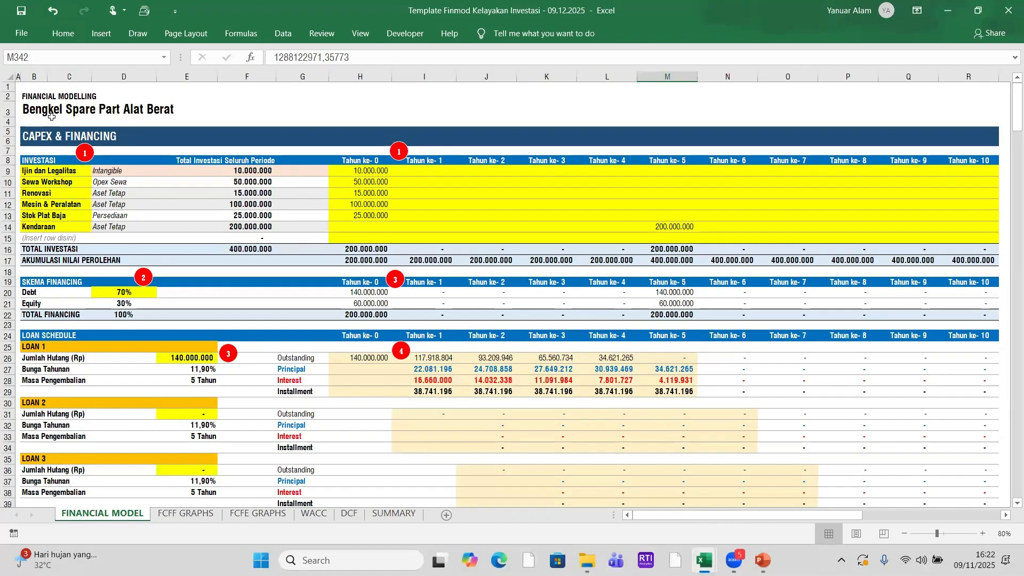
pyautogui.click(22, 106)
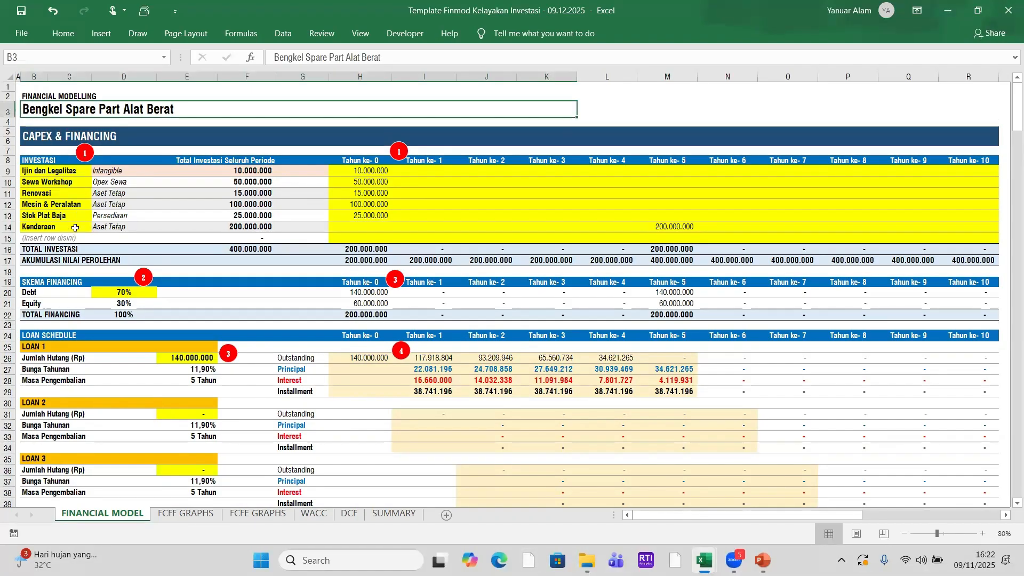
pyautogui.click(42, 161)
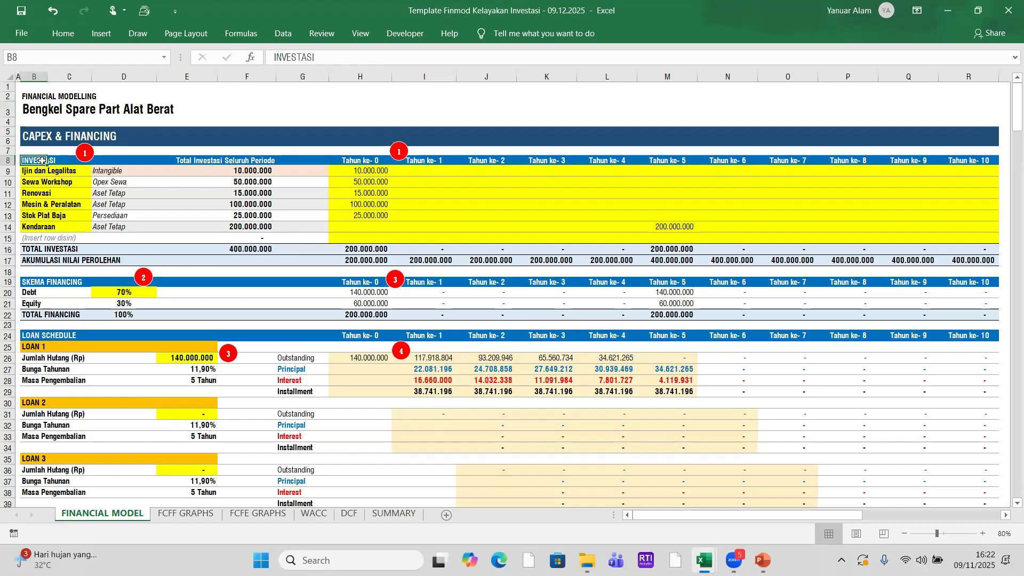
pyautogui.click(38, 111)
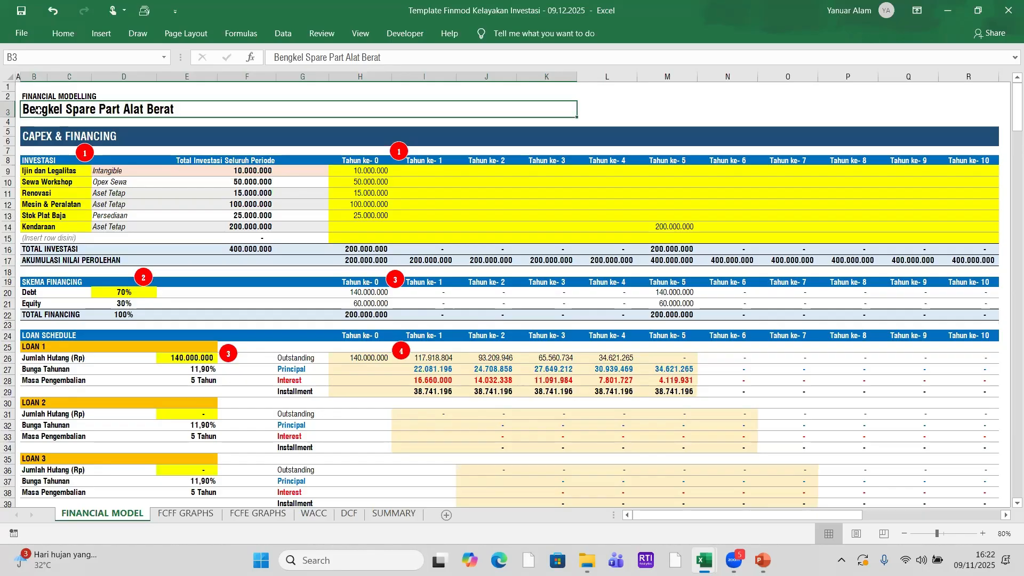
# - Review the INVESTASI items from Ijin dan Legalitas to Kendaraan together with their Tahun ke- 0 amounts
pyautogui.click(48, 220)
pyautogui.click(38, 224)
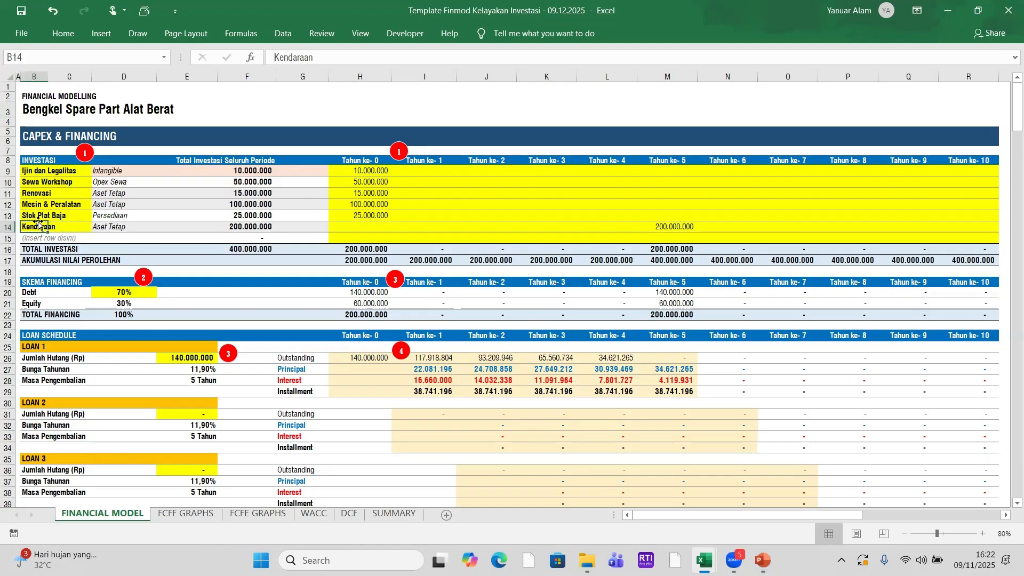
pyautogui.click(25, 166)
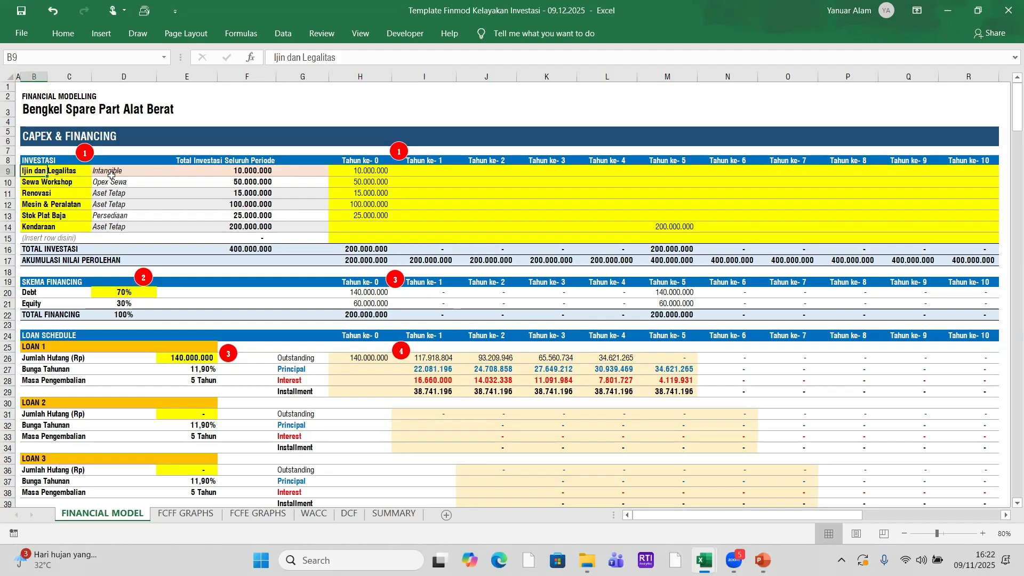
pyautogui.click(379, 171)
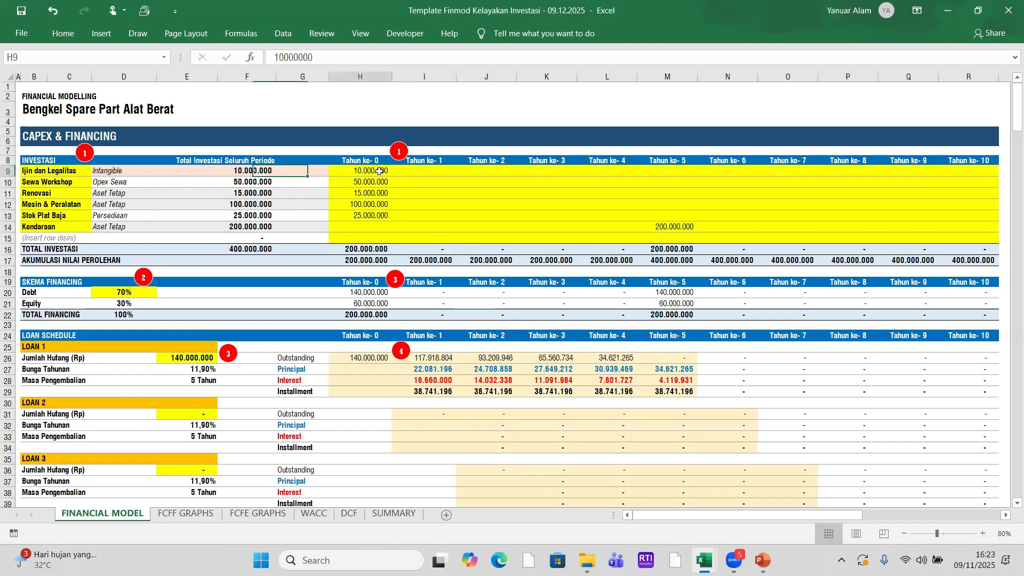
pyautogui.click(37, 179)
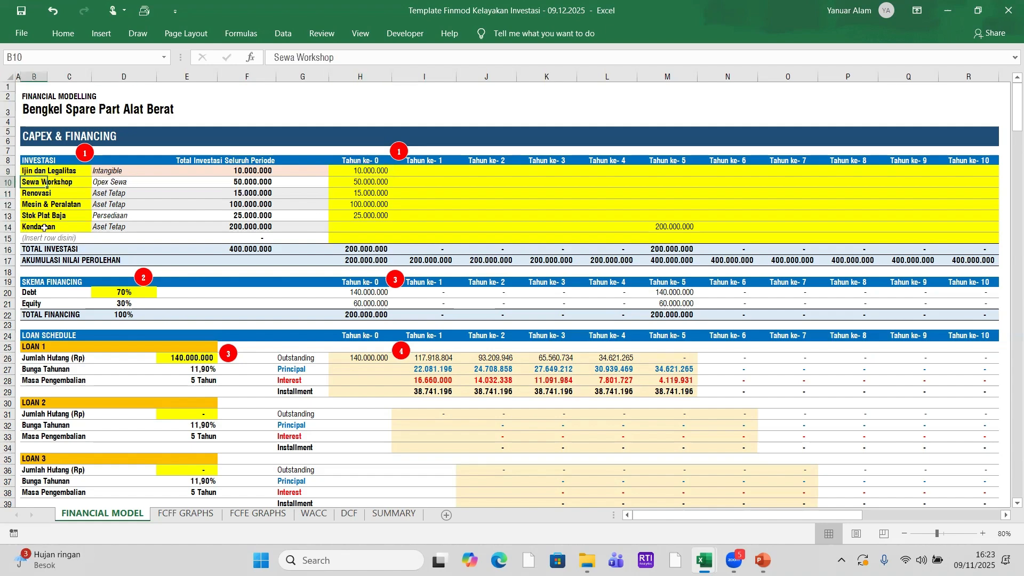
pyautogui.click(363, 183)
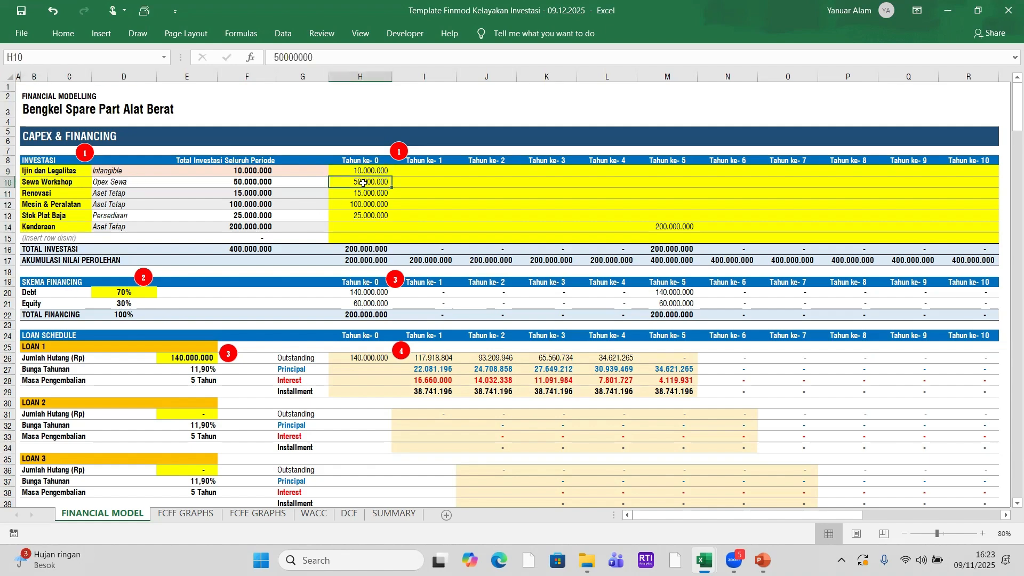
pyautogui.click(33, 194)
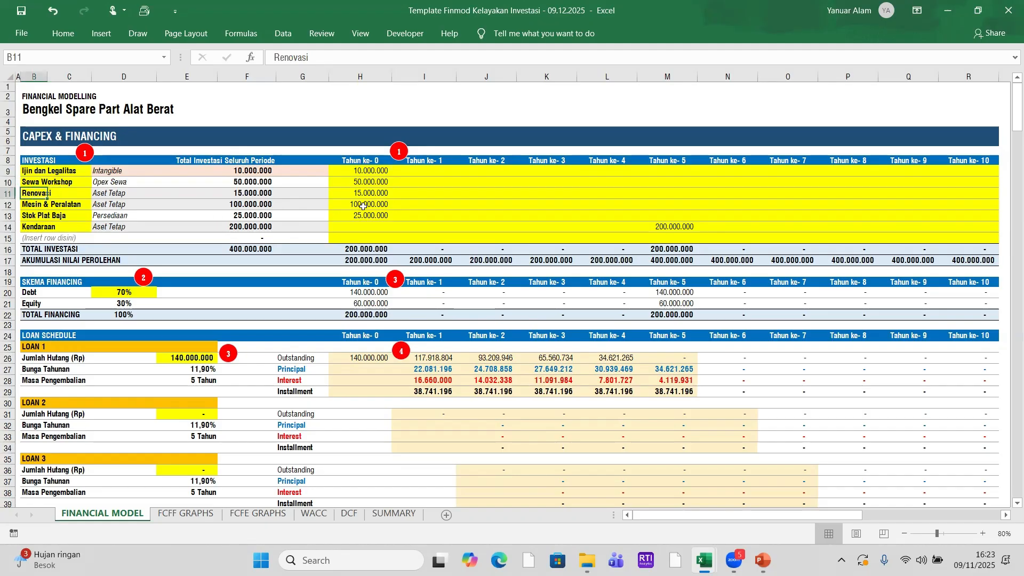
pyautogui.click(40, 218)
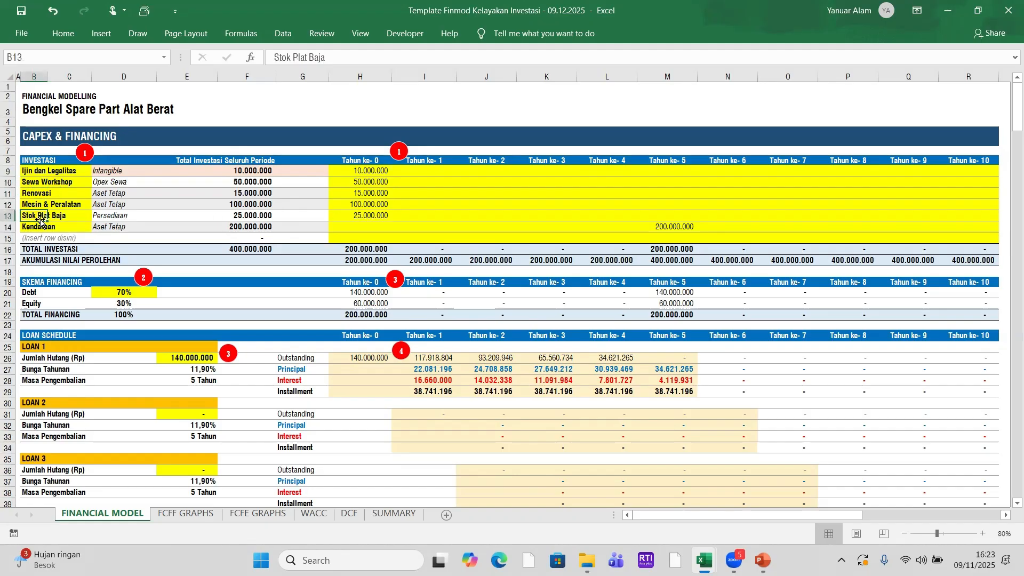
pyautogui.click(361, 214)
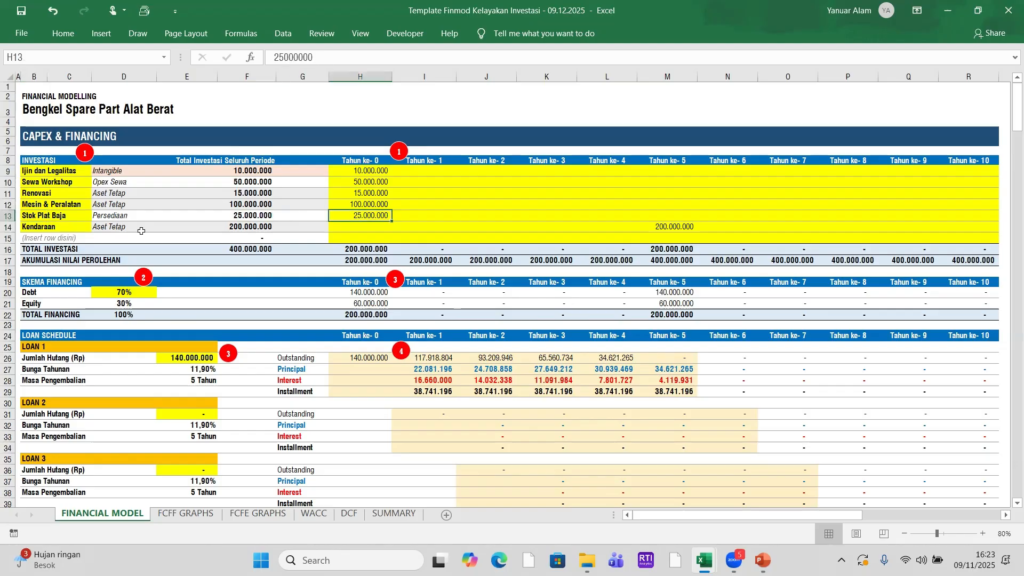
# - Clear the Kendaraan investment amount in Tahun ke- 5
pyautogui.click(675, 228)
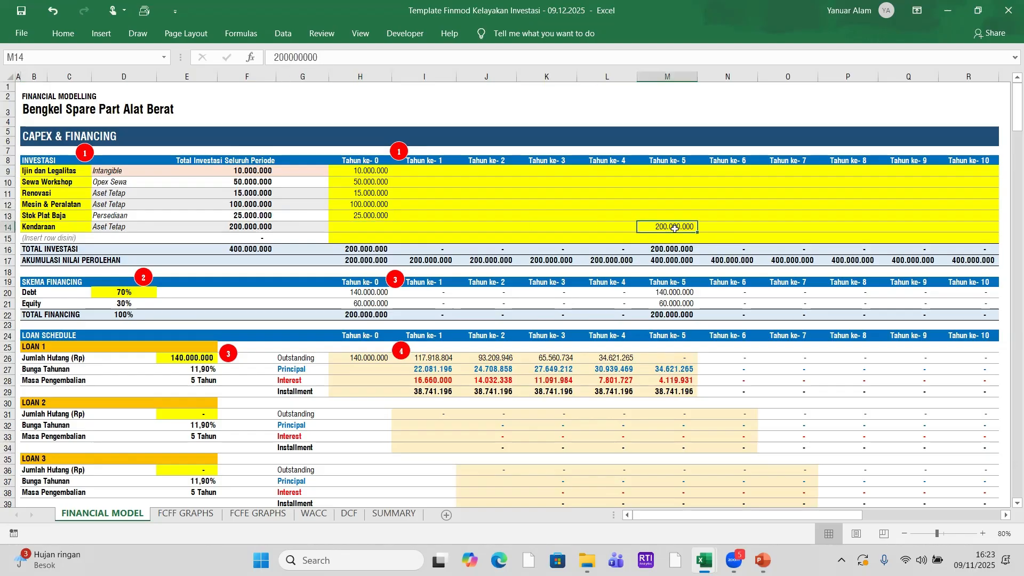
pyautogui.rightClick(675, 228)
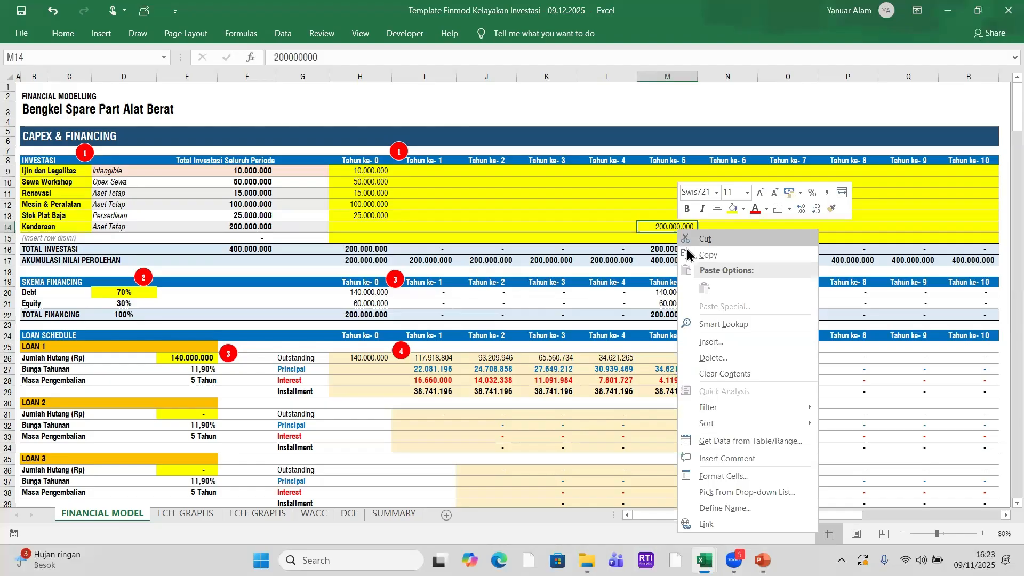
pyautogui.click(737, 376)
pyautogui.click(417, 225)
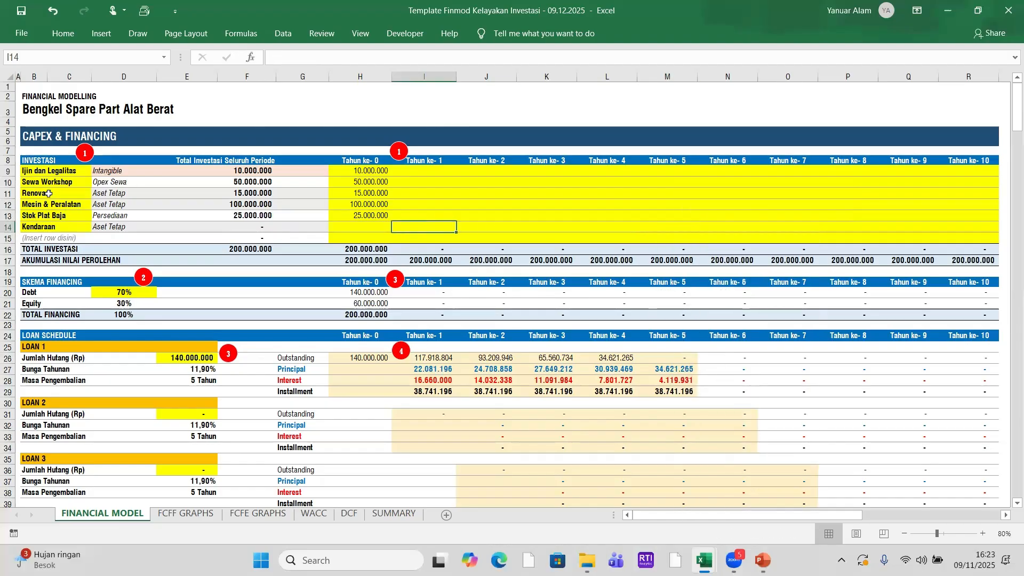
# - Look over the yellow input cells of the INVESTASI table, covering the yearly amounts and the item names
pyautogui.moveTo(356, 170); pyautogui.dragTo(998, 243)
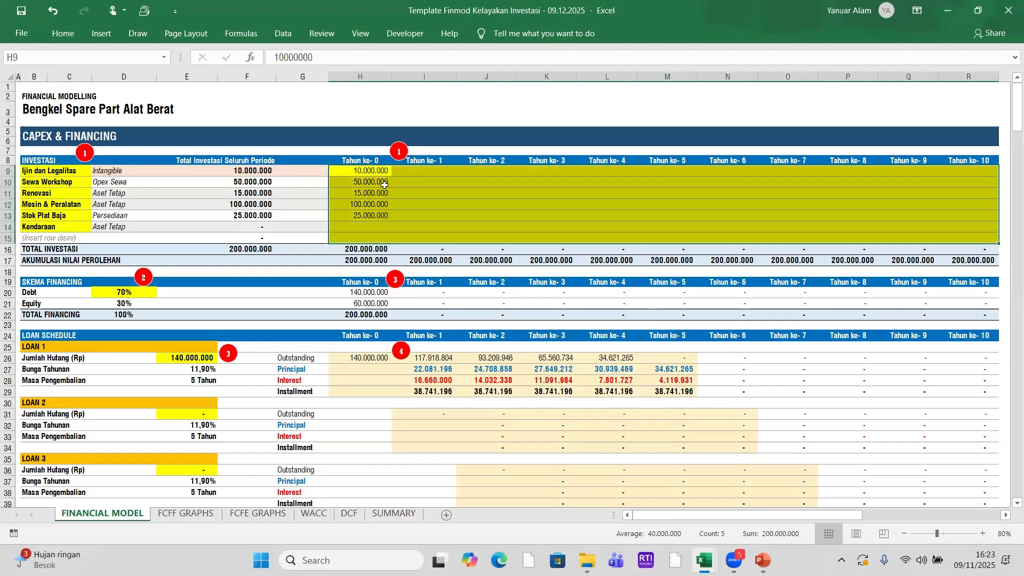
pyautogui.click(384, 184)
pyautogui.moveTo(33, 171); pyautogui.dragTo(59, 224)
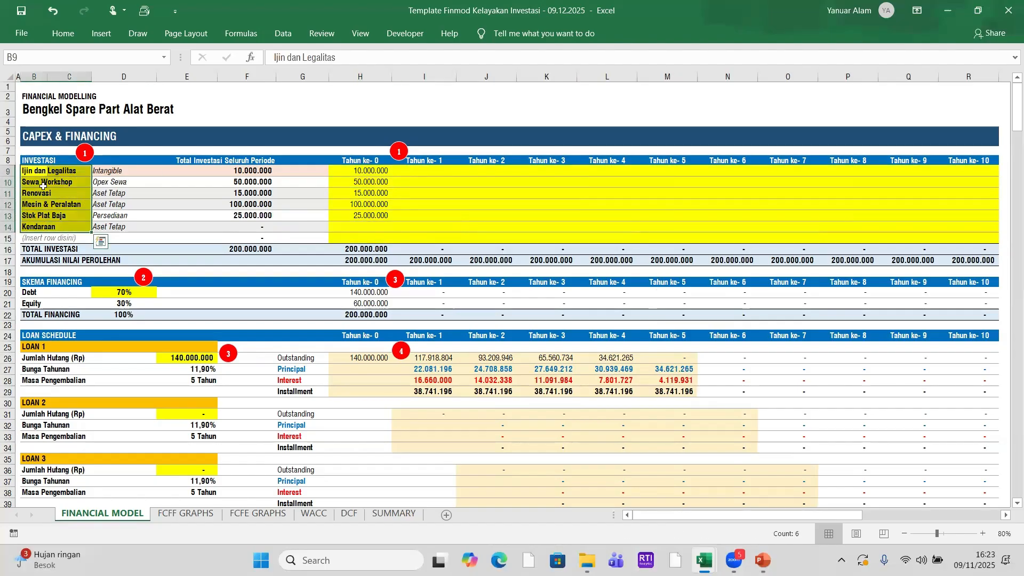
pyautogui.click(43, 186)
pyautogui.click(40, 203)
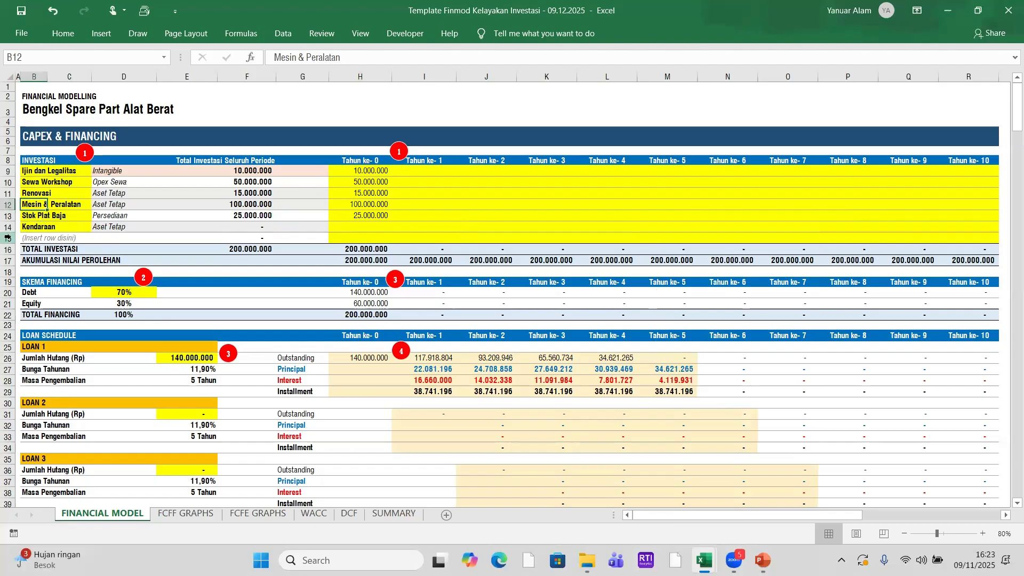
# - Insert two blank rows in the INVESTASI table between Kendaraan and the "(Insert row disini)" row
pyautogui.click(8, 238)
pyautogui.click(40, 239)
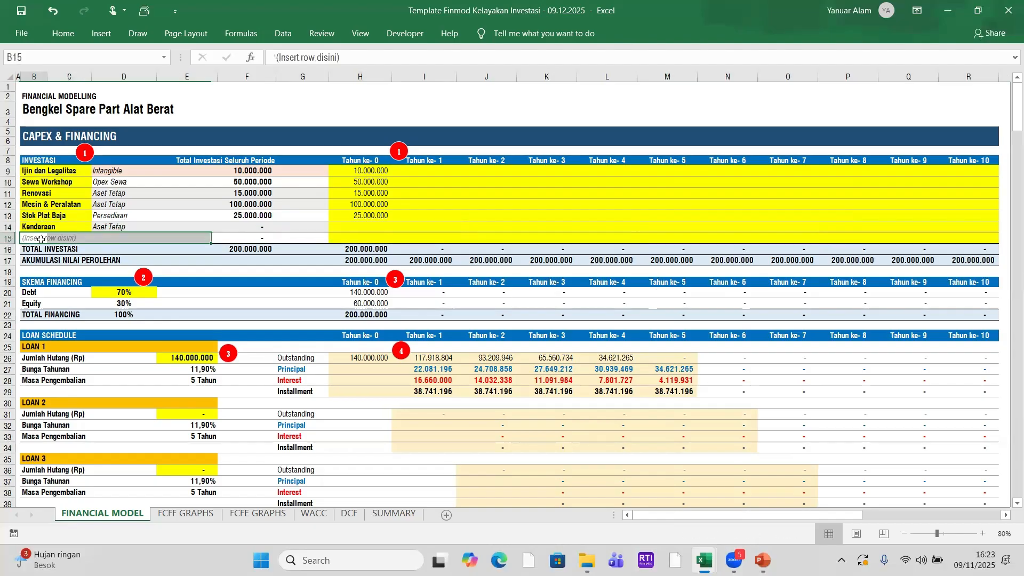
pyautogui.click(8, 239)
pyautogui.rightClick(10, 242)
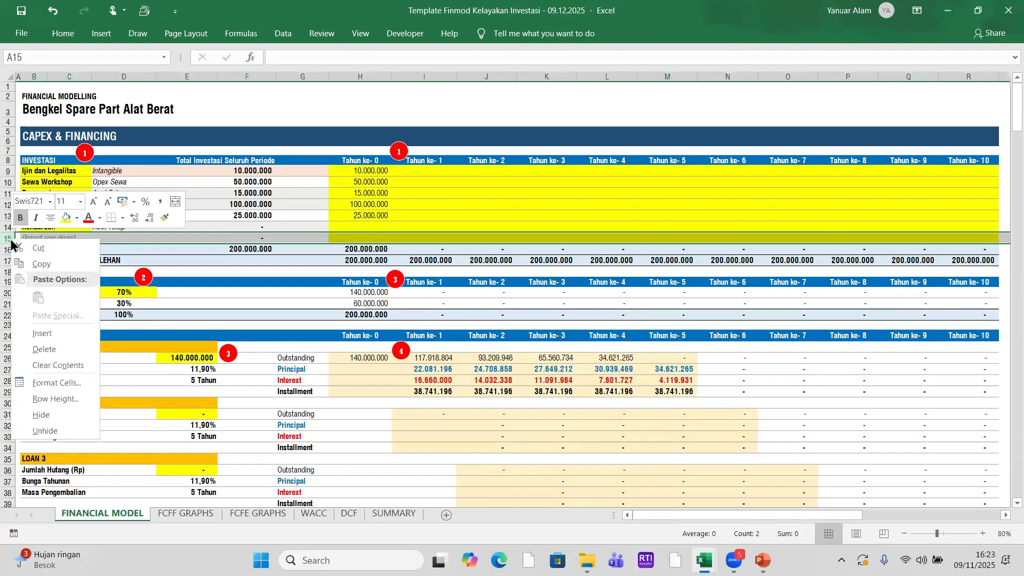
pyautogui.click(42, 333)
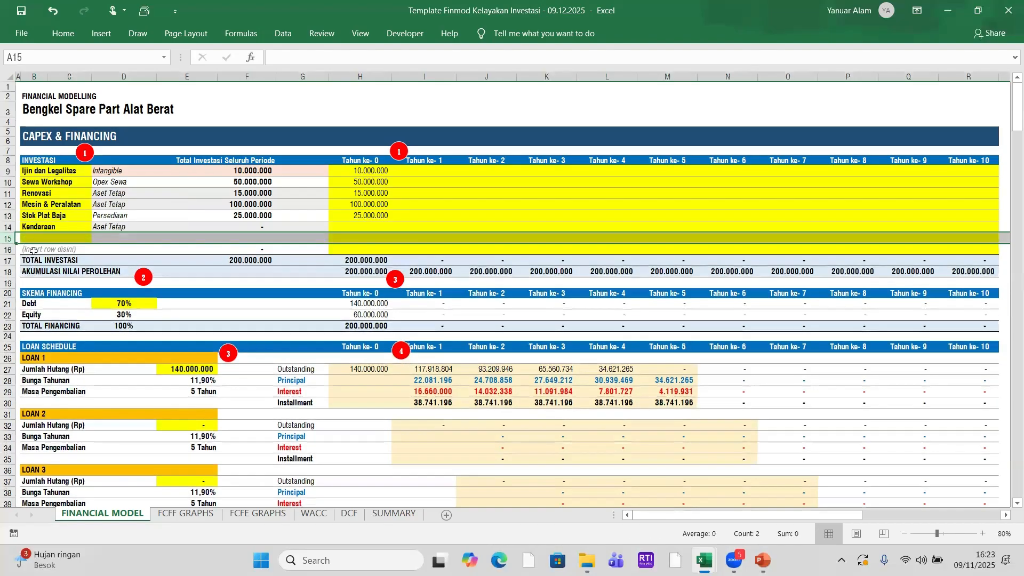
pyautogui.rightClick(8, 239)
pyautogui.click(54, 324)
pyautogui.click(56, 227)
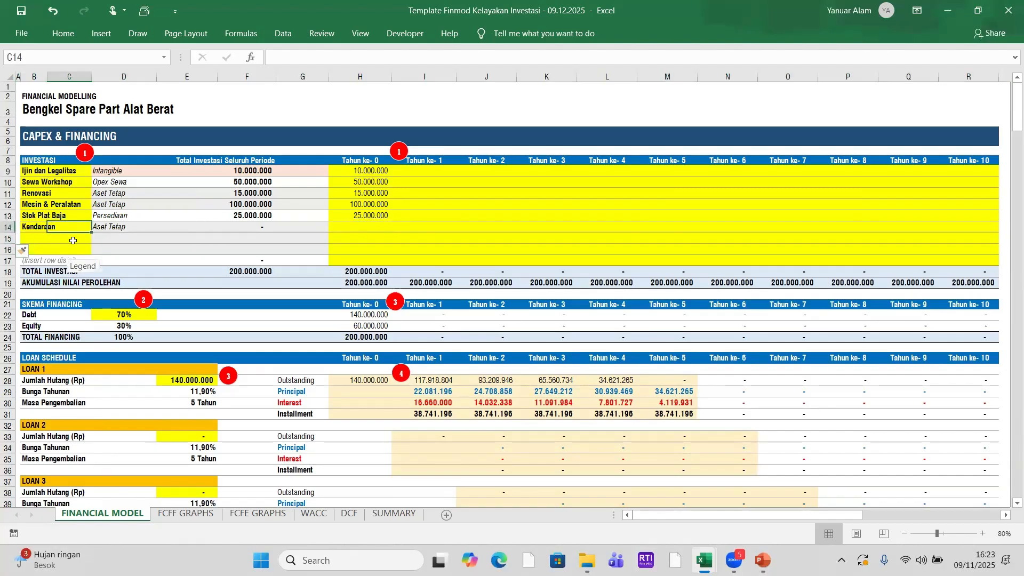
# - Set the Kendaraan investment amount in Tahun ke- 0 to 200000000
pyautogui.click(372, 215)
pyautogui.click(368, 230)
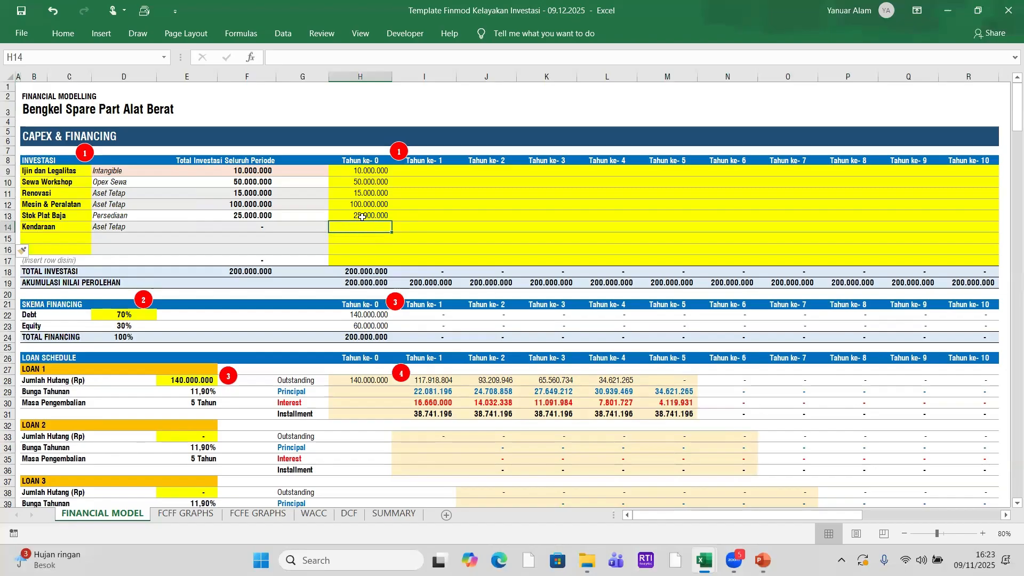
pyautogui.click(43, 225)
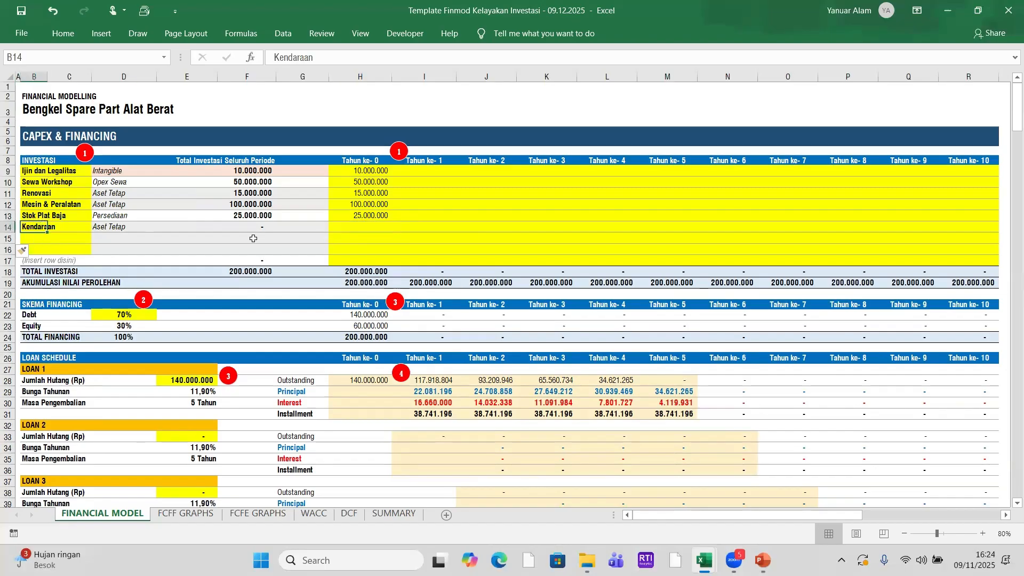
pyautogui.click(364, 227)
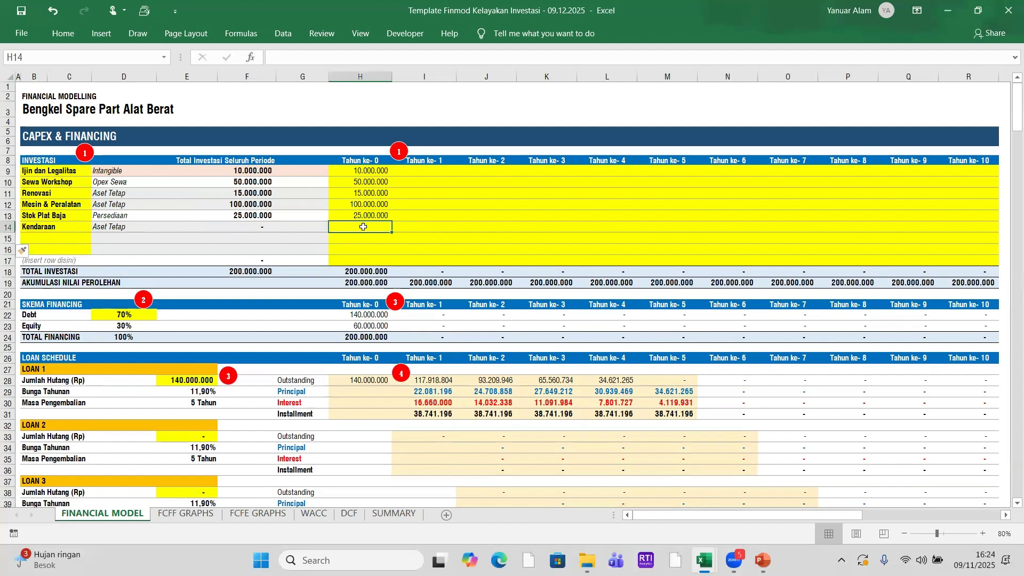
pyautogui.write('2000000')
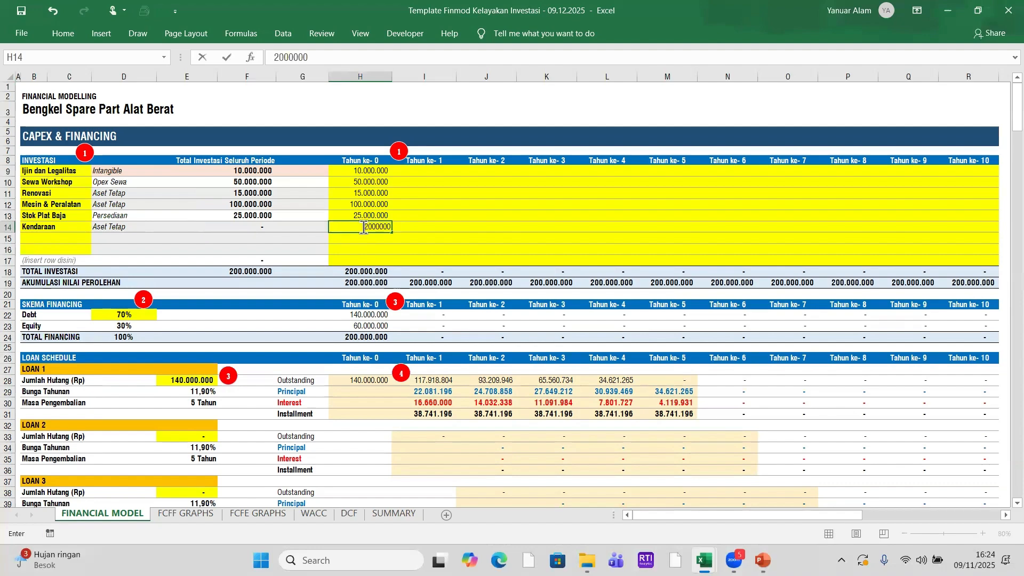
pyautogui.press('Return')
pyautogui.click(363, 227)
pyautogui.click(329, 57)
pyautogui.write('00')
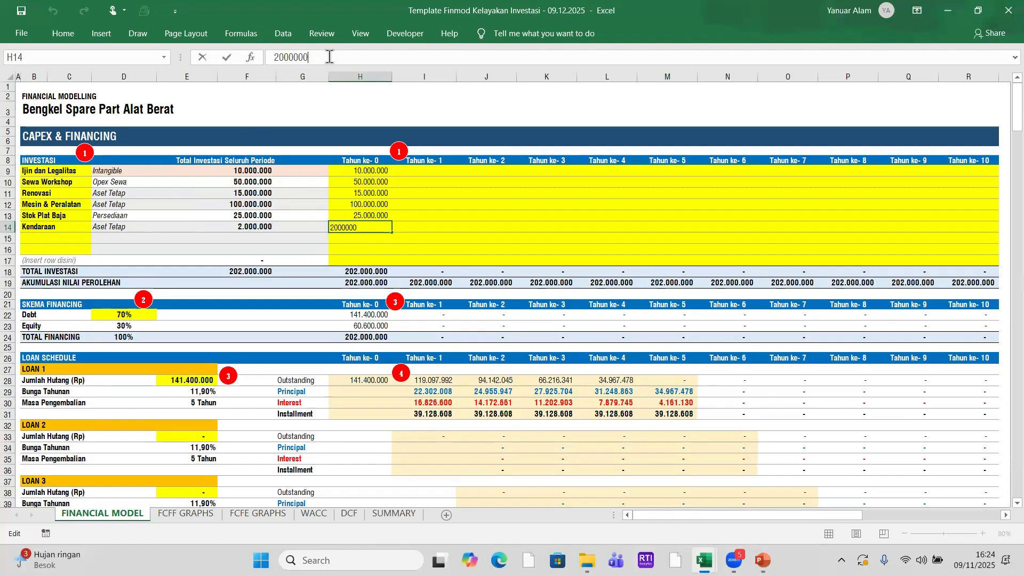
pyautogui.press('Return')
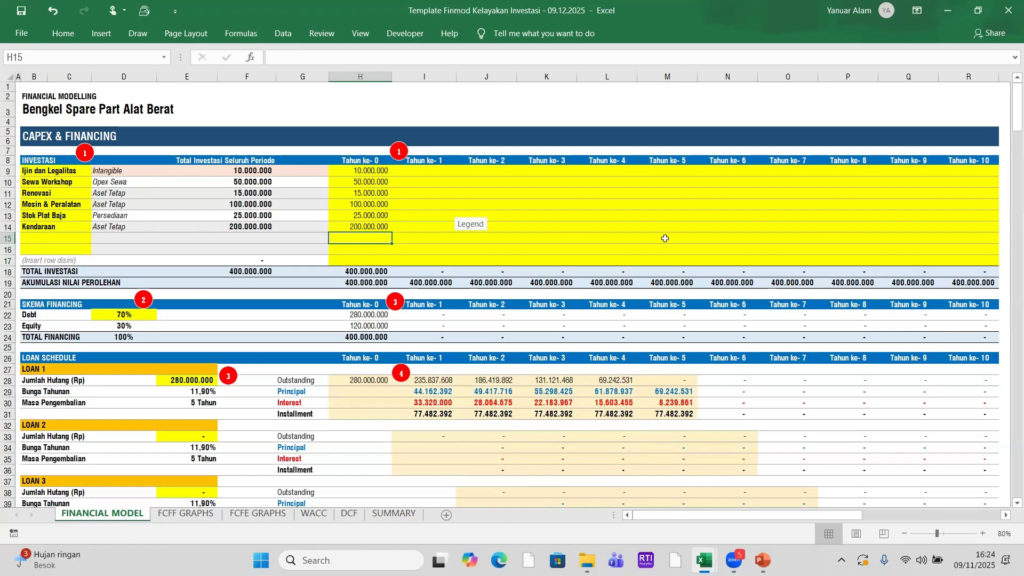
# - Clear the Kendaraan investment amount in Tahun ke- 0
pyautogui.click(381, 224)
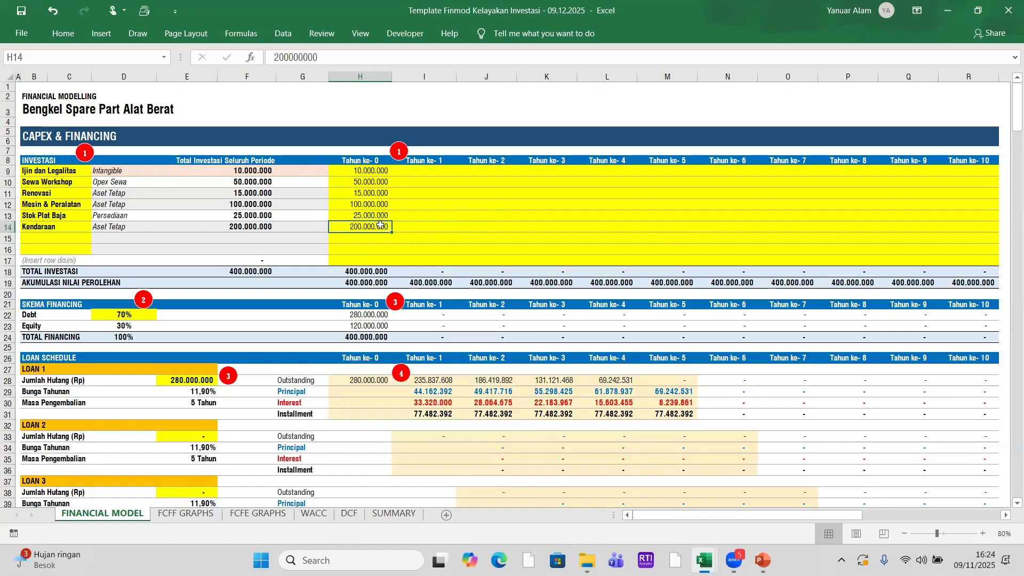
pyautogui.rightClick(381, 226)
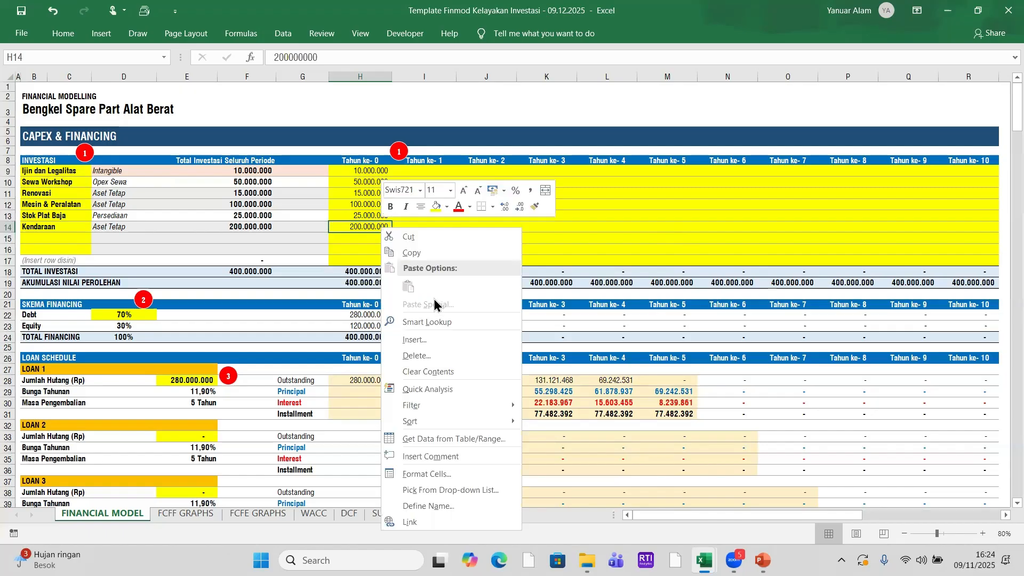
pyautogui.click(444, 371)
# - Check the "(Insert row disini)" row and the Tahun ke- 0 cells of TOTAL INVESTASI and AKUMULASI NILAI PEROLEHAN
pyautogui.click(47, 261)
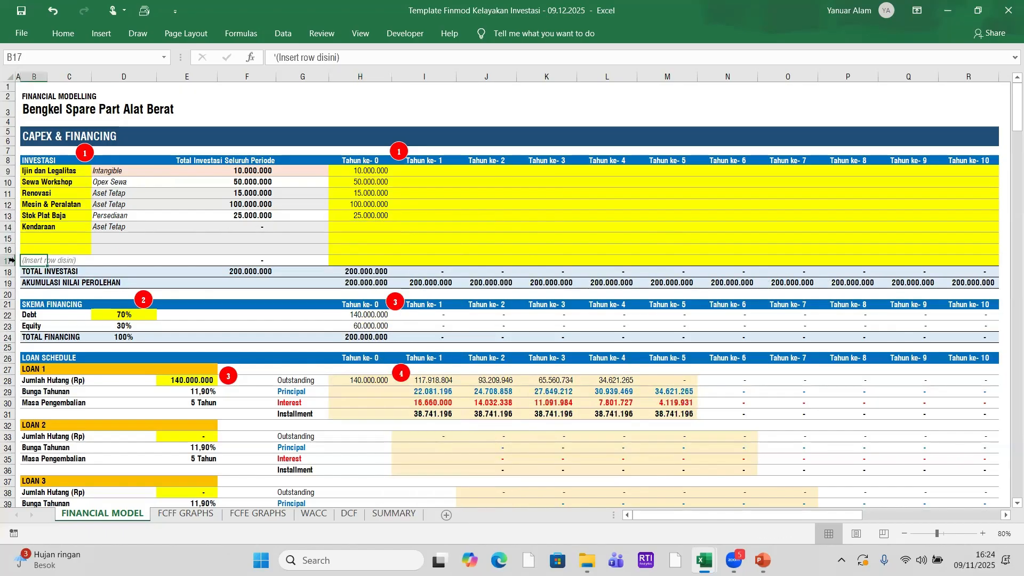
pyautogui.click(11, 261)
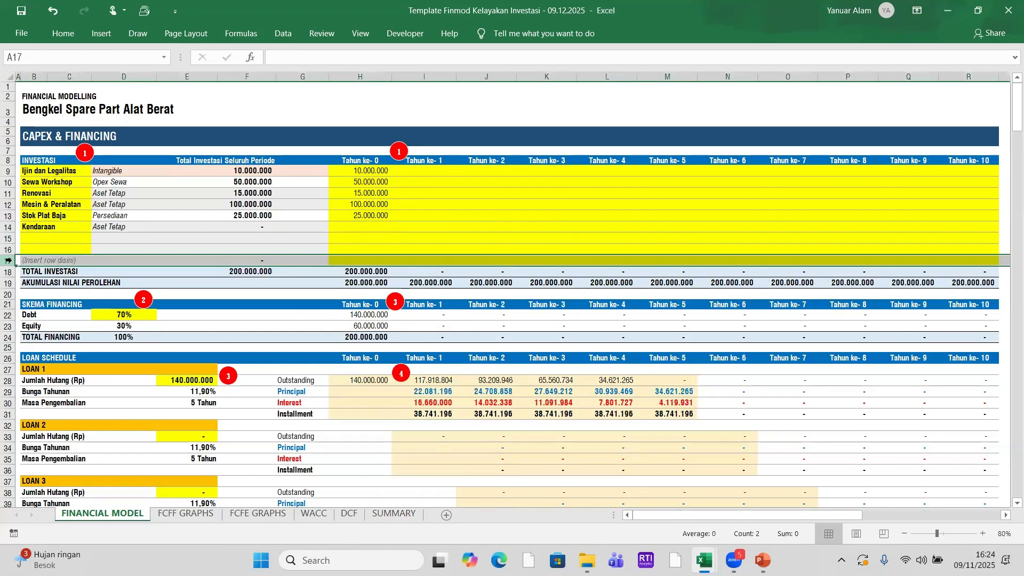
pyautogui.click(43, 261)
pyautogui.scroll(-2, 405, 339)
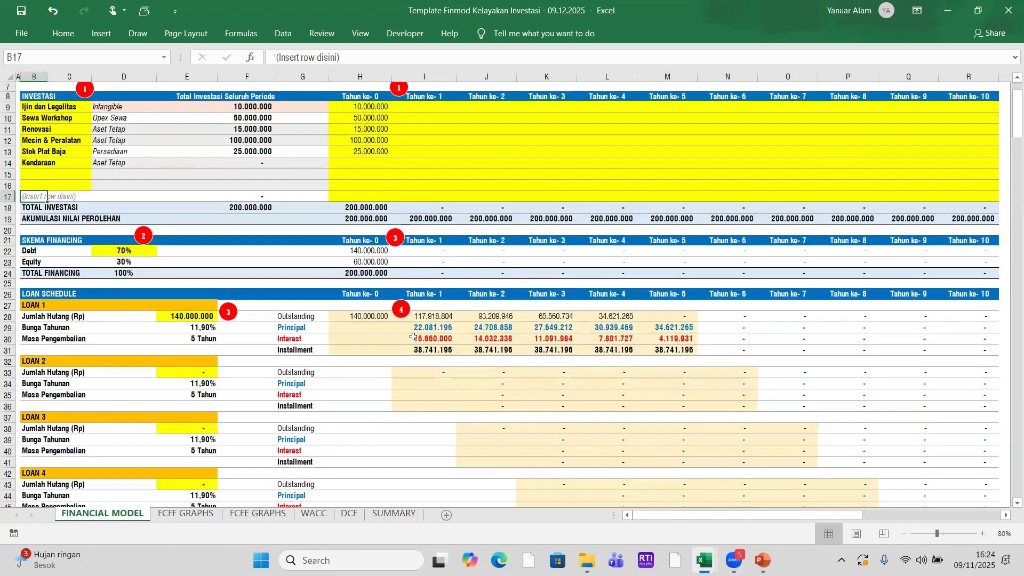
pyautogui.scroll(-1, 413, 337)
pyautogui.scroll(3, 411, 259)
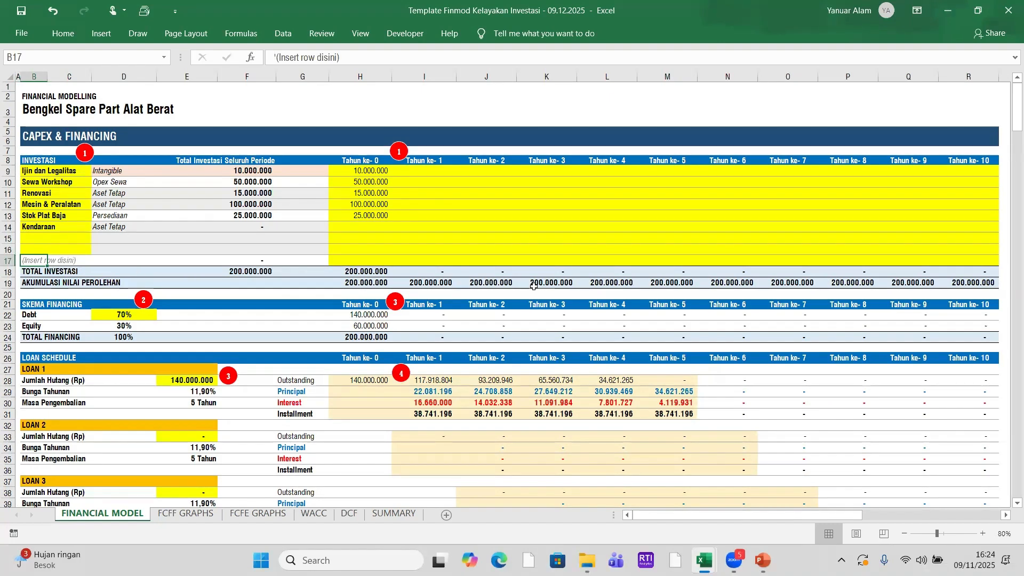
pyautogui.click(364, 282)
pyautogui.click(364, 272)
pyautogui.click(356, 284)
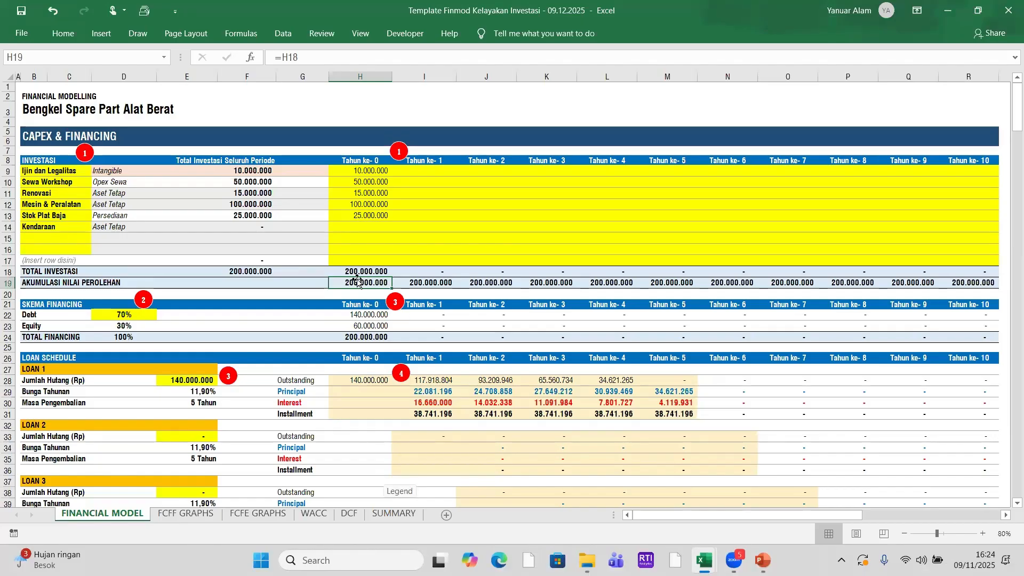
# - Look over the INVESTASI item names and their yellow Tahun ke- 0 input cells
pyautogui.moveTo(61, 173); pyautogui.dragTo(52, 245)
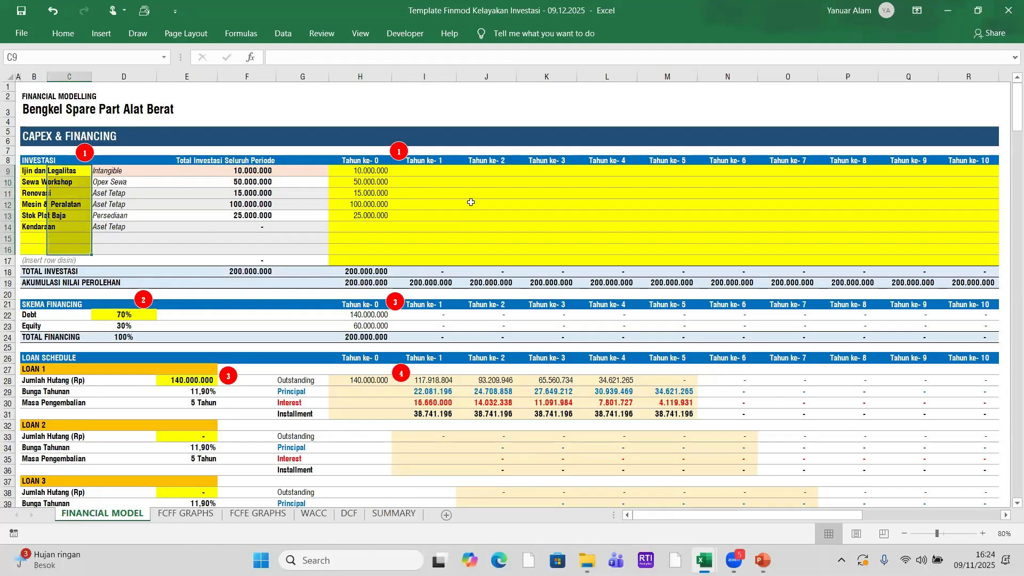
pyautogui.click(366, 174)
pyautogui.moveTo(40, 170); pyautogui.dragTo(35, 242)
pyautogui.moveTo(362, 171); pyautogui.dragTo(367, 240)
pyautogui.click(511, 193)
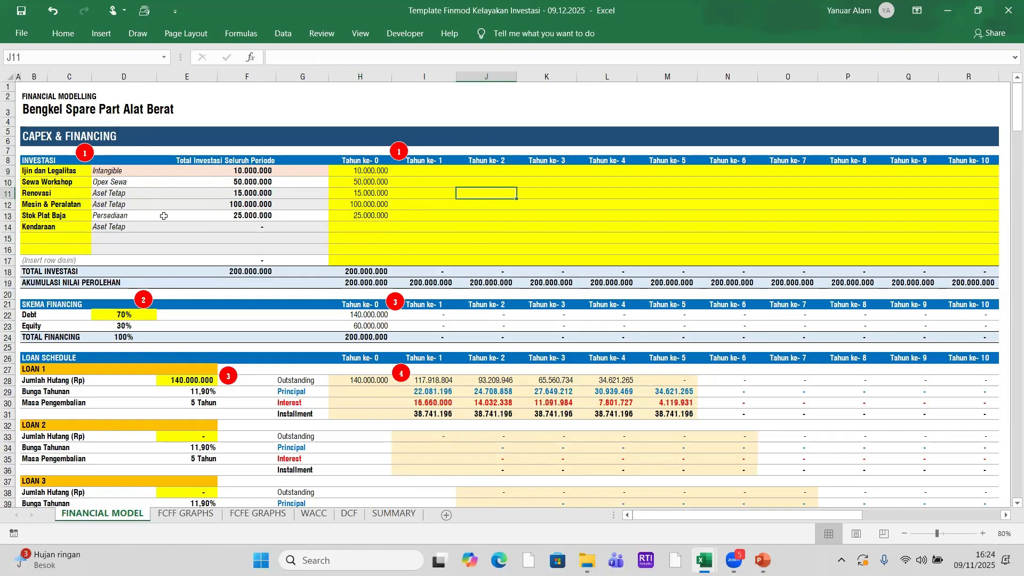
# - Examine the investment categories assigned to Ijin dan Legalitas and Sewa Workshop in the INVESTASI table
pyautogui.click(102, 171)
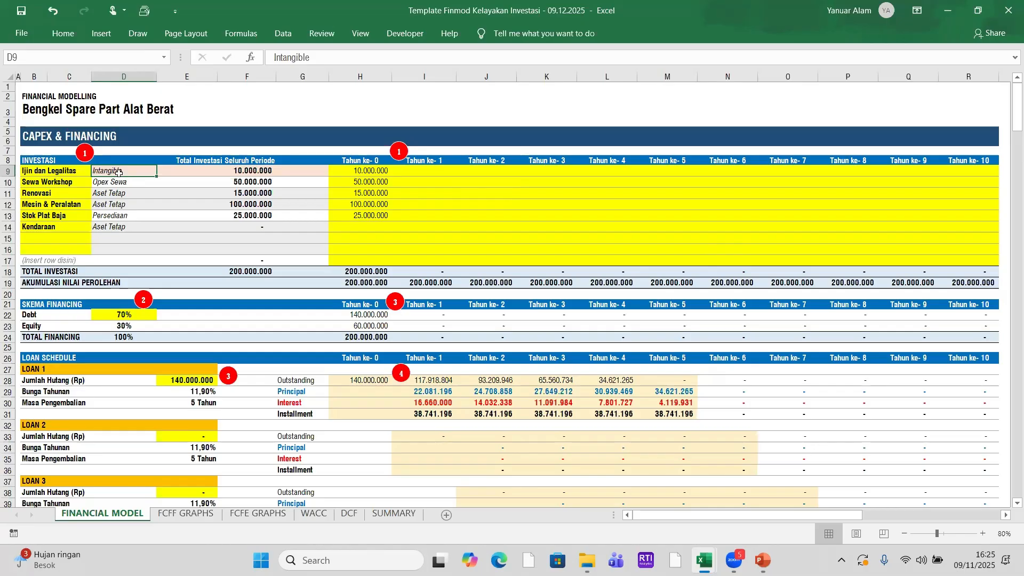
pyautogui.click(30, 172)
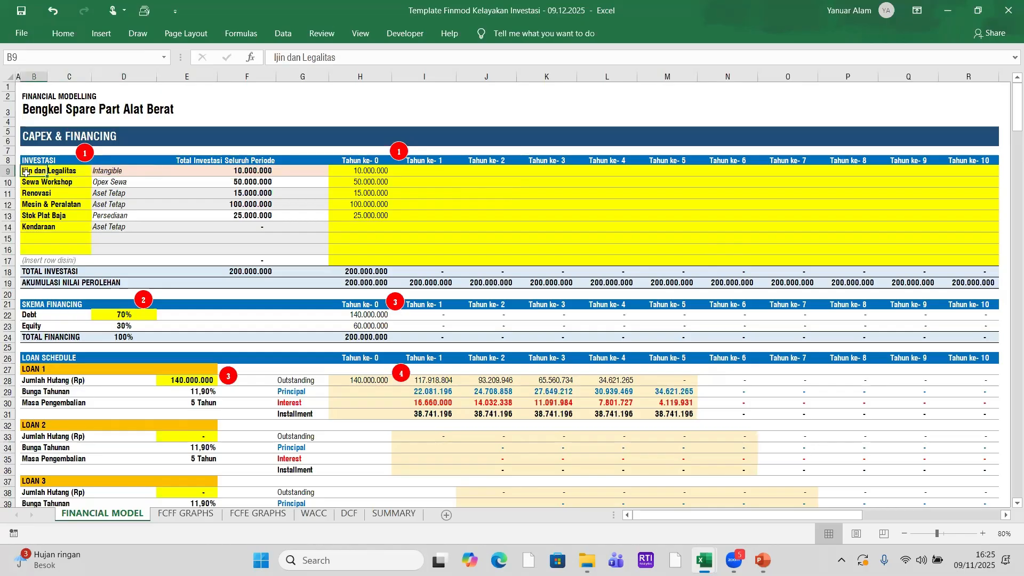
pyautogui.click(120, 171)
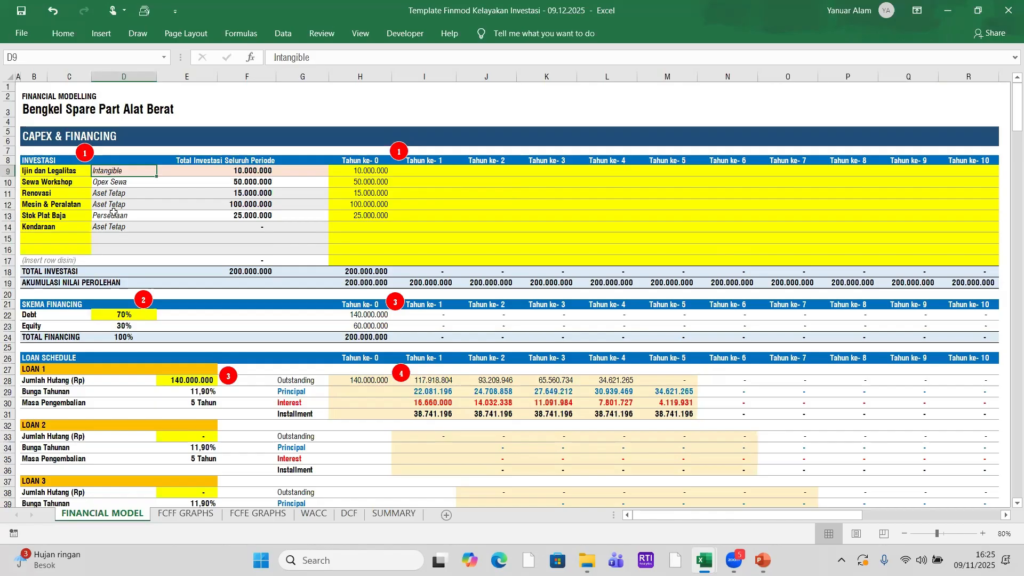
pyautogui.click(56, 181)
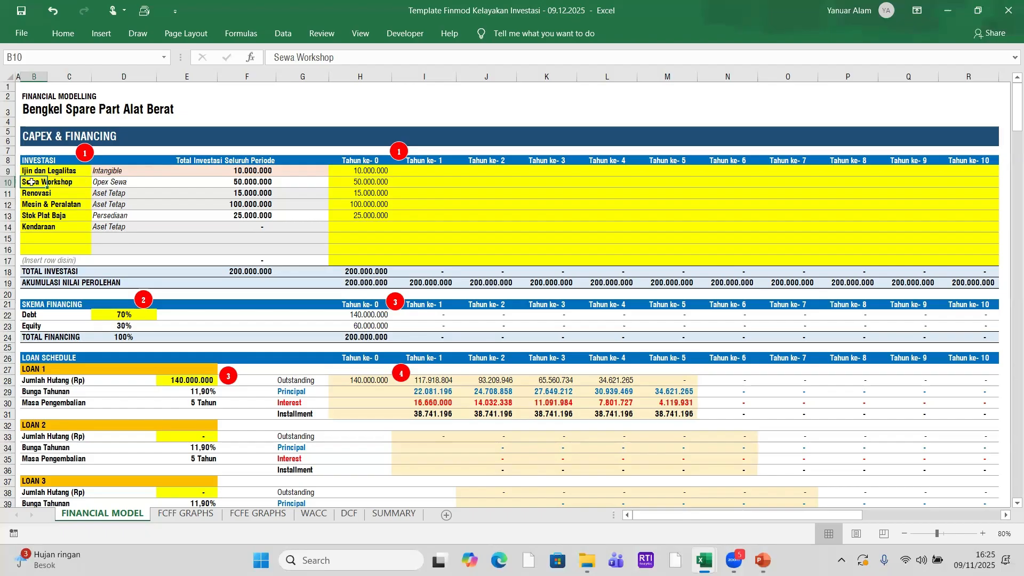
pyautogui.click(95, 182)
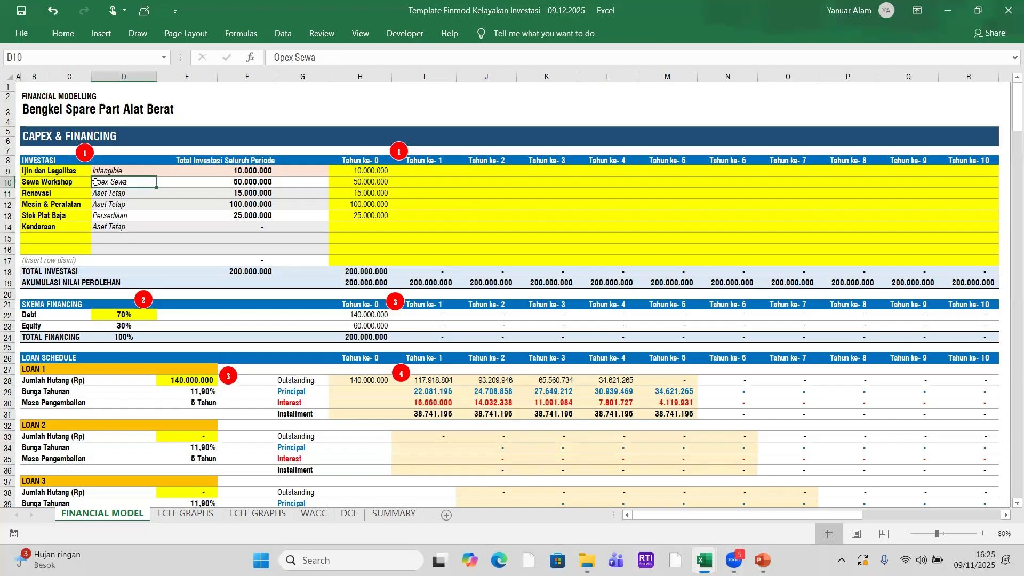
pyautogui.click(34, 182)
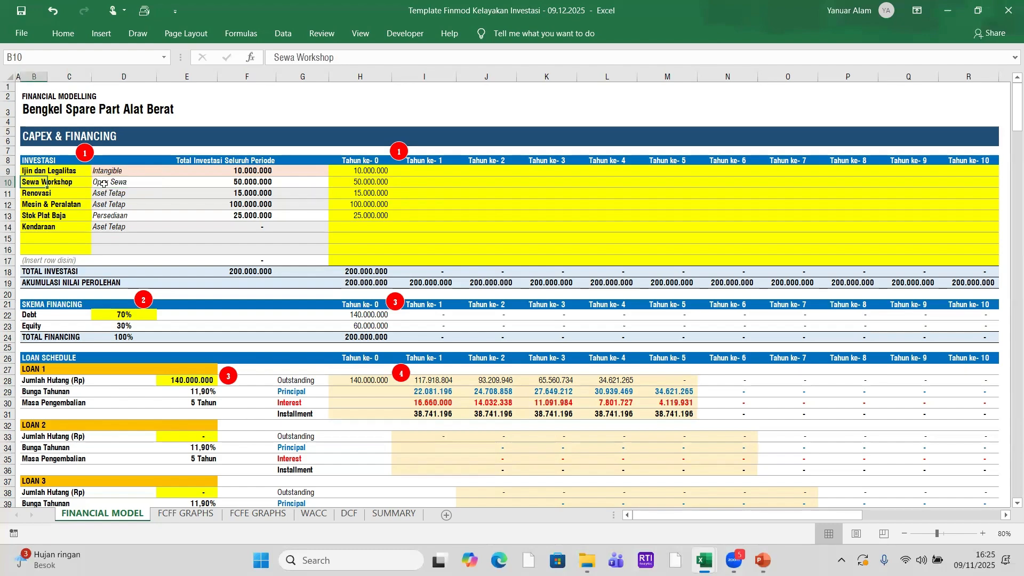
pyautogui.click(235, 181)
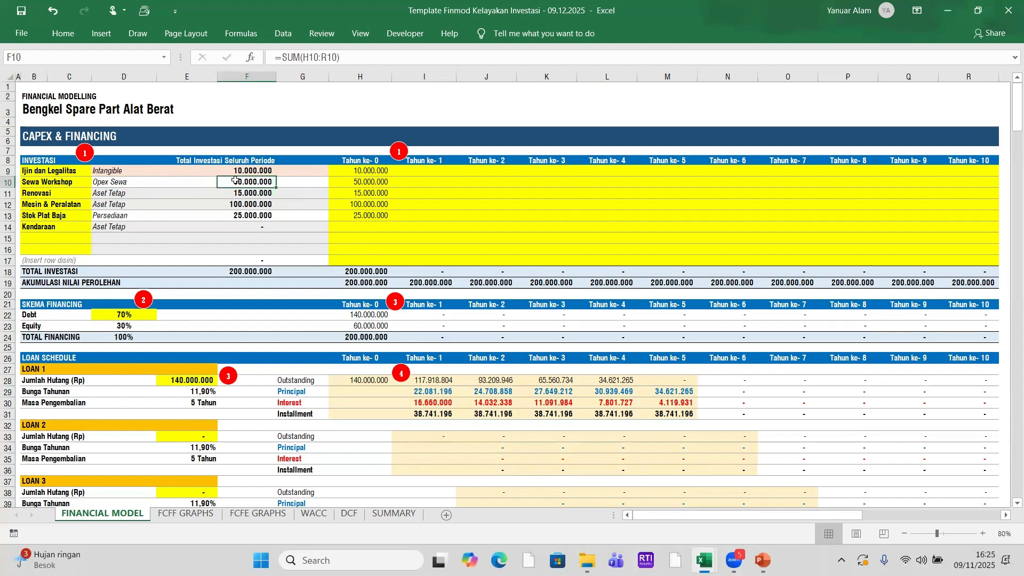
pyautogui.click(95, 182)
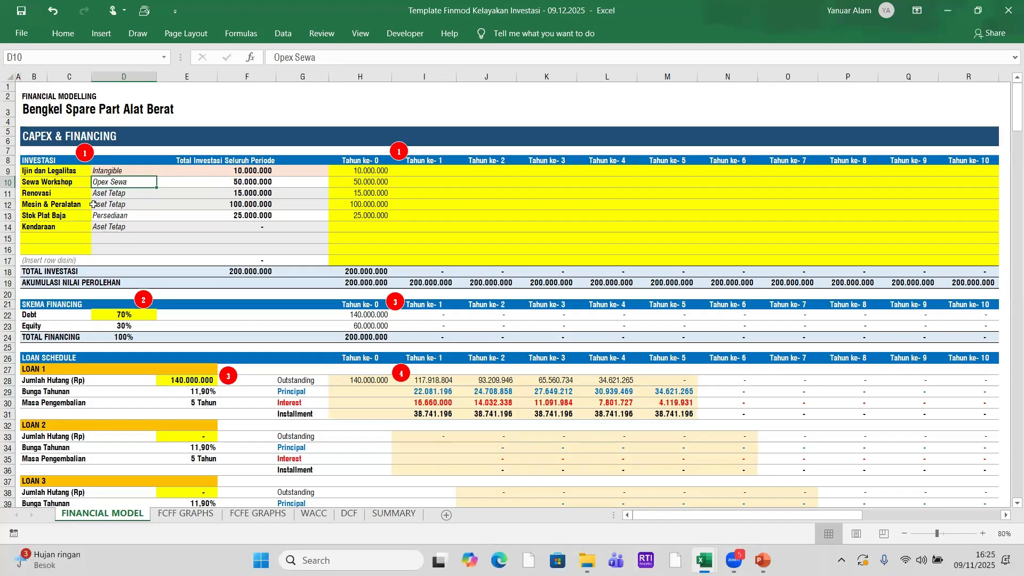
pyautogui.click(102, 191)
pyautogui.click(102, 182)
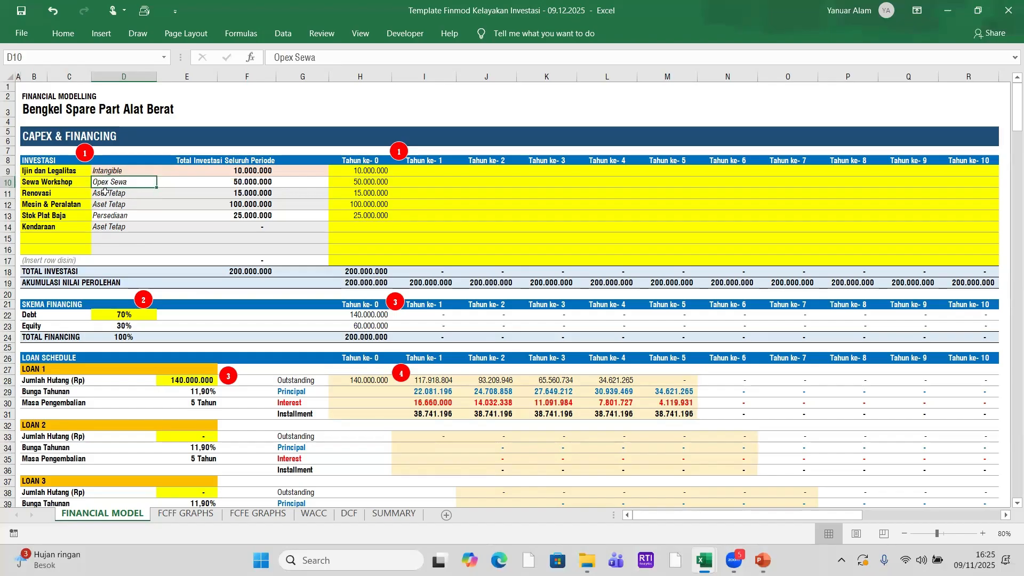
# - Examine the investment categories assigned to Renovasi, Mesin & Peralatan and Stok Plat Baja
pyautogui.click(107, 193)
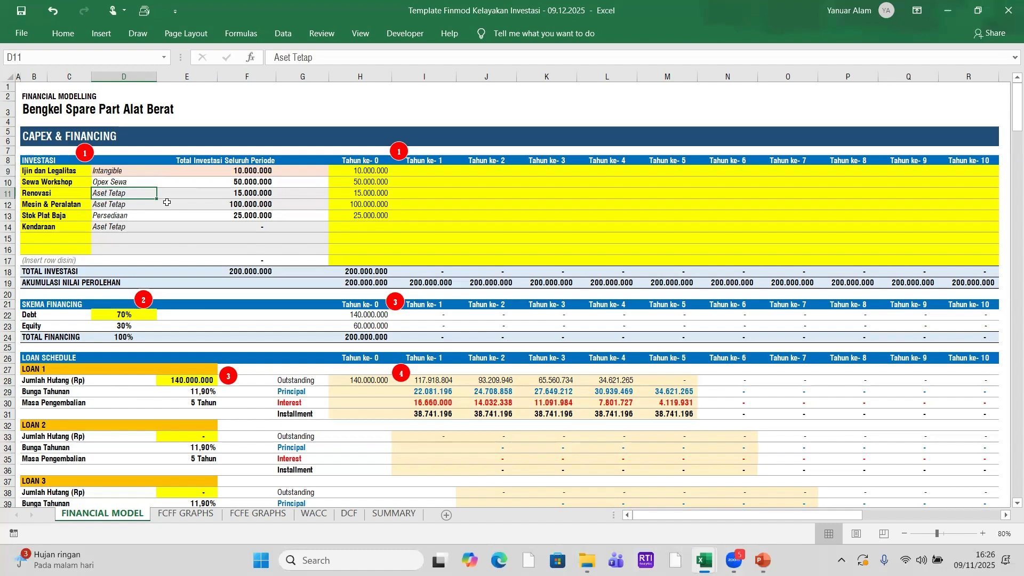
pyautogui.click(110, 205)
pyautogui.click(109, 226)
pyautogui.click(40, 197)
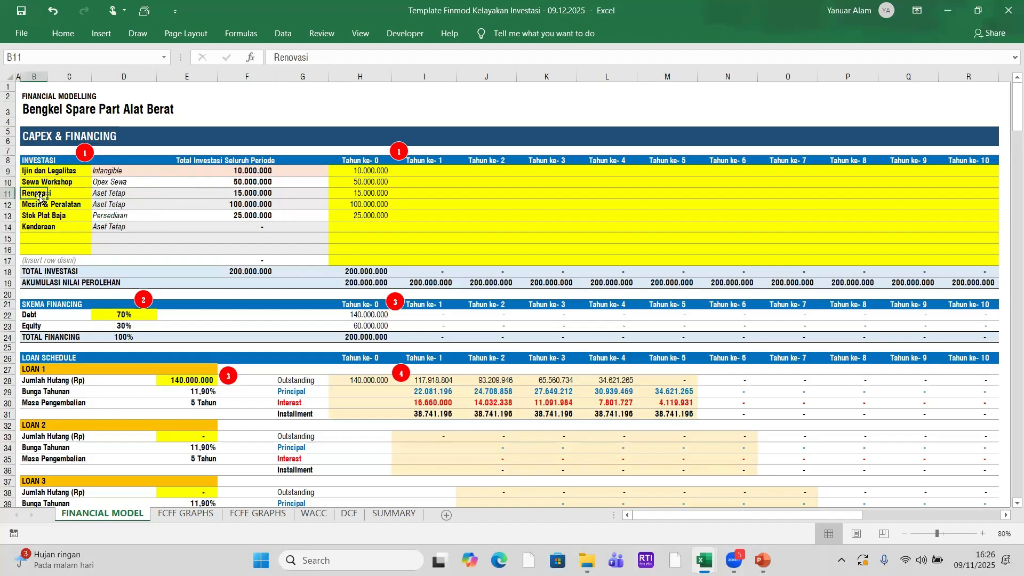
pyautogui.click(118, 191)
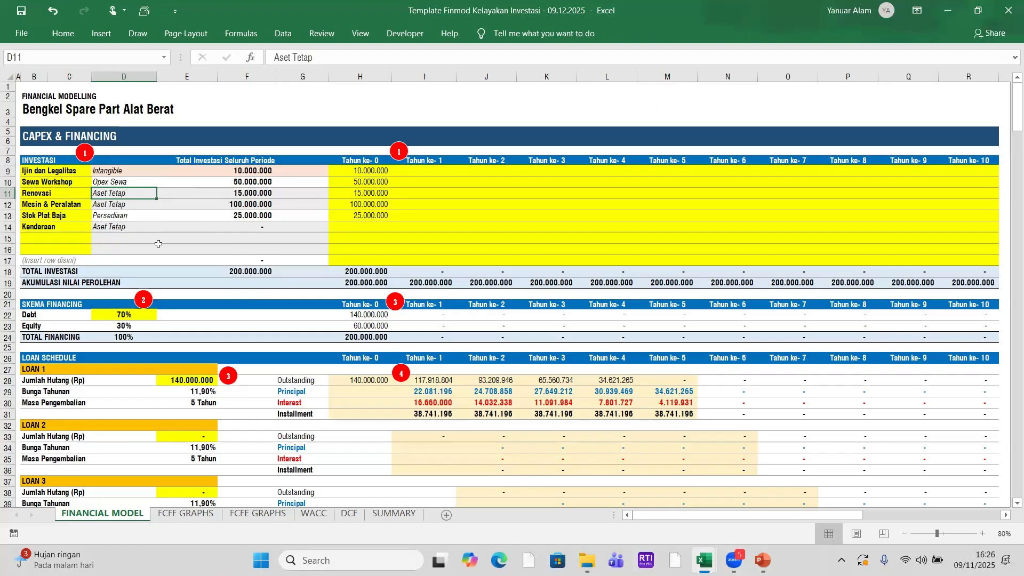
pyautogui.click(30, 204)
pyautogui.click(107, 205)
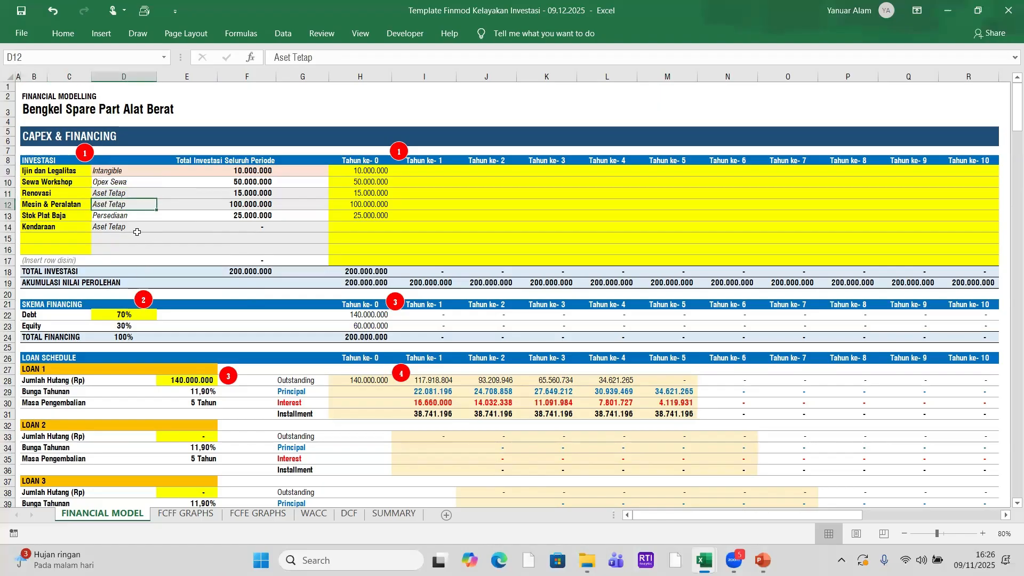
pyautogui.click(27, 219)
pyautogui.click(101, 214)
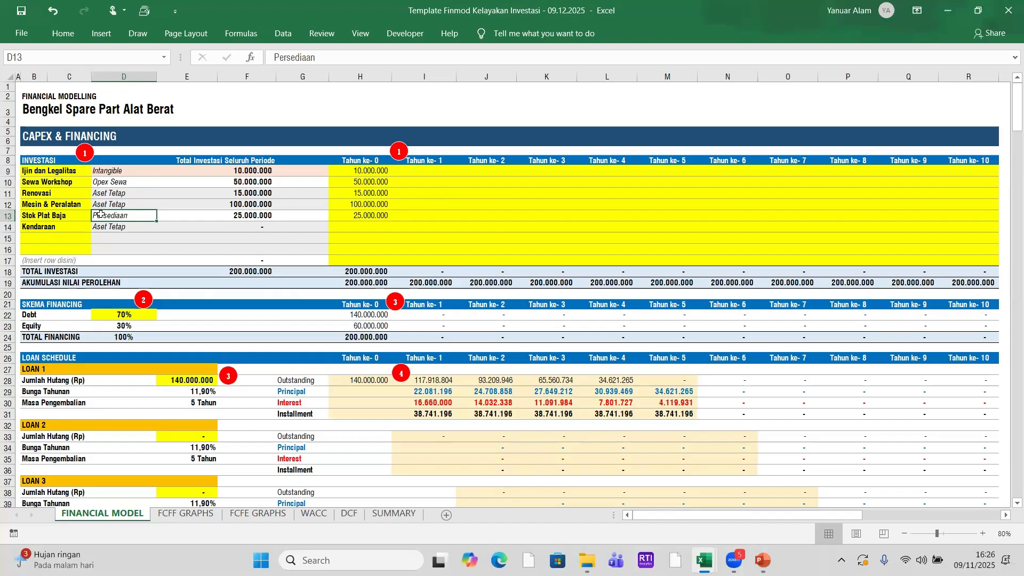
# - Check the category of Kendaraan and the empty category cell below it, then go back up the category column to Renovasi
pyautogui.click(28, 230)
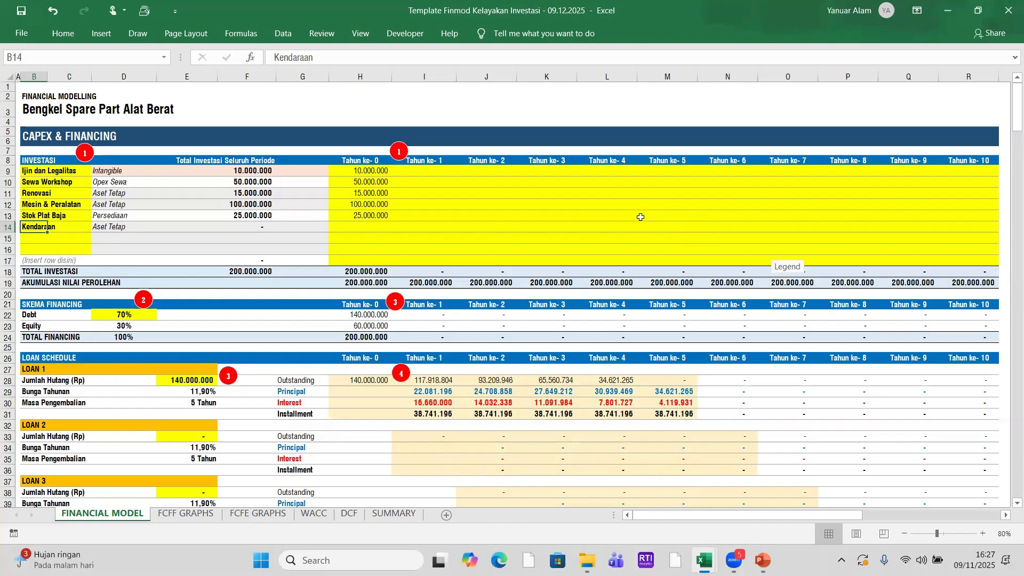
pyautogui.click(93, 227)
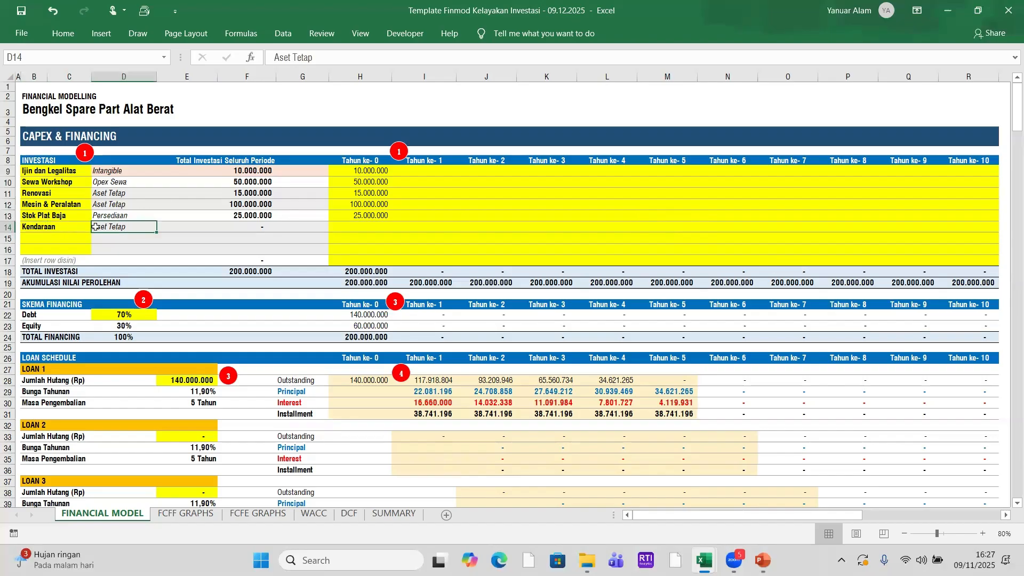
pyautogui.click(39, 238)
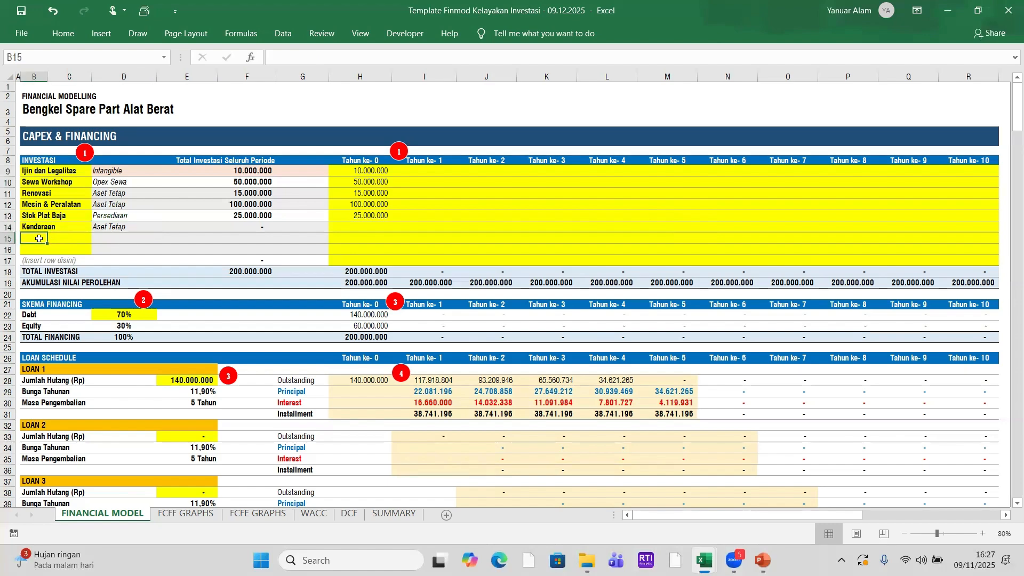
pyautogui.click(105, 238)
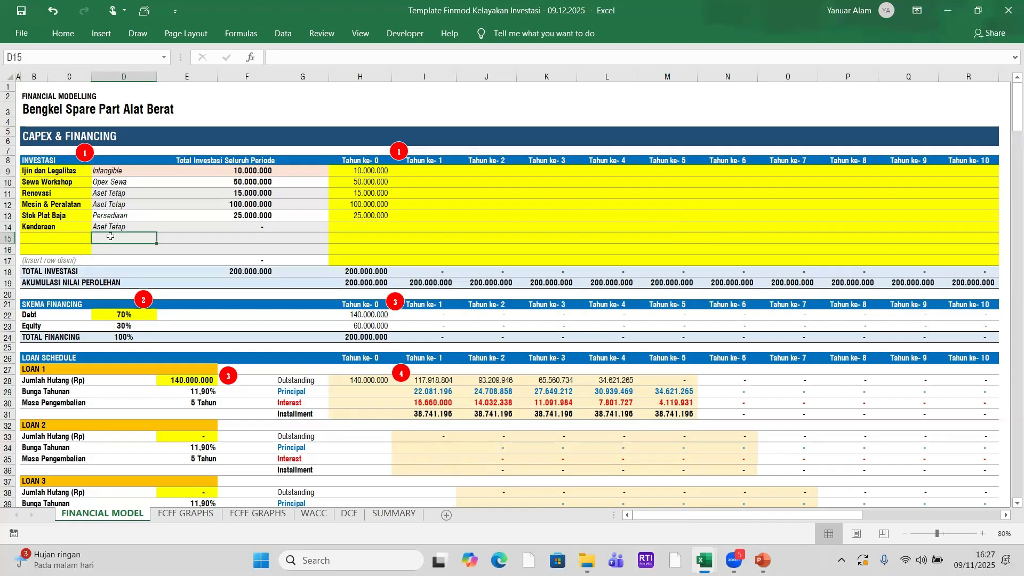
pyautogui.press('Up')
pyautogui.press('Up')
pyautogui.press('Up')
pyautogui.press('Up')
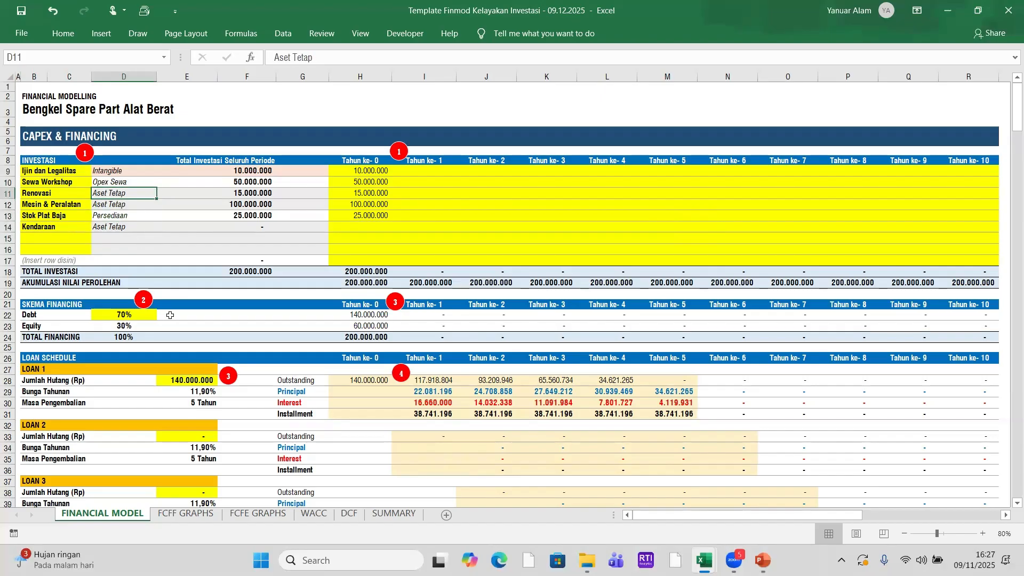
# - Examine the BIAYA DEPRESIASI ASET TETAP table and its linked asset names, including Mesin & Peralatan and Kendaraan
pyautogui.scroll(-13, 169, 309)
pyautogui.scroll(-13, 169, 310)
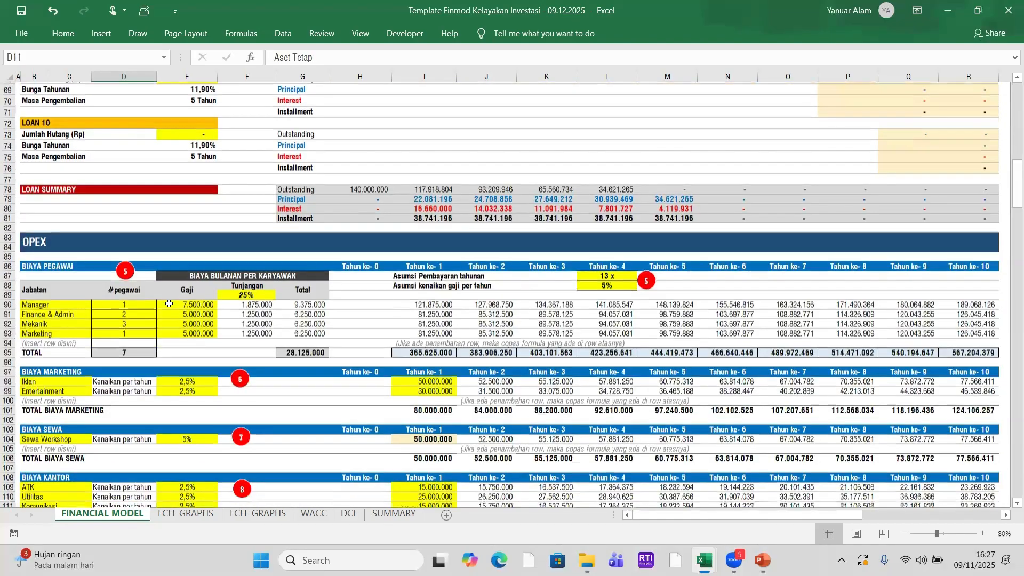
pyautogui.scroll(-5, 169, 303)
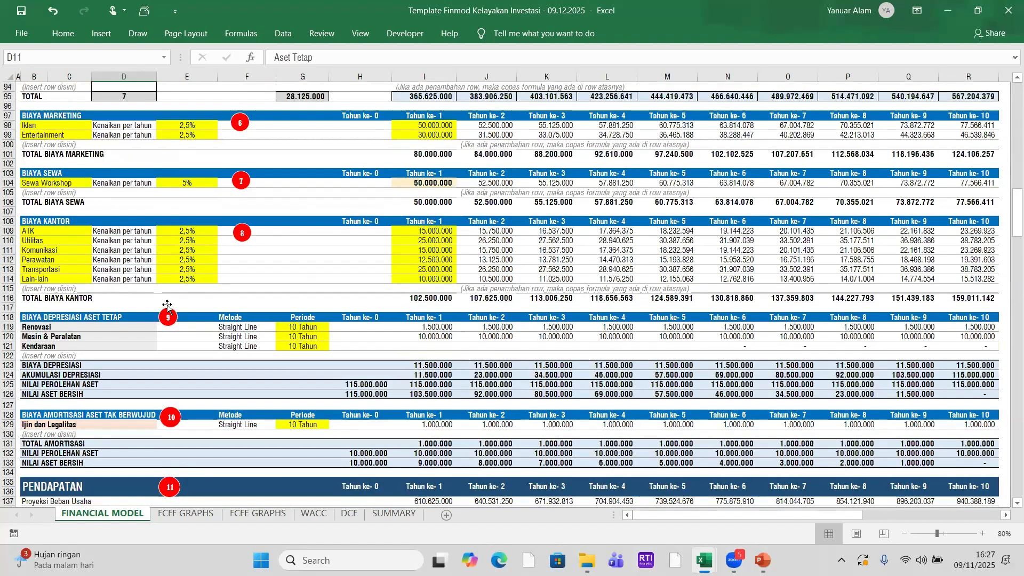
pyautogui.click(37, 317)
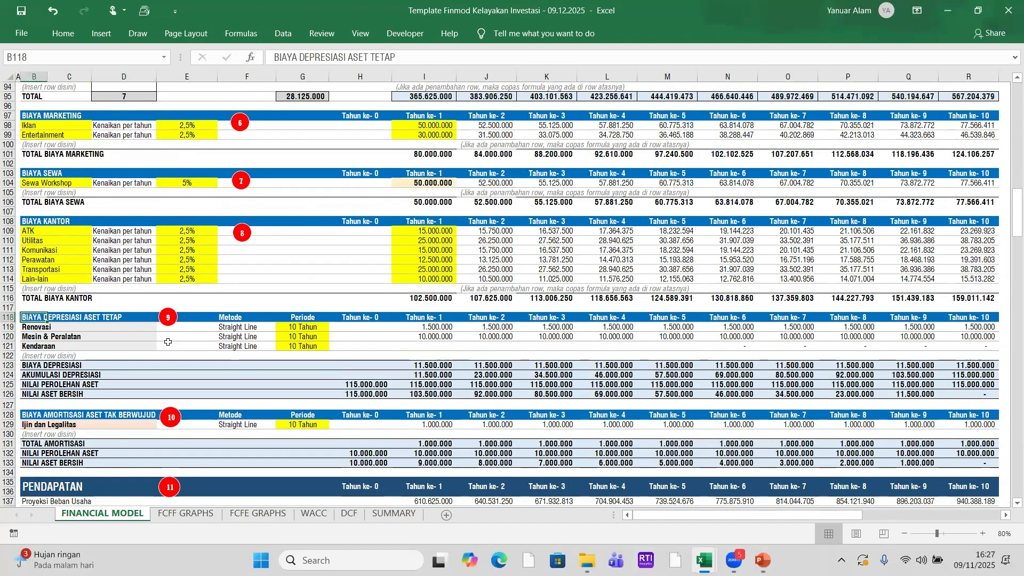
pyautogui.click(60, 337)
pyautogui.click(34, 337)
pyautogui.click(33, 347)
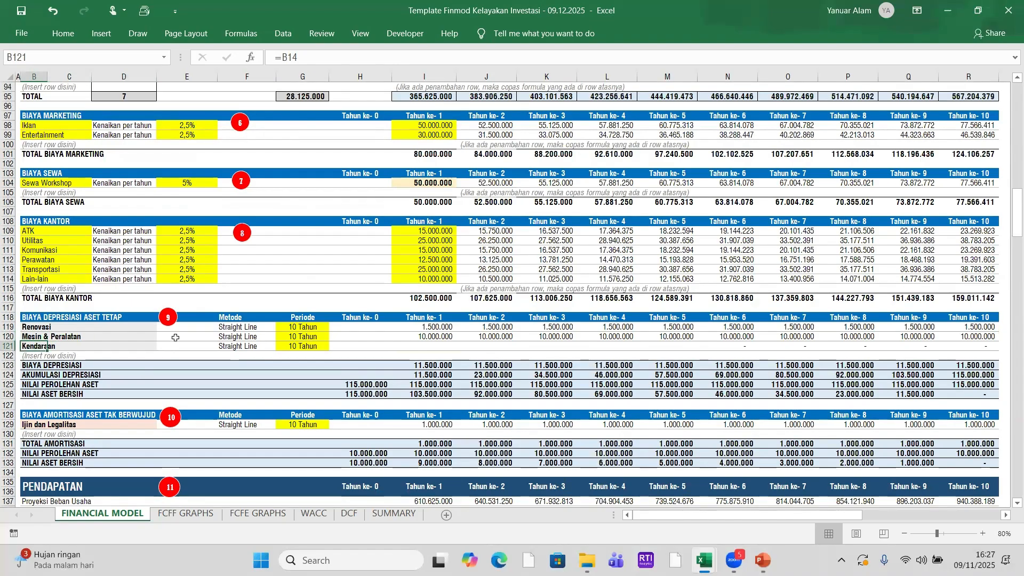
# - Check the Ijin dan Legalitas link in BIAYA AMORTISASI ASET TAK BERWUJUD and look through the loan blocks above
pyautogui.scroll(1, 175, 338)
pyautogui.scroll(-3, 176, 337)
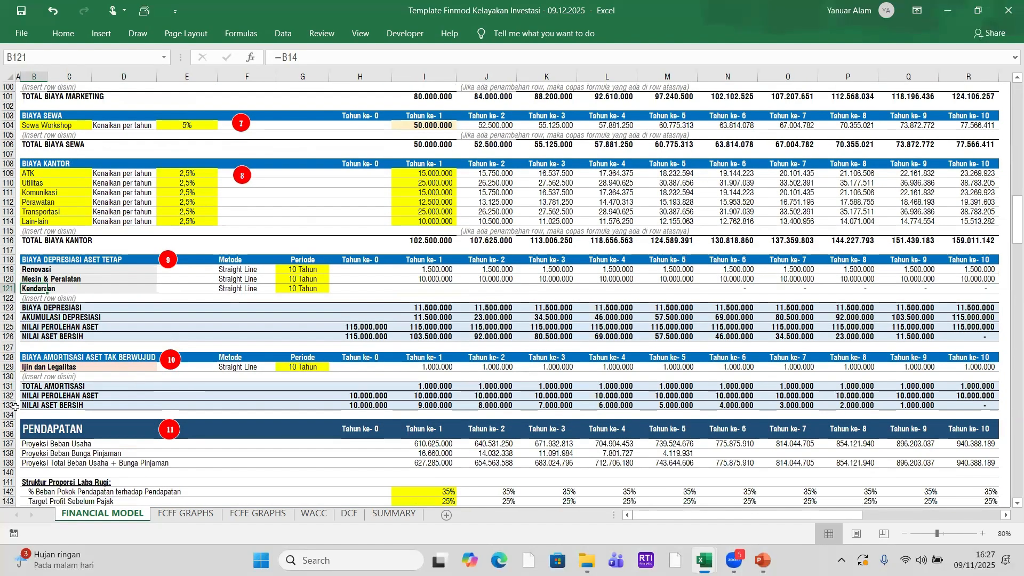
pyautogui.click(27, 373)
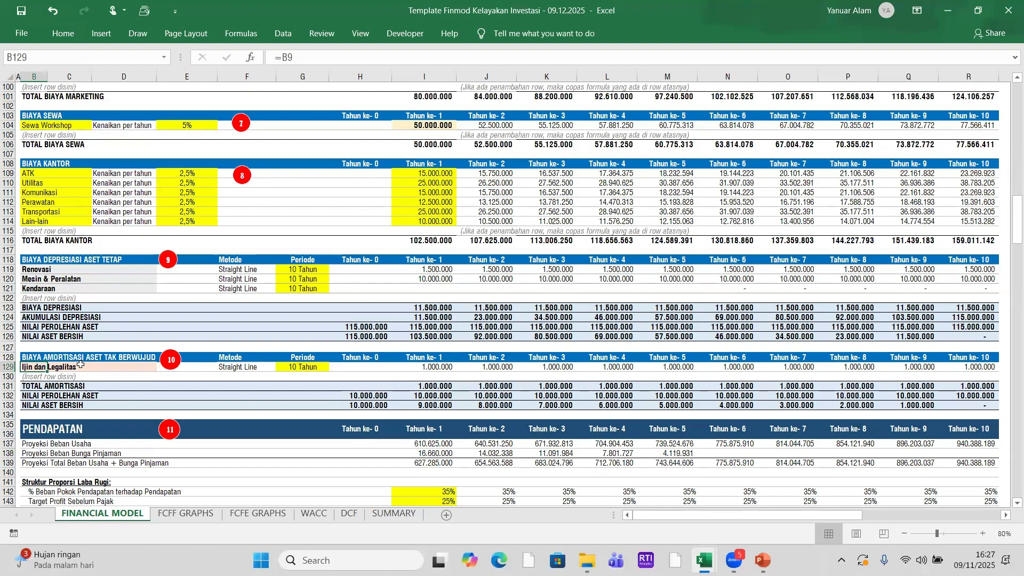
pyautogui.scroll(8, 81, 356)
pyautogui.scroll(20, 90, 347)
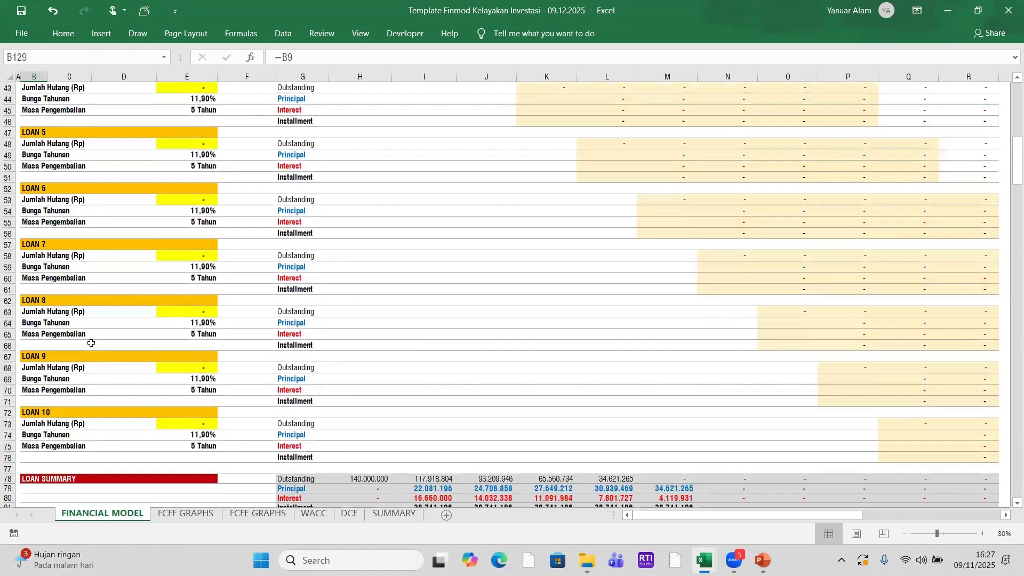
pyautogui.scroll(-6, 92, 341)
pyautogui.scroll(-20, 93, 341)
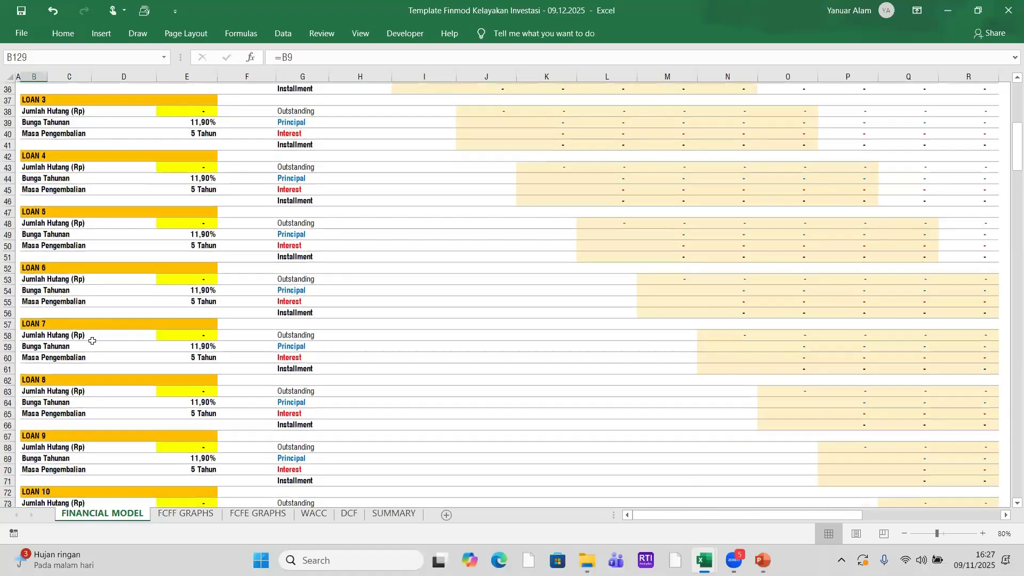
pyautogui.scroll(-6, 94, 338)
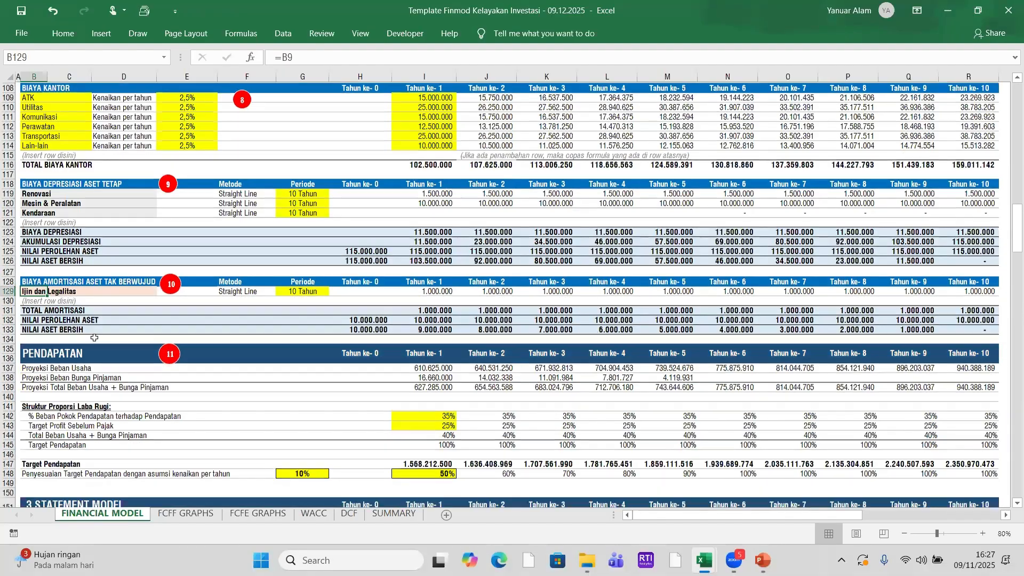
# - Review the insert-row line, the yearly Mesin & Peralatan depreciation and the NILAI PEROLEHAN ASET formula for Tahun ke- 1
pyautogui.scroll(4, 91, 326)
pyautogui.click(30, 270)
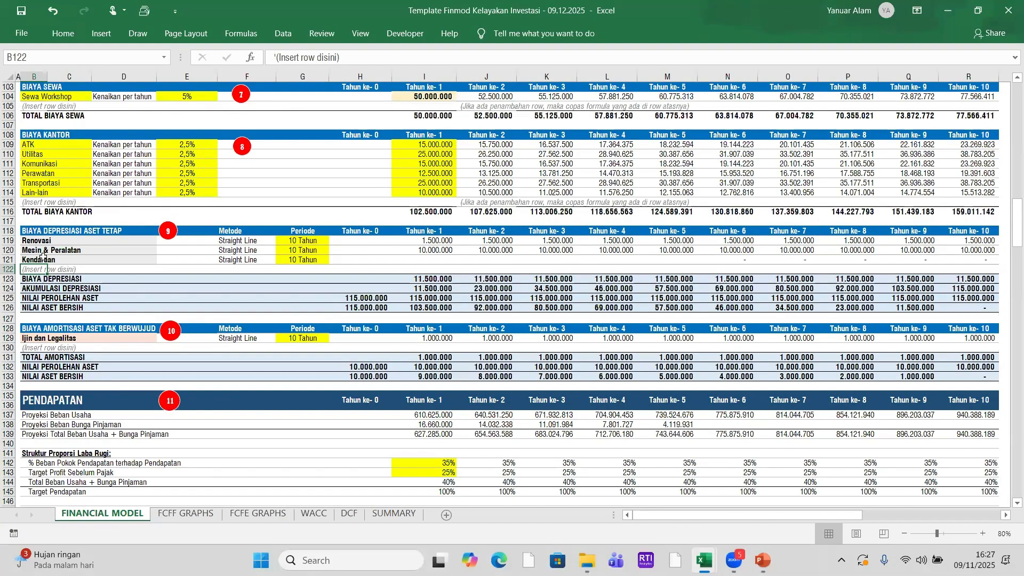
pyautogui.click(437, 250)
pyautogui.moveTo(437, 250); pyautogui.dragTo(931, 247)
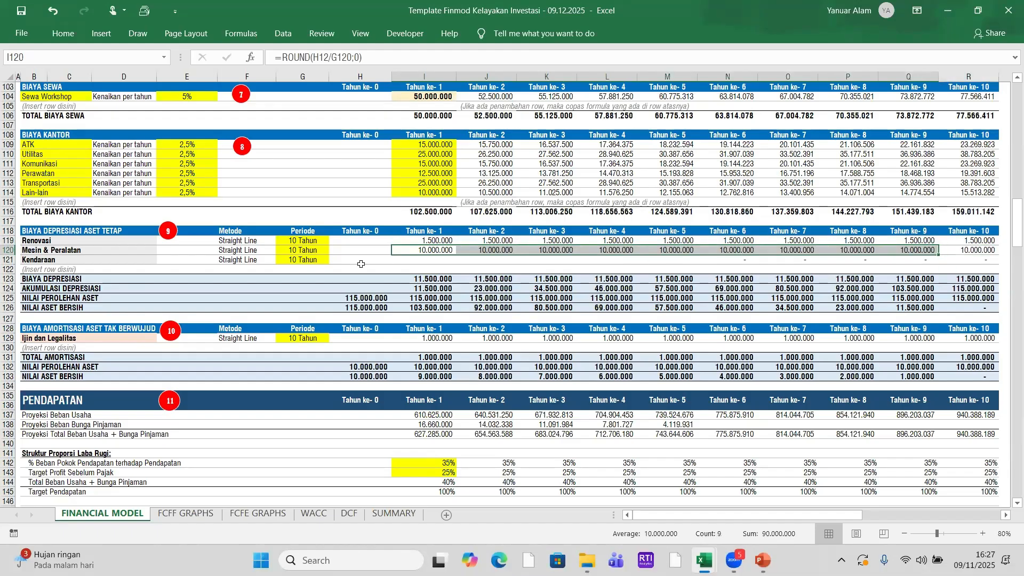
pyautogui.click(447, 296)
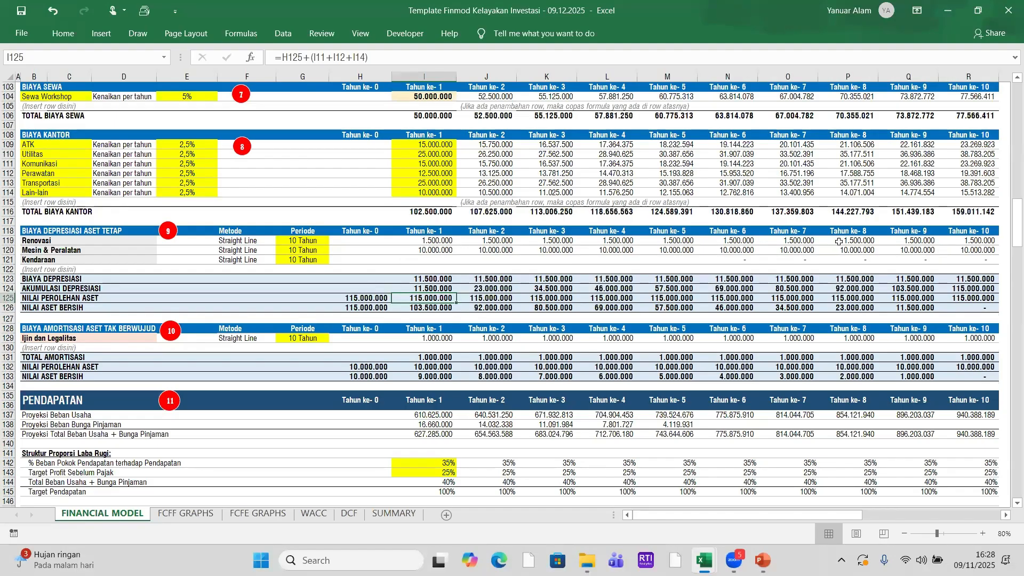
# - Check the Tahun ke- 1 depreciation formula of Mesin & Peralatan, then return to the SKEMA FINANCING section
pyautogui.click(431, 251)
pyautogui.scroll(4, 433, 254)
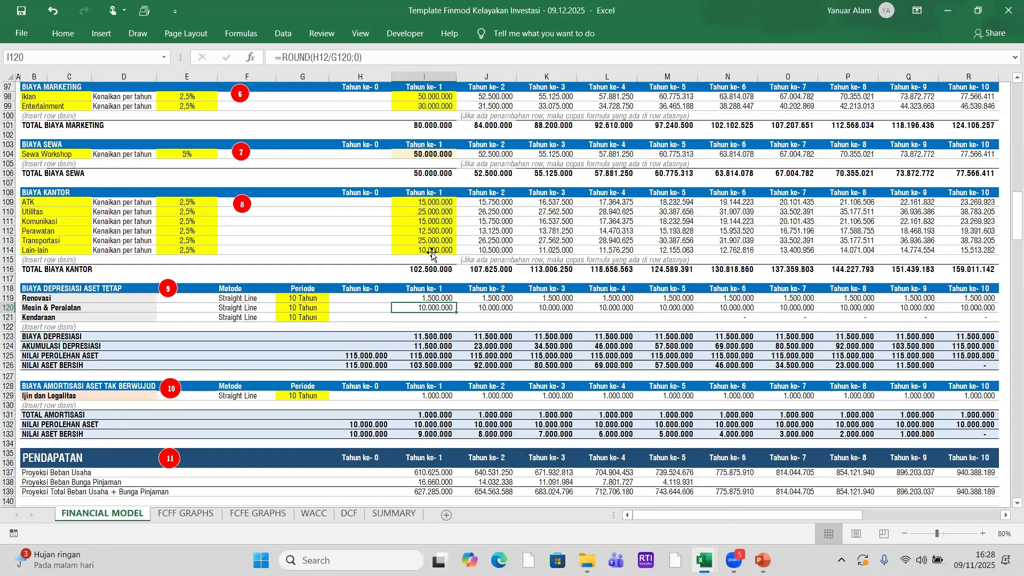
pyautogui.scroll(20, 432, 254)
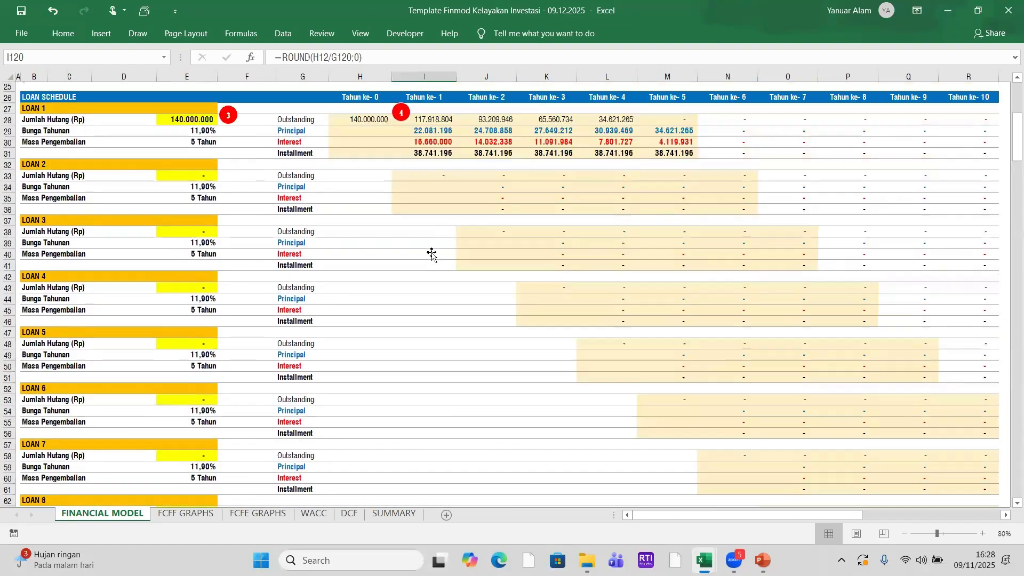
pyautogui.scroll(2, 431, 252)
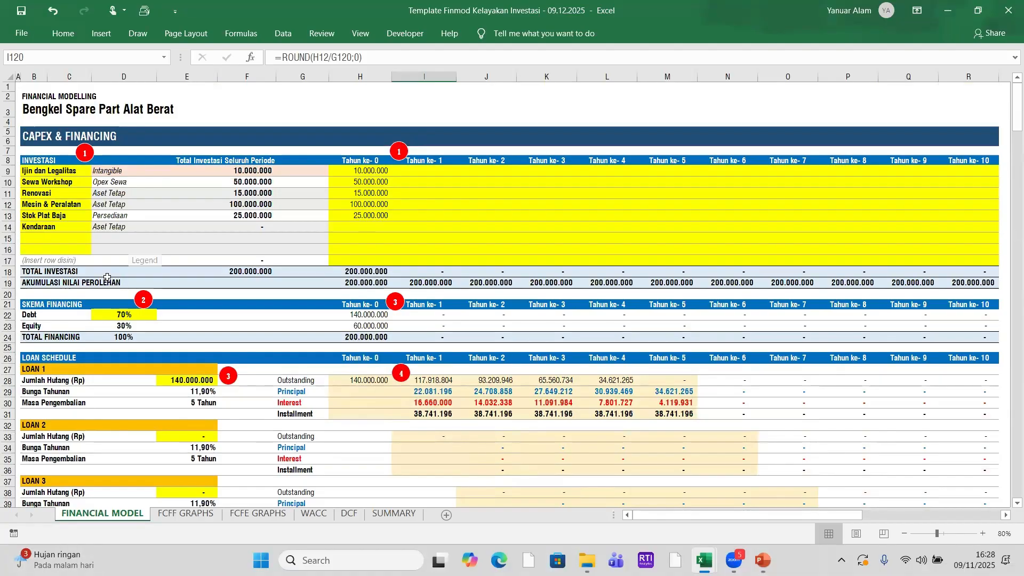
pyautogui.click(256, 284)
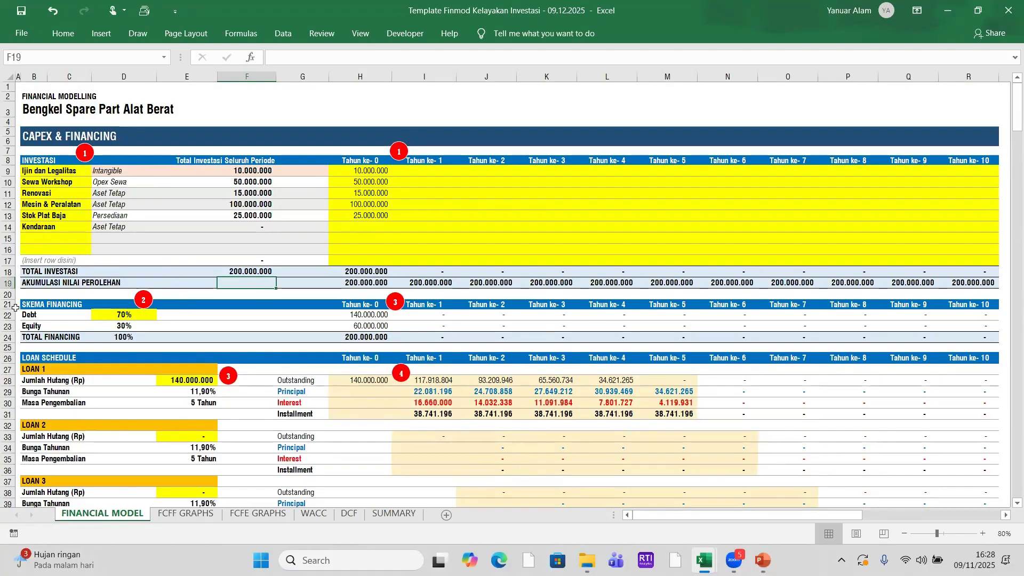
pyautogui.click(32, 304)
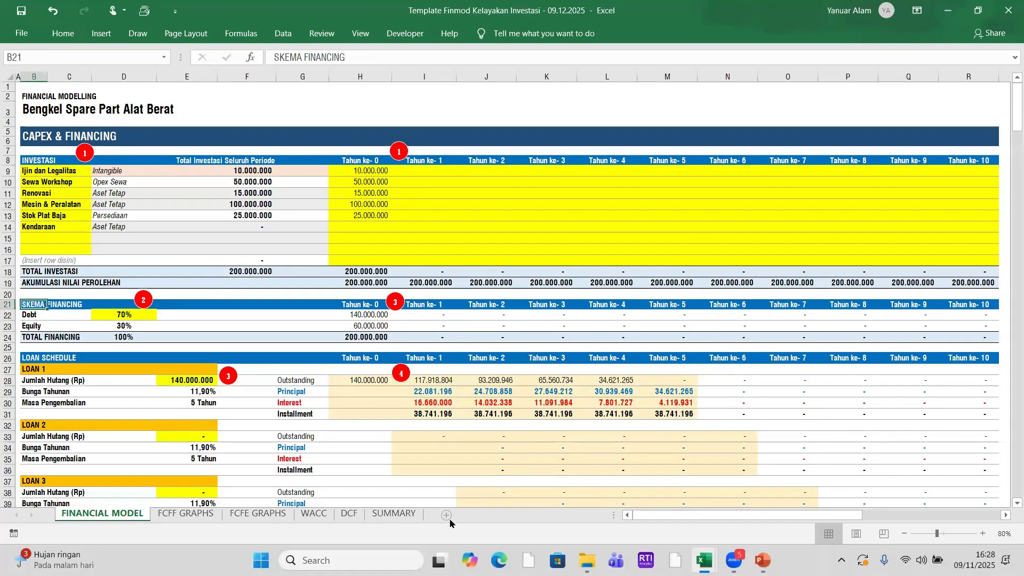
# - Set the Debt share in SKEMA FINANCING to 50%
pyautogui.scroll(-2, 450, 522)
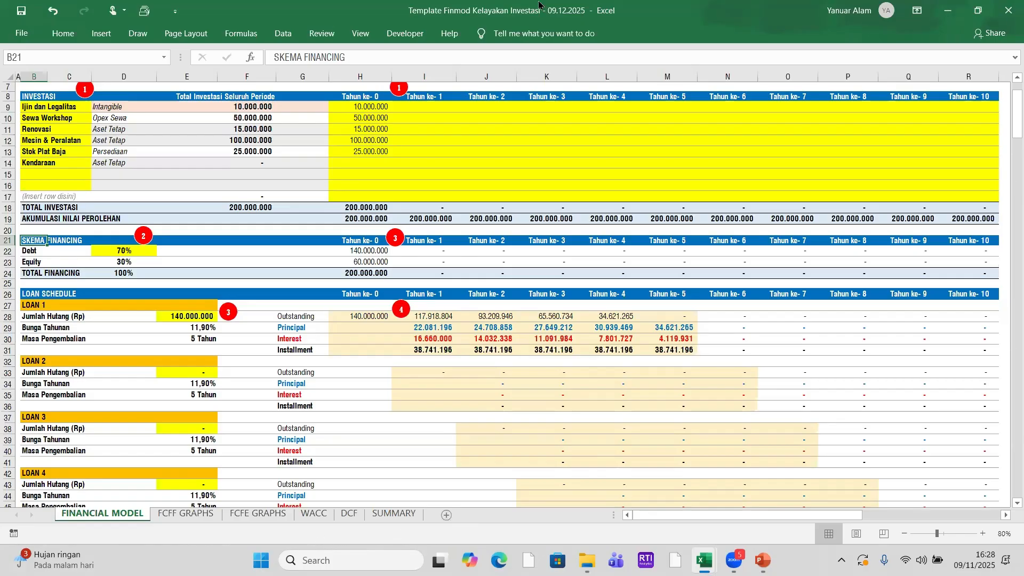
pyautogui.click(111, 250)
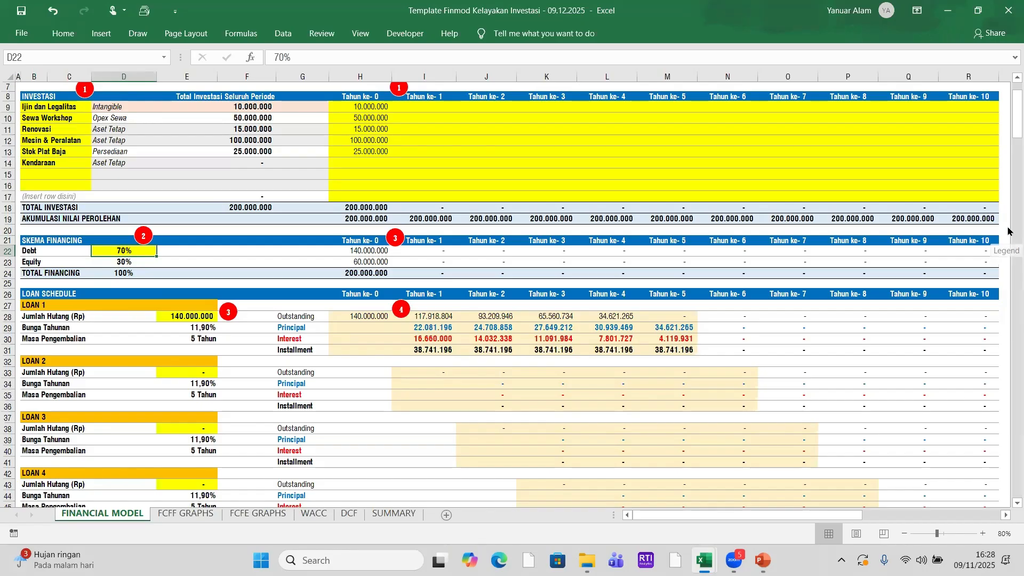
pyautogui.write('50')
pyautogui.press('Return')
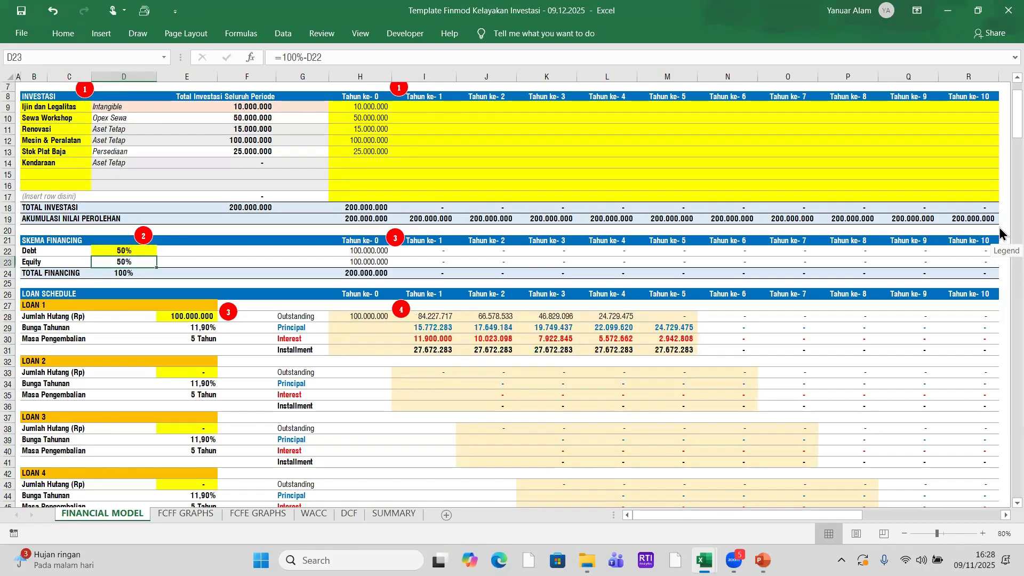
# - Set the Debt share in SKEMA FINANCING back to 70%
pyautogui.click(122, 248)
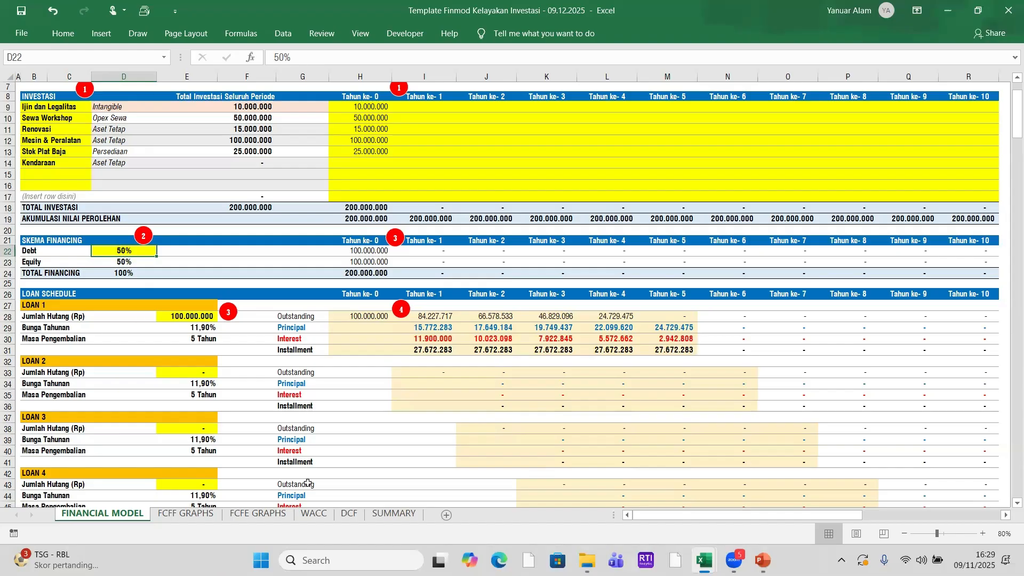
pyautogui.write('70')
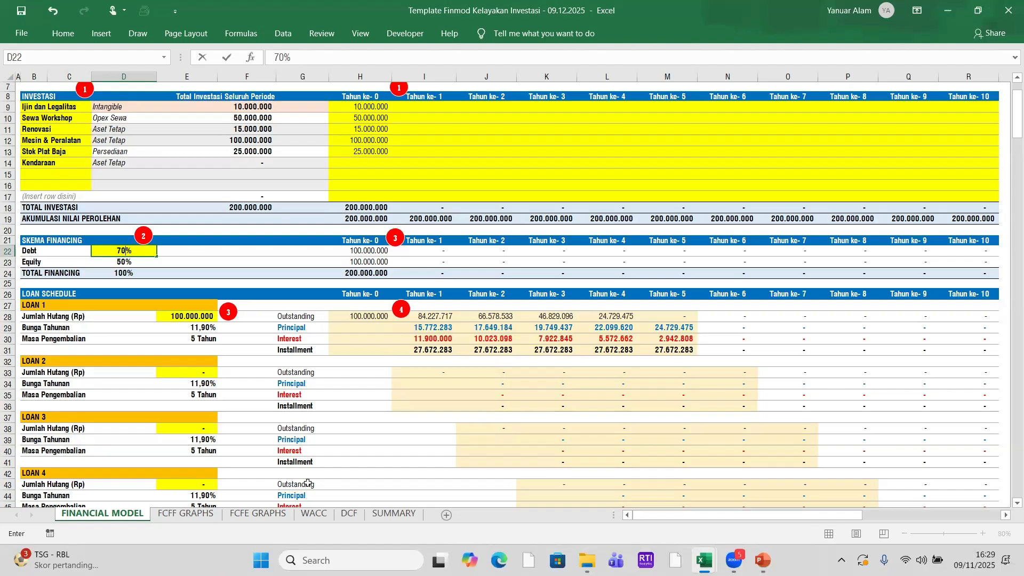
pyautogui.press('Return')
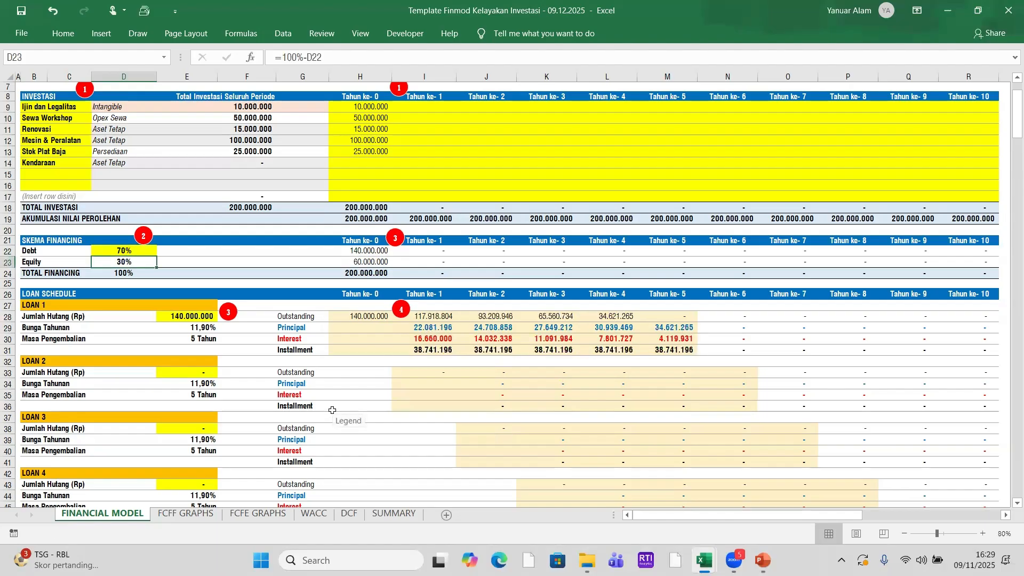
# - Examine the Debt share and the Tahun ke- 0 formulas for Debt, Equity and TOTAL FINANCING
pyautogui.scroll(-1, 332, 411)
pyautogui.scroll(-1, 332, 410)
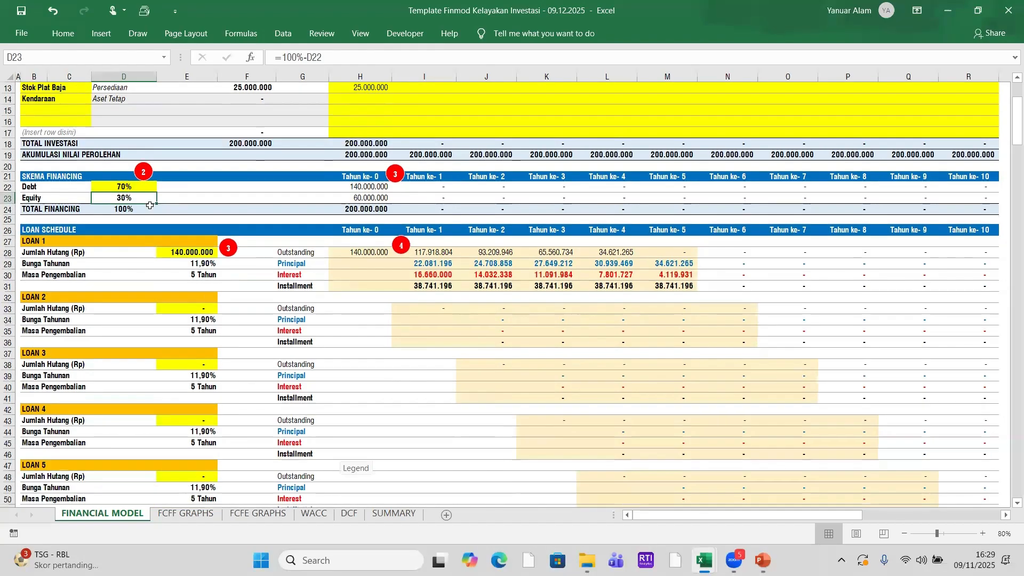
pyautogui.click(117, 183)
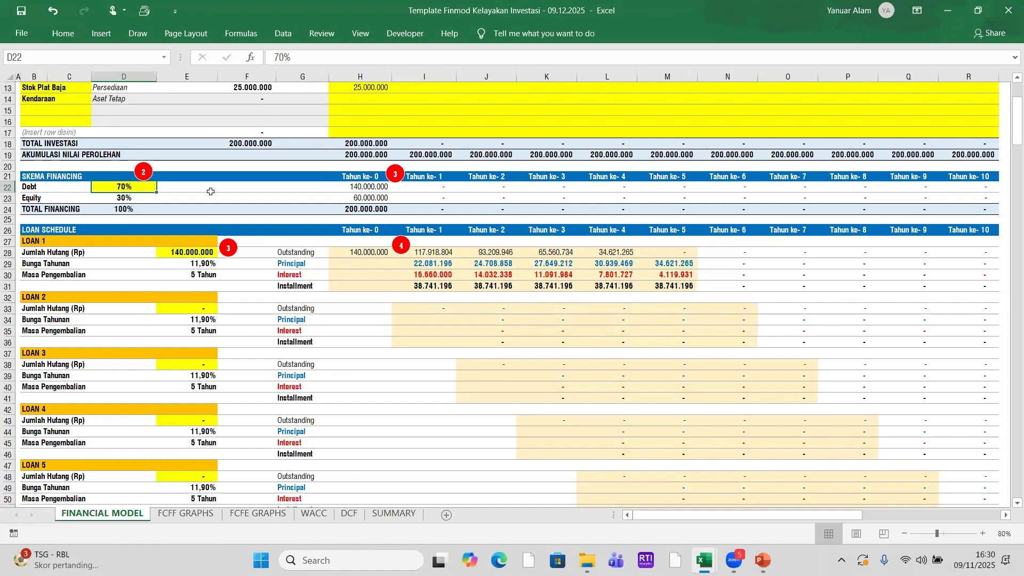
pyautogui.click(362, 185)
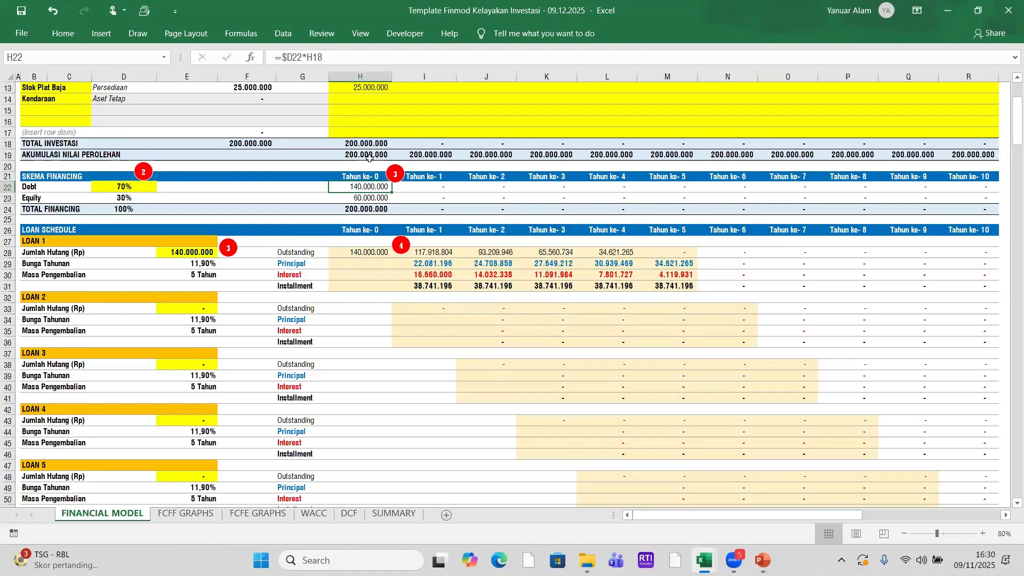
pyautogui.click(364, 198)
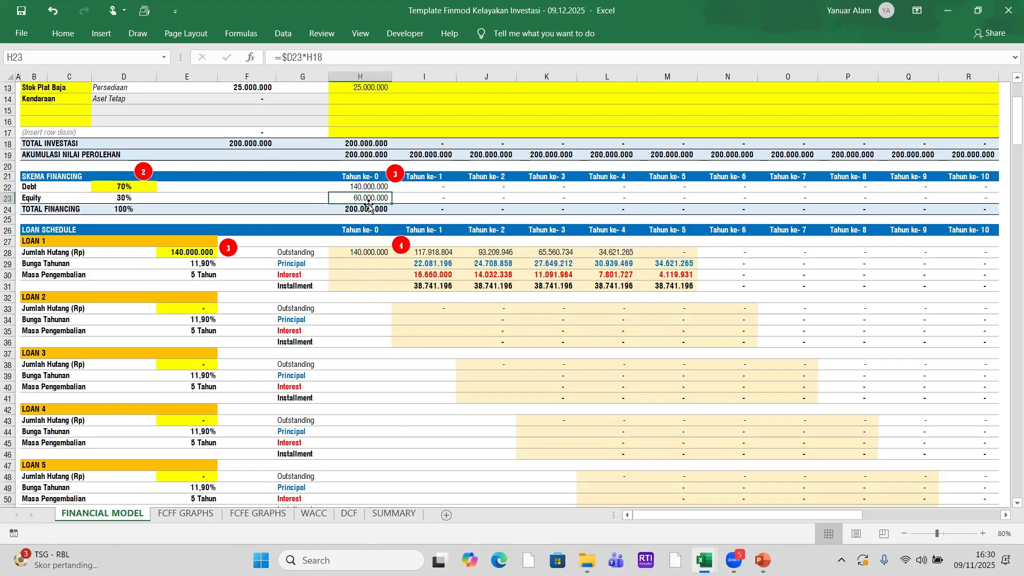
pyautogui.click(366, 210)
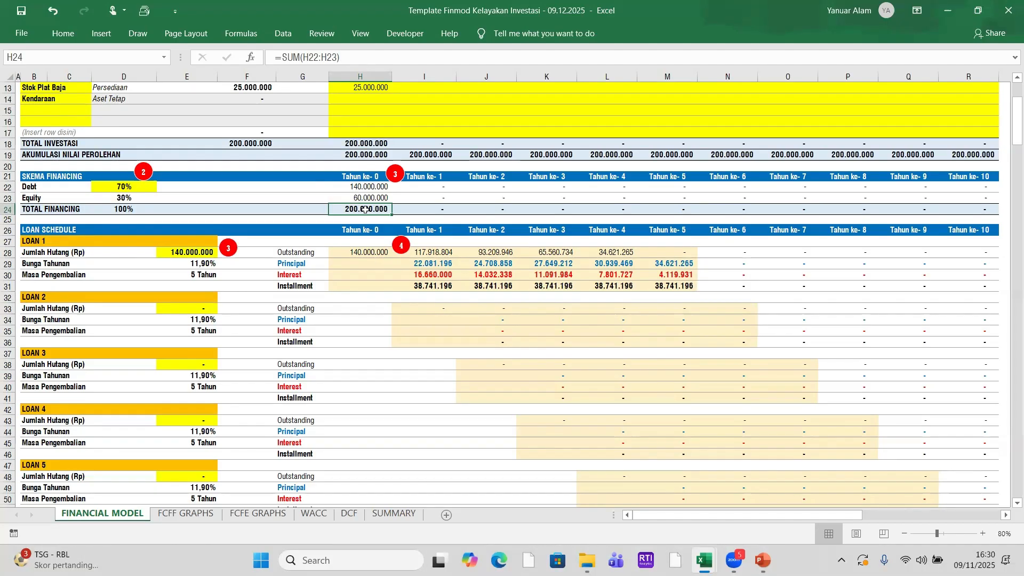
# - Inspect the Debt formulas for Tahun ke- 1 to Tahun ke- 3 and the Equity formula for Tahun ke- 1
pyautogui.press('Up')
pyautogui.press('Up')
pyautogui.press('Up')
pyautogui.press('Up')
pyautogui.press('Up')
pyautogui.click(374, 208)
pyautogui.click(430, 189)
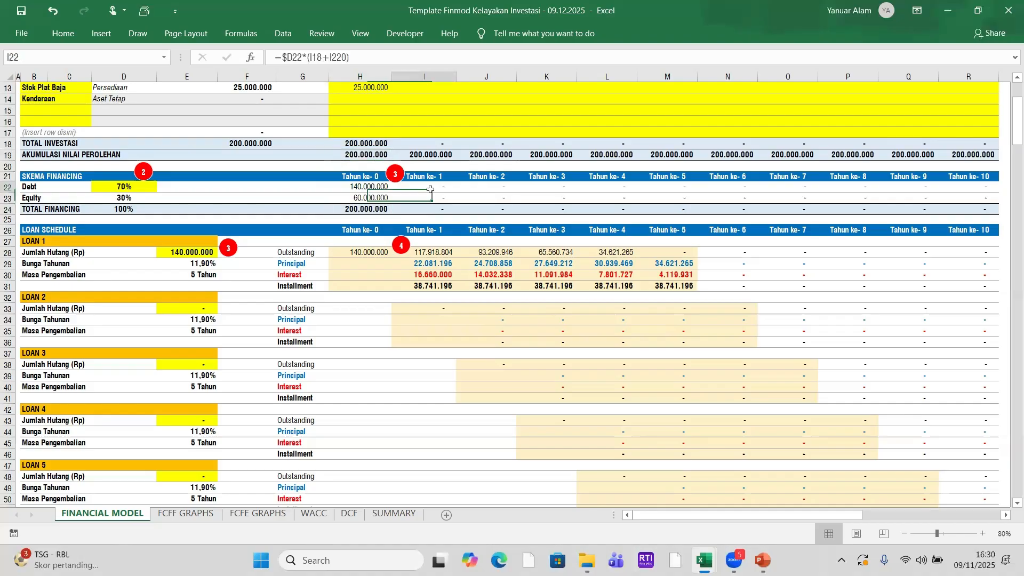
pyautogui.click(510, 187)
pyautogui.click(557, 187)
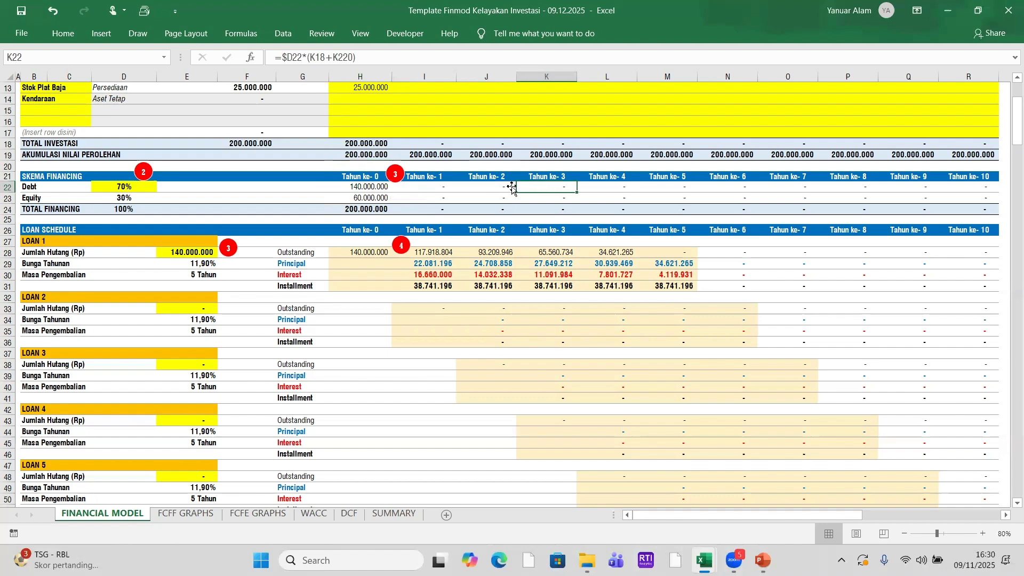
pyautogui.click(448, 185)
pyautogui.click(446, 197)
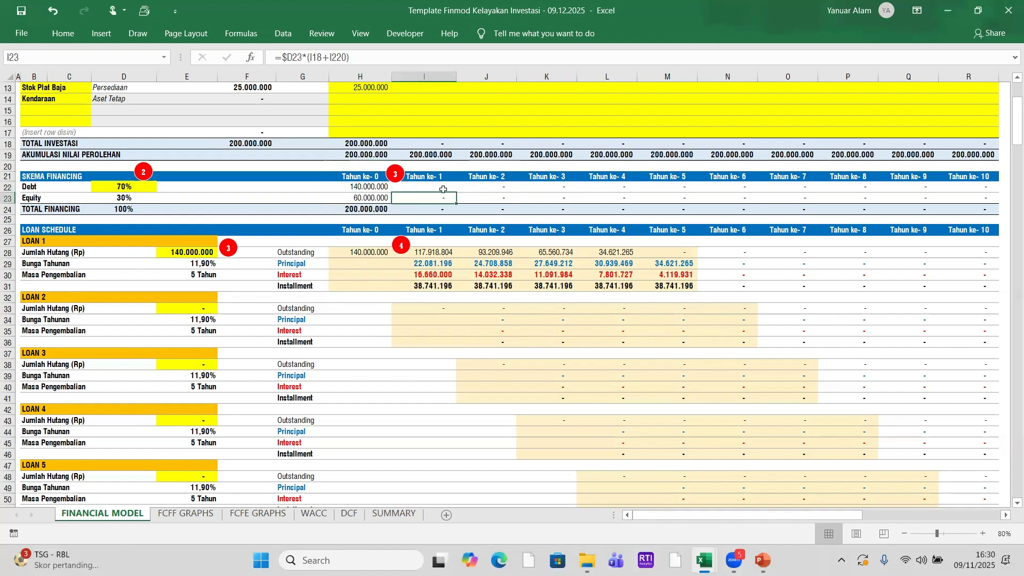
pyautogui.click(443, 190)
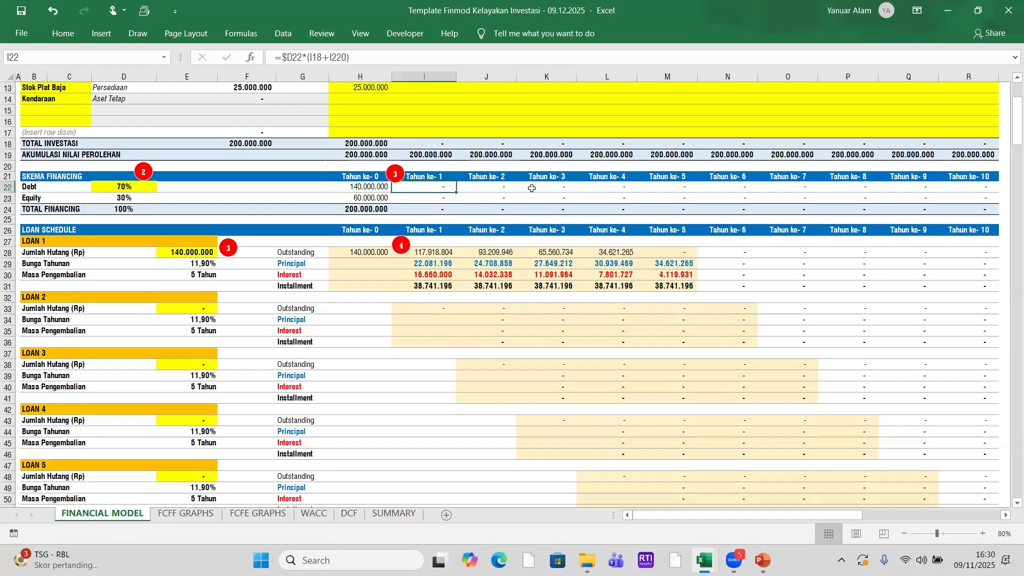
# - Look over the empty yellow INVESTASI input cells in the years after Tahun ke- 0, including those for Kendaraan
pyautogui.scroll(4, 626, 190)
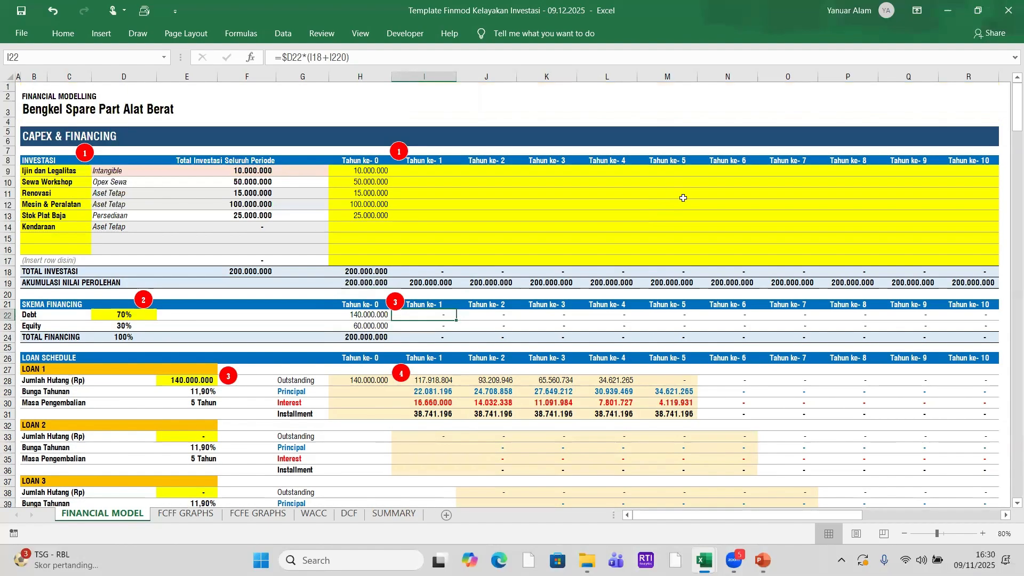
pyautogui.click(683, 198)
pyautogui.click(828, 224)
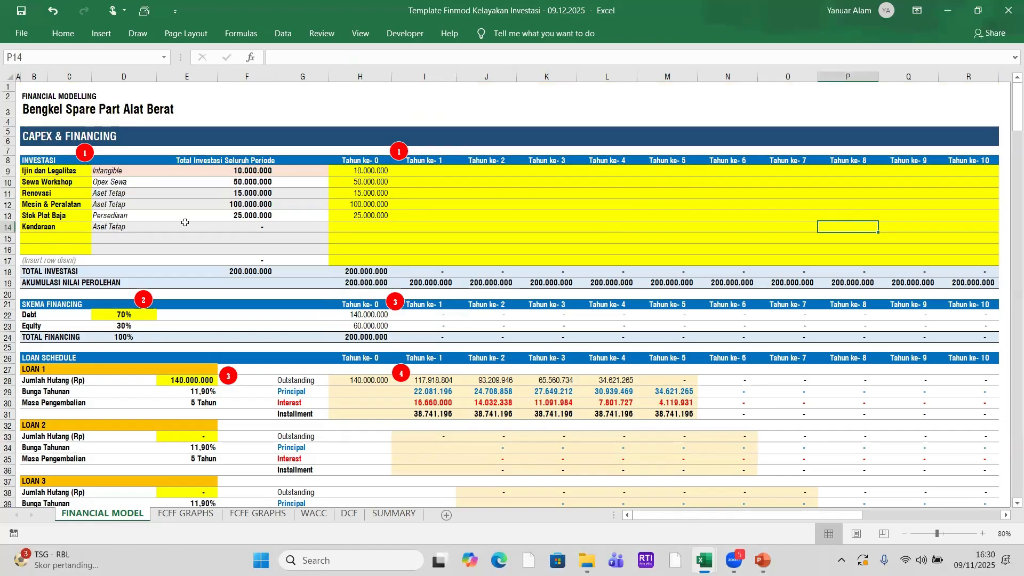
pyautogui.click(555, 228)
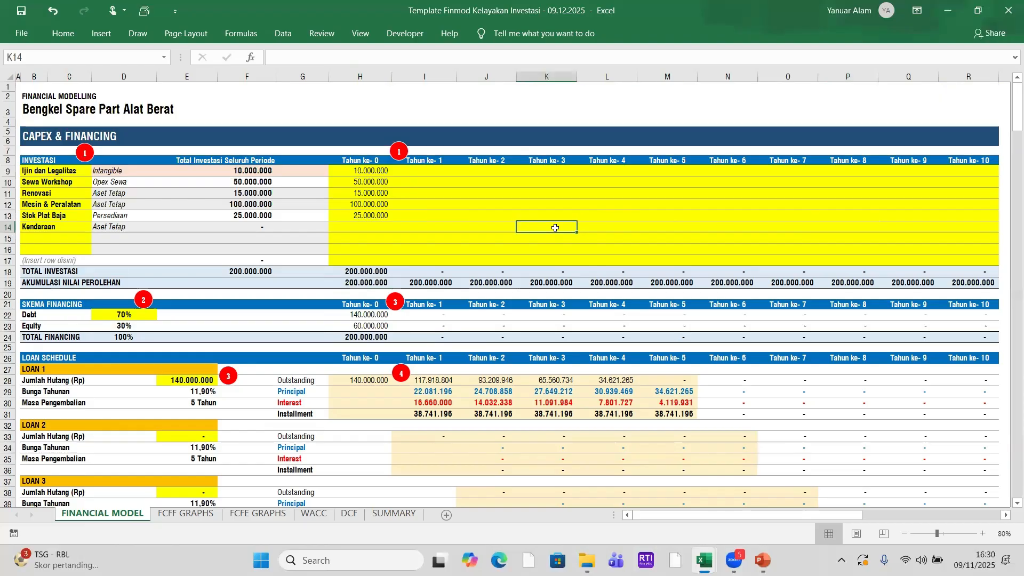
# - Enter a Kendaraan investment of 200.000.000 in Tahun ke- 3
pyautogui.write('2.000.000.')
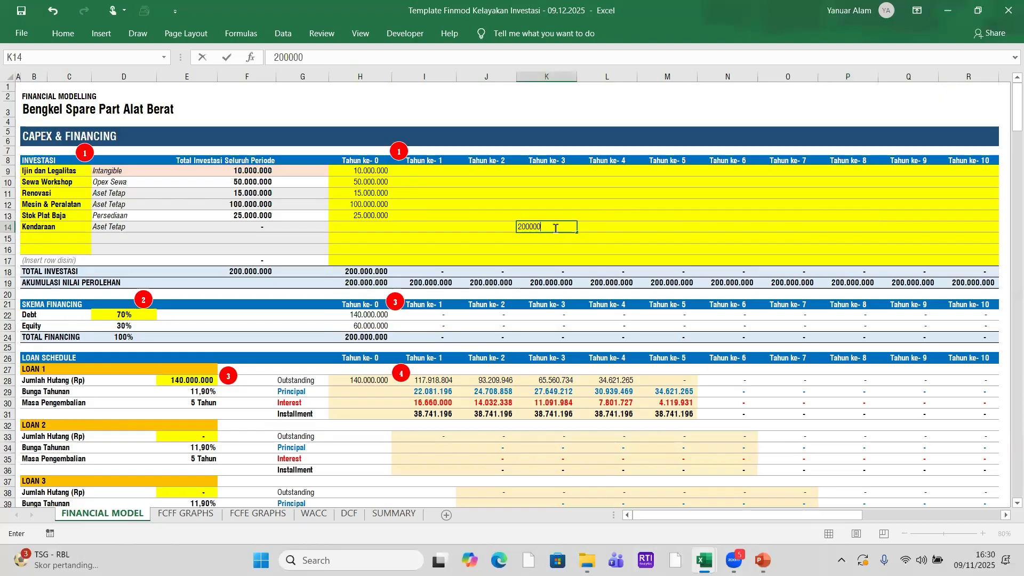
pyautogui.write('0000')
pyautogui.press('Return')
pyautogui.click(555, 228)
pyautogui.click(370, 53)
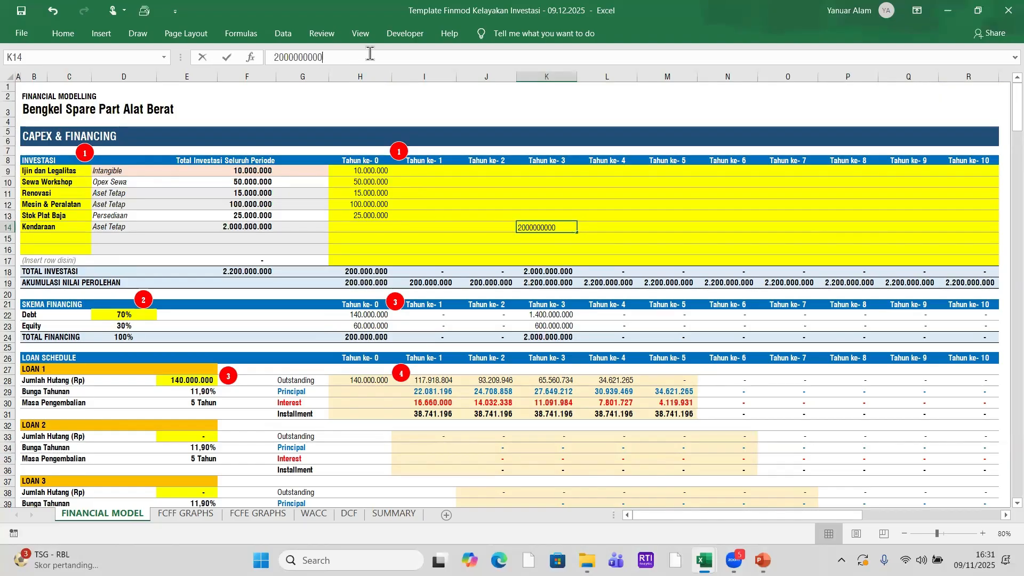
pyautogui.press('BackSpace')
pyautogui.press('Return')
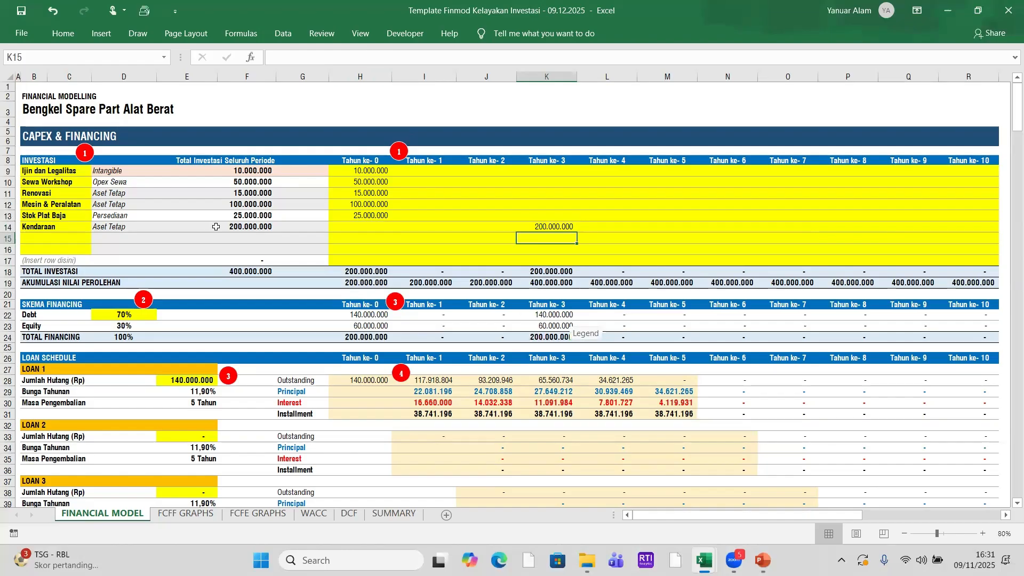
# - Set the Kendaraan investment in Tahun ke- 3 to 250.000.000
pyautogui.click(542, 228)
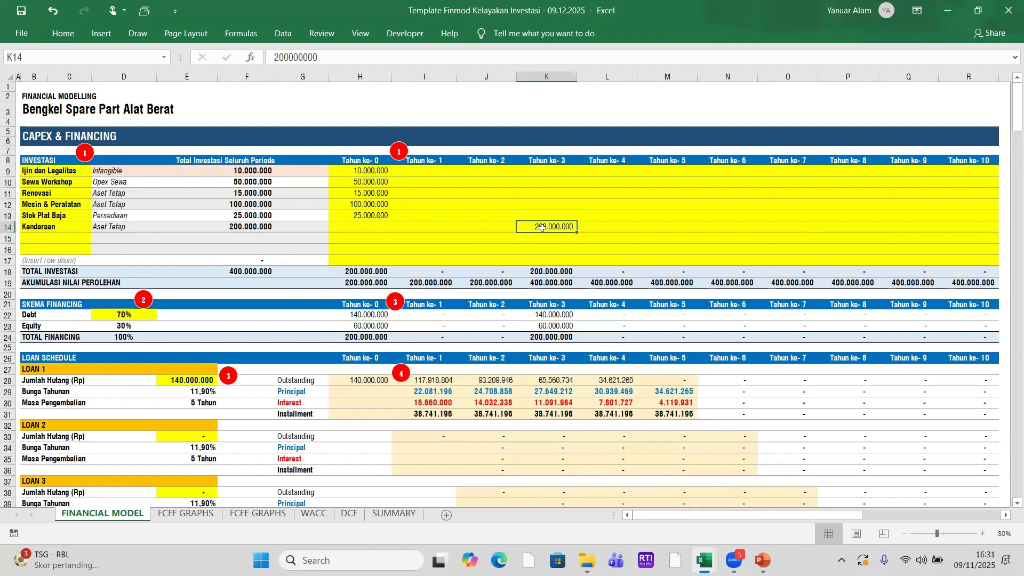
pyautogui.write('250.000.')
pyautogui.write('00')
pyautogui.write('0')
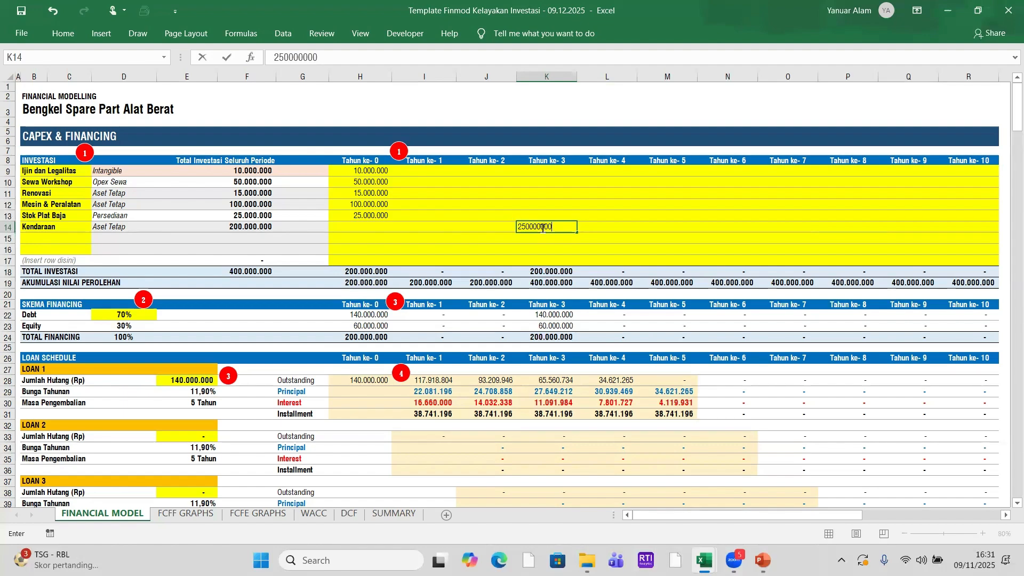
pyautogui.press('Return')
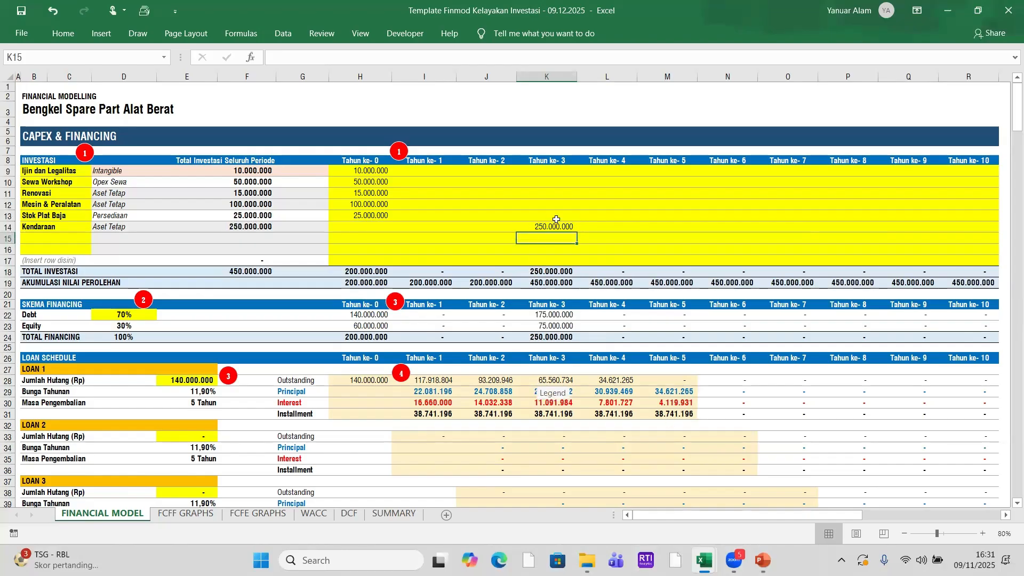
# - Examine the Tahun ke- 3 formulas for Debt, Equity and TOTAL FINANCING against the Kendaraan investment
pyautogui.click(554, 228)
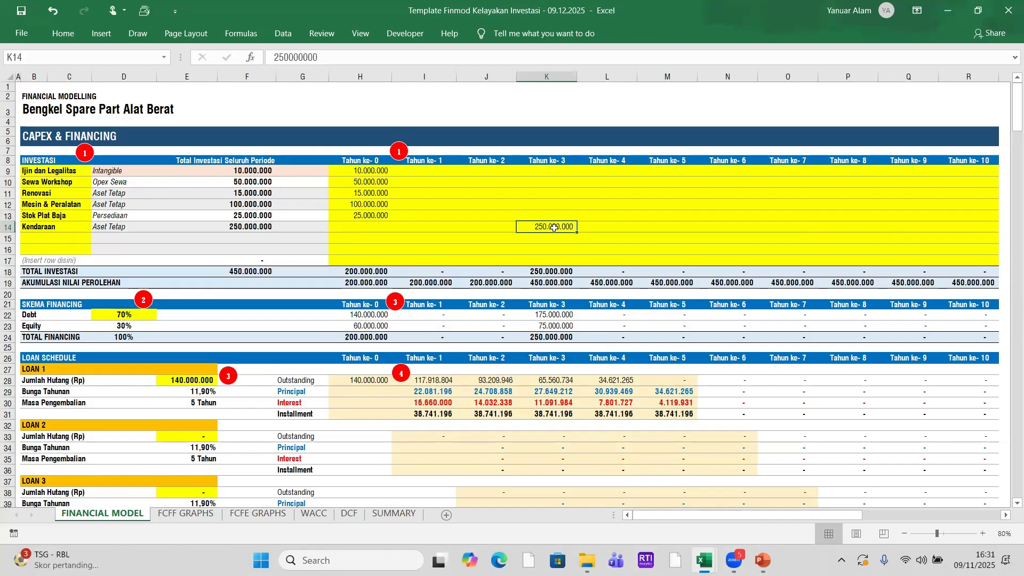
pyautogui.click(556, 316)
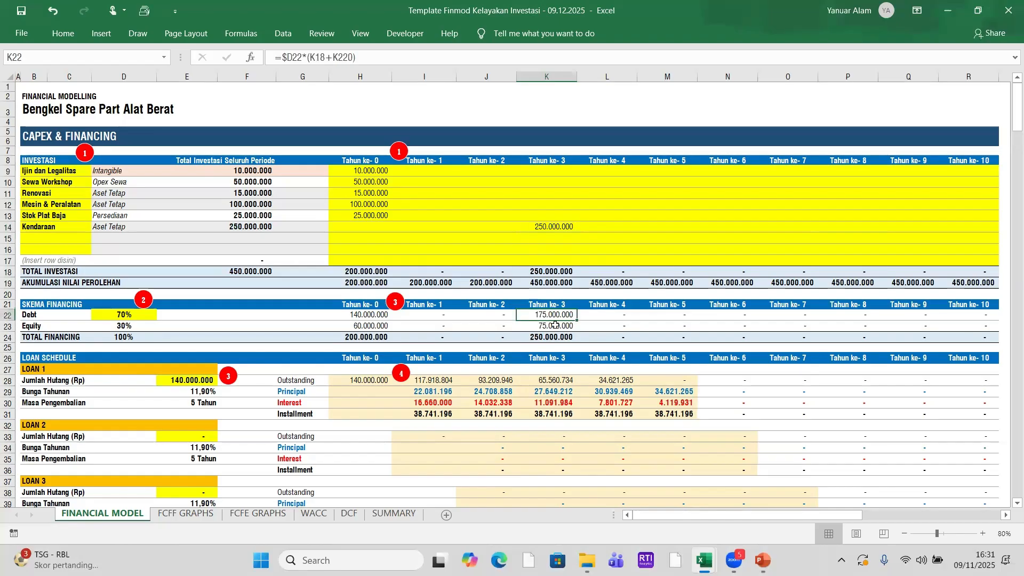
pyautogui.click(555, 327)
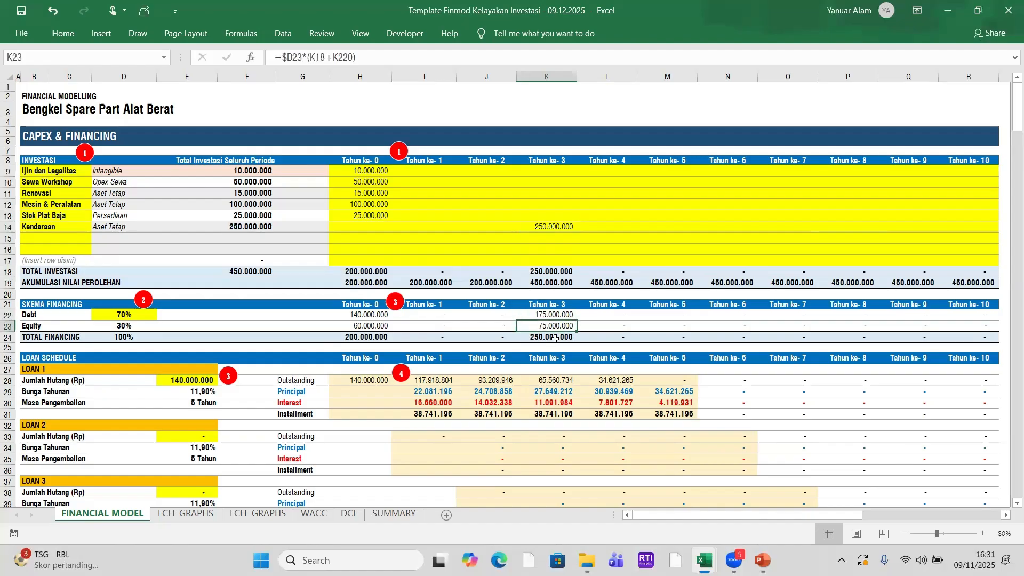
pyautogui.click(555, 339)
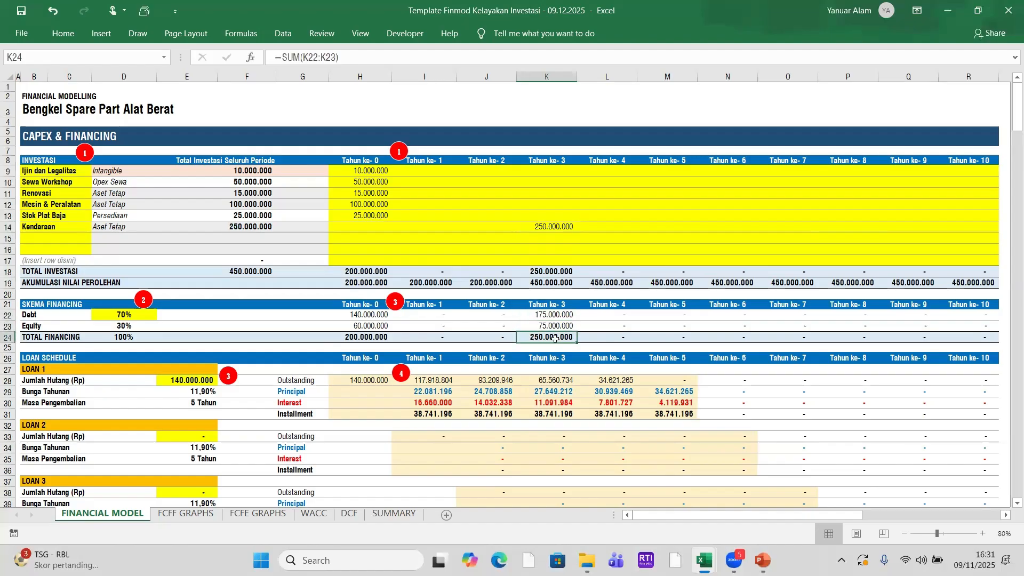
# - Compare the Debt share with the Debt and Equity formulas in Tahun ke- 3 and the Debt formula in Tahun ke- 4
pyautogui.scroll(-1, 555, 339)
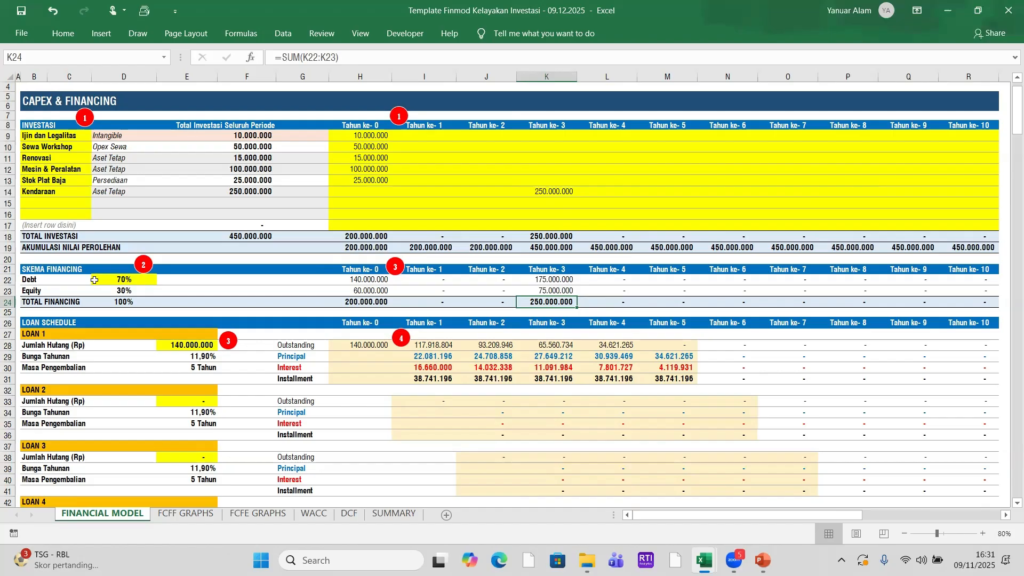
pyautogui.click(119, 279)
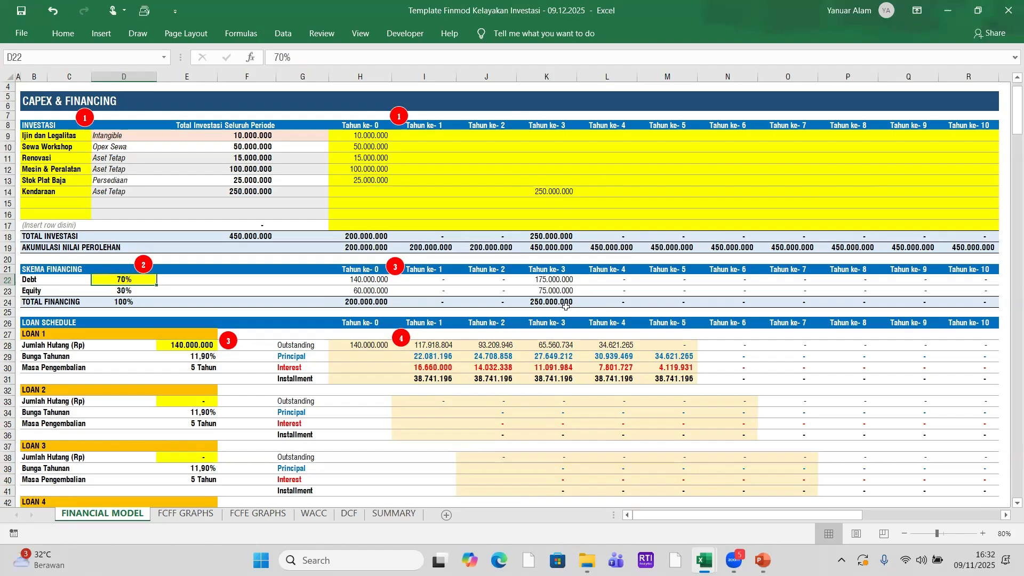
pyautogui.click(521, 277)
pyautogui.click(625, 278)
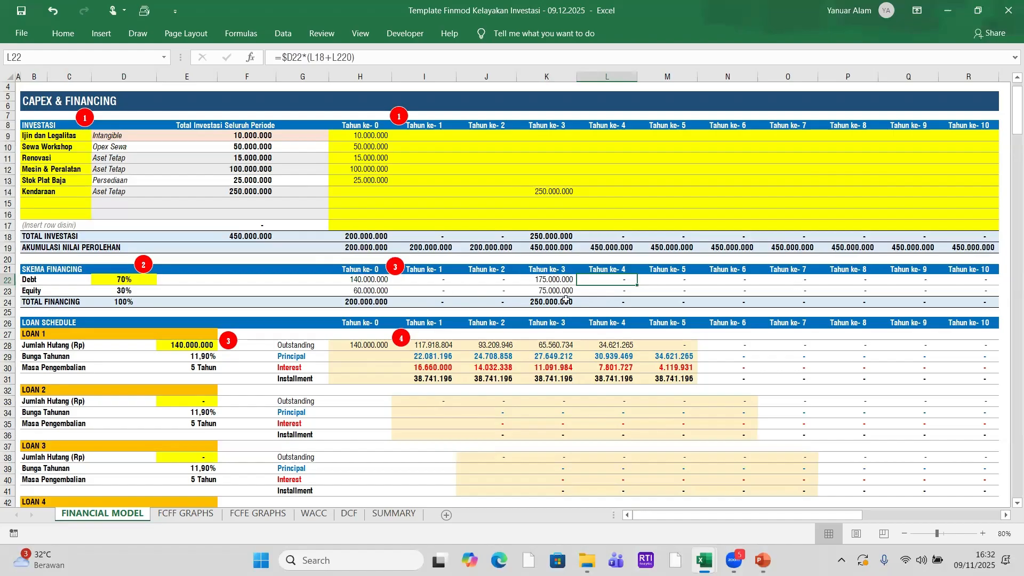
pyautogui.scroll(-1, 566, 299)
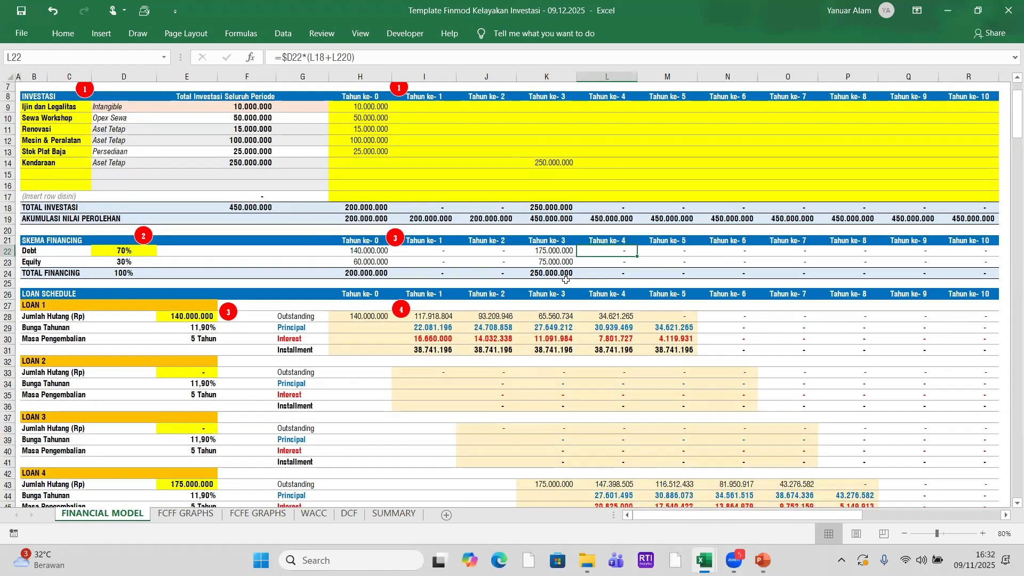
pyautogui.click(521, 261)
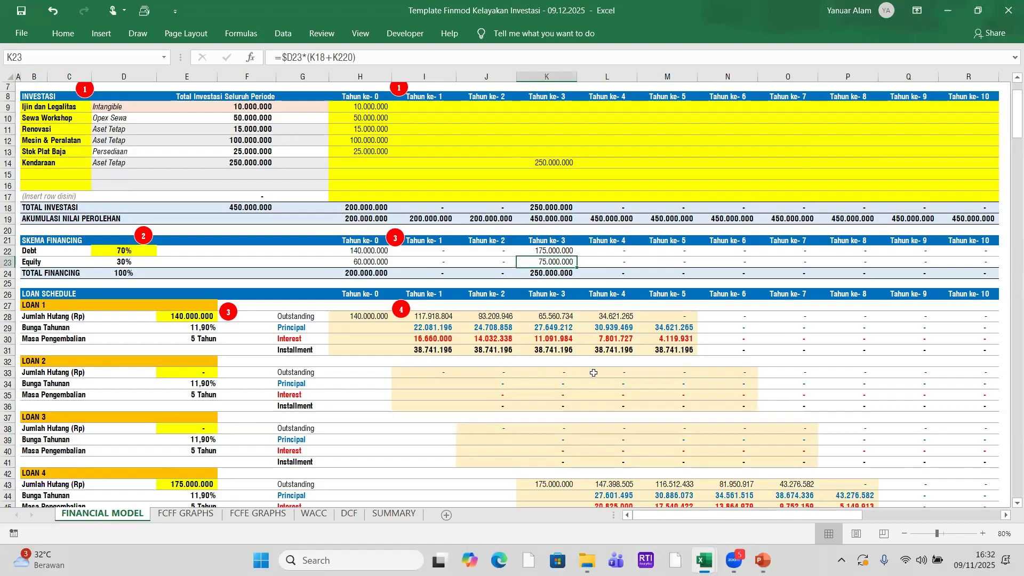
# - Inspect LOAN 1 in the LOAN SCHEDULE: the Jumlah Hutang link, the Tahun ke- 1 Interest formula and the Bunga Tahunan source
pyautogui.scroll(-2, 594, 373)
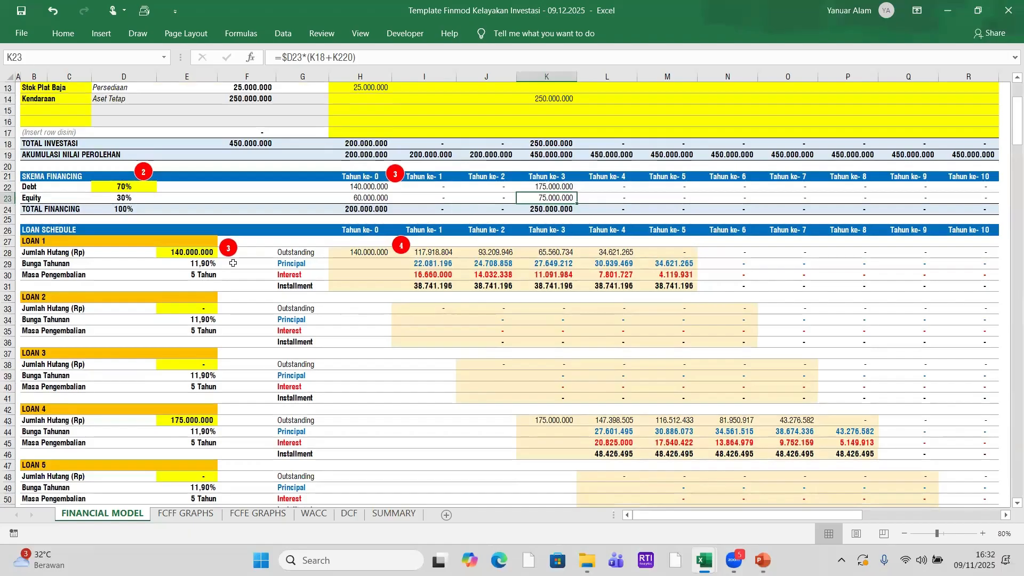
pyautogui.scroll(1, 296, 223)
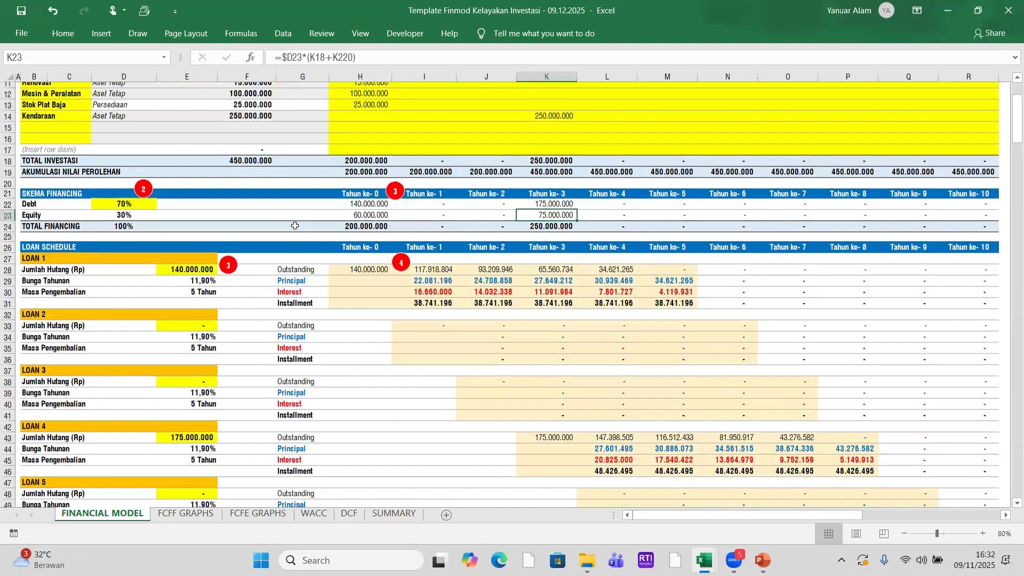
pyautogui.click(20, 265)
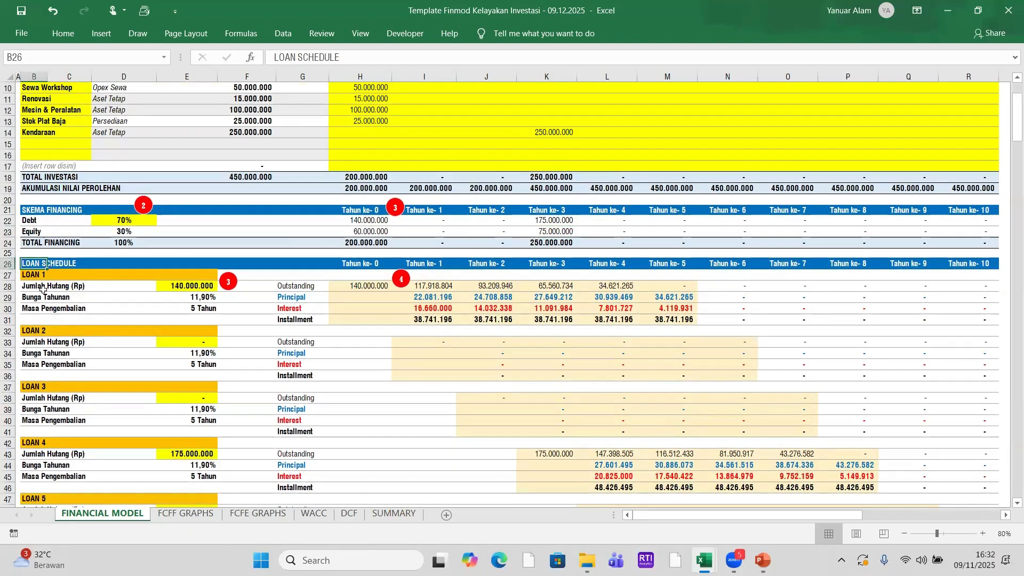
pyautogui.click(202, 286)
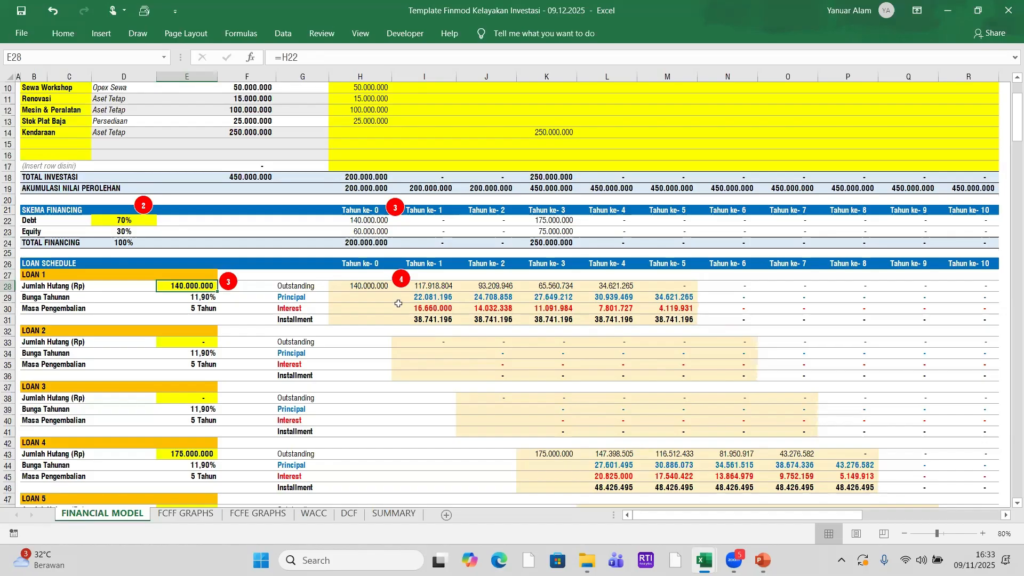
pyautogui.click(435, 311)
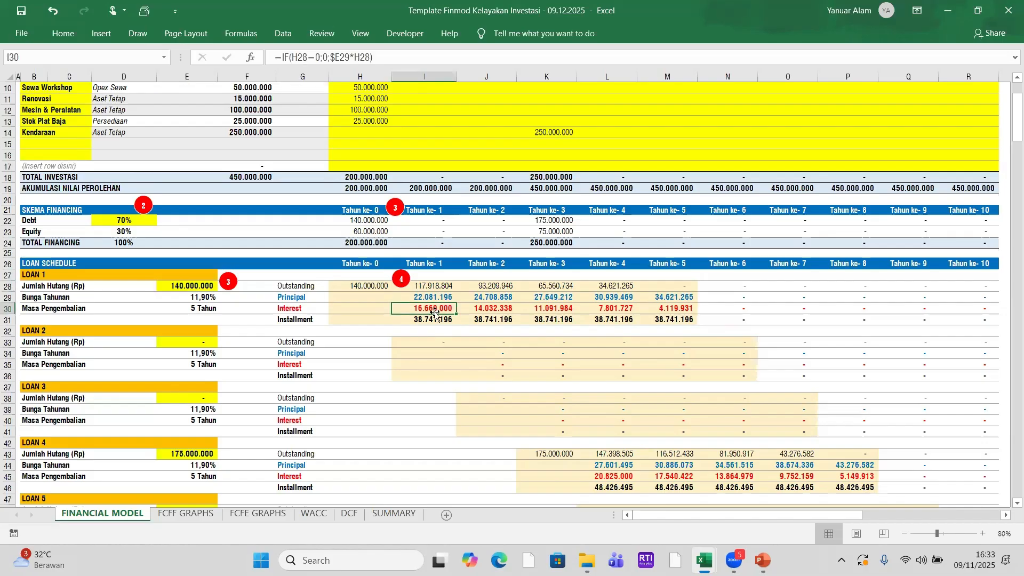
pyautogui.click(193, 295)
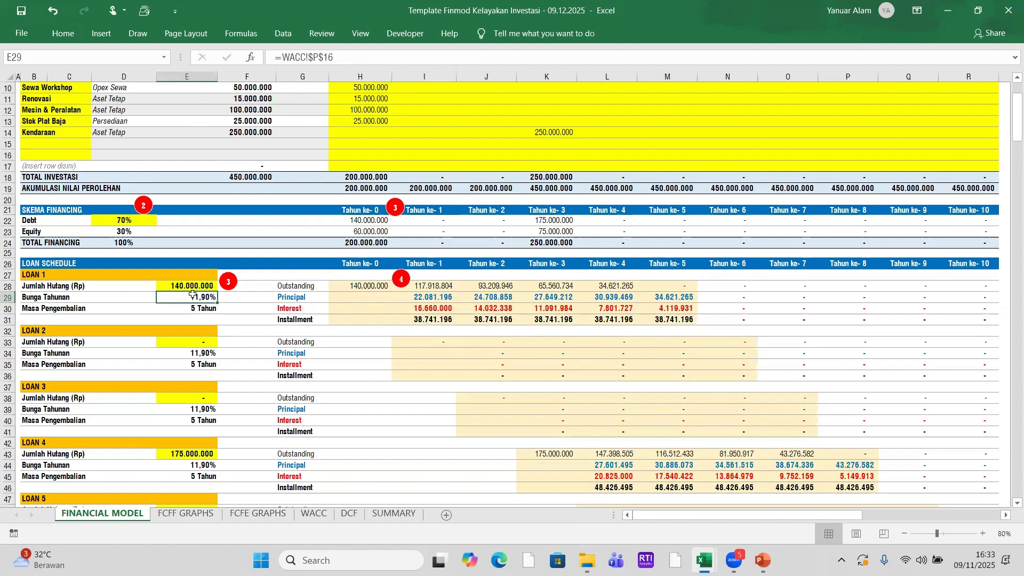
# - Try repayment periods of 10, 8 and 6 years in LOAN 1's Masa Pengembalian
pyautogui.click(189, 305)
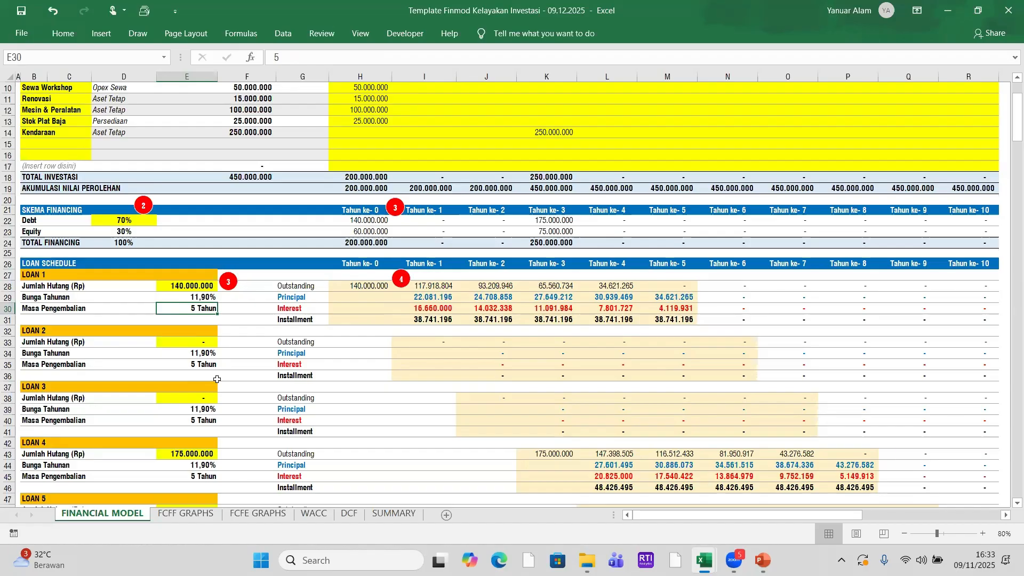
pyautogui.write('10')
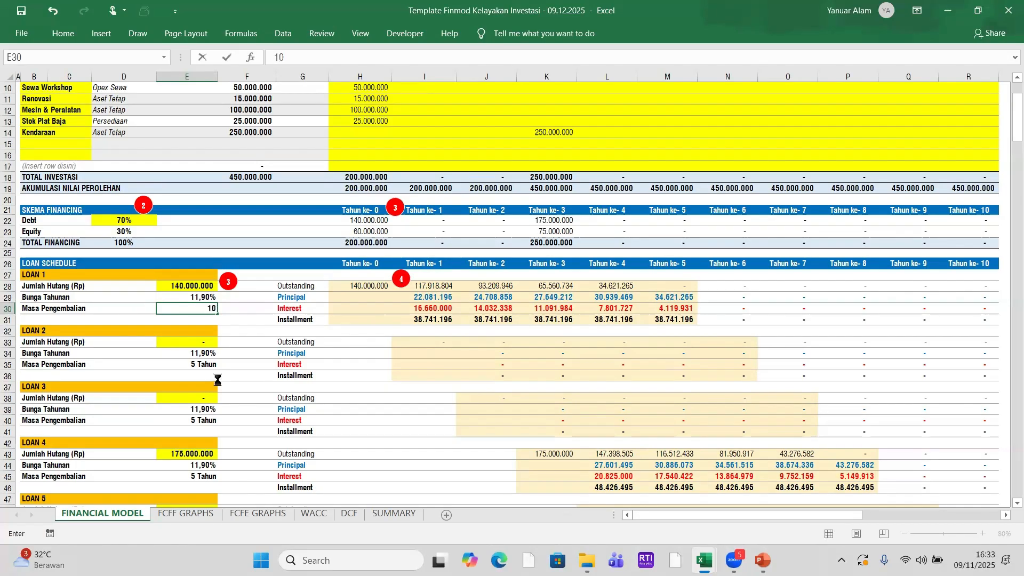
pyautogui.press('Return')
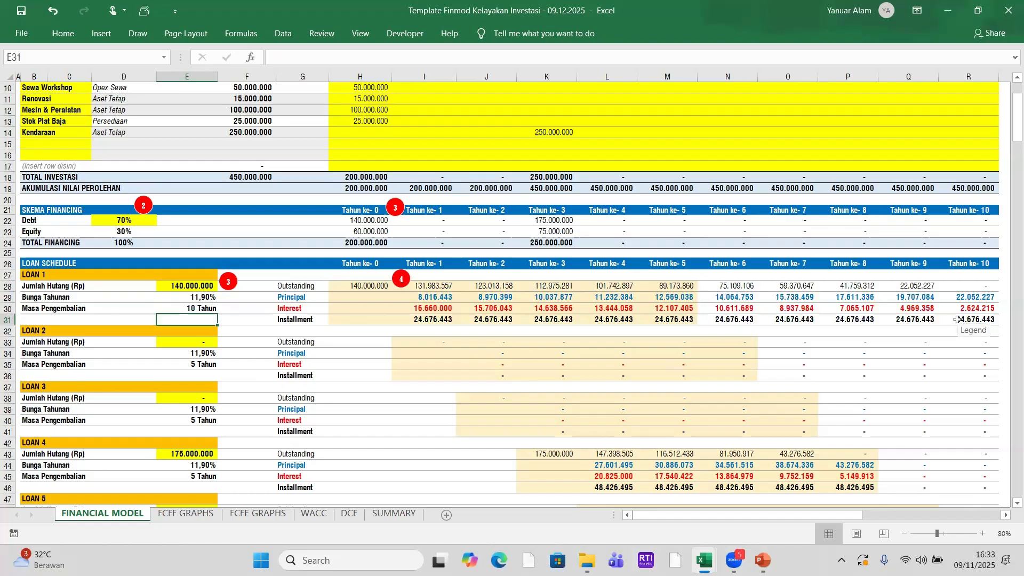
pyautogui.click(199, 306)
pyautogui.write('8')
pyautogui.press('Return')
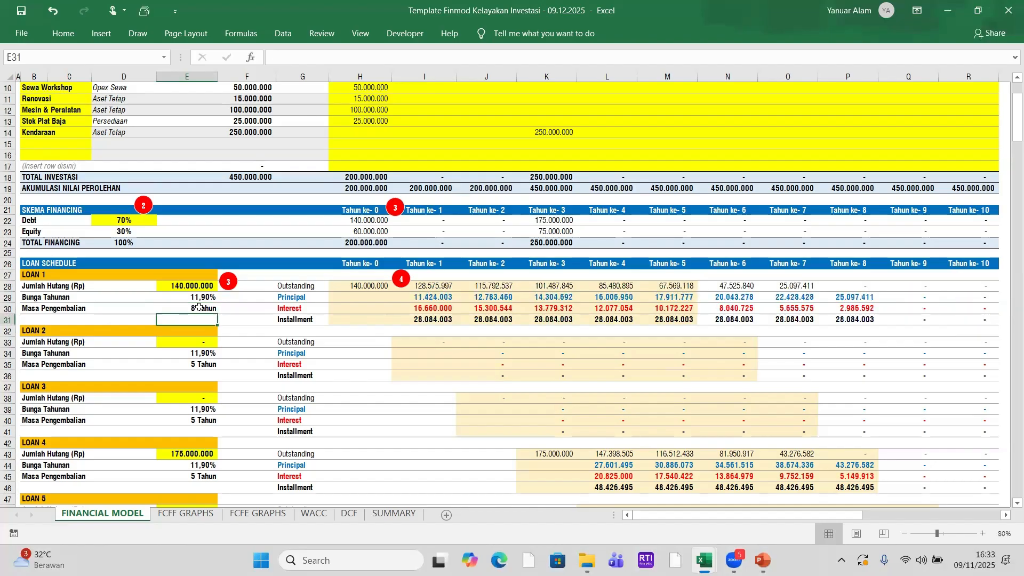
pyautogui.click(191, 307)
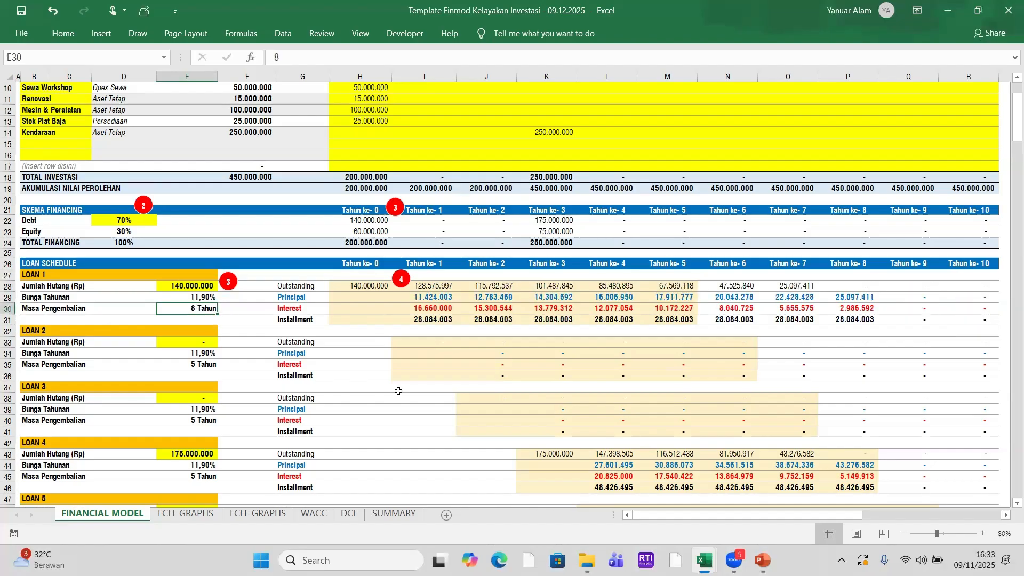
pyautogui.write('6')
pyautogui.press('Return')
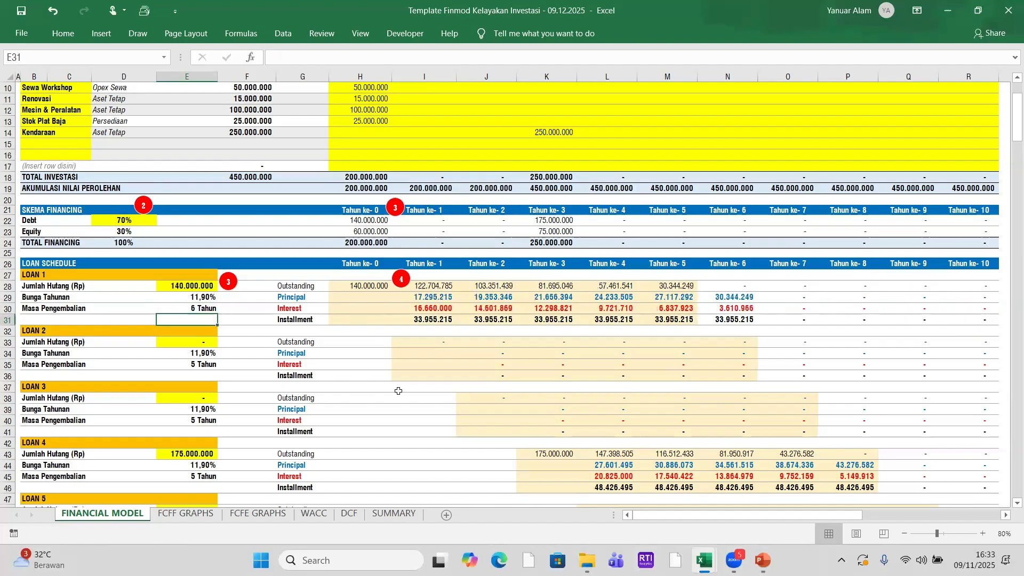
# - Set LOAN 1's Masa Pengembalian back to 5 years
pyautogui.click(201, 307)
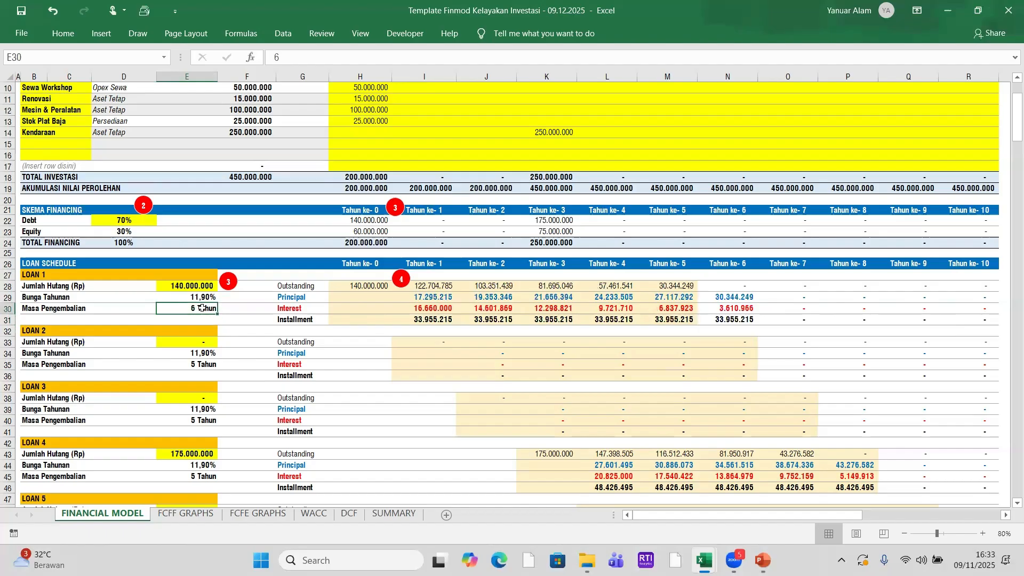
pyautogui.write('5')
pyautogui.press('Return')
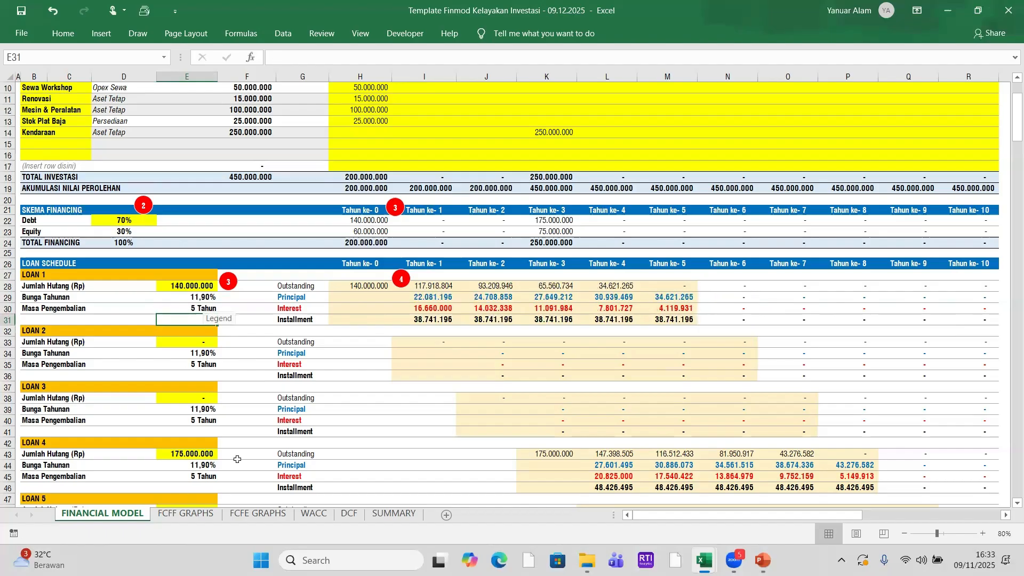
# - Fill the Masa Pengembalian value cells of LOAN 1 and LOAN 2 with yellow to mark them as inputs
pyautogui.click(192, 306)
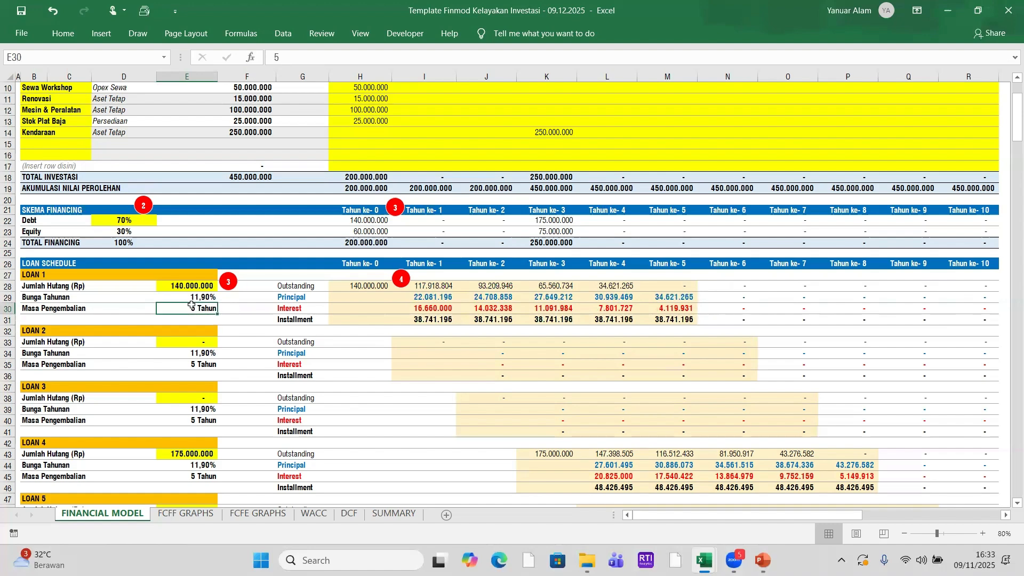
pyautogui.click(65, 32)
pyautogui.click(207, 81)
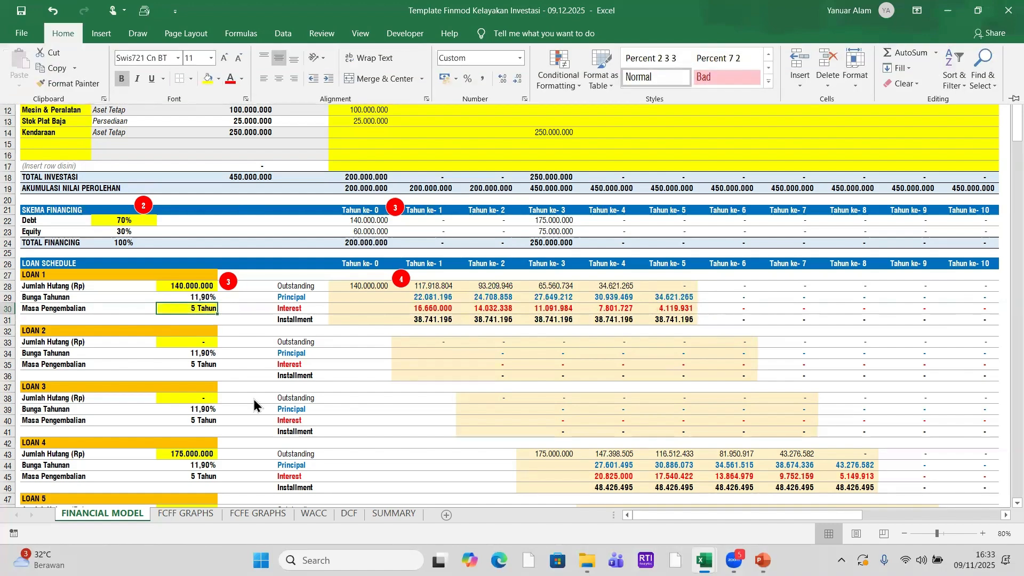
pyautogui.click(204, 364)
pyautogui.click(204, 365)
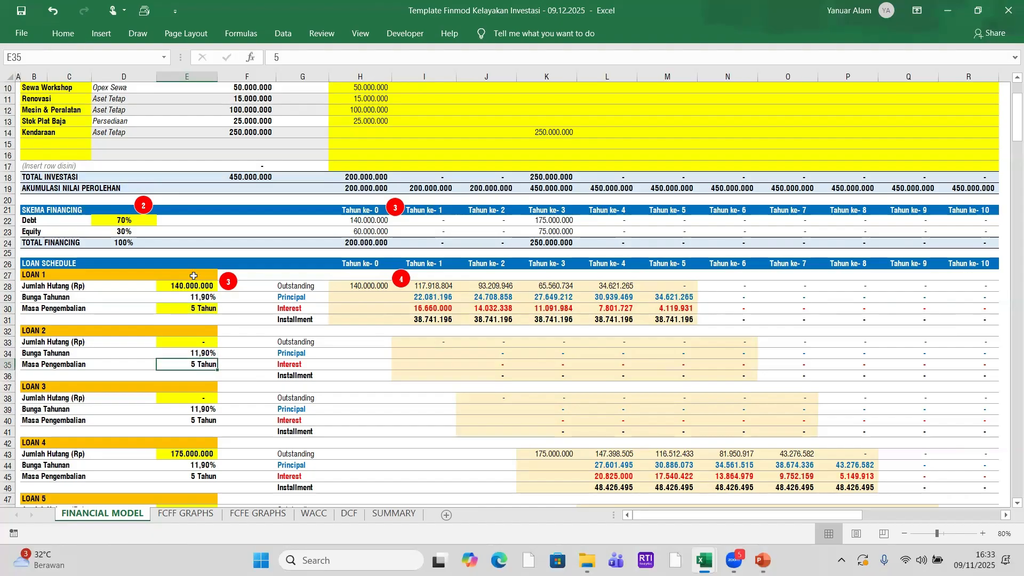
pyautogui.click(65, 33)
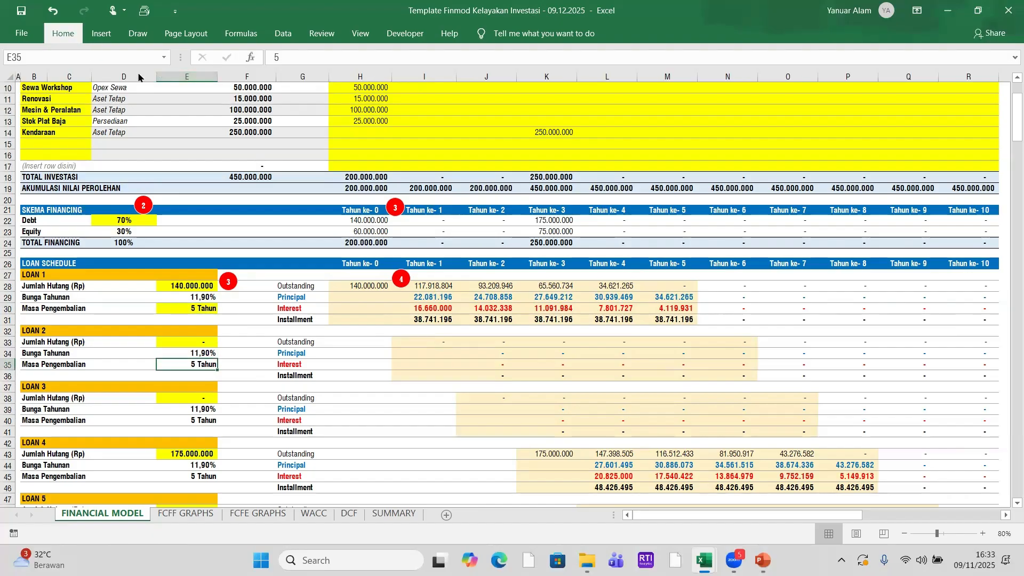
pyautogui.click(207, 82)
pyautogui.click(245, 374)
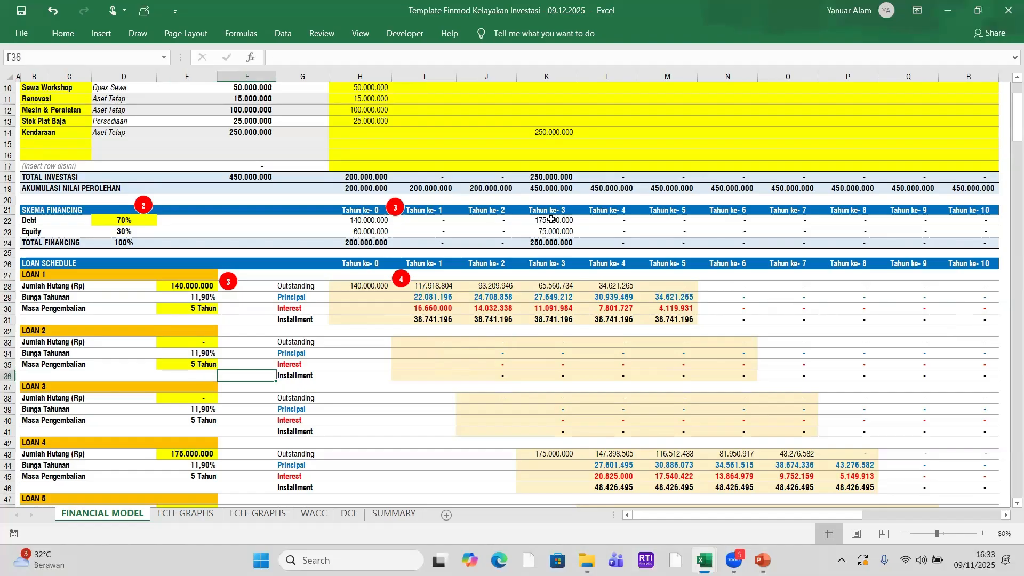
pyautogui.scroll(2, 551, 220)
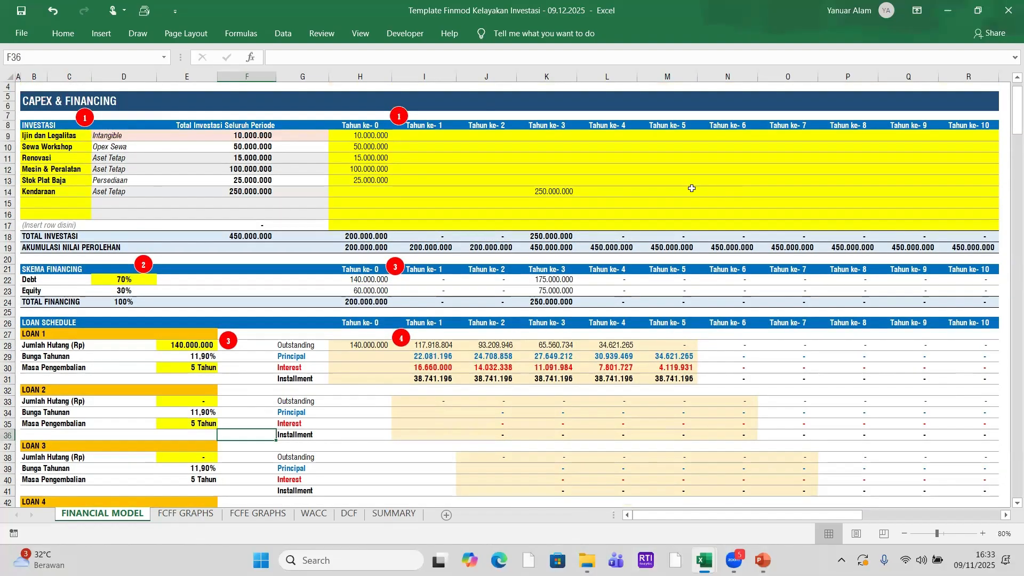
# - Examine the Tahun ke- 3 Debt formula in SKEMA FINANCING and how it links to LOAN 4's Jumlah Hutang and first Outstanding cell
pyautogui.scroll(-1, 618, 186)
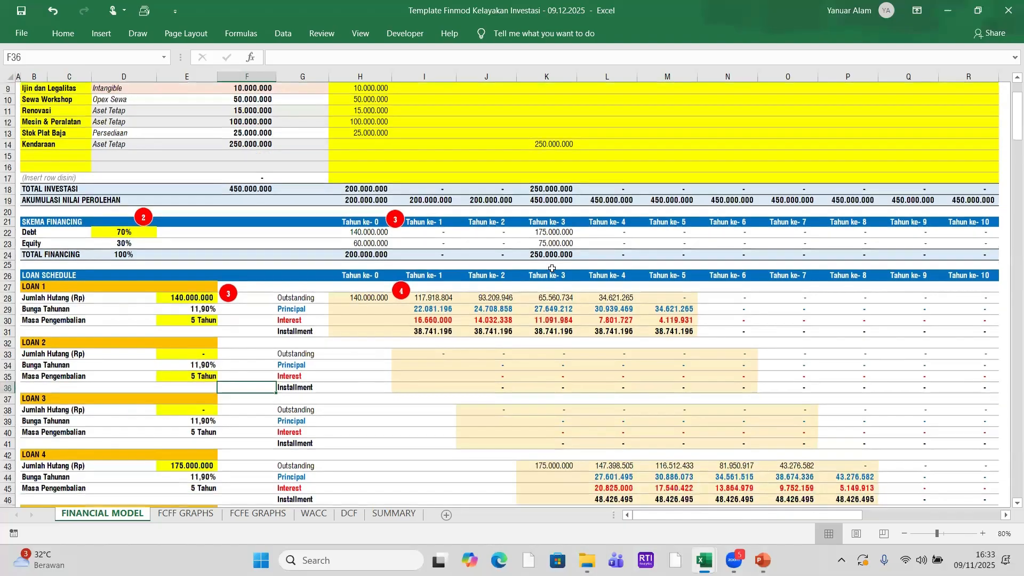
pyautogui.scroll(-1, 553, 389)
pyautogui.scroll(-2, 235, 471)
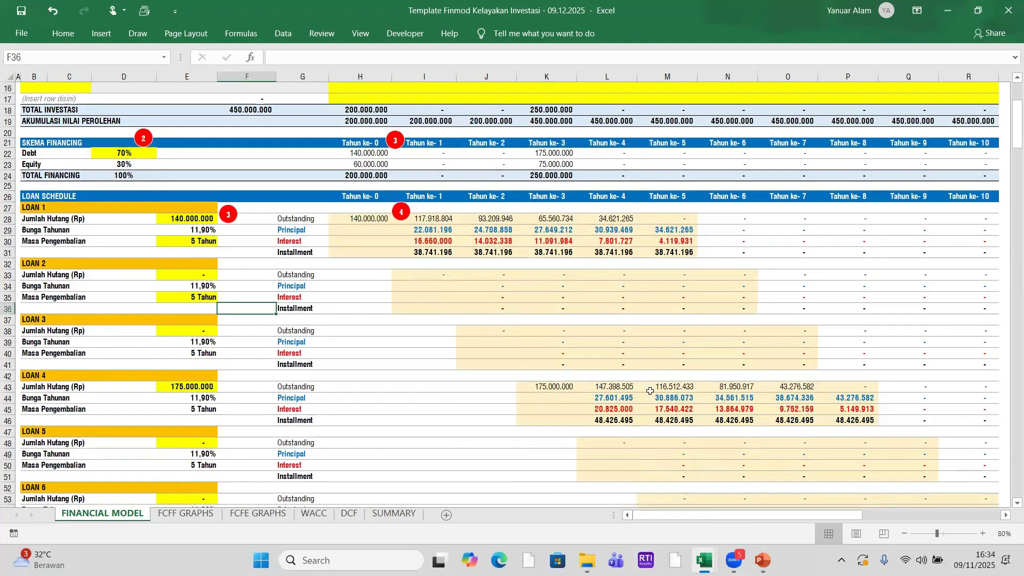
pyautogui.click(566, 152)
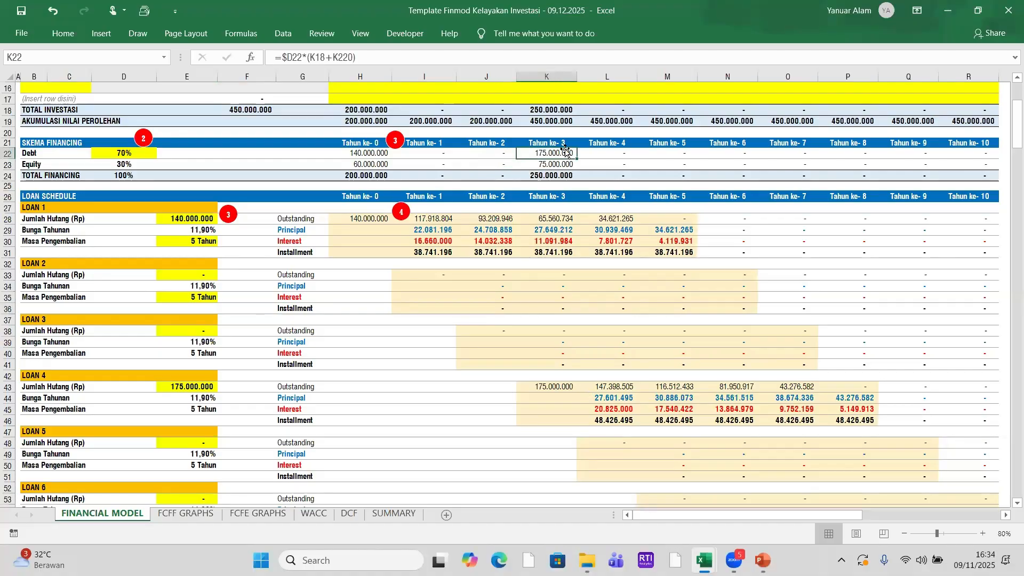
pyautogui.click(185, 392)
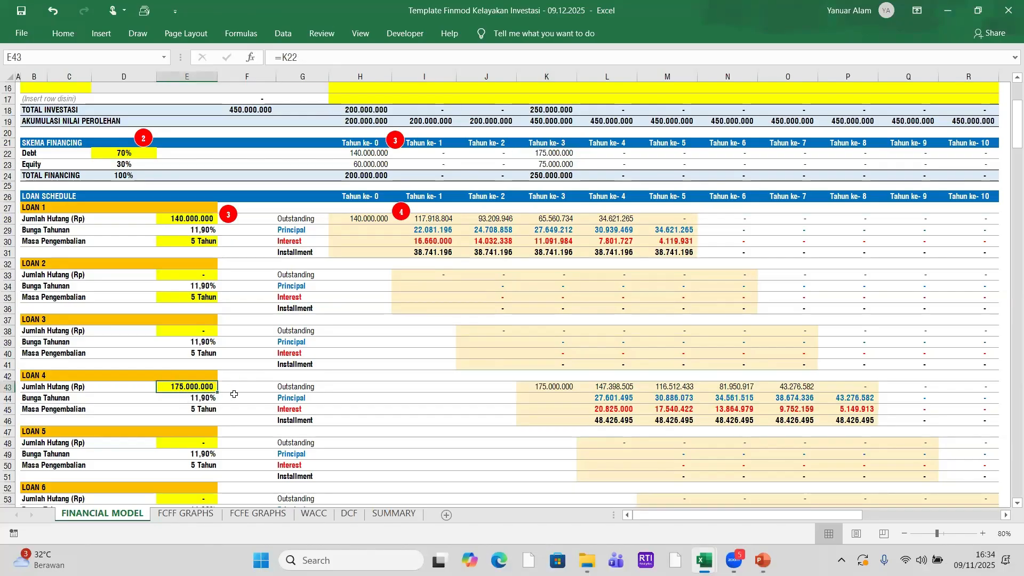
pyautogui.click(541, 386)
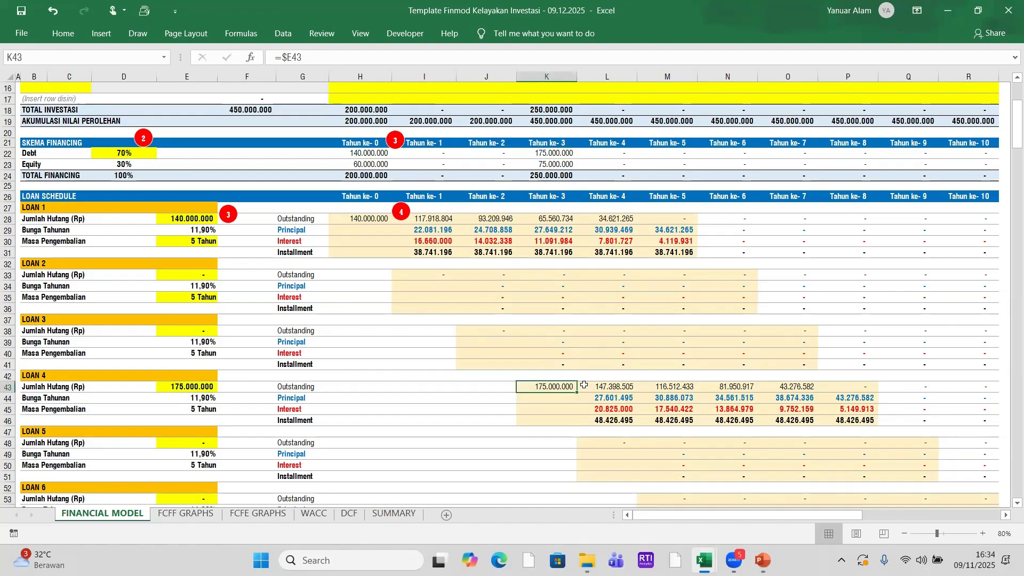
pyautogui.scroll(1, 662, 397)
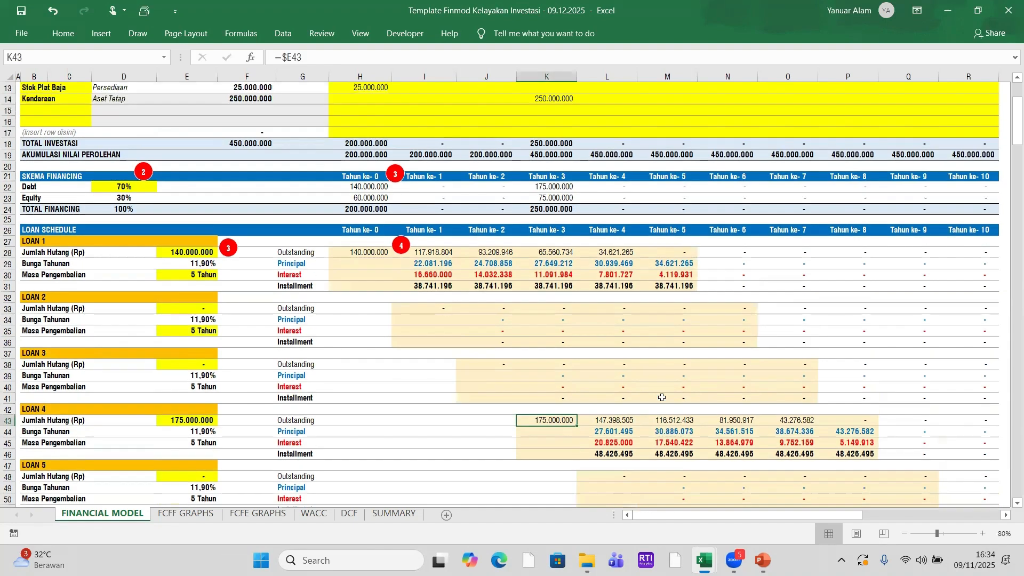
pyautogui.scroll(2, 662, 397)
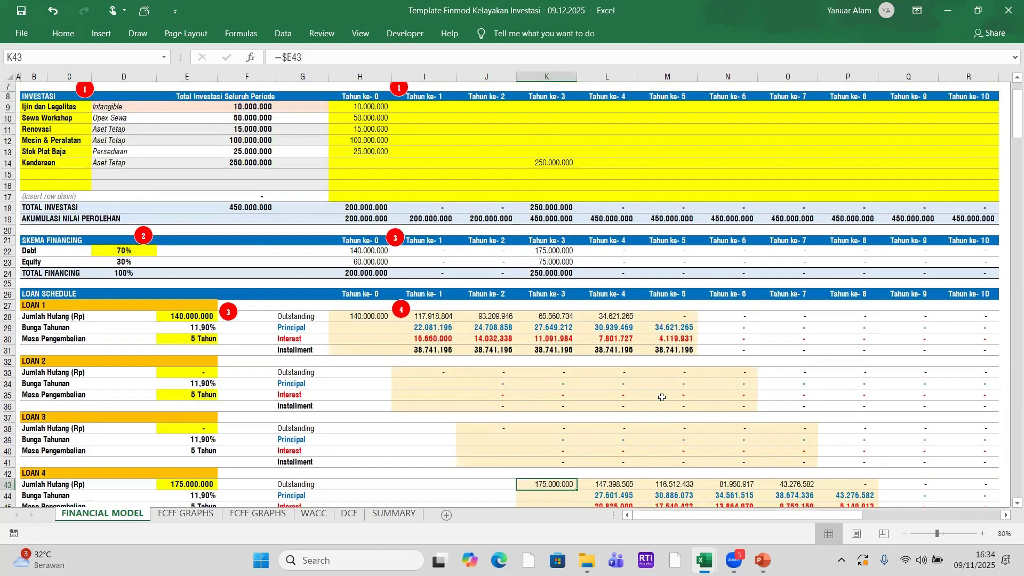
pyautogui.scroll(-2, 662, 398)
pyautogui.scroll(1, 830, 190)
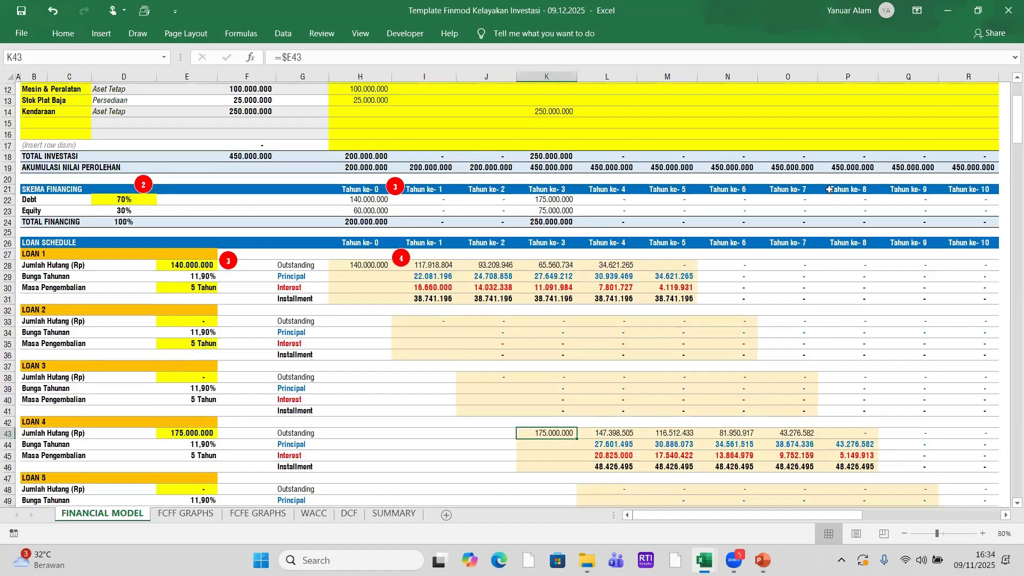
# - Add a new item named Mesin X with the category Aet Tetap in the empty INVESTASI row below Kendaraan
pyautogui.scroll(3, 830, 190)
pyautogui.click(853, 180)
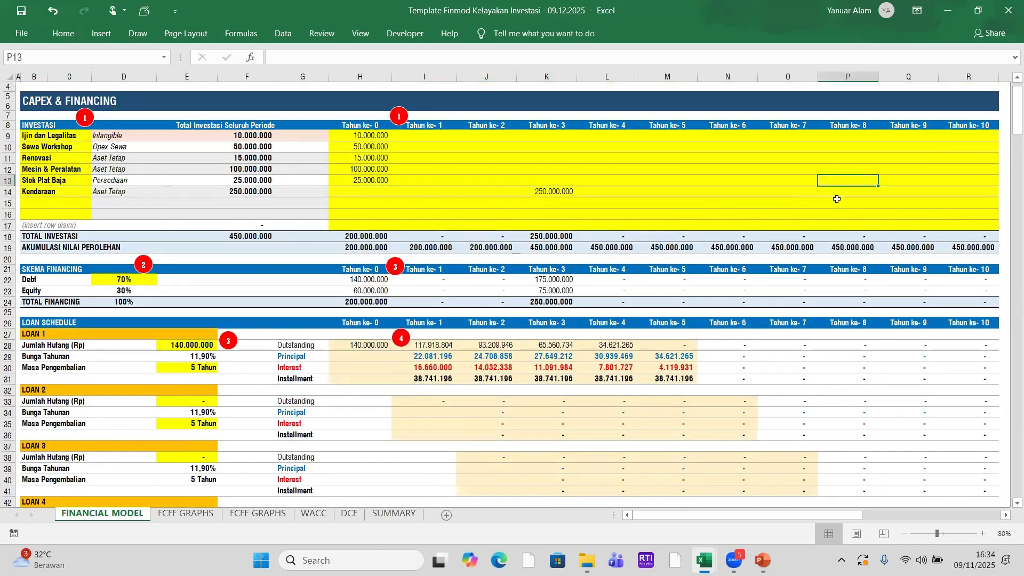
pyautogui.click(840, 193)
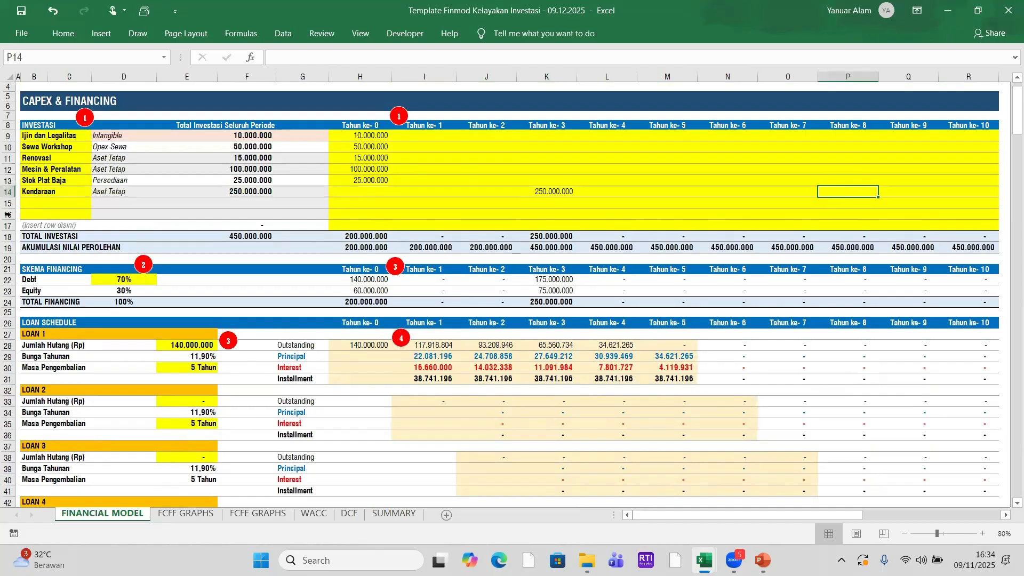
pyautogui.click(72, 204)
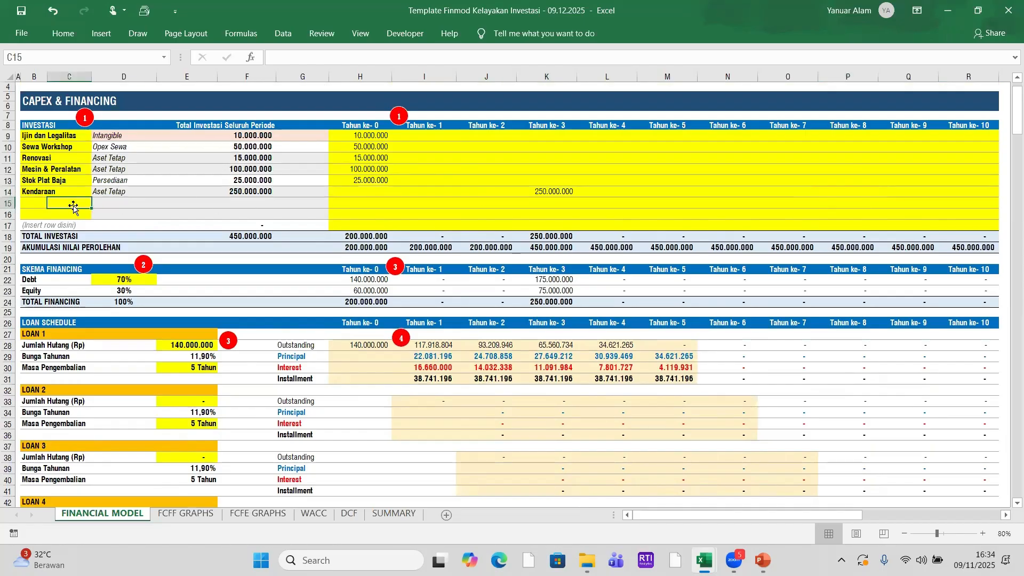
pyautogui.click(39, 203)
pyautogui.write('Mesin & Peralatan')
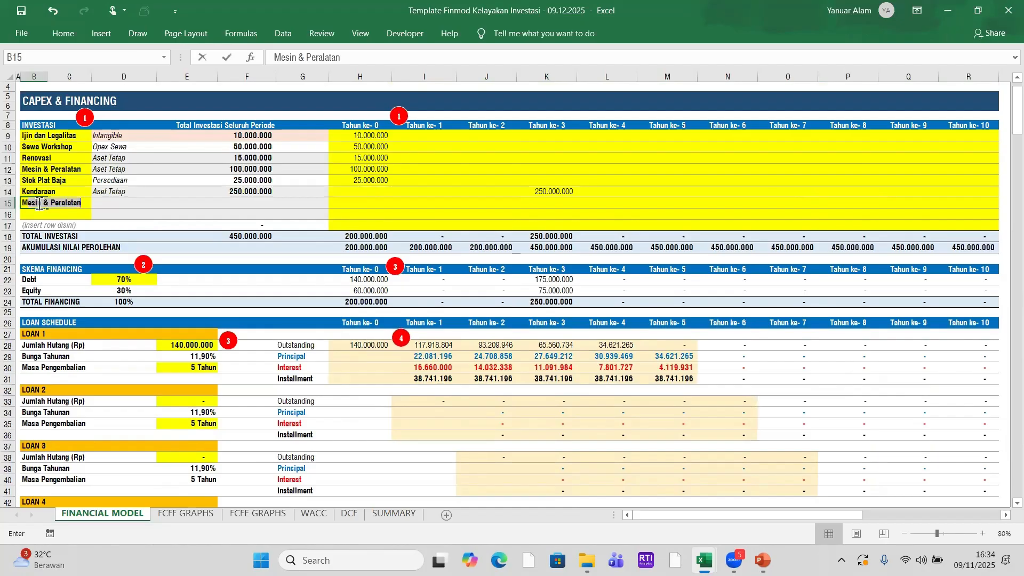
pyautogui.write('X')
pyautogui.press('Return')
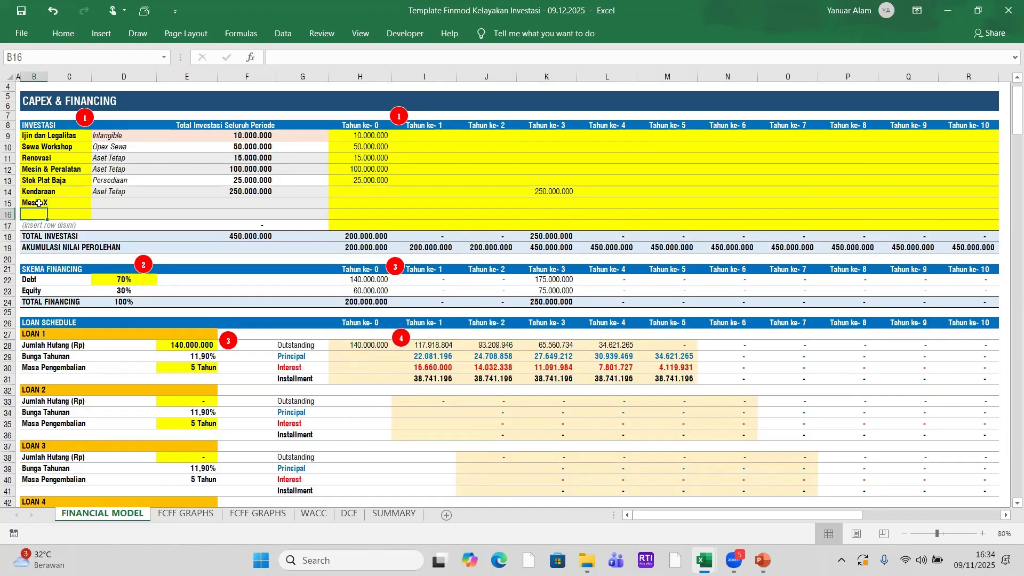
pyautogui.click(97, 204)
pyautogui.write('Aet T')
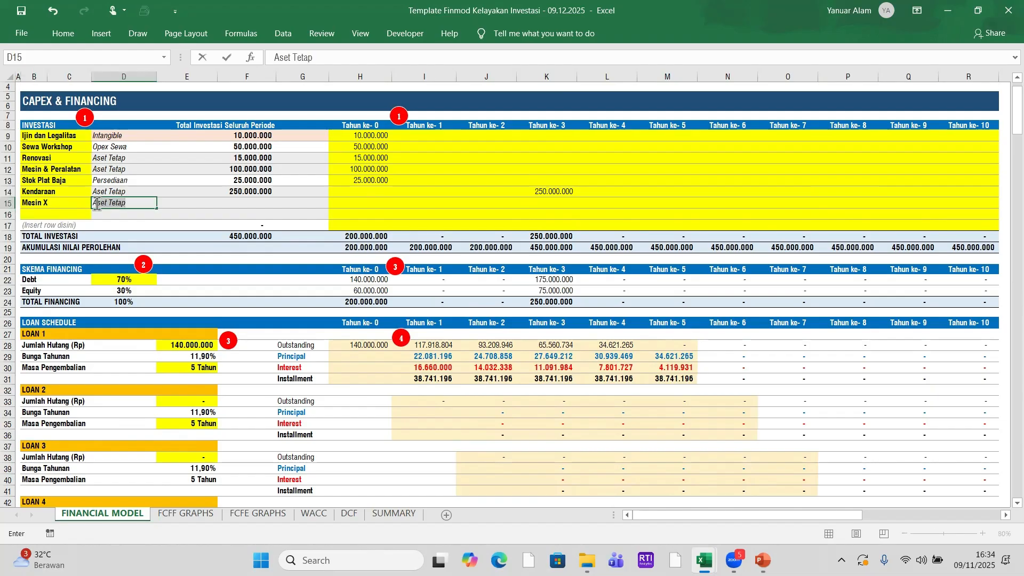
pyautogui.write('etap')
pyautogui.press('Return')
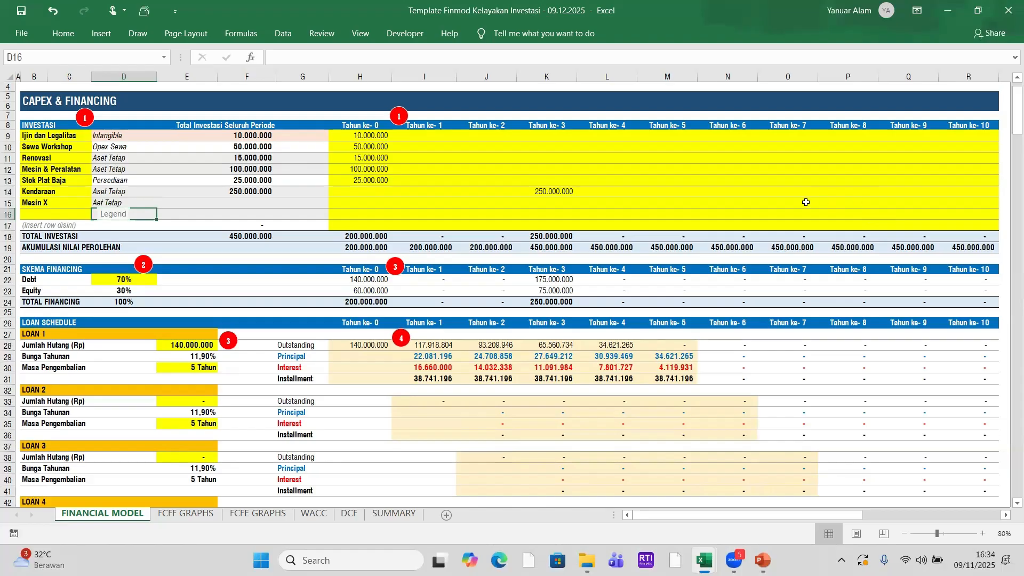
# - Enter an investment of 55000000 for Mesin X in Tahun ke- 8
pyautogui.click(862, 201)
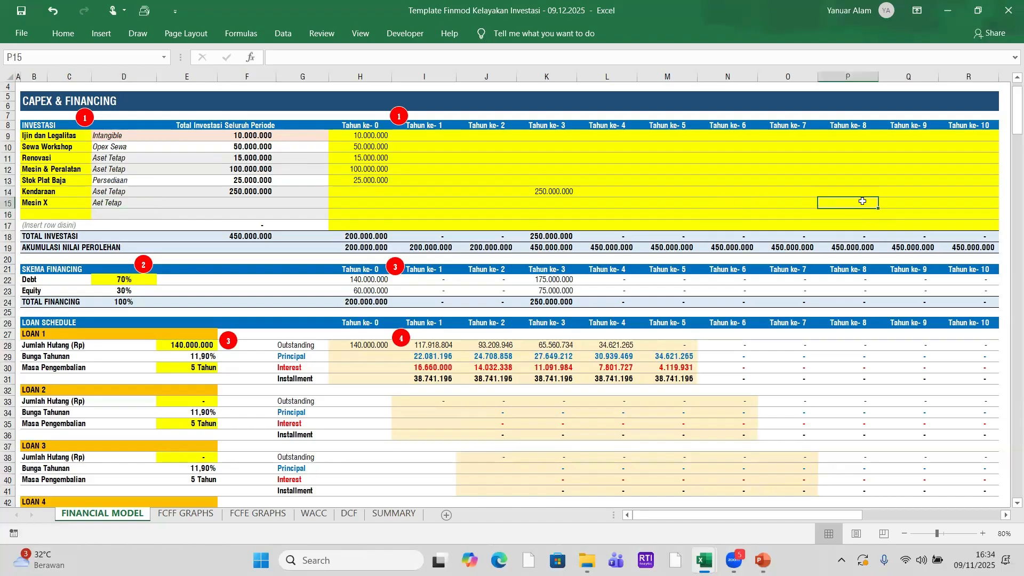
pyautogui.write('55000000')
pyautogui.press('Return')
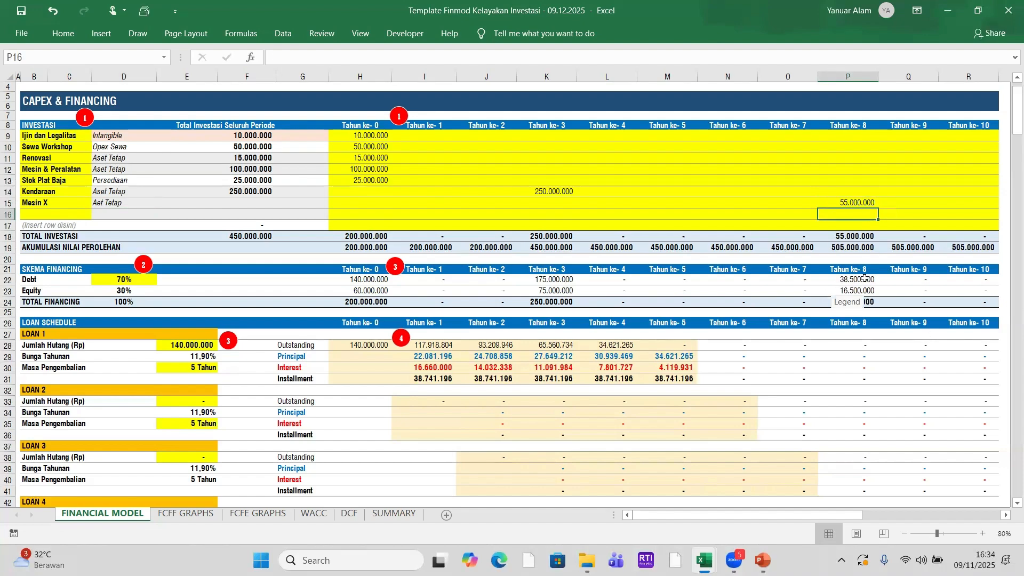
# - Trace the Tahun ke- 8 investment through the Debt formula in SKEMA FINANCING to the LOAN 9 schedule
pyautogui.click(866, 277)
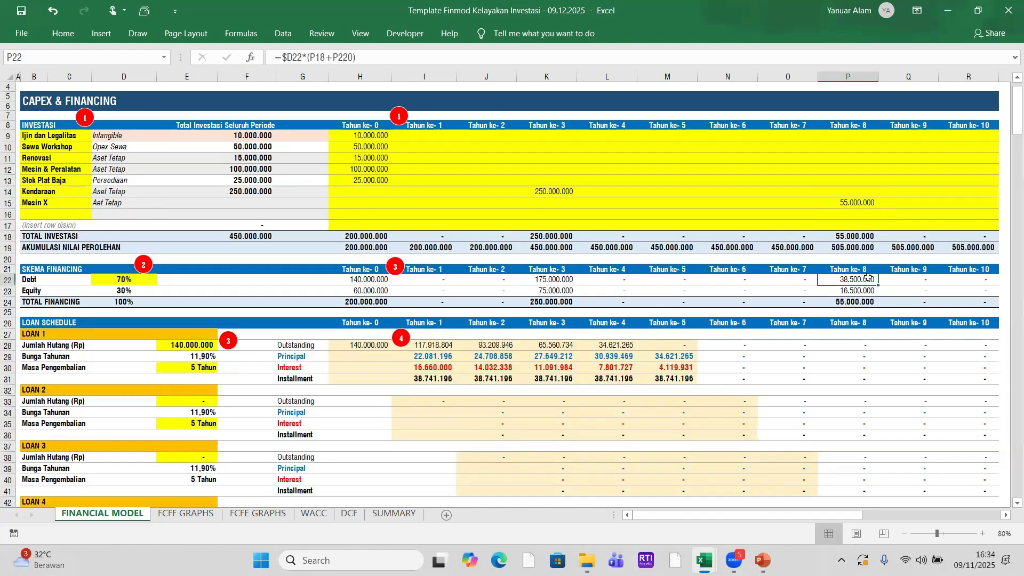
pyautogui.scroll(-9, 360, 447)
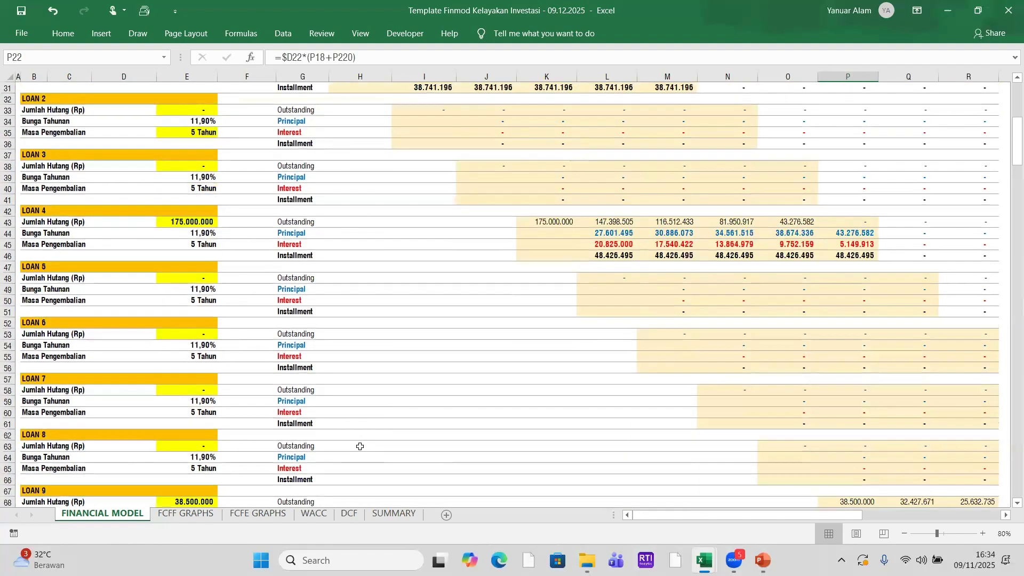
pyautogui.scroll(-2, 360, 446)
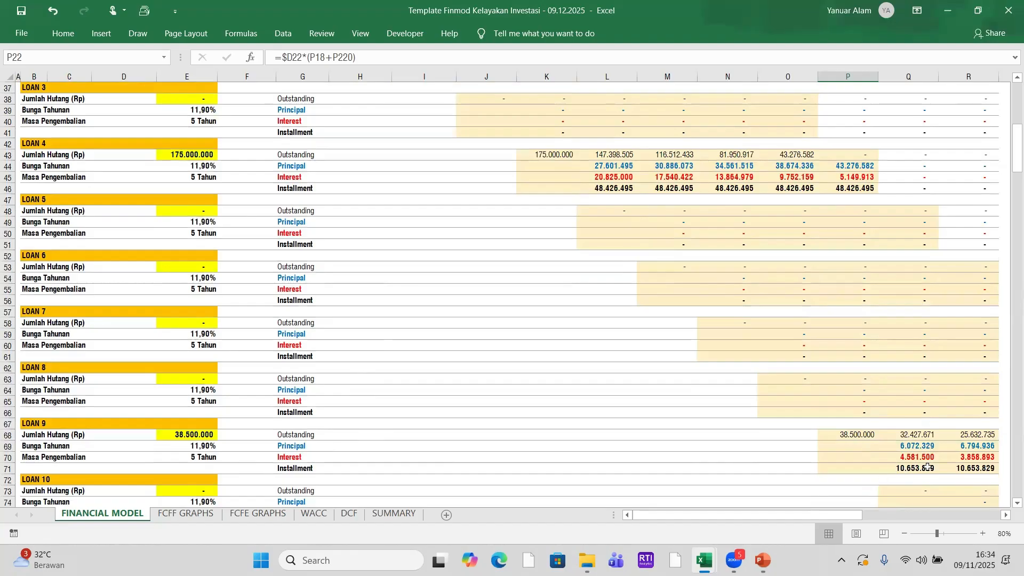
pyautogui.scroll(-2, 927, 467)
pyautogui.scroll(11, 928, 449)
pyautogui.scroll(3, 929, 444)
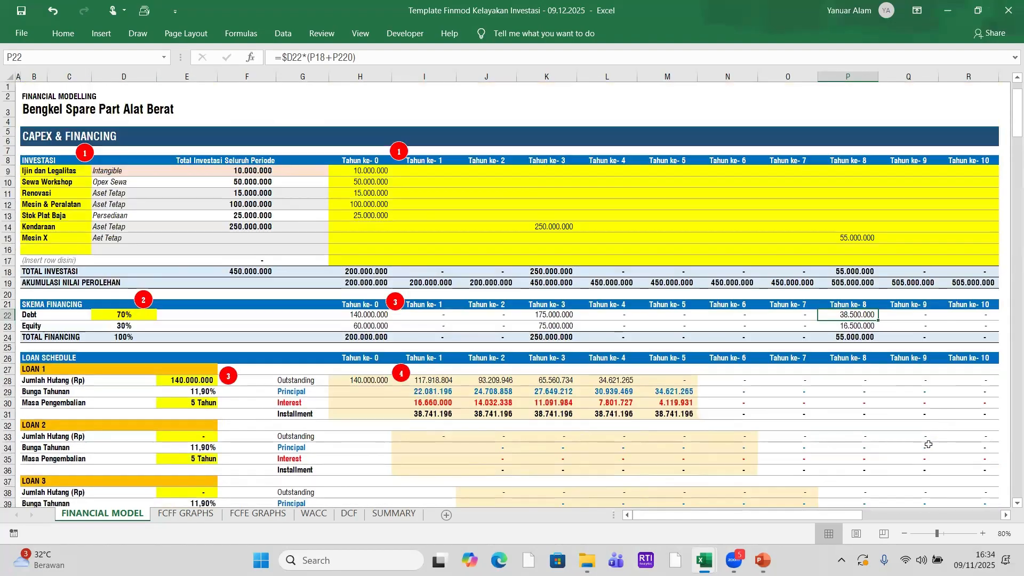
# - Clear the Tahun ke- 8 amount of Mesin X and the Tahun ke- 3 amount of Kendaraan
pyautogui.click(856, 238)
pyautogui.rightClick(856, 238)
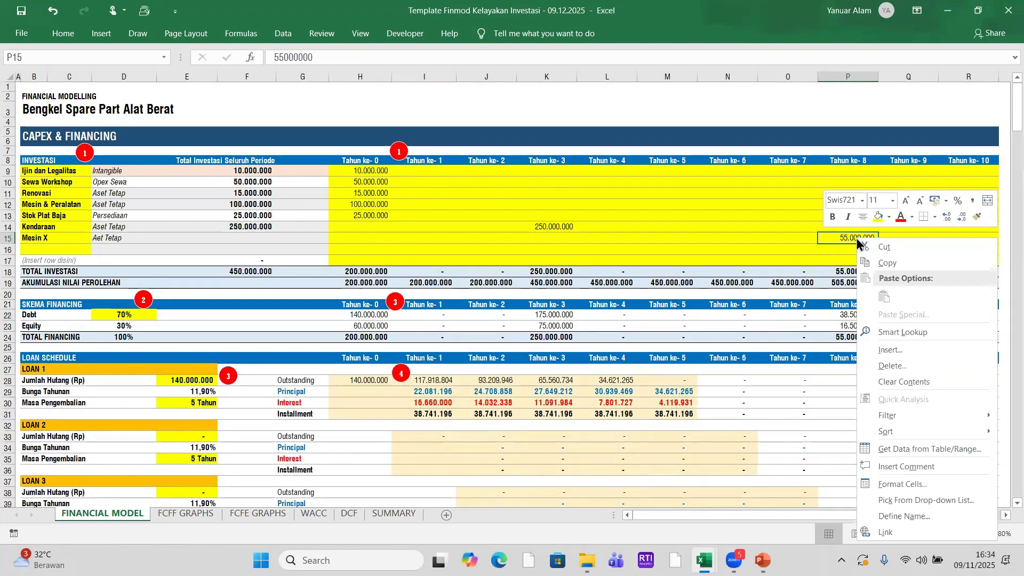
pyautogui.click(917, 381)
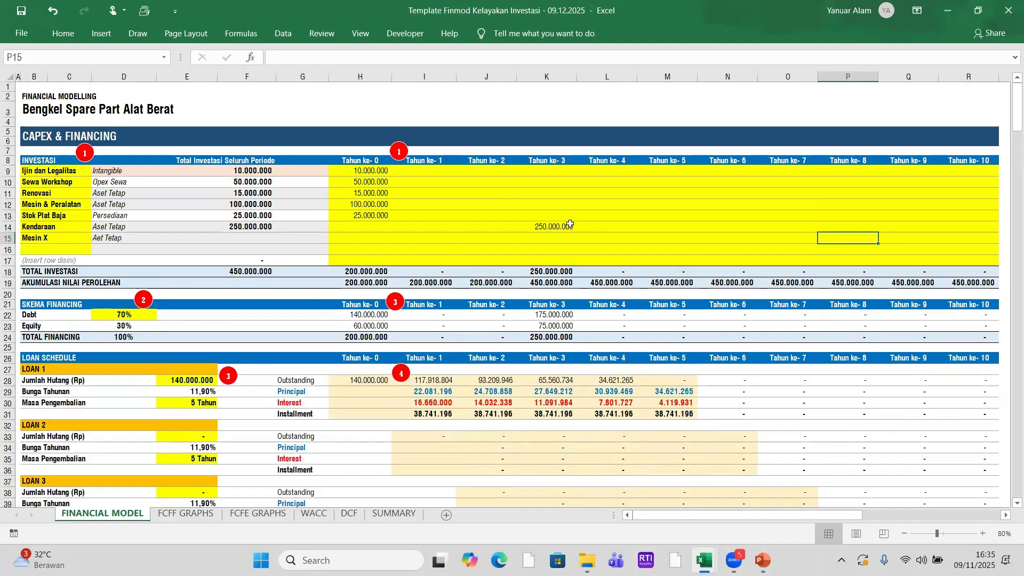
pyautogui.click(570, 225)
pyautogui.rightClick(560, 229)
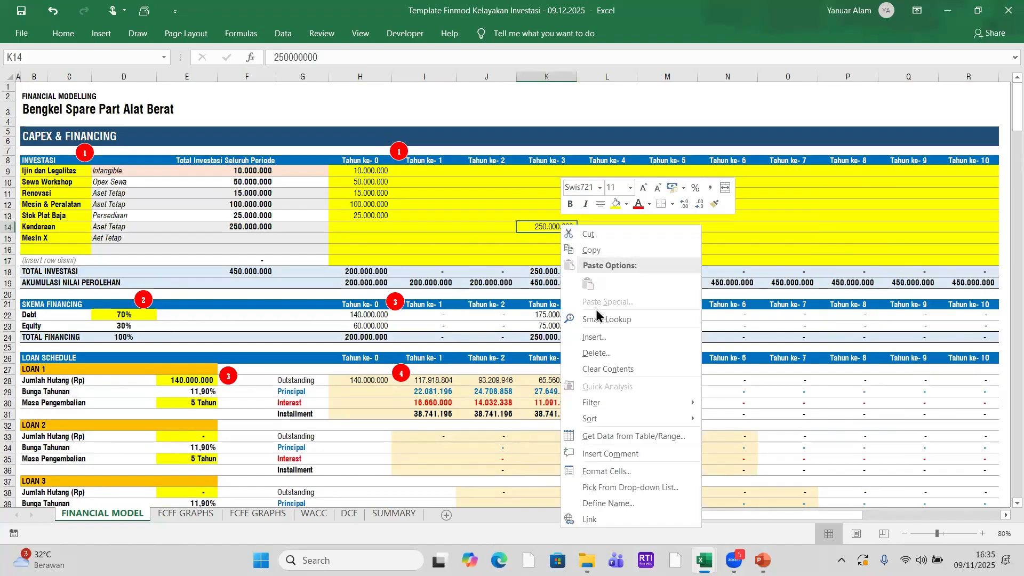
pyautogui.click(609, 371)
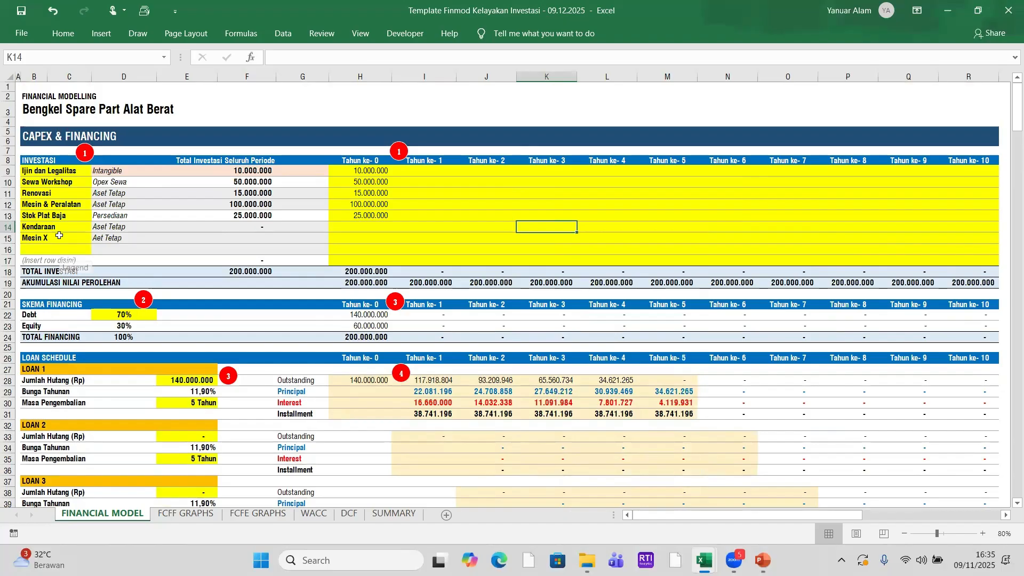
# - Review the INVESTASI items, the SKEMA FINANCING section and the LOAN SCHEDULE with only the Tahun ke- 0 investments filled in
pyautogui.moveTo(60, 229); pyautogui.dragTo(60, 238)
pyautogui.click(496, 238)
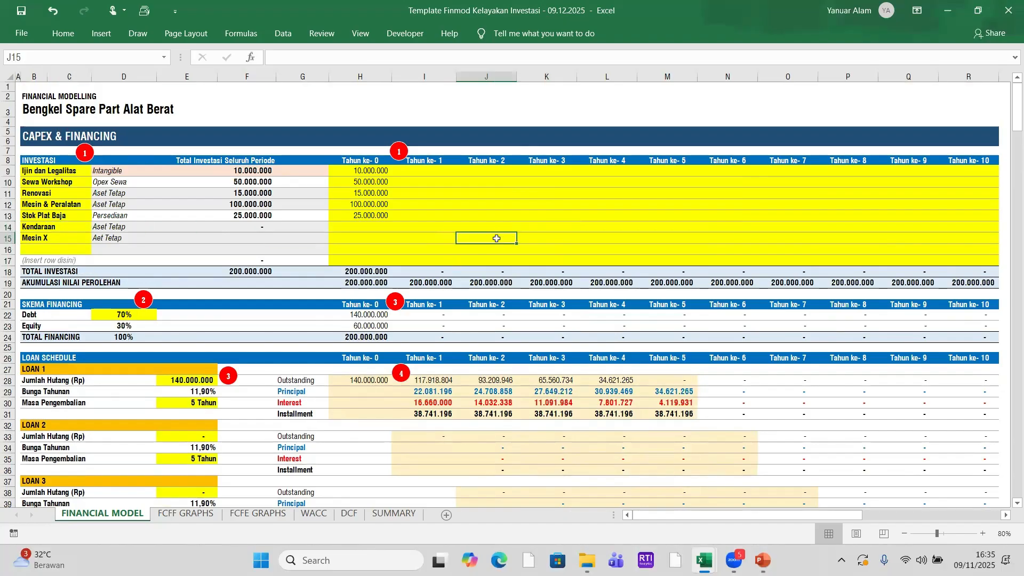
pyautogui.scroll(-4, 25, 488)
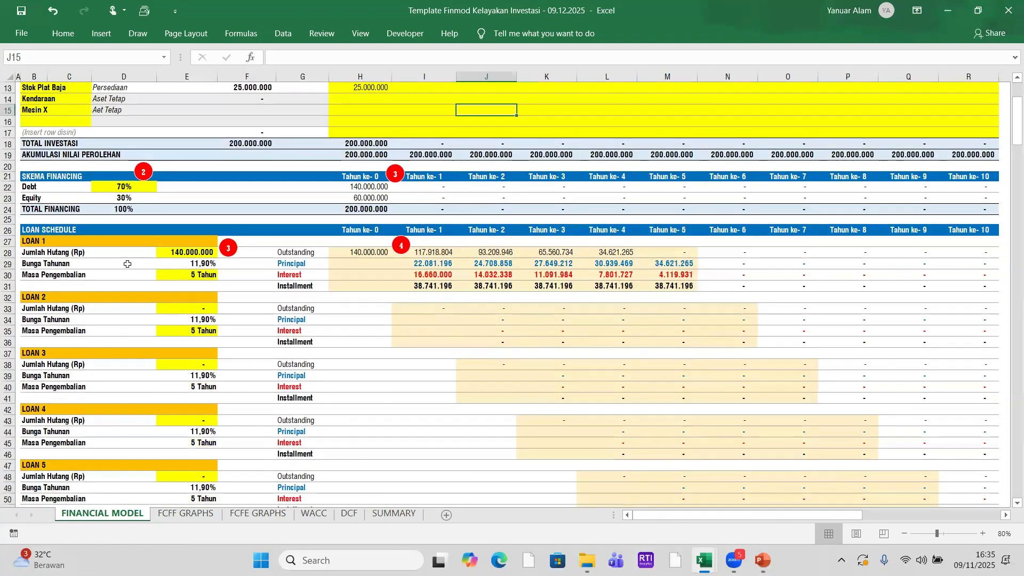
pyautogui.scroll(4, 25, 488)
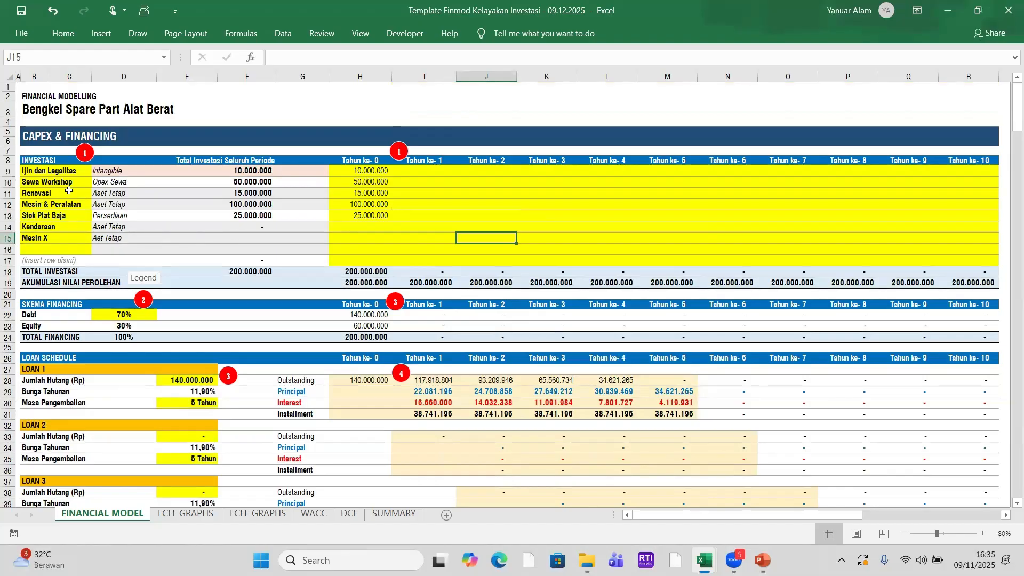
pyautogui.scroll(-1, 69, 190)
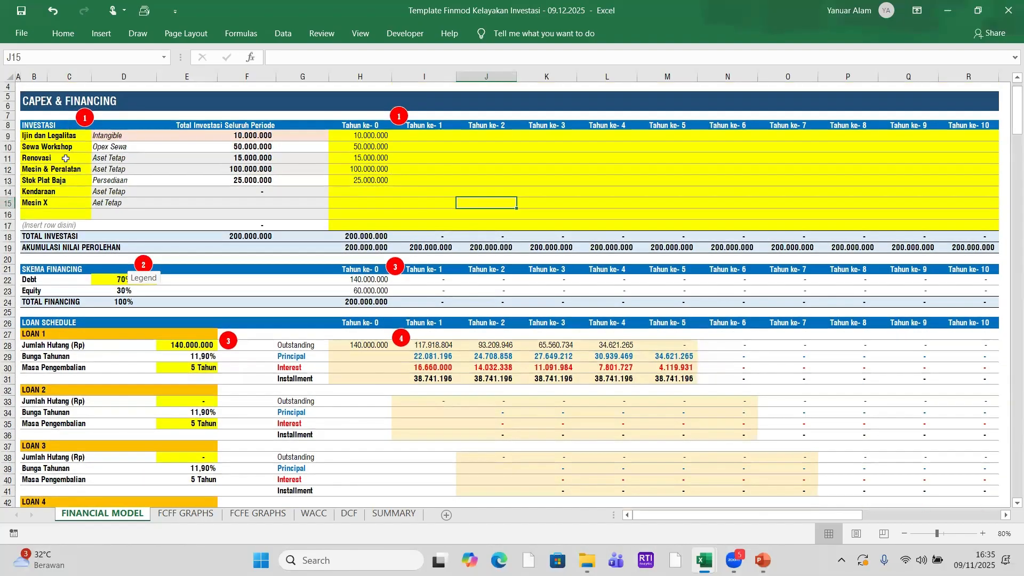
pyautogui.scroll(-2, 65, 160)
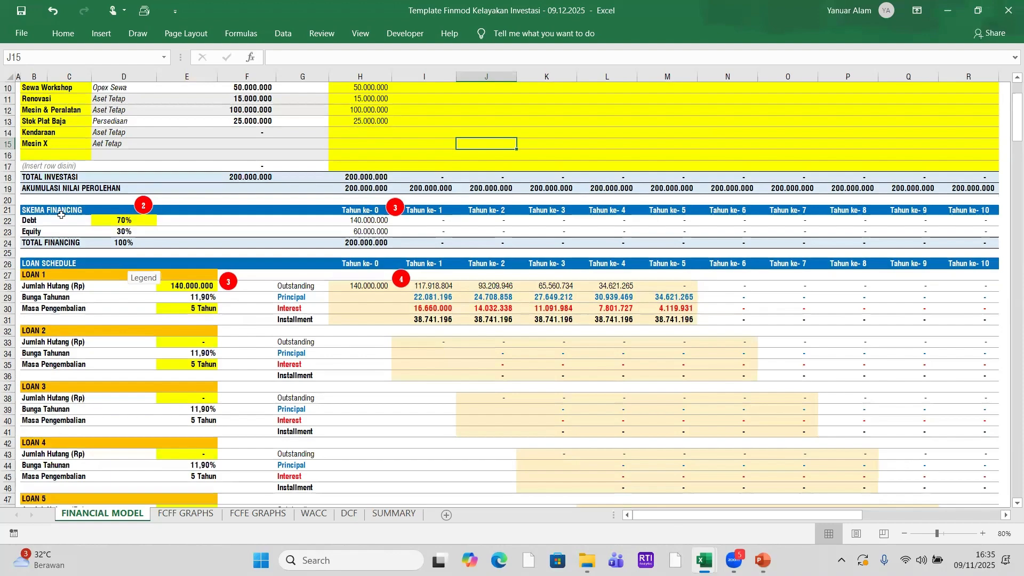
pyautogui.click(63, 210)
pyautogui.scroll(-2, 252, 260)
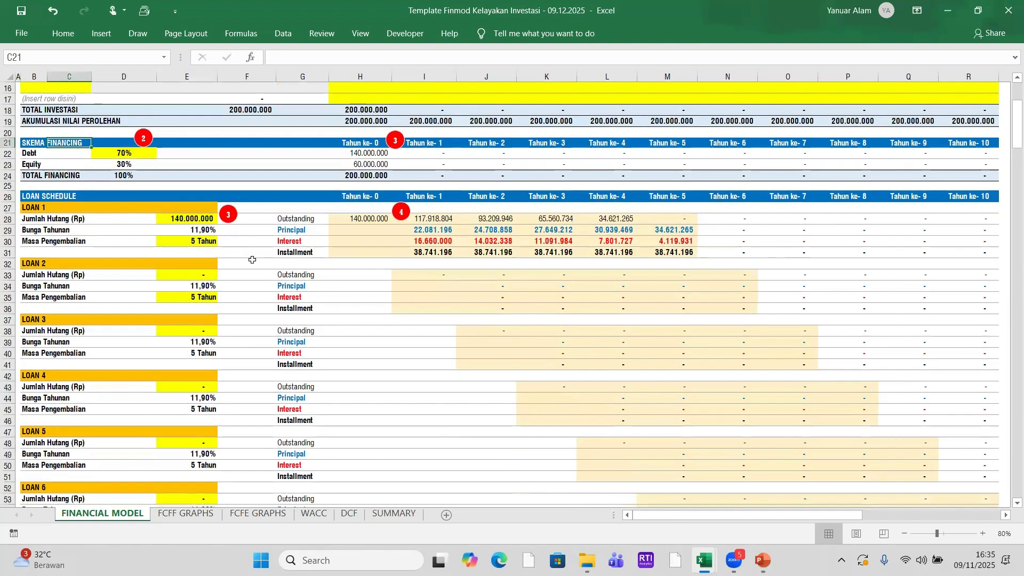
pyautogui.click(27, 196)
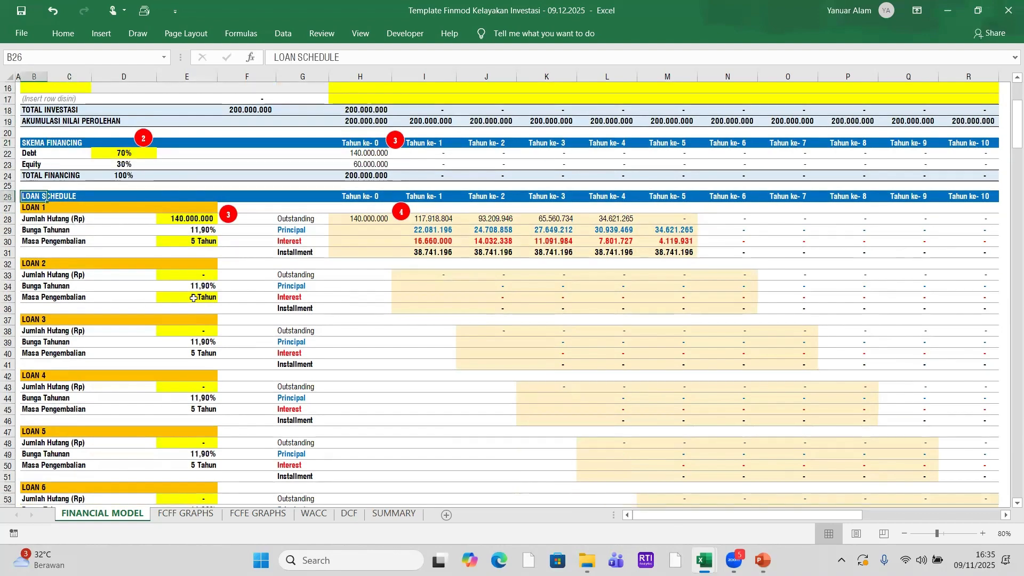
# - Inspect the LOAN SUMMARY block below LOAN 10, including the formula that sums Principal for Tahun ke- 5
pyautogui.scroll(-2, 197, 293)
pyautogui.scroll(-5, 389, 320)
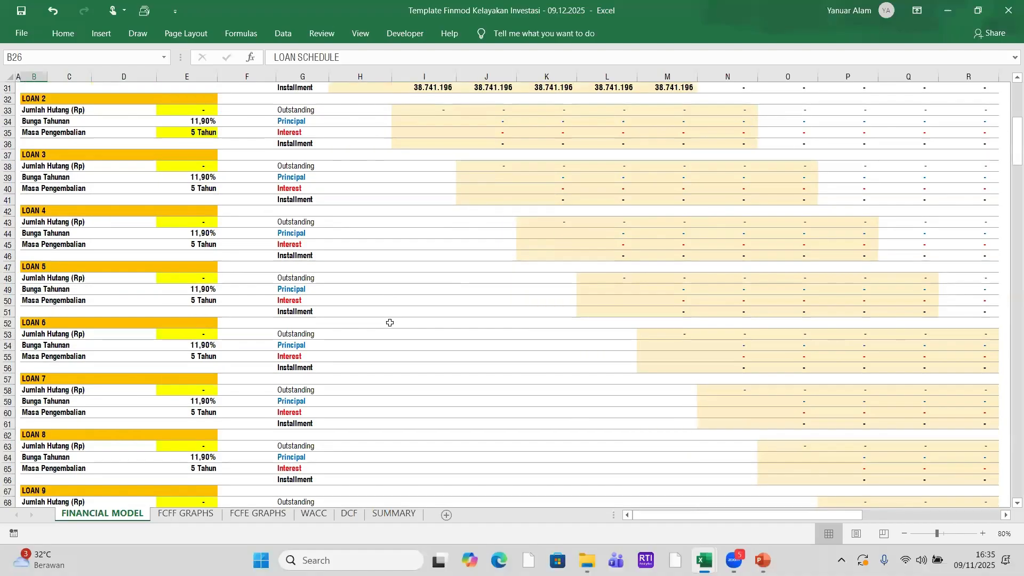
pyautogui.scroll(-6, 389, 321)
pyautogui.moveTo(367, 348); pyautogui.dragTo(875, 374)
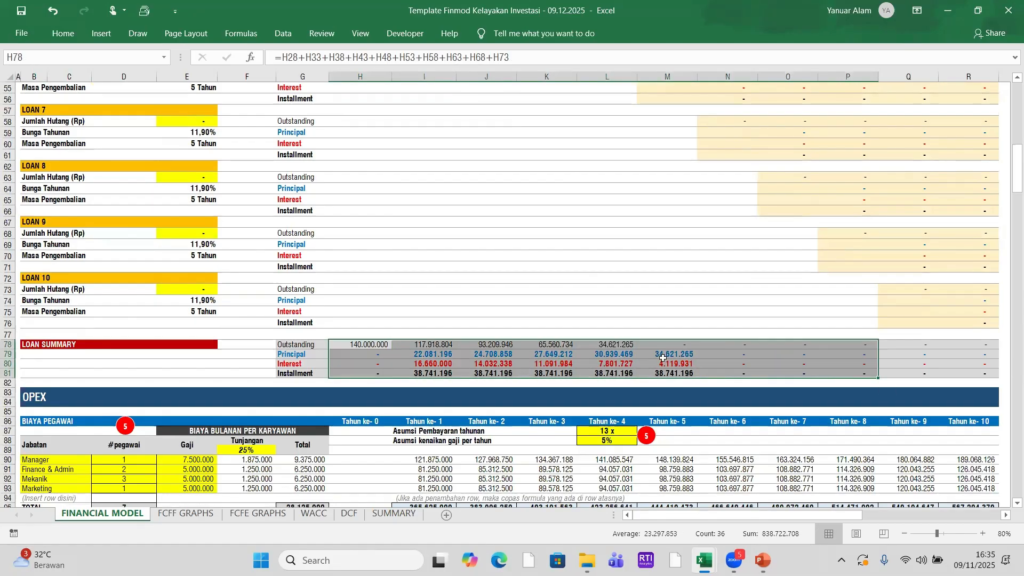
pyautogui.click(664, 356)
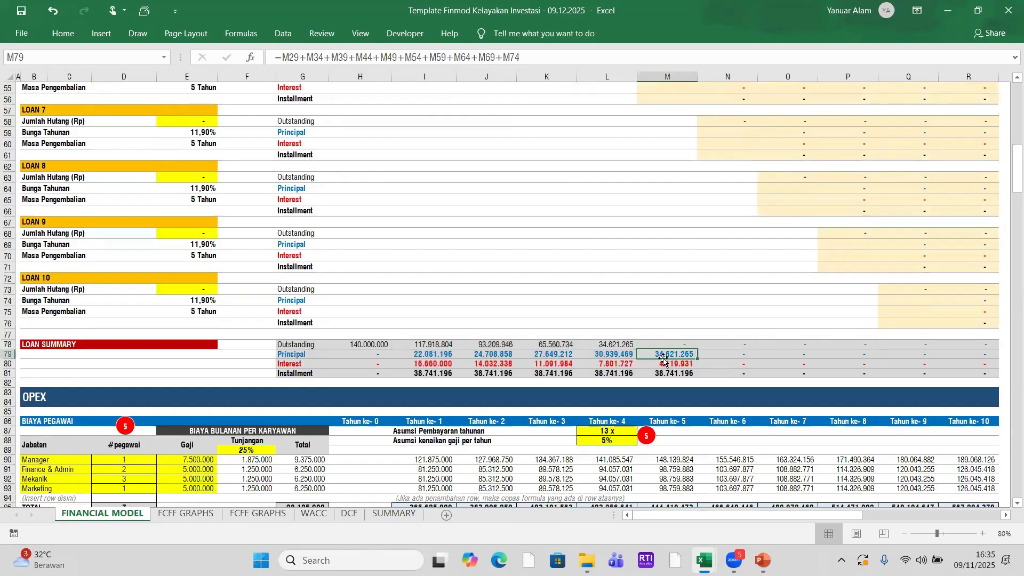
# - Inspect the Principal and Interest formulas for Tahun ke- 1 in the LOAN SUMMARY
pyautogui.click(440, 355)
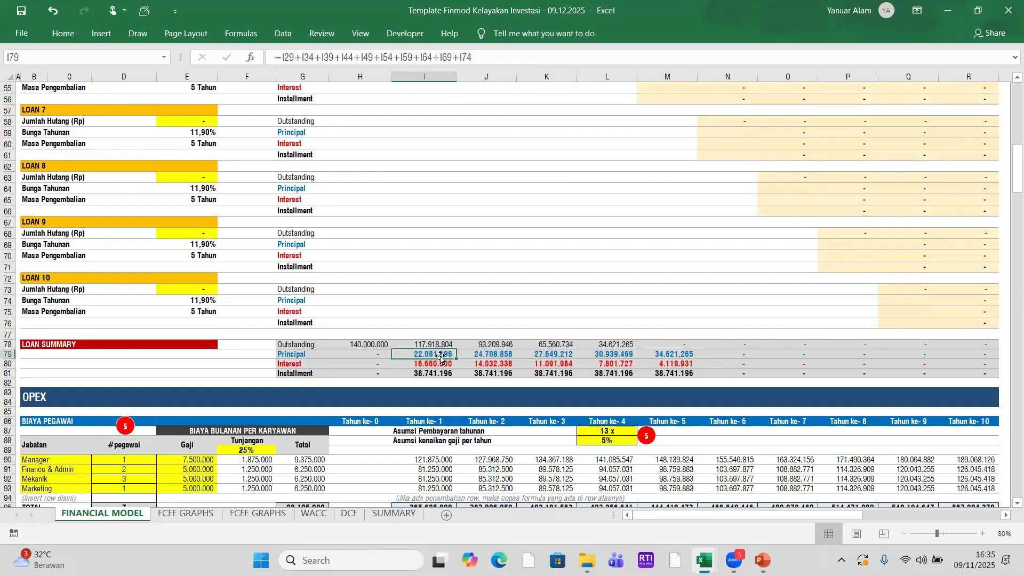
pyautogui.scroll(-2, 417, 364)
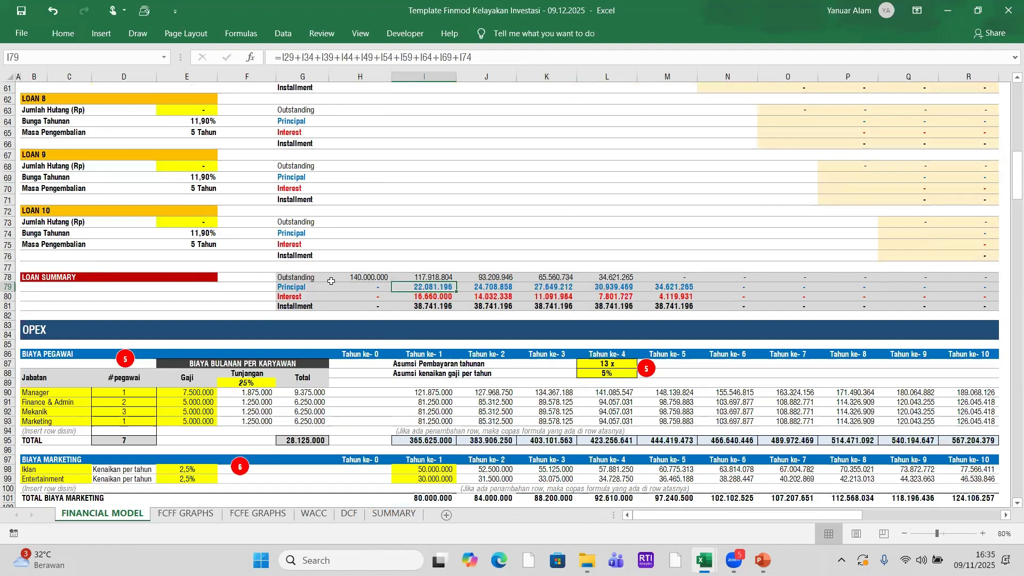
pyautogui.click(369, 280)
pyautogui.click(423, 297)
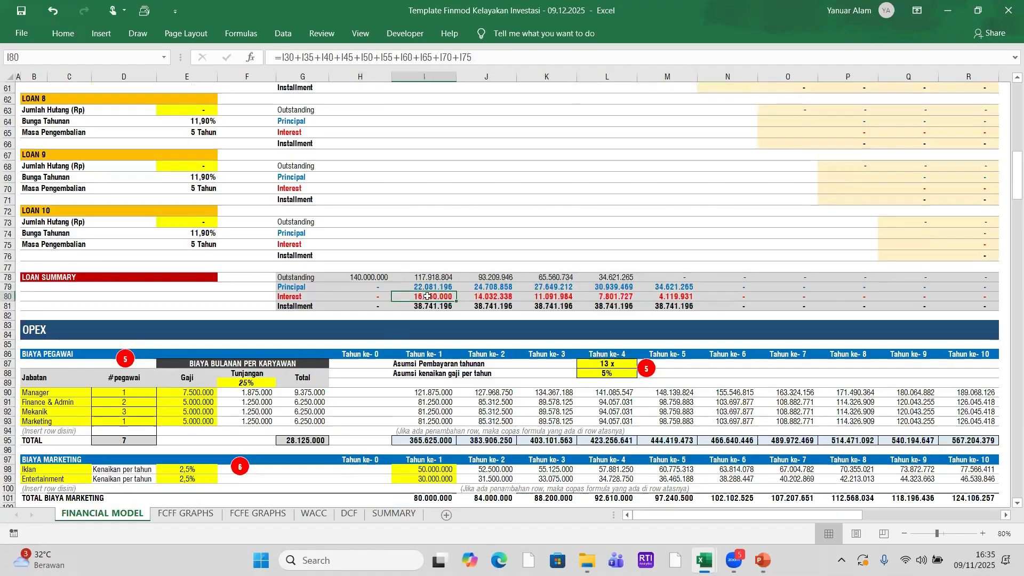
# - Compare the individual loan schedules with the LOAN SUMMARY and inspect its Principal formula for Tahun ke- 2
pyautogui.scroll(13, 436, 255)
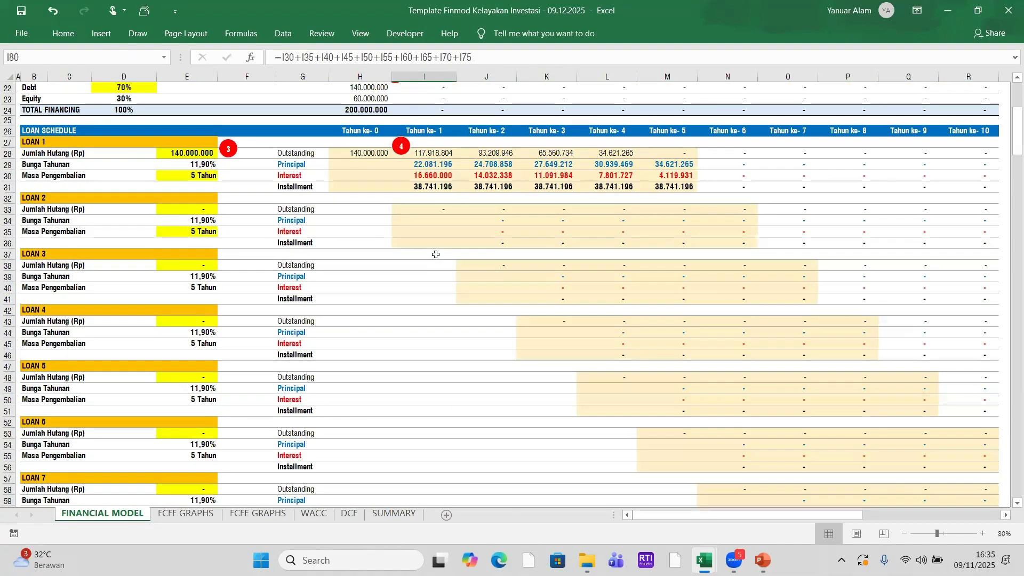
pyautogui.scroll(4, 436, 254)
pyautogui.scroll(-8, 435, 255)
pyautogui.scroll(-1, 436, 254)
pyautogui.scroll(5, 436, 255)
pyautogui.scroll(-9, 436, 254)
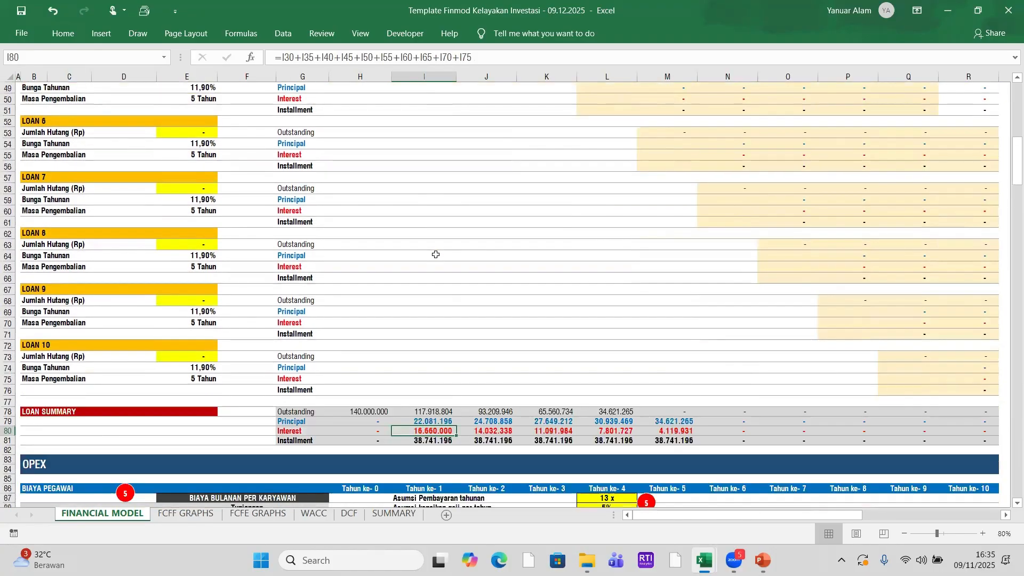
pyautogui.scroll(-5, 436, 255)
pyautogui.click(513, 254)
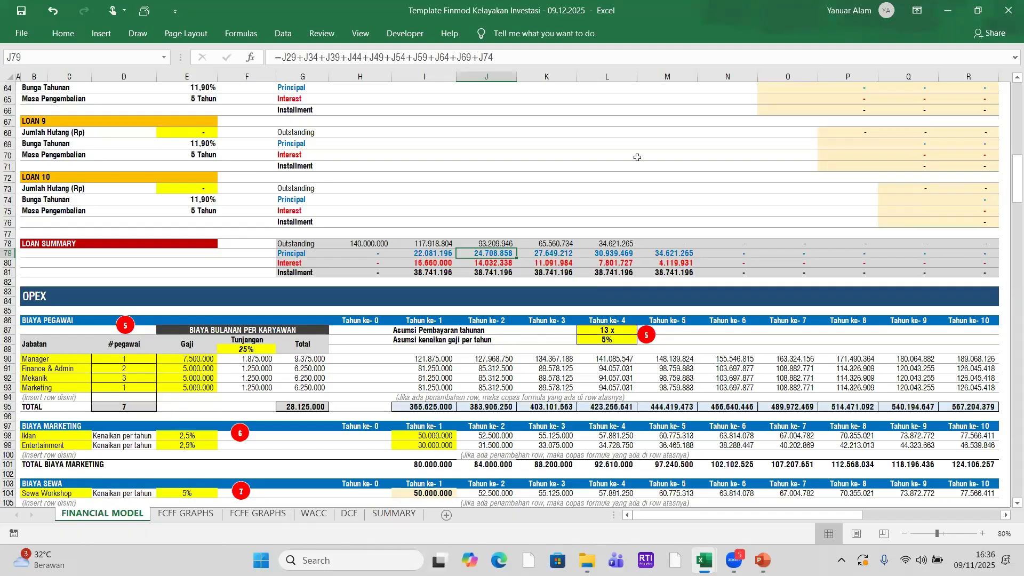
# - Review the LOAN SUMMARY rows above the OPEX section, checking the Tahun ke- 1 Principal formula again
pyautogui.scroll(-2, 638, 224)
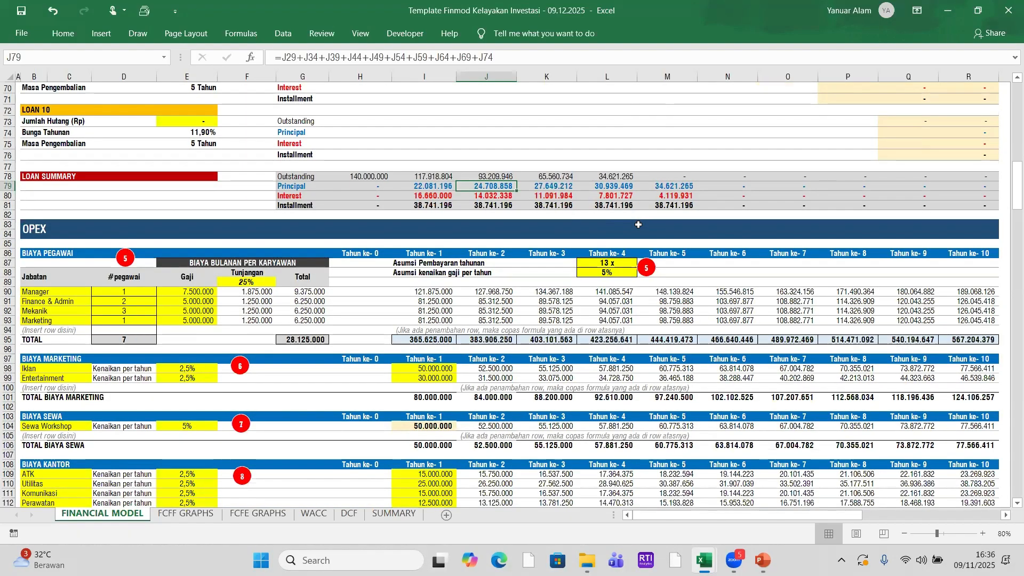
pyautogui.scroll(1, 639, 224)
pyautogui.scroll(-1, 638, 224)
pyautogui.click(434, 184)
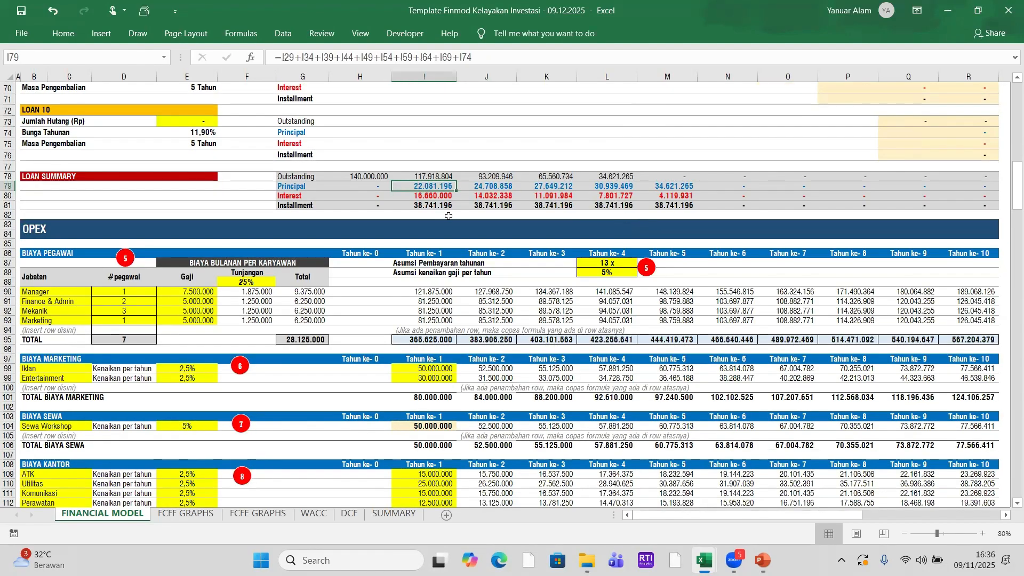
pyautogui.scroll(-1, 448, 264)
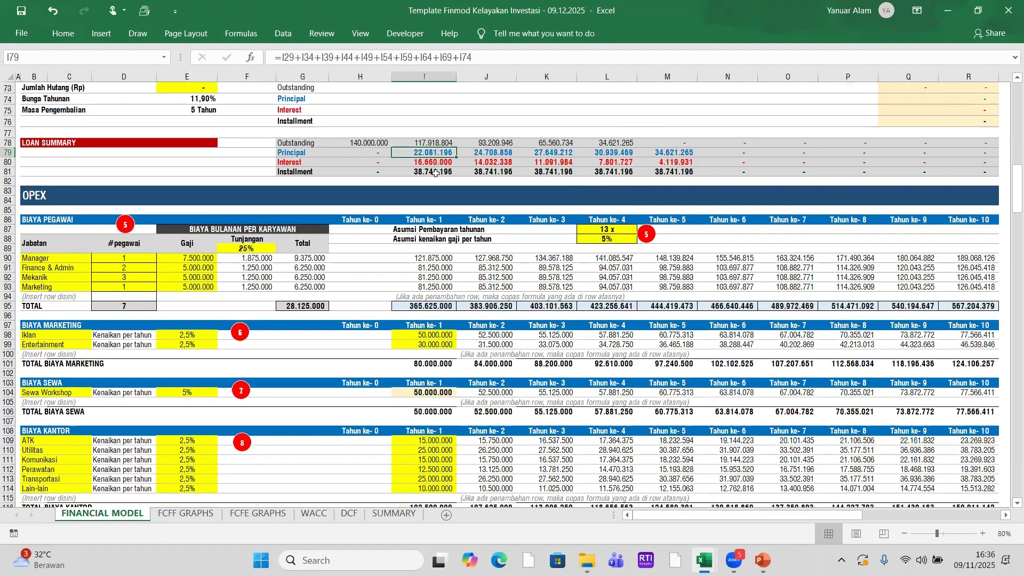
# - Recap the CAPEX & FINANCING section from INVESTASI through LOAN SCHEDULE and go to the OPEX heading
pyautogui.scroll(8, 357, 206)
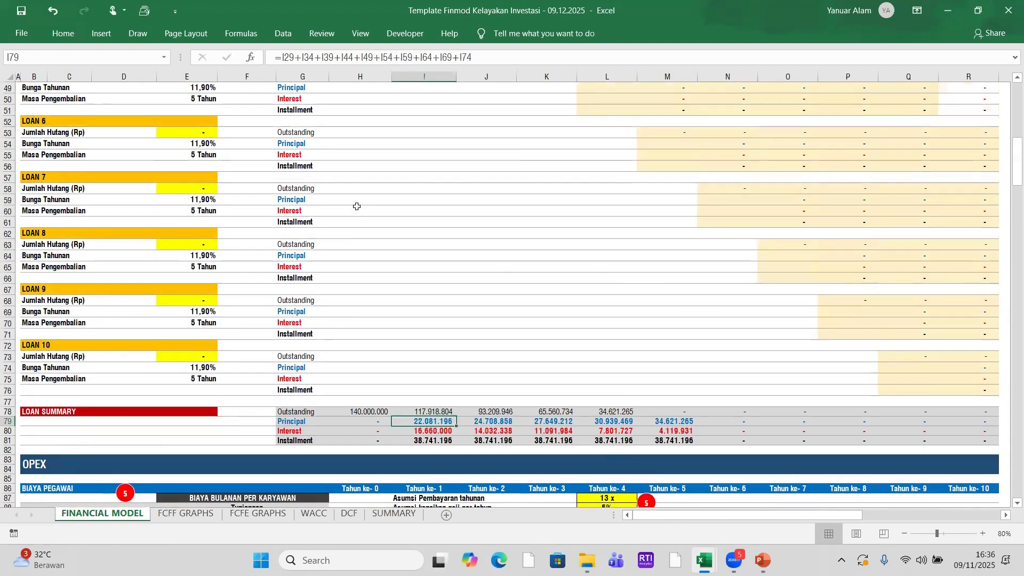
pyautogui.scroll(16, 357, 206)
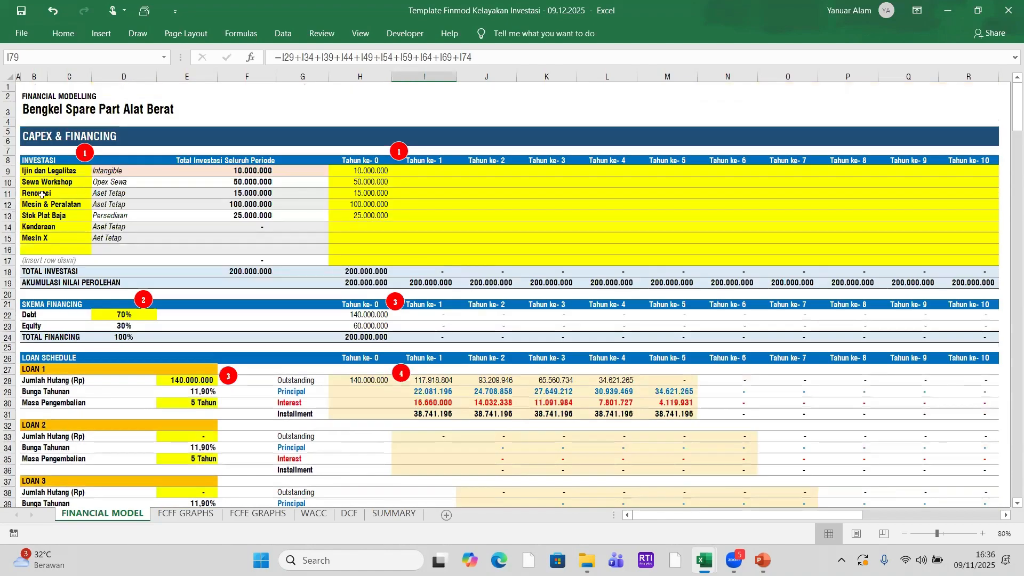
pyautogui.click(53, 352)
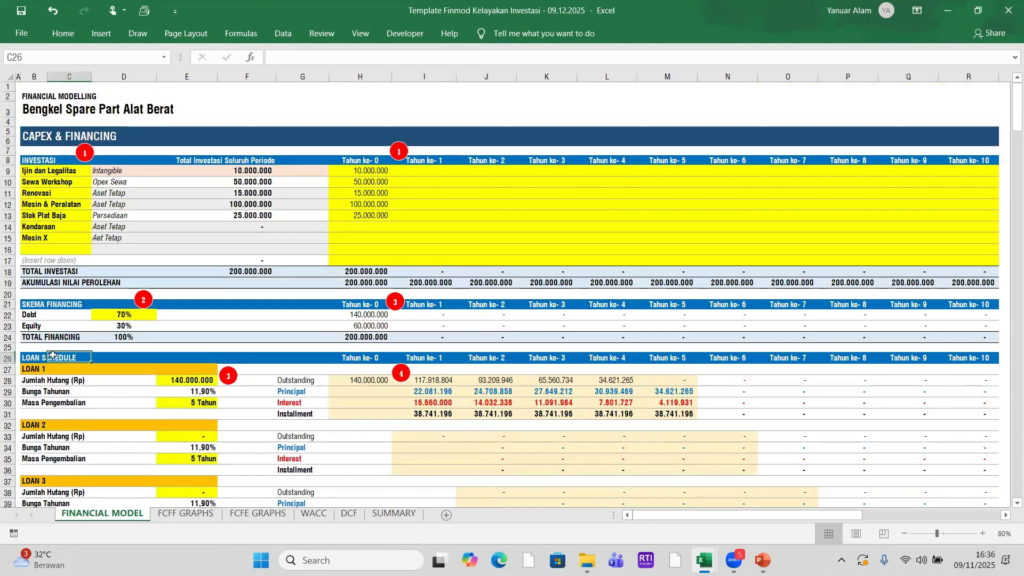
pyautogui.scroll(-17, 53, 355)
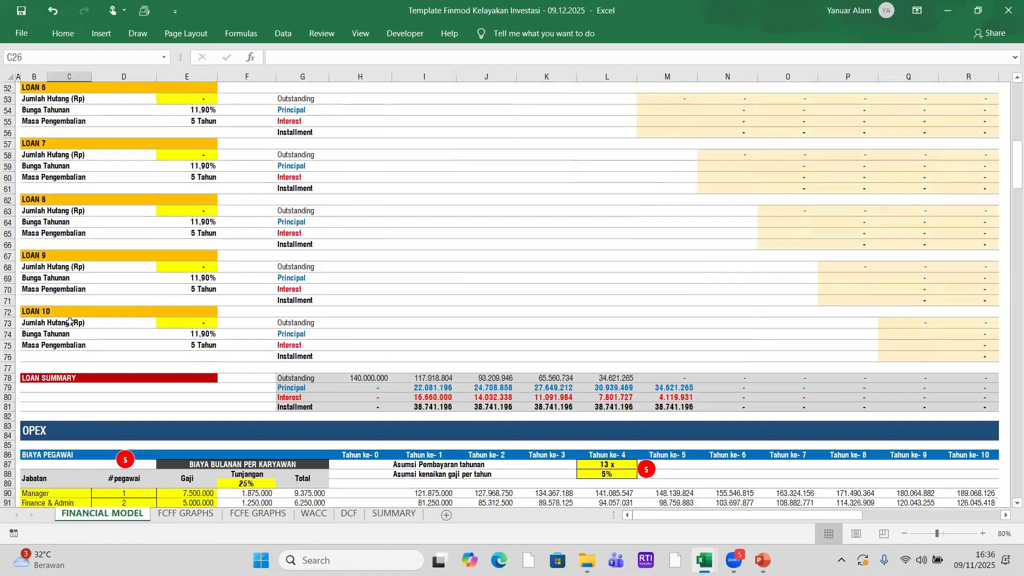
pyautogui.scroll(-4, 70, 323)
pyautogui.click(36, 297)
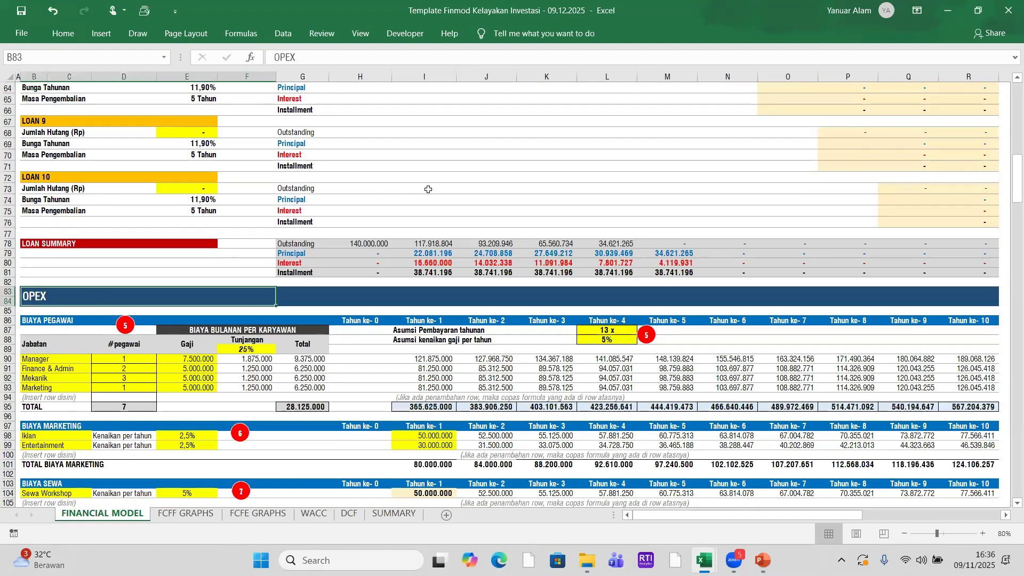
# - Survey the OPEX blocks from BIAYA PEGAWAI, BIAYA MARKETING, BIAYA SEWA and BIAYA KANTOR down to depreciation and amortisation
pyautogui.scroll(-4, 429, 189)
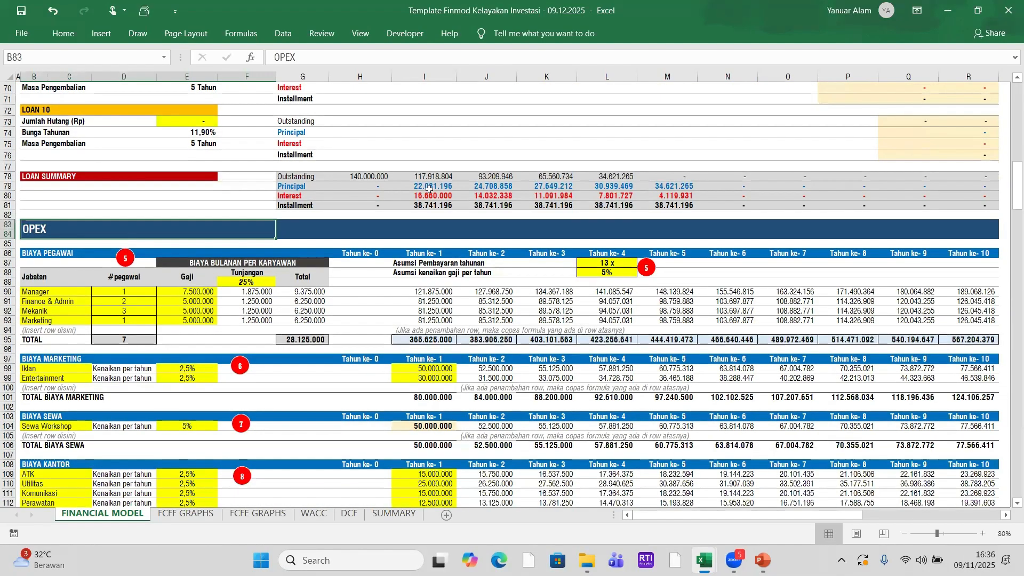
pyautogui.scroll(-1, 430, 190)
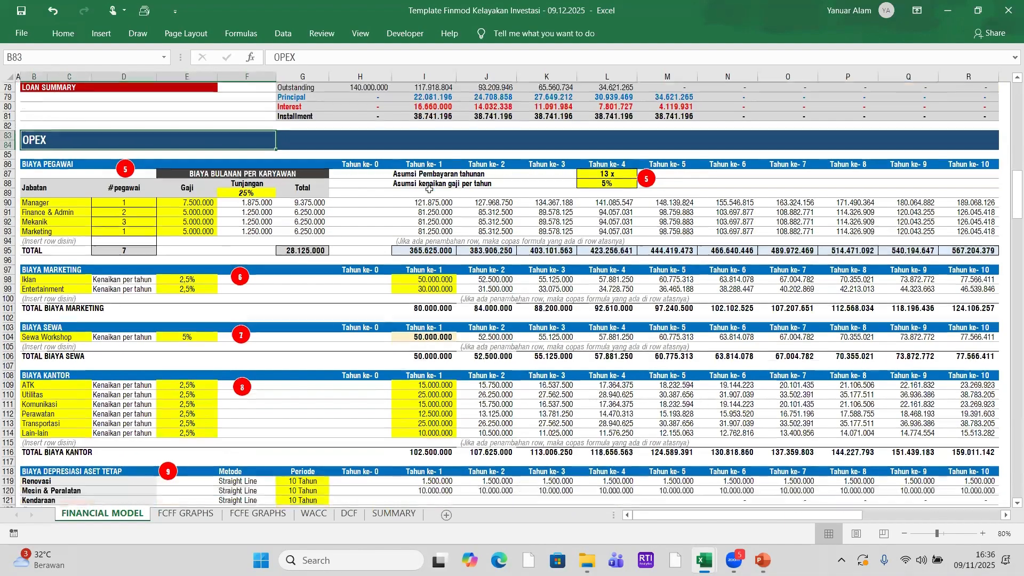
pyautogui.scroll(-1, 413, 236)
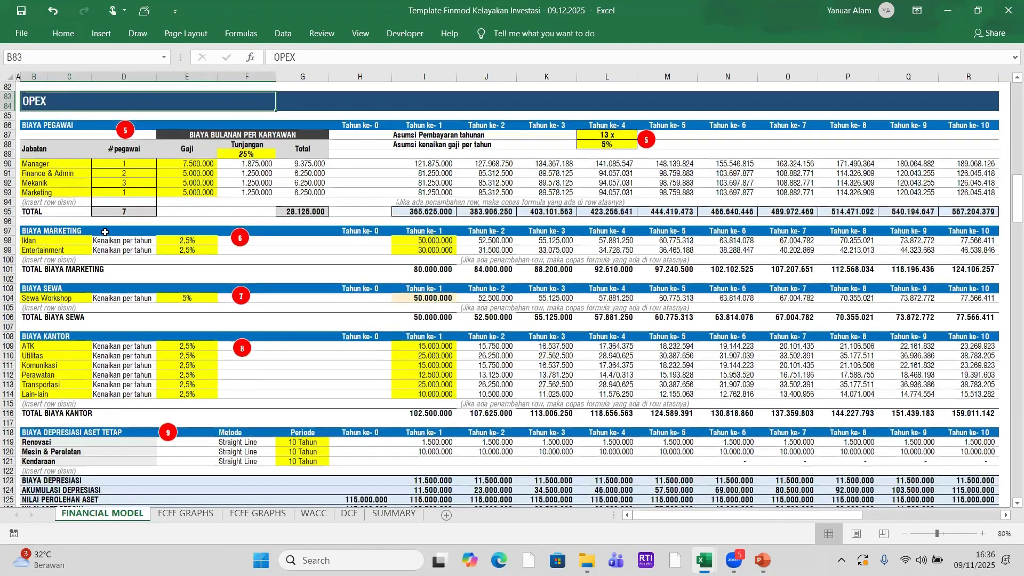
pyautogui.click(26, 124)
pyautogui.click(25, 231)
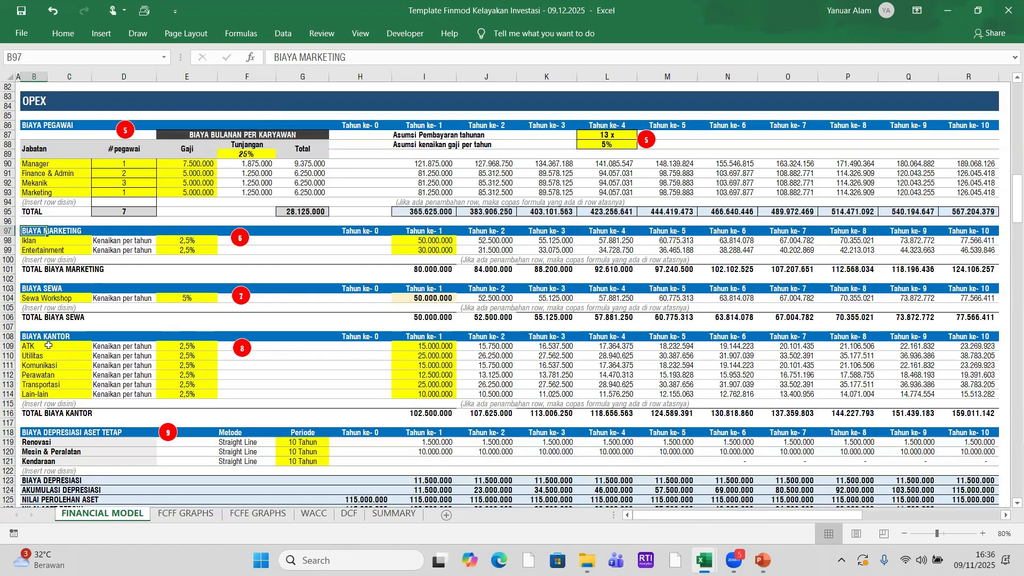
pyautogui.scroll(-3, 47, 341)
pyautogui.scroll(-2, 48, 330)
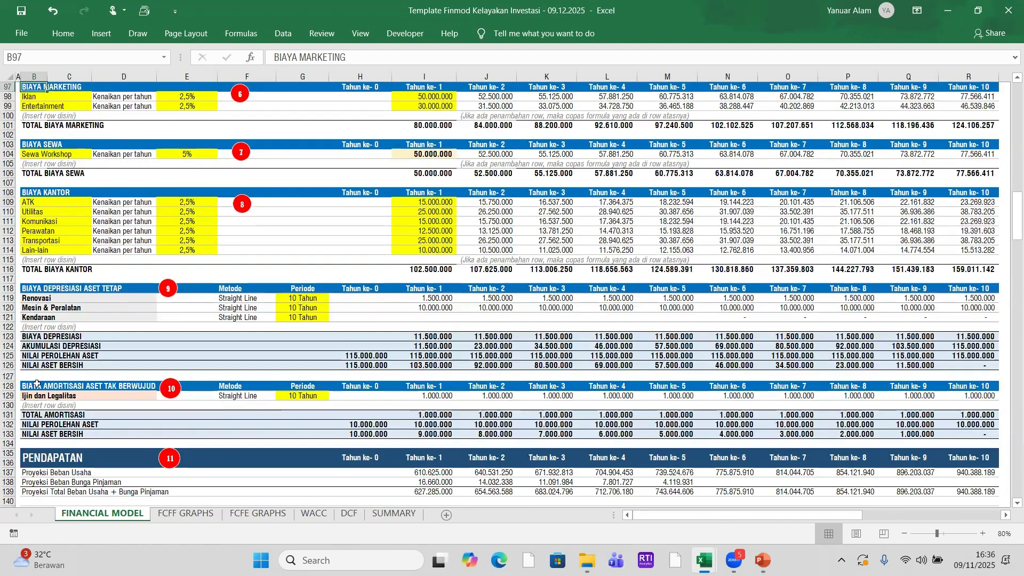
pyautogui.scroll(4, 51, 347)
pyautogui.scroll(3, 54, 287)
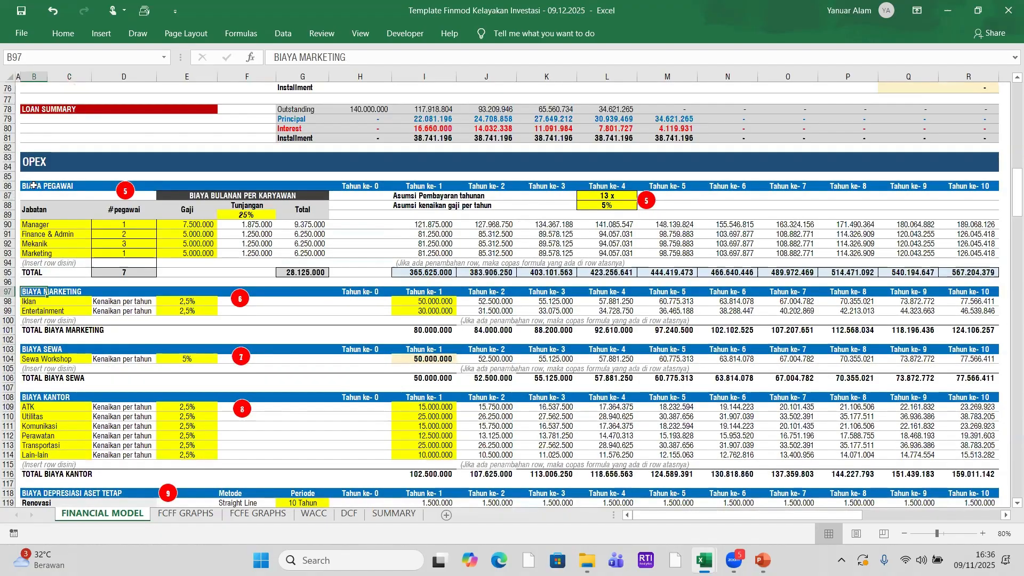
# - Examine the Jabatan, # pegawai and Gaji inputs of the employees in BIAYA PEGAWAI
pyautogui.click(32, 184)
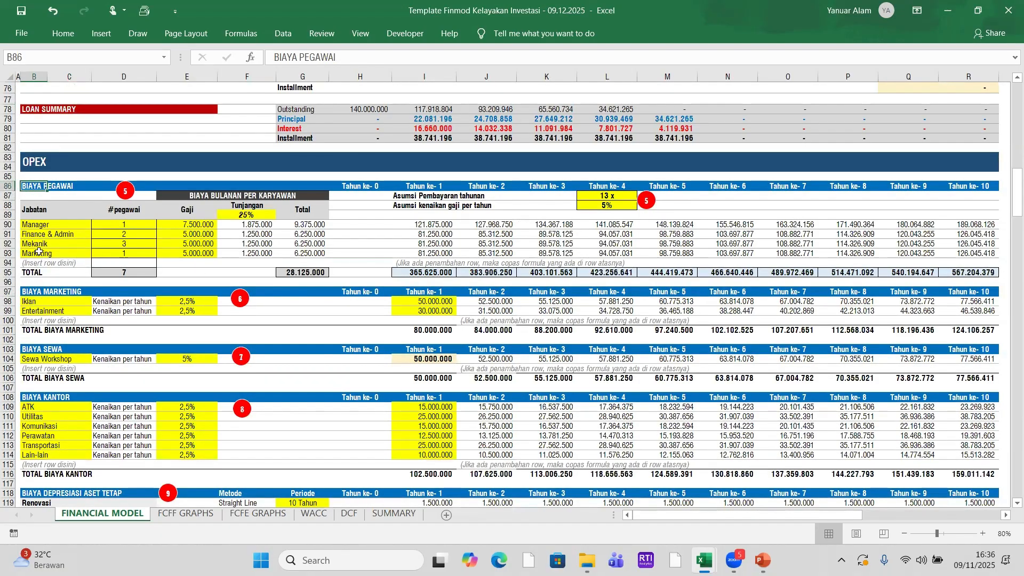
pyautogui.click(48, 225)
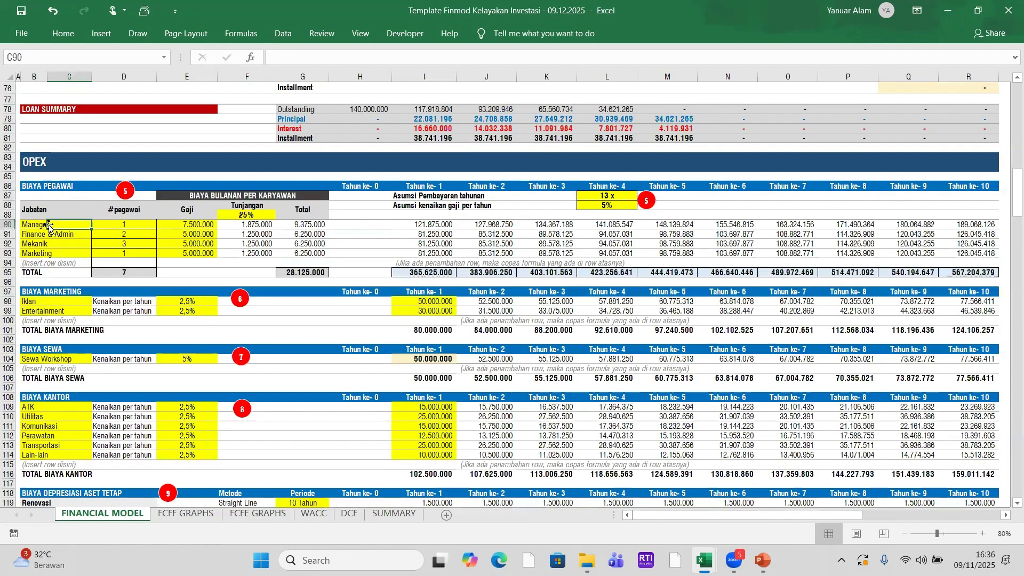
pyautogui.click(30, 225)
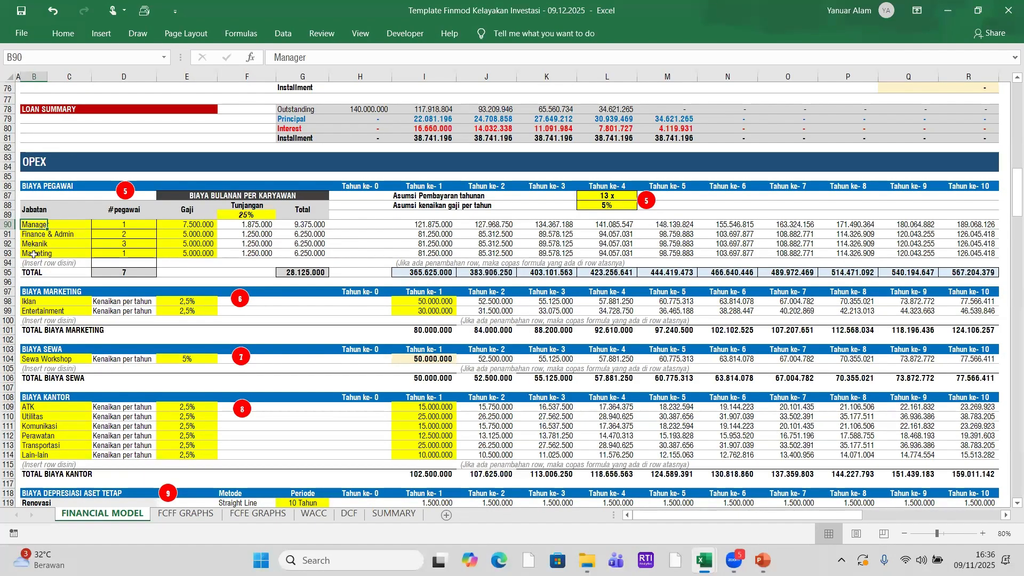
pyautogui.click(127, 237)
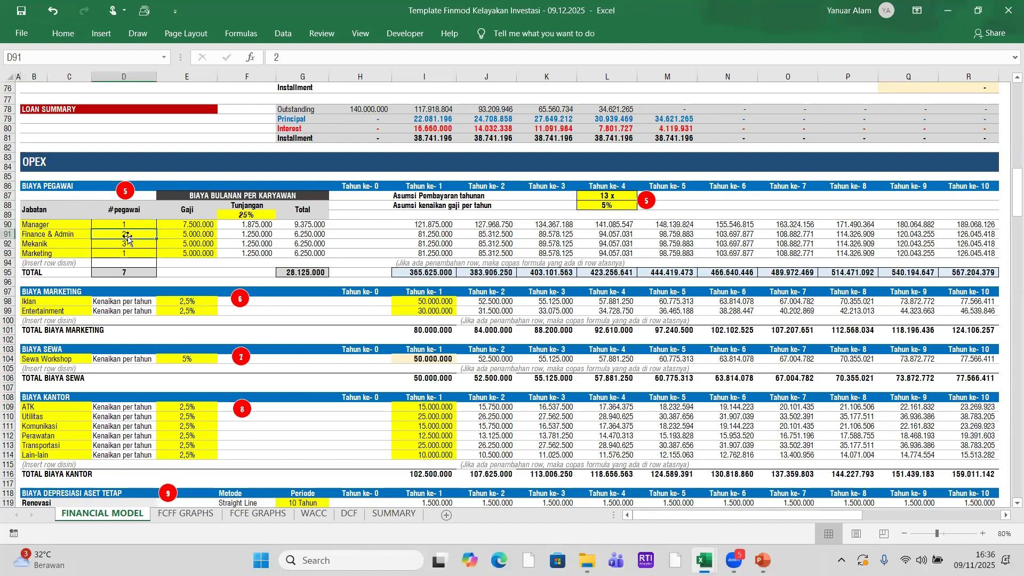
pyautogui.click(196, 236)
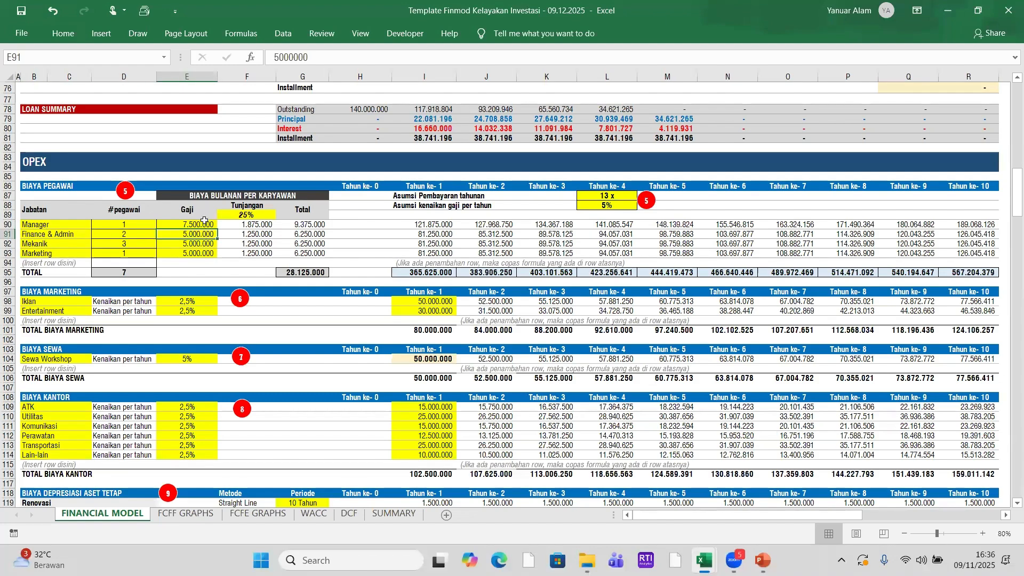
pyautogui.click(203, 224)
pyautogui.click(197, 253)
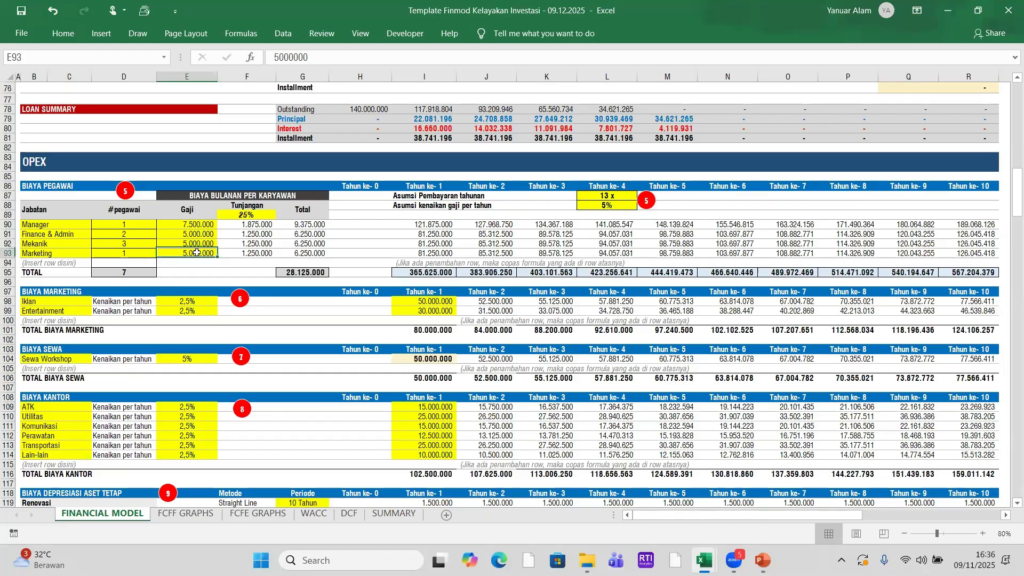
# - Examine the Tunjangan, yearly payment and salary increase assumptions in BIAYA PEGAWAI and the Tahun ke- 1 cost formulas
pyautogui.click(235, 216)
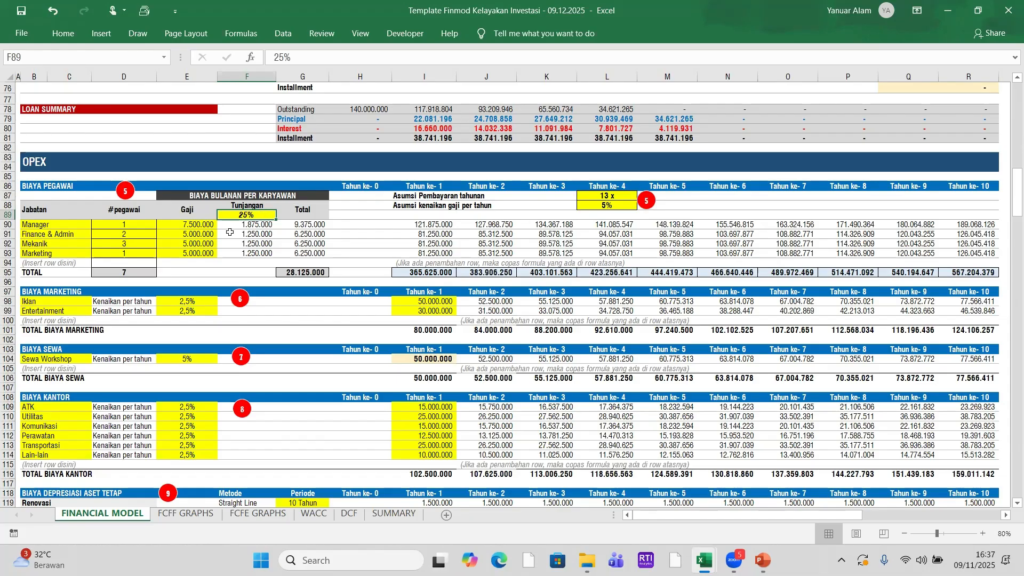
pyautogui.click(612, 196)
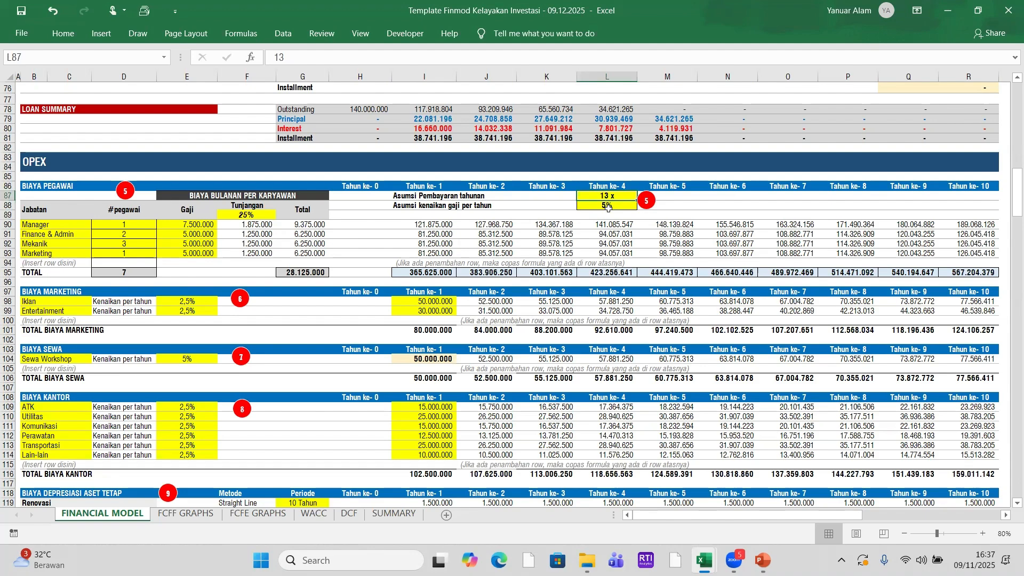
pyautogui.click(608, 208)
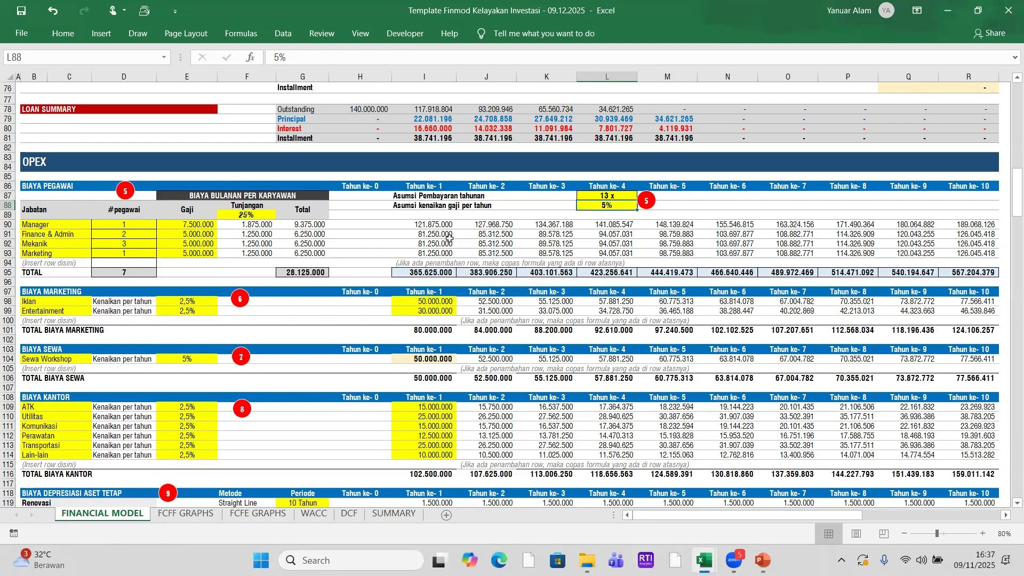
pyautogui.click(430, 222)
pyautogui.click(427, 234)
pyautogui.click(431, 254)
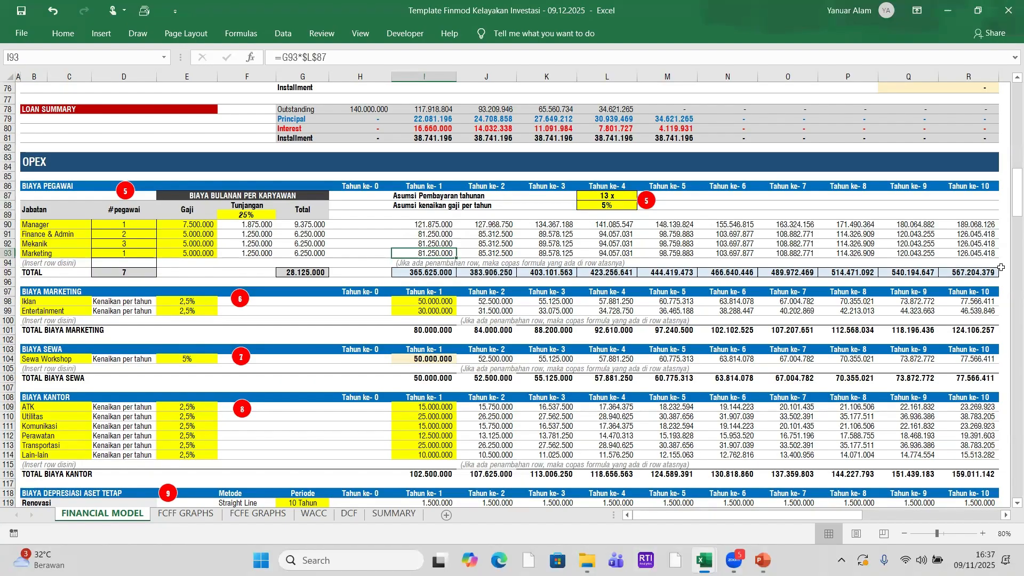
# - Insert a new row below Marketing in BIAYA PEGAWAI, above the "(Insert row disini)" row
pyautogui.moveTo(832, 516)
pyautogui.mouseDown()
pyautogui.moveTo(849, 516)
pyautogui.moveTo(814, 514)
pyautogui.mouseUp()
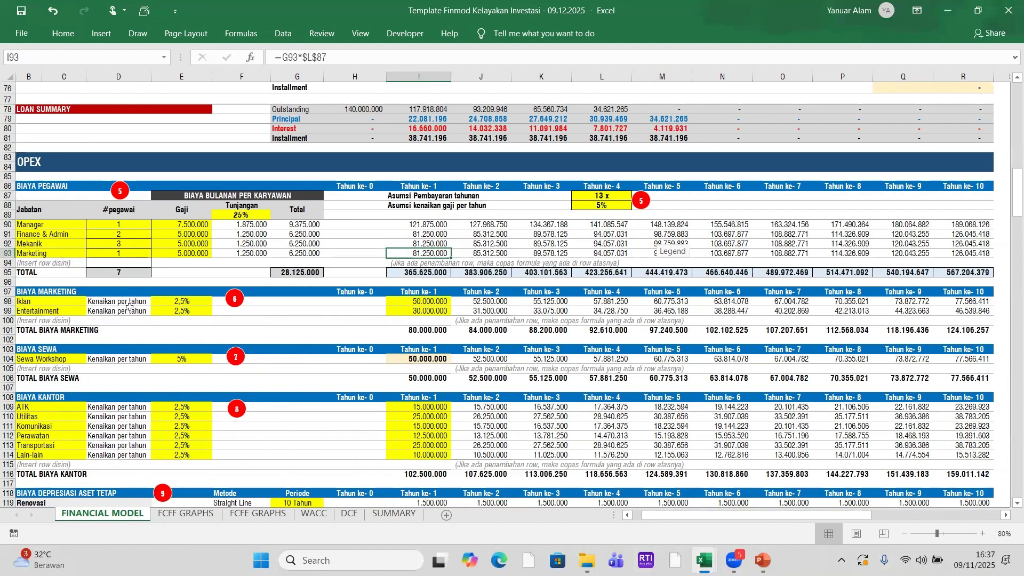
pyautogui.click(10, 263)
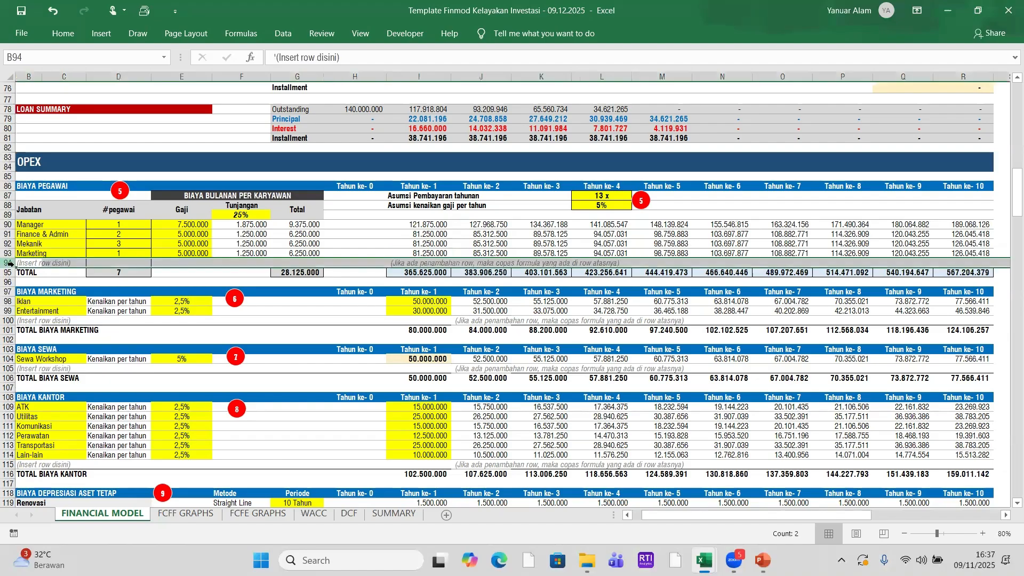
pyautogui.rightClick(10, 263)
pyautogui.click(45, 361)
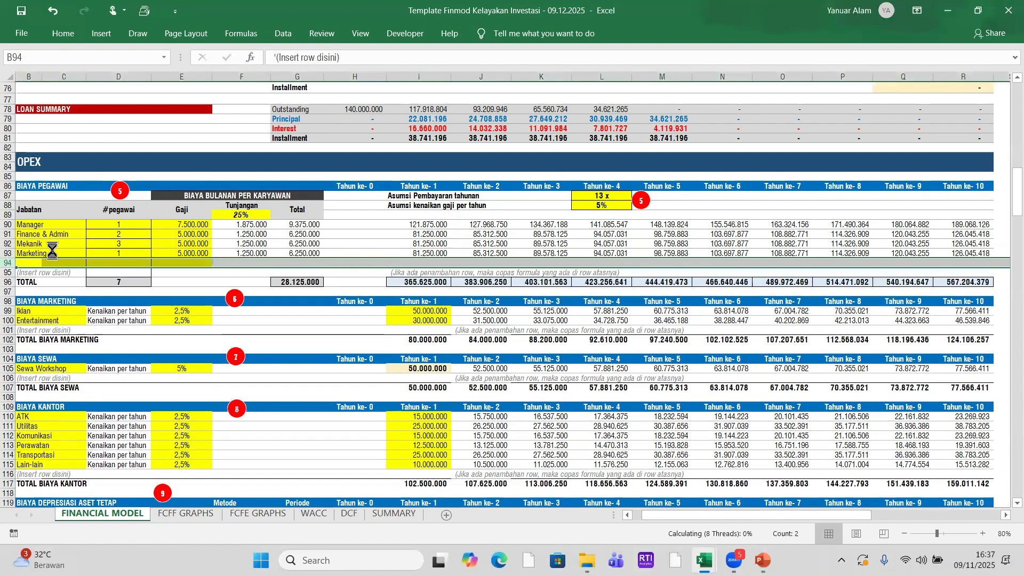
# - Fill the Marketing row's Tahun ke- 1 to Tahun ke- 10 cost formulas down into the new BIAYA PEGAWAI row
pyautogui.click(436, 254)
pyautogui.moveTo(435, 254); pyautogui.dragTo(857, 267)
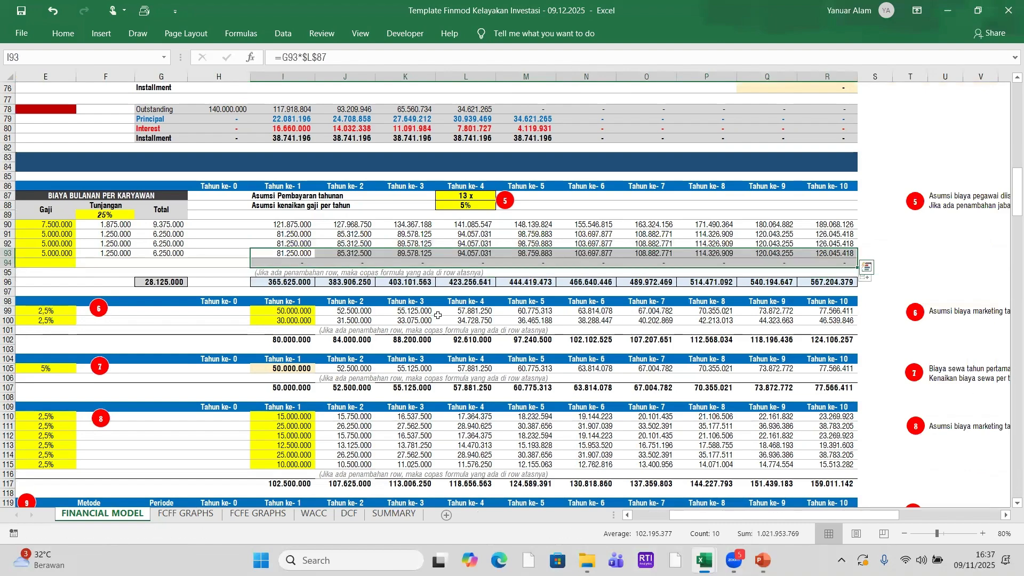
pyautogui.click(526, 244)
pyautogui.moveTo(706, 515); pyautogui.dragTo(612, 515)
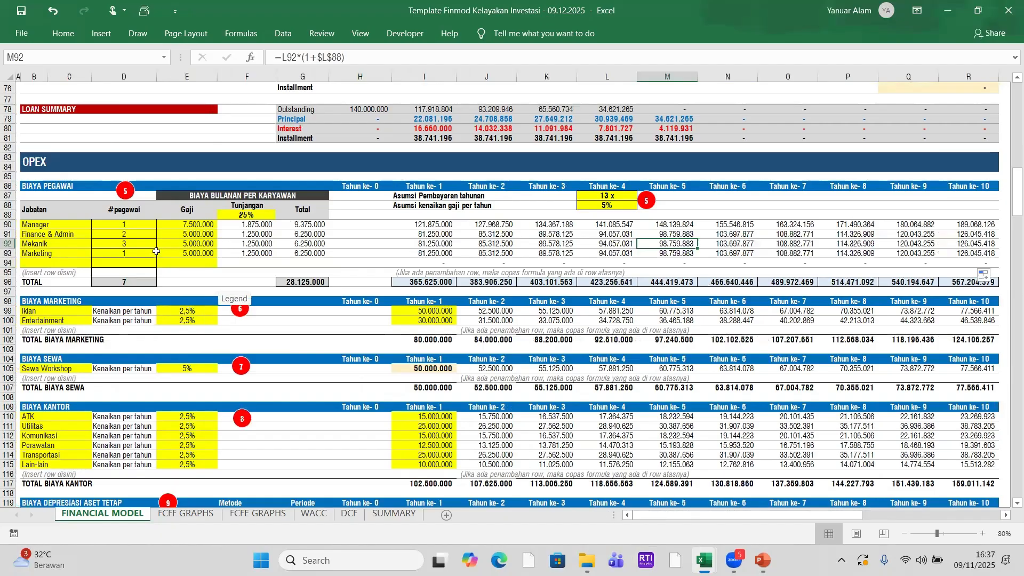
# - Fill the Marketing row's Gaji, Tunjangan and Total down into the new BIAYA PEGAWAI row and clear the copied cells again
pyautogui.moveTo(211, 254); pyautogui.dragTo(328, 270)
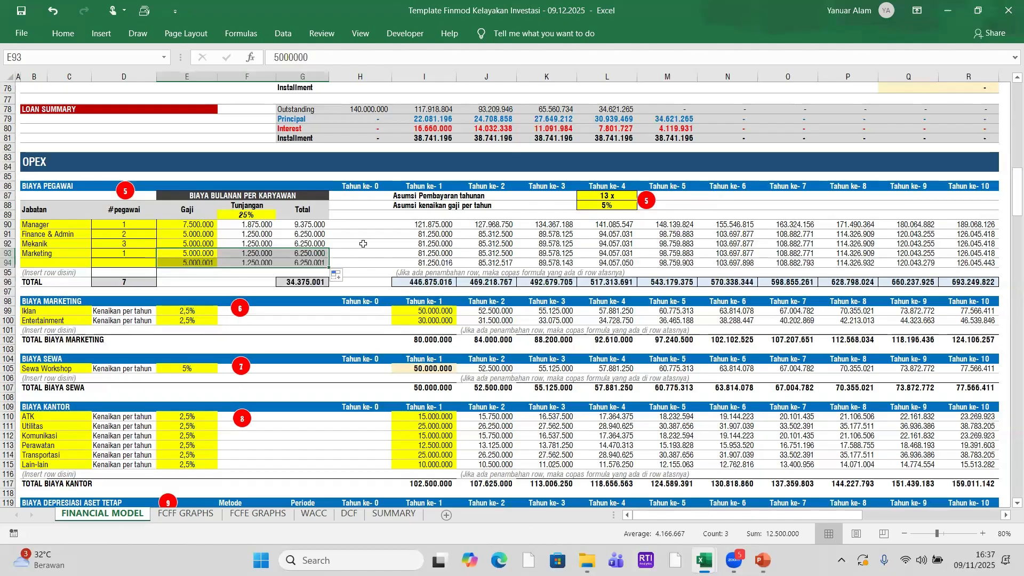
pyautogui.click(361, 244)
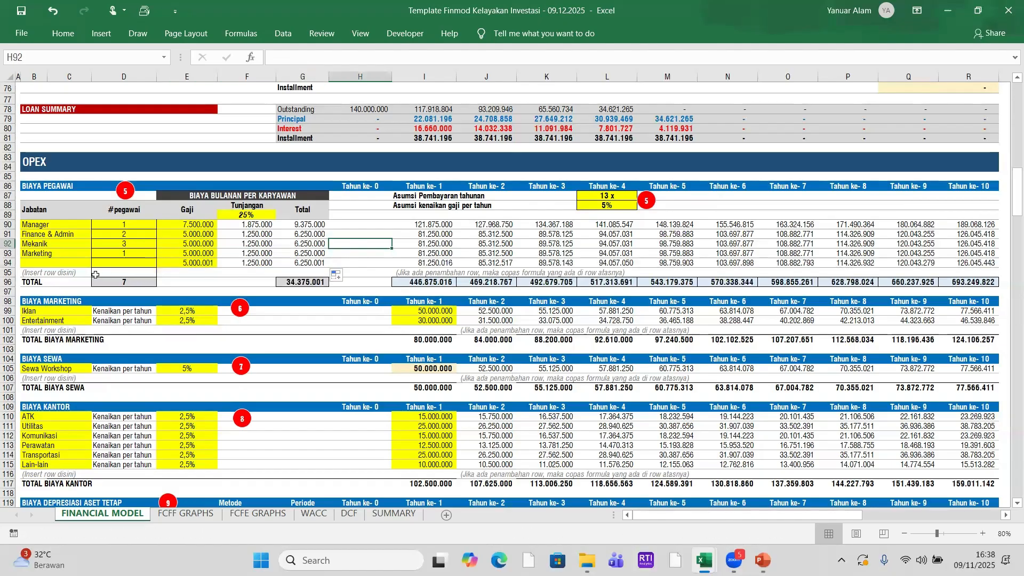
pyautogui.moveTo(185, 263); pyautogui.dragTo(295, 262)
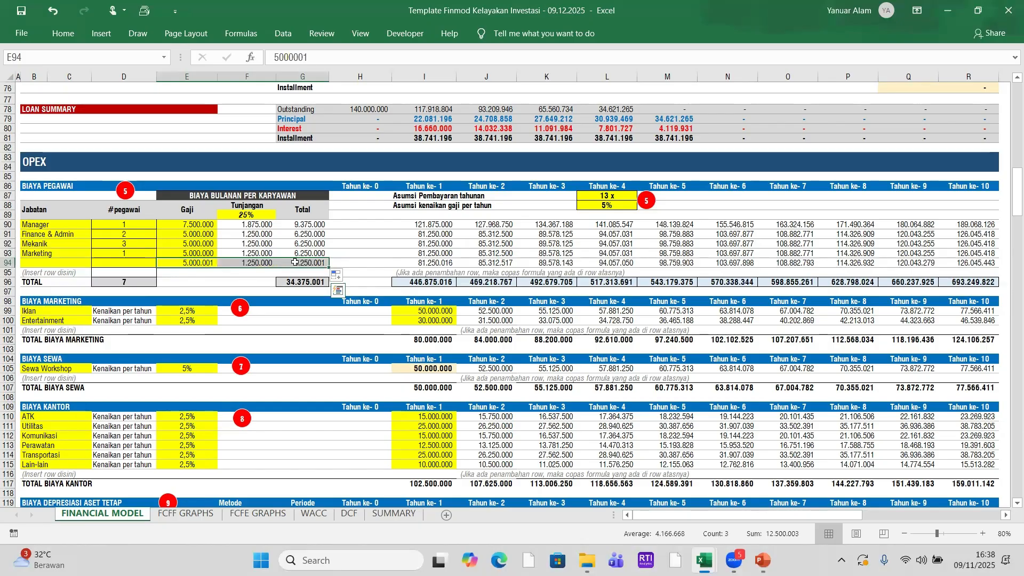
pyautogui.rightClick(296, 263)
pyautogui.click(347, 388)
pyautogui.click(302, 359)
# - Examine the Iklan and Entertainment items and their Tahun ke- 1 cost inputs in BIAYA MARKETING
pyautogui.scroll(-4, 287, 449)
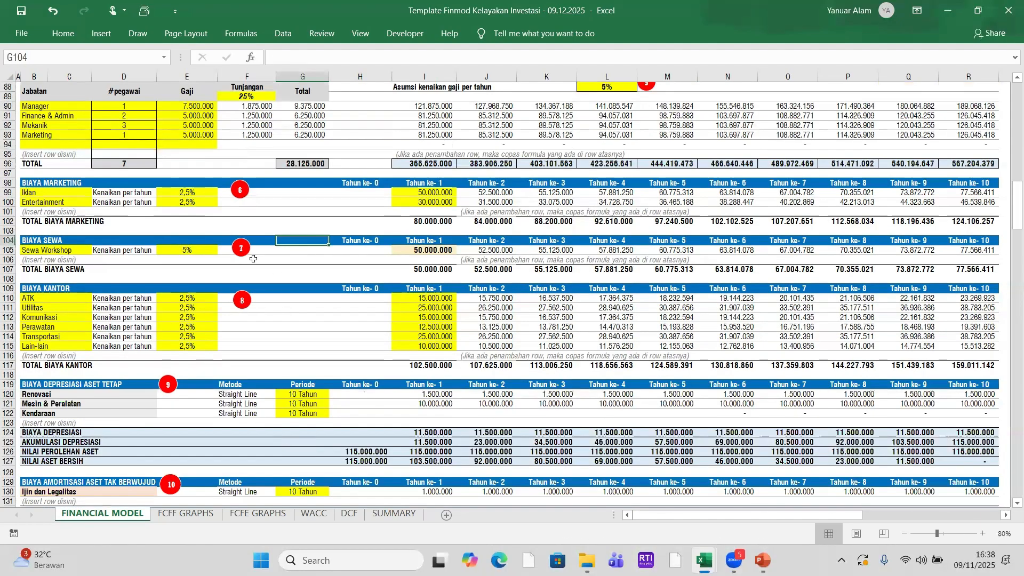
pyautogui.click(32, 182)
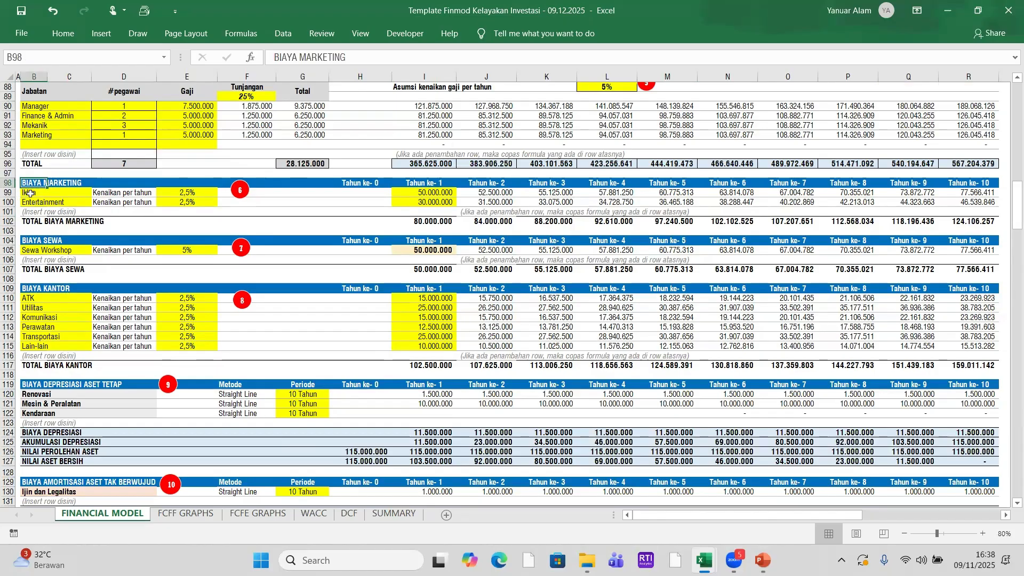
pyautogui.click(25, 192)
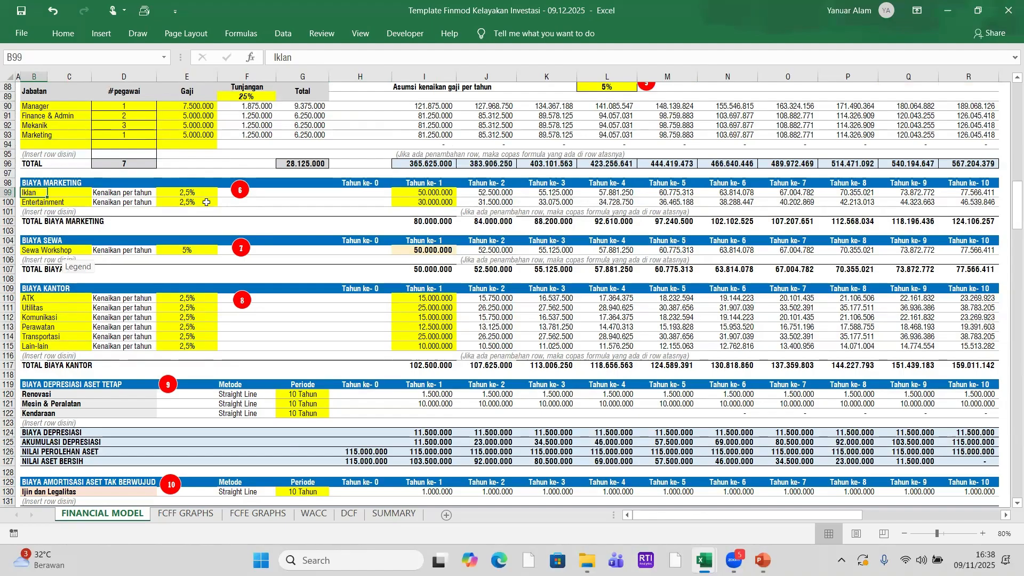
pyautogui.click(422, 193)
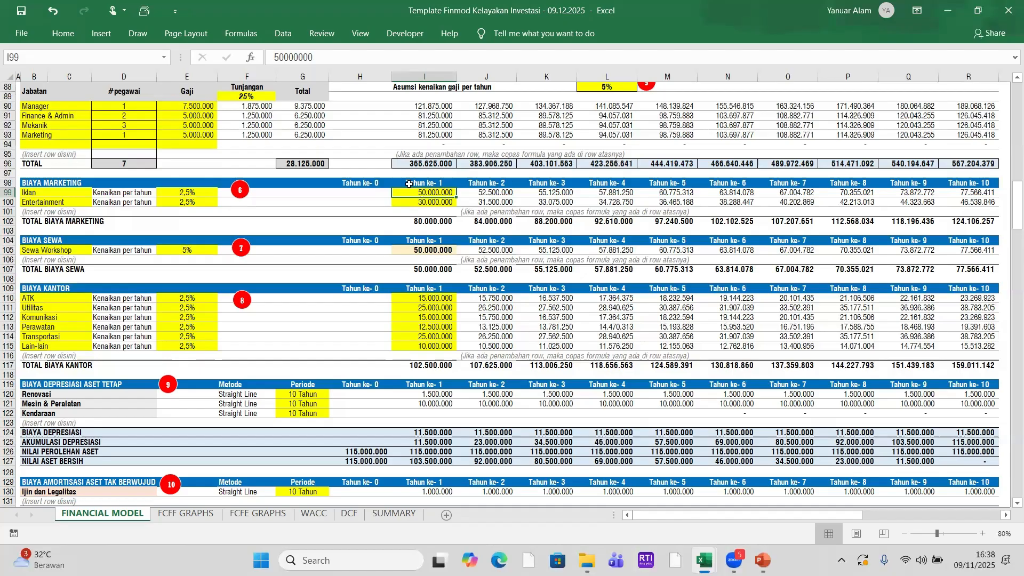
pyautogui.click(430, 203)
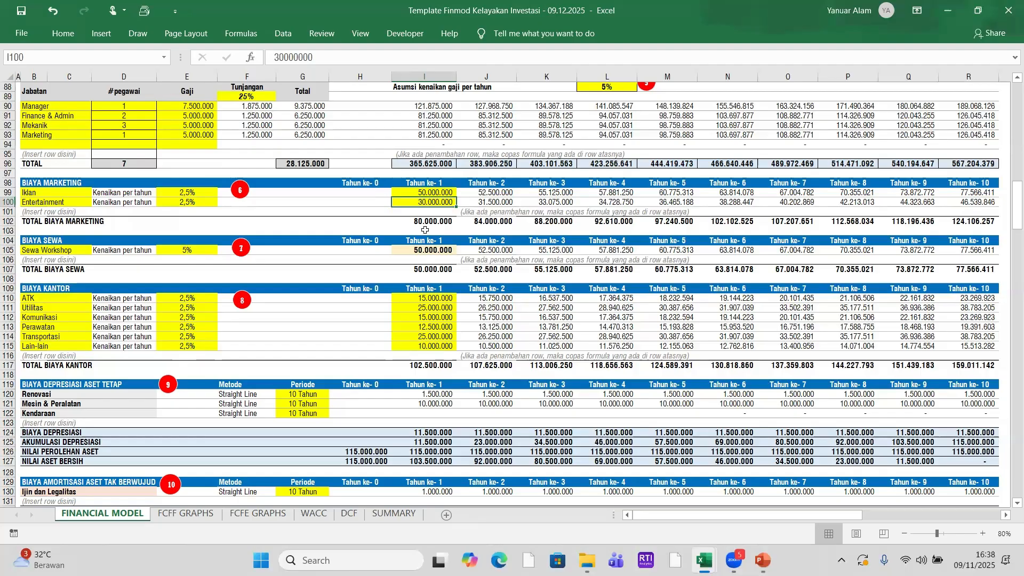
# - Set the Tahun ke- 1 costs in BIAYA MARKETING to 30000000 for Iklan and 50000000 for Entertainment
pyautogui.click(426, 192)
pyautogui.write('3000')
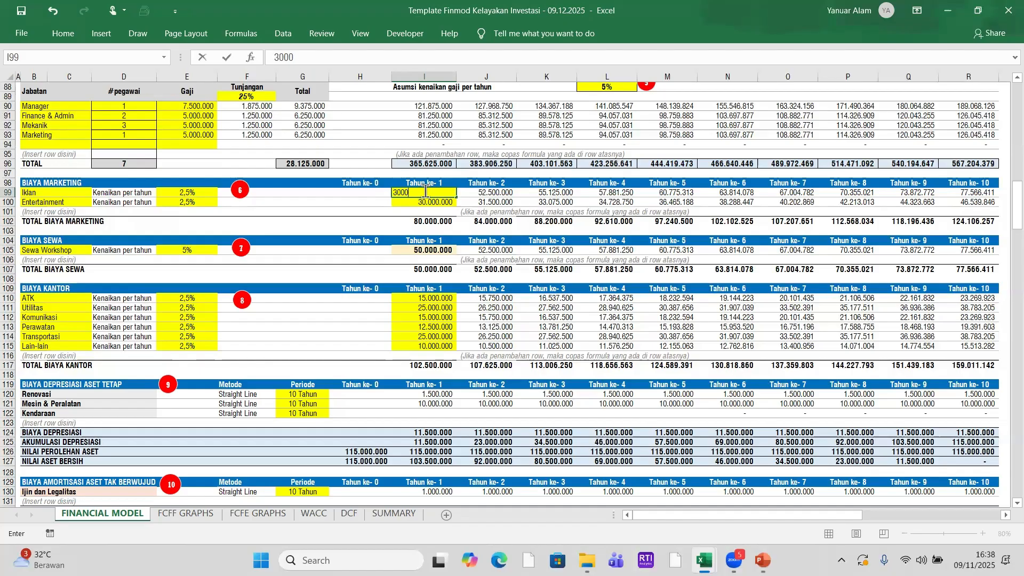
pyautogui.write('0000')
pyautogui.press('Return')
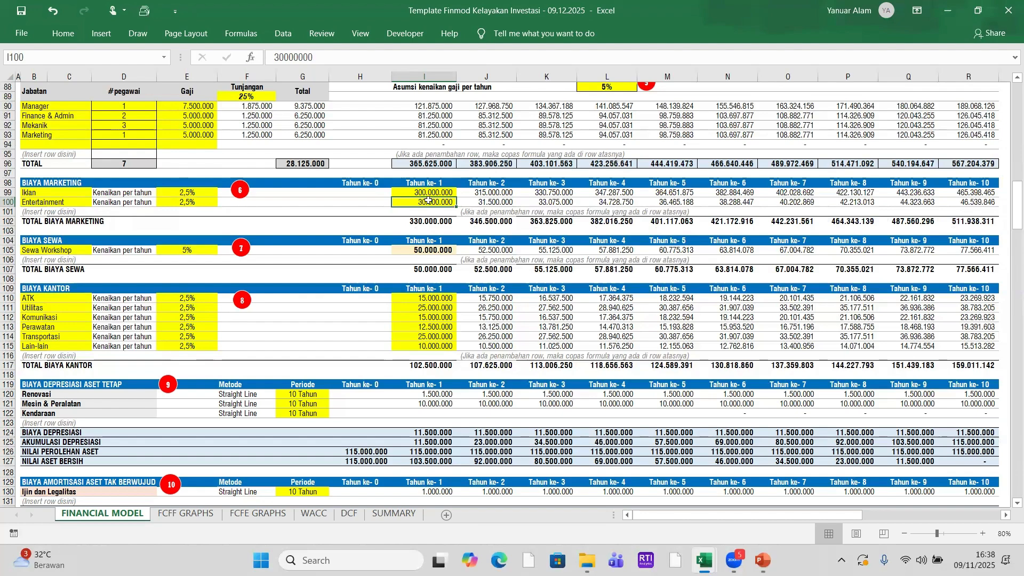
pyautogui.click(428, 191)
pyautogui.click(375, 57)
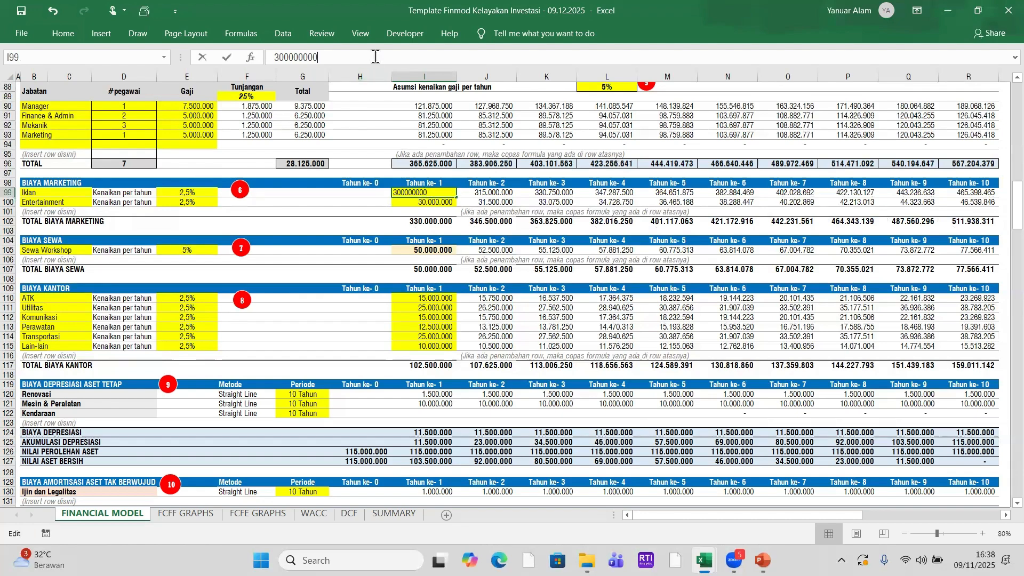
pyautogui.press('Return')
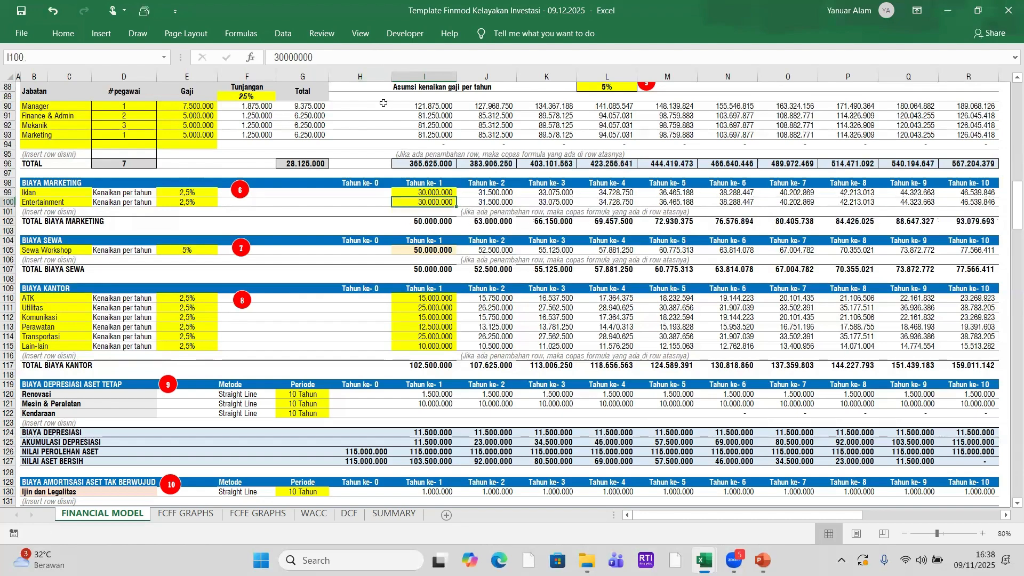
pyautogui.write('50000000')
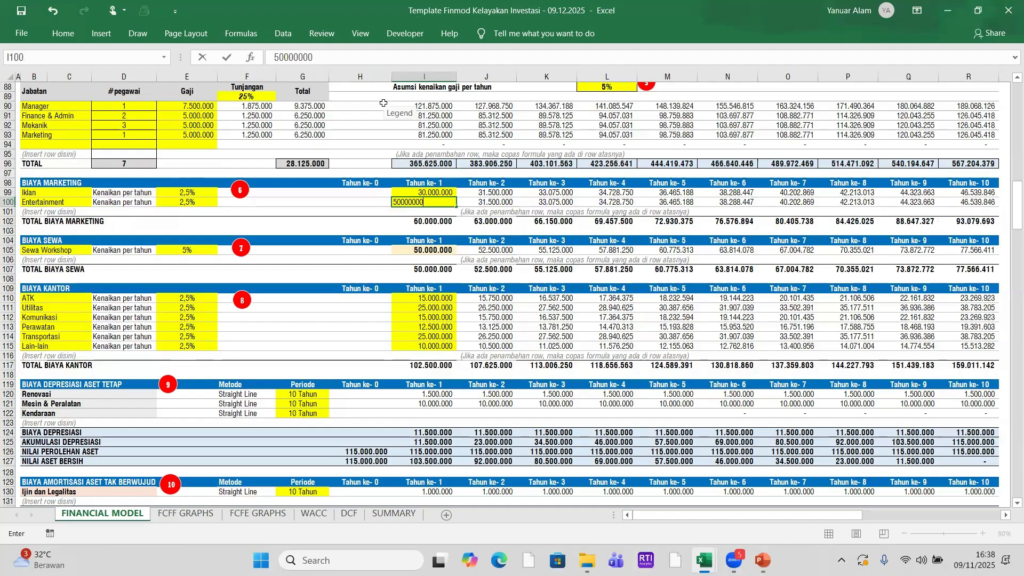
pyautogui.press('Return')
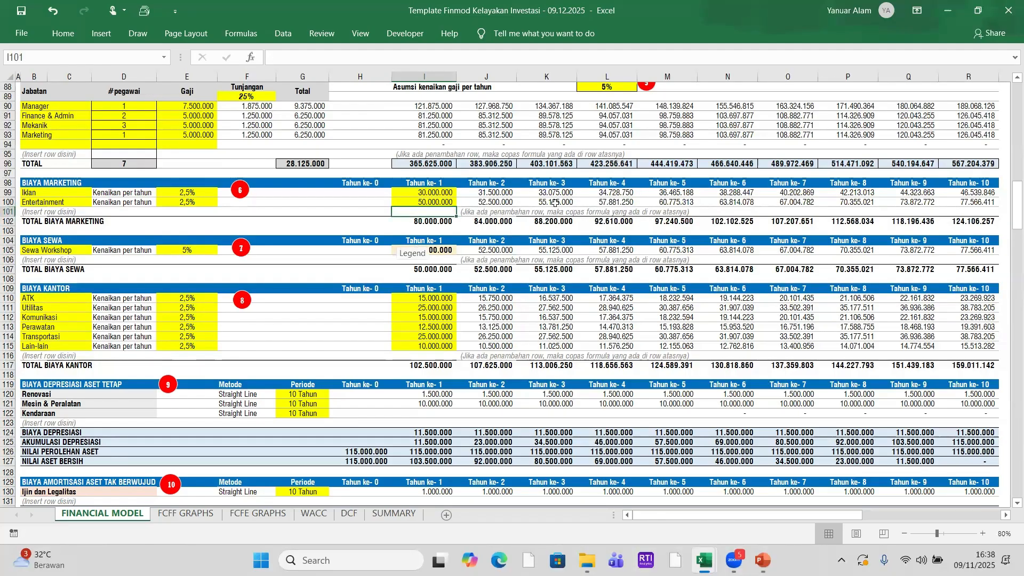
# - Examine the Kenaikan per tahun rates of Iklan and Entertainment in BIAYA MARKETING
pyautogui.click(174, 193)
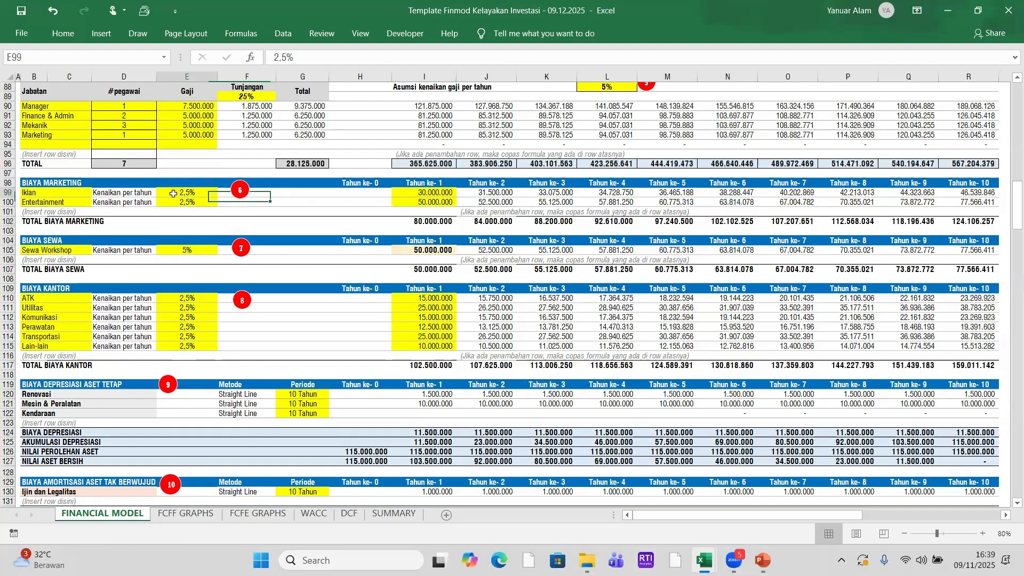
pyautogui.click(177, 203)
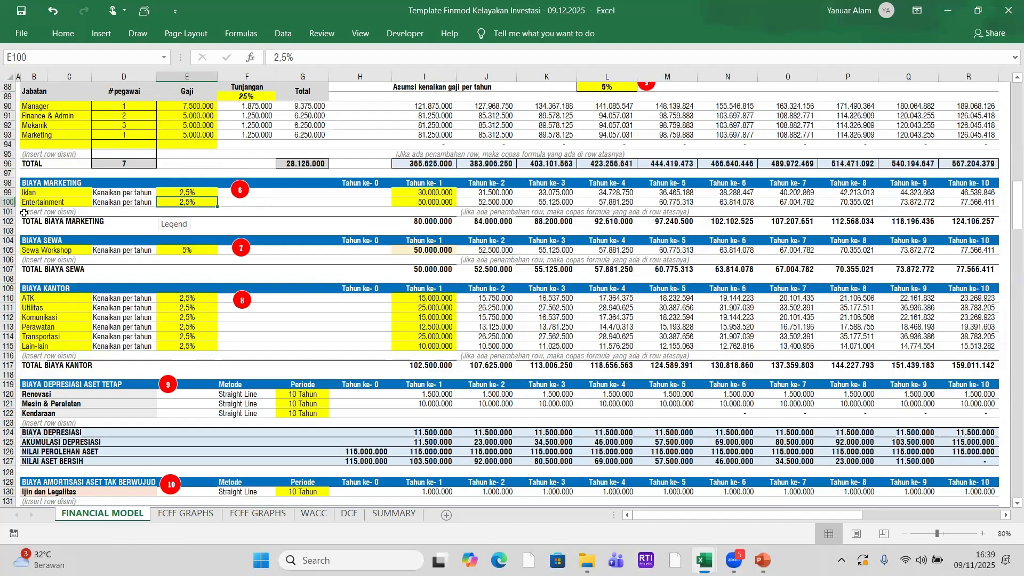
pyautogui.scroll(-1, 342, 420)
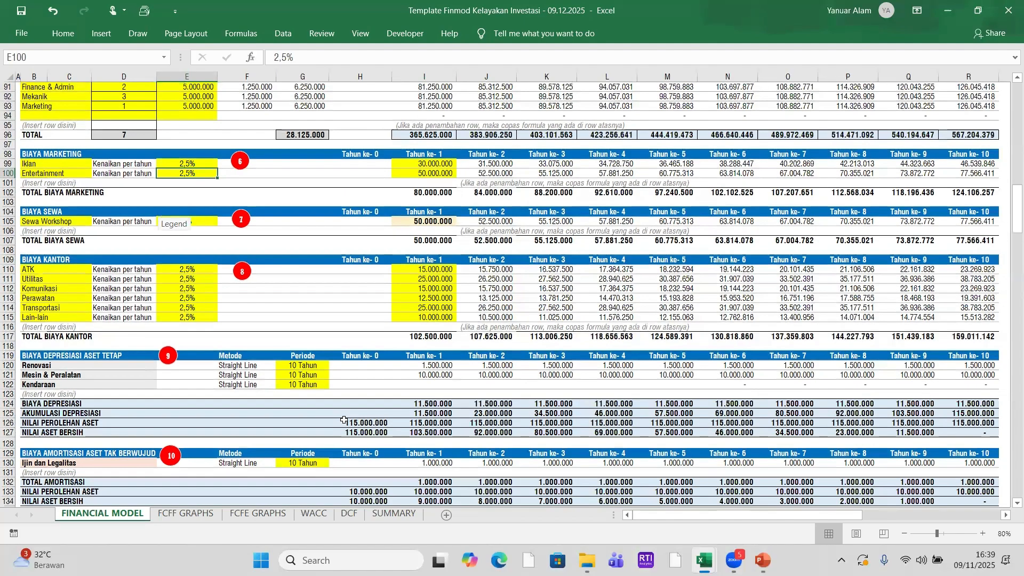
pyautogui.scroll(-1, 349, 419)
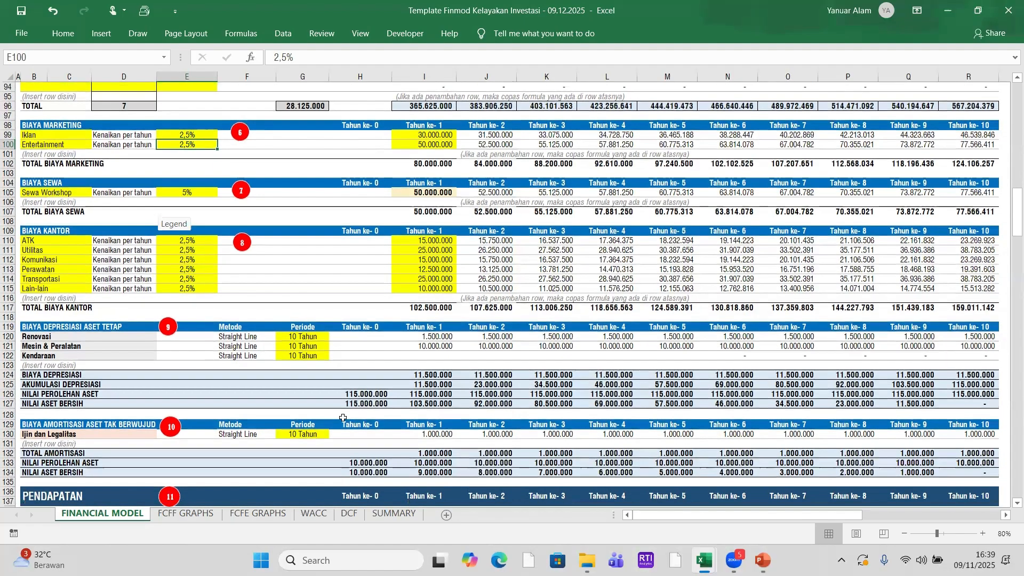
# - Trace the Tahun ke- 1 cost of Sewa Workshop in BIAYA SEWA back to its source row in the INVESTASI table
pyautogui.click(31, 192)
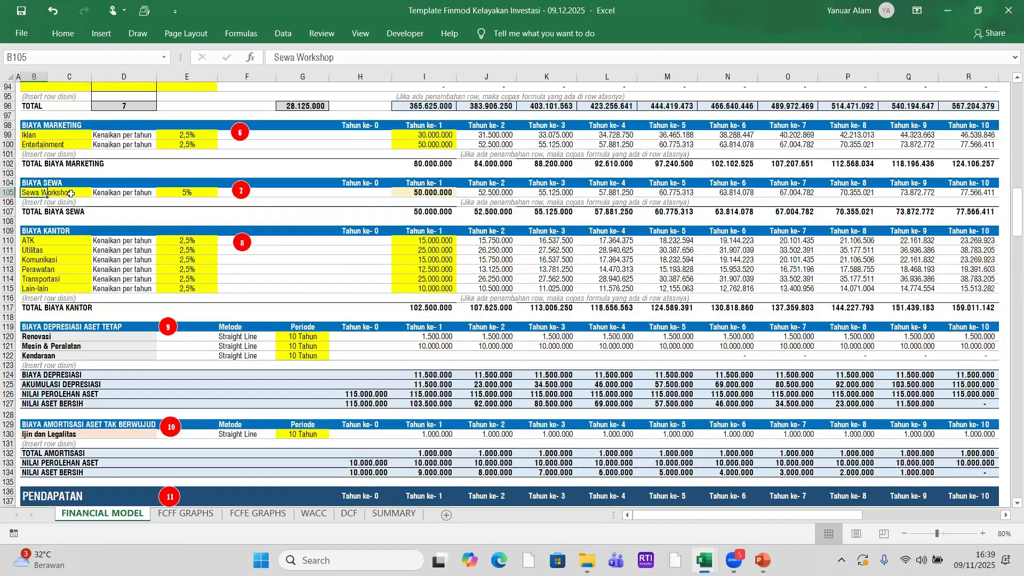
pyautogui.click(435, 193)
pyautogui.scroll(3, 420, 259)
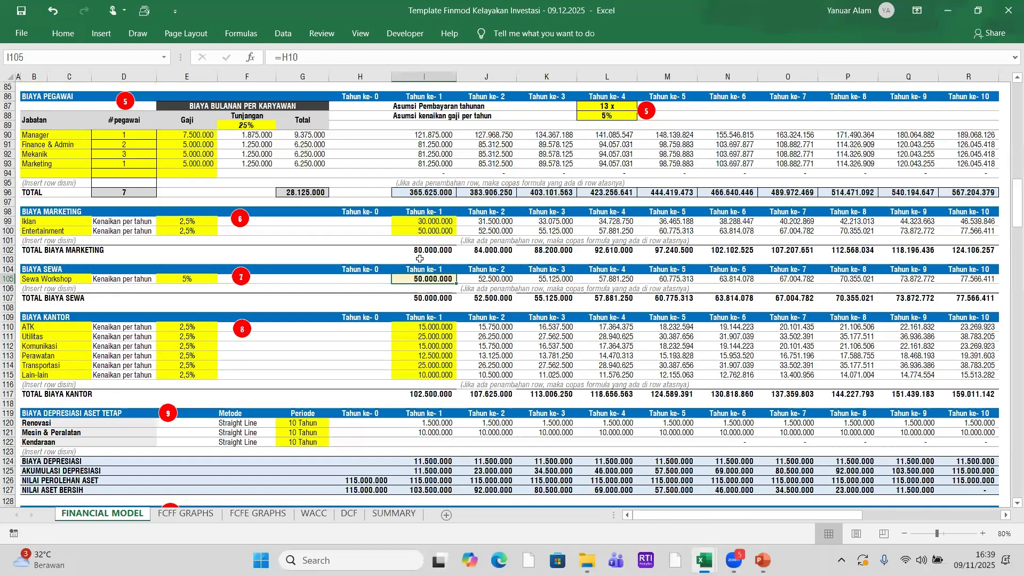
pyautogui.scroll(11, 279, 172)
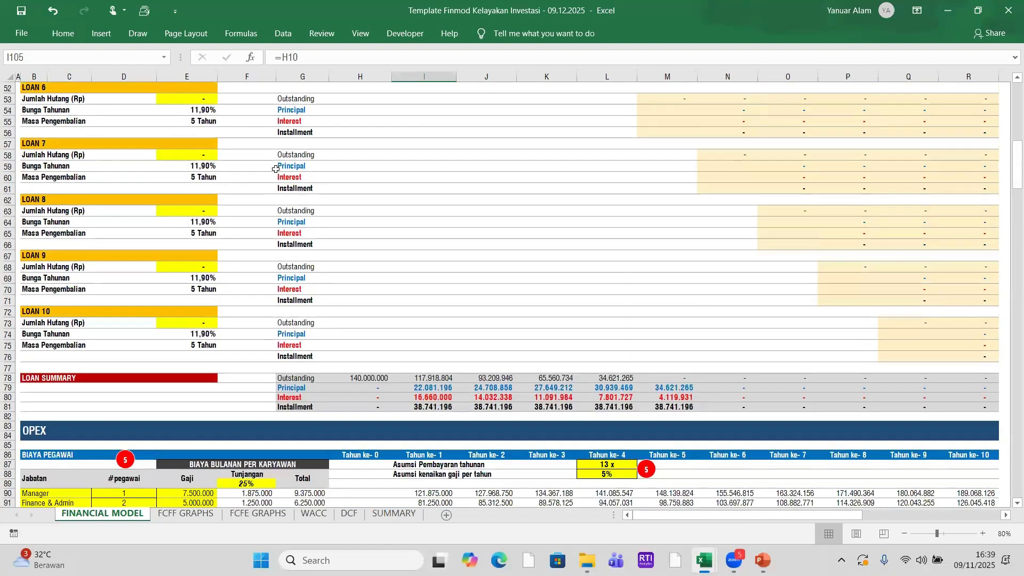
pyautogui.scroll(17, 278, 172)
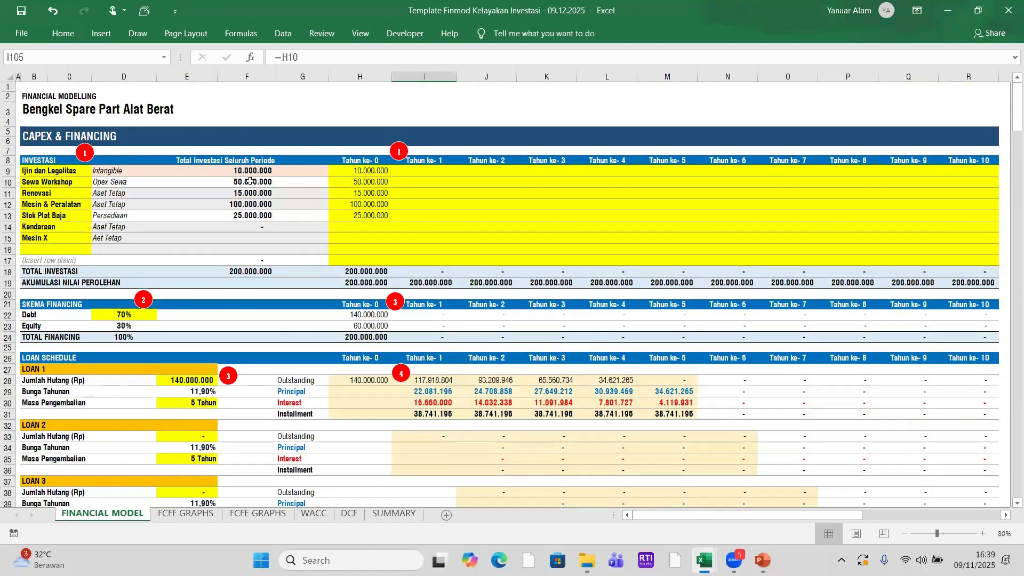
pyautogui.click(250, 181)
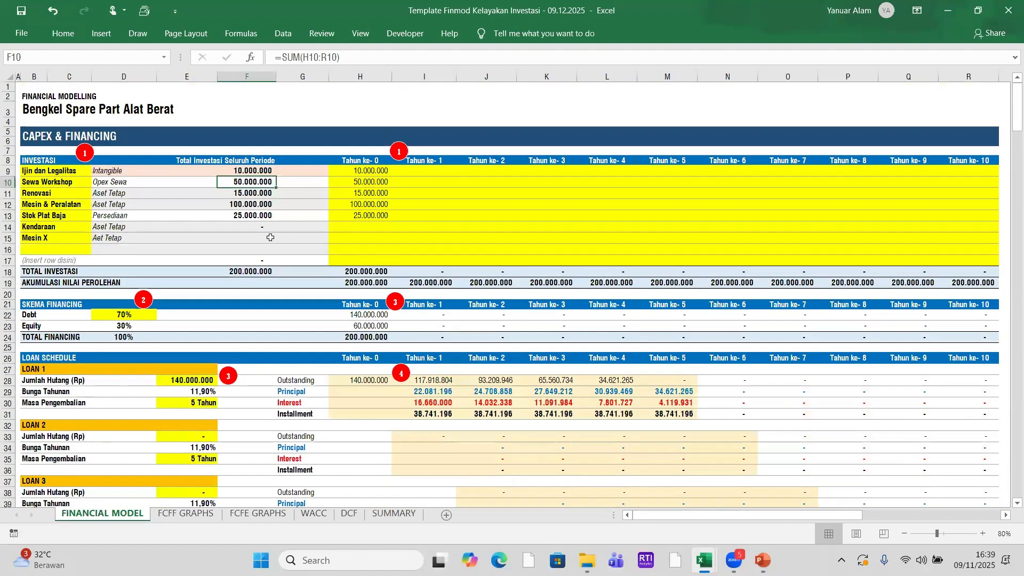
# - Examine the Tahun ke- 1 and Tahun ke- 2 formulas and the Kenaikan per tahun rate of Sewa Workshop in BIAYA SEWA
pyautogui.scroll(-20, 270, 238)
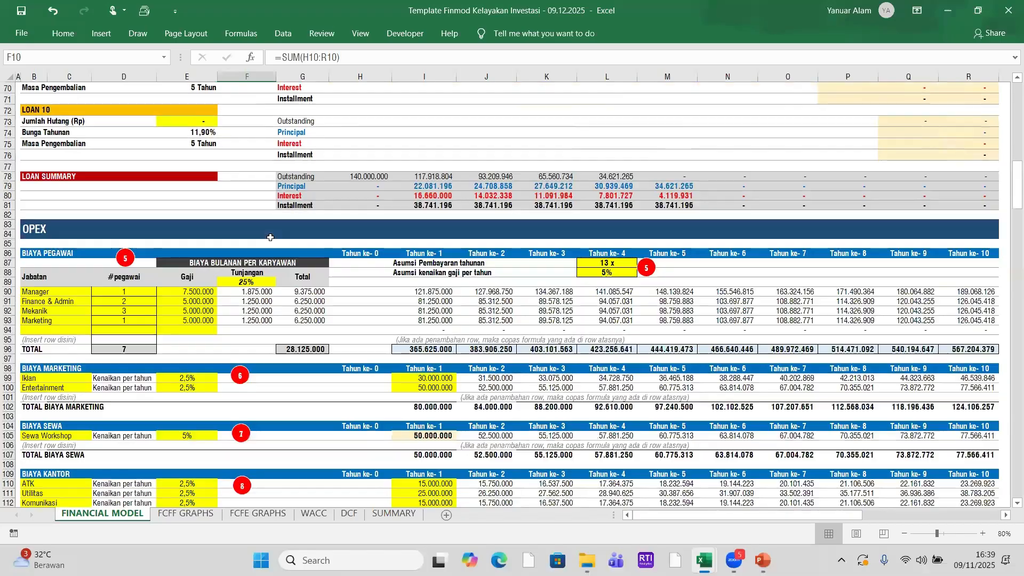
pyautogui.scroll(-2, 271, 238)
pyautogui.scroll(-2, 384, 318)
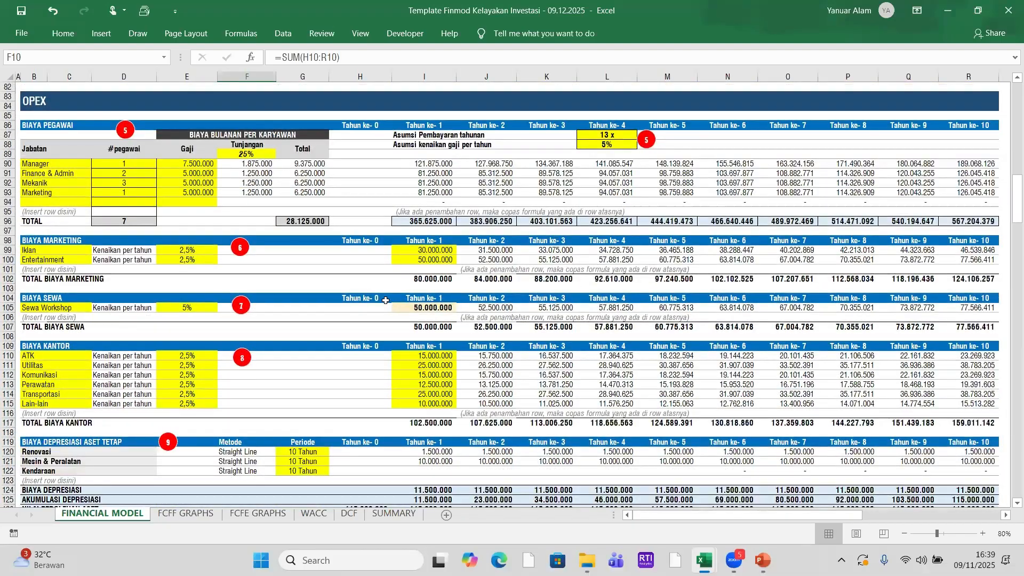
pyautogui.scroll(-5, 385, 300)
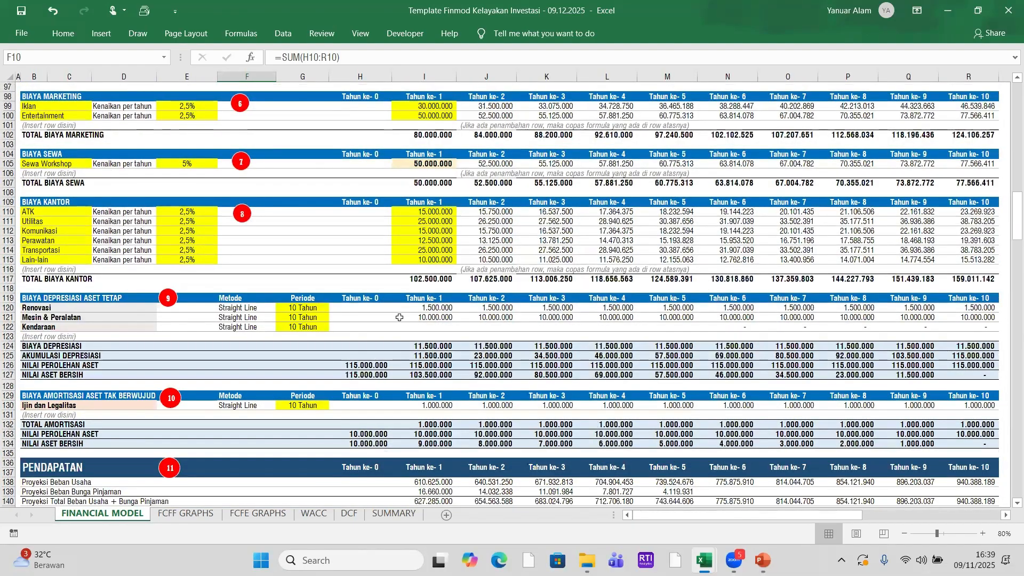
pyautogui.scroll(-2, 399, 318)
pyautogui.scroll(8, 417, 336)
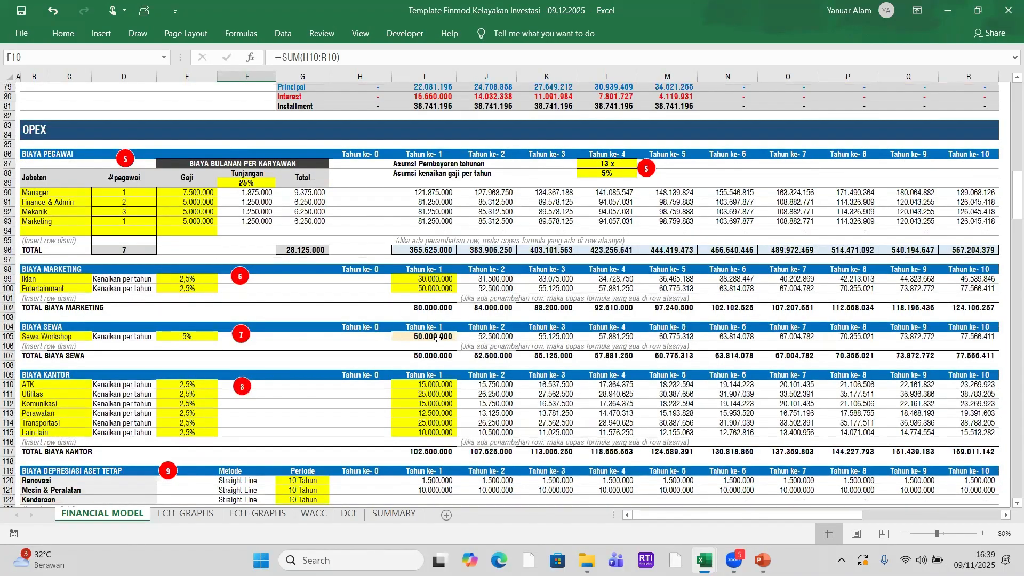
pyautogui.click(437, 339)
pyautogui.click(502, 338)
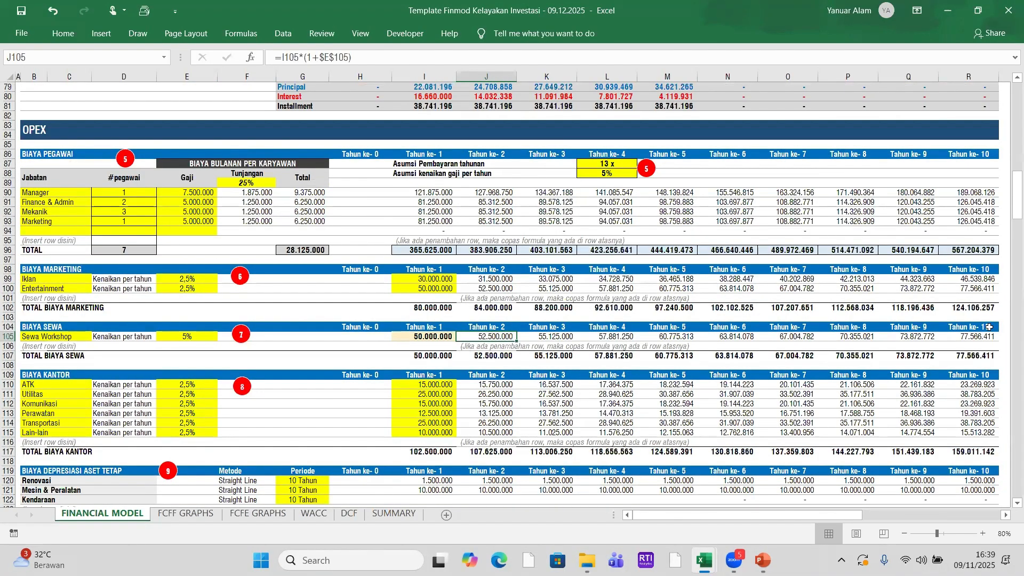
pyautogui.click(170, 335)
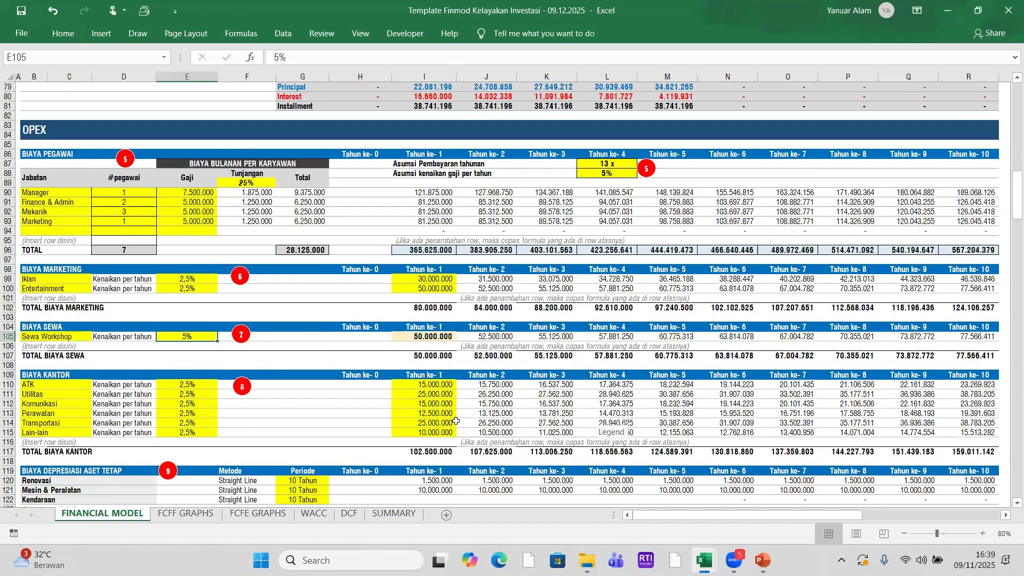
# - Examine the BIAYA KANTOR items from ATK to Lain-lain, with their Kenaikan per tahun rates and Tahun ke- 1 cost inputs
pyautogui.scroll(-1, 457, 422)
pyautogui.scroll(-2, 456, 421)
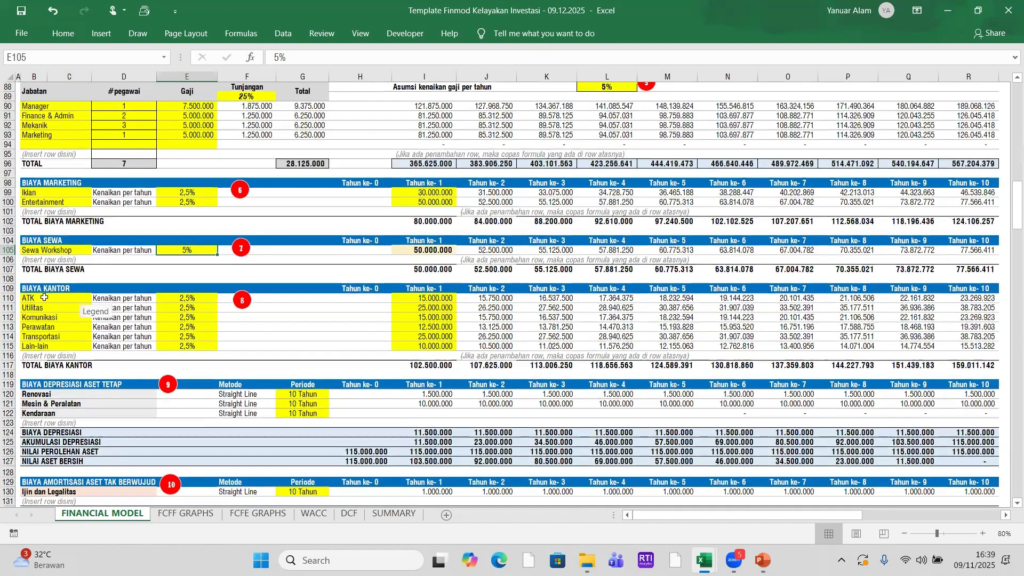
pyautogui.click(45, 298)
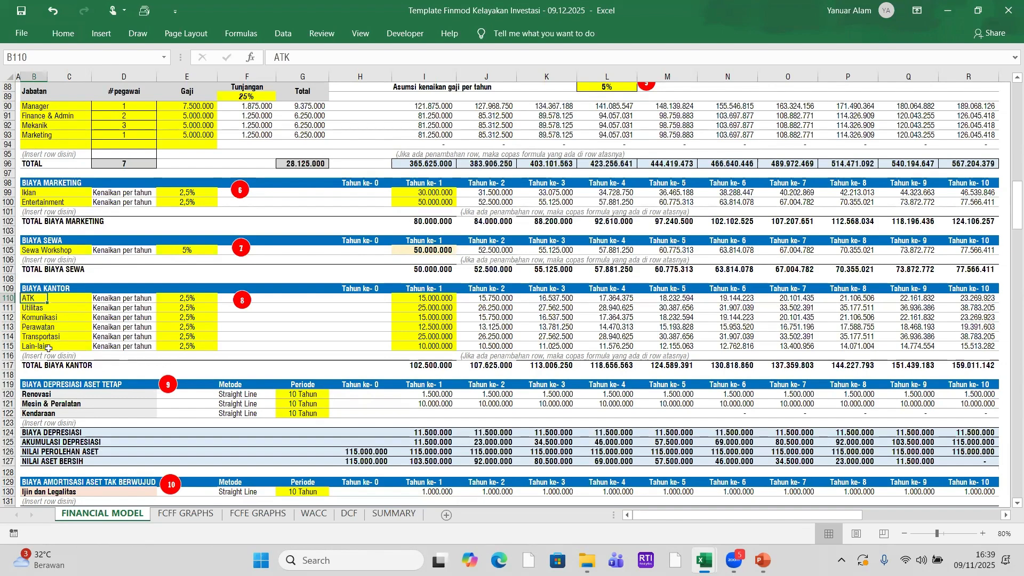
pyautogui.click(191, 298)
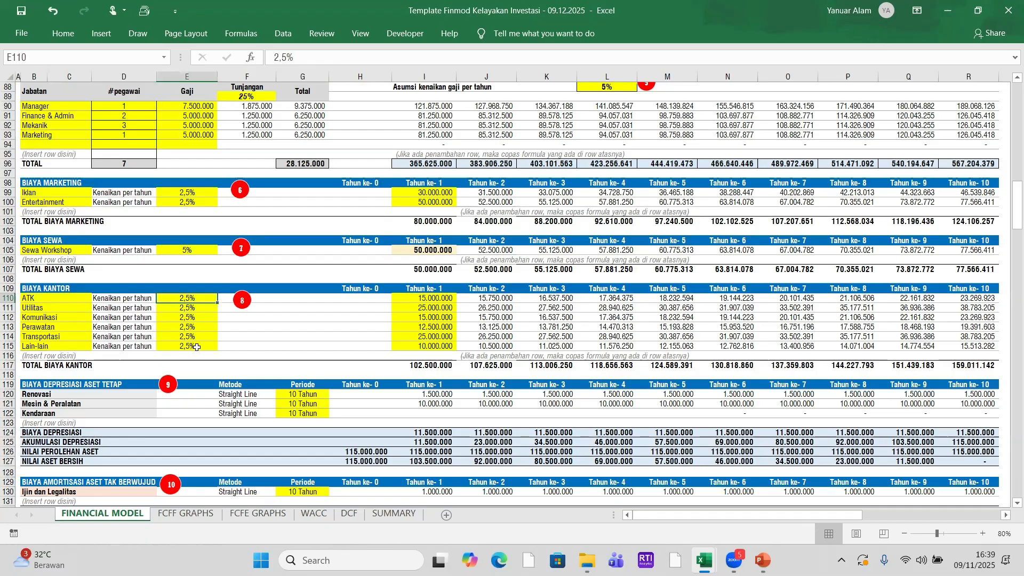
pyautogui.moveTo(424, 297); pyautogui.dragTo(426, 350)
pyautogui.click(432, 326)
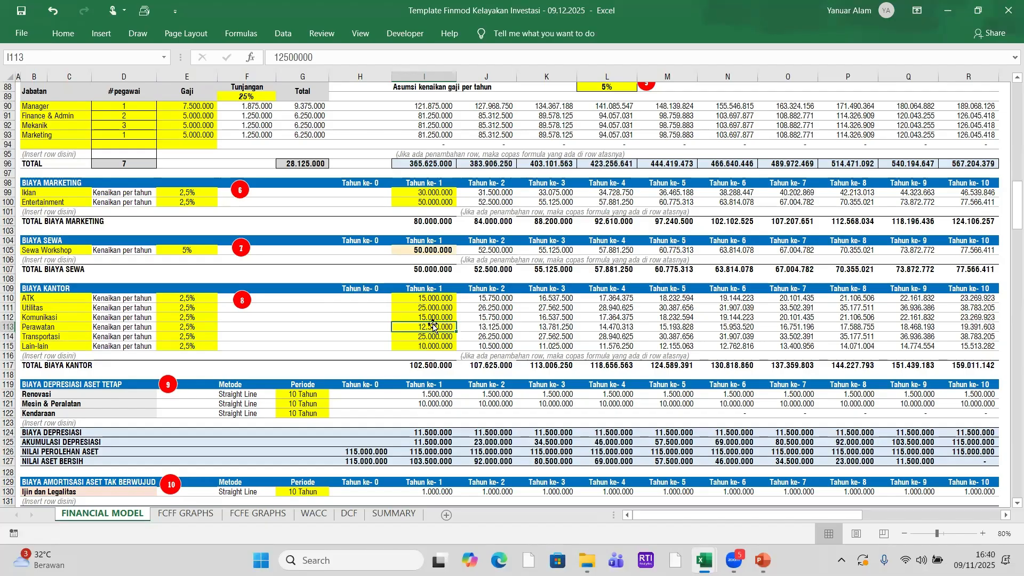
pyautogui.click(434, 298)
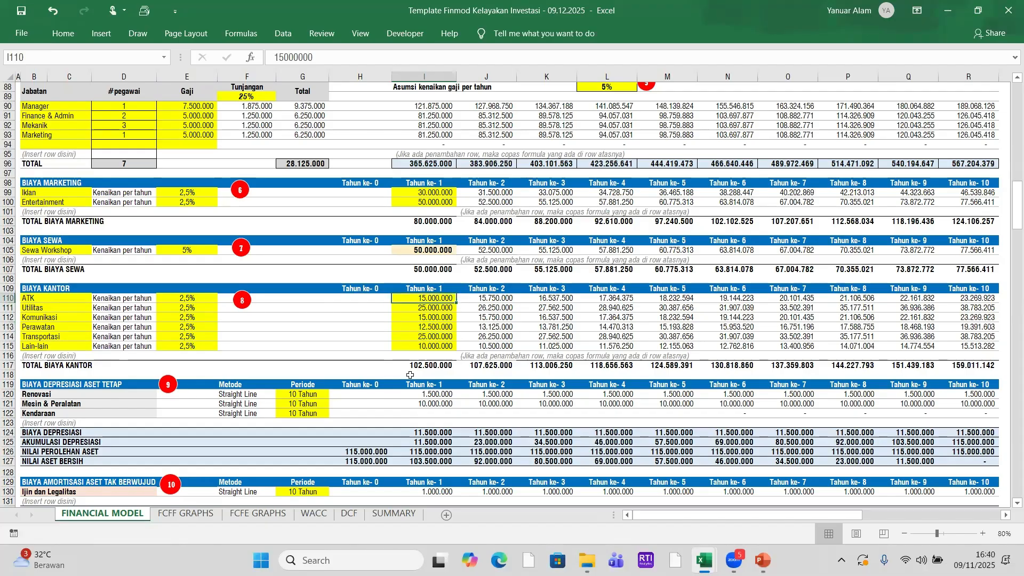
pyautogui.click(446, 308)
pyautogui.click(441, 317)
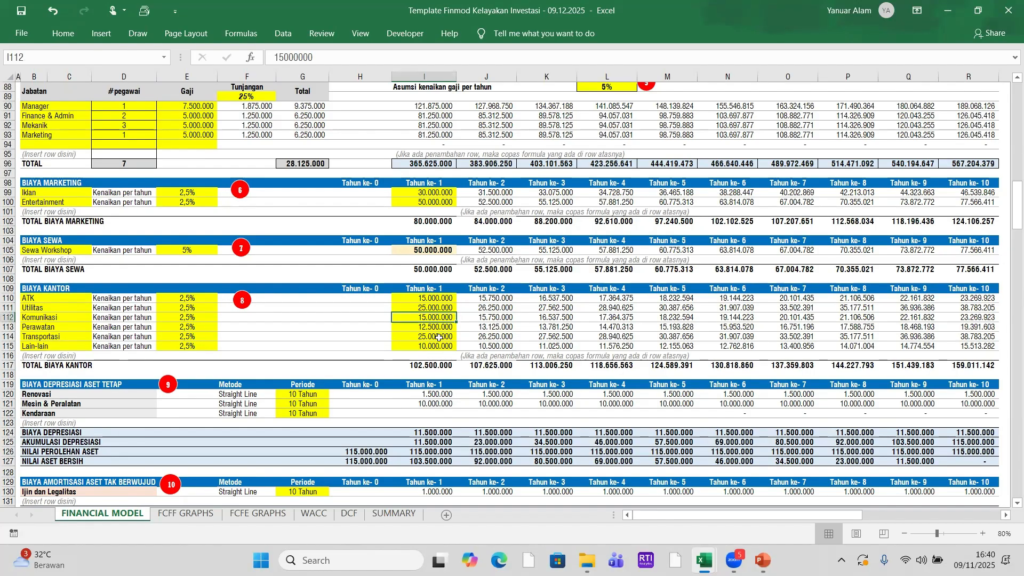
# - Examine the Tahun ke- 1 cost of Perawatan and the Kenaikan per tahun rate of ATK in BIAYA KANTOR
pyautogui.click(443, 330)
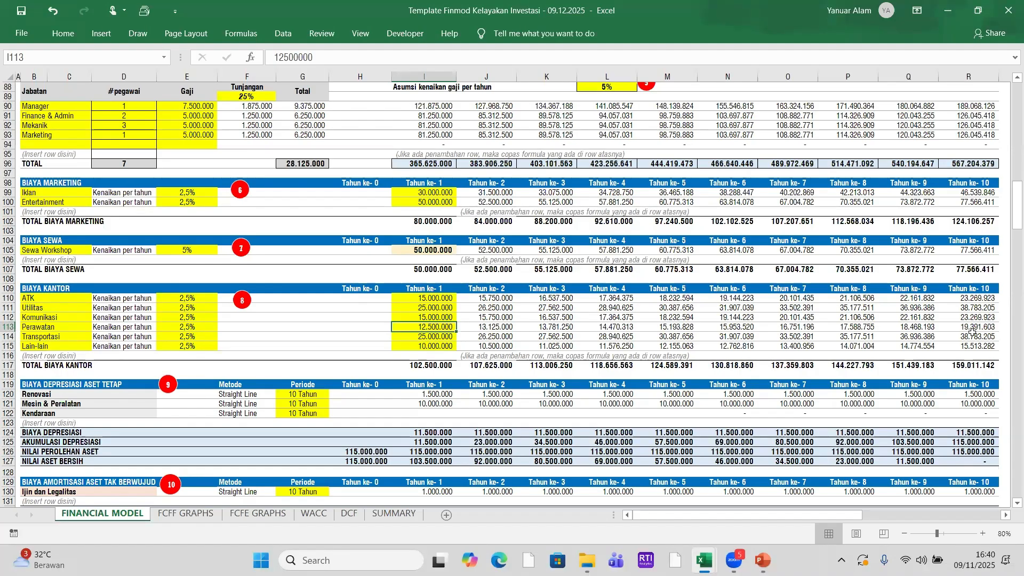
pyautogui.click(170, 298)
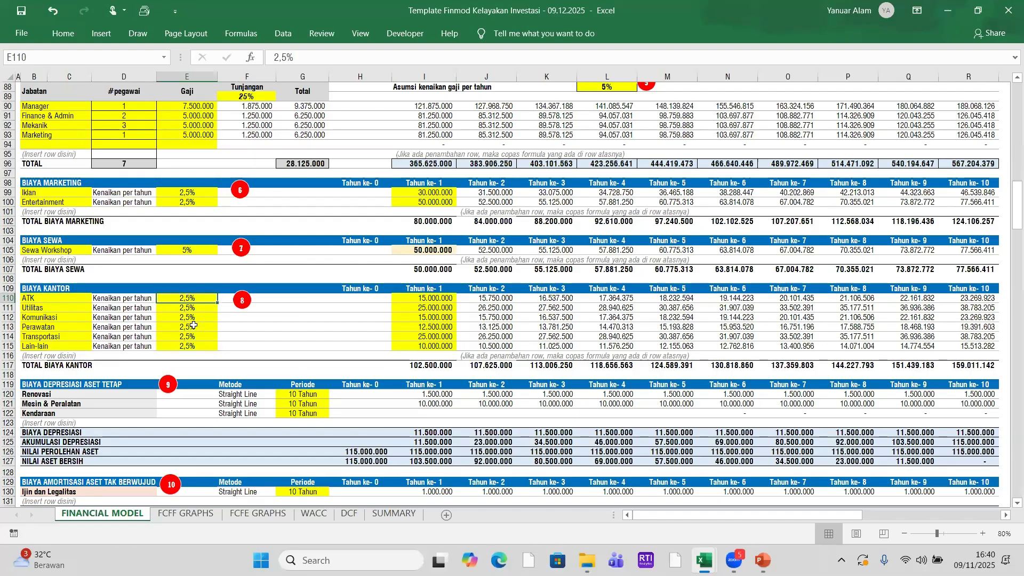
pyautogui.scroll(-5, 193, 325)
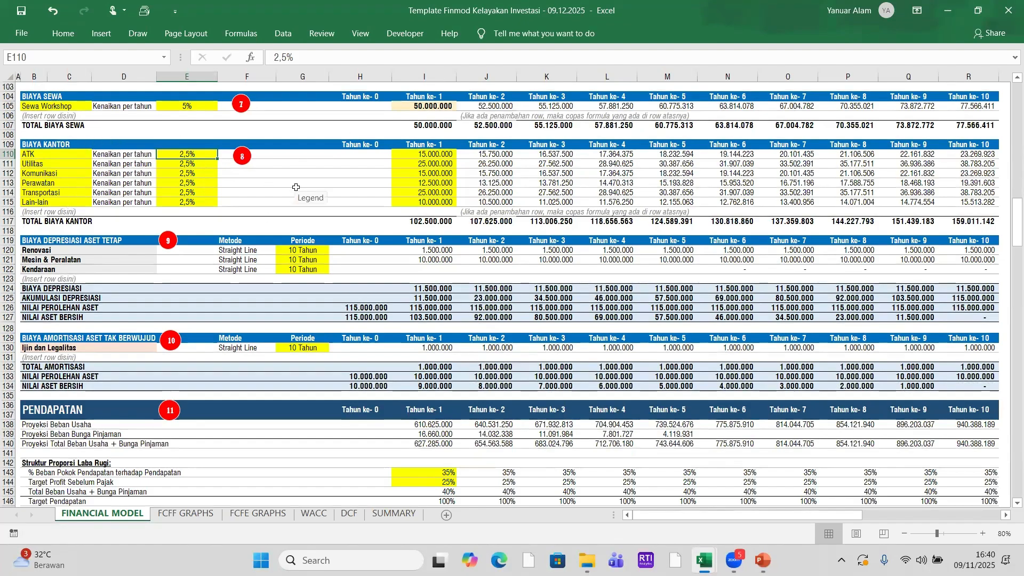
pyautogui.scroll(6, 296, 187)
pyautogui.scroll(-3, 296, 187)
pyautogui.scroll(3, 296, 187)
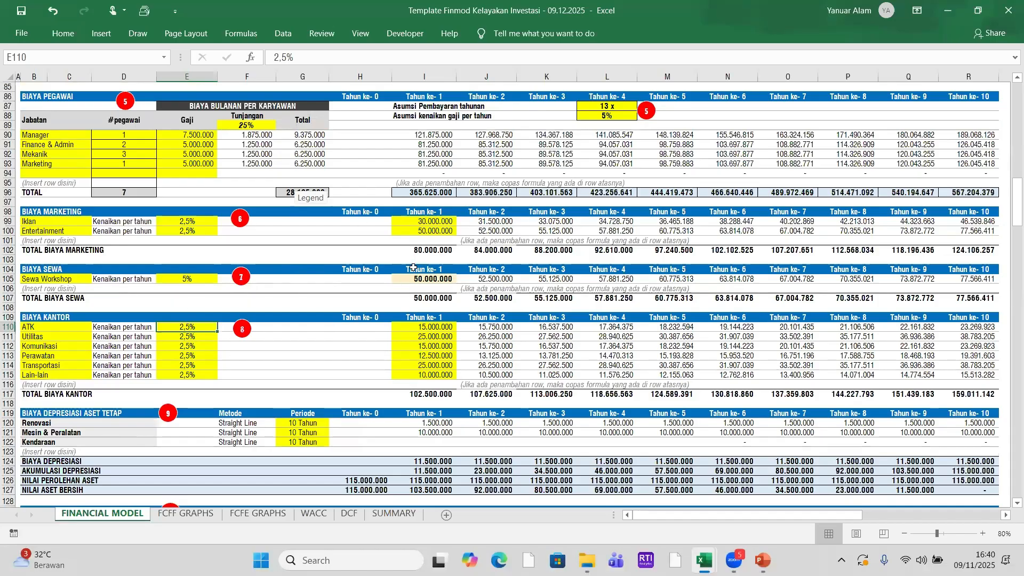
# - Trace Renovasi in BIAYA DEPRESIASI ASET TETAP back to its Aset Tetap row in the INVESTASI table
pyautogui.scroll(-2, 385, 334)
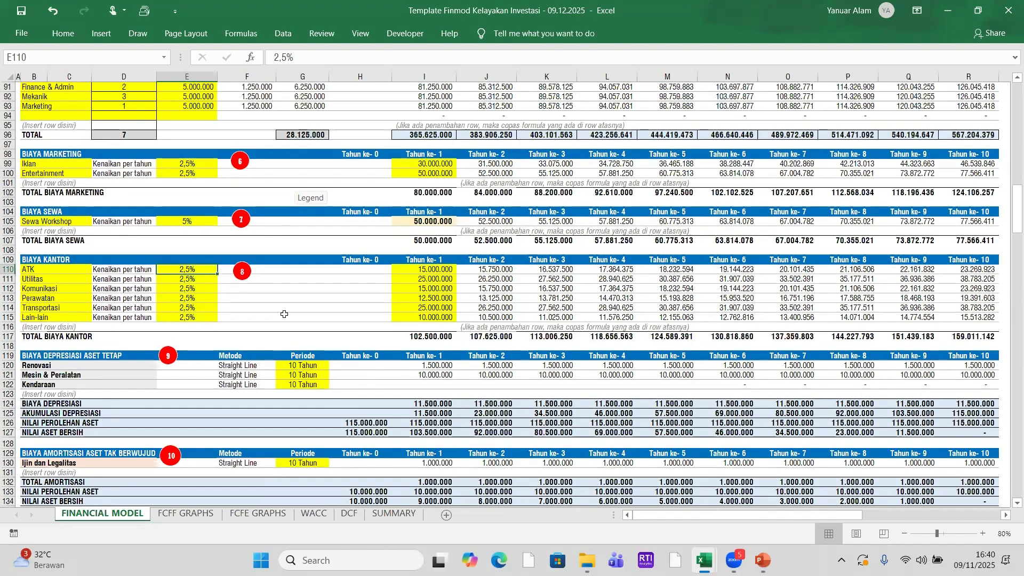
pyautogui.scroll(-2, 284, 315)
pyautogui.scroll(-2, 285, 314)
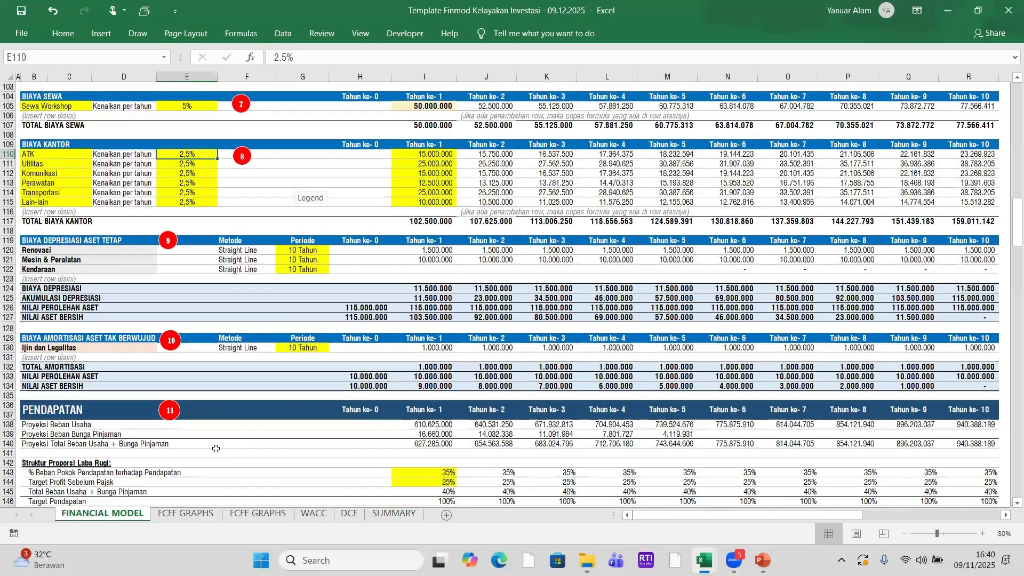
pyautogui.click(41, 252)
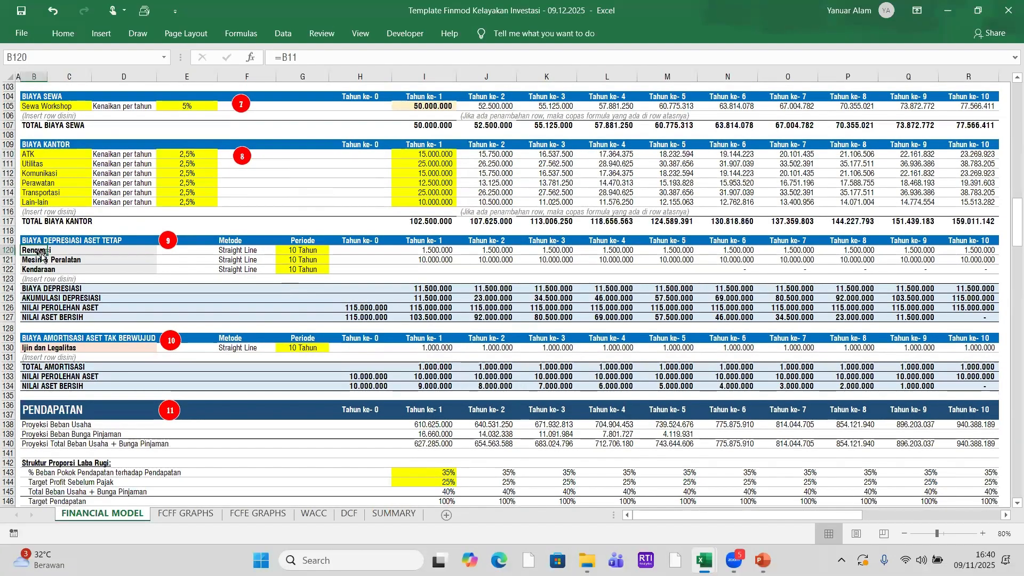
pyautogui.scroll(2, 206, 298)
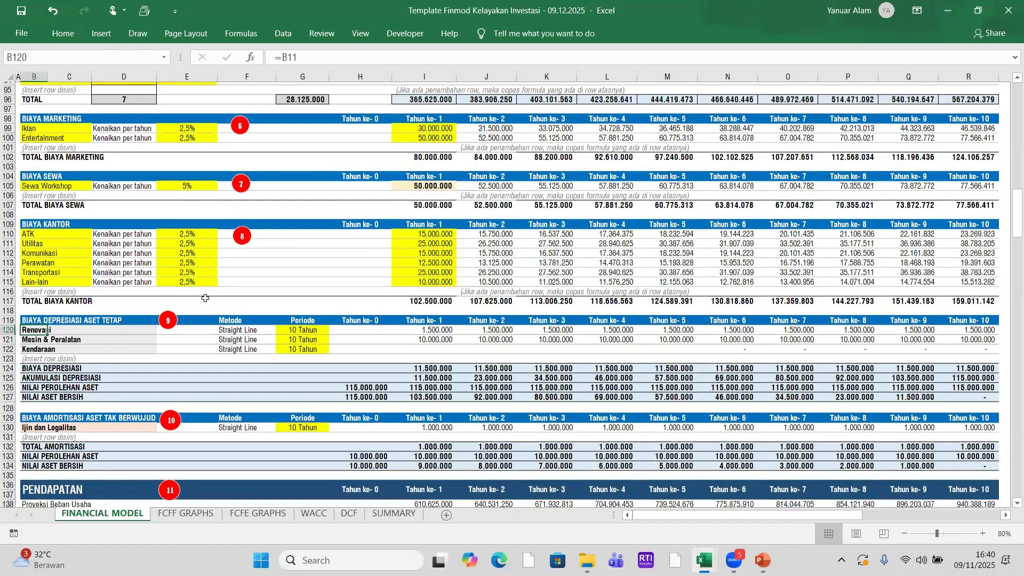
pyautogui.scroll(-3, 206, 294)
pyautogui.scroll(20, 207, 294)
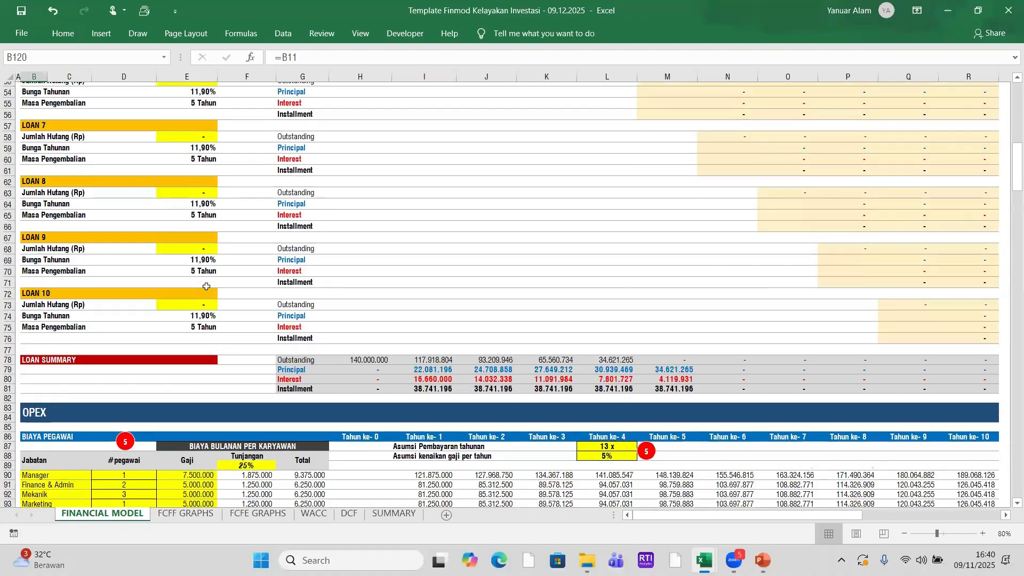
pyautogui.scroll(1, 206, 258)
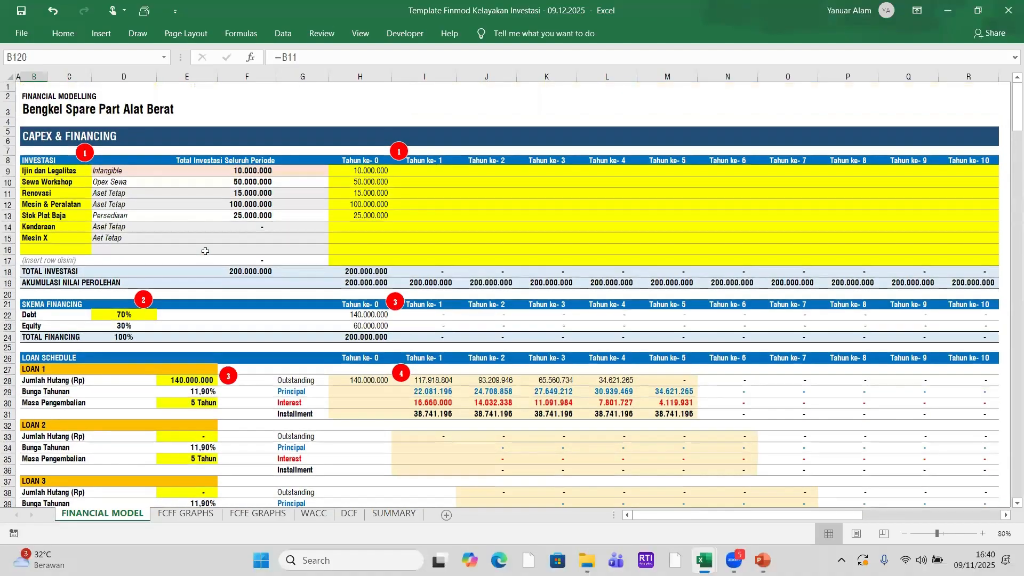
pyautogui.click(88, 194)
pyautogui.click(111, 194)
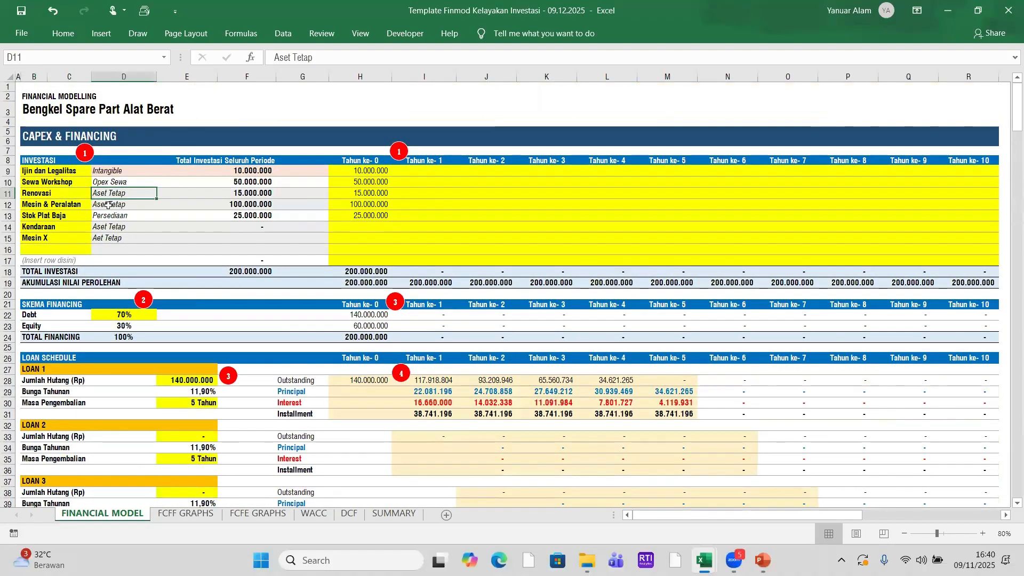
# - Examine the source references of Renovasi, Mesin & Peralatan and Kendaraan in BIAYA DEPRESIASI ASET TETAP
pyautogui.scroll(-20, 141, 227)
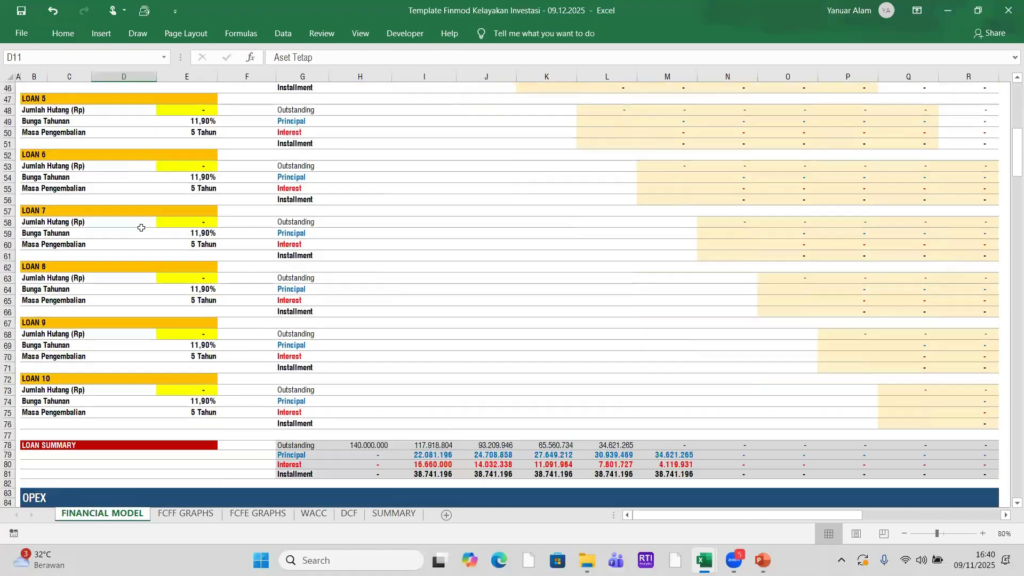
pyautogui.scroll(-10, 141, 227)
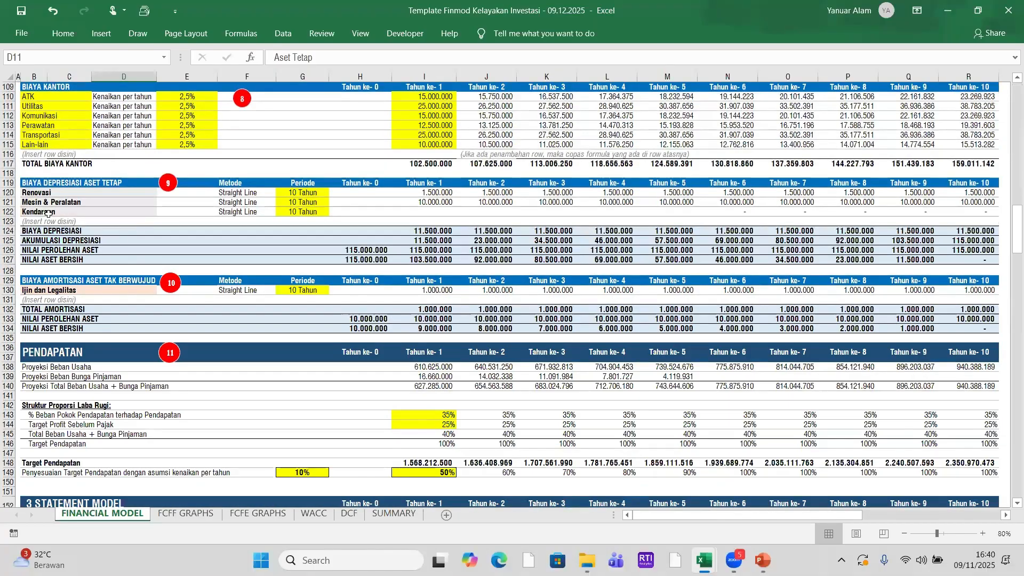
pyautogui.click(42, 193)
pyautogui.click(39, 203)
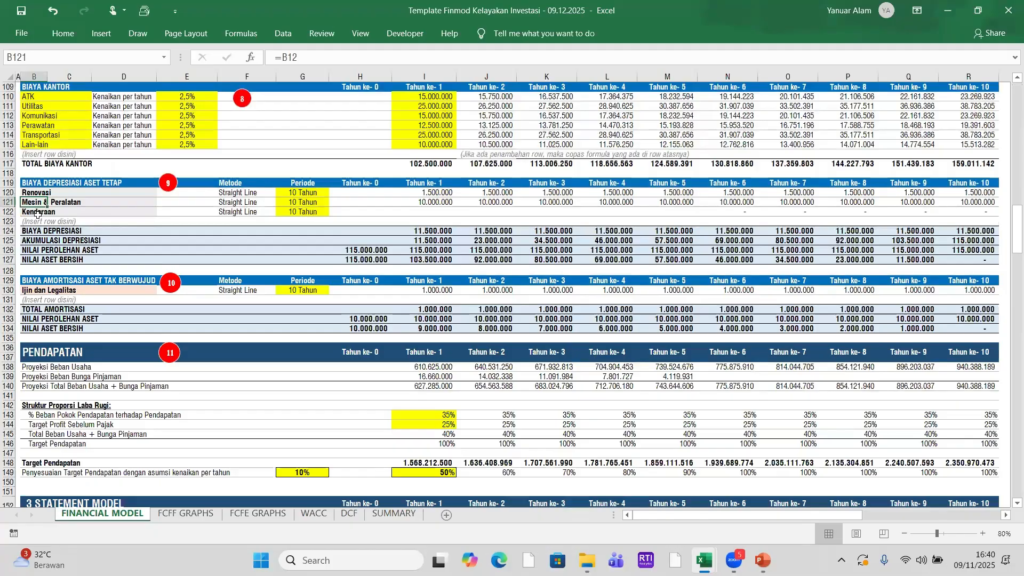
pyautogui.click(37, 213)
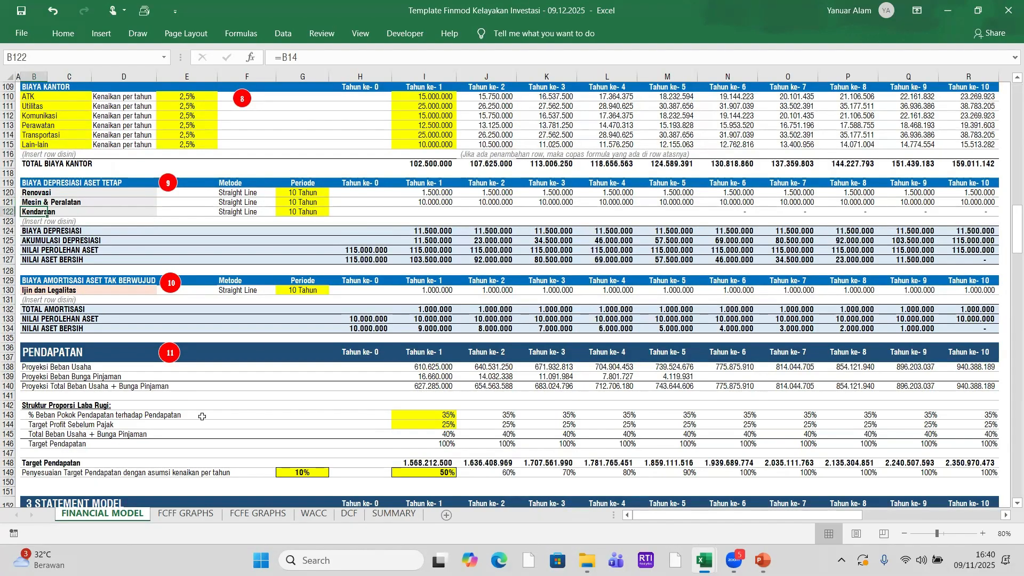
# - Review the asset categories in the INVESTASI table and check the source reference of Ijin dan Legalitas in BIAYA AMORTISASI ASET TAK BERWUJUD
pyautogui.scroll(5, 72, 274)
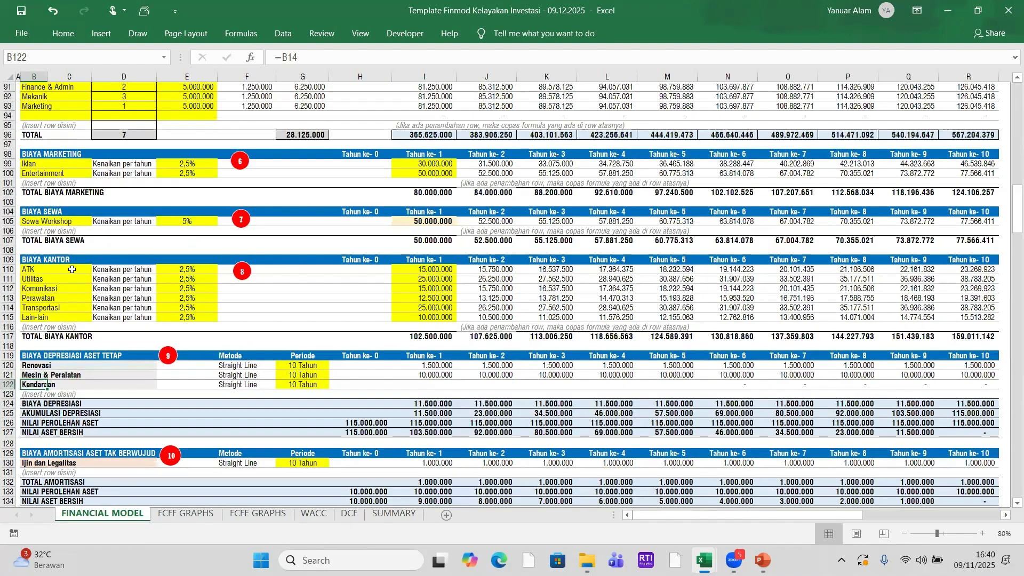
pyautogui.scroll(20, 70, 267)
pyautogui.scroll(11, 70, 267)
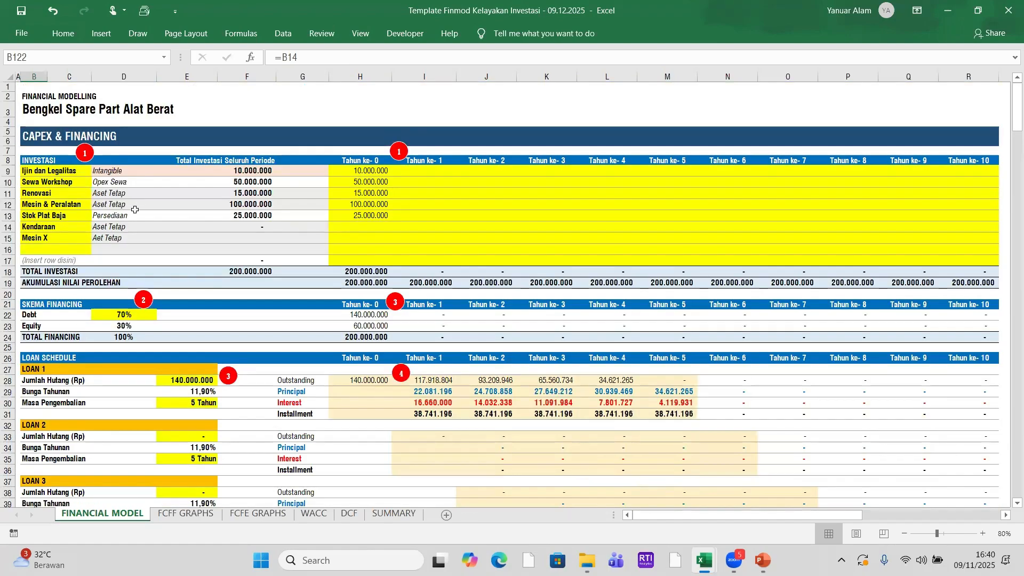
pyautogui.scroll(-5, 127, 229)
pyautogui.scroll(-20, 128, 230)
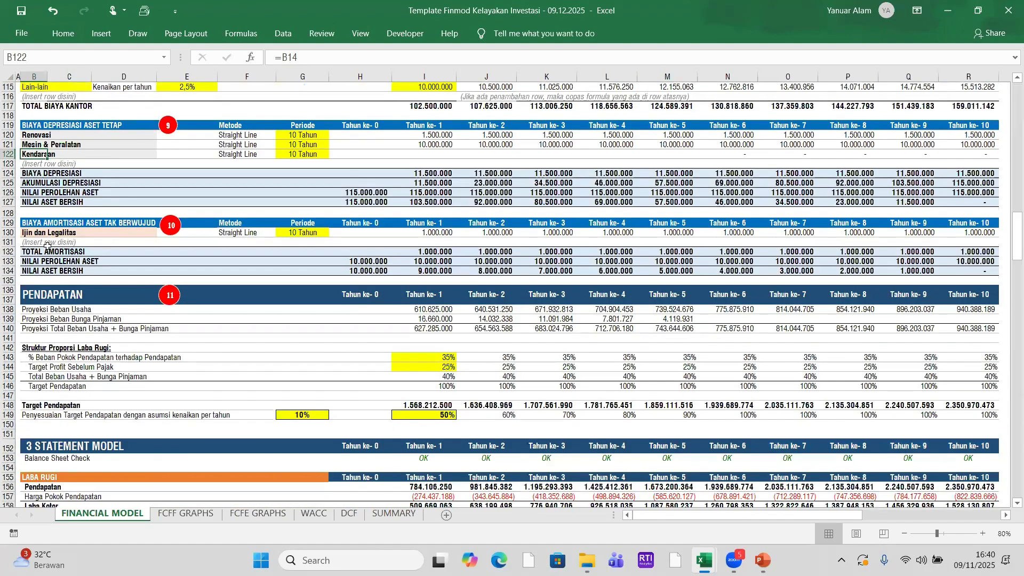
pyautogui.scroll(-1, 107, 259)
pyautogui.click(32, 233)
# - Examine the Metode and Periode of the fixed assets and the Tahun ke- 1 depreciation formula of Renovasi
pyautogui.scroll(3, 300, 246)
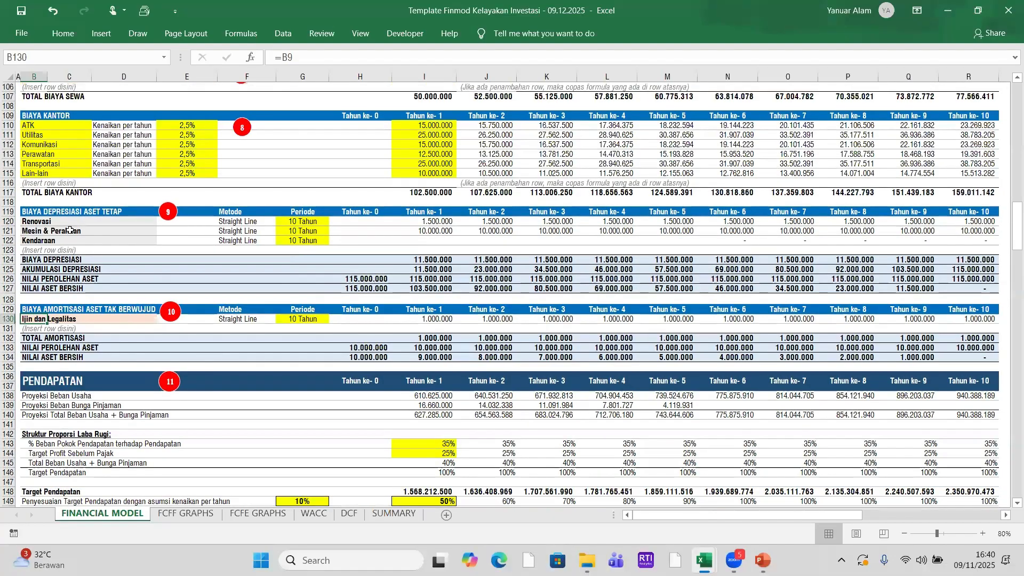
pyautogui.click(302, 222)
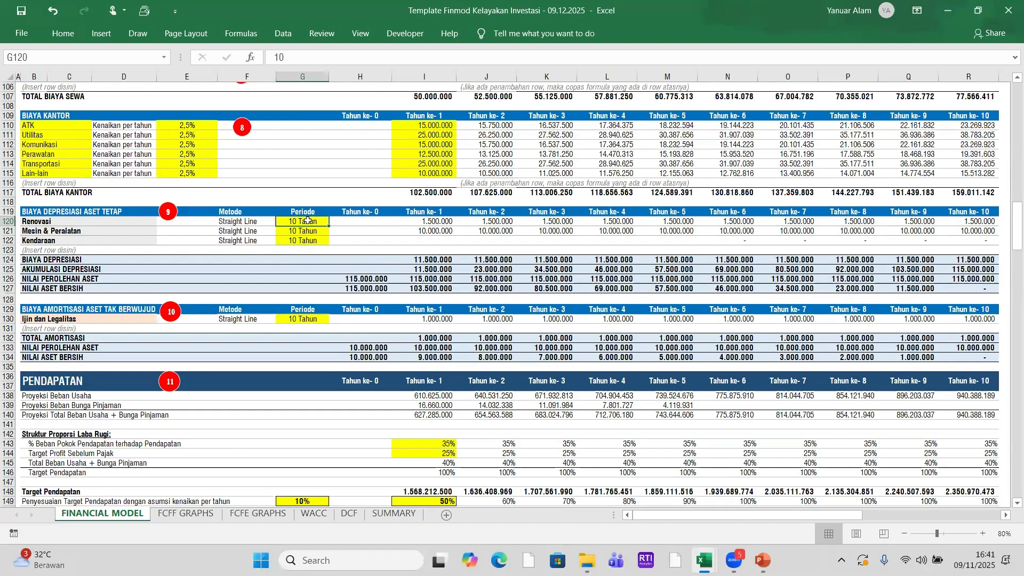
pyautogui.click(234, 221)
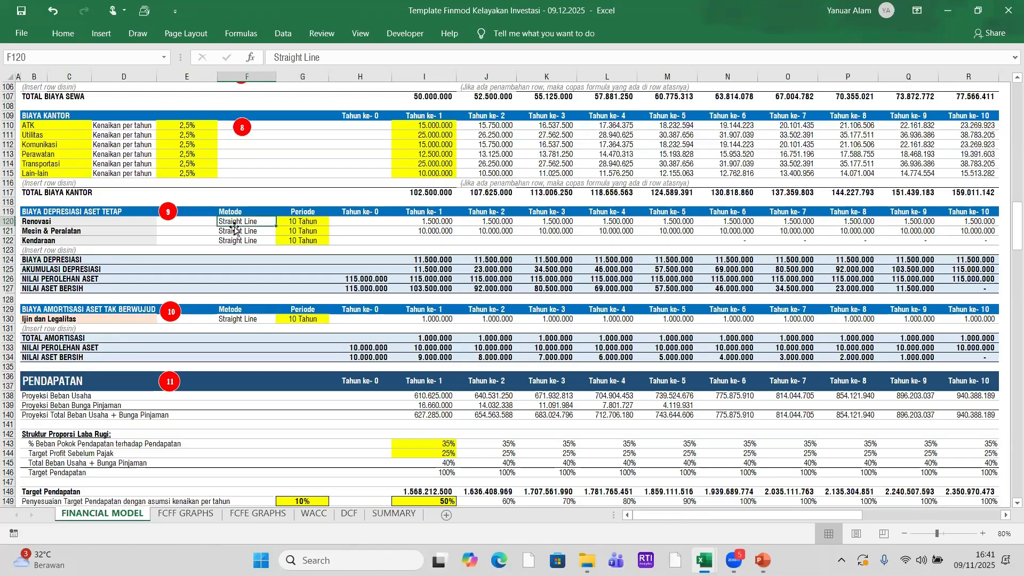
pyautogui.click(299, 231)
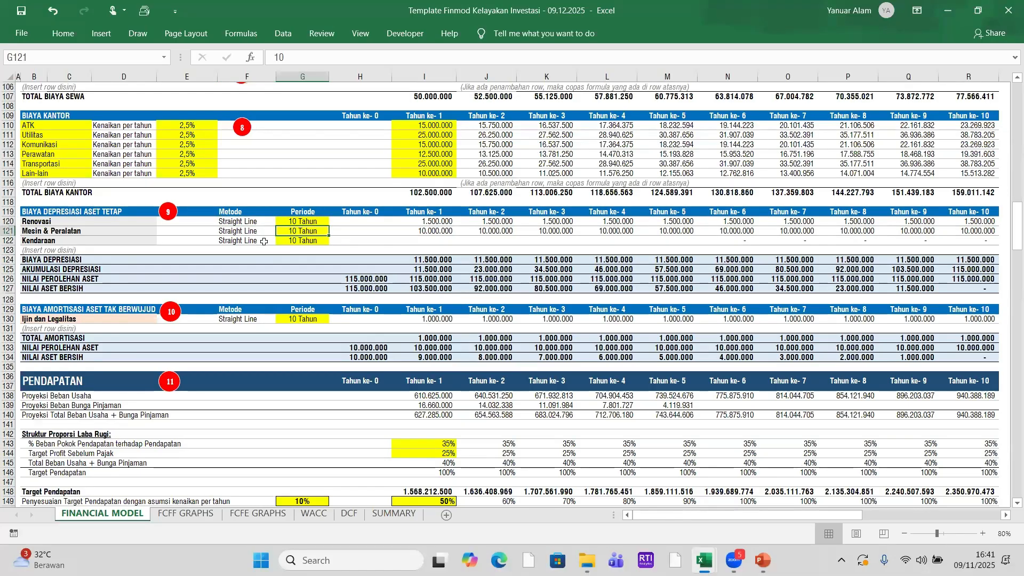
pyautogui.click(439, 221)
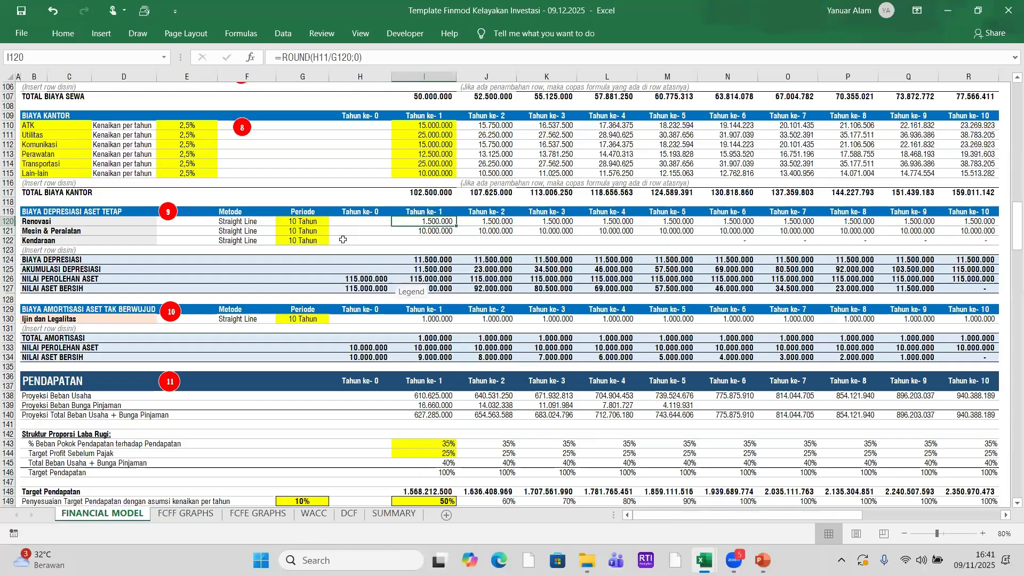
# - Copy the Mesin & Peralatan depreciation formulas down to Kendaraan through Tahun ke- 10, and point its Tahun ke- 1 formula to the Kendaraan row in INVESTASI
pyautogui.moveTo(435, 231)
pyautogui.mouseDown()
pyautogui.moveTo(1003, 231)
pyautogui.moveTo(847, 232)
pyautogui.moveTo(861, 246)
pyautogui.mouseUp()
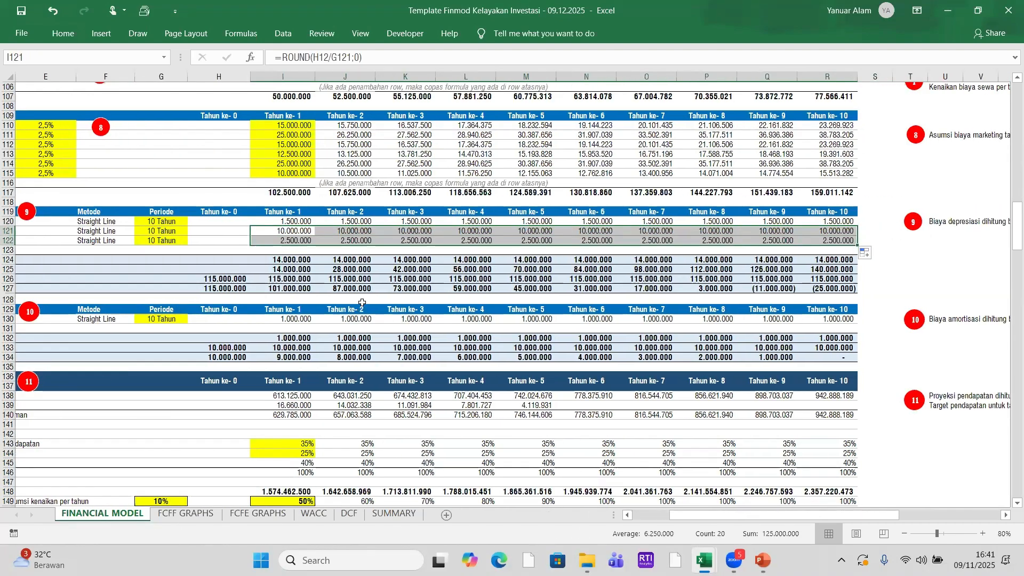
pyautogui.moveTo(706, 518); pyautogui.dragTo(650, 517)
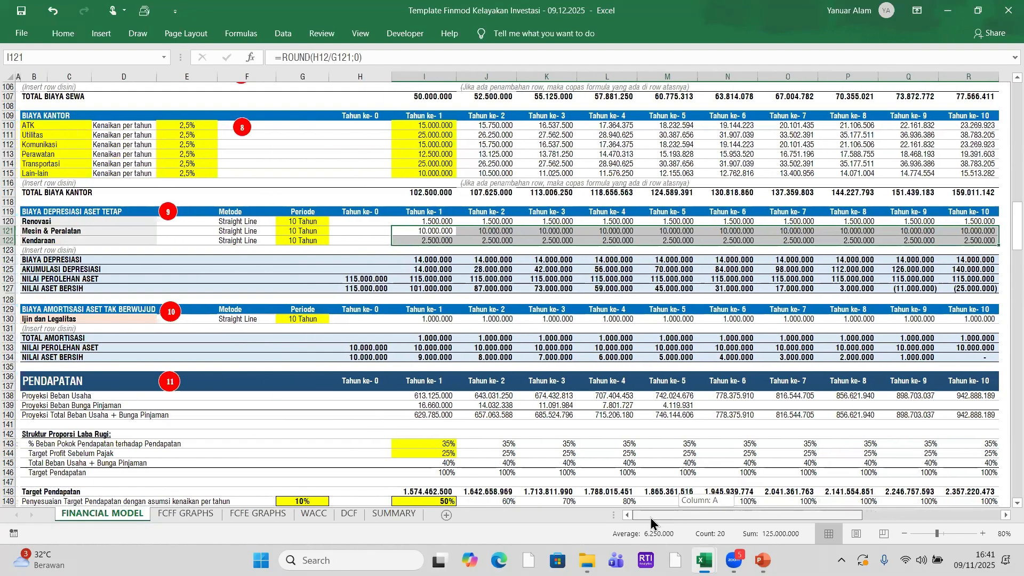
pyautogui.click(419, 241)
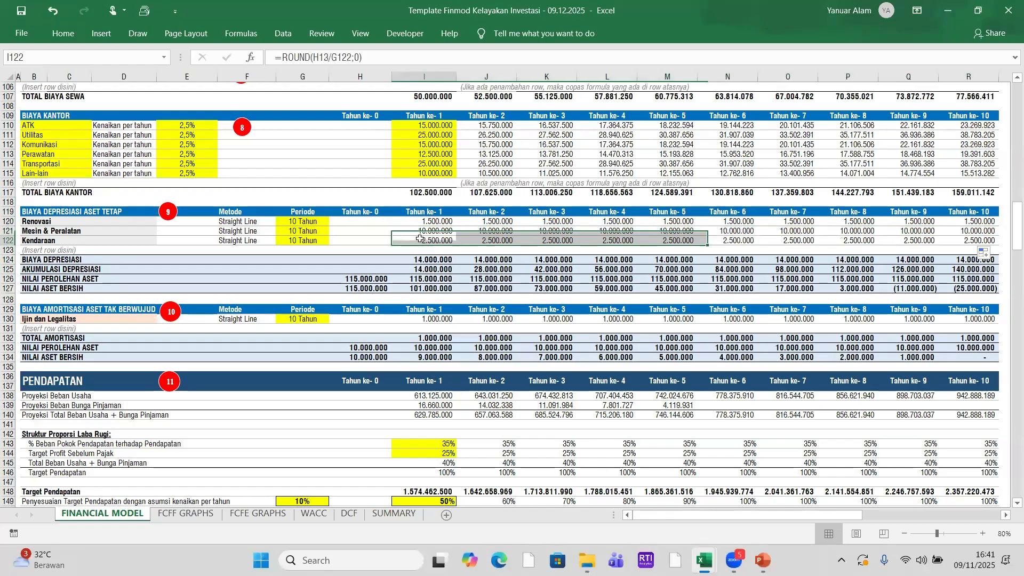
pyautogui.doubleClick(321, 57)
pyautogui.write('H13')
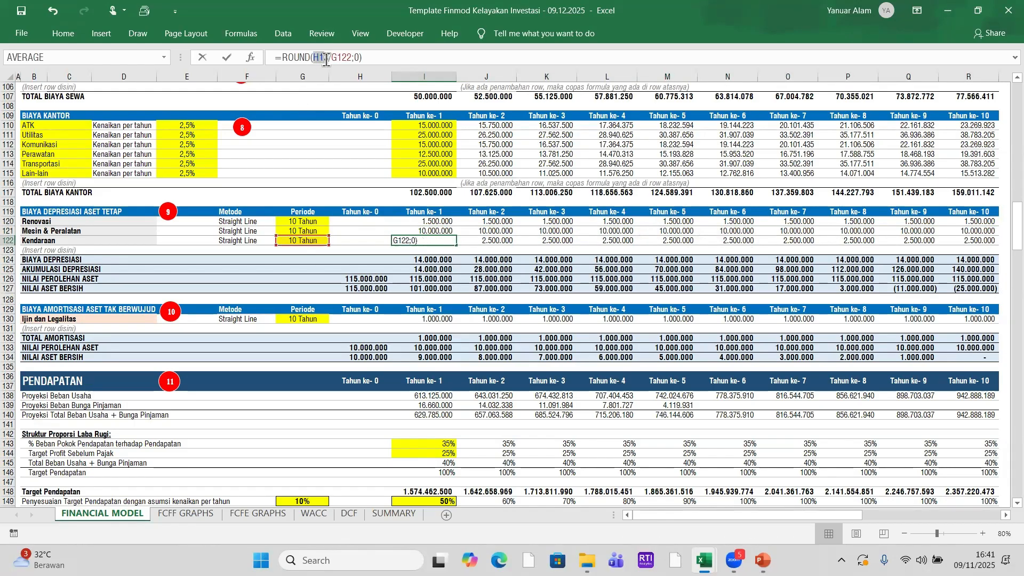
pyautogui.scroll(19, 327, 206)
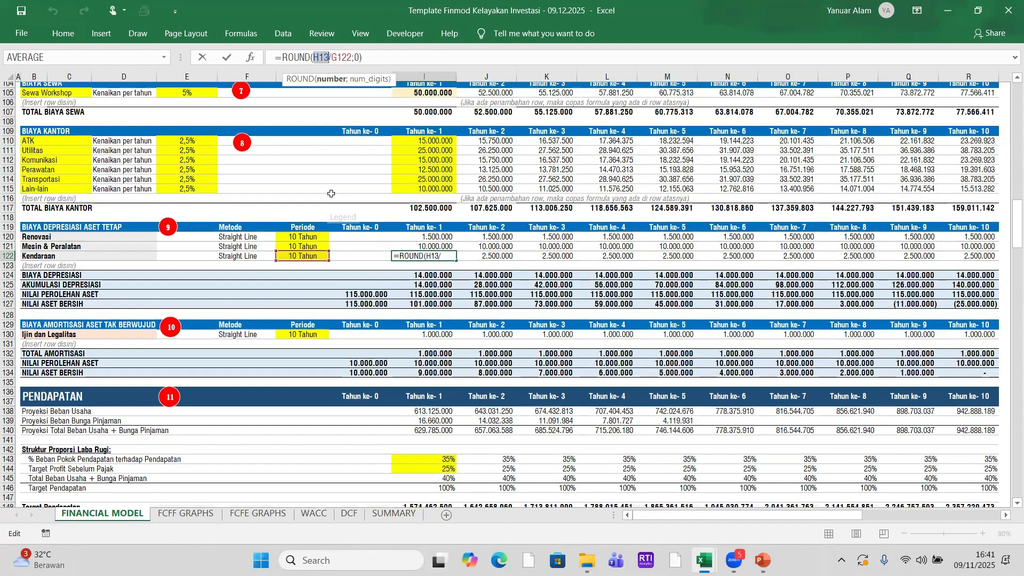
pyautogui.scroll(16, 333, 184)
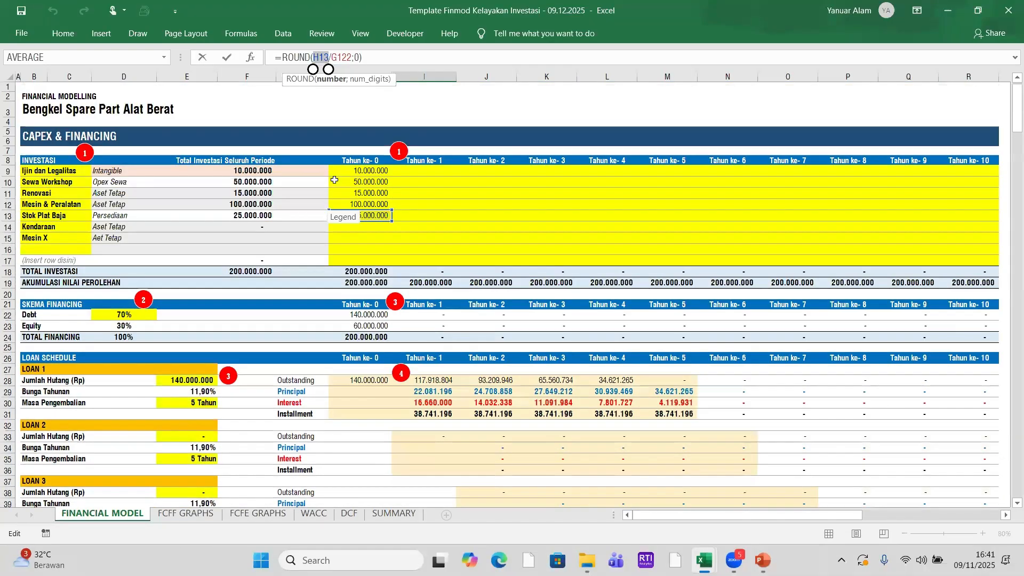
pyautogui.click(259, 229)
pyautogui.scroll(-20, 373, 347)
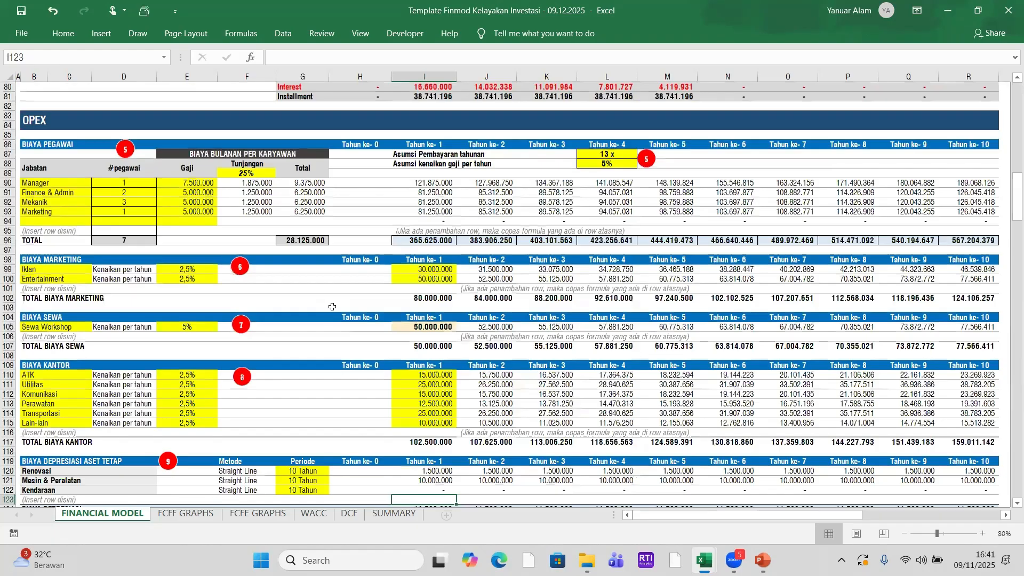
pyautogui.press('Down')
# - Examine the Tahun ke- 1 formulas for Ijin dan Legalitas amortization and Mesin & Peralatan depreciation
pyautogui.scroll(-2, 465, 412)
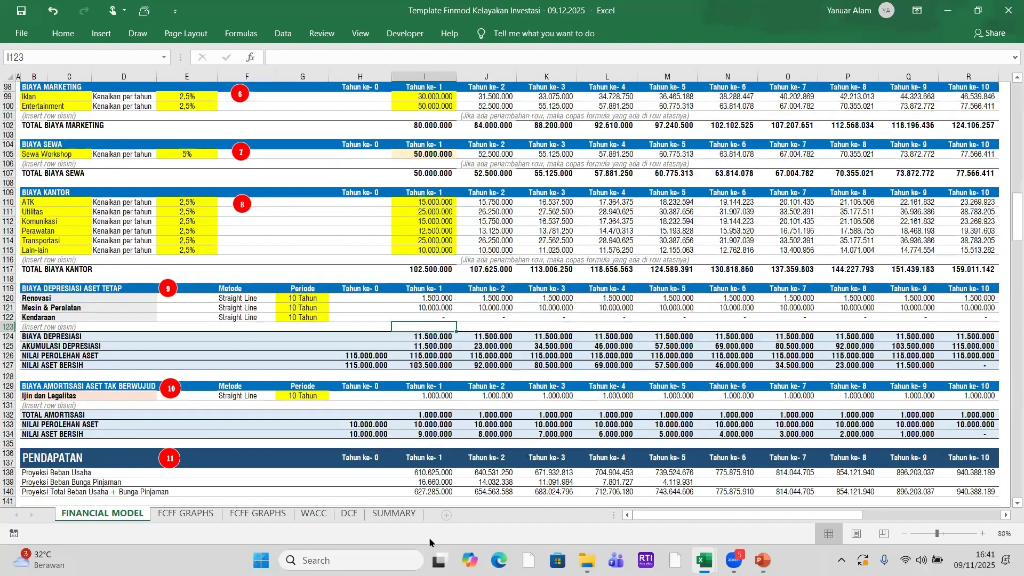
pyautogui.scroll(-2, 495, 429)
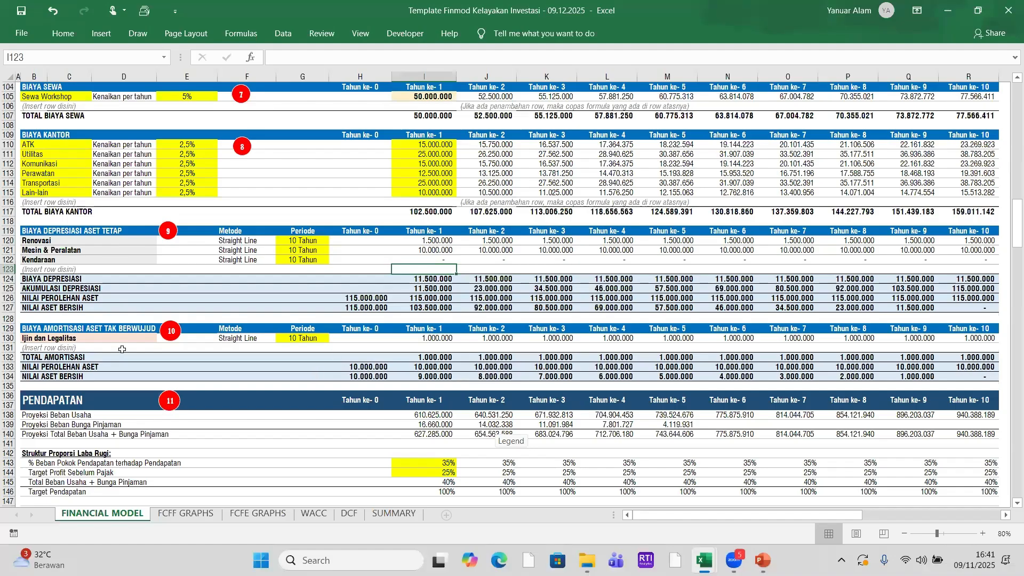
pyautogui.click(440, 337)
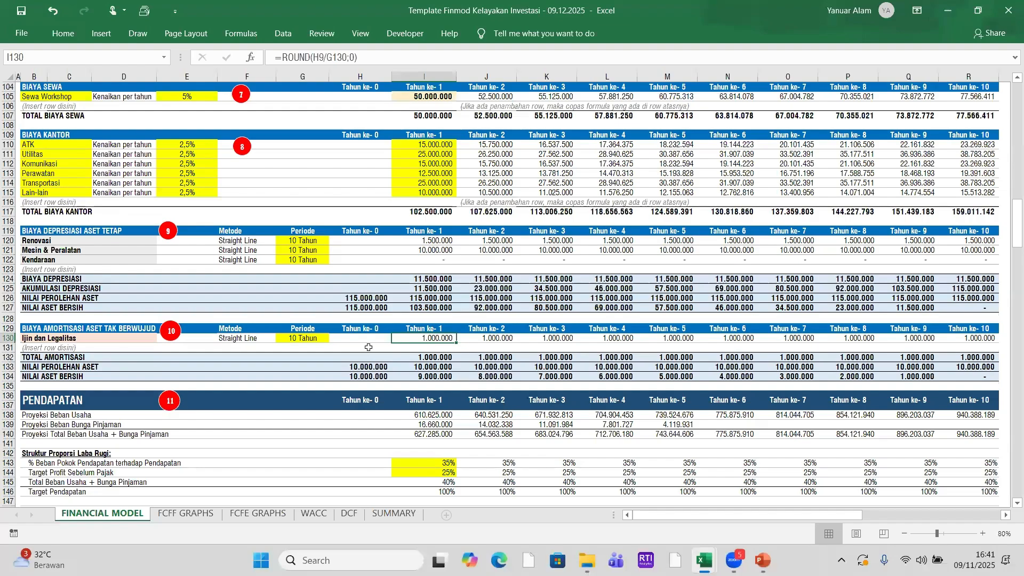
pyautogui.scroll(12, 368, 348)
pyautogui.scroll(-9, 368, 347)
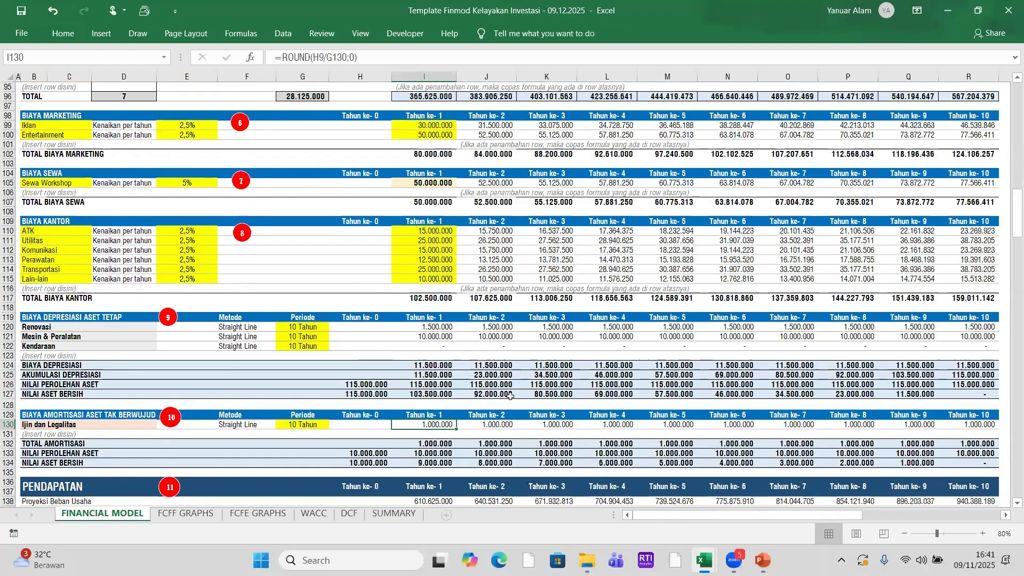
pyautogui.click(443, 335)
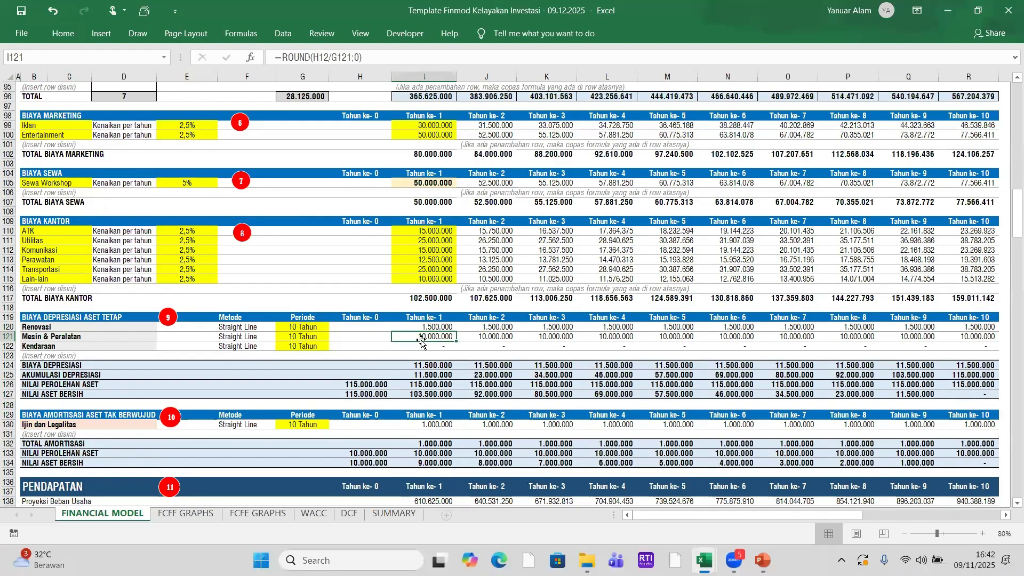
# - Check the Tahun ke- 1 amortization formula of Ijin dan Legalitas against its source row in the INVESTASI table
pyautogui.scroll(-2, 421, 346)
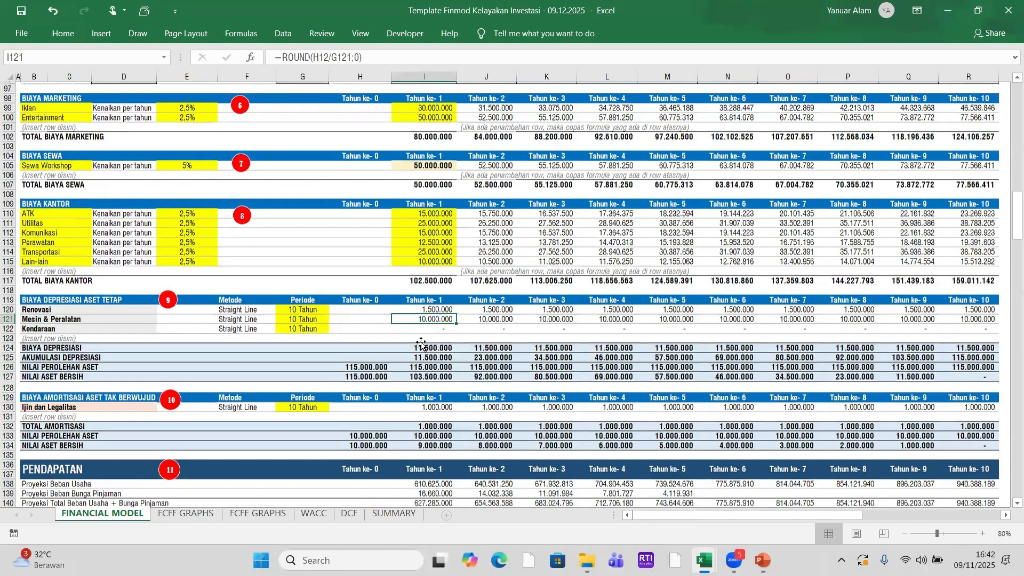
pyautogui.click(422, 367)
pyautogui.scroll(18, 423, 367)
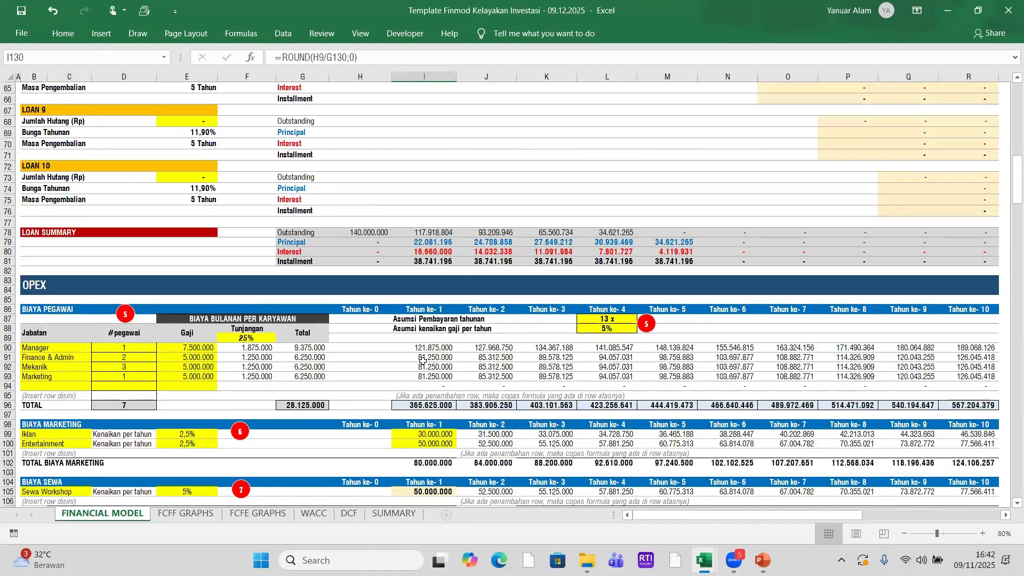
pyautogui.scroll(14, 422, 359)
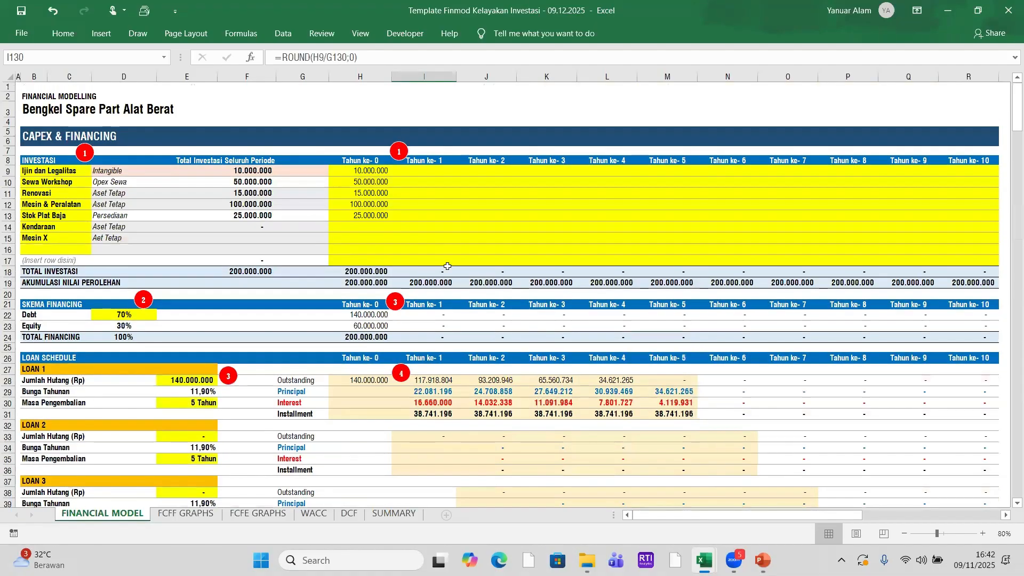
# - Examine the Tahun ke- 1 formulas of NILAI PEROLEHAN ASET, AKUMULASI DEPRESIASI and NILAI ASET BERSIH in BIAYA DEPRESIASI ASET TETAP
pyautogui.scroll(-20, 444, 394)
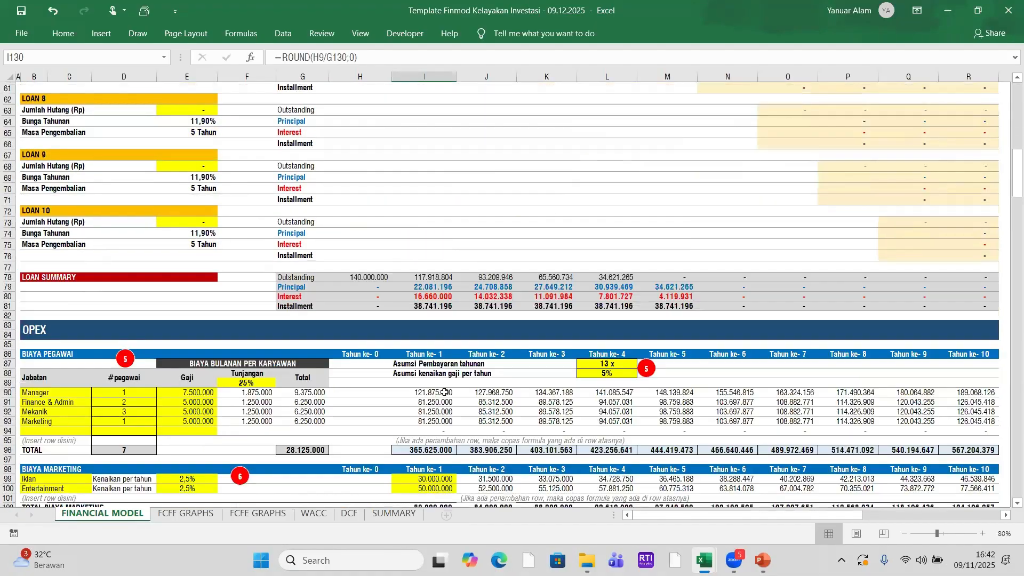
pyautogui.scroll(-4, 445, 397)
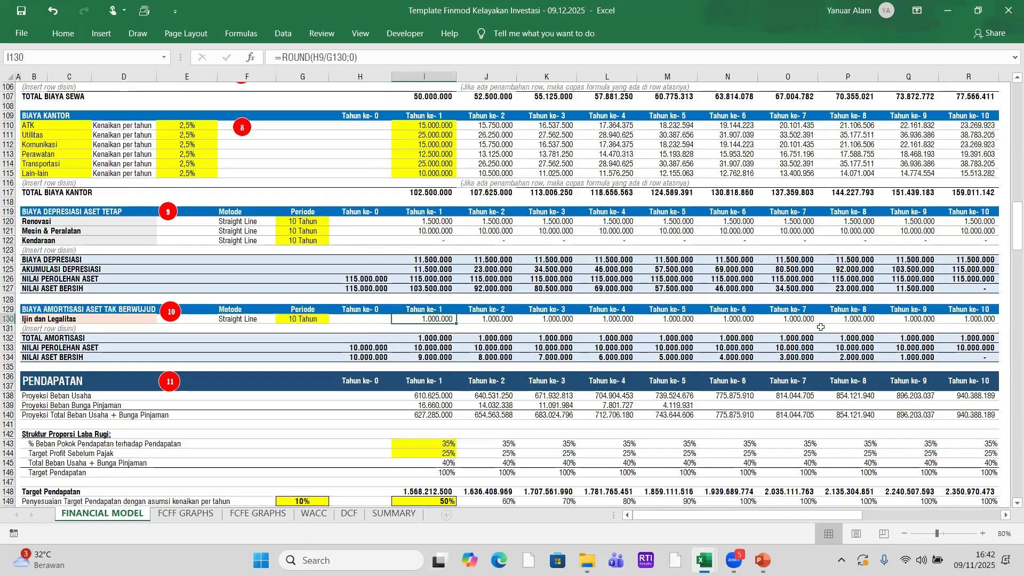
pyautogui.scroll(-1, 561, 456)
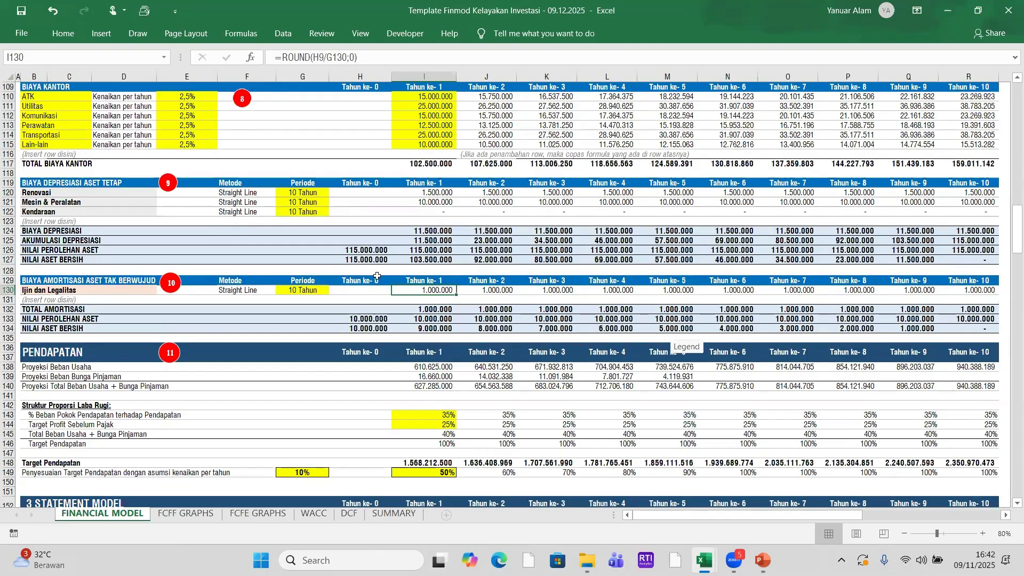
pyautogui.click(402, 251)
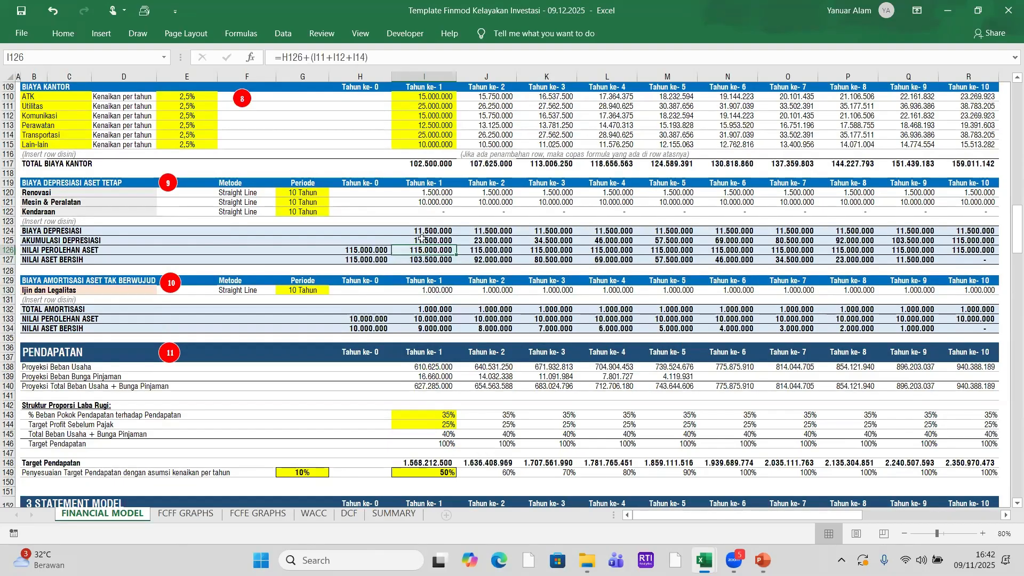
pyautogui.click(421, 239)
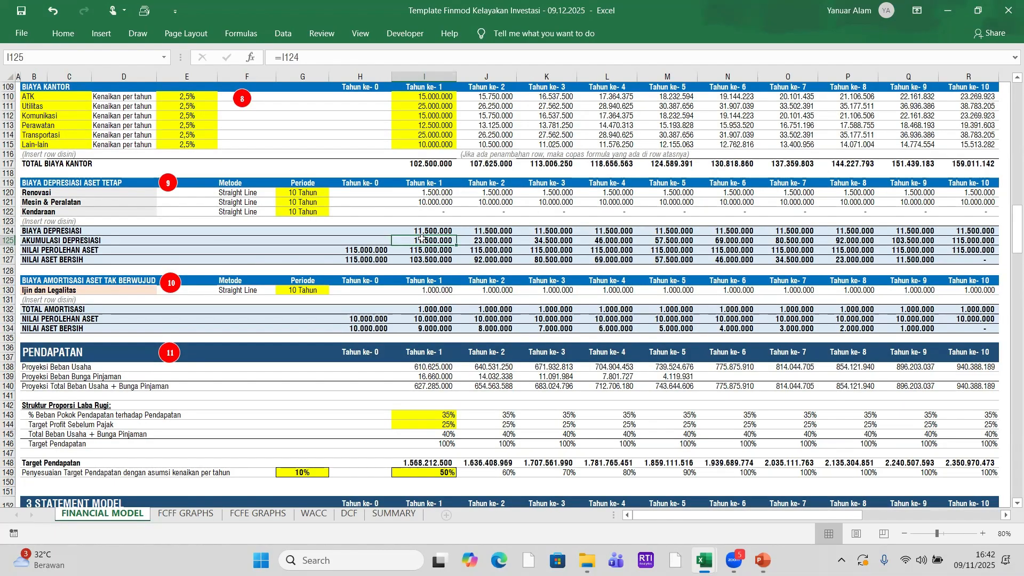
pyautogui.scroll(-1, 422, 238)
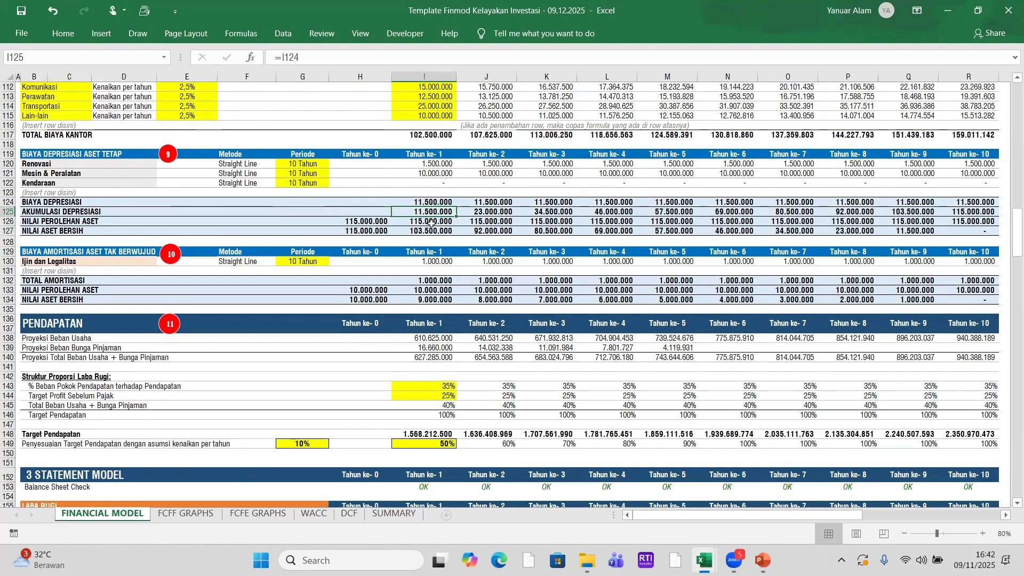
pyautogui.click(427, 232)
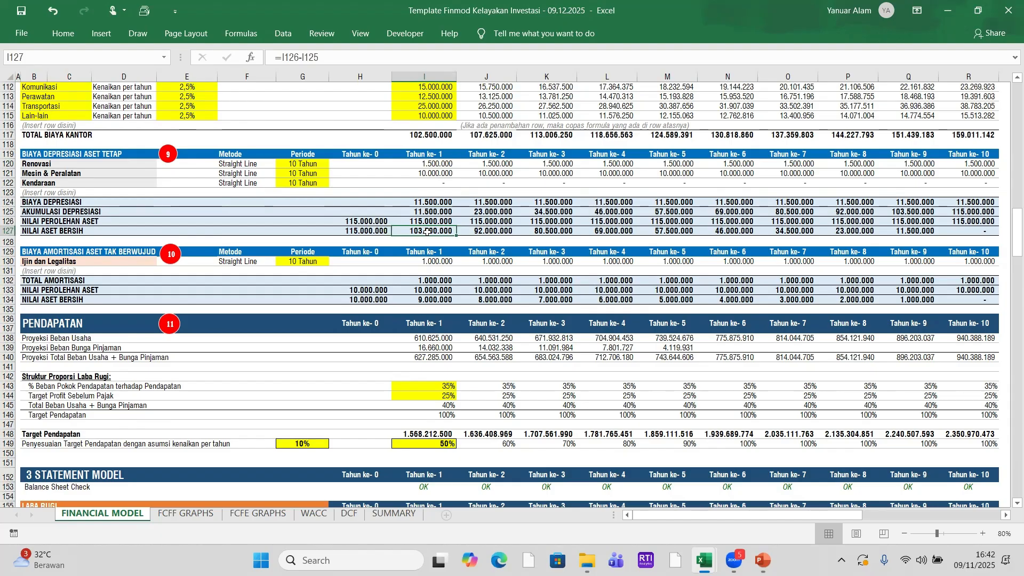
pyautogui.scroll(-1, 427, 231)
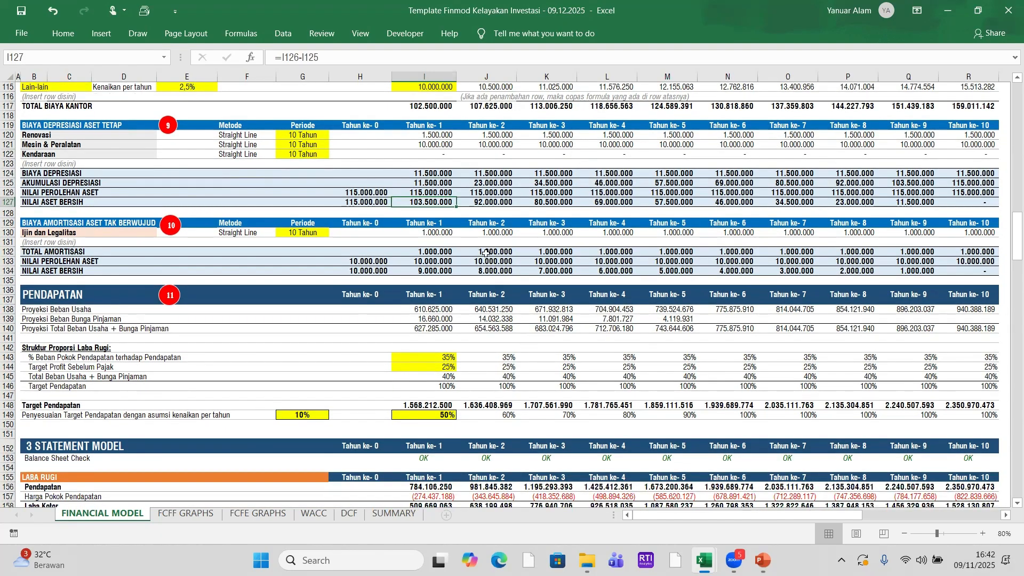
# - Examine the OPEX, depreciation and amortisation sections and the PENDAPATAN section of the FINANCIAL MODEL sheet
pyautogui.scroll(-1, 482, 239)
pyautogui.scroll(3, 482, 239)
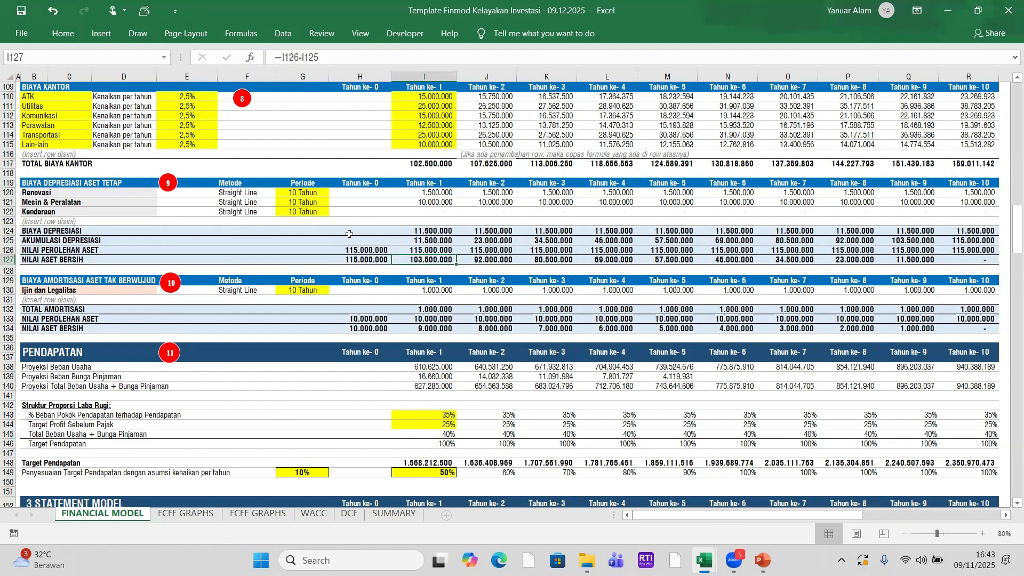
pyautogui.scroll(5, 350, 235)
pyautogui.scroll(15, 349, 235)
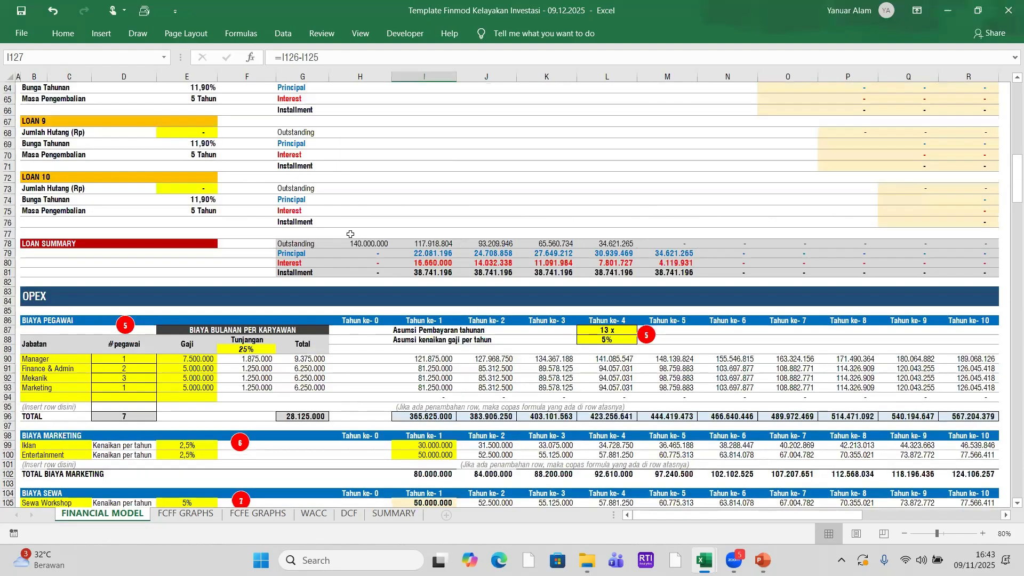
pyautogui.scroll(-19, 352, 233)
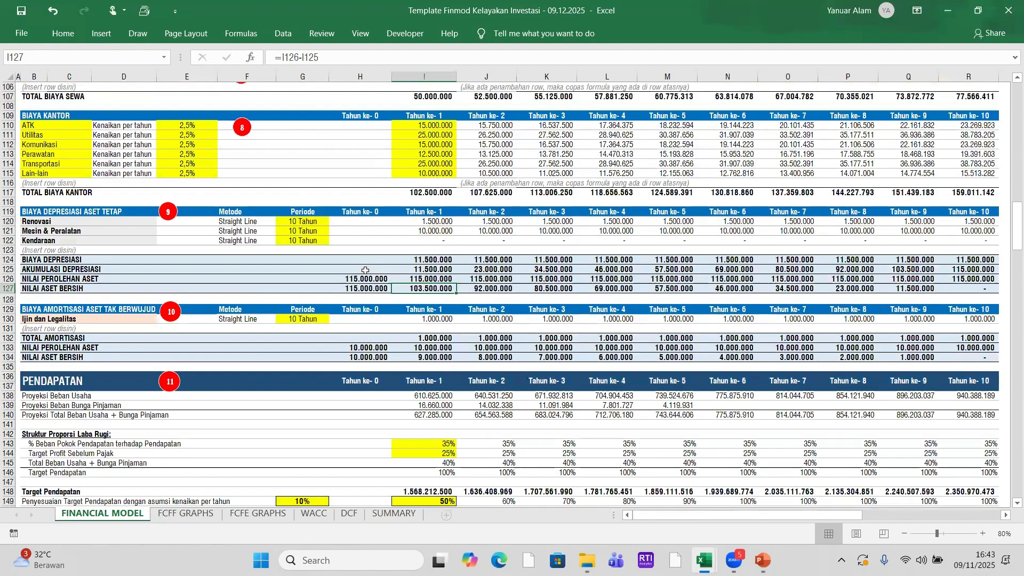
pyautogui.scroll(-5, 366, 270)
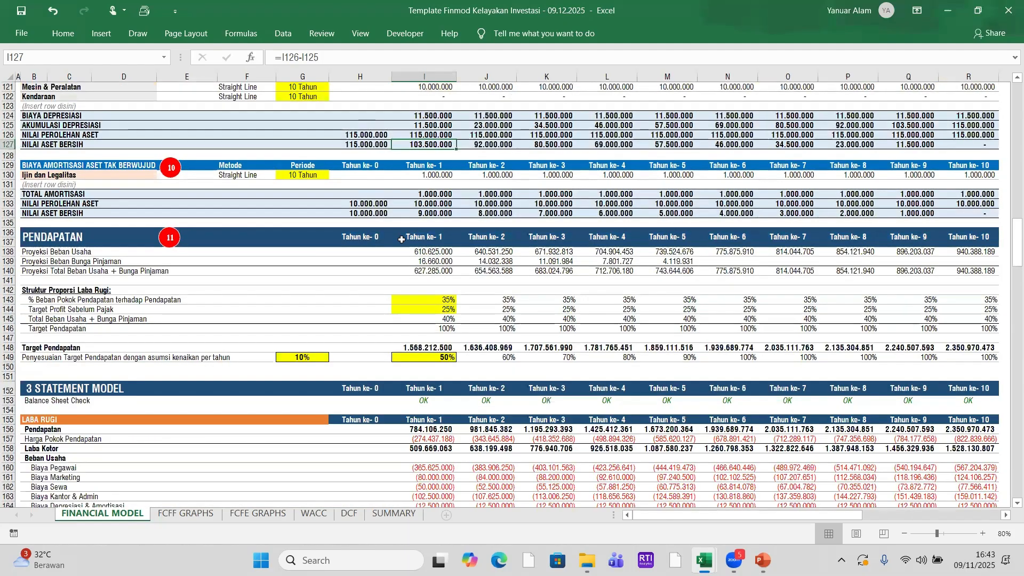
pyautogui.click(422, 239)
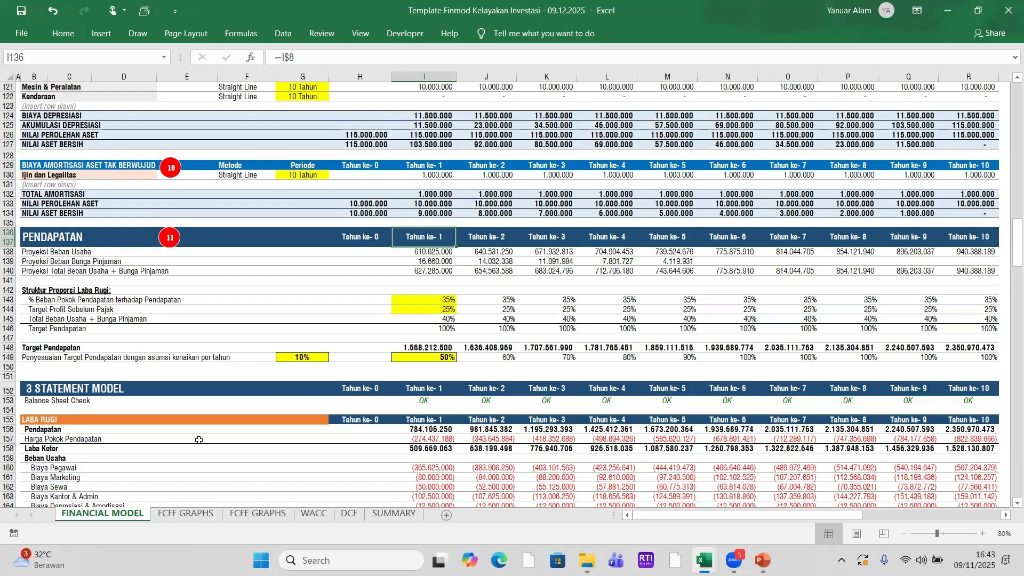
pyautogui.scroll(-1, 324, 302)
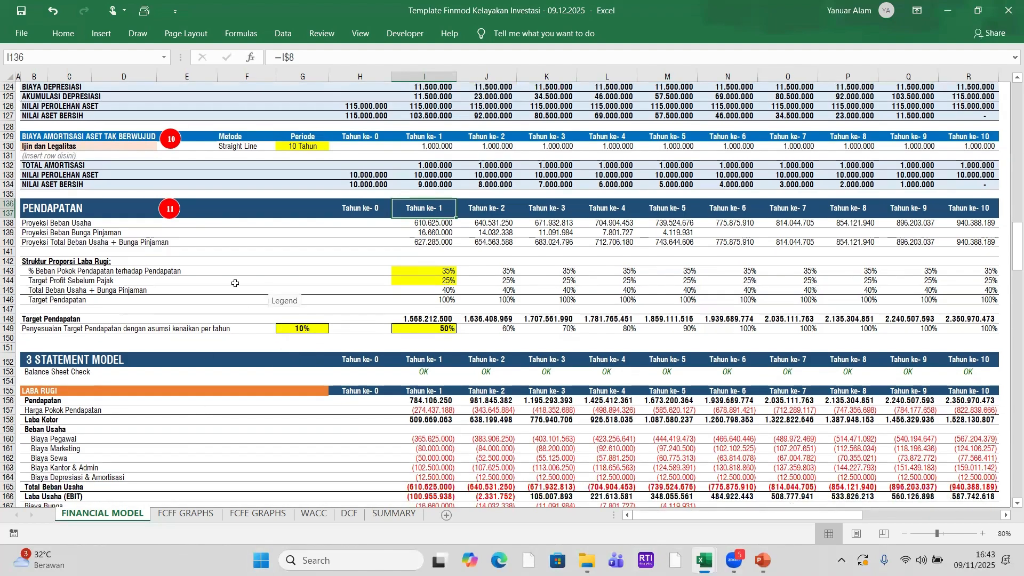
pyautogui.click(38, 210)
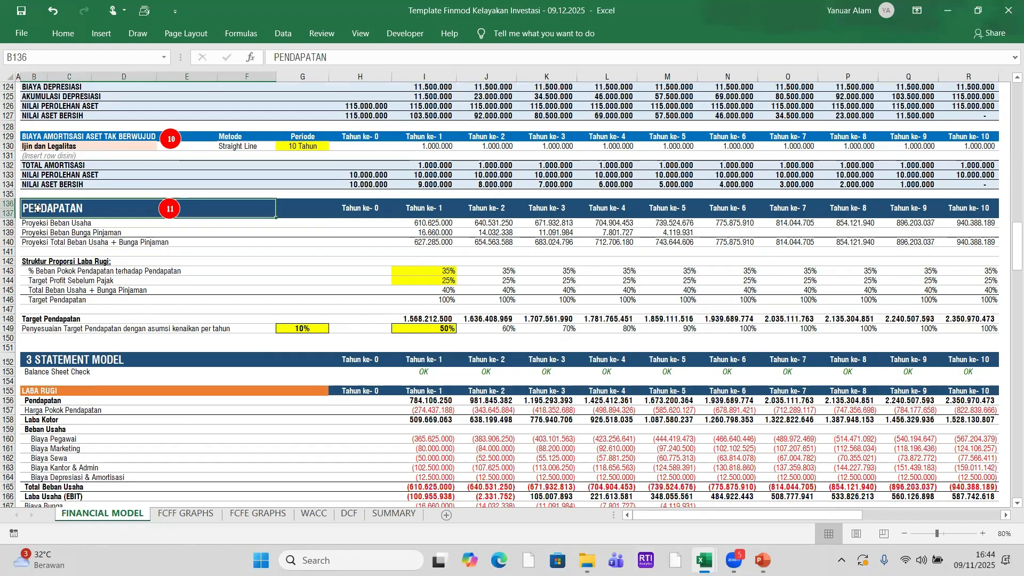
# - Review the model from its title "Bengkel Spare Part Alat Berat" down through the cost sections to Struktur Proporsi Laba Rugi
pyautogui.scroll(18, 245, 327)
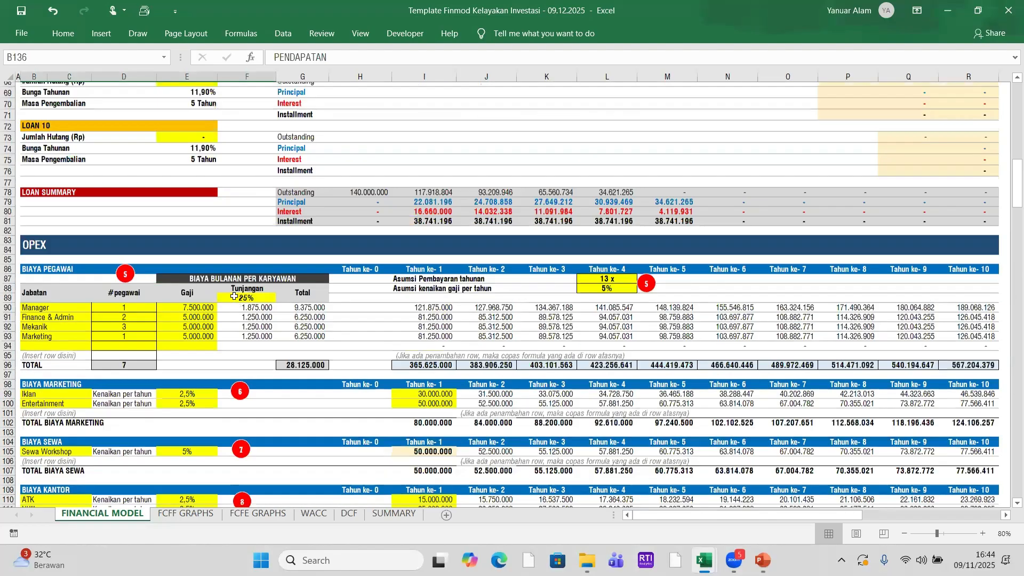
pyautogui.scroll(20, 234, 297)
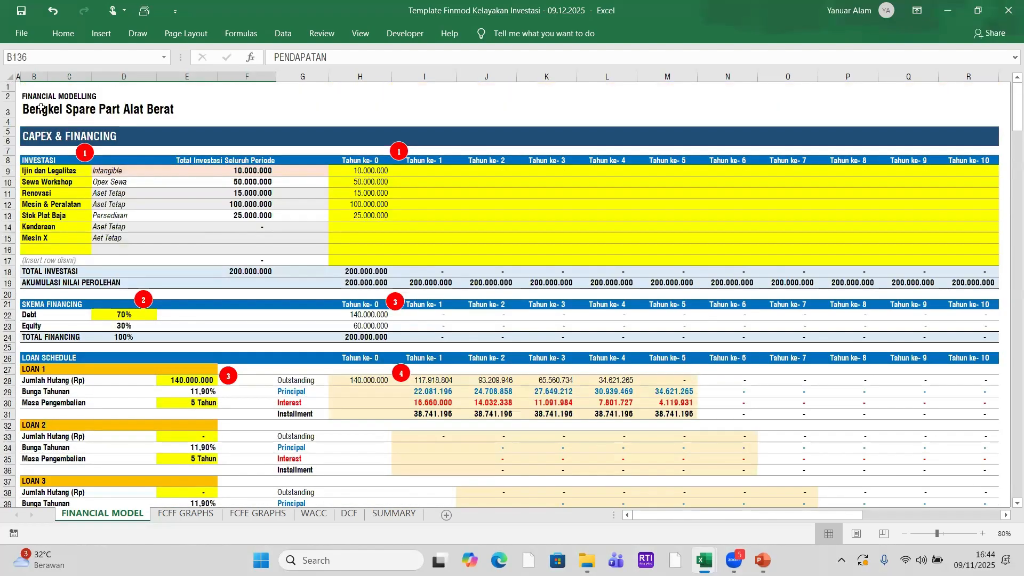
pyautogui.click(41, 108)
pyautogui.scroll(-17, 176, 280)
pyautogui.scroll(-14, 175, 280)
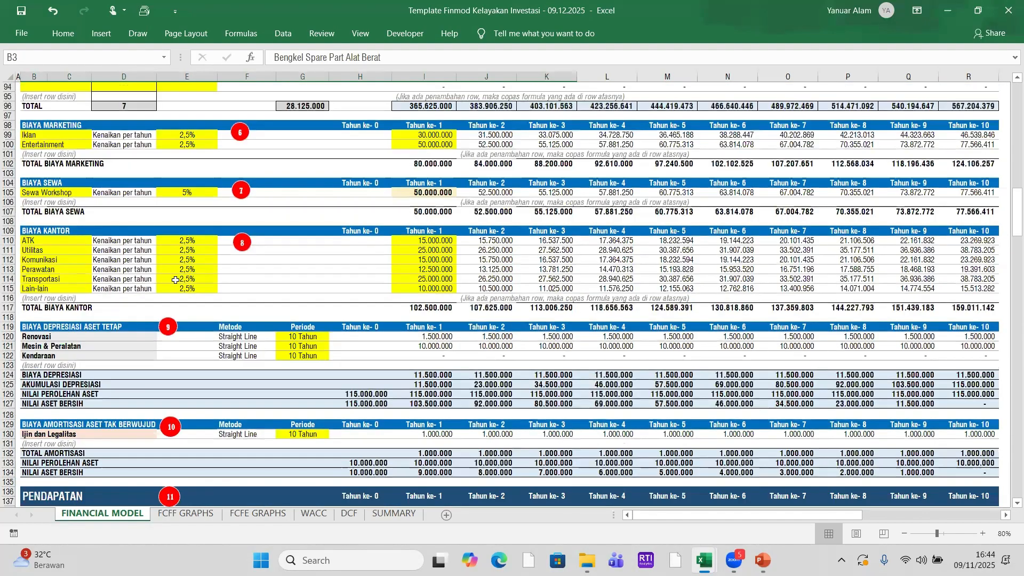
pyautogui.scroll(-2, 175, 280)
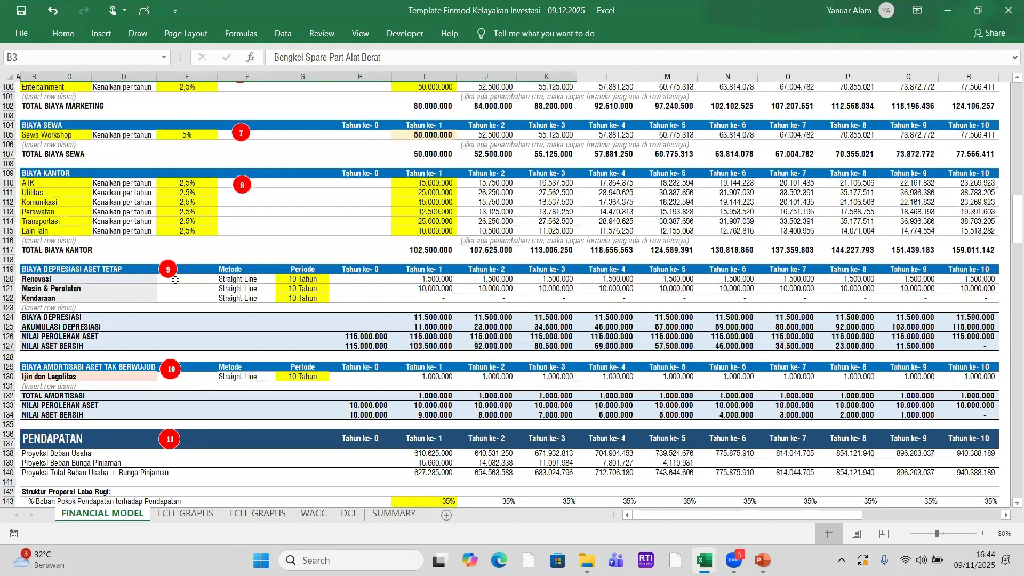
pyautogui.scroll(-2, 176, 280)
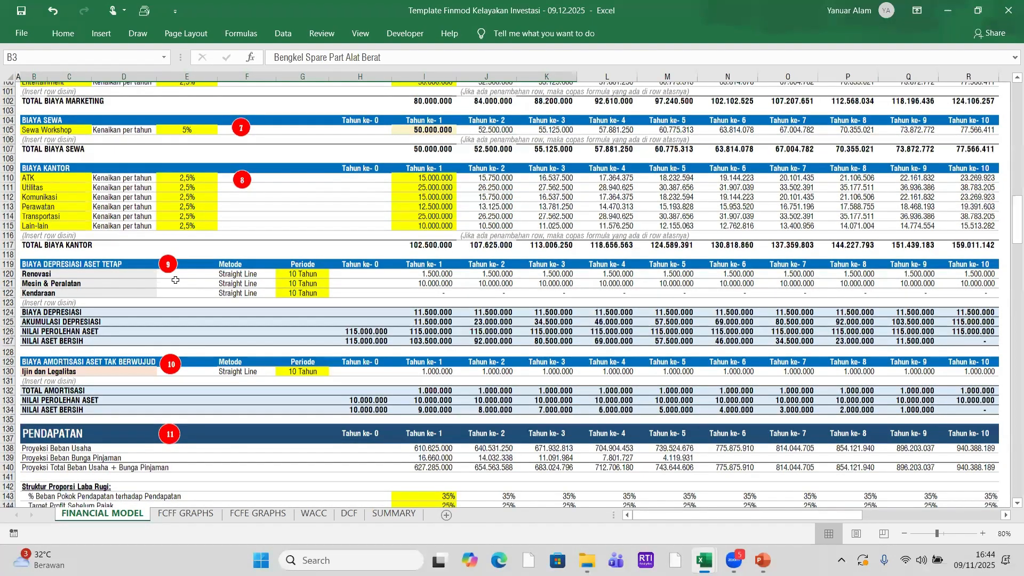
pyautogui.scroll(-2, 175, 280)
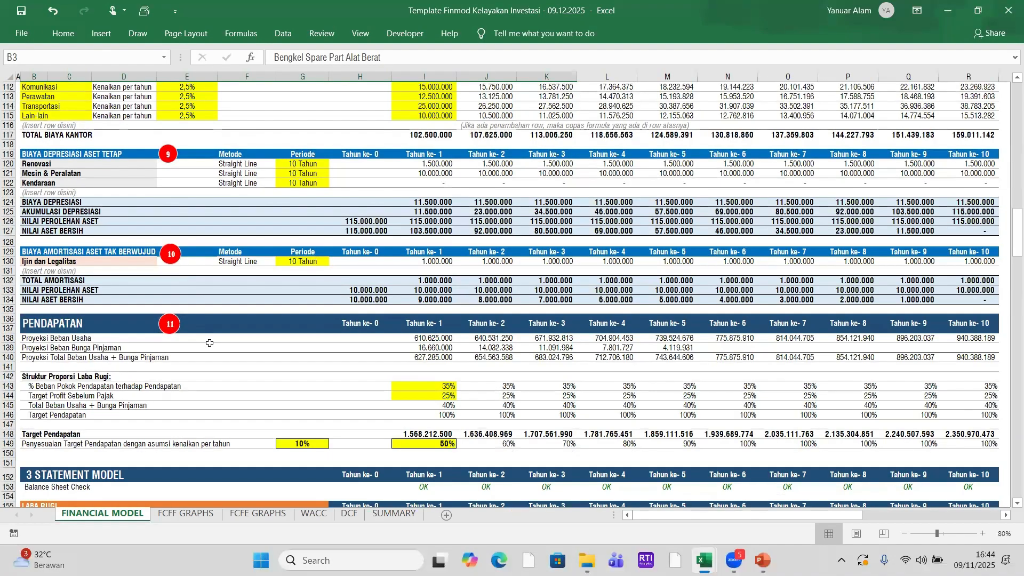
pyautogui.scroll(-2, 209, 343)
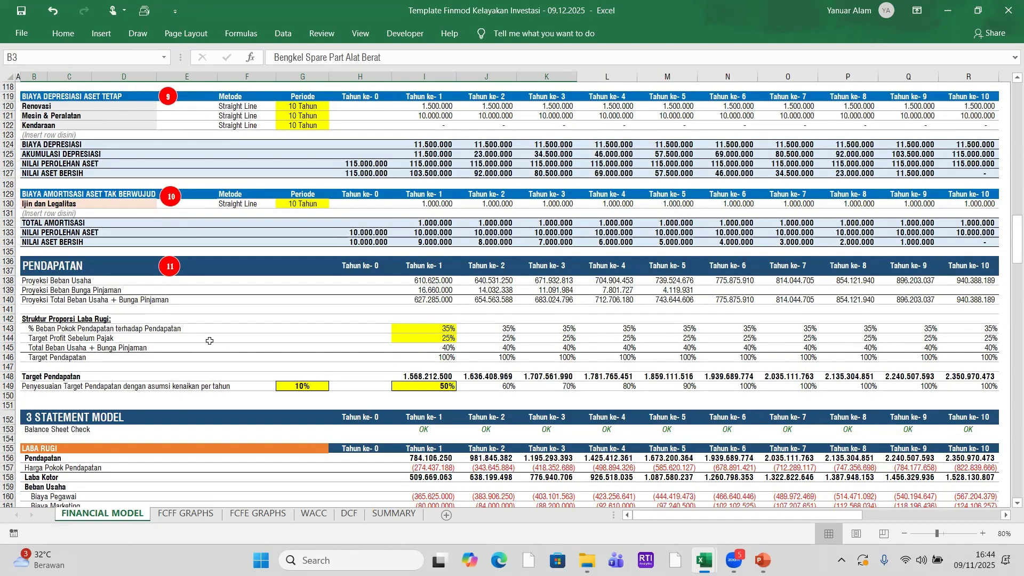
pyautogui.scroll(-1, 447, 304)
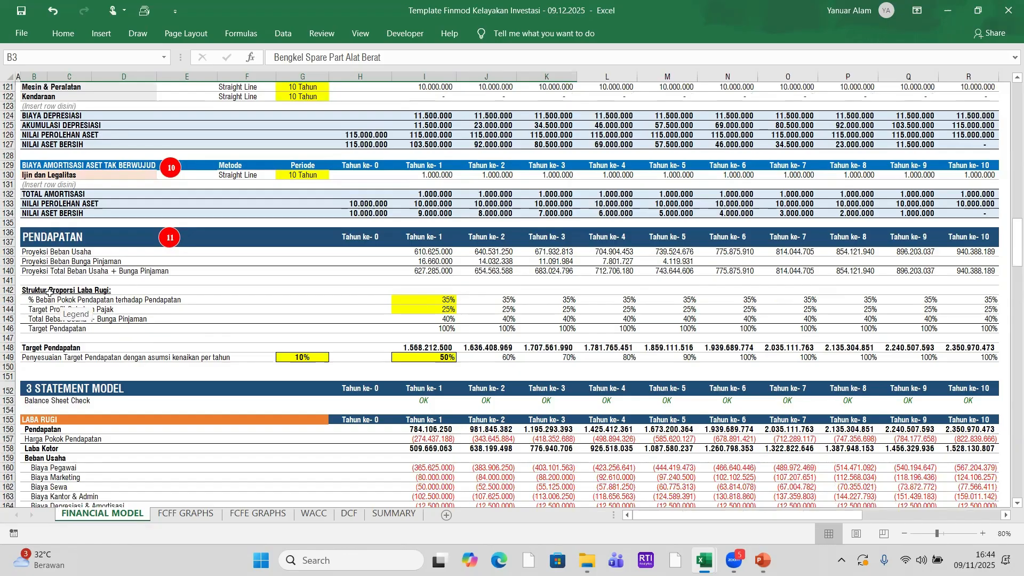
# - Insert a blank worksheet before FINANCIAL MODEL and enlarge its view to 120%
pyautogui.rightClick(141, 514)
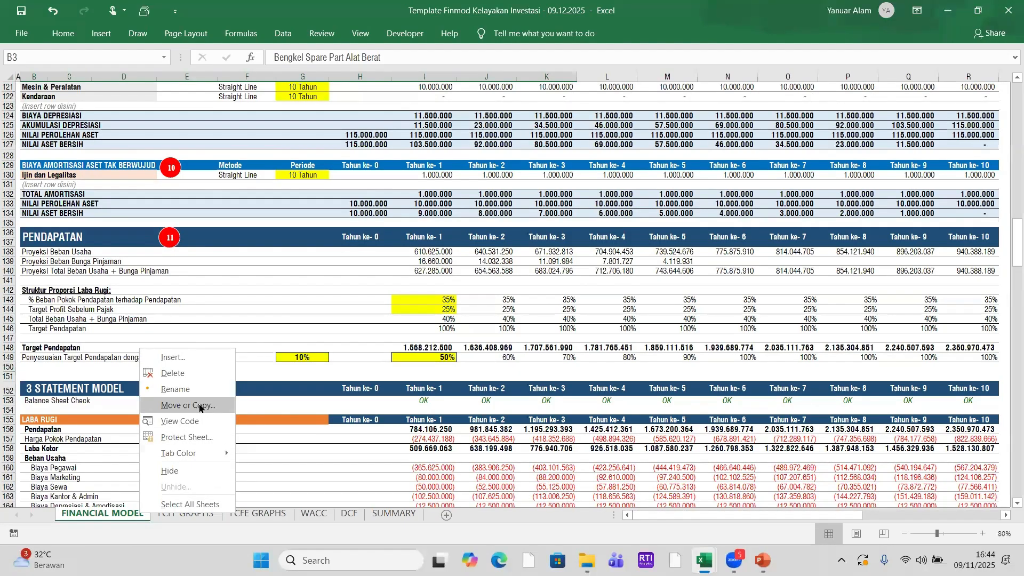
pyautogui.click(195, 359)
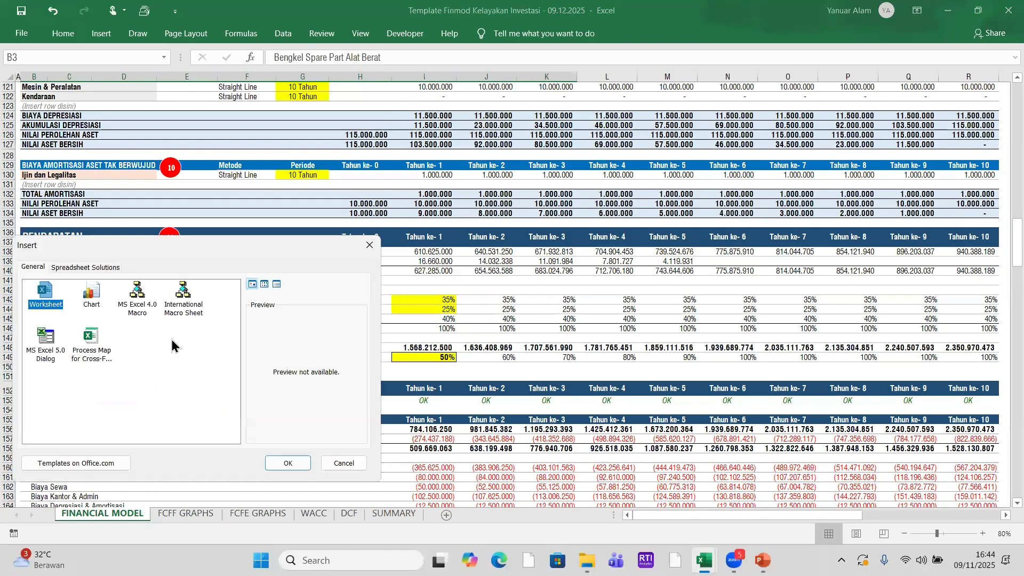
pyautogui.doubleClick(45, 292)
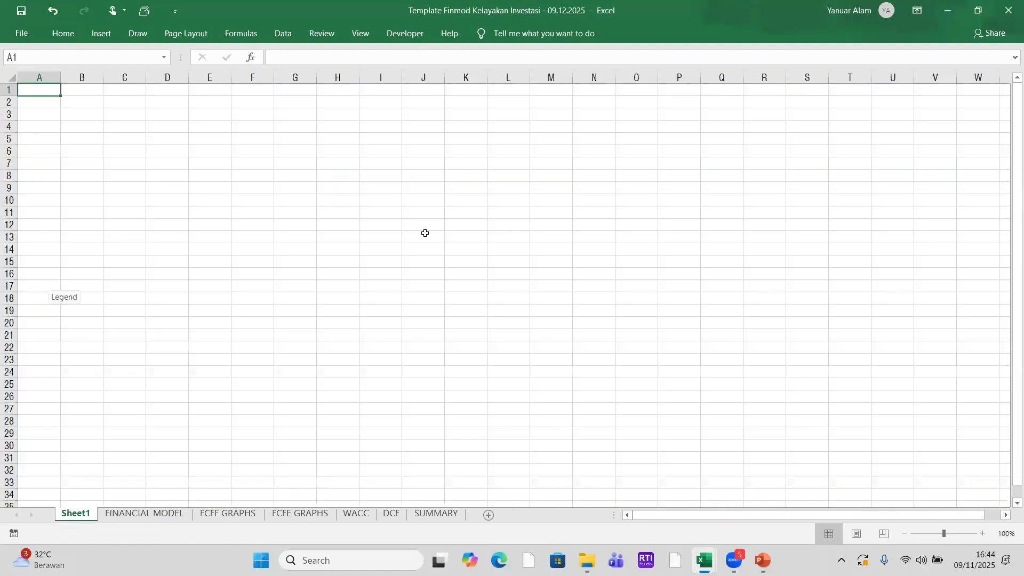
pyautogui.click(982, 533)
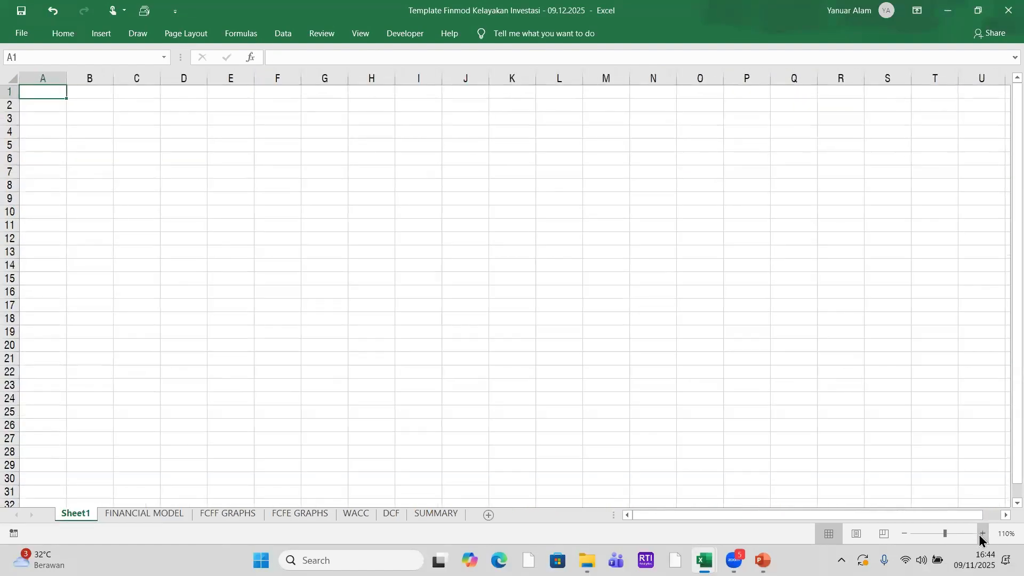
pyautogui.click(982, 534)
# - Enter the labels "Pendapatan" in F10 and "COGS" in F11, and adjust column F to a moderately wide width
pyautogui.moveTo(336, 83); pyautogui.dragTo(458, 103)
pyautogui.click(363, 229)
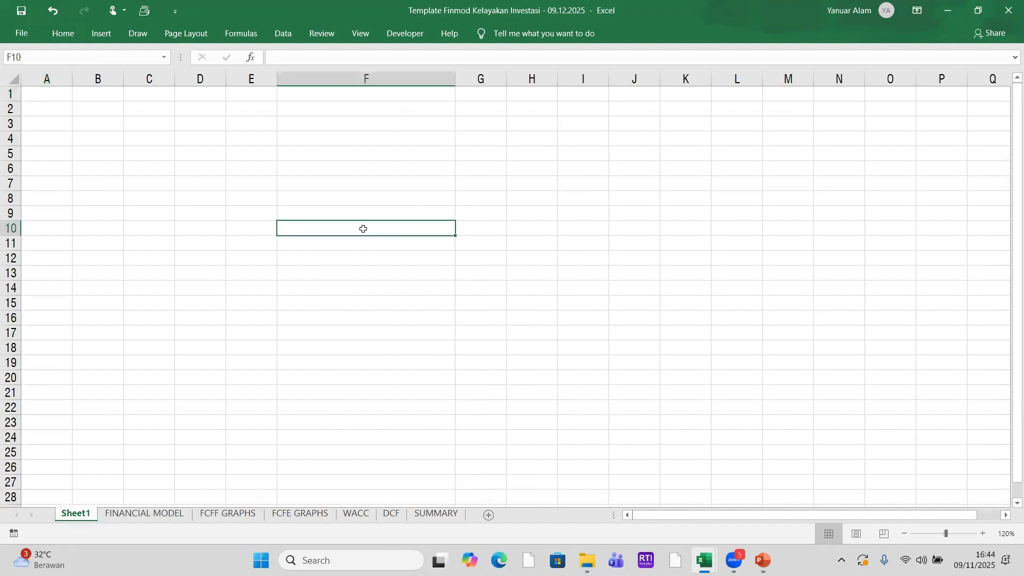
pyautogui.write('Pendapatan')
pyautogui.press('Return')
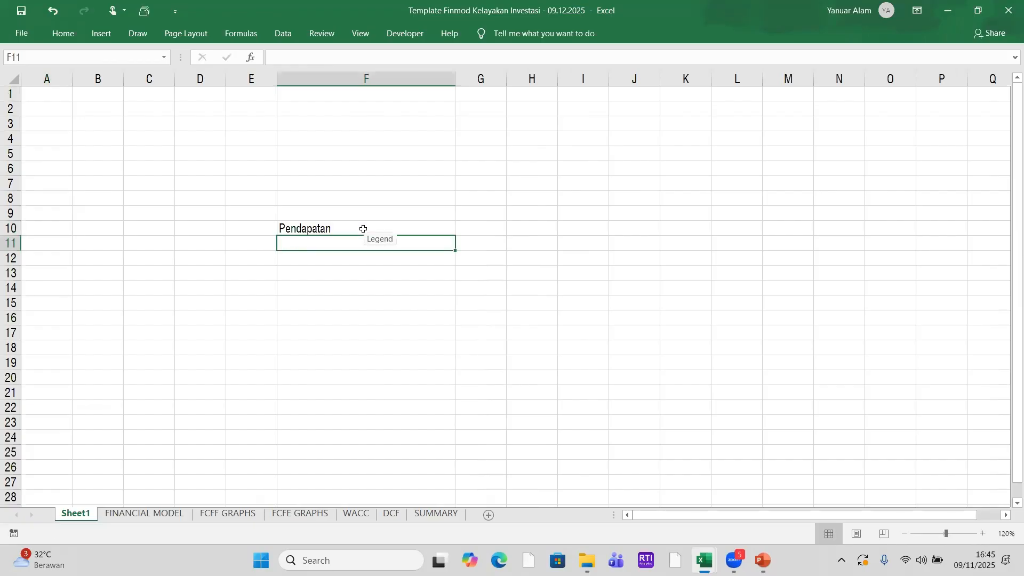
pyautogui.write('COGS')
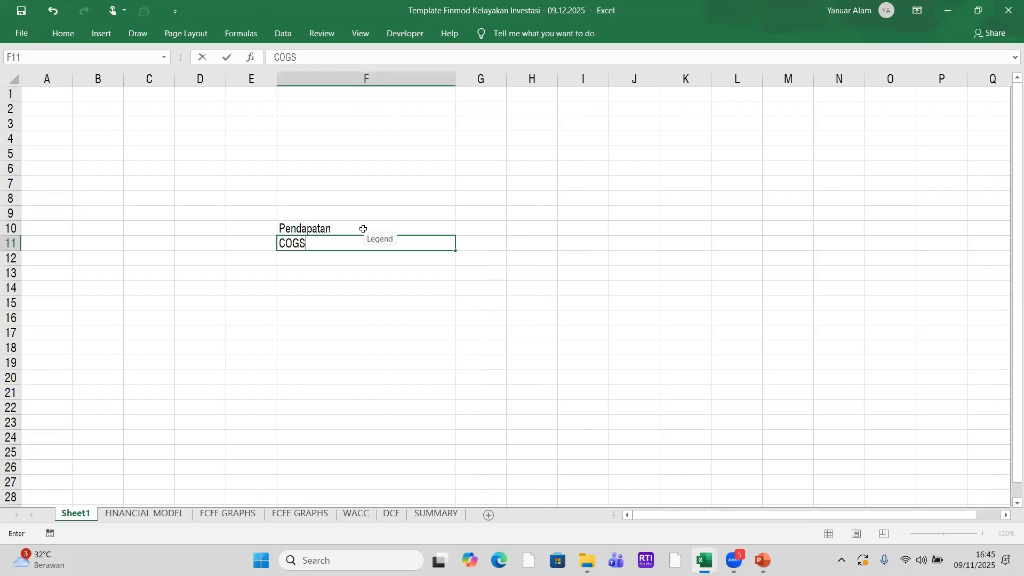
pyautogui.moveTo(457, 79); pyautogui.dragTo(366, 109)
pyautogui.click(419, 92)
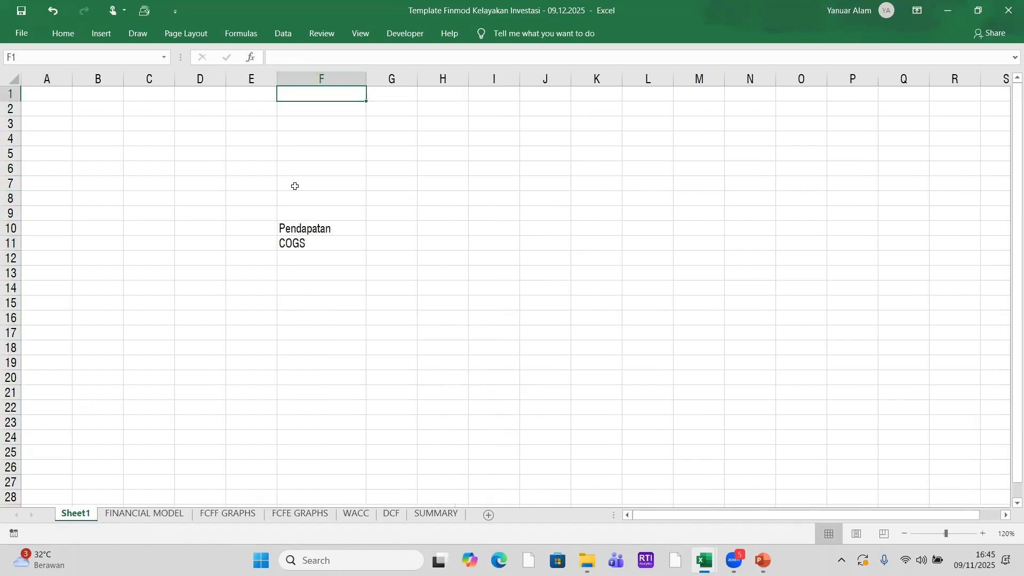
# - Add the labels "Beban Usaha" in F12 and "EBT" in F13 below COGS
pyautogui.click(320, 255)
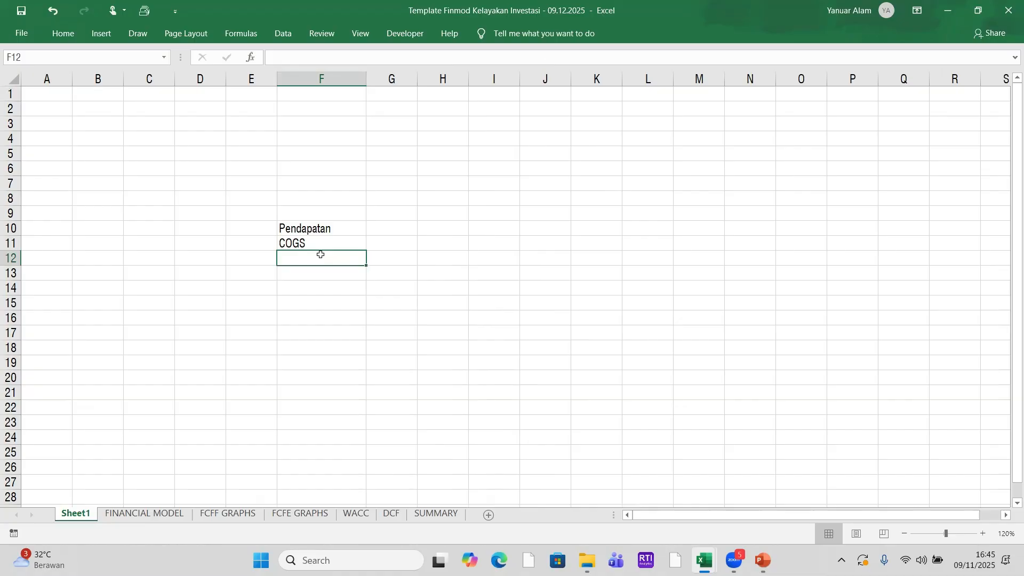
pyautogui.write('Beban ')
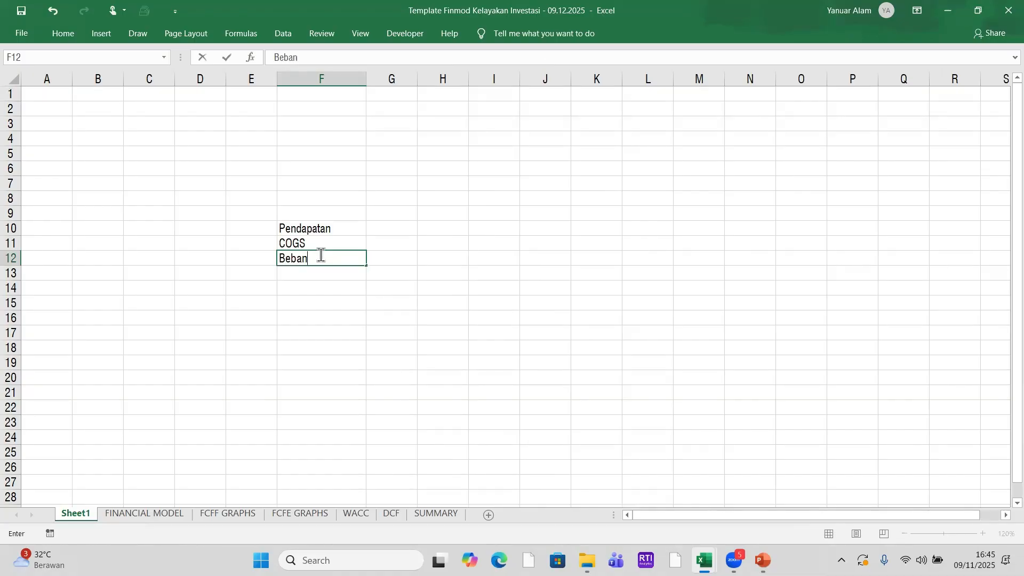
pyautogui.write('Usaha')
pyautogui.press('Return')
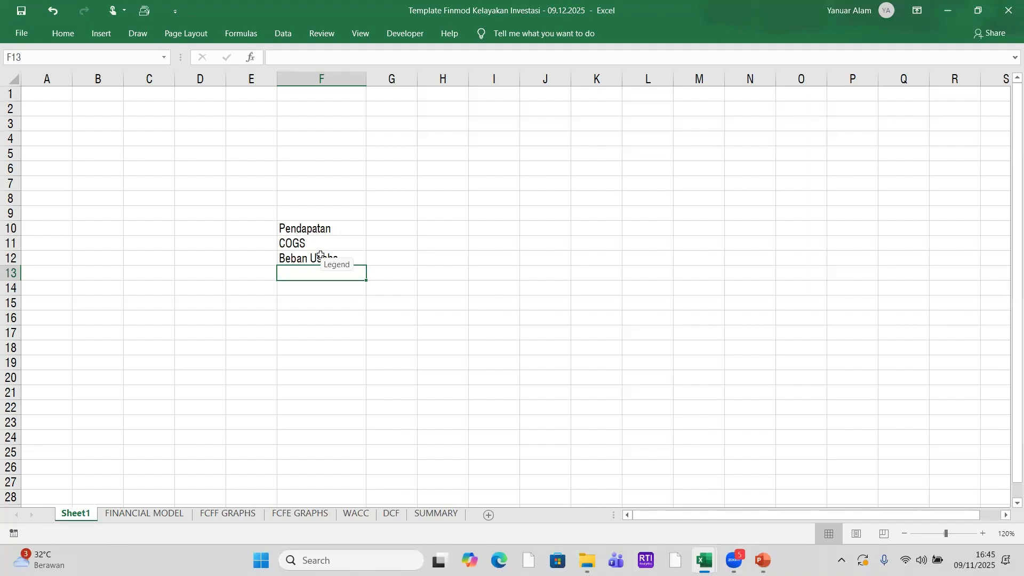
pyautogui.write('EBT')
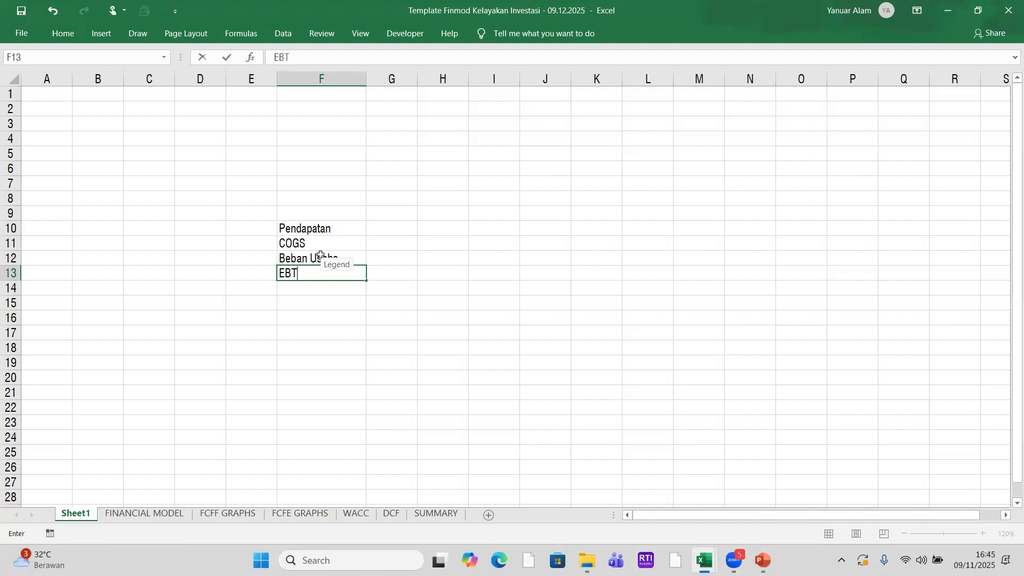
pyautogui.press('Up')
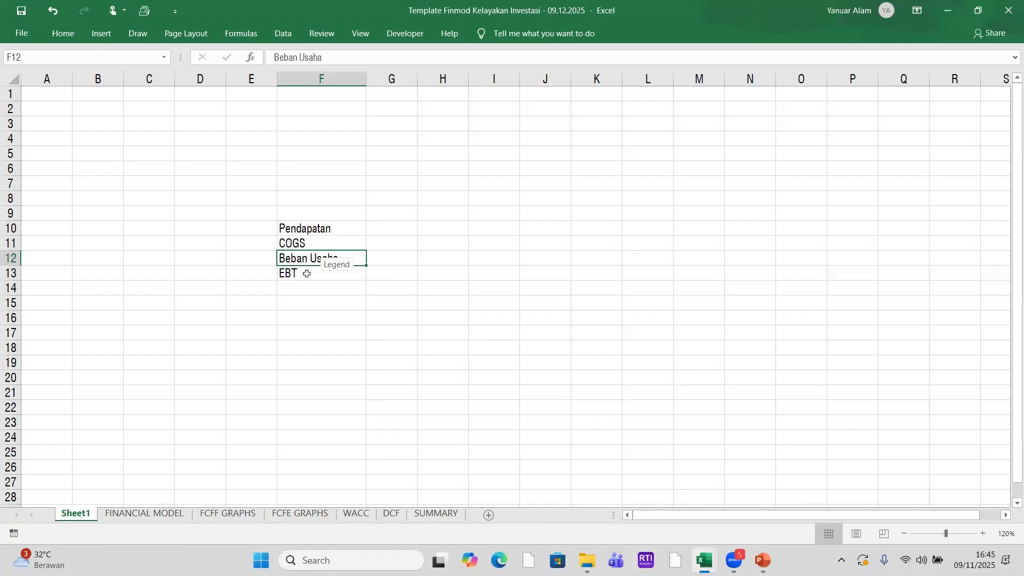
pyautogui.click(310, 270)
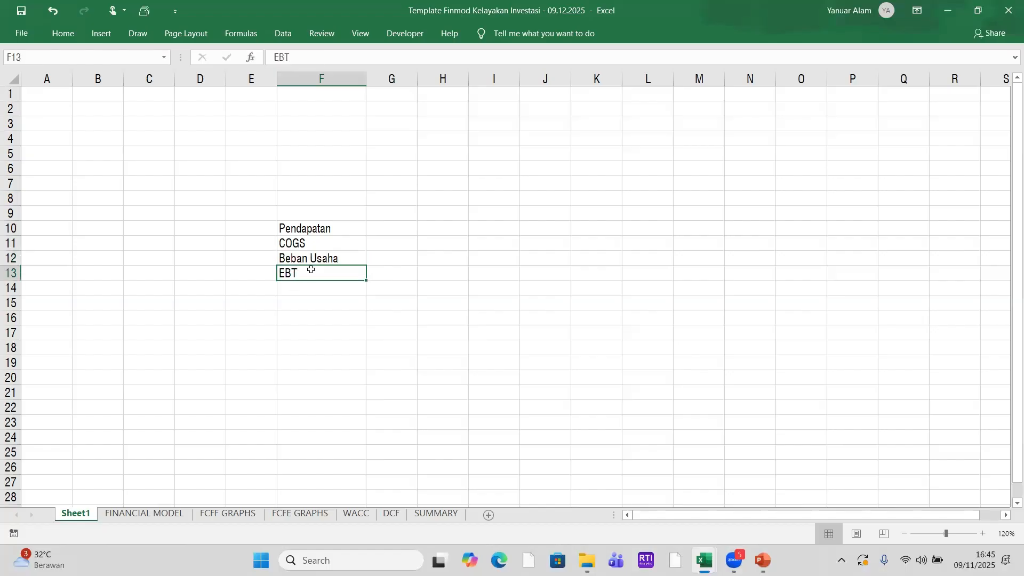
pyautogui.click(303, 301)
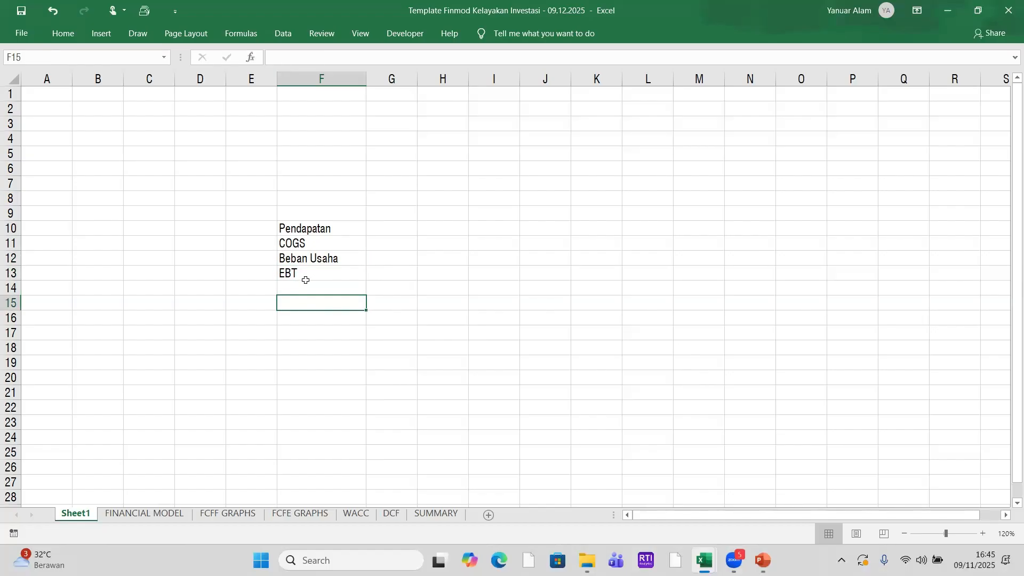
pyautogui.click(306, 275)
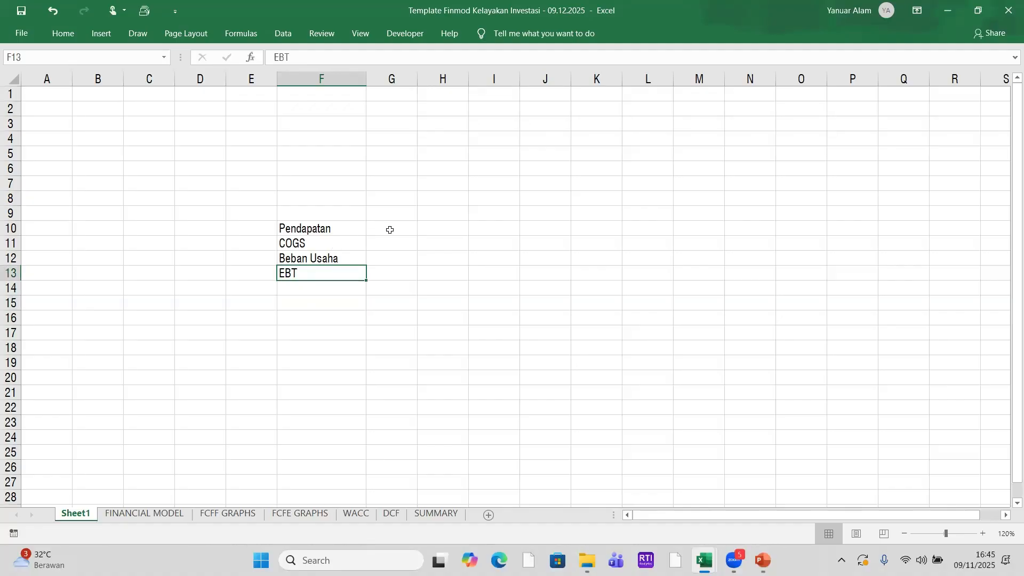
# - Enter 100% in G10 beside Pendapatan and narrow column G to fit the percentage
pyautogui.moveTo(418, 79); pyautogui.dragTo(434, 79)
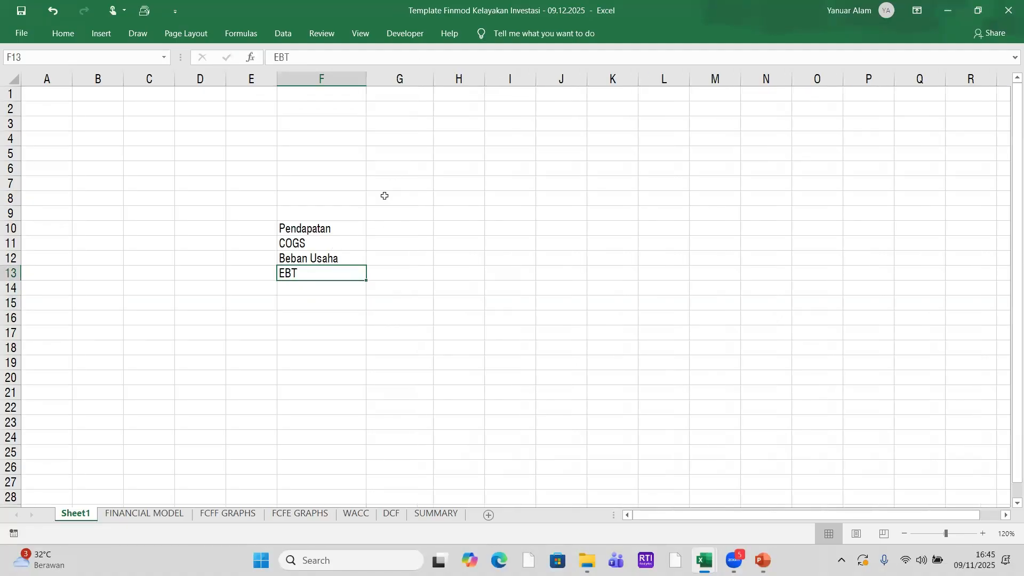
pyautogui.click(400, 229)
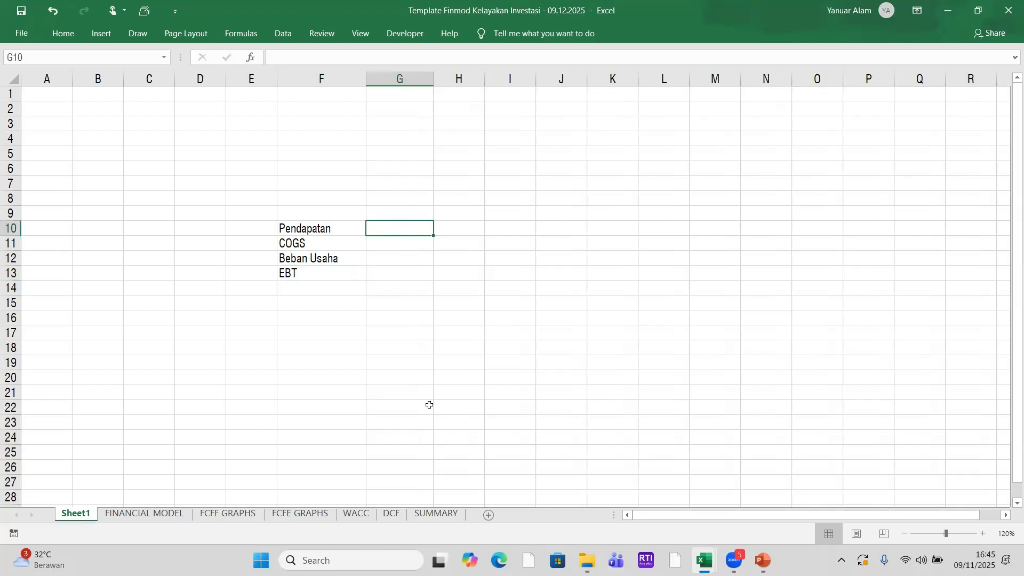
pyautogui.write('100%')
pyautogui.press('Return')
pyautogui.moveTo(433, 78); pyautogui.dragTo(405, 80)
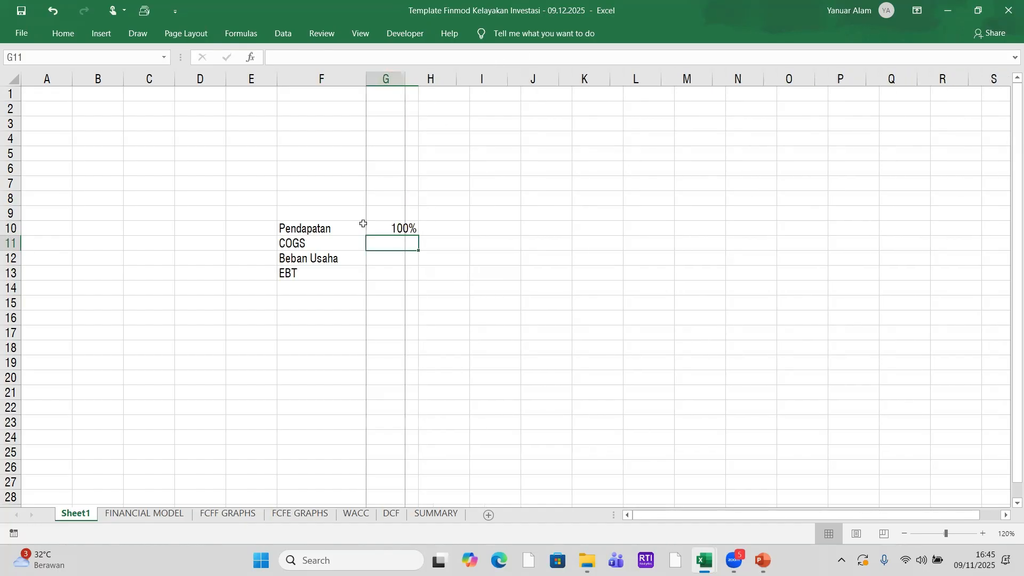
pyautogui.click(318, 240)
pyautogui.click(375, 243)
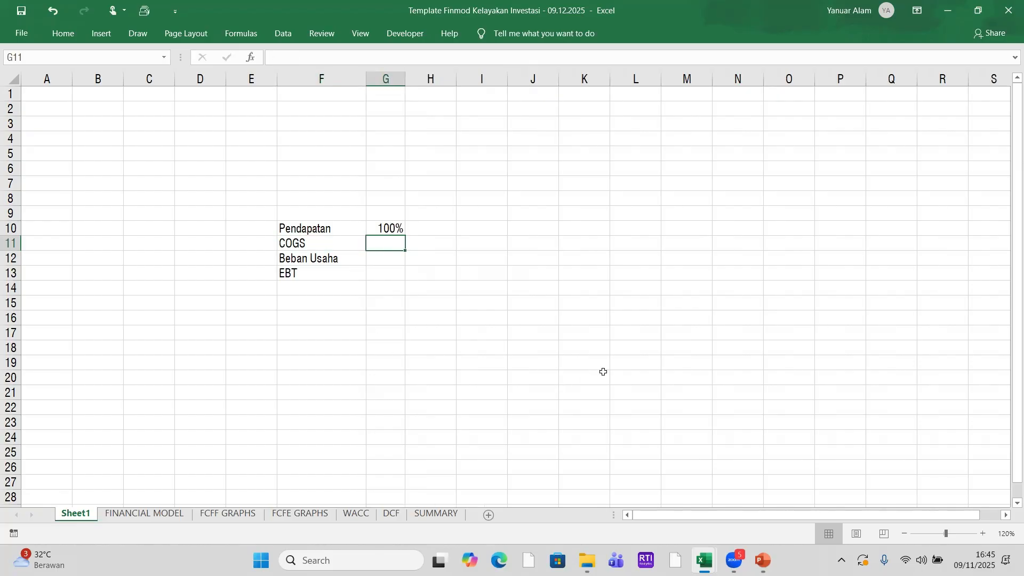
# - Enter 35% for COGS in G11 and 25% for EBT in G13
pyautogui.write('35%')
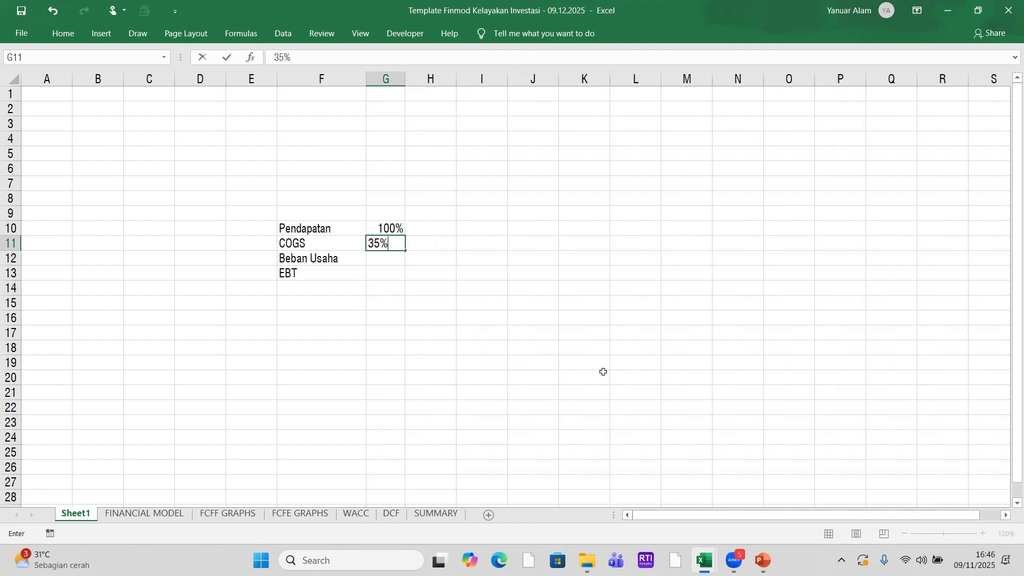
pyautogui.press('Return')
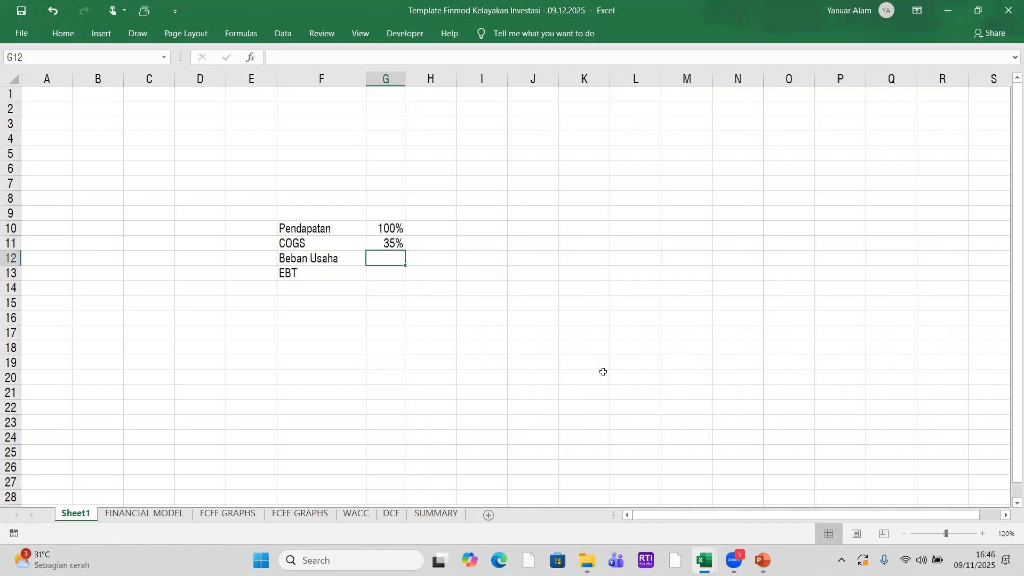
pyautogui.click(386, 272)
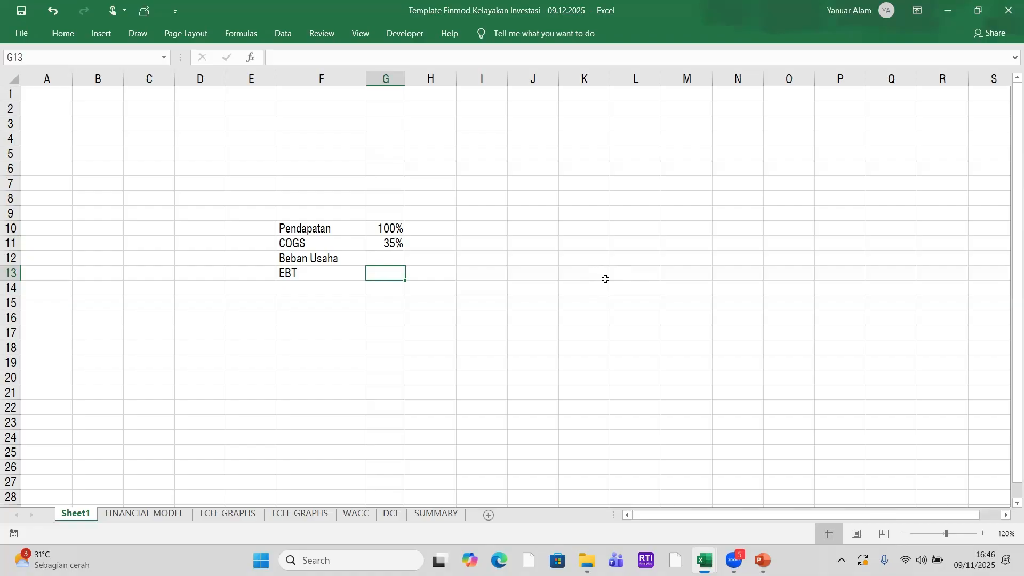
pyautogui.write('25%')
pyautogui.press('Return')
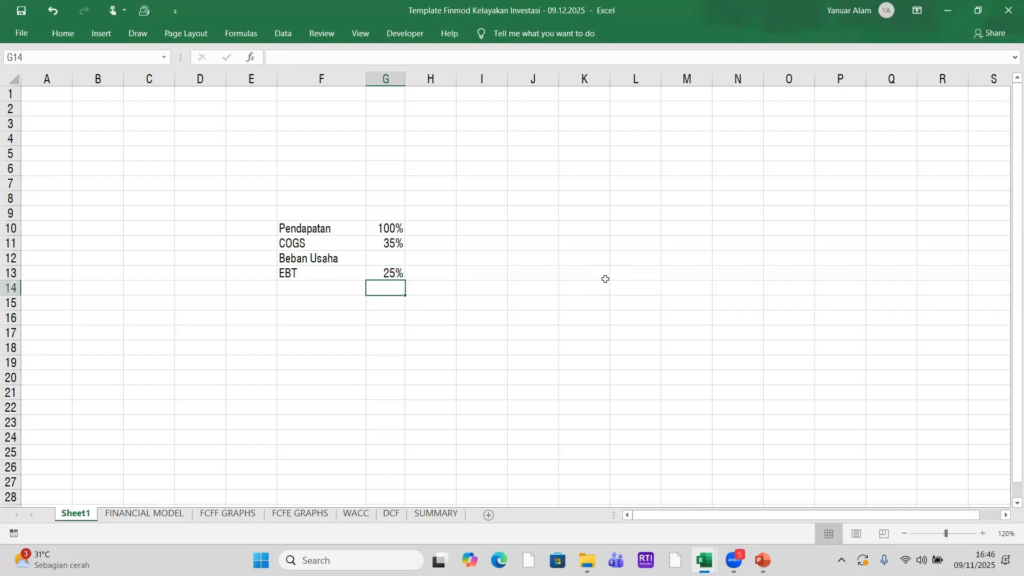
pyautogui.click(289, 272)
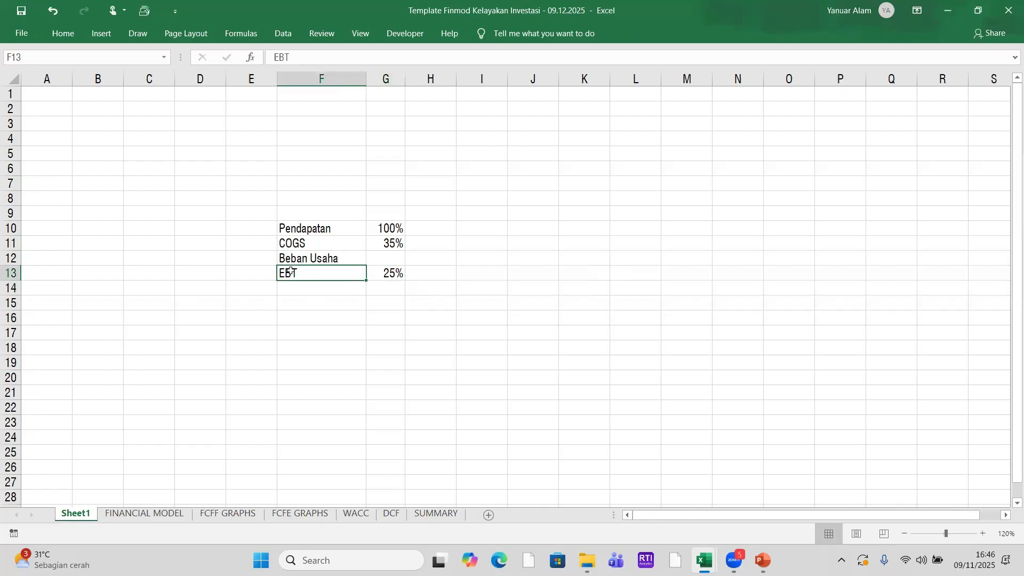
pyautogui.click(393, 272)
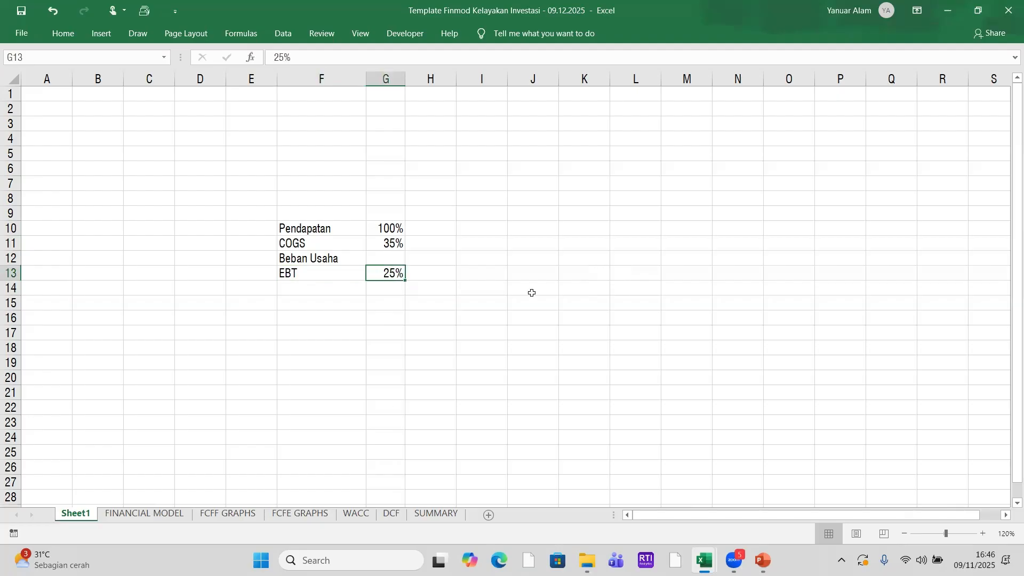
# - Calculate the Beban Usaha percentage in G12 with the formula =G10-G11-G13
pyautogui.click(387, 260)
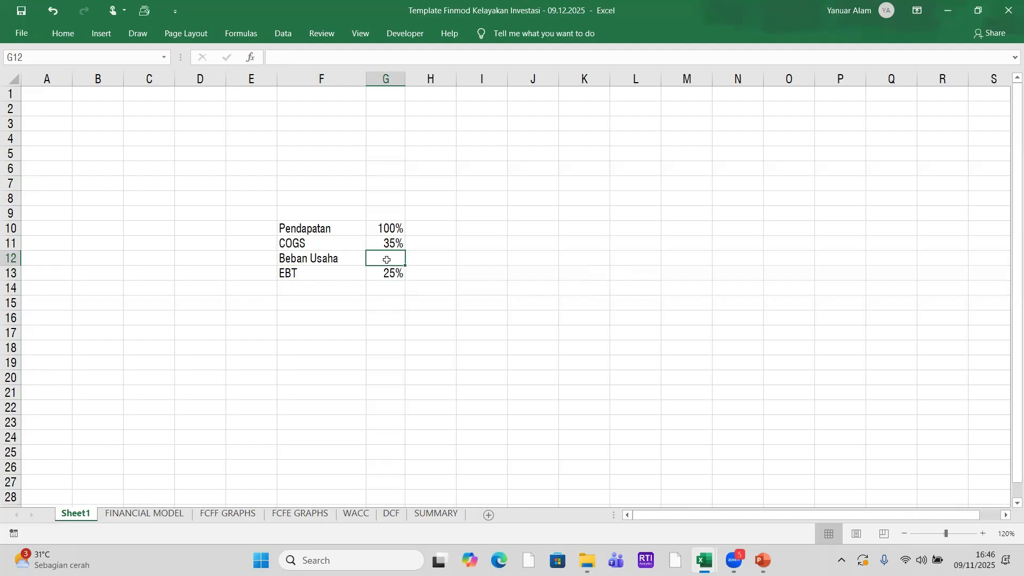
pyautogui.write('=')
pyautogui.click(385, 226)
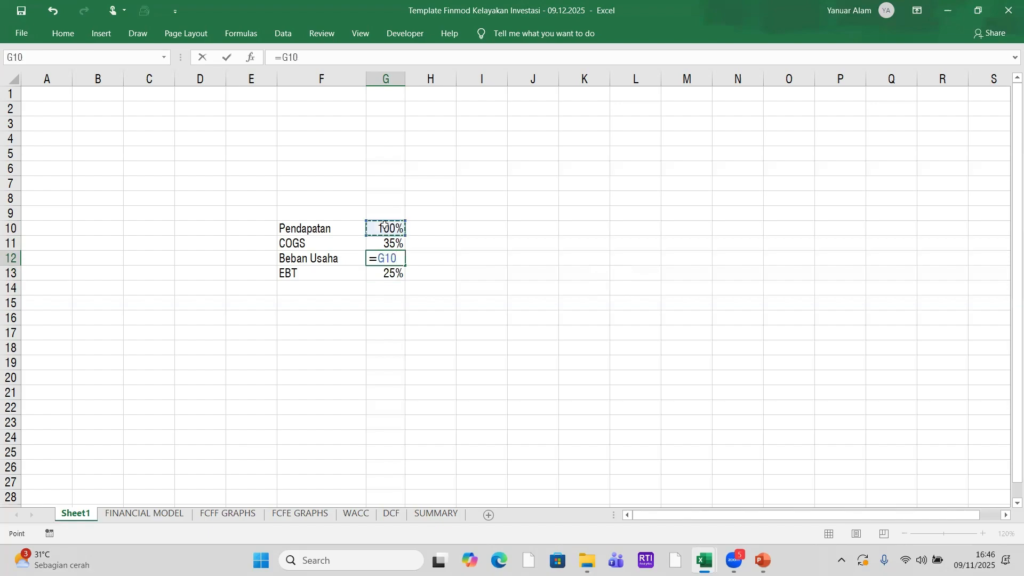
pyautogui.write('-')
pyautogui.click(386, 244)
pyautogui.write('-')
pyautogui.click(393, 271)
pyautogui.press('Return')
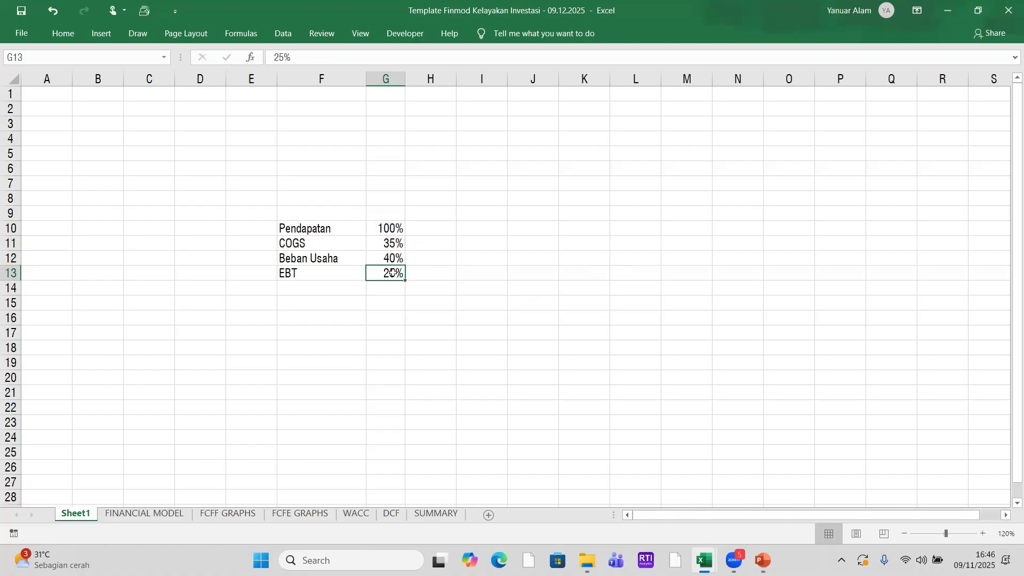
# - Fill the Beban Usaha percentage cell G12 with yellow
pyautogui.click(392, 255)
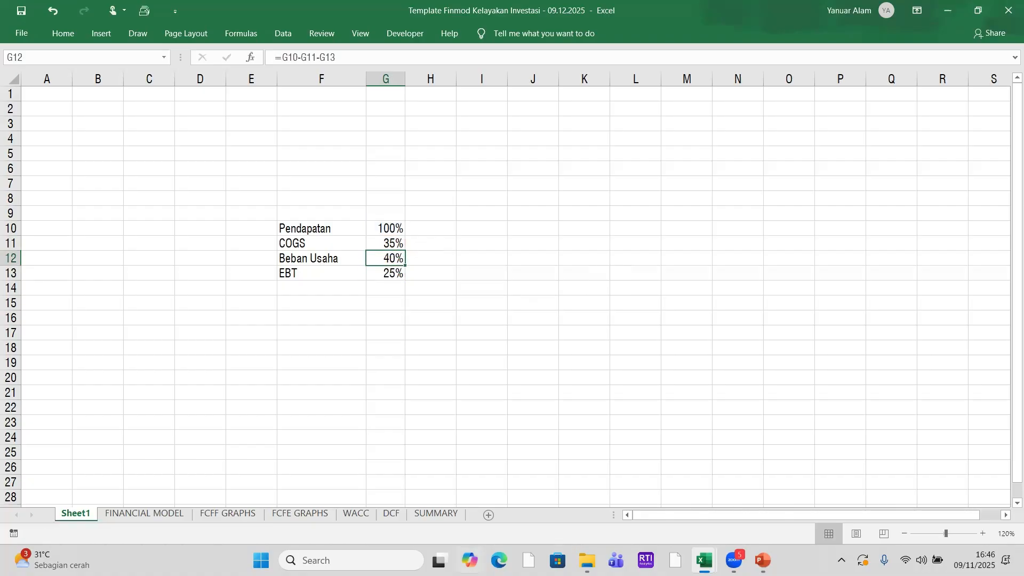
pyautogui.click(68, 36)
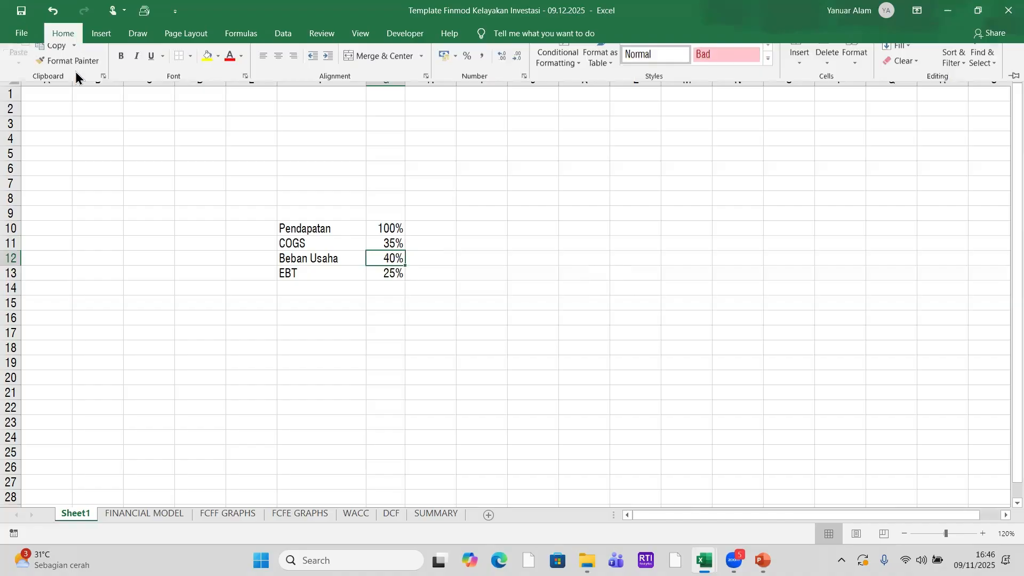
pyautogui.click(203, 80)
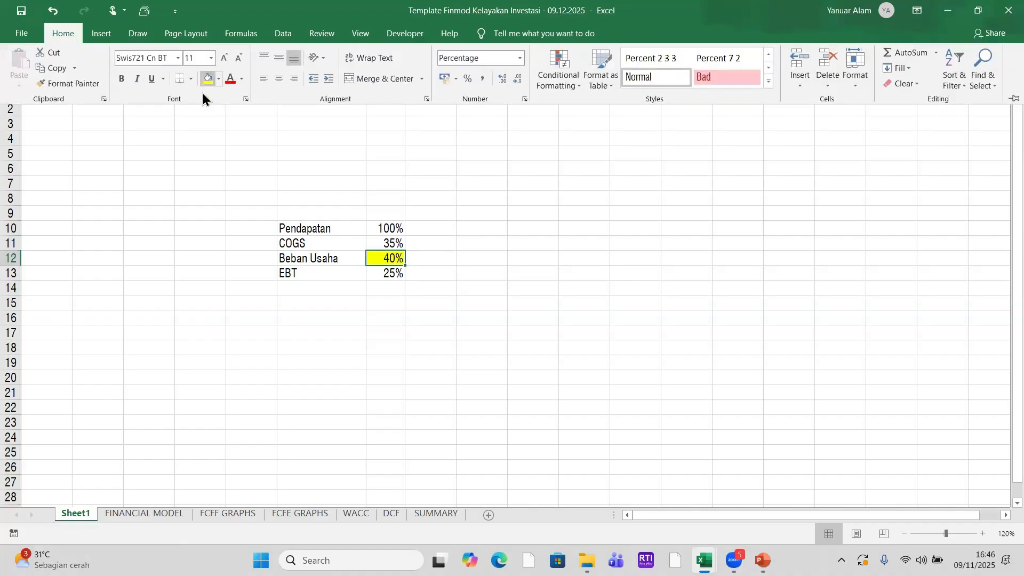
# - Widen column H and link H12 to the year-1 total of Beban Usaha plus Bunga Pinjaman, 'FINANCIAL MODEL'!I140
pyautogui.click(428, 257)
pyautogui.moveTo(457, 79); pyautogui.dragTo(498, 81)
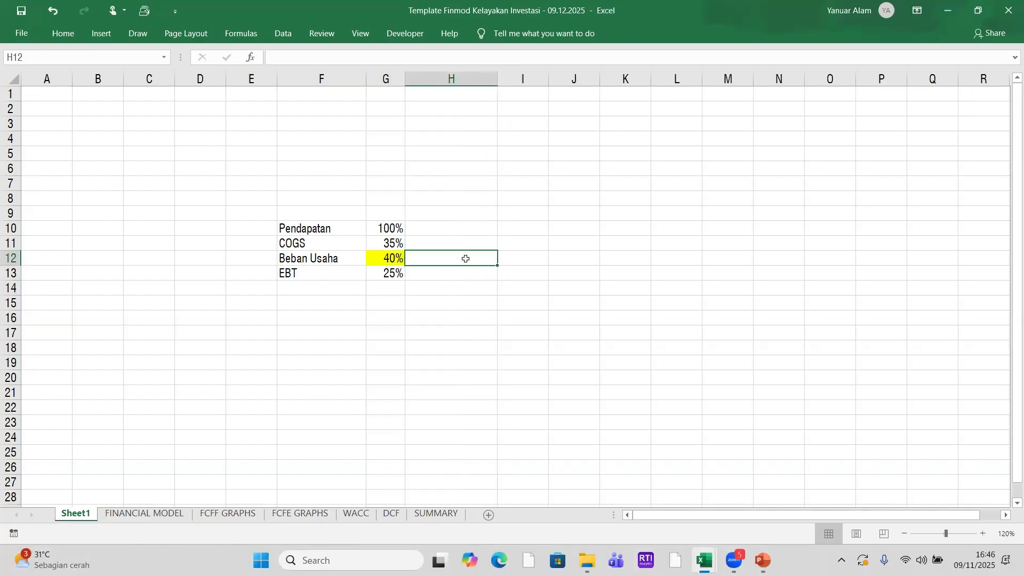
pyautogui.write('=')
pyautogui.click(136, 516)
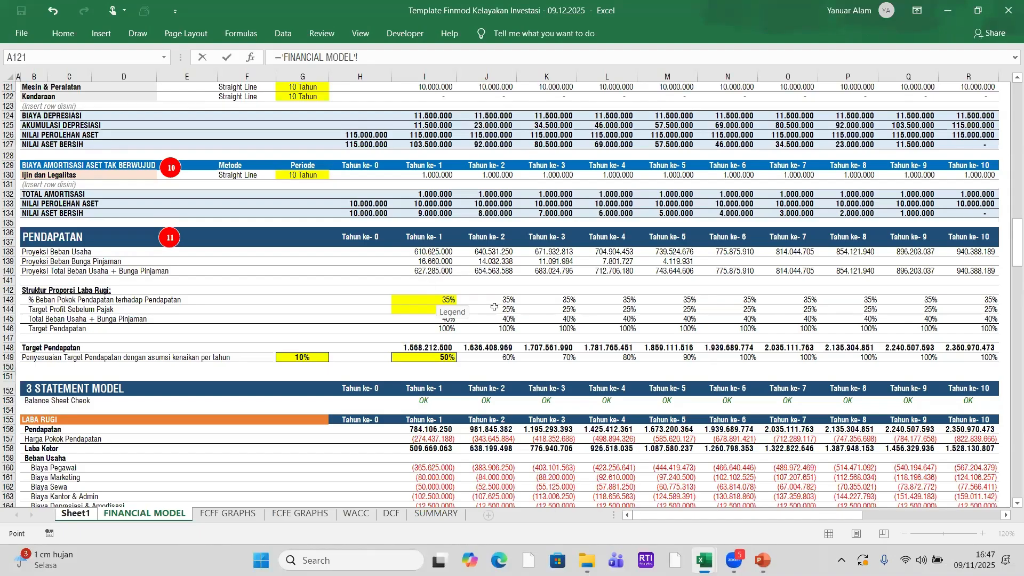
pyautogui.click(434, 270)
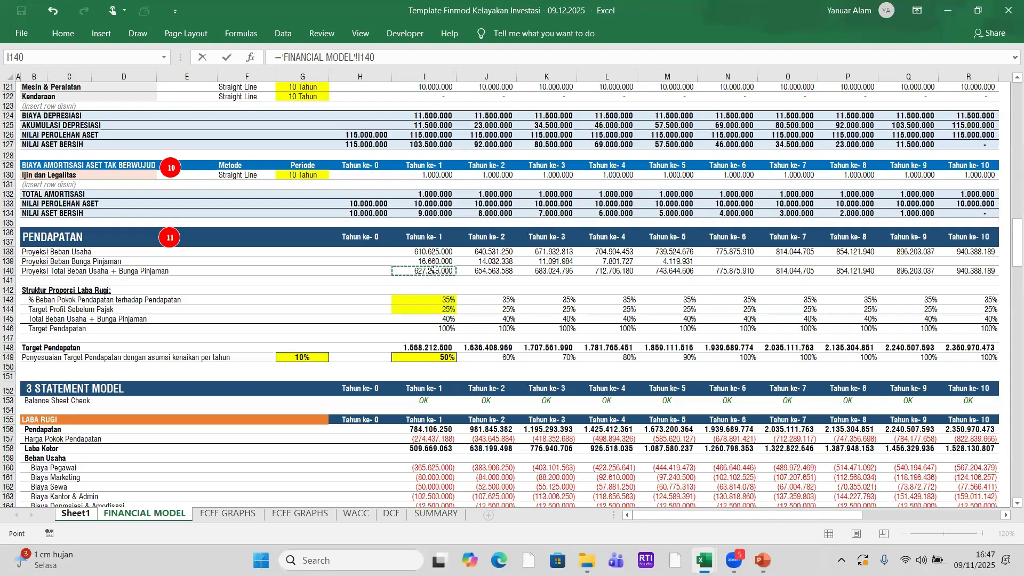
pyautogui.press('Return')
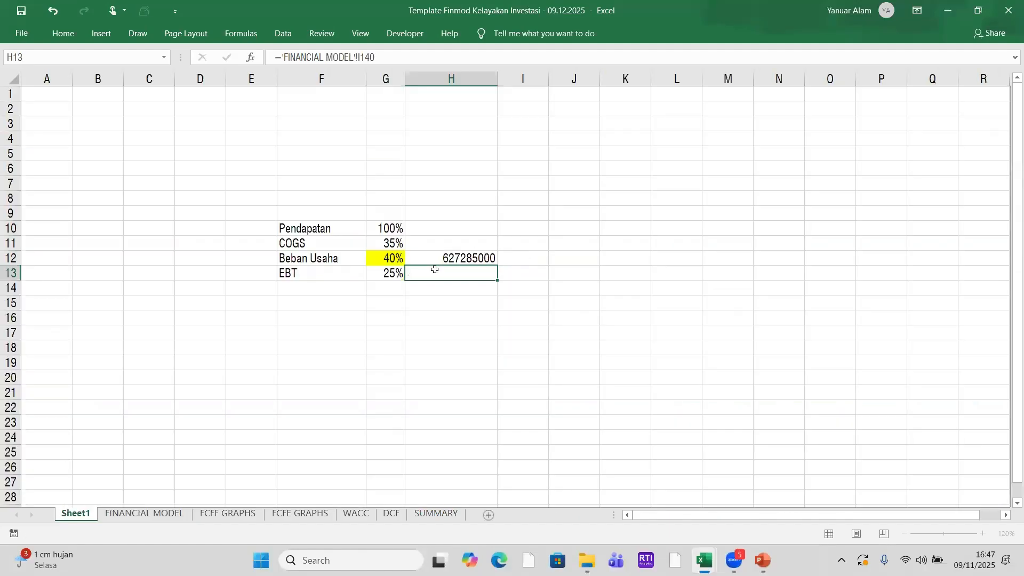
# - Format the Beban Usaha amount in H12 with a thousands separator and no decimals
pyautogui.click(454, 255)
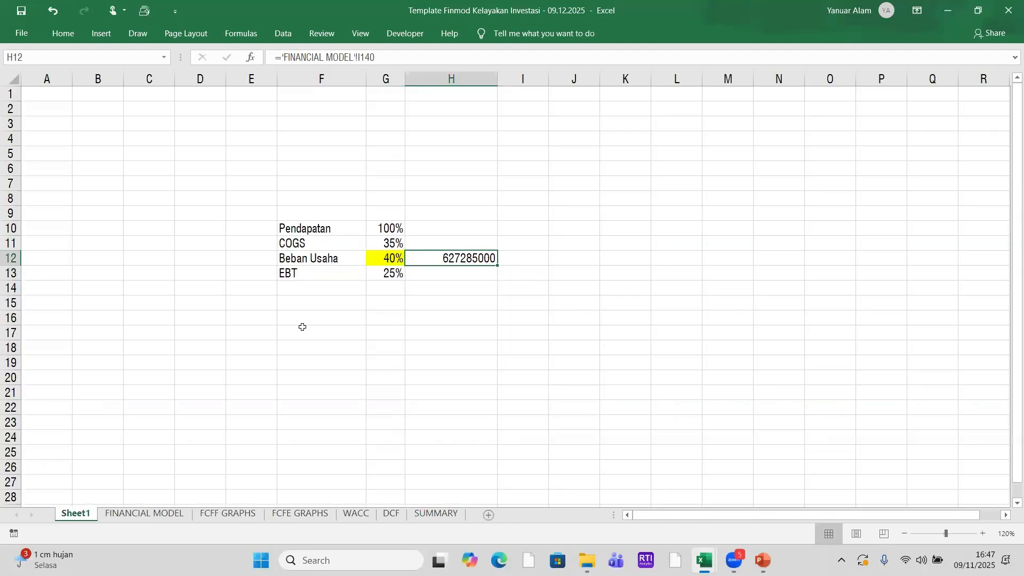
pyautogui.click(66, 37)
pyautogui.click(483, 79)
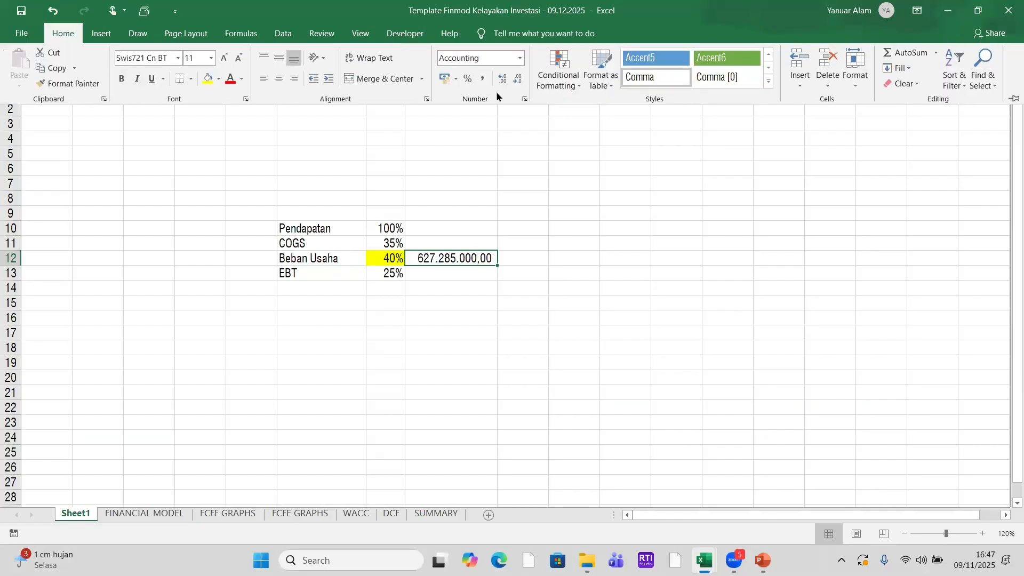
pyautogui.click(516, 84)
pyautogui.click(517, 83)
# - Apply the thousands-separator format without decimals to H10:H15 and widen column H slightly more
pyautogui.click(456, 229)
pyautogui.moveTo(455, 228); pyautogui.dragTo(455, 303)
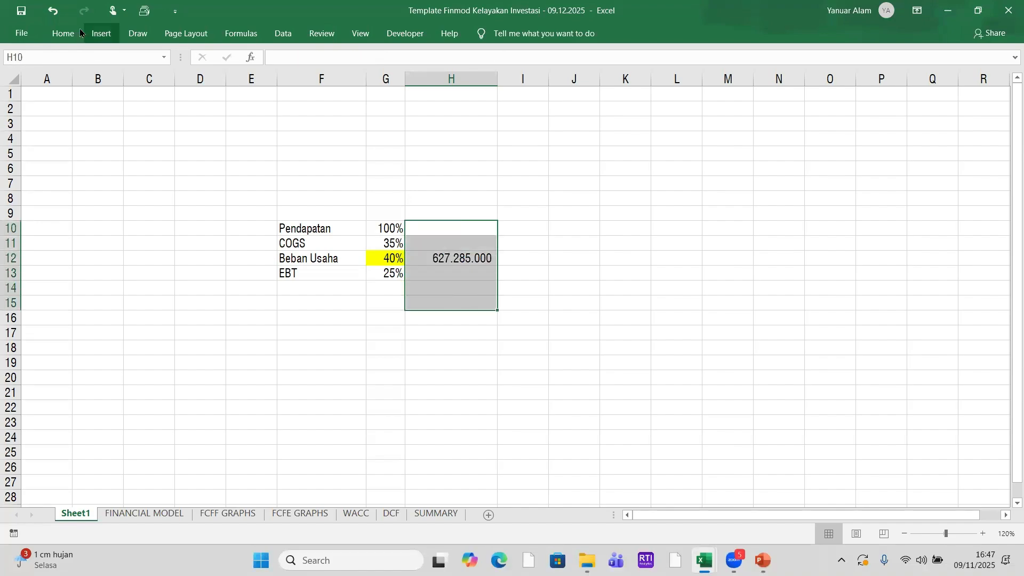
pyautogui.click(64, 33)
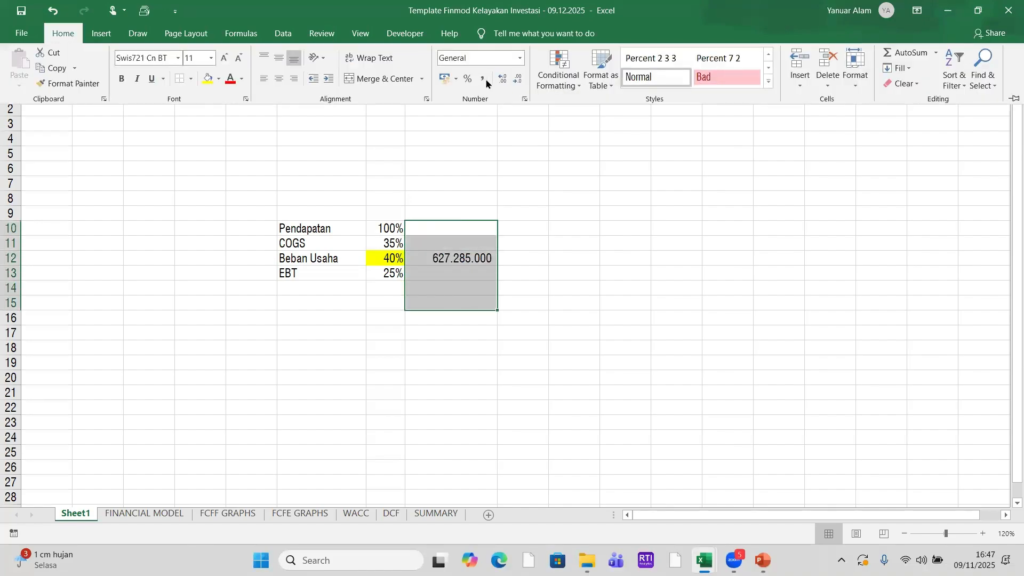
pyautogui.click(483, 78)
pyautogui.click(512, 80)
pyautogui.click(512, 80)
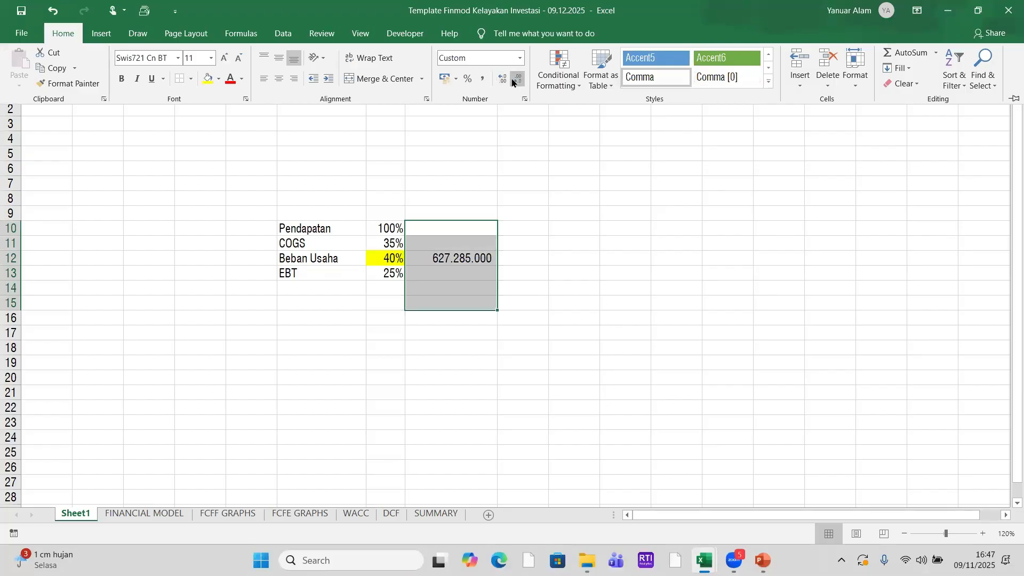
pyautogui.click(493, 166)
pyautogui.click(493, 167)
pyautogui.moveTo(499, 88); pyautogui.dragTo(520, 81)
# - Calculate the Pendapatan amount in H10 by dividing Beban Usaha by its percentage, =H12/G12
pyautogui.click(456, 225)
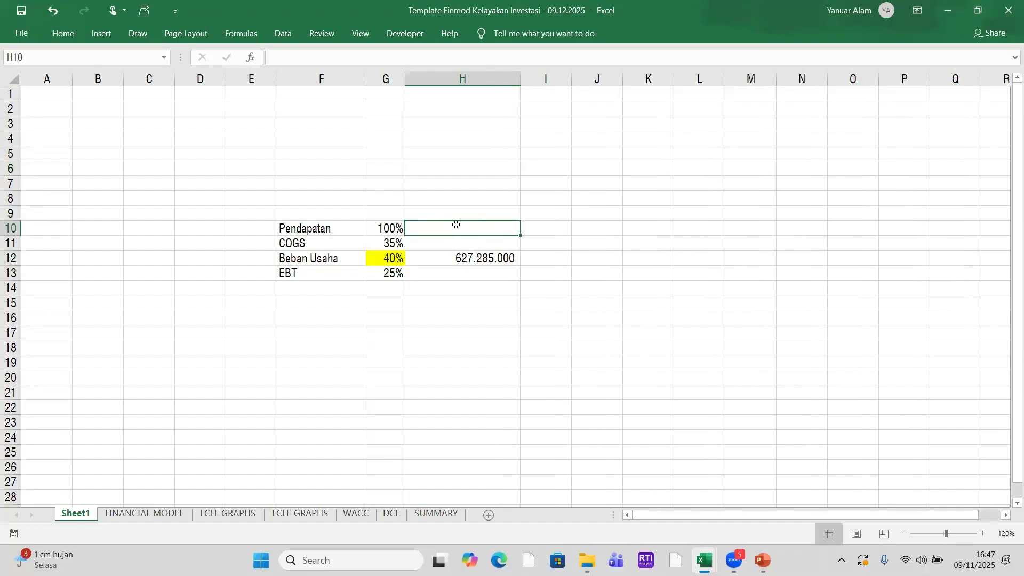
pyautogui.write('=')
pyautogui.click(459, 256)
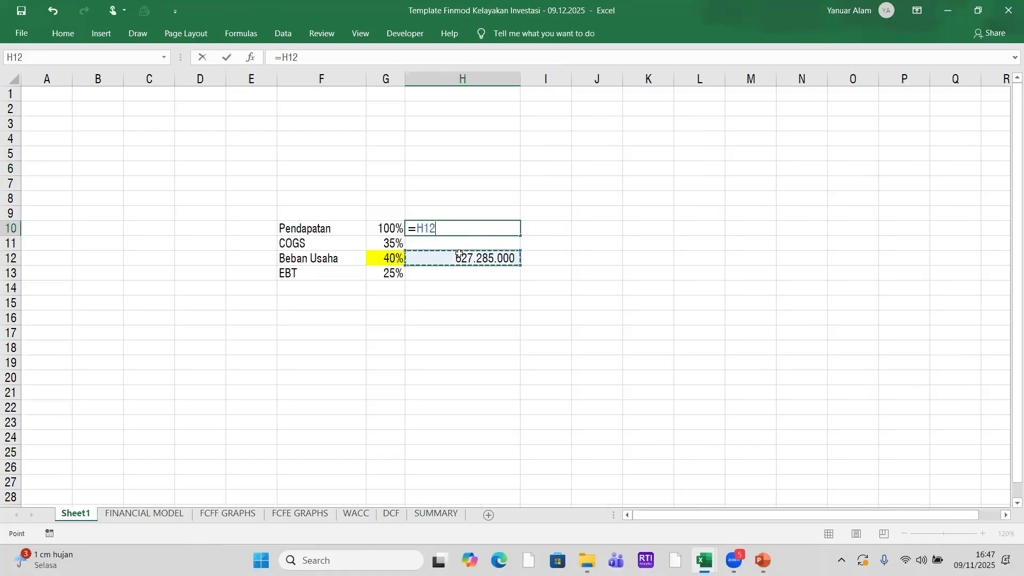
pyautogui.write('/')
pyautogui.click(387, 258)
pyautogui.press('Return')
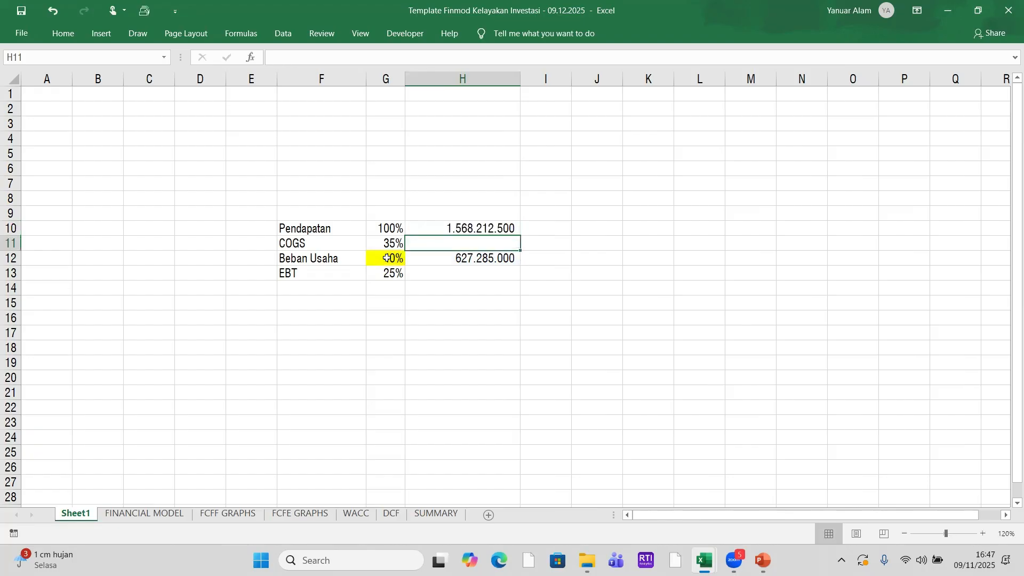
pyautogui.click(464, 229)
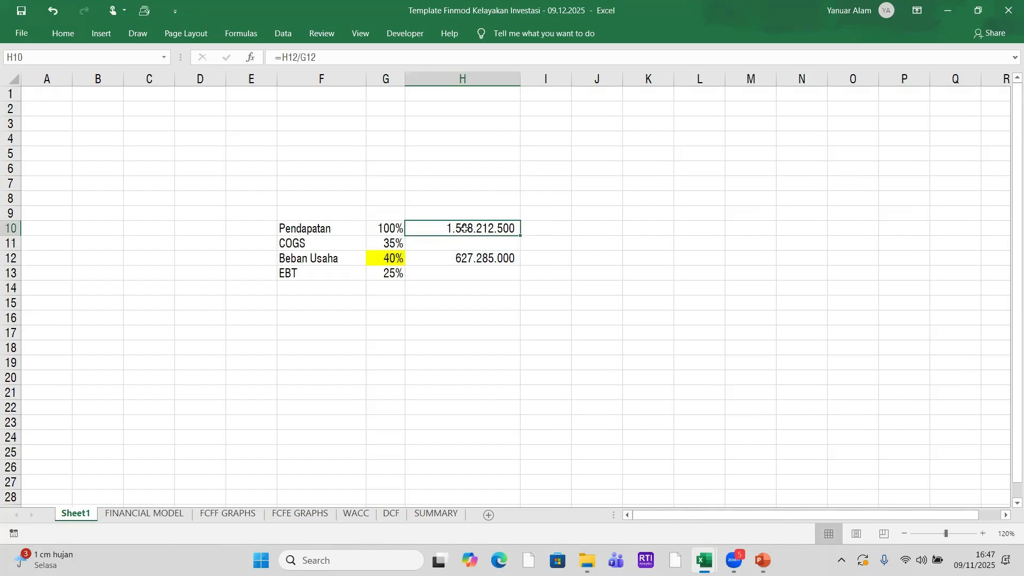
# - Calculate the EBT amount in H13 as its percentage of Pendapatan, =G13*H10
pyautogui.click(472, 270)
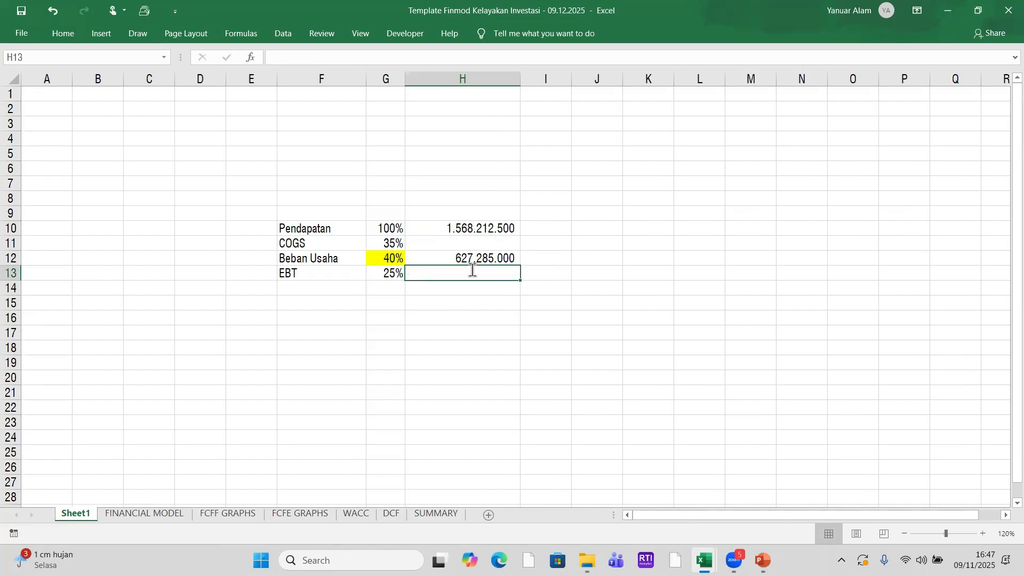
pyautogui.write('=')
pyautogui.click(381, 275)
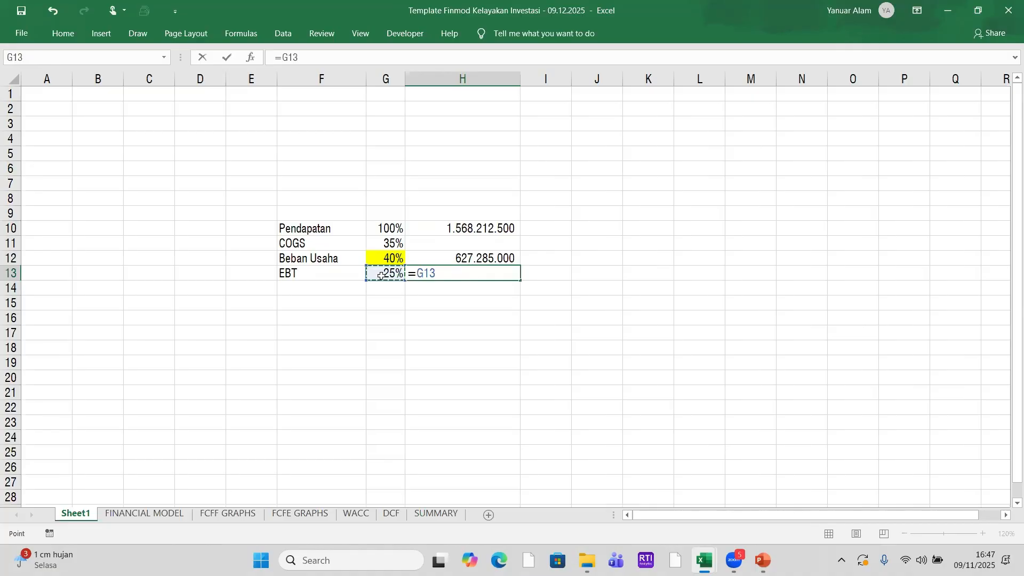
pyautogui.write('*')
pyautogui.click(458, 233)
pyautogui.press('Return')
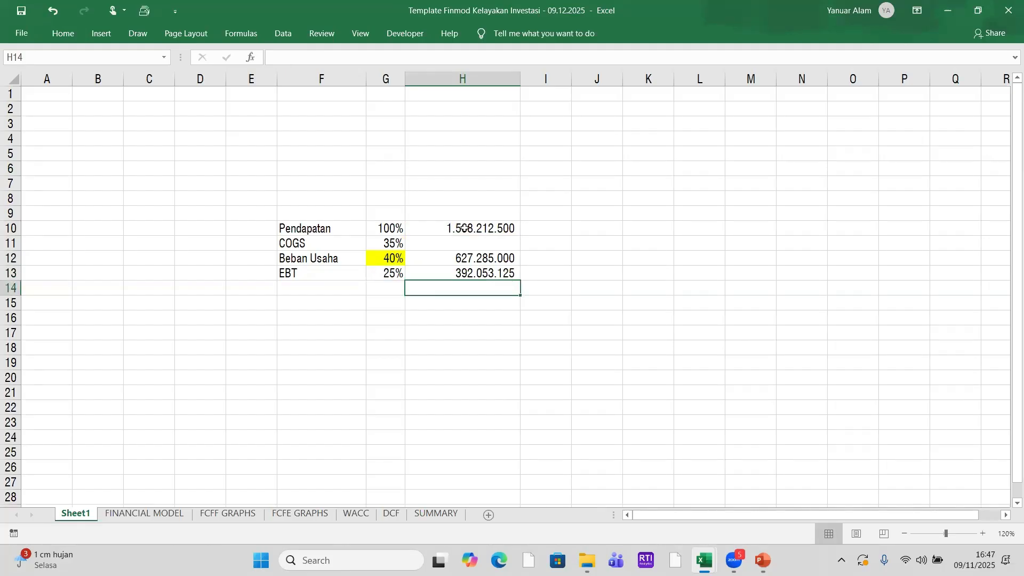
# - Examine the Pendapatan, Beban Usaha and EBT amounts in column H against the percentages in column G
pyautogui.click(477, 268)
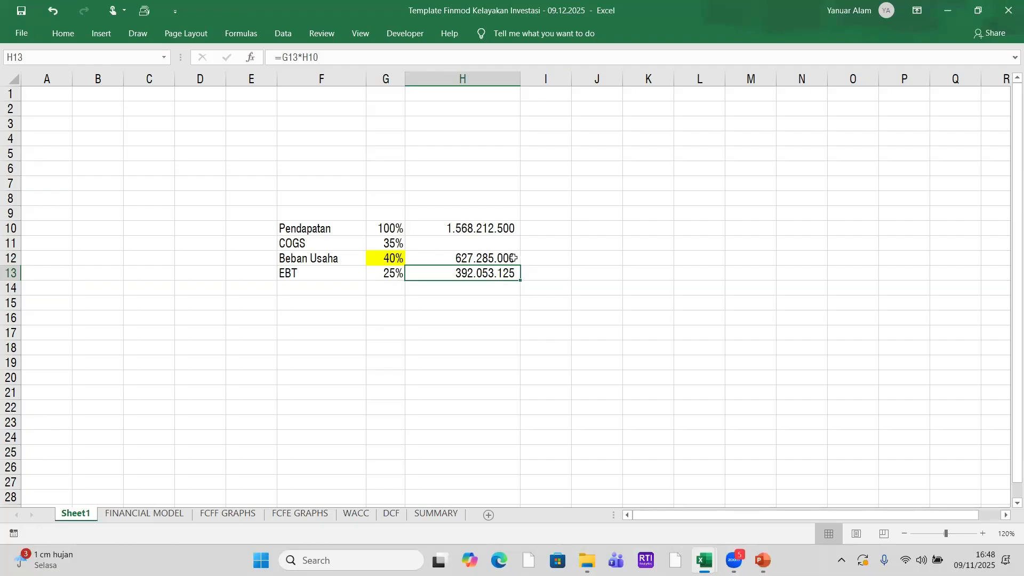
pyautogui.click(491, 230)
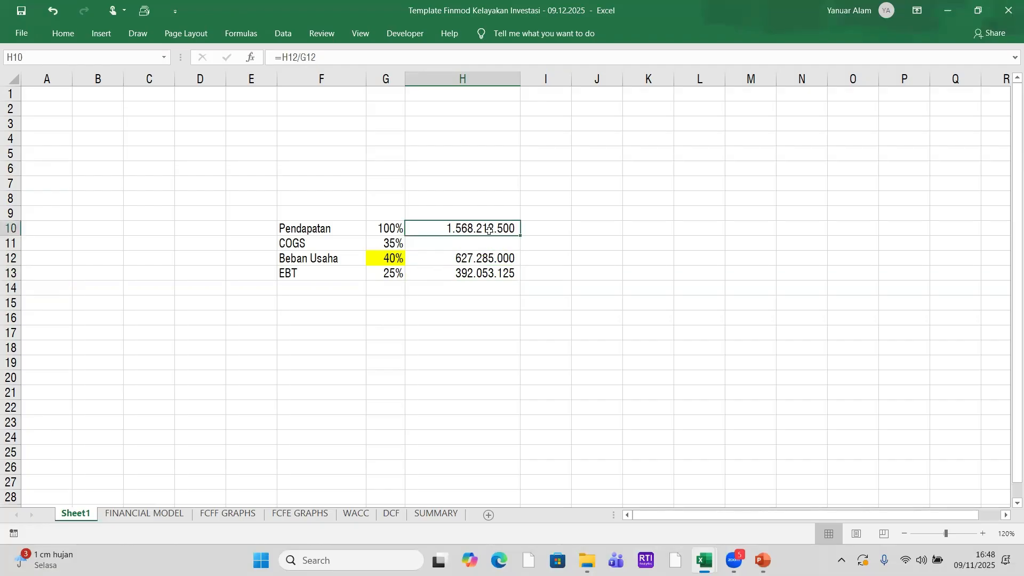
pyautogui.click(466, 360)
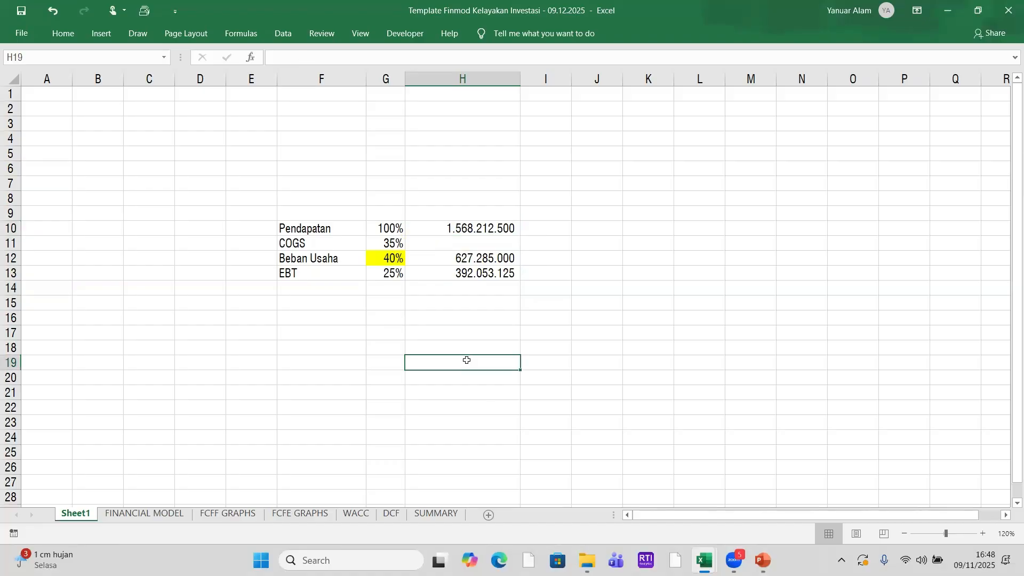
pyautogui.click(498, 260)
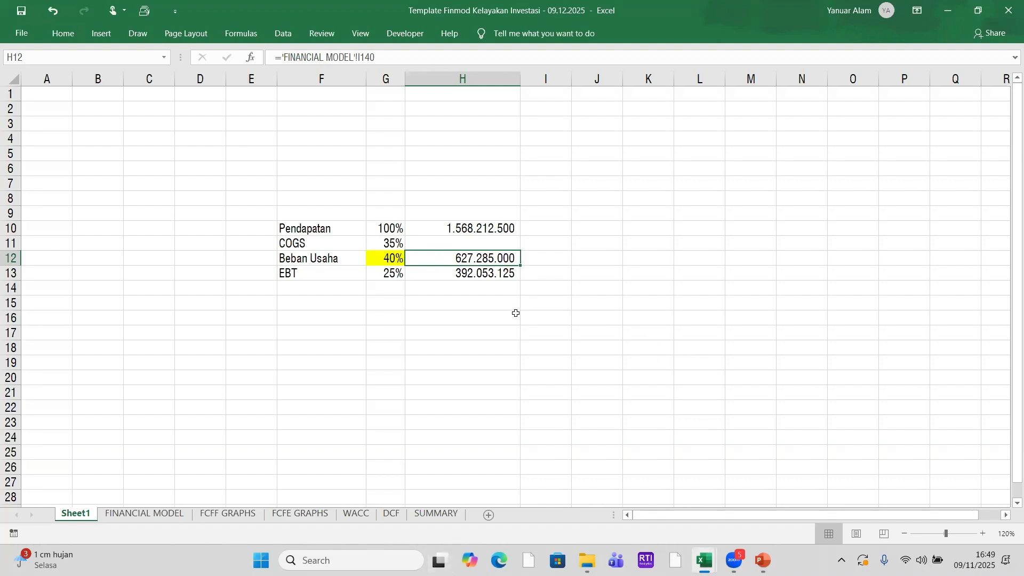
pyautogui.click(498, 242)
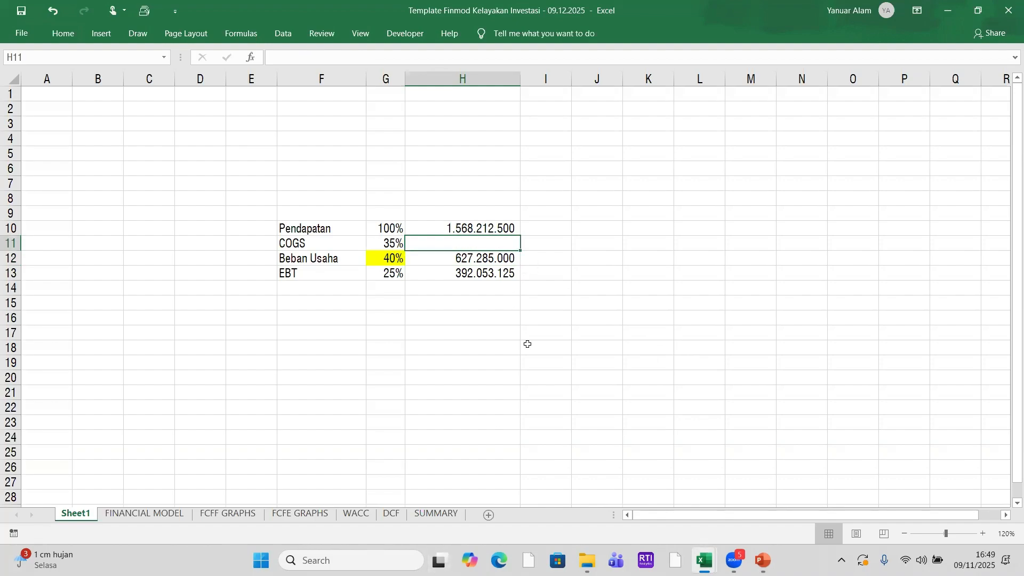
pyautogui.click(389, 254)
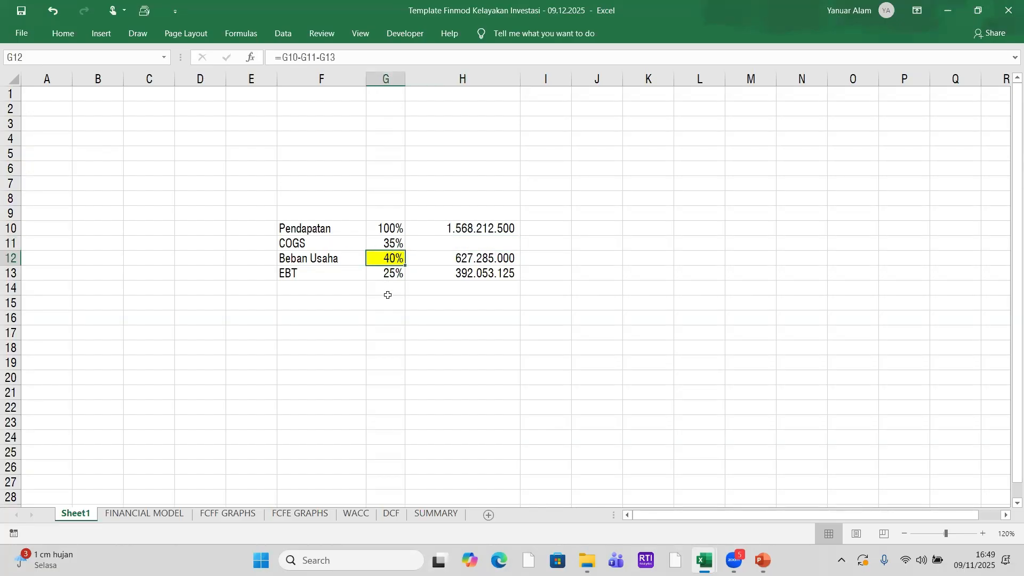
pyautogui.click(388, 271)
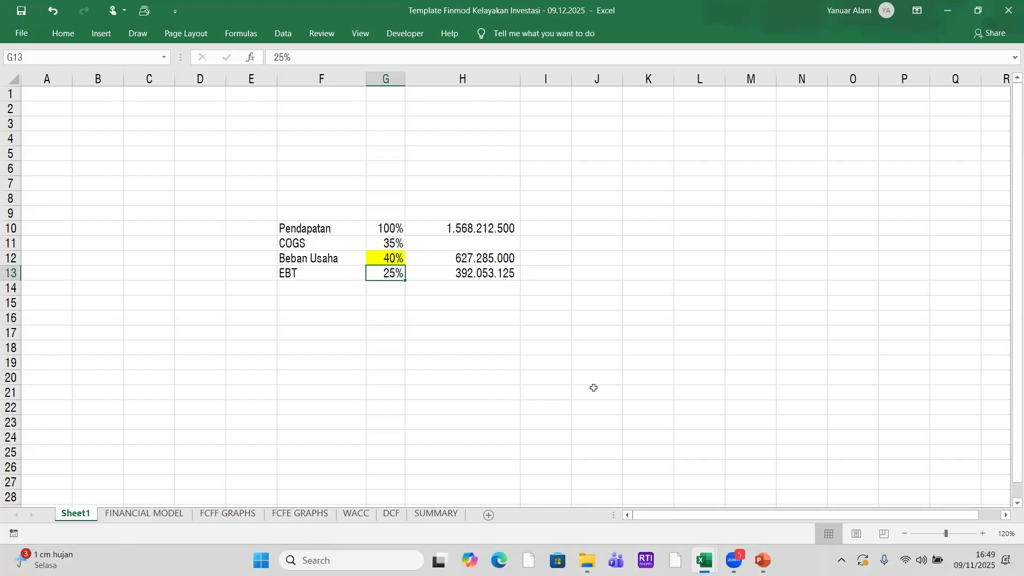
# - Examine the Struktur Proporsi Laba Rugi rows on the FINANCIAL MODEL sheet, comparing the Tahun ke-1 percentages for cost of revenue, pre-tax profit and total expenses
pyautogui.click(144, 513)
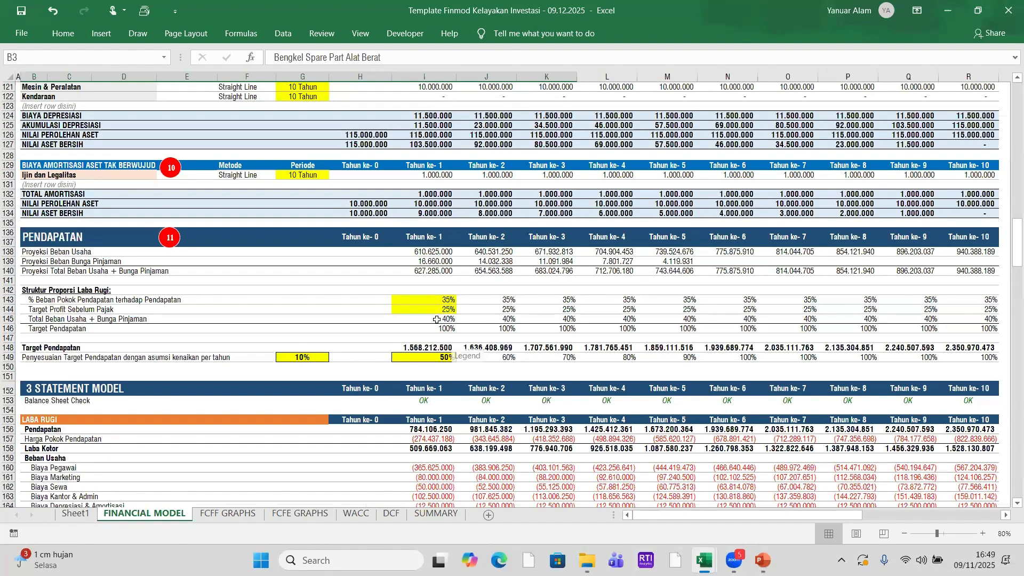
pyautogui.click(38, 292)
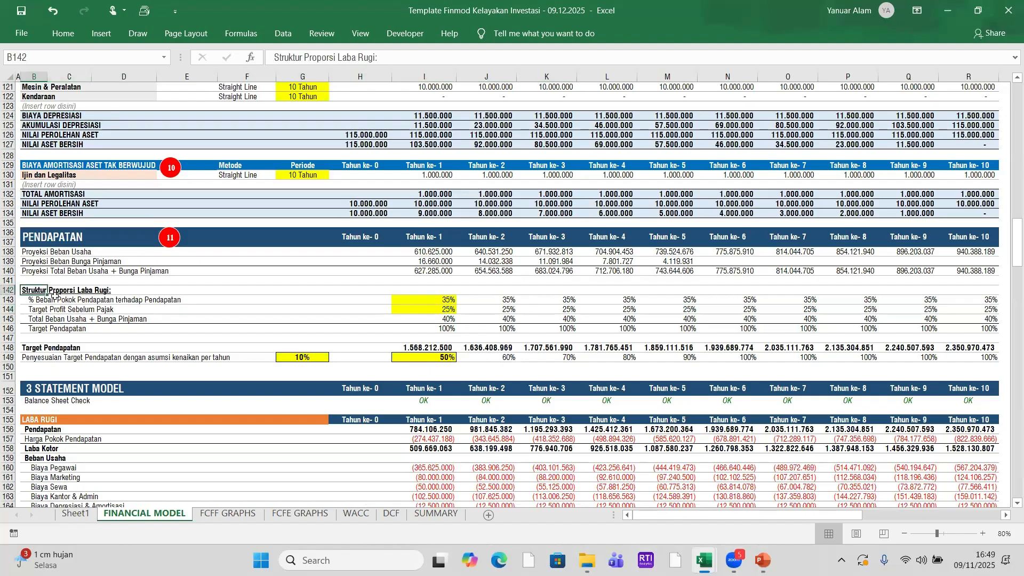
pyautogui.click(171, 310)
pyautogui.click(980, 535)
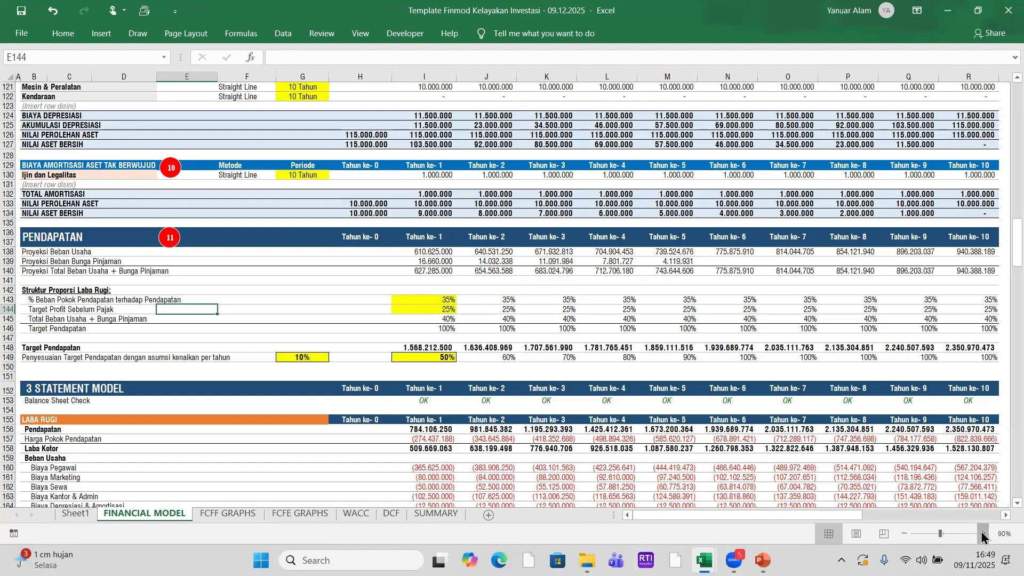
pyautogui.click(980, 535)
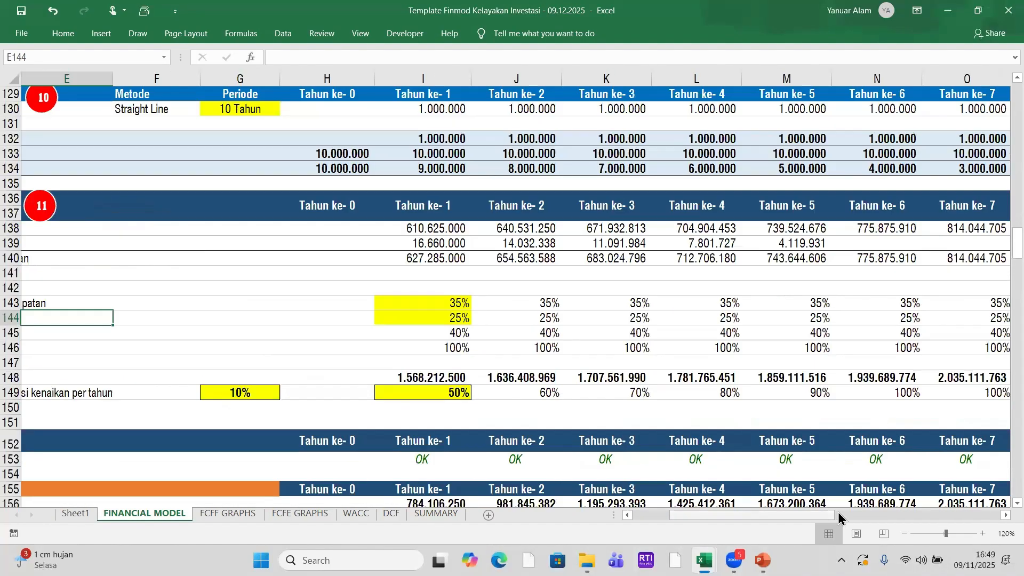
pyautogui.moveTo(801, 518); pyautogui.dragTo(584, 513)
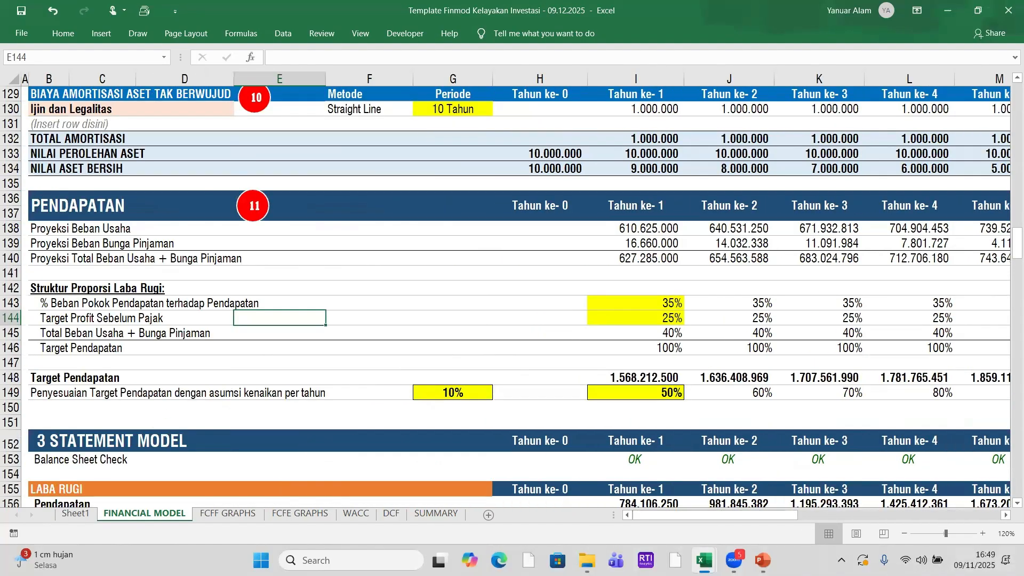
pyautogui.click(45, 287)
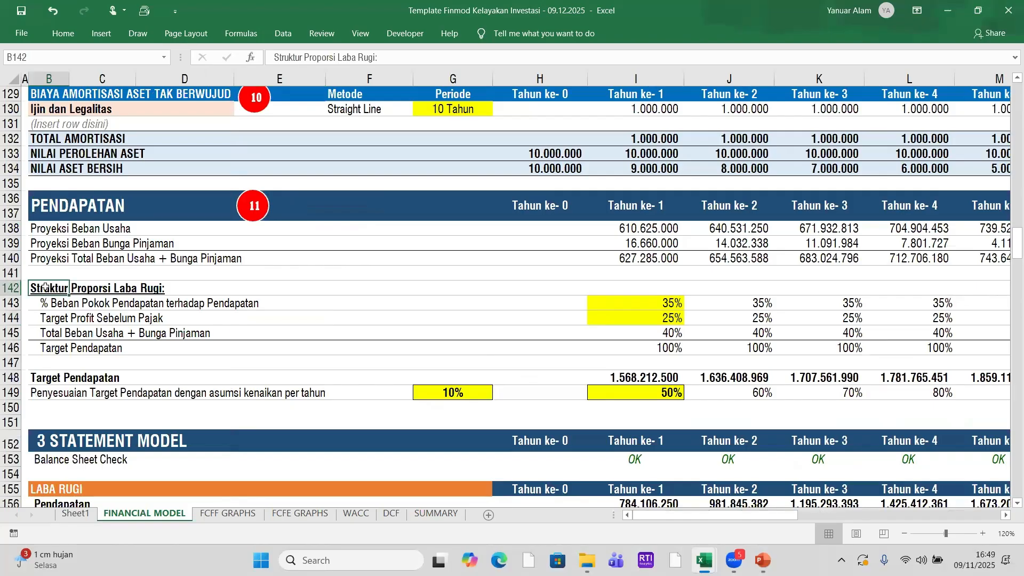
pyautogui.click(61, 301)
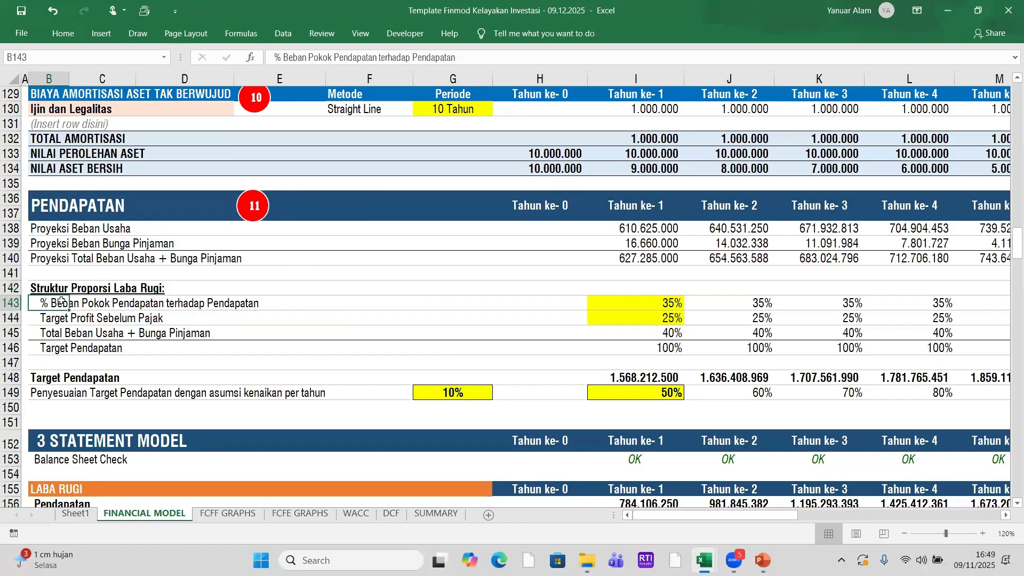
pyautogui.click(631, 302)
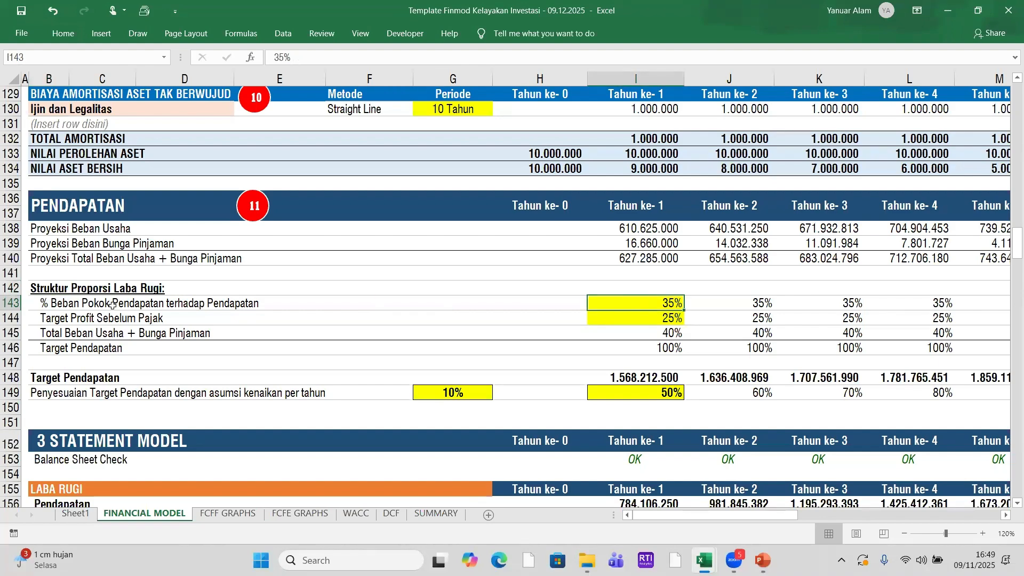
pyautogui.click(74, 319)
pyautogui.click(618, 318)
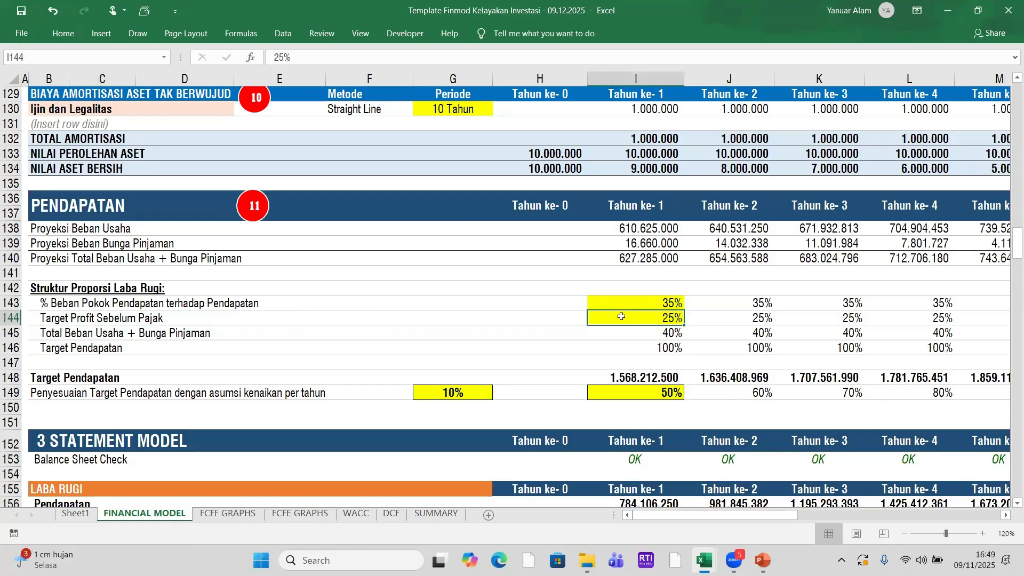
pyautogui.click(53, 333)
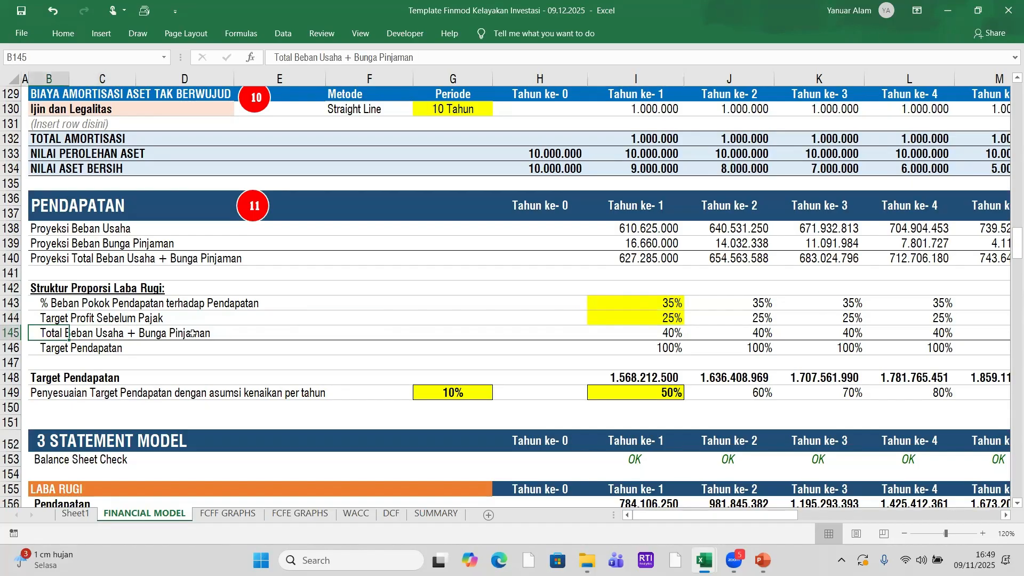
pyautogui.click(658, 332)
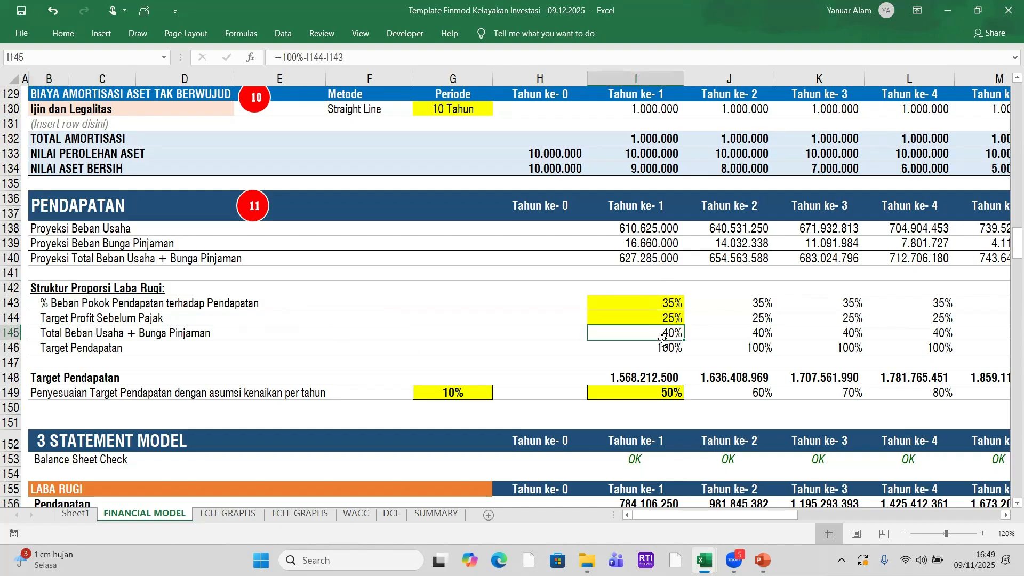
# - Examine how Tahun ke-1 Target Pendapatan derives from total Beban Usaha plus Bunga Pinjaman, its proportion and the pre-tax profit target
pyautogui.click(644, 257)
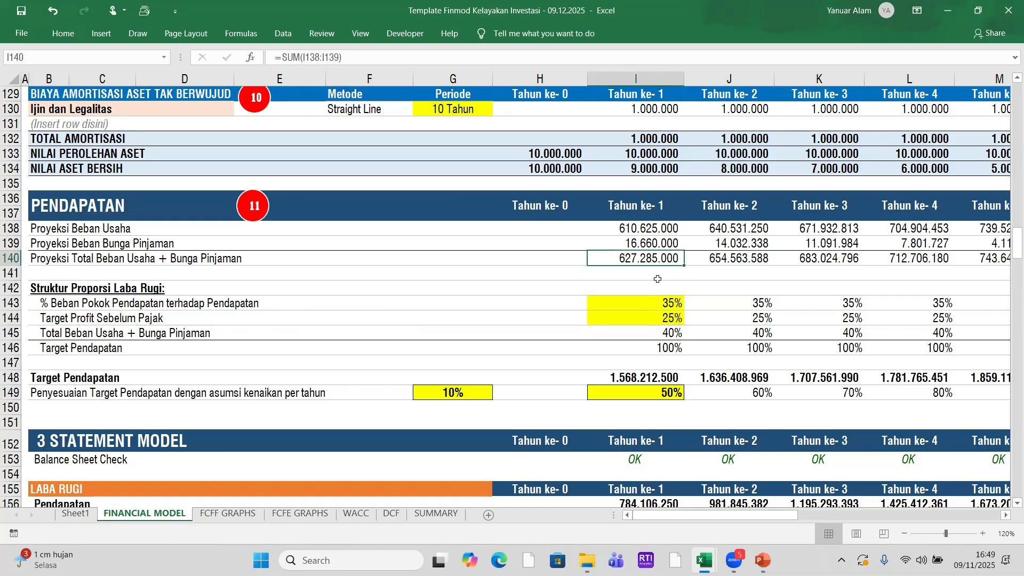
pyautogui.click(656, 231)
pyautogui.click(656, 245)
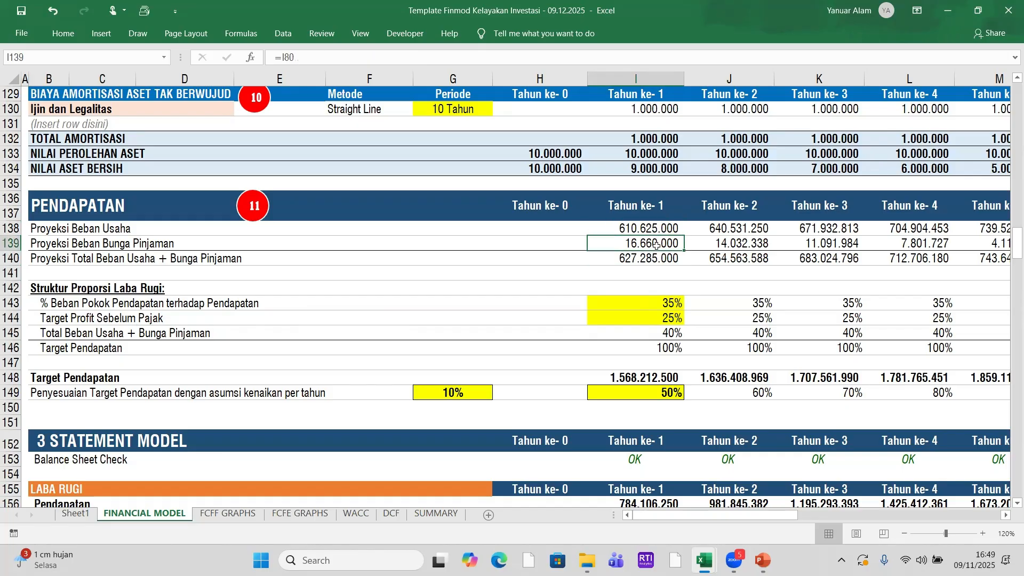
pyautogui.click(655, 258)
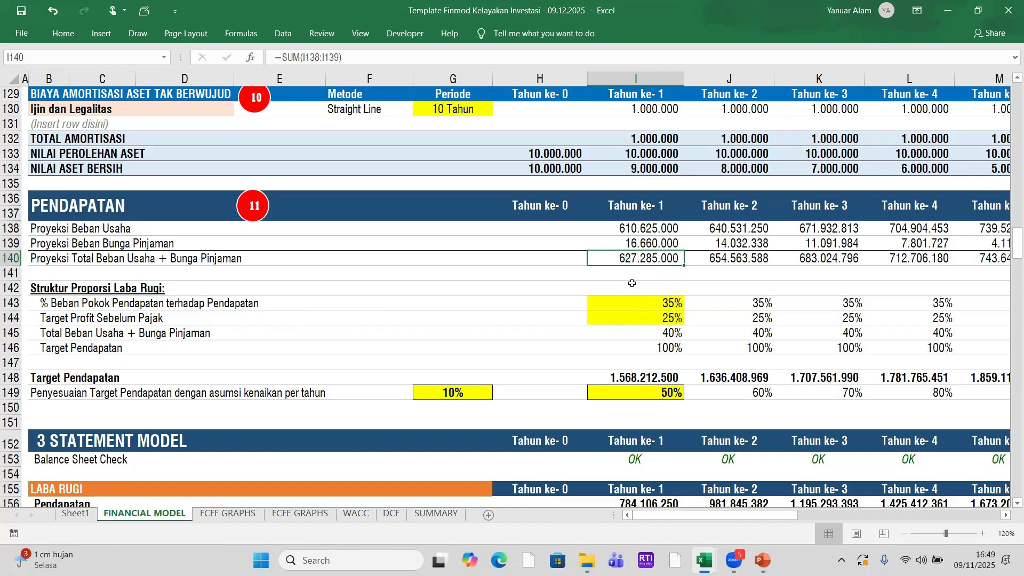
pyautogui.click(34, 379)
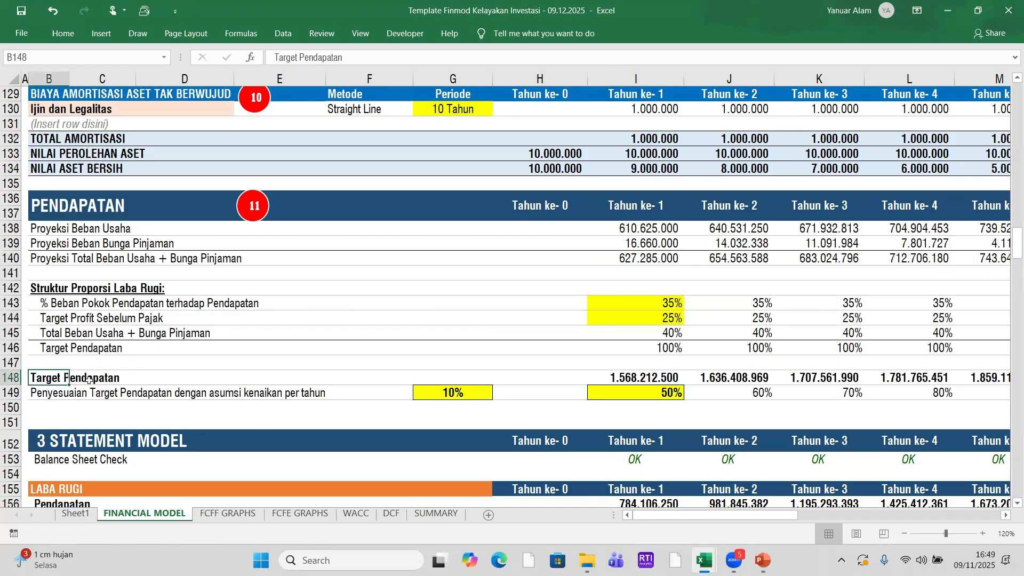
pyautogui.click(635, 376)
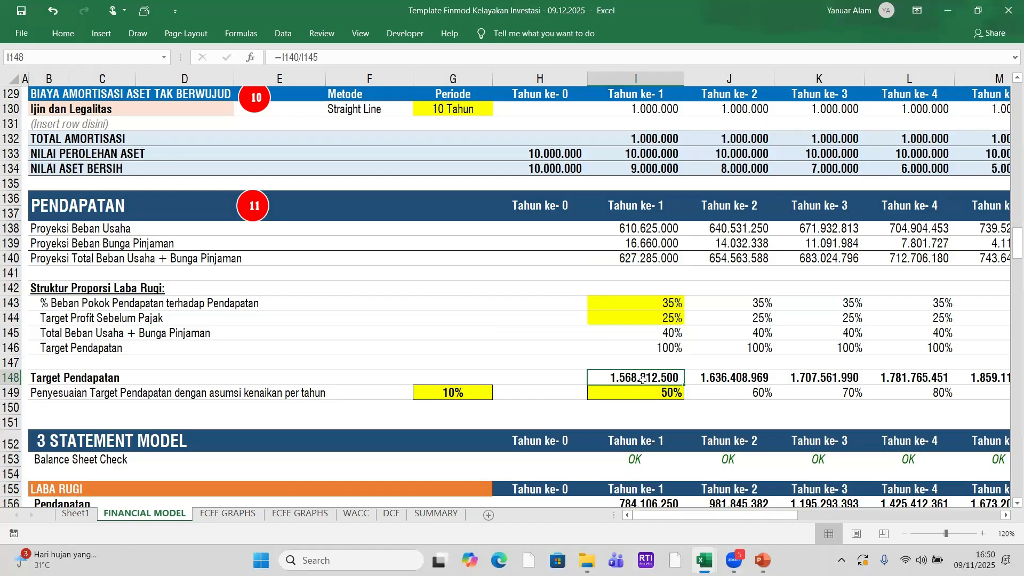
pyautogui.click(641, 318)
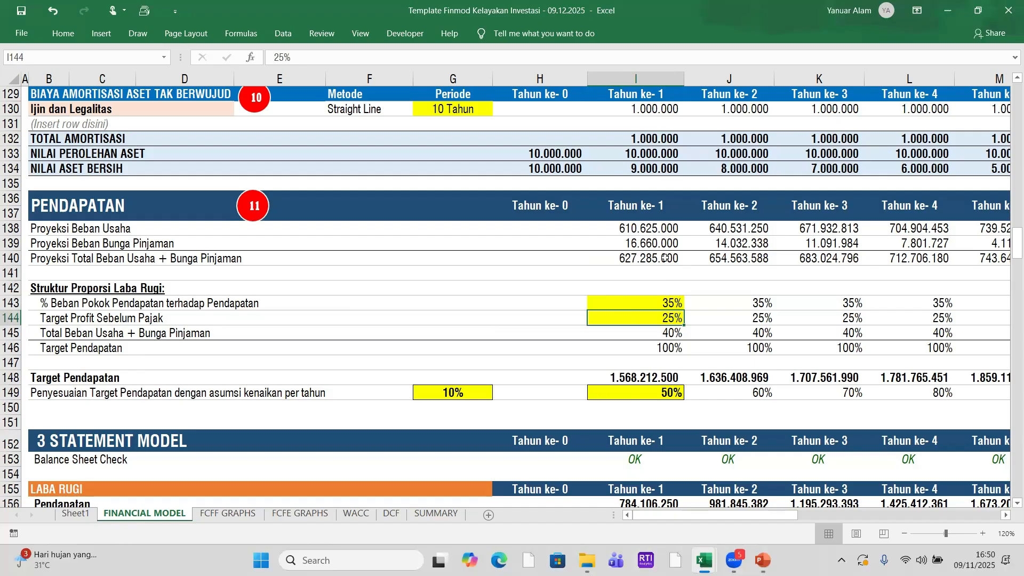
pyautogui.click(618, 260)
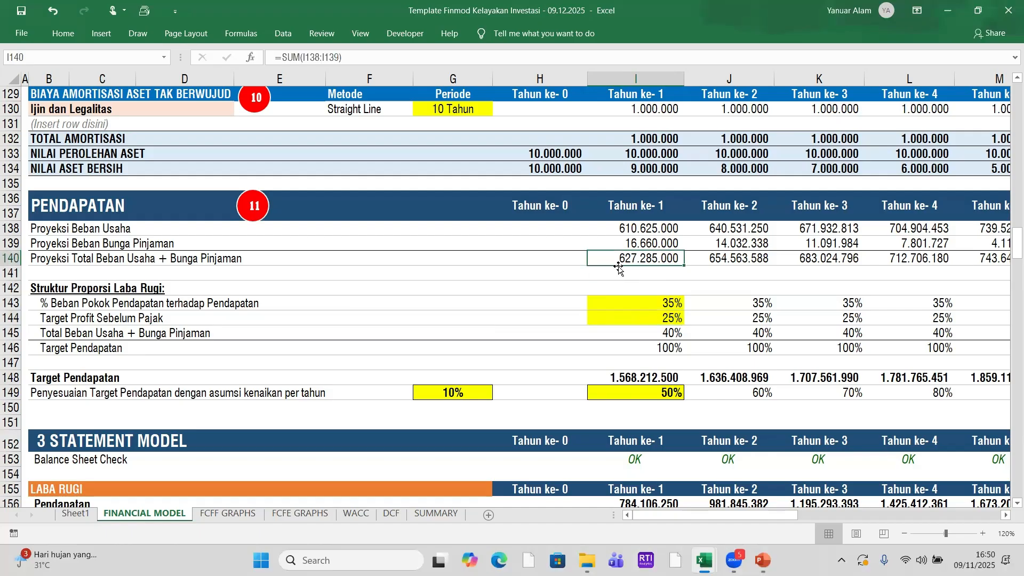
pyautogui.click(635, 378)
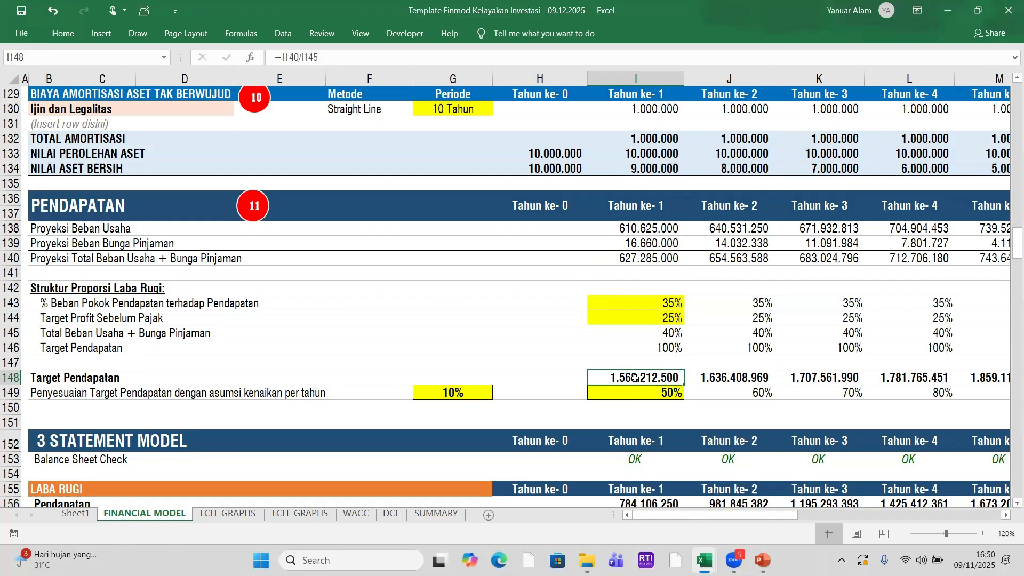
pyautogui.click(662, 318)
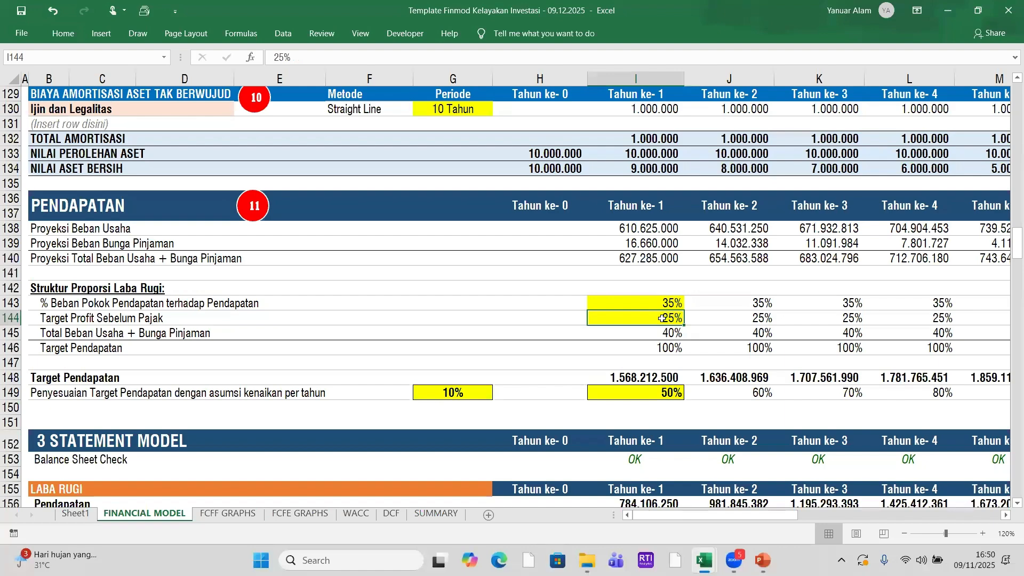
pyautogui.click(628, 260)
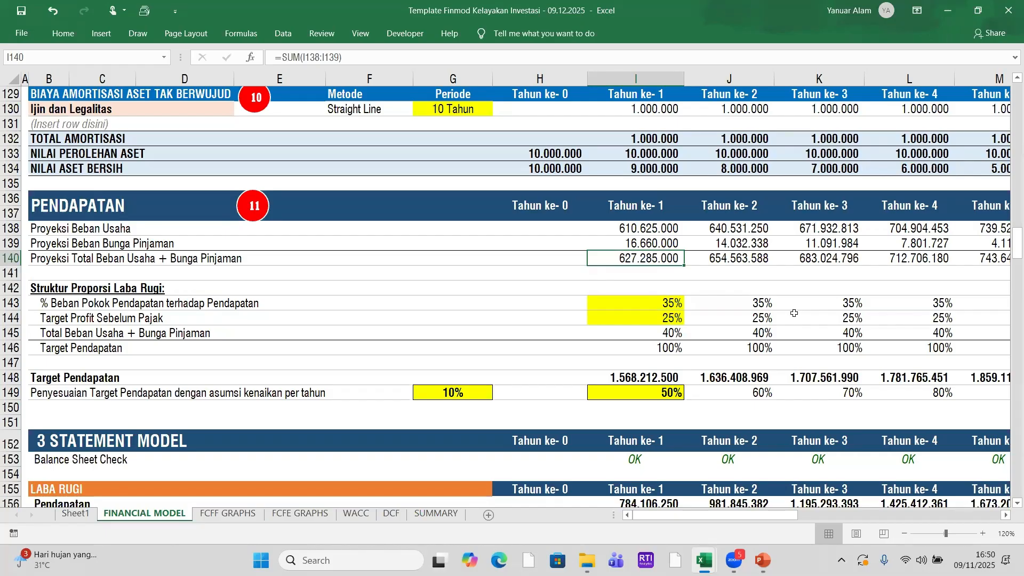
pyautogui.click(669, 377)
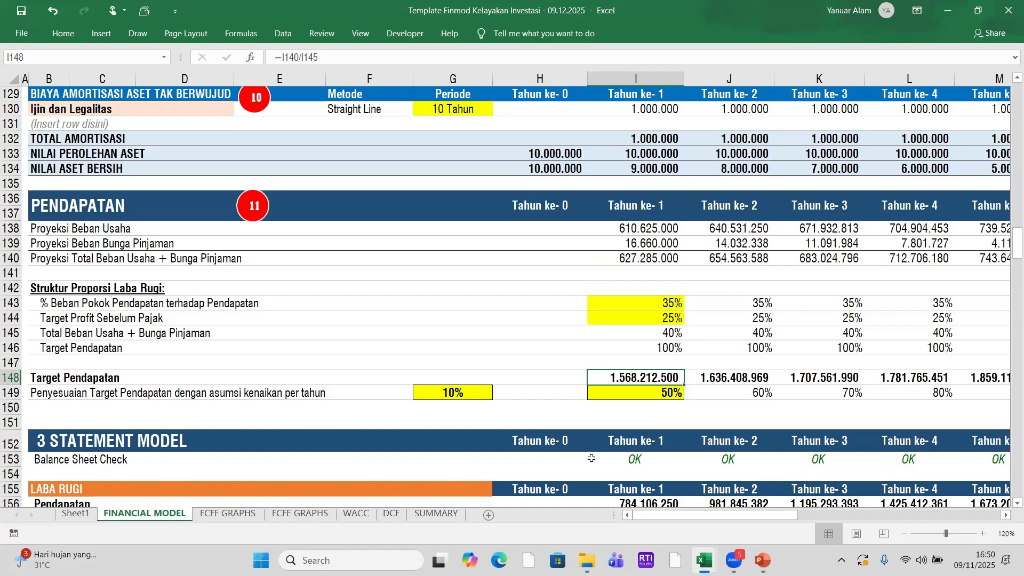
# - Review the Target Pendapatan formulas in row 148 across Tahun ke-1 to Tahun ke-4
pyautogui.moveTo(662, 520); pyautogui.dragTo(684, 516)
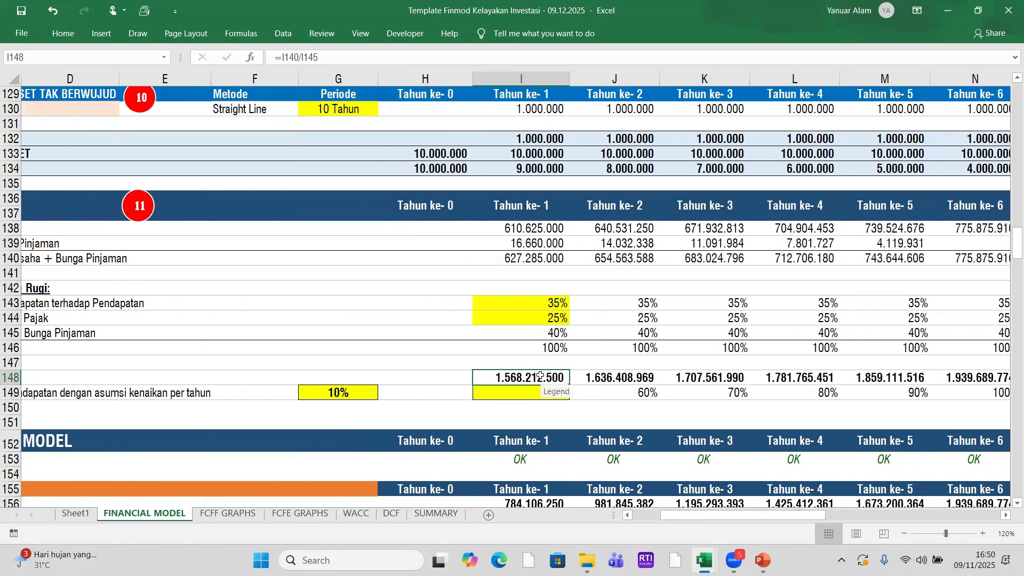
pyautogui.click(624, 380)
pyautogui.click(683, 376)
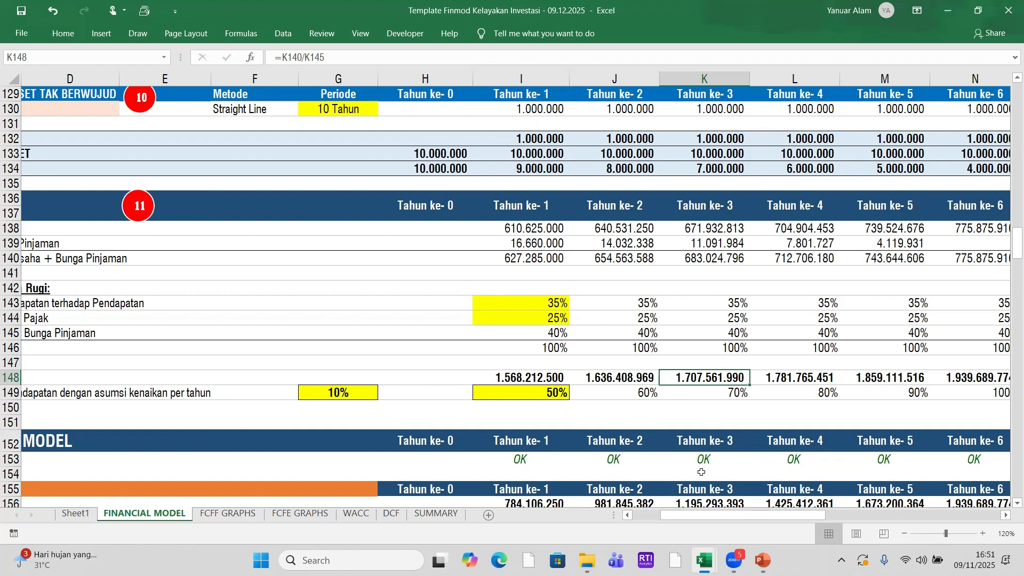
pyautogui.moveTo(771, 516); pyautogui.dragTo(745, 515)
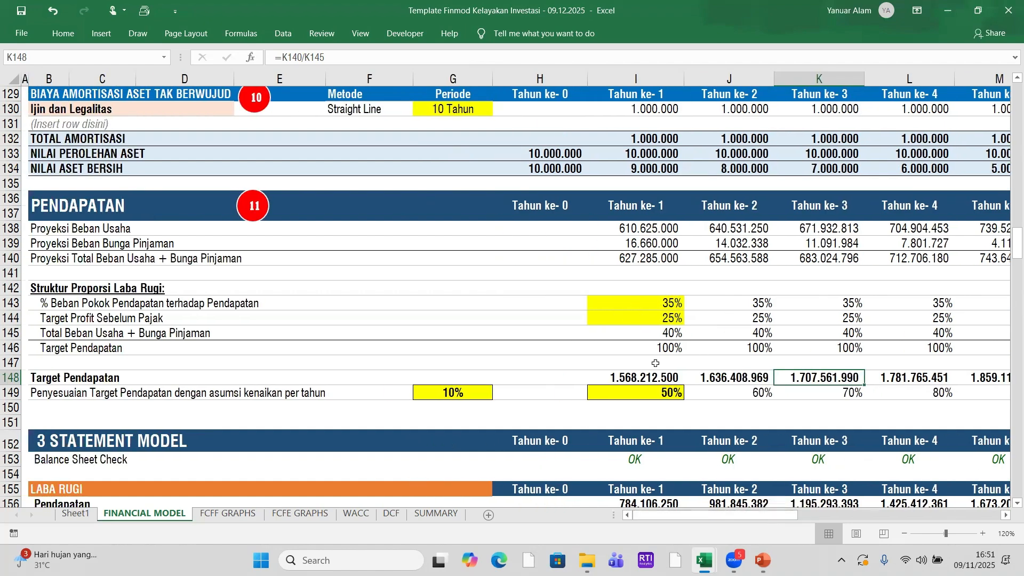
pyautogui.click(644, 377)
pyautogui.click(717, 378)
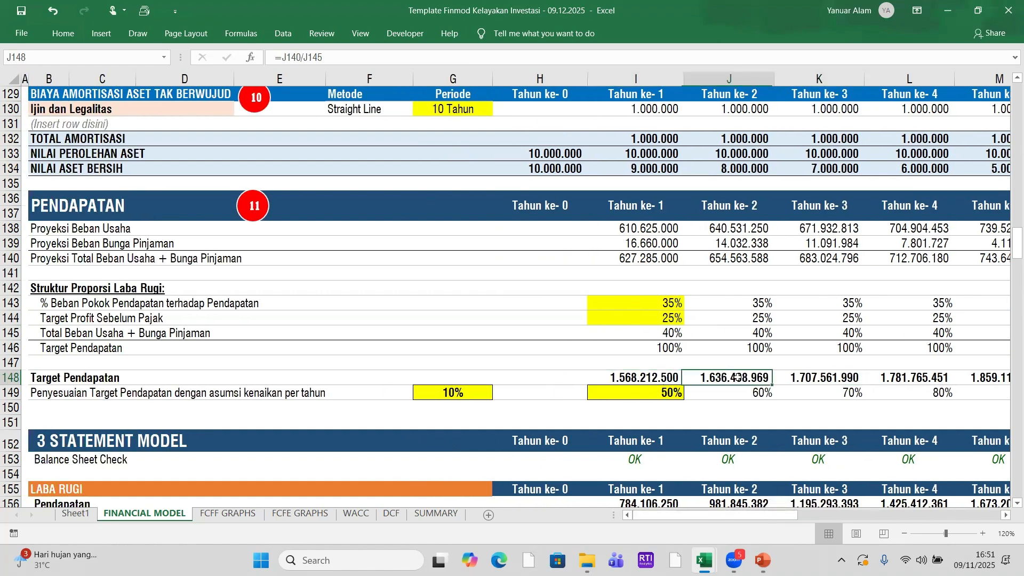
pyautogui.click(811, 373)
pyautogui.click(892, 372)
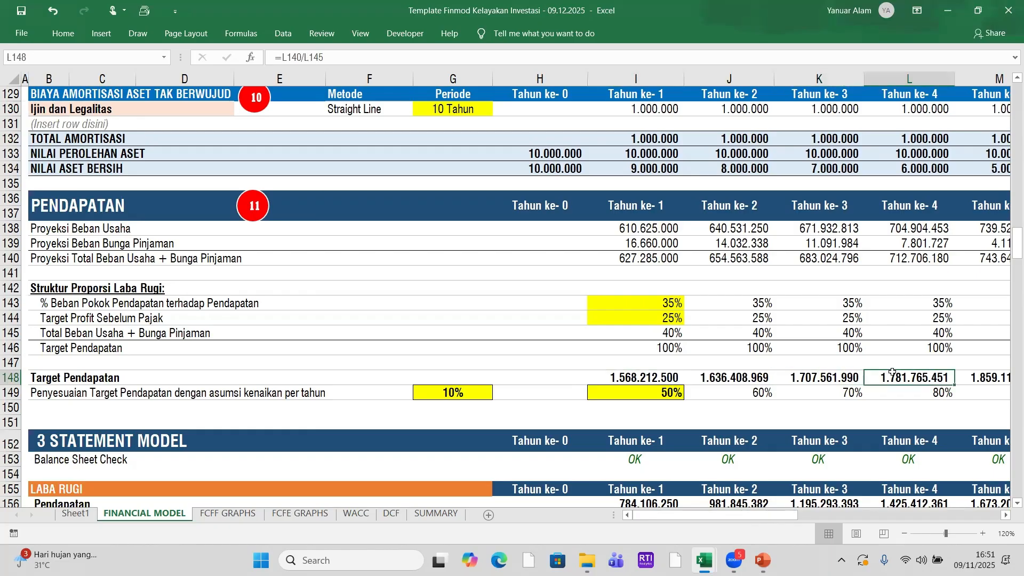
pyautogui.click(663, 377)
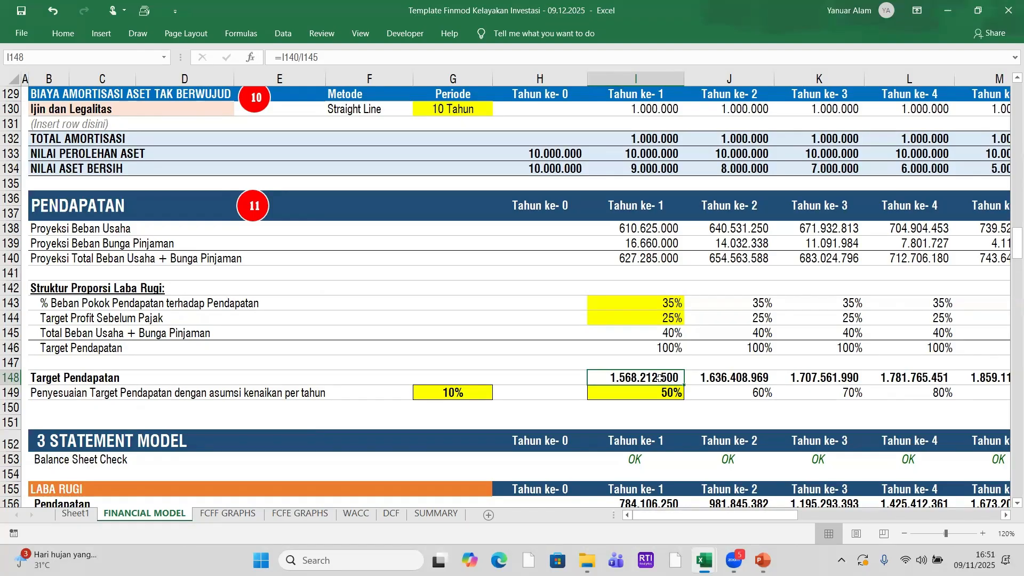
# - Set the Tahun ke-1 Penyesuaian Target Pendapatan in I149 to 40%
pyautogui.click(646, 395)
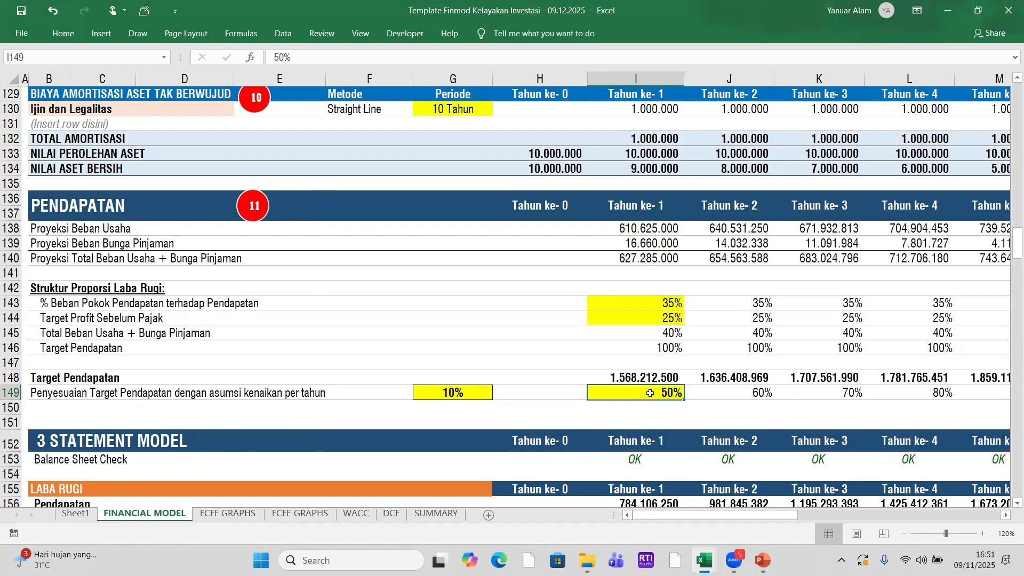
pyautogui.click(650, 376)
pyautogui.click(650, 391)
pyautogui.write('40')
pyautogui.press('Return')
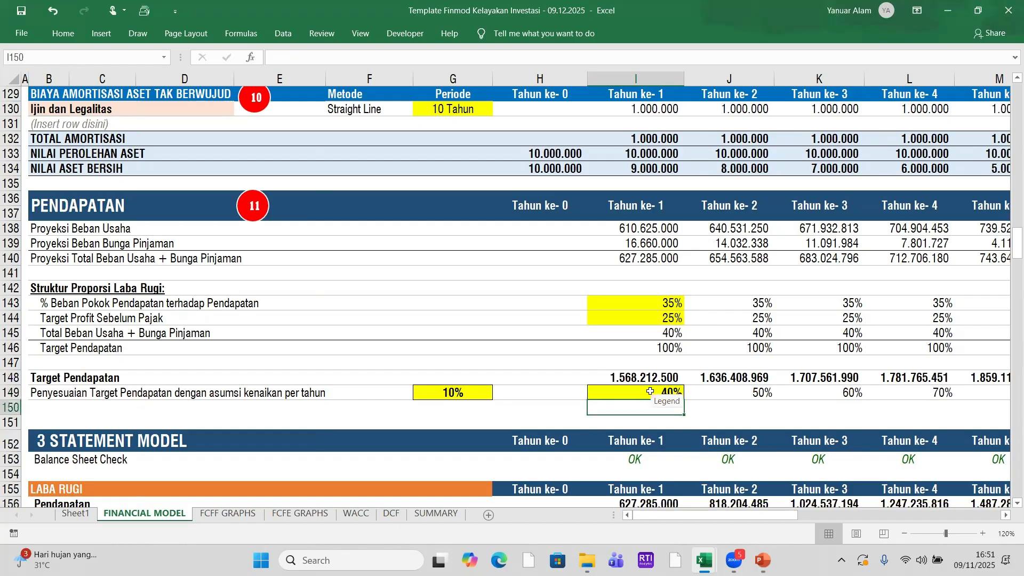
# - Set the Tahun ke-1 Penyesuaian Target Pendapatan in I149 to 30% and check the Tahun ke-1 Pendapatan formula in the LABA RUGI section
pyautogui.click(651, 391)
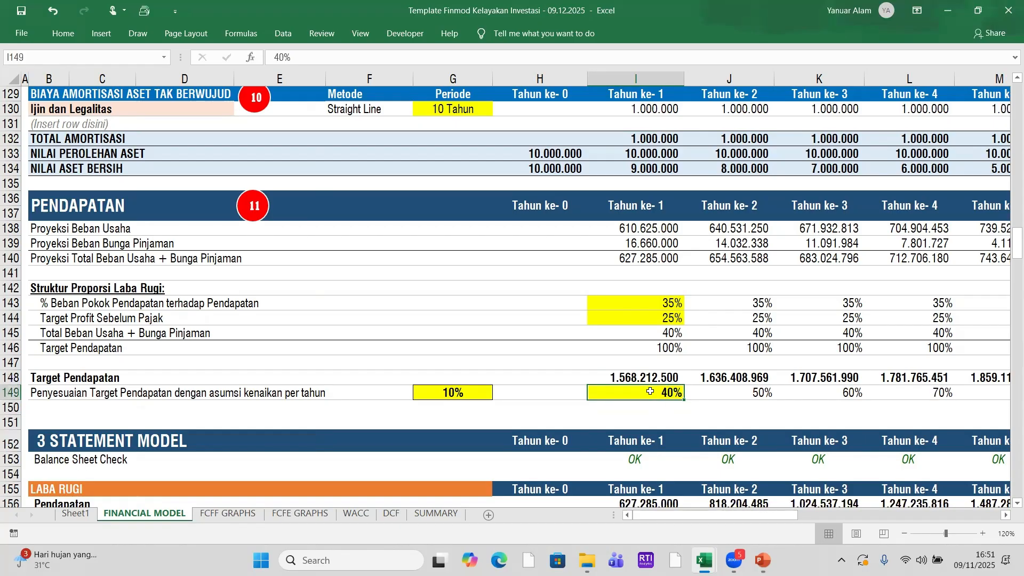
pyautogui.write('30')
pyautogui.press('Return')
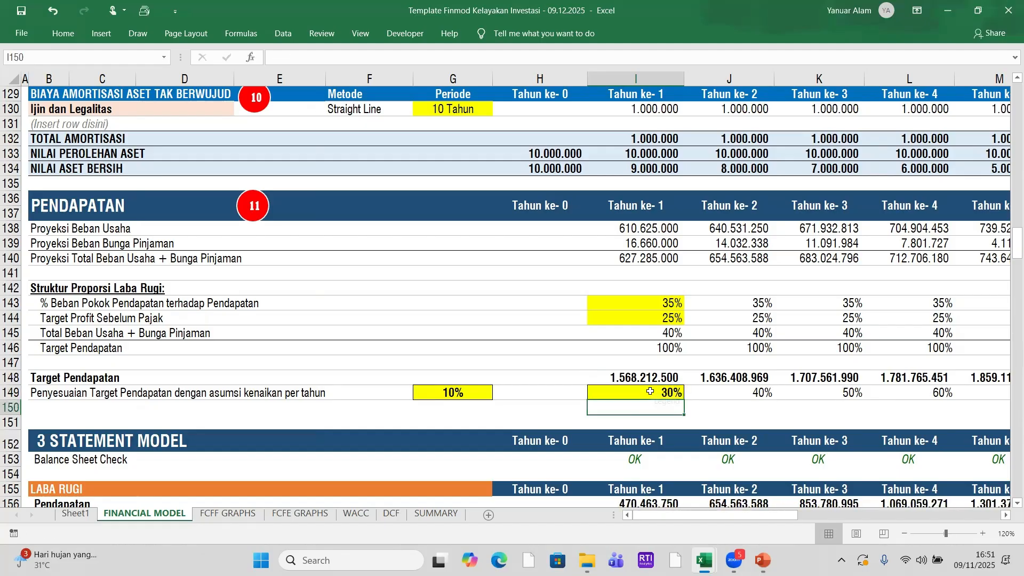
pyautogui.scroll(-2, 650, 392)
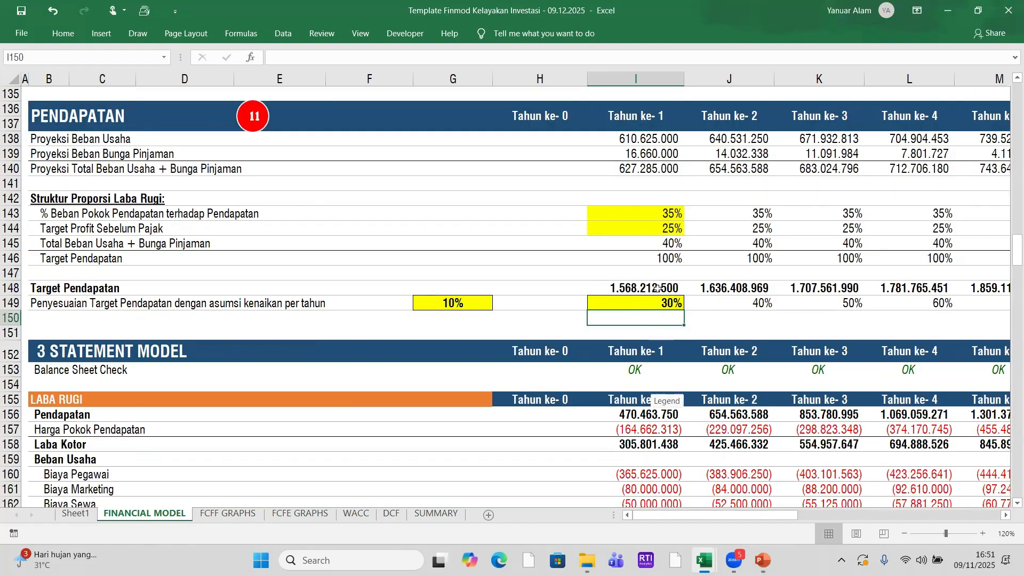
pyautogui.click(642, 417)
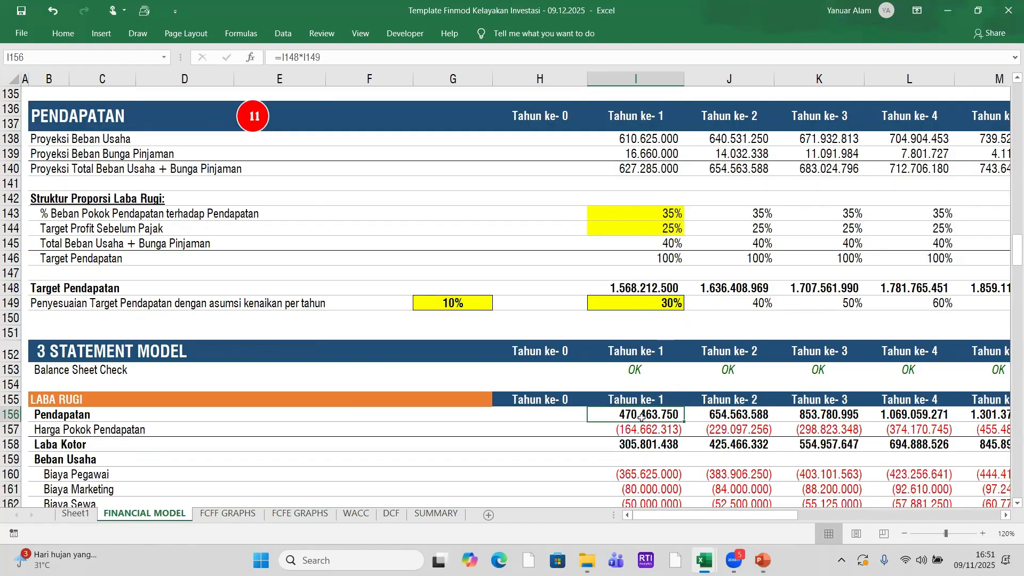
pyautogui.click(660, 305)
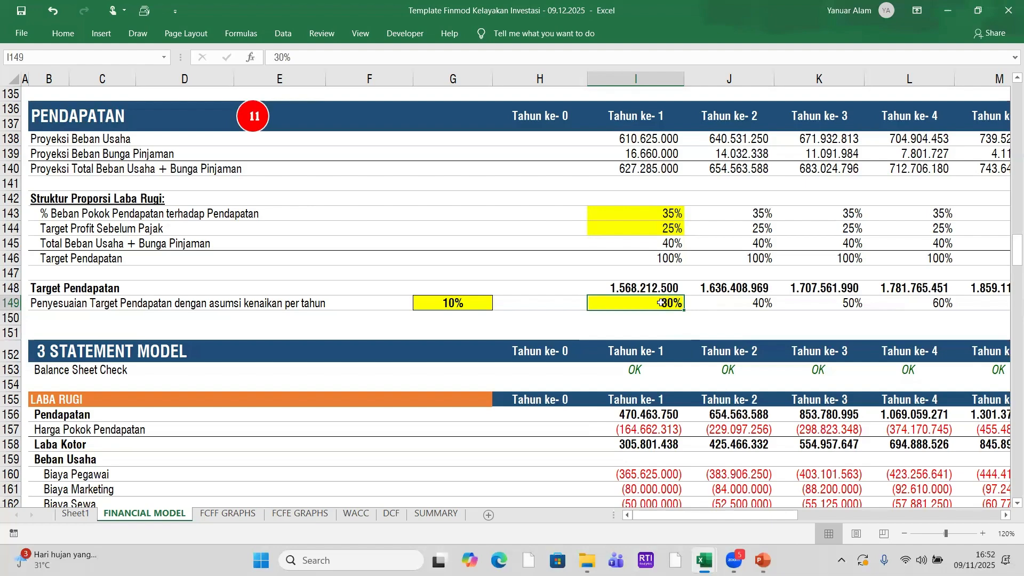
# - Try 50% and 80% as the Tahun ke-1 Penyesuaian Target Pendapatan in I149
pyautogui.write('50')
pyautogui.press('Return')
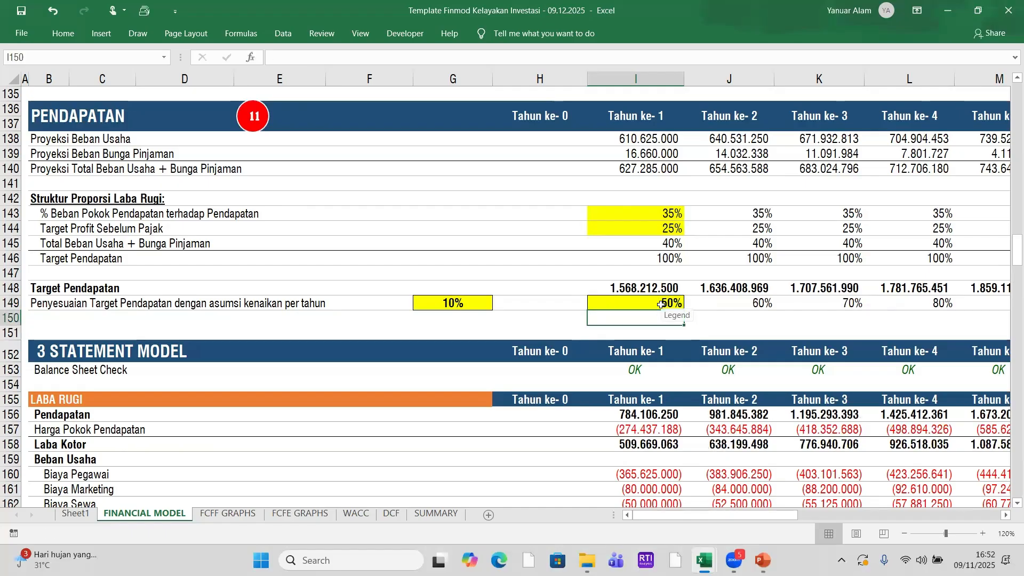
pyautogui.click(661, 305)
pyautogui.write('80')
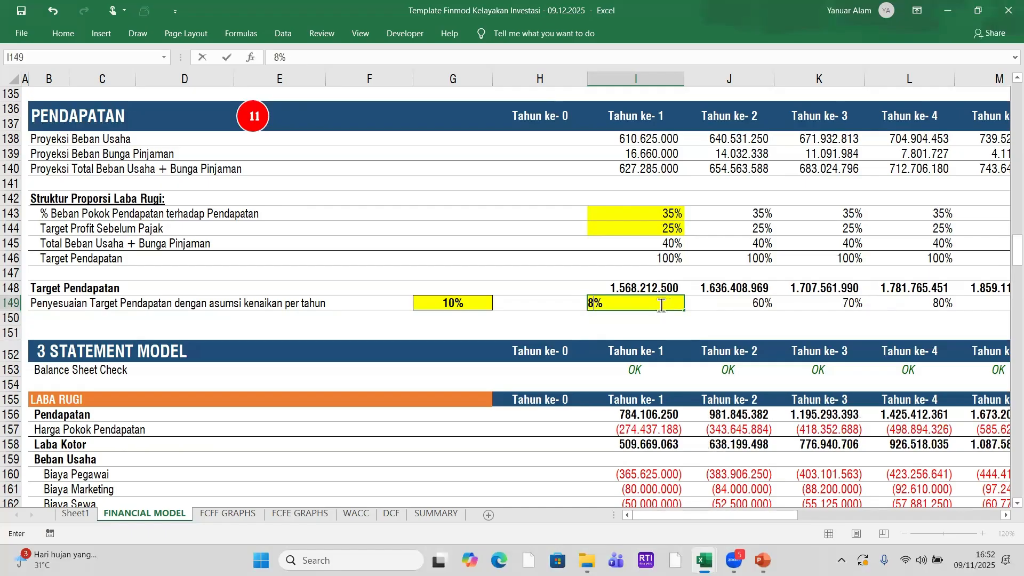
pyautogui.press('Return')
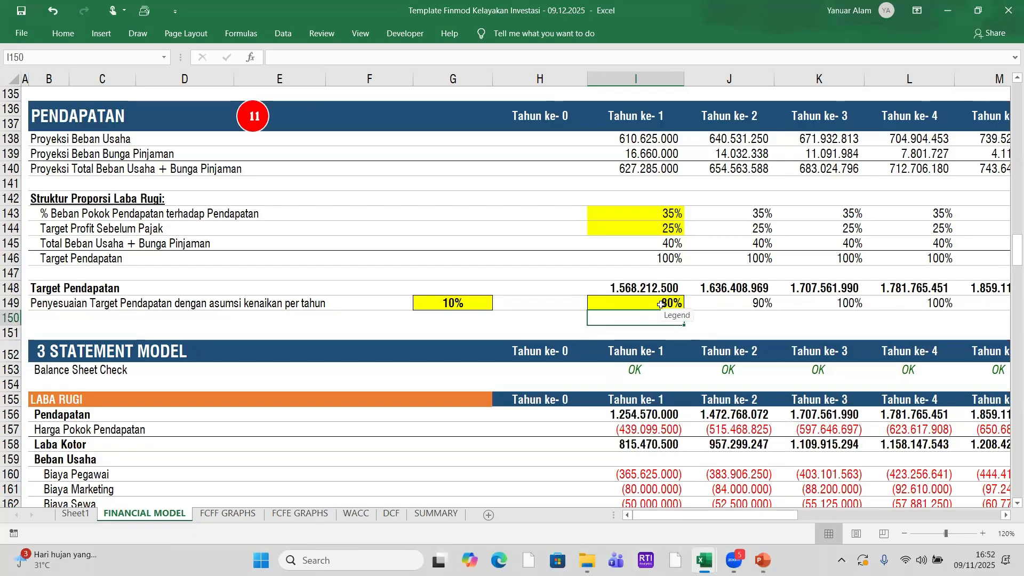
# - Set the Tahun ke-1 Penyesuaian Target Pendapatan in I149 to 50%
pyautogui.click(661, 305)
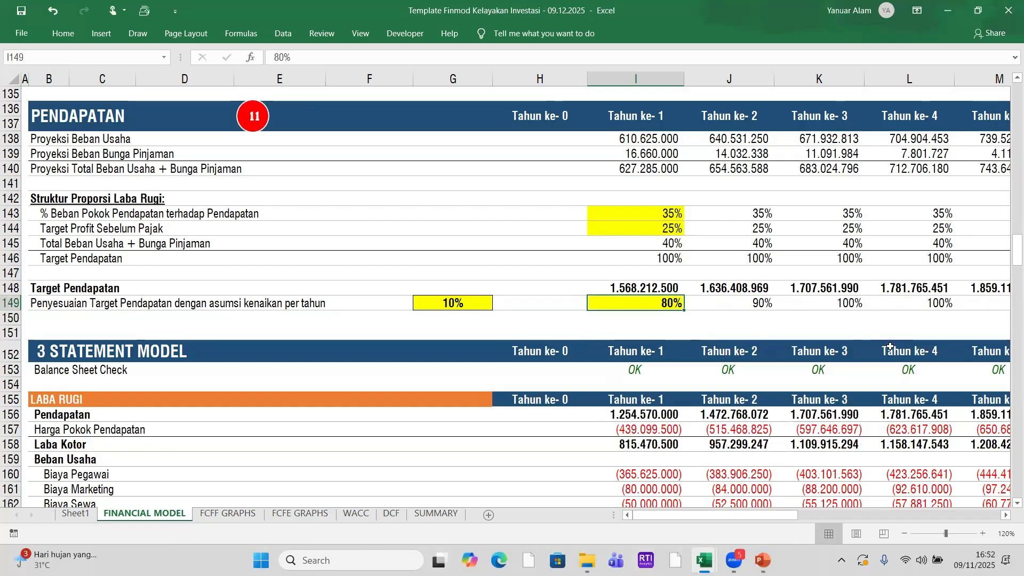
pyautogui.write('50')
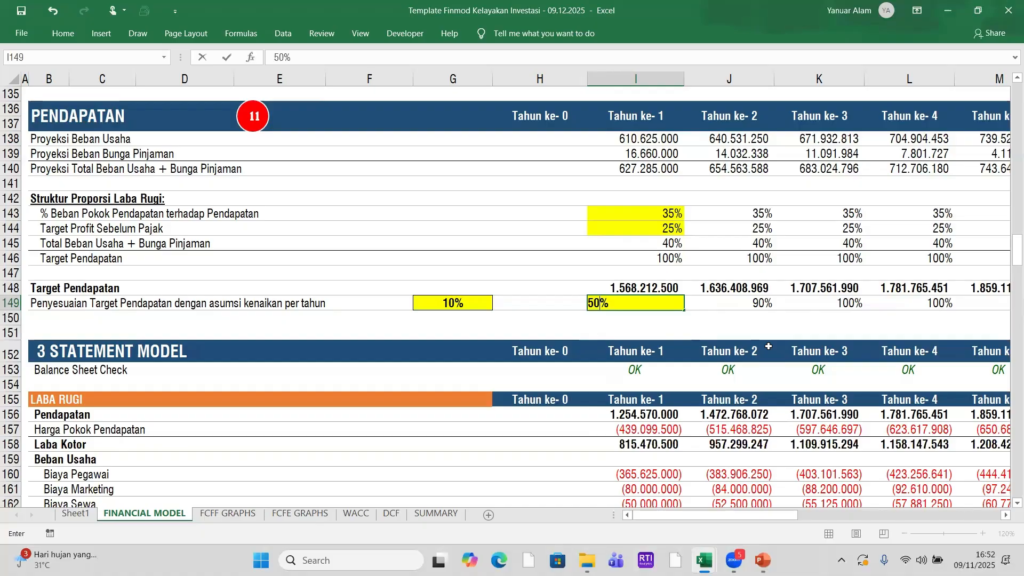
pyautogui.press('Return')
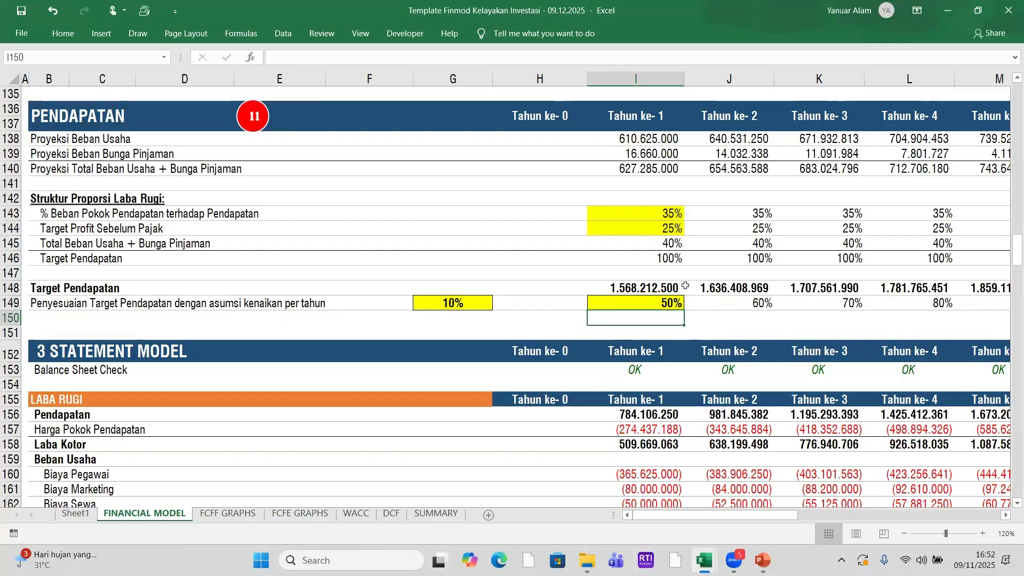
# - Examine how the row 149 adjustment percentages build from I149 and the yearly increase in G149 through Tahun ke-10
pyautogui.moveTo(780, 513); pyautogui.dragTo(826, 512)
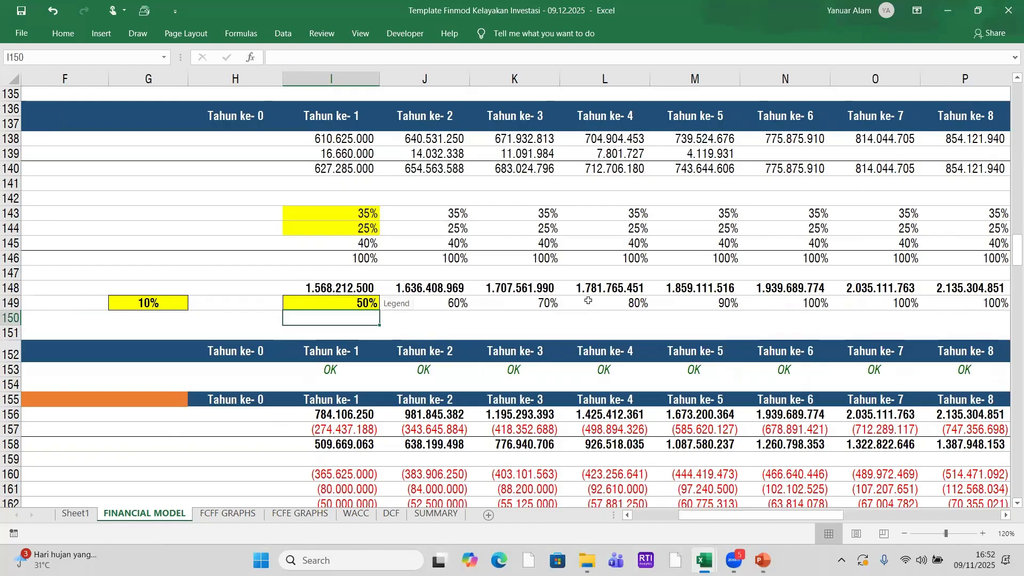
pyautogui.click(818, 304)
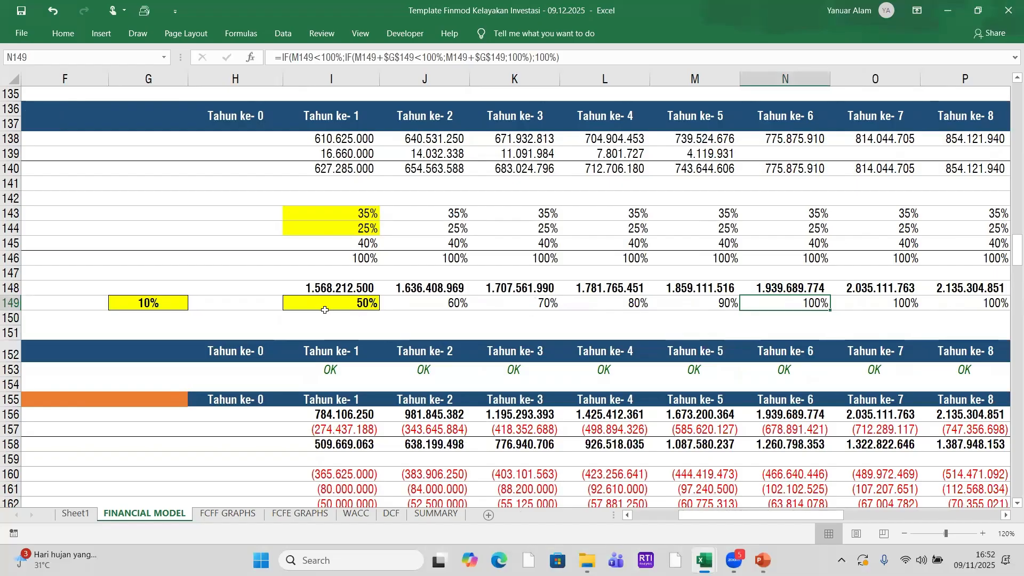
pyautogui.click(119, 306)
pyautogui.moveTo(718, 516); pyautogui.dragTo(680, 517)
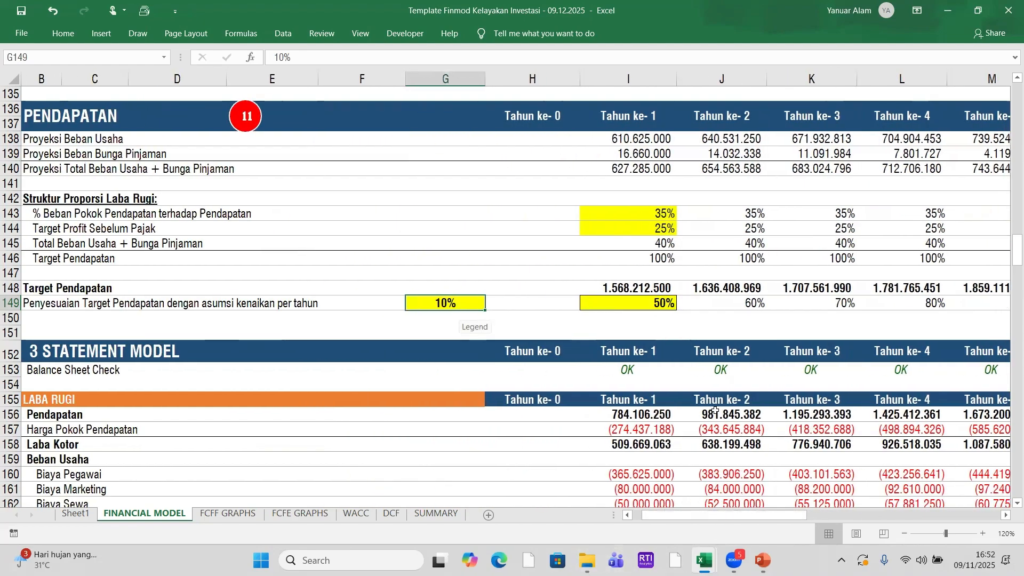
pyautogui.moveTo(794, 517); pyautogui.dragTo(825, 516)
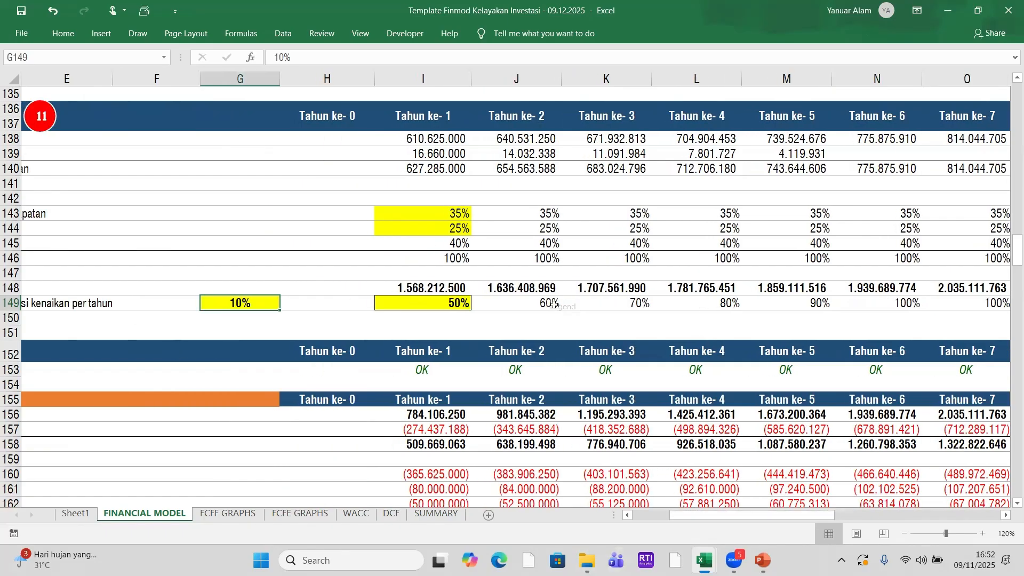
pyautogui.click(450, 303)
pyautogui.click(546, 303)
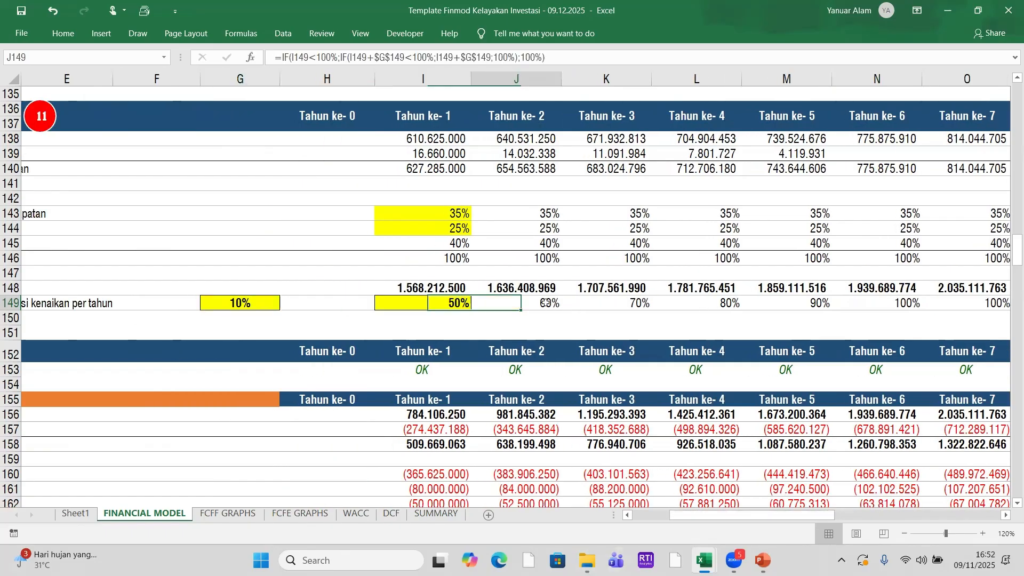
pyautogui.click(643, 306)
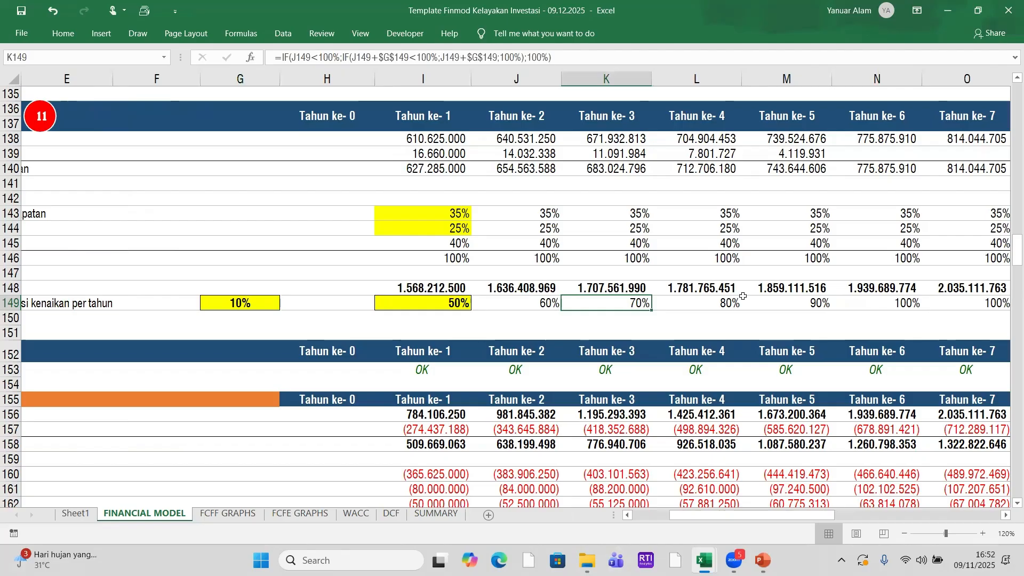
pyautogui.click(915, 301)
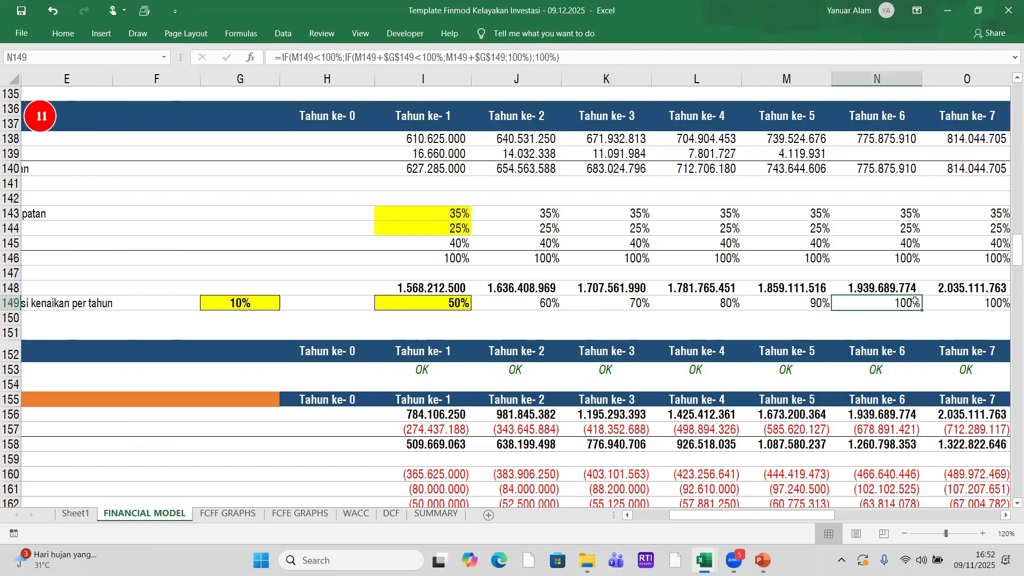
pyautogui.moveTo(791, 515); pyautogui.dragTo(838, 523)
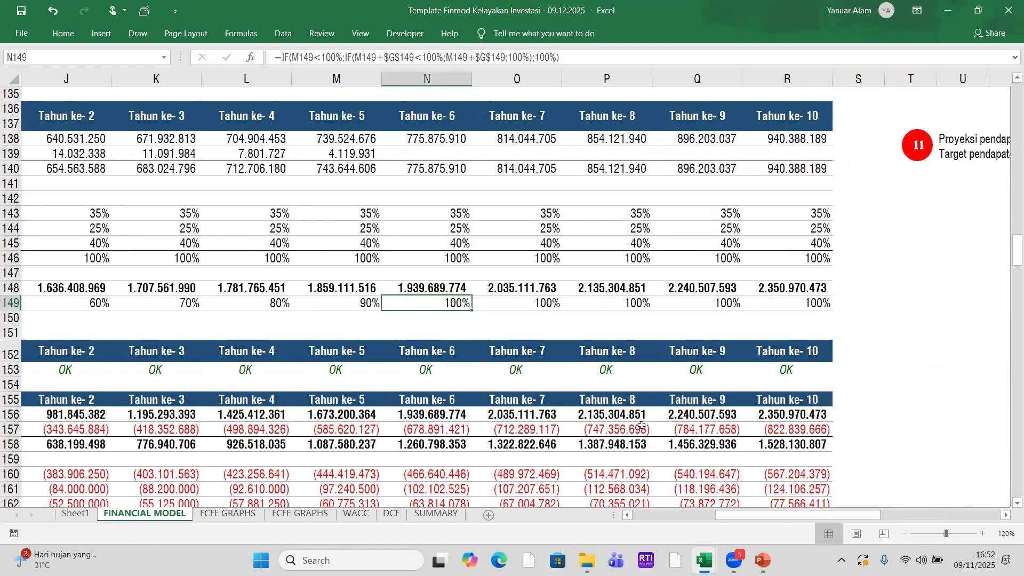
# - Check the Target Pendapatan formulas for Tahun ke-6 and Tahun ke-4 in row 148 alongside their adjustment percentages
pyautogui.click(445, 288)
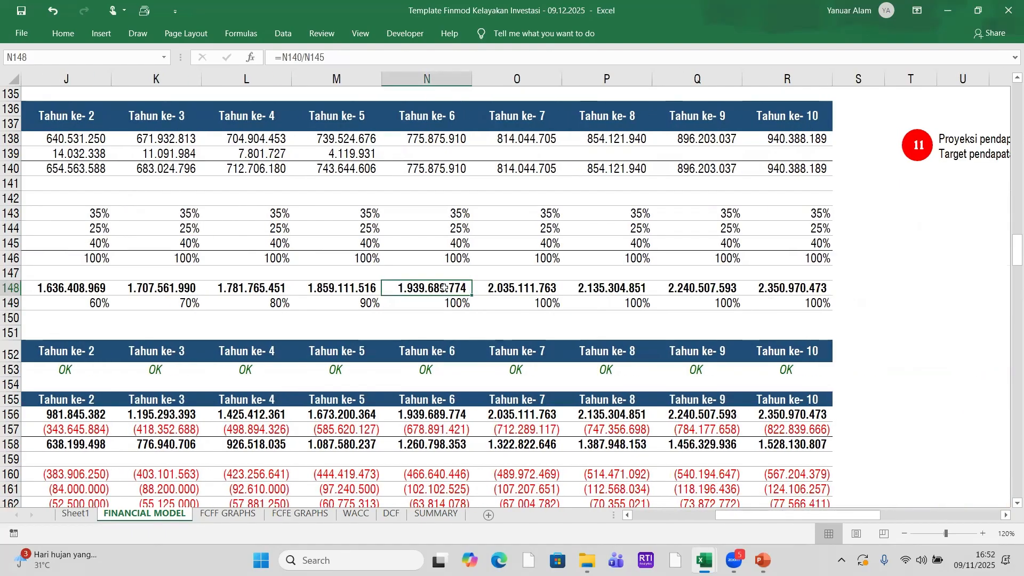
pyautogui.moveTo(728, 518); pyautogui.dragTo(723, 515)
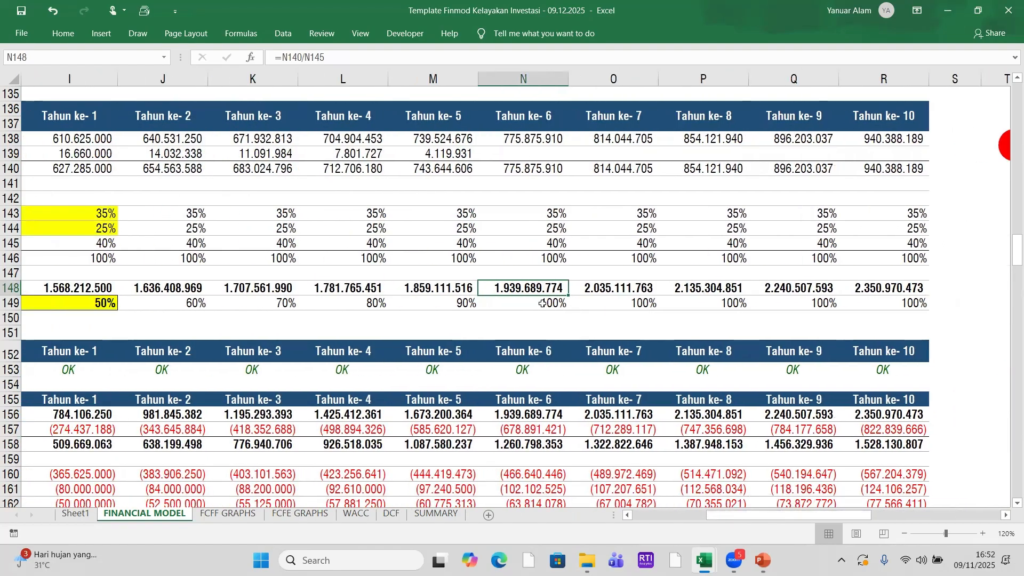
pyautogui.moveTo(791, 520); pyautogui.dragTo(782, 520)
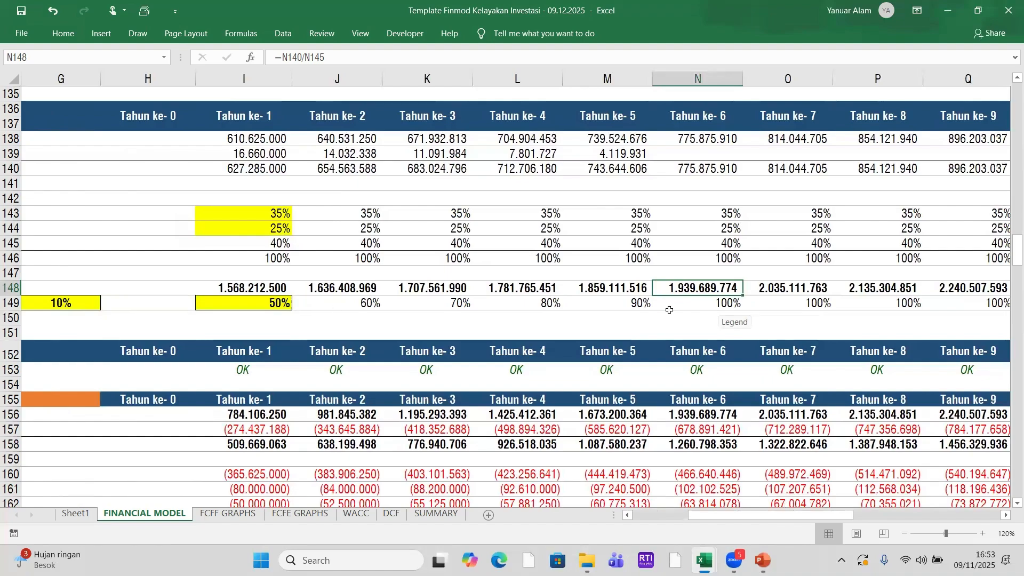
pyautogui.moveTo(807, 514)
pyautogui.mouseDown()
pyautogui.moveTo(820, 515)
pyautogui.moveTo(795, 516)
pyautogui.mouseUp()
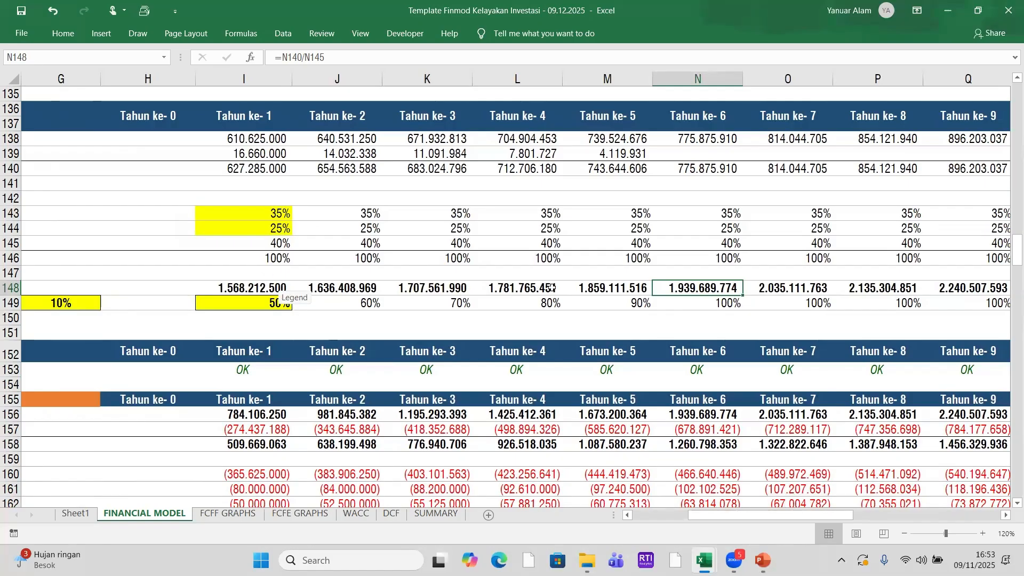
pyautogui.click(529, 287)
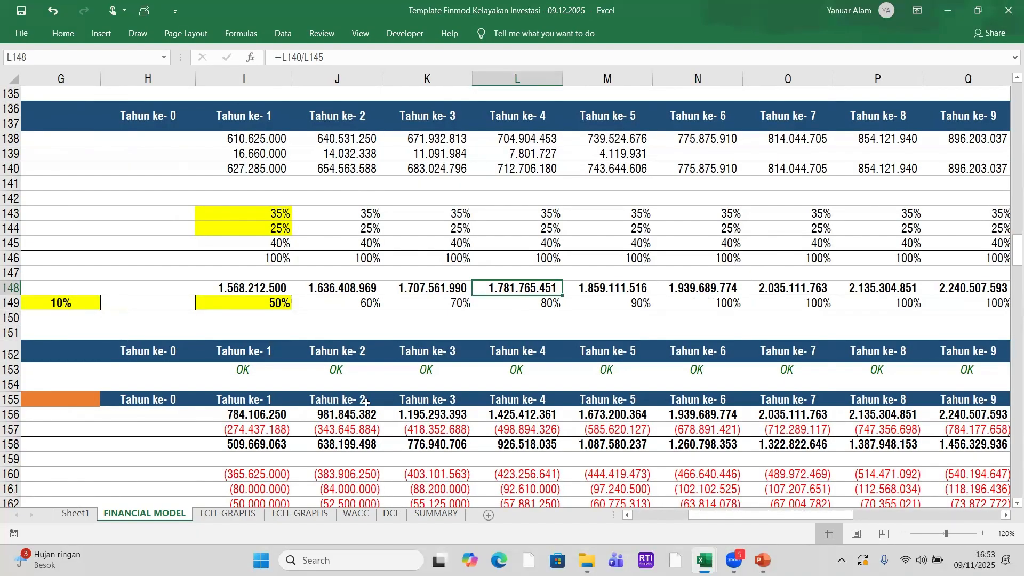
pyautogui.moveTo(696, 518); pyautogui.dragTo(673, 519)
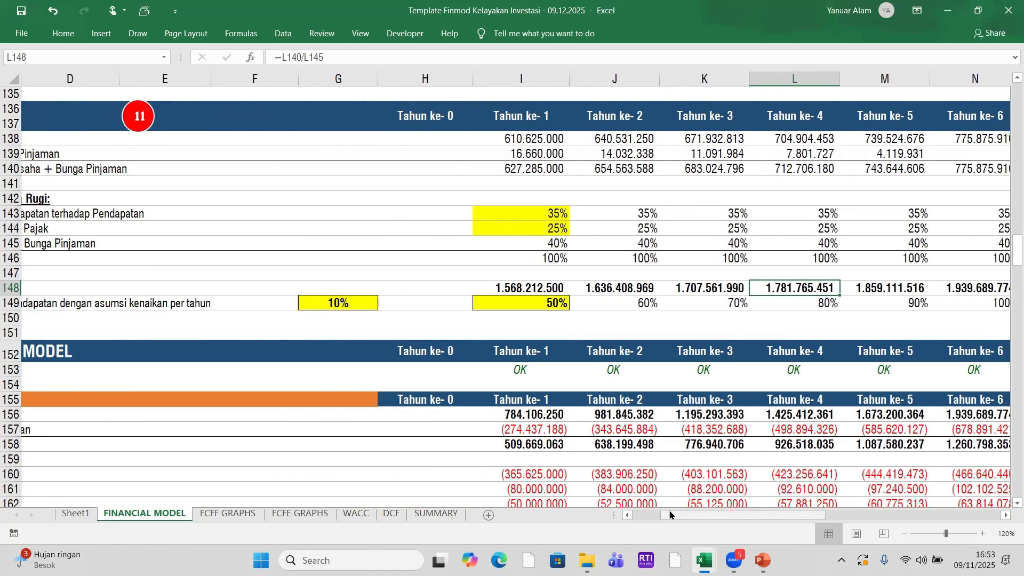
pyautogui.moveTo(672, 513); pyautogui.dragTo(682, 517)
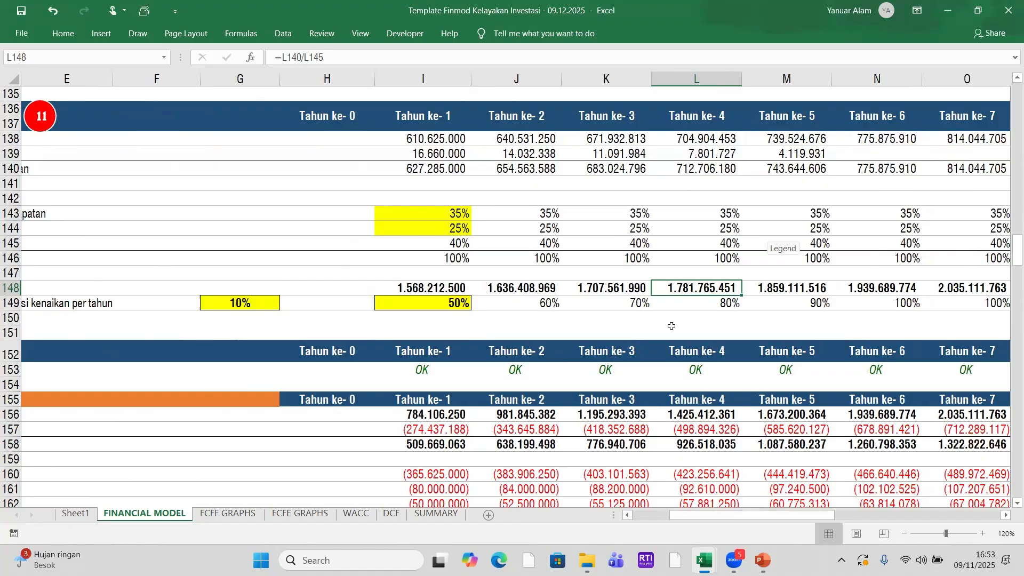
# - Set the yearly increase assumption in G149 to 5% and check the adjustment percentages of the following years
pyautogui.moveTo(713, 516); pyautogui.dragTo(693, 517)
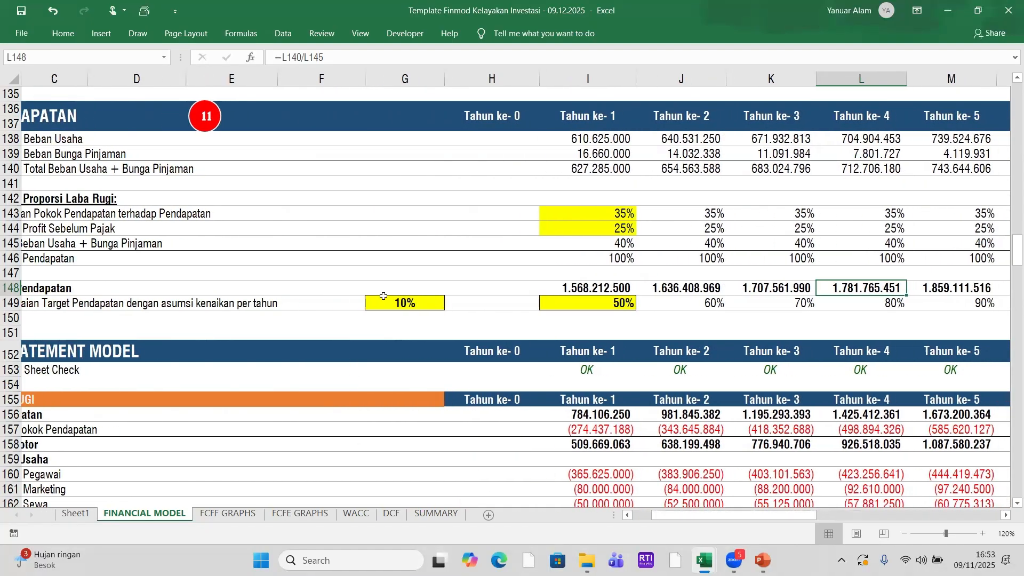
pyautogui.click(397, 305)
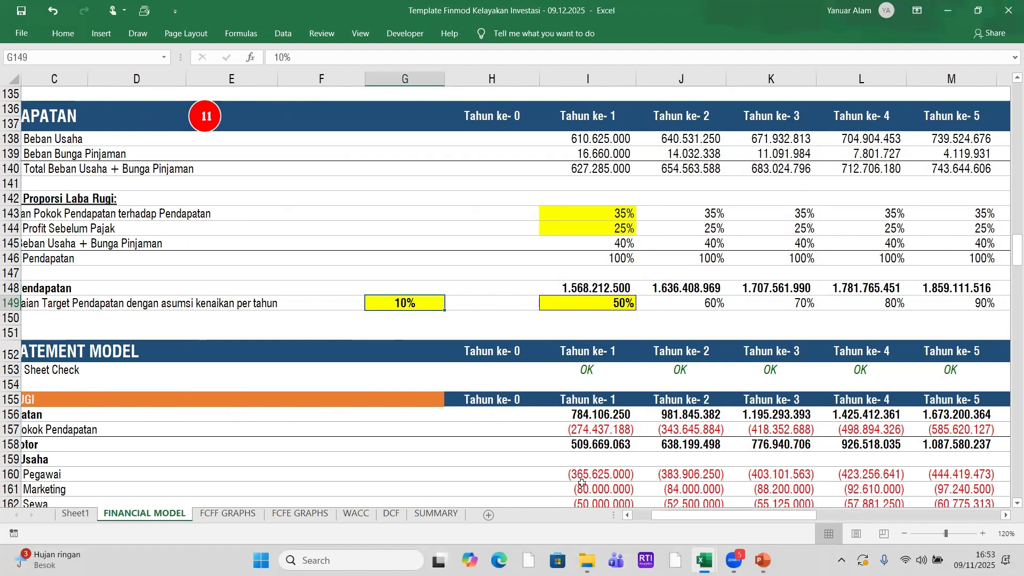
pyautogui.write('5')
pyautogui.press('Return')
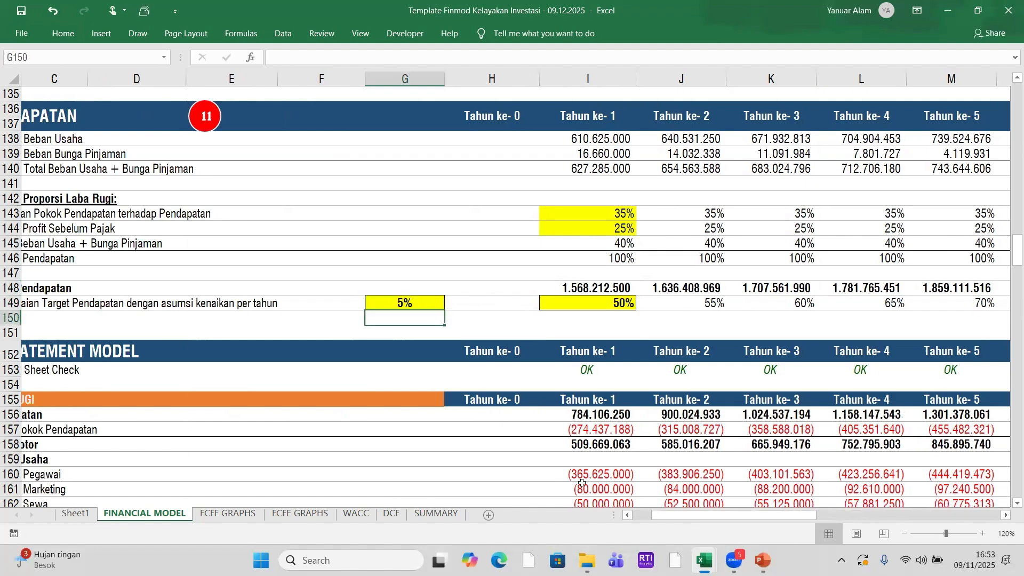
pyautogui.moveTo(785, 519)
pyautogui.mouseDown()
pyautogui.moveTo(843, 515)
pyautogui.moveTo(798, 517)
pyautogui.mouseUp()
pyautogui.click(917, 304)
# - Set the yearly increase assumption in G149 to 10% and check the row 149 percentages up to Tahun ke-8
pyautogui.click(351, 303)
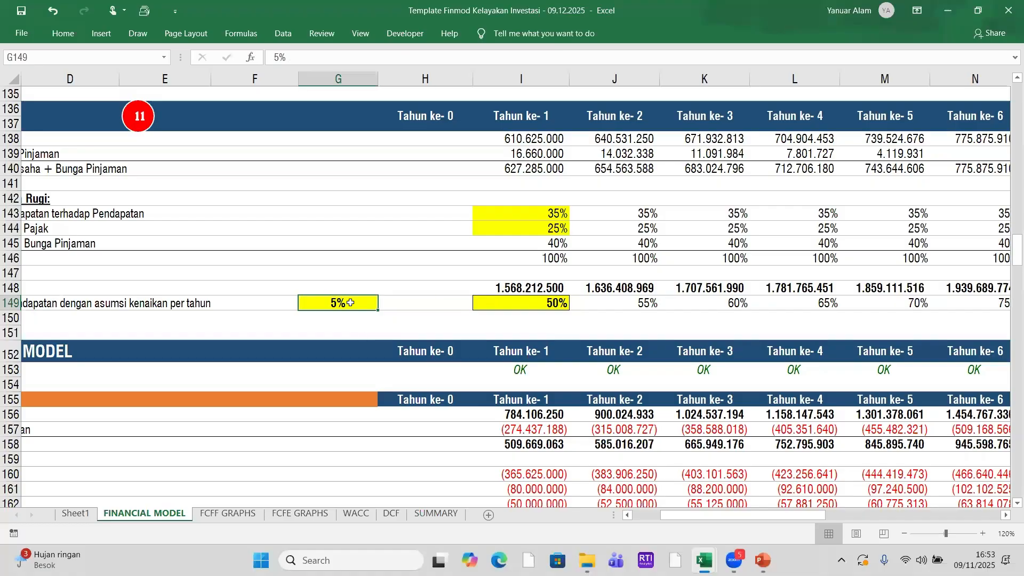
pyautogui.write('10')
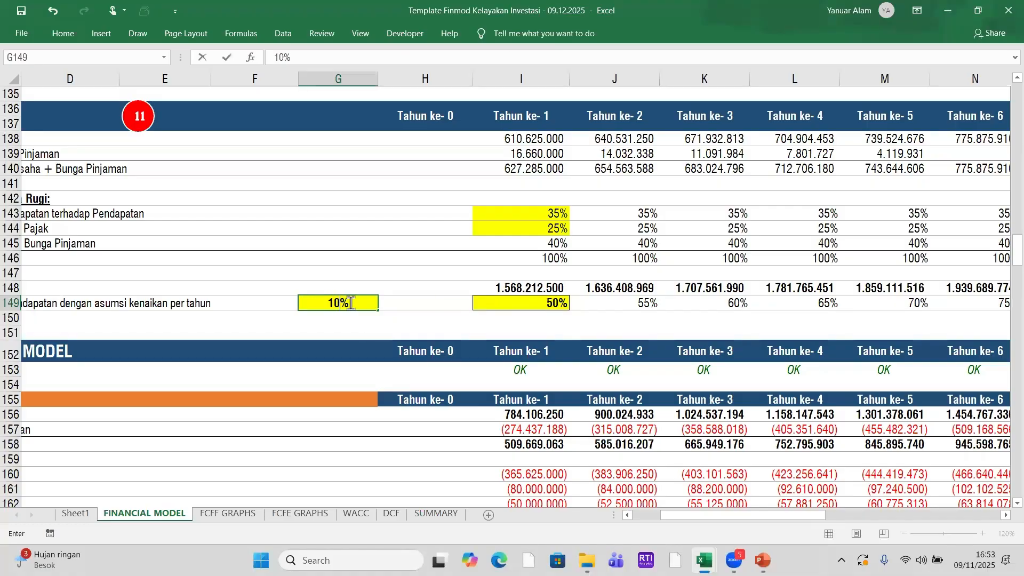
pyautogui.press('Return')
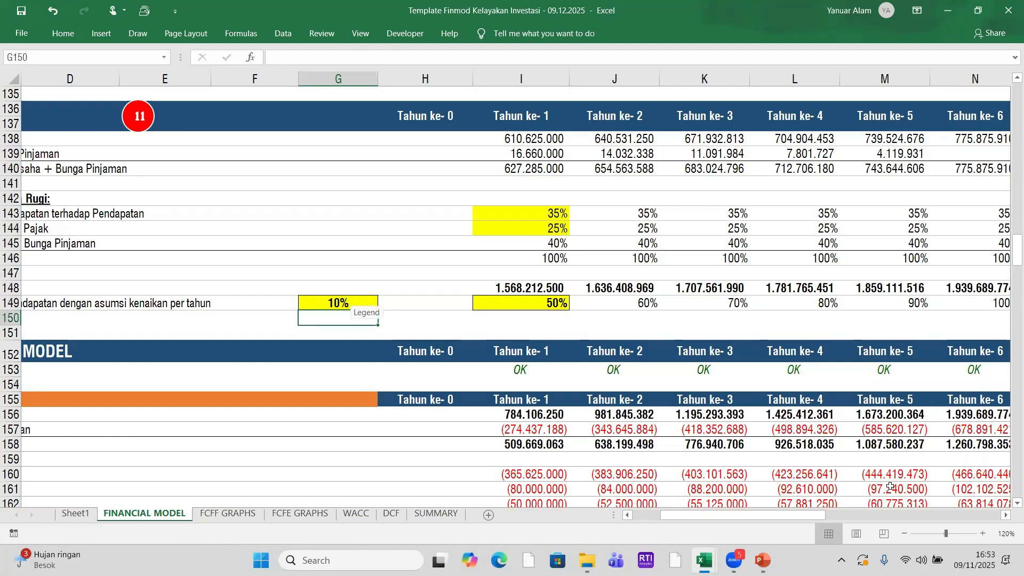
pyautogui.hscroll(2, 809, 491)
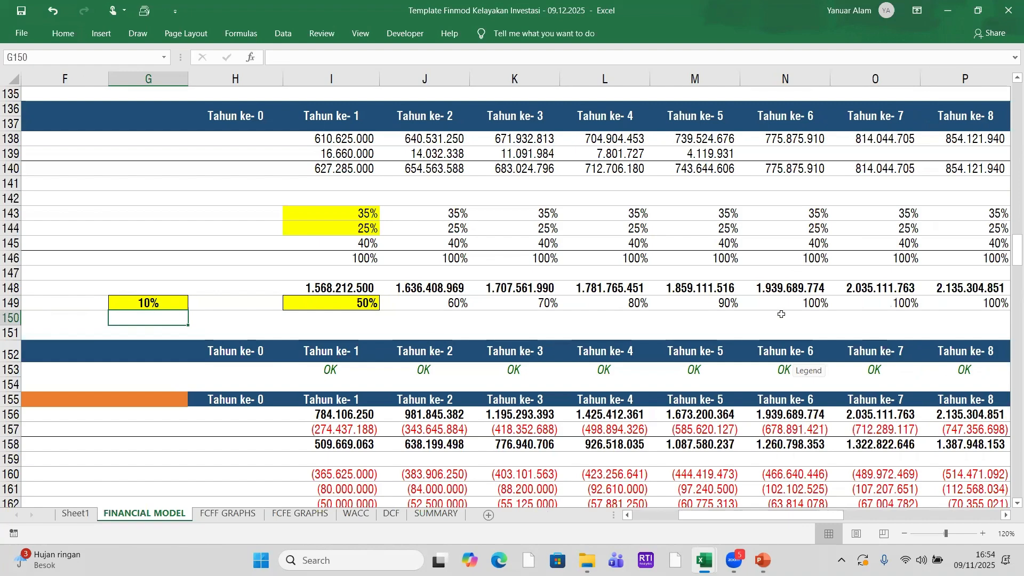
# - Review the Tahun ke-1 Target Pendapatan formula in I148 and its adjustment in I149 alongside the full ten-year projection
pyautogui.moveTo(790, 517); pyautogui.dragTo(742, 517)
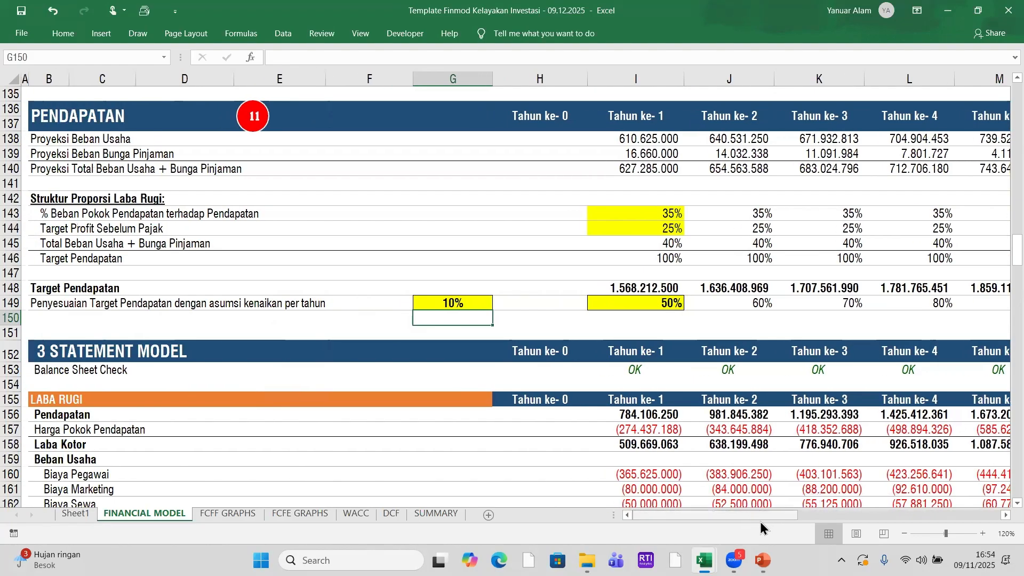
pyautogui.click(903, 534)
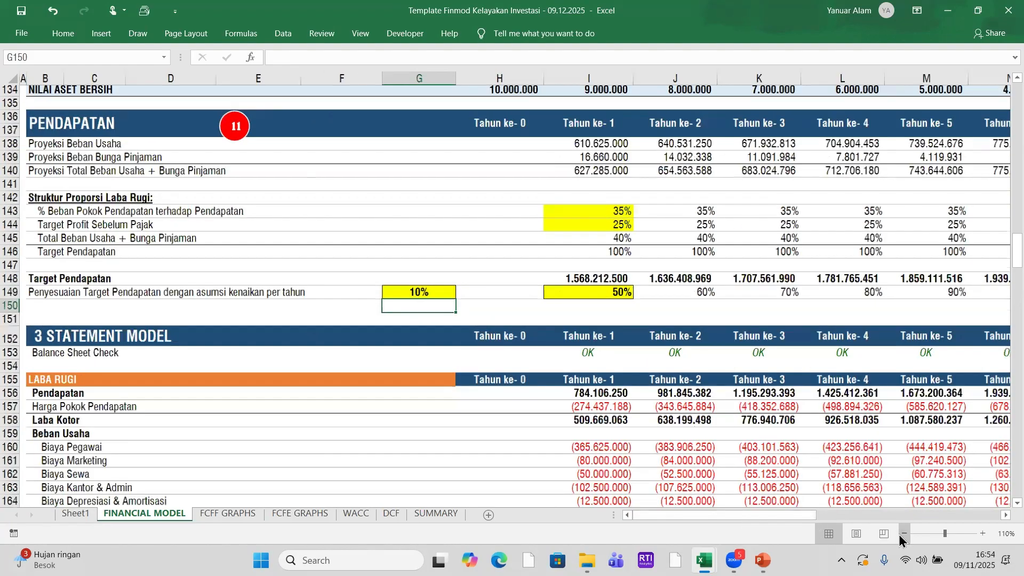
pyautogui.click(903, 534)
pyautogui.click(903, 534)
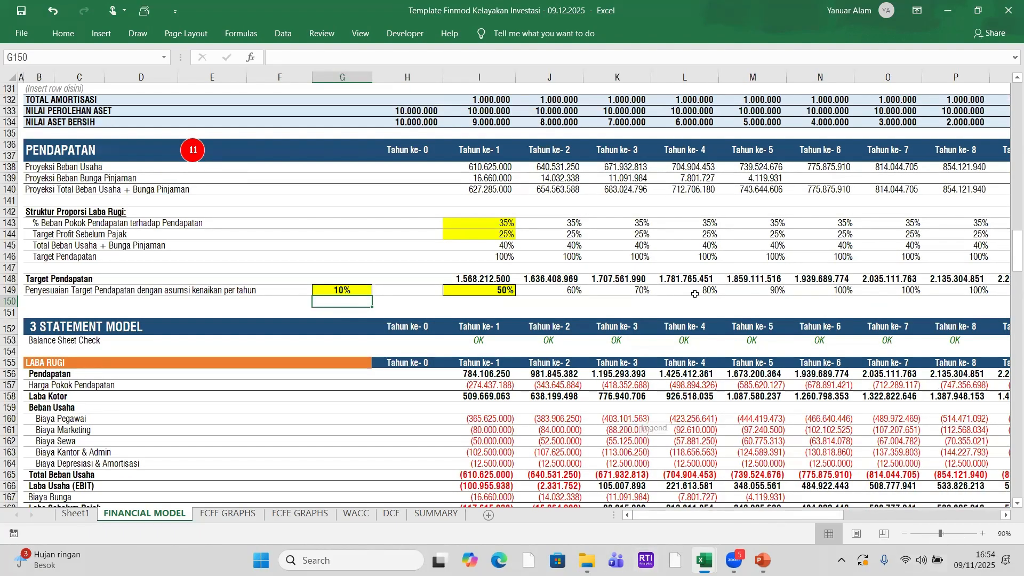
pyautogui.click(905, 533)
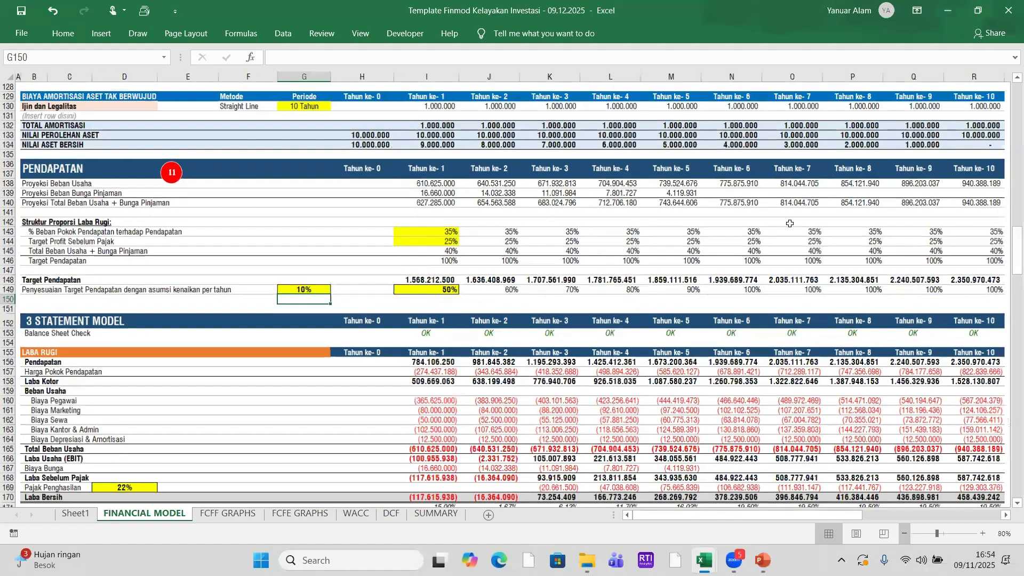
pyautogui.click(34, 281)
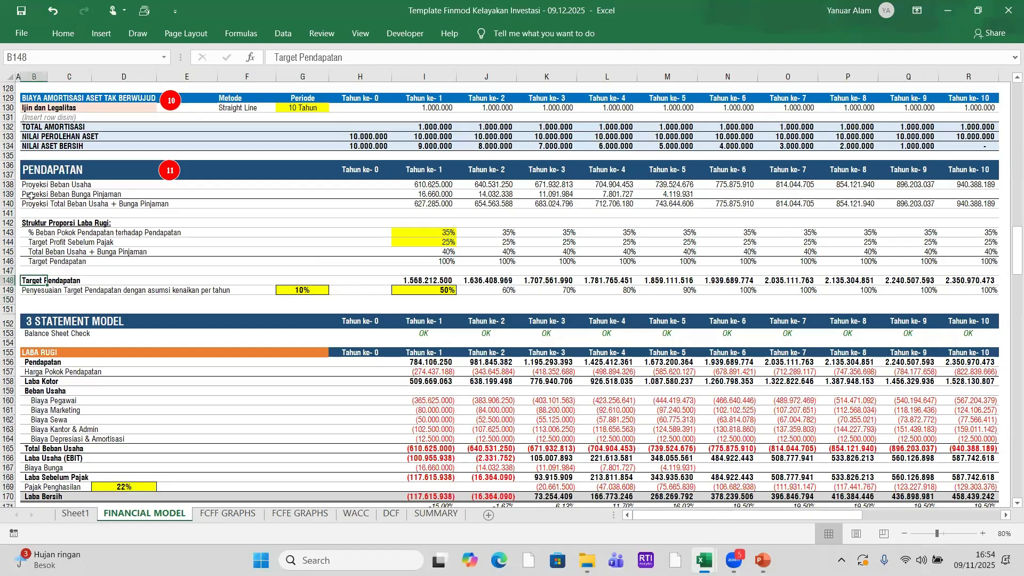
pyautogui.click(427, 280)
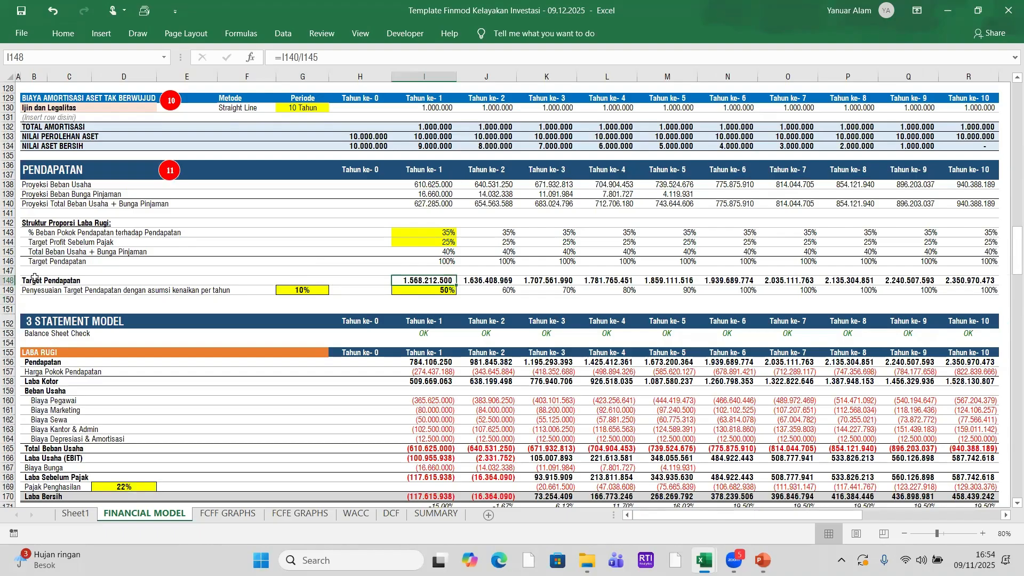
pyautogui.click(429, 288)
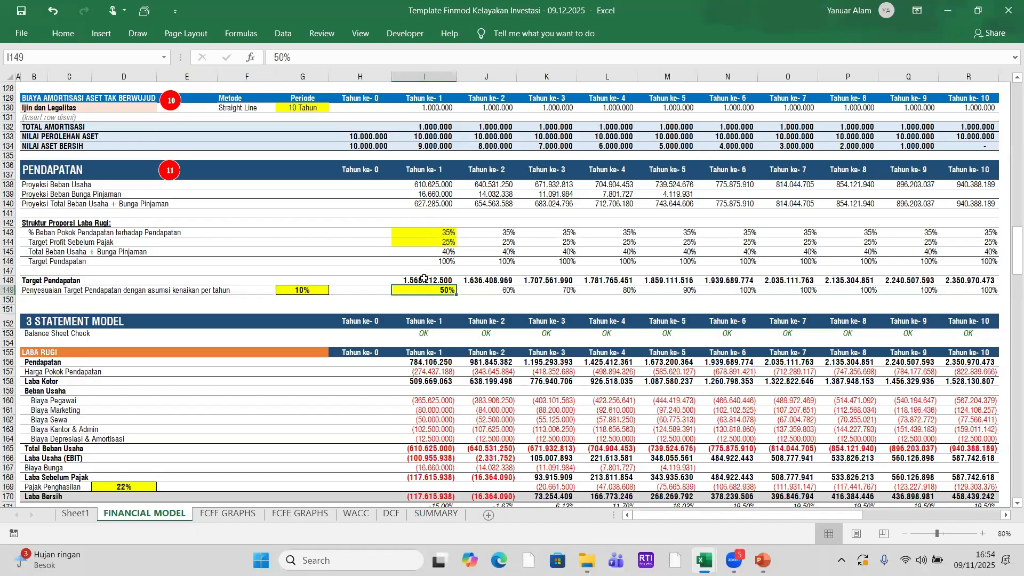
# - Check the Tahun ke-1 Target Pendapatan formula in I148 and set its adjustment in I149 to 100%
pyautogui.click(424, 278)
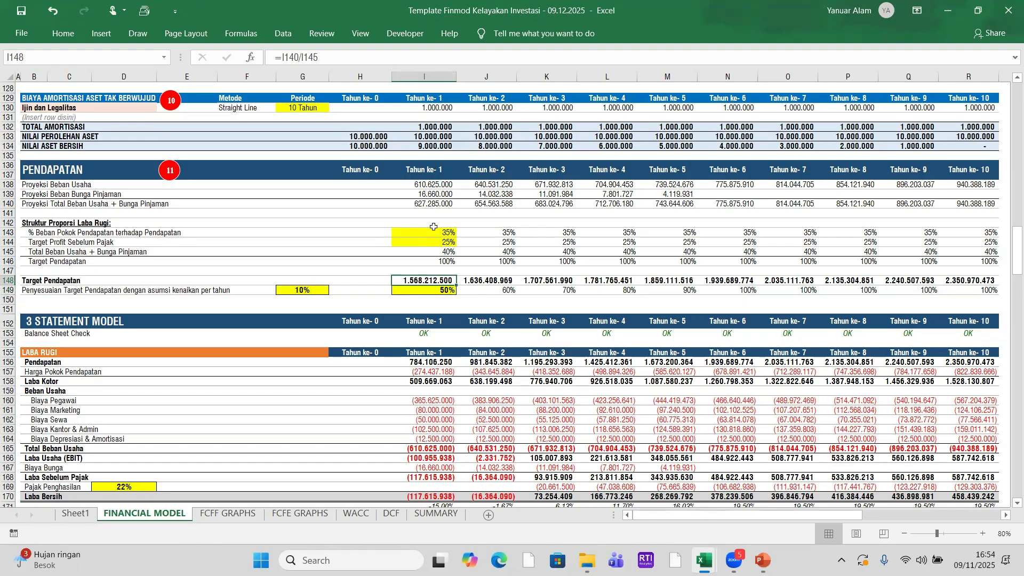
pyautogui.click(444, 289)
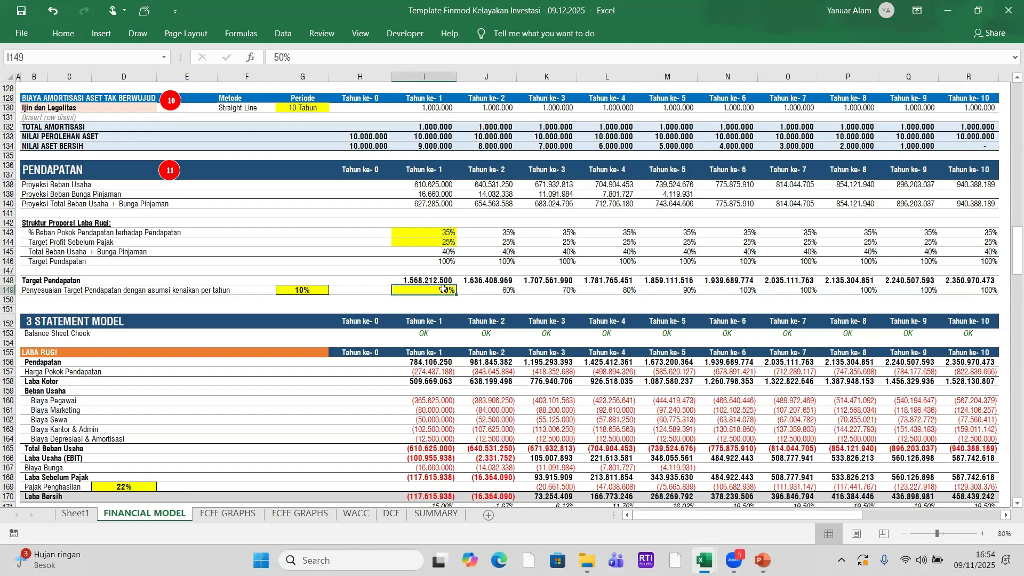
pyautogui.write('1000')
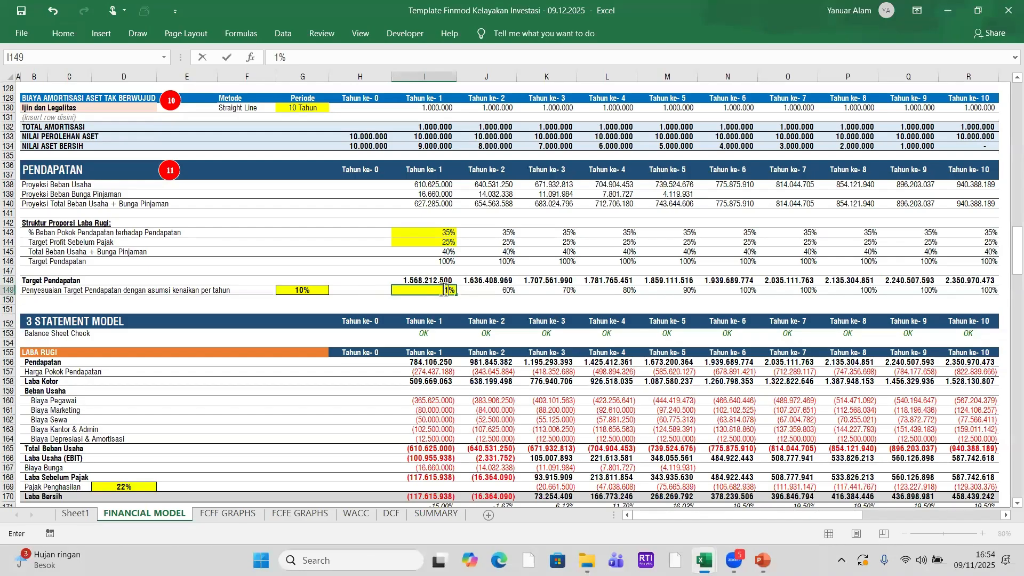
pyautogui.press('Return')
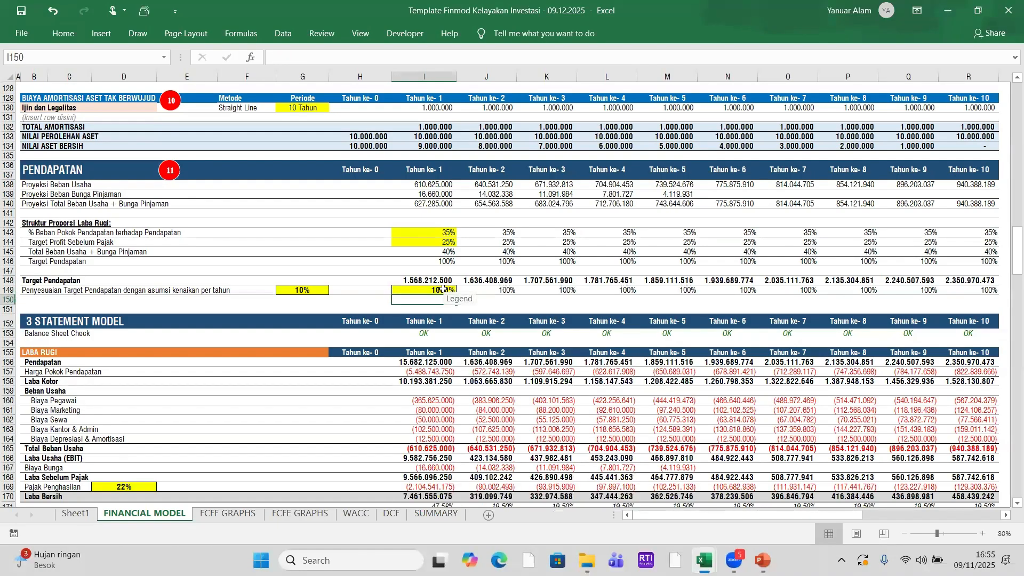
pyautogui.click(419, 292)
pyautogui.write('1000')
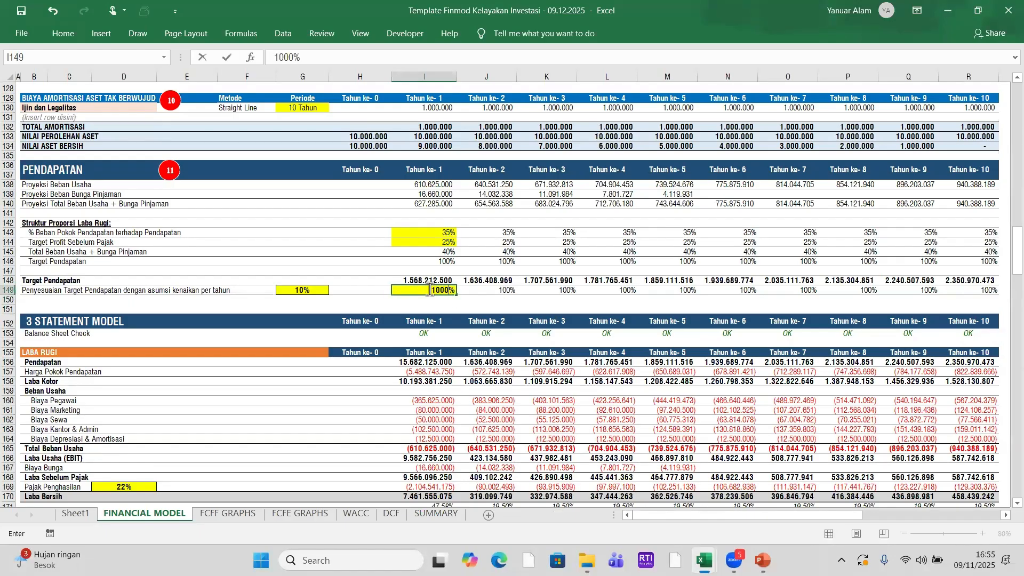
pyautogui.press('BackSpace')
pyautogui.press('Return')
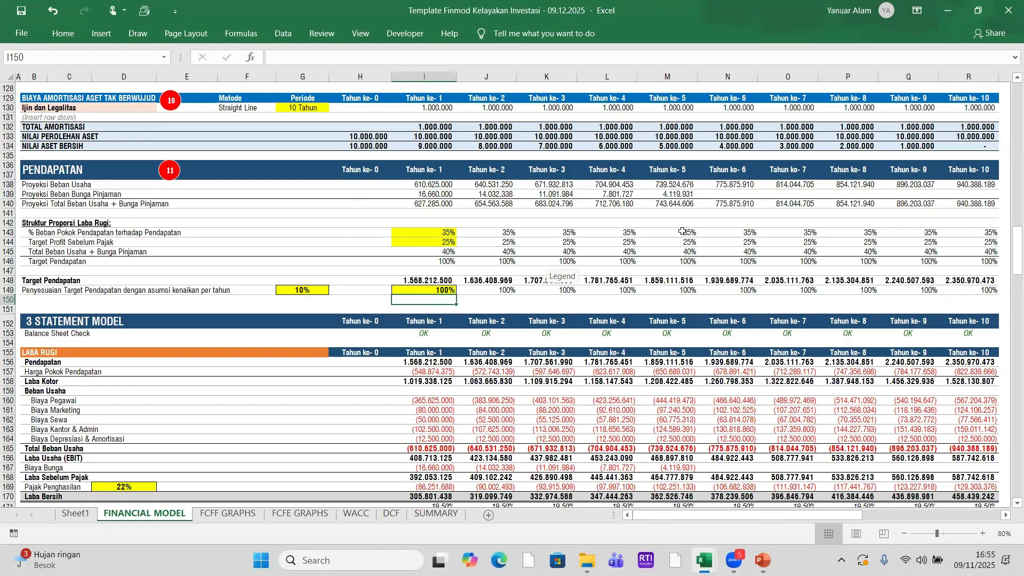
# - Set the Tahun ke-1 Target Pendapatan adjustment in I149 to 50%
pyautogui.click(433, 291)
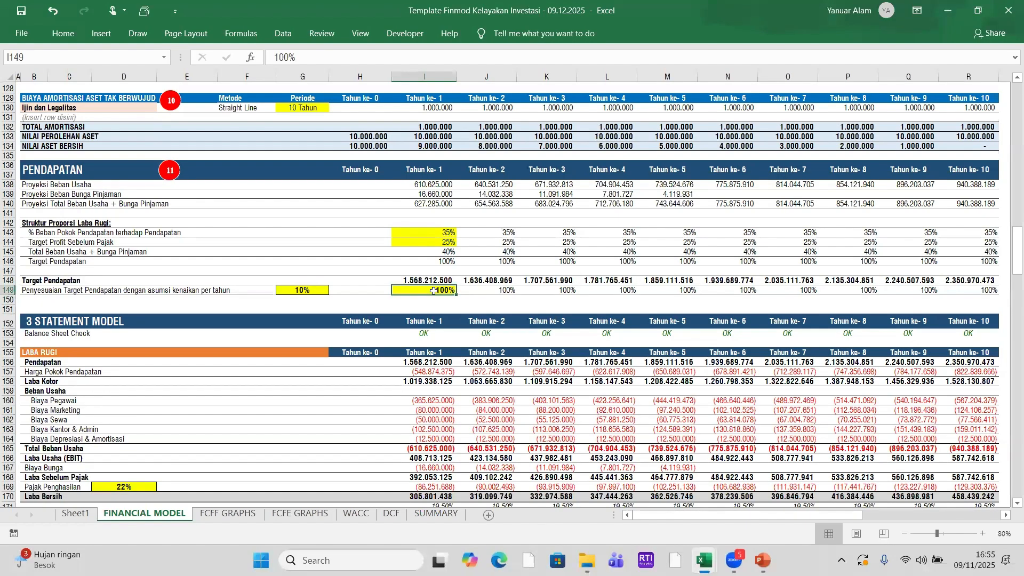
pyautogui.write('50')
pyautogui.press('Return')
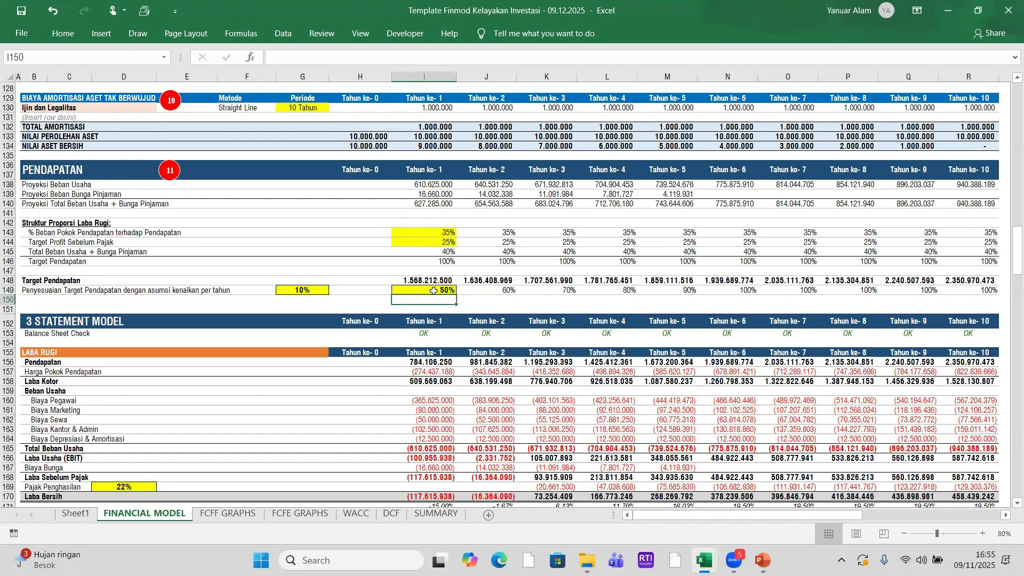
# - Review the numbered input sections from Capex & Financing through the loan schedule, Opex, depreciation and amortisation down to Pendapatan
pyautogui.scroll(-2, 440, 297)
pyautogui.scroll(5, 441, 295)
pyautogui.scroll(20, 441, 293)
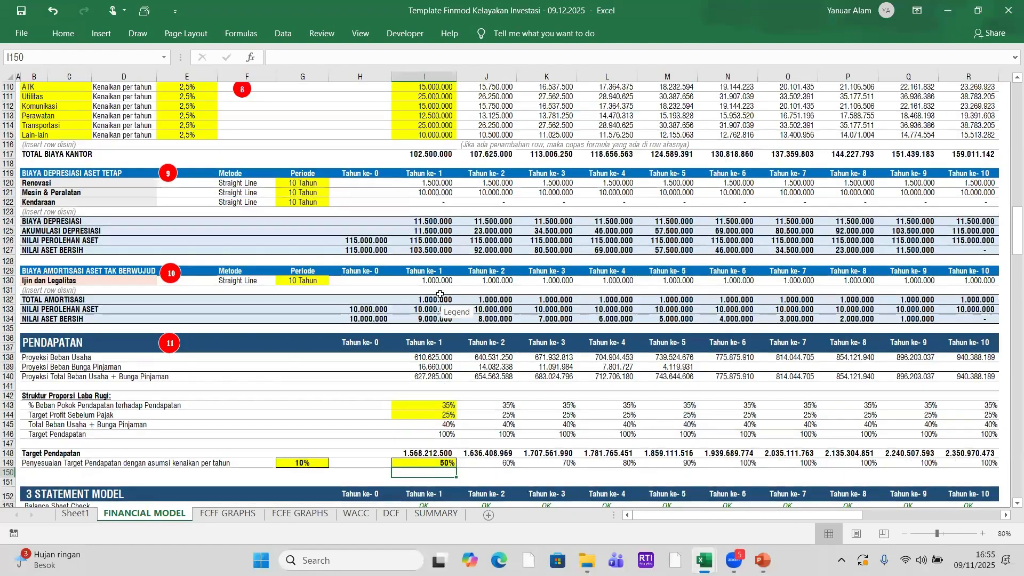
pyautogui.scroll(16, 441, 294)
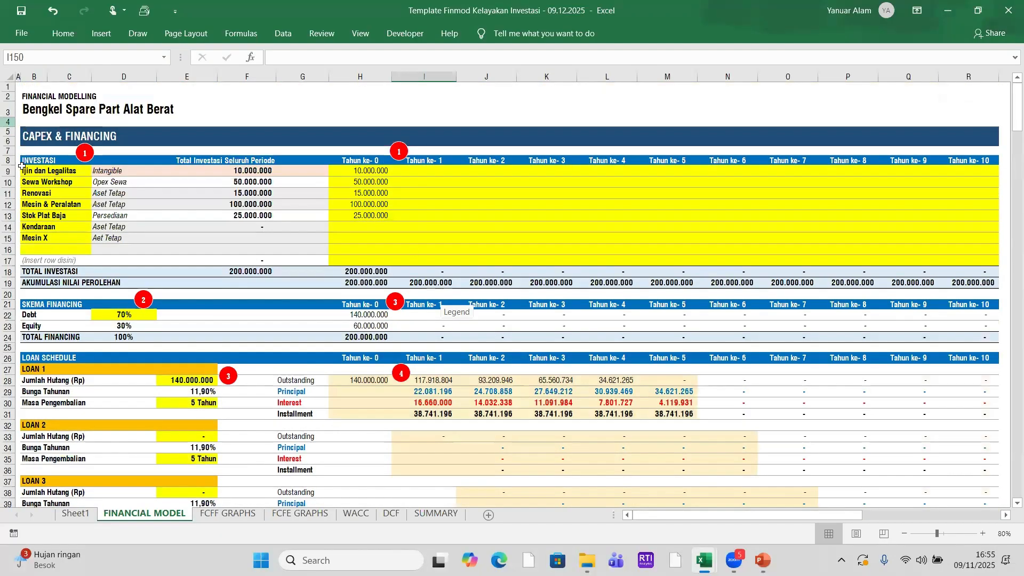
pyautogui.scroll(-4, 431, 183)
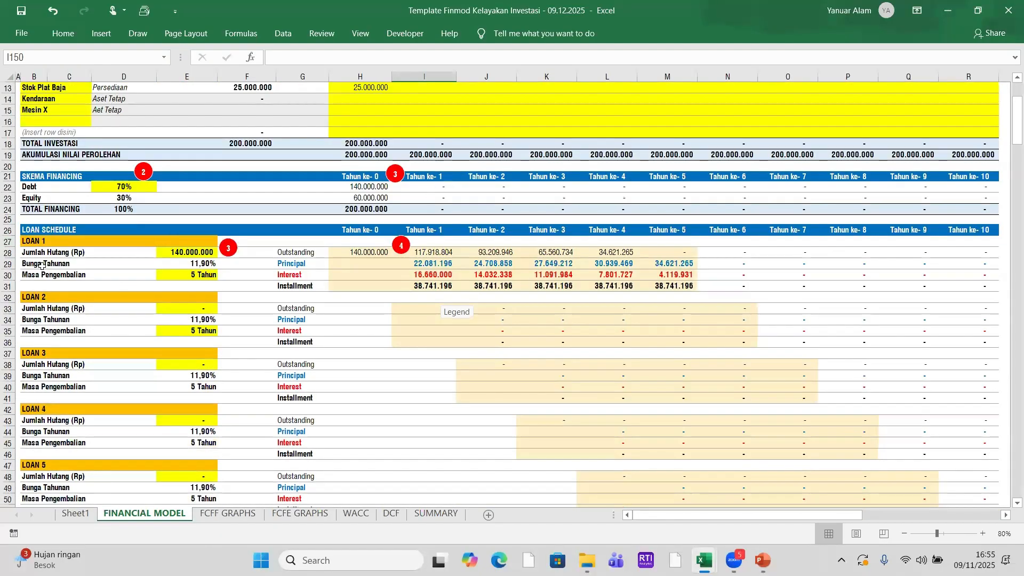
pyautogui.scroll(-10, 43, 267)
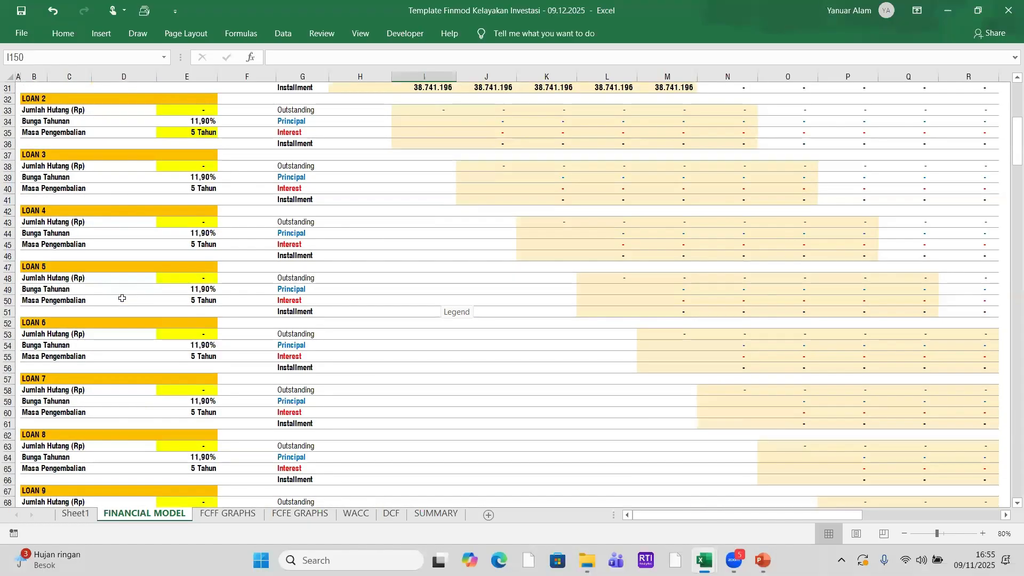
pyautogui.scroll(-12, 135, 288)
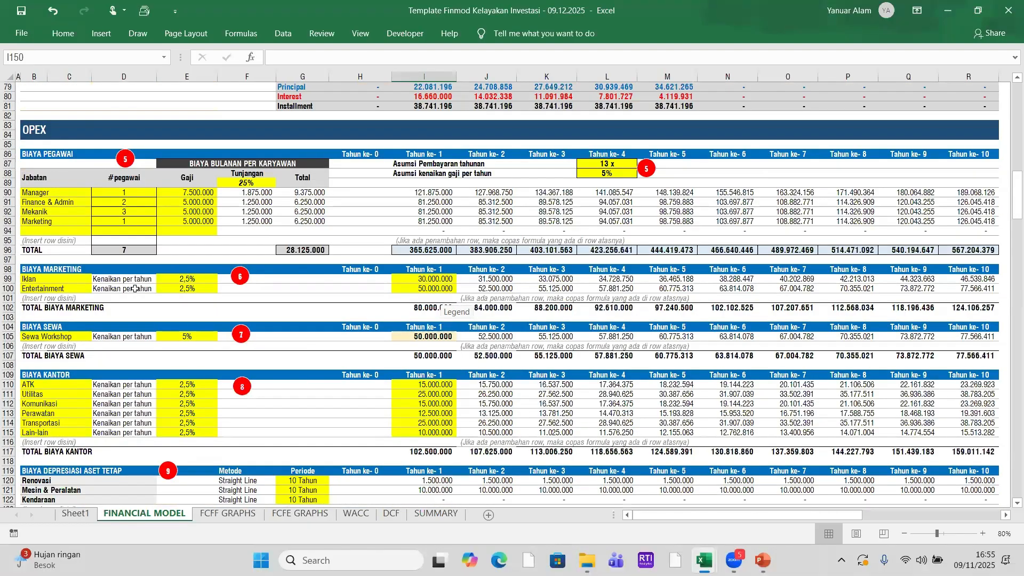
pyautogui.scroll(-4, 136, 240)
pyautogui.scroll(-6, 136, 241)
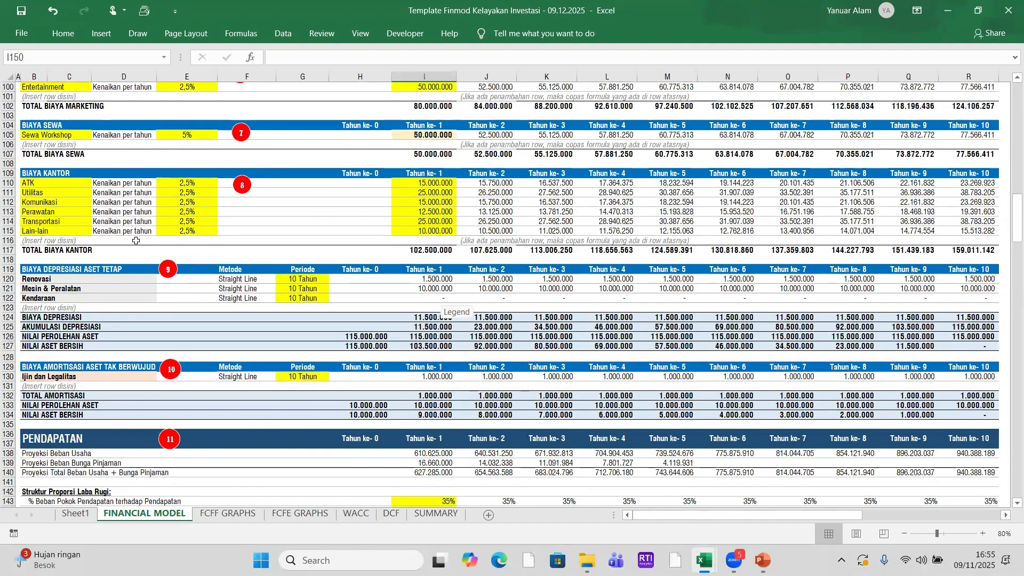
pyautogui.scroll(-3, 136, 240)
pyautogui.click(158, 329)
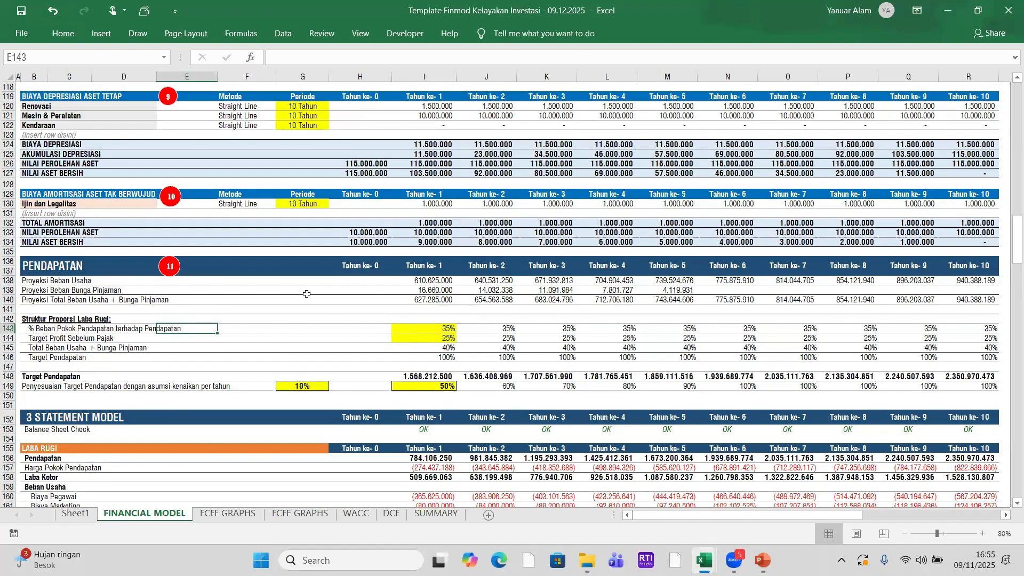
# - Look over the 3 Statement Model section, covering the balance sheet check, Laba Rugi and Neraca
pyautogui.scroll(-8, 306, 294)
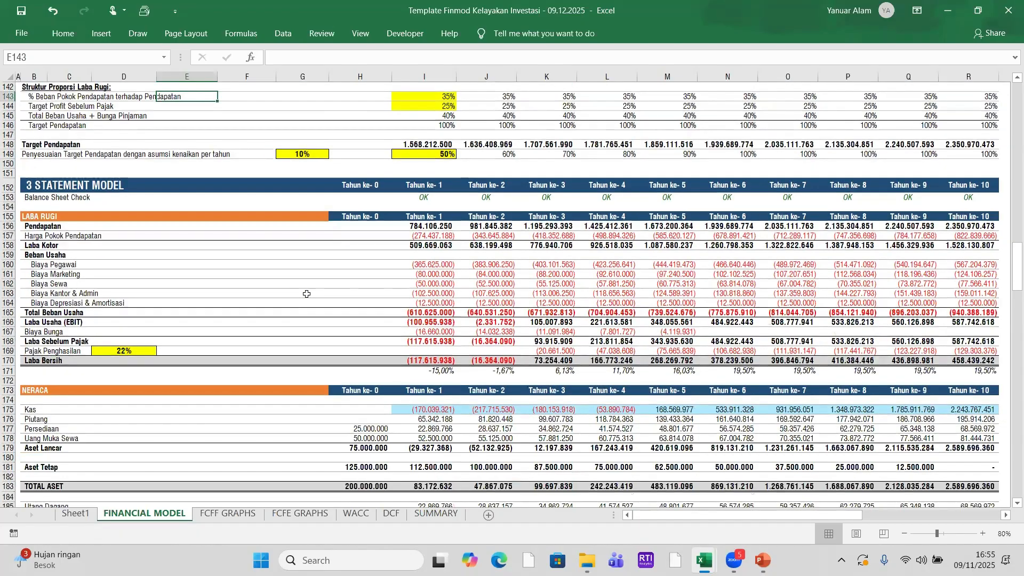
pyautogui.scroll(-3, 306, 294)
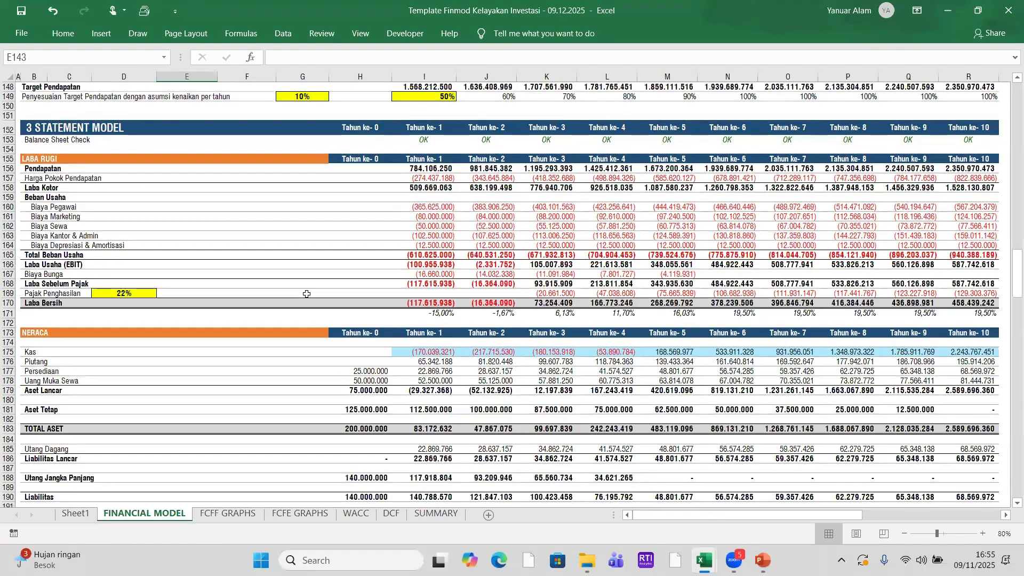
pyautogui.scroll(5, 307, 294)
pyautogui.scroll(-5, 307, 294)
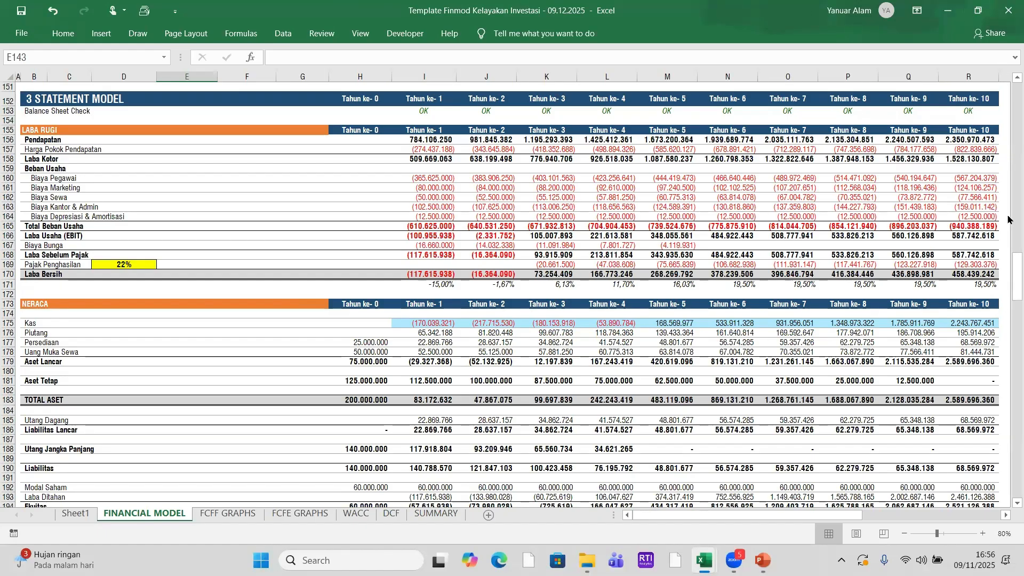
pyautogui.scroll(2, 1003, 80)
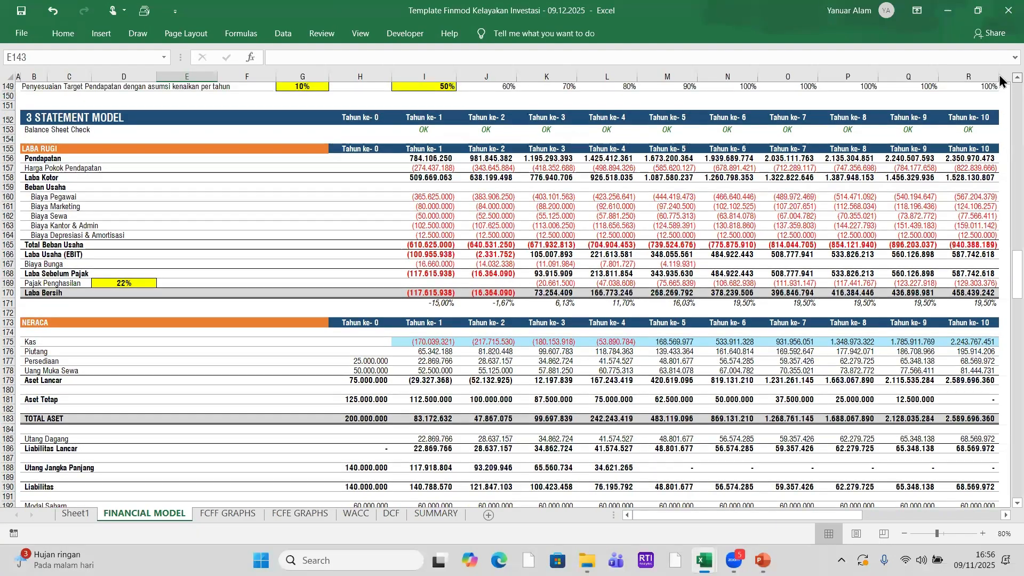
pyautogui.scroll(1, 1000, 80)
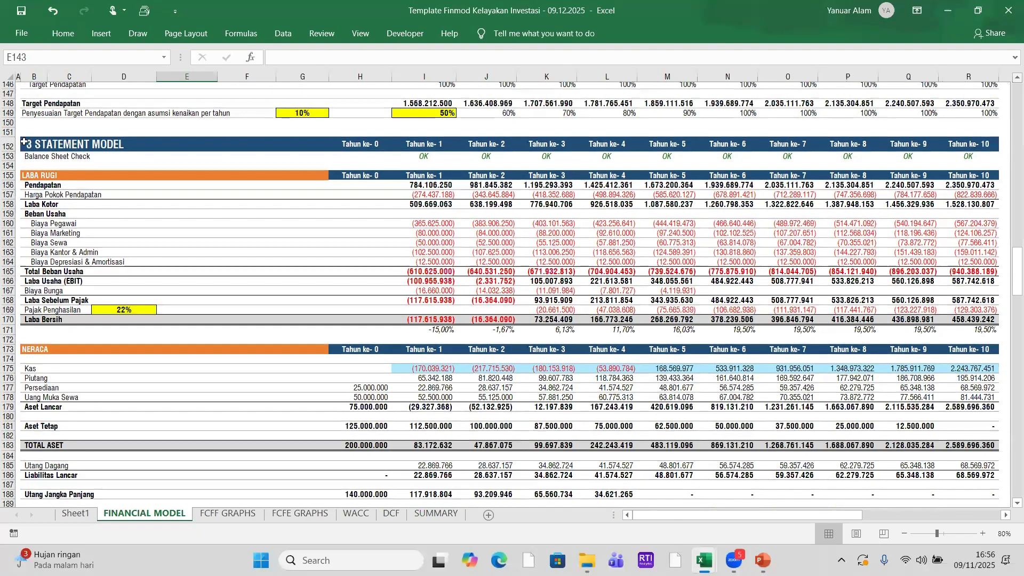
pyautogui.click(24, 142)
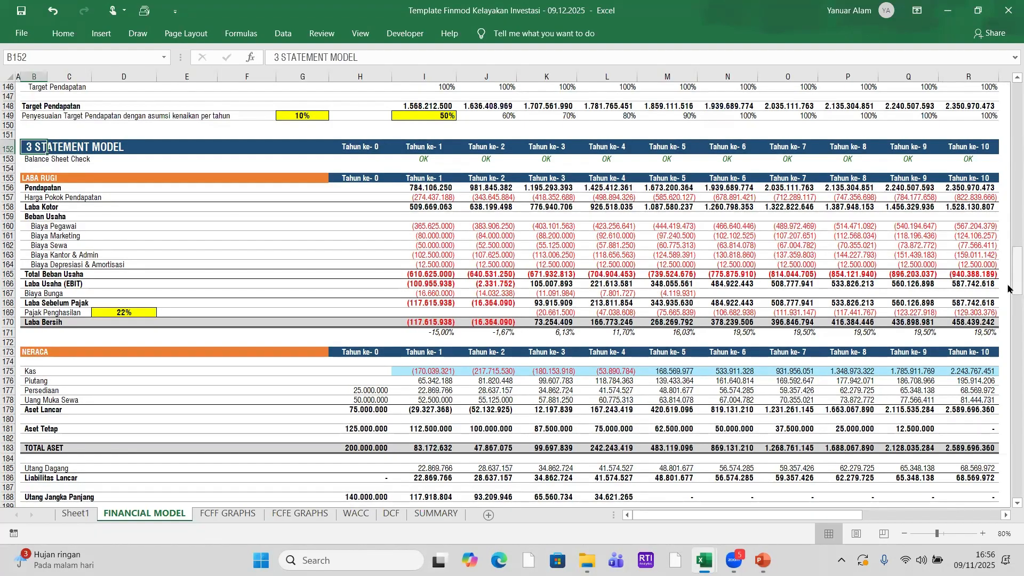
pyautogui.moveTo(1008, 289)
pyautogui.mouseDown()
pyautogui.moveTo(1001, 163)
pyautogui.moveTo(1008, 283)
pyautogui.mouseUp()
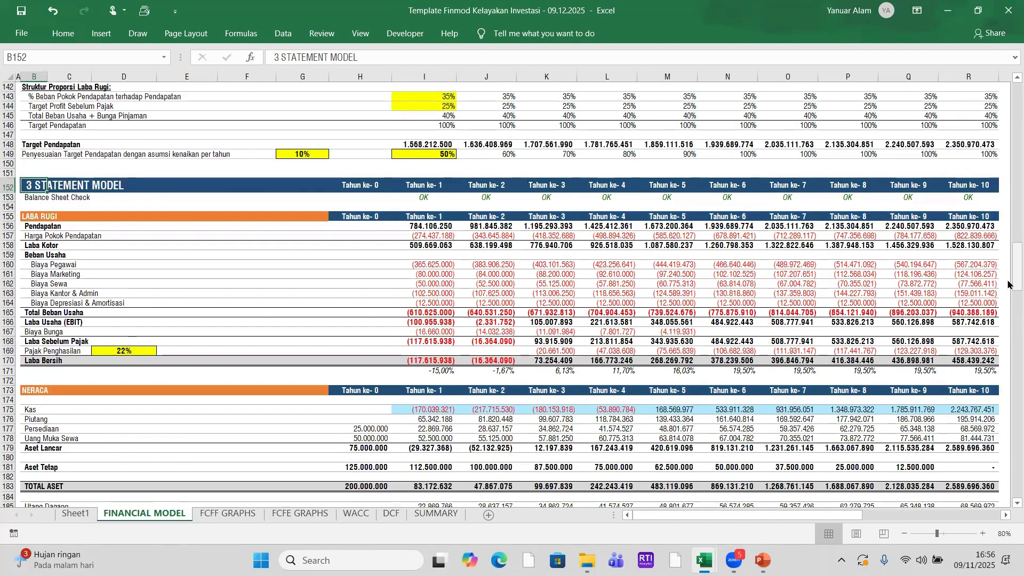
# - Check how the Tahun ke-1 Pendapatan formula in I156 draws on Target Pendapatan in I148, alongside the cost proportion in I143
pyautogui.click(421, 225)
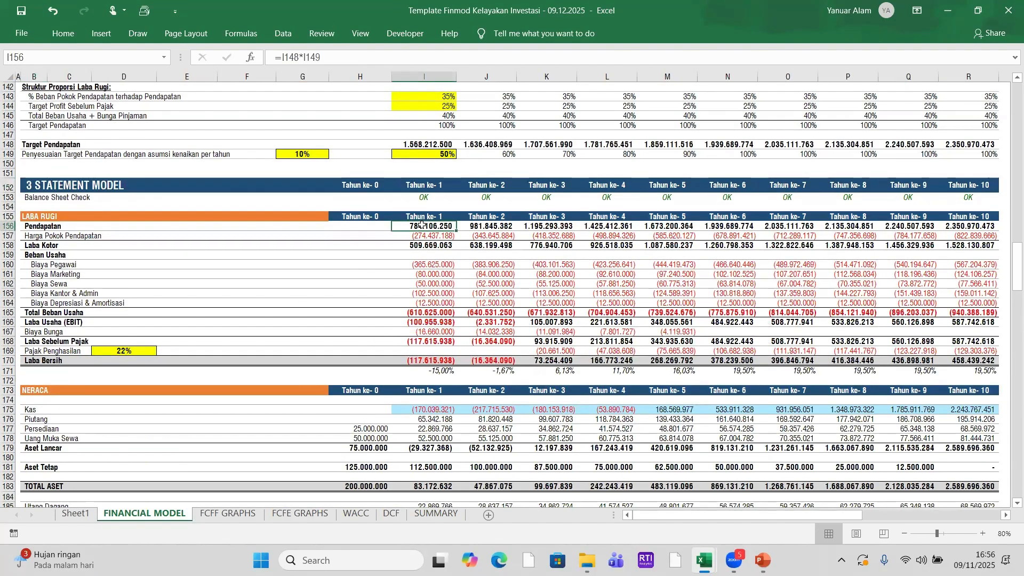
pyautogui.click(433, 144)
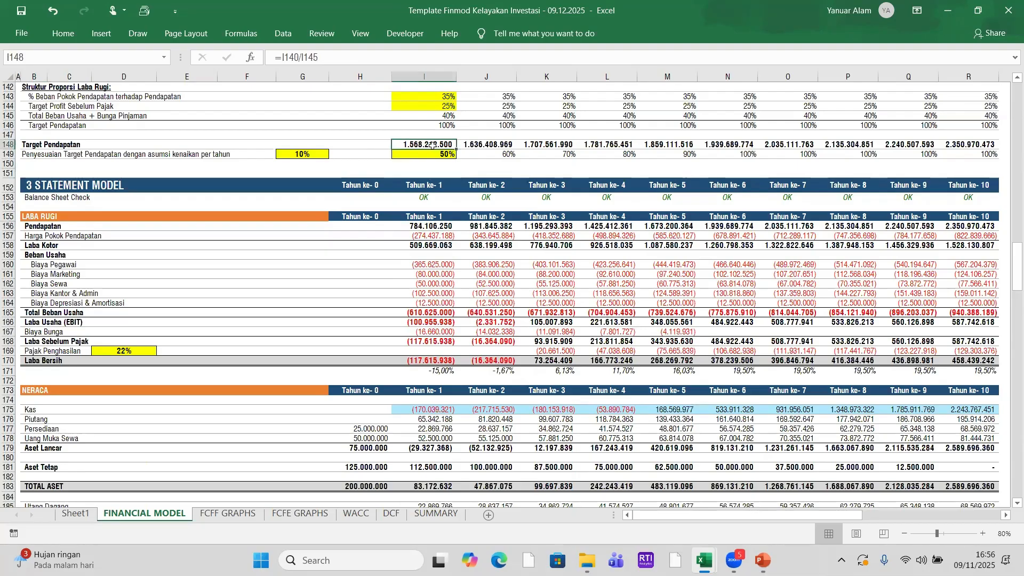
pyautogui.click(420, 227)
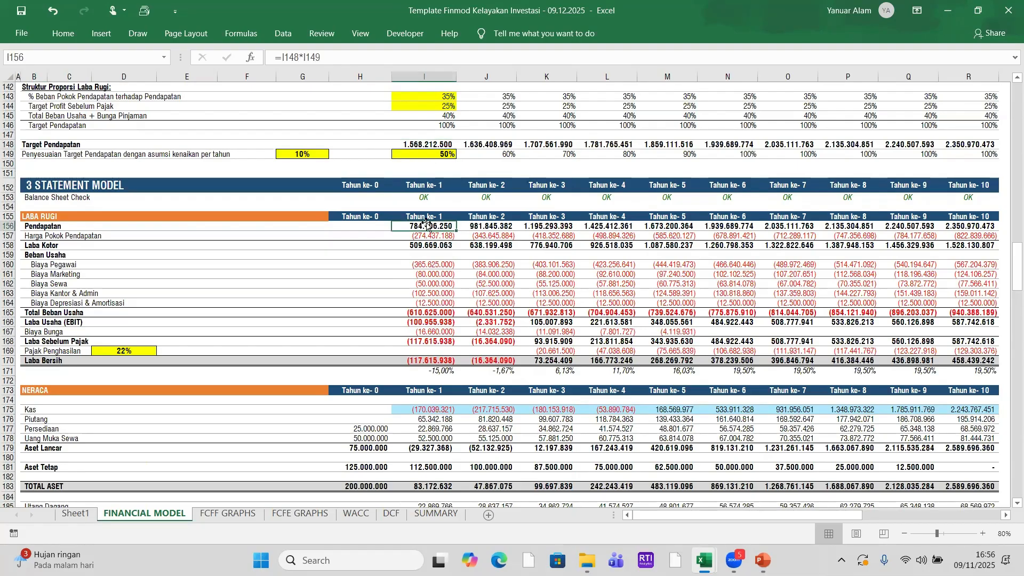
pyautogui.scroll(2, 427, 223)
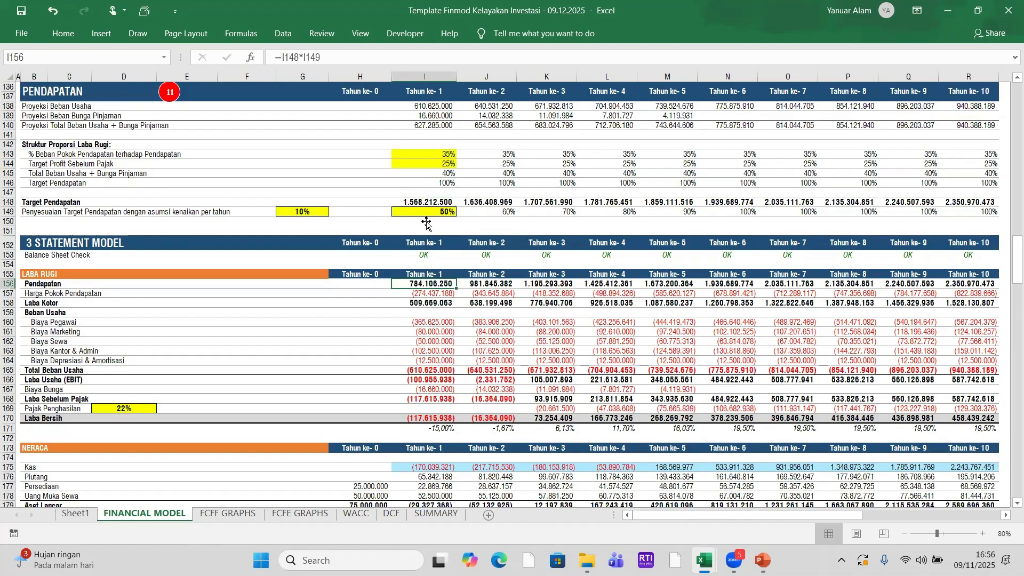
pyautogui.scroll(-2, 427, 223)
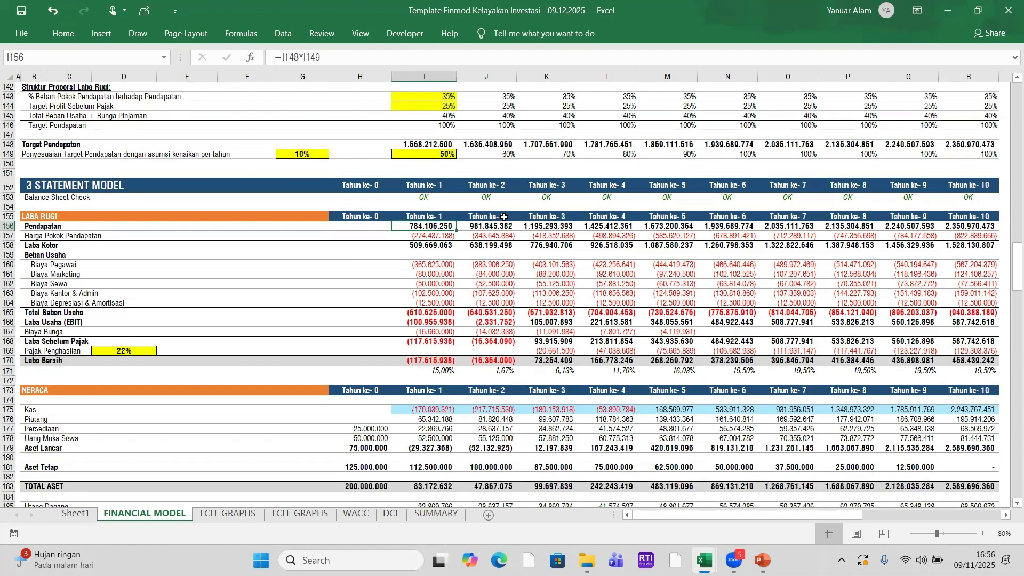
pyautogui.scroll(2, 428, 144)
pyautogui.click(431, 156)
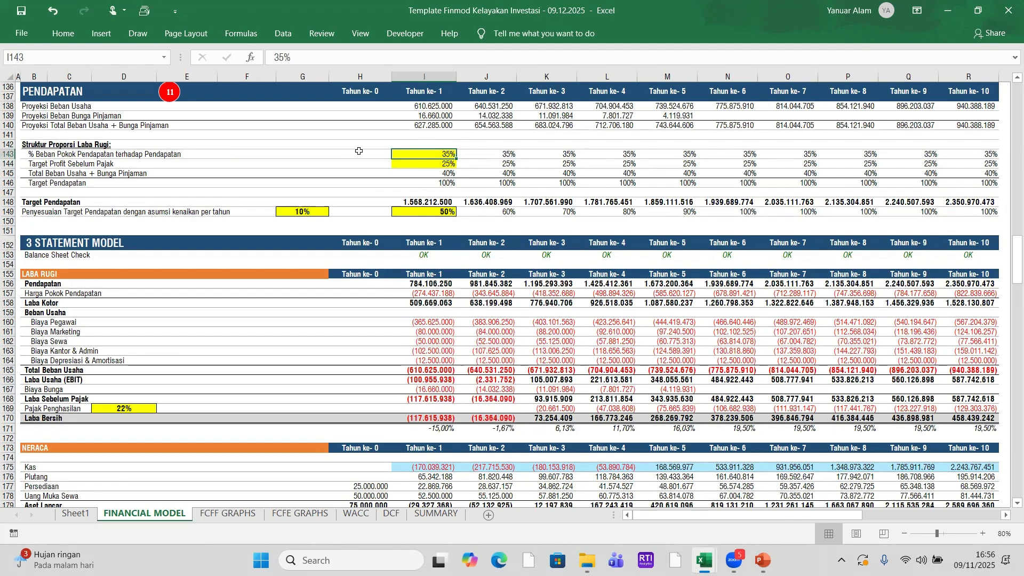
pyautogui.click(418, 200)
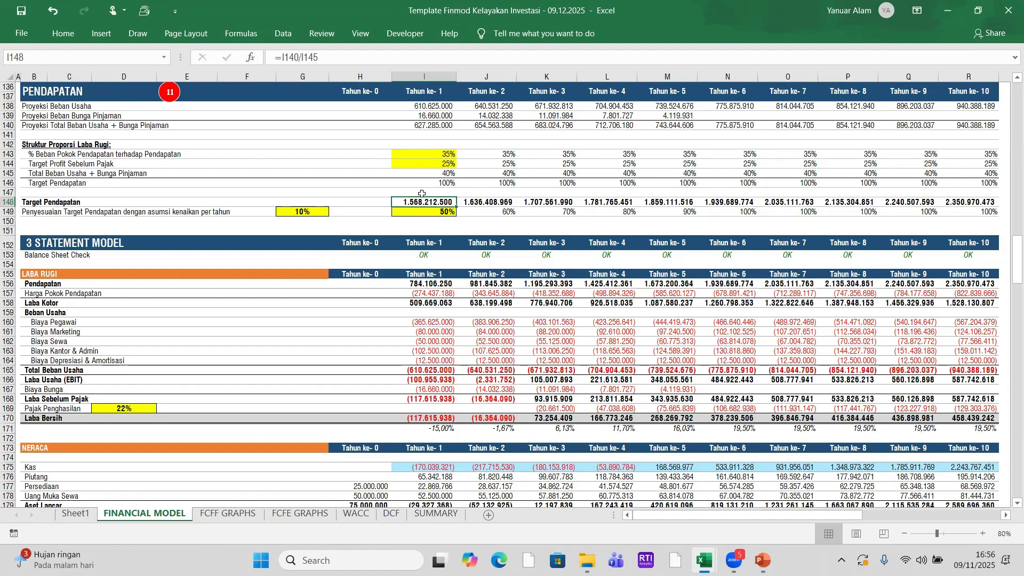
pyautogui.click(438, 284)
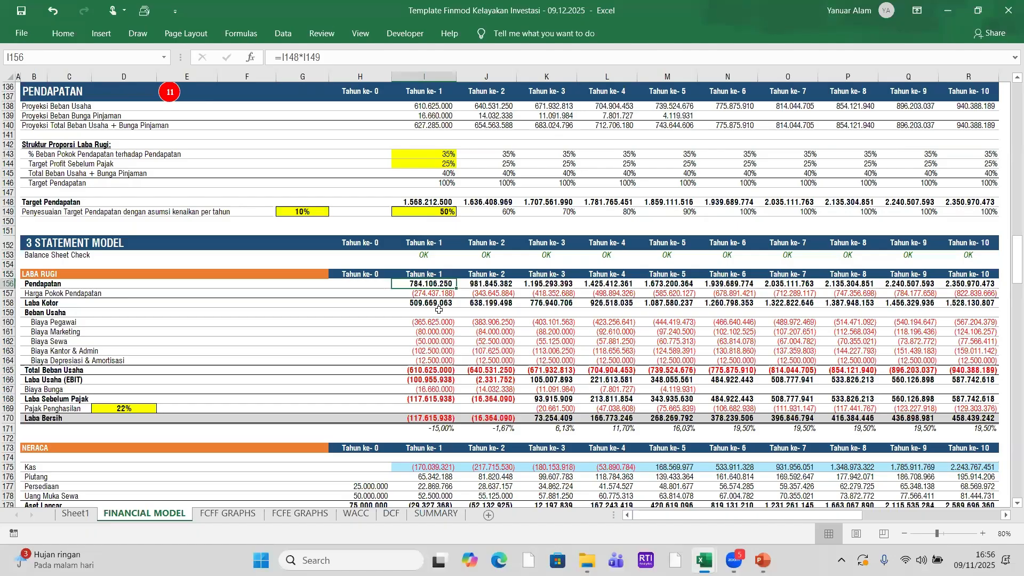
# - Trace the Tahun ke-1 Harga Pokok Pendapatan formula in I157 to the cost percentage in I143 and Pendapatan in I156
pyautogui.scroll(-2, 442, 354)
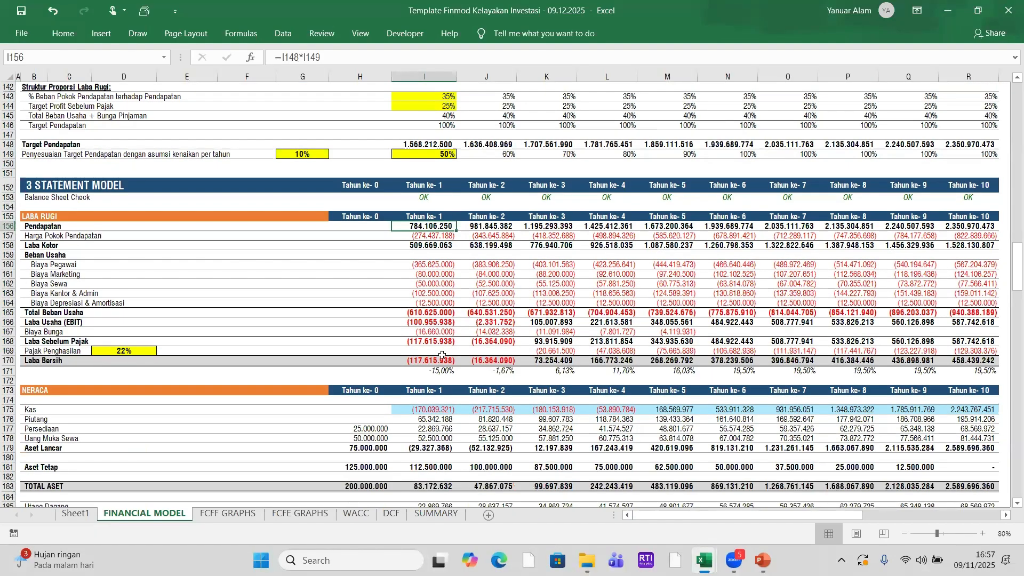
pyautogui.click(421, 237)
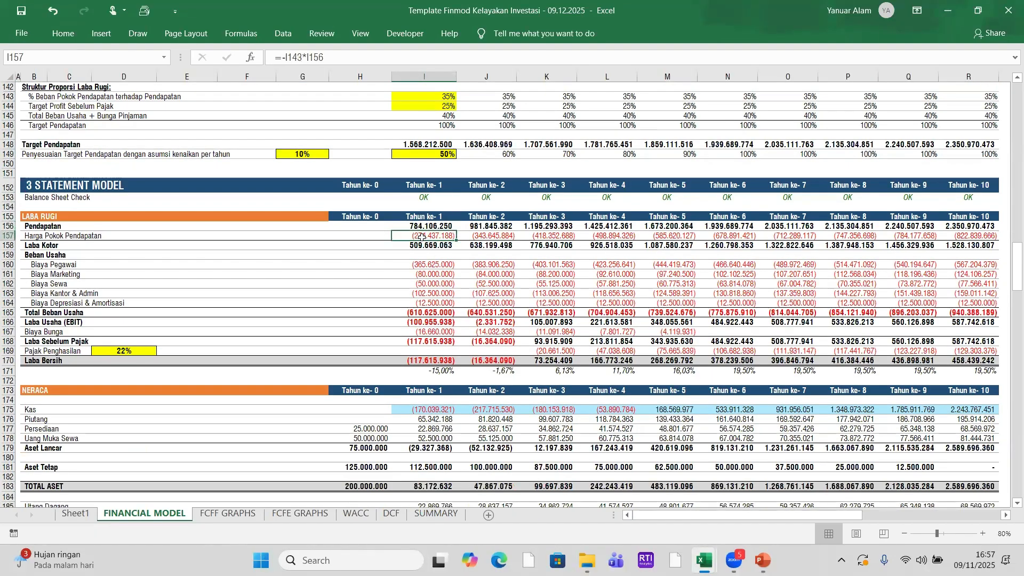
pyautogui.click(434, 98)
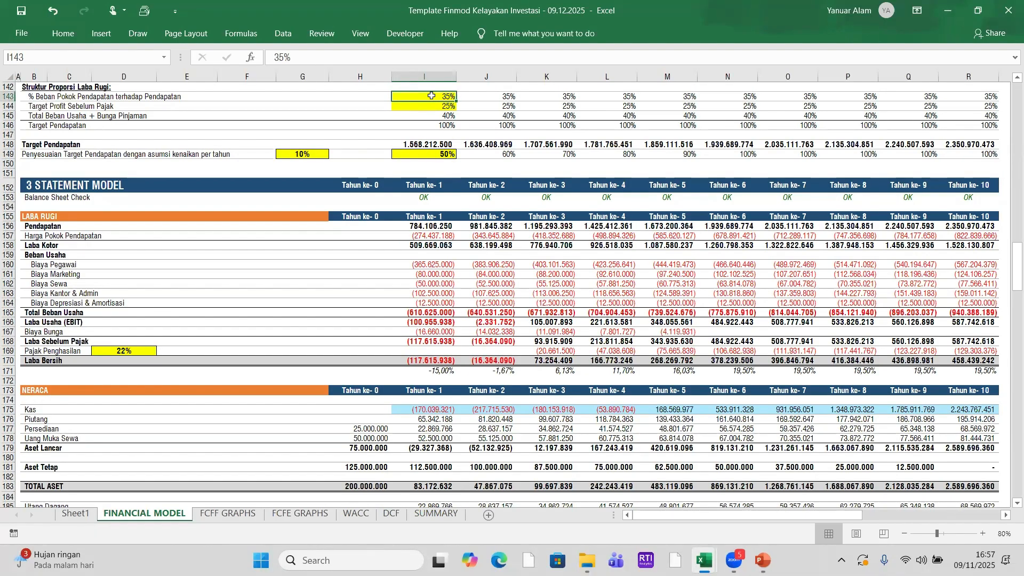
pyautogui.click(424, 234)
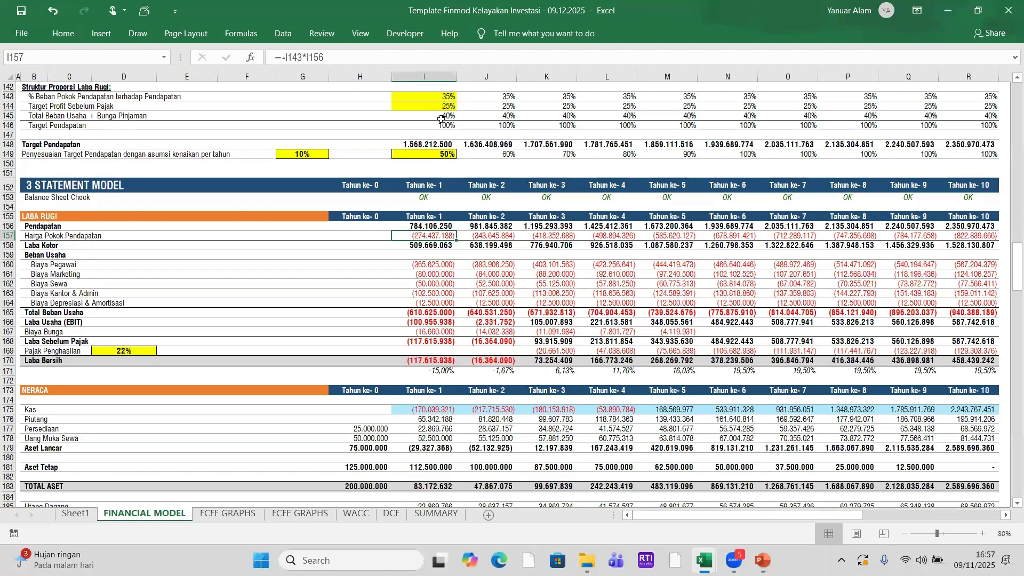
pyautogui.click(433, 226)
# - Select the Harga Pokok Pendapatan row from Tahun ke-1 to Tahun ke-10, I157:R157, to review all ten years
pyautogui.click(431, 236)
pyautogui.hotkey('shift', 'Right')
pyautogui.hotkey('shift', 'Right')
pyautogui.hotkey('shift', 'Right')
pyautogui.hotkey('shift', 'Right')
pyautogui.hotkey('shift', 'Right')
pyautogui.hotkey('shift', 'Right')
pyautogui.hotkey('shift', 'Right')
pyautogui.hotkey('shift', 'Right')
pyautogui.hotkey('shift', 'Right')
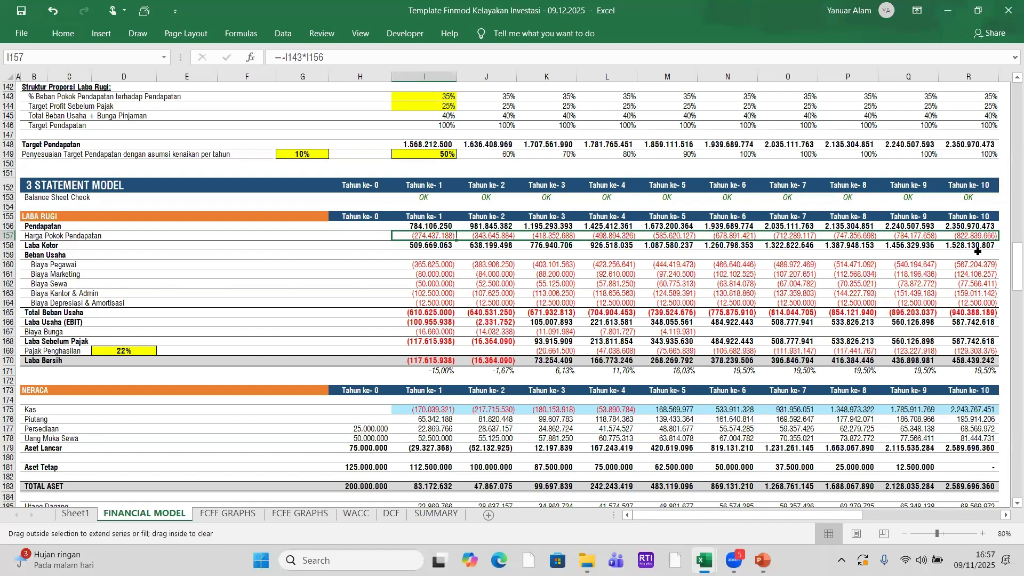
# - Check Laba Kotor in I158, and trace the Tahun ke-1 Biaya Pegawai formula in I160 to the OPEX staff cost total in I96
pyautogui.press('Down')
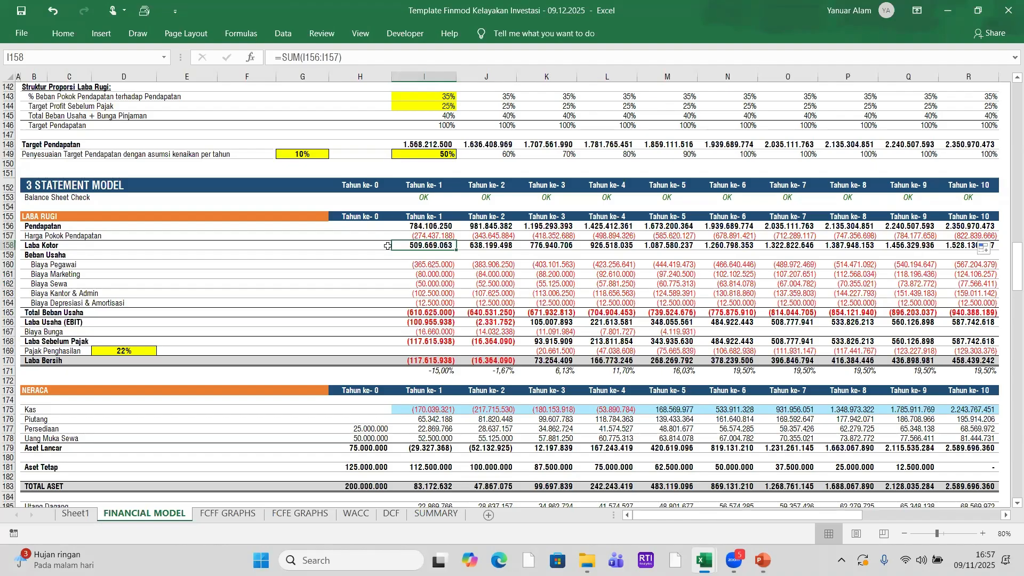
pyautogui.click(426, 265)
pyautogui.scroll(20, 426, 265)
pyautogui.scroll(4, 424, 259)
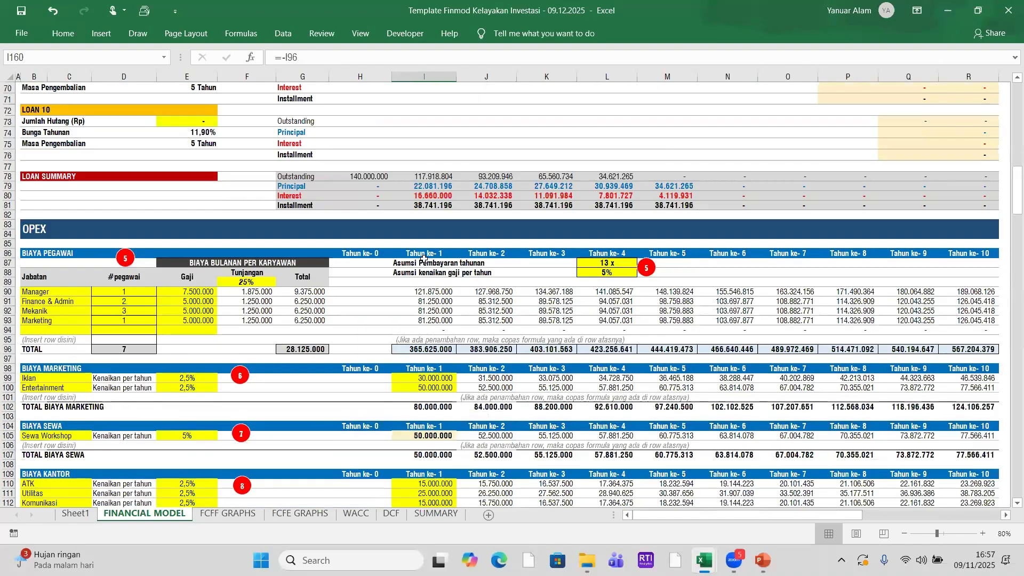
pyautogui.scroll(-6, 424, 259)
pyautogui.scroll(2, 424, 258)
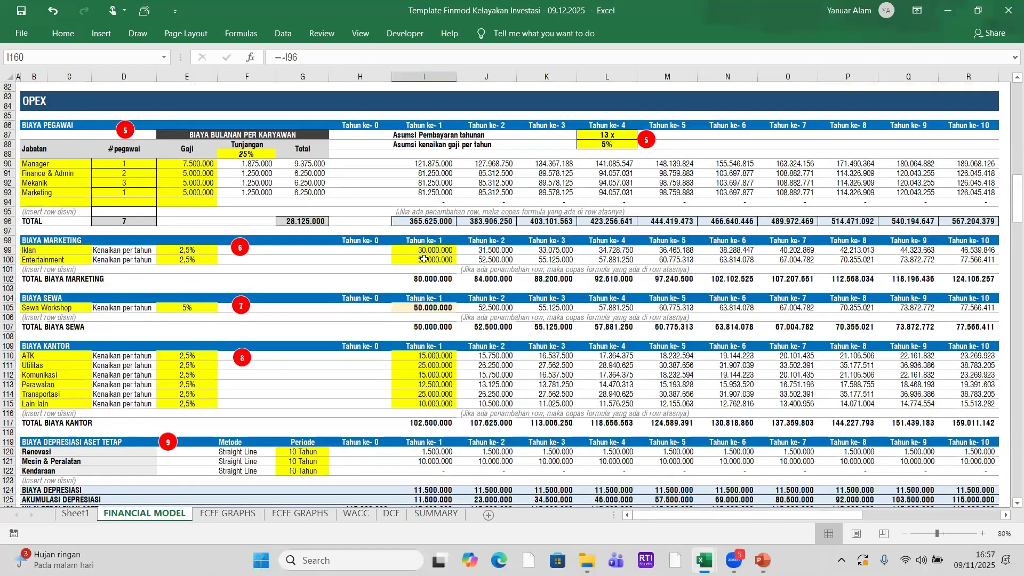
pyautogui.scroll(-15, 425, 222)
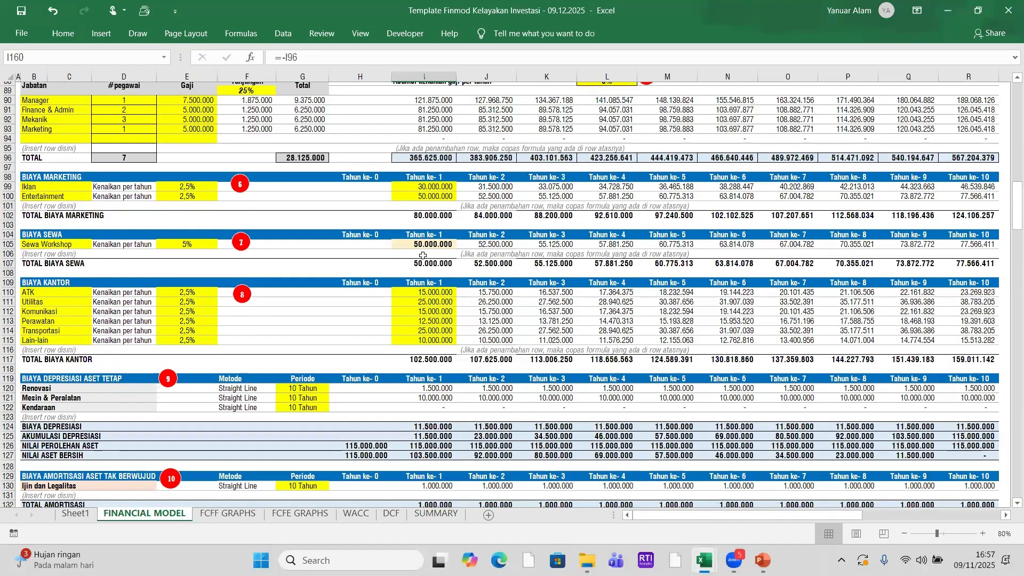
pyautogui.scroll(-4, 423, 255)
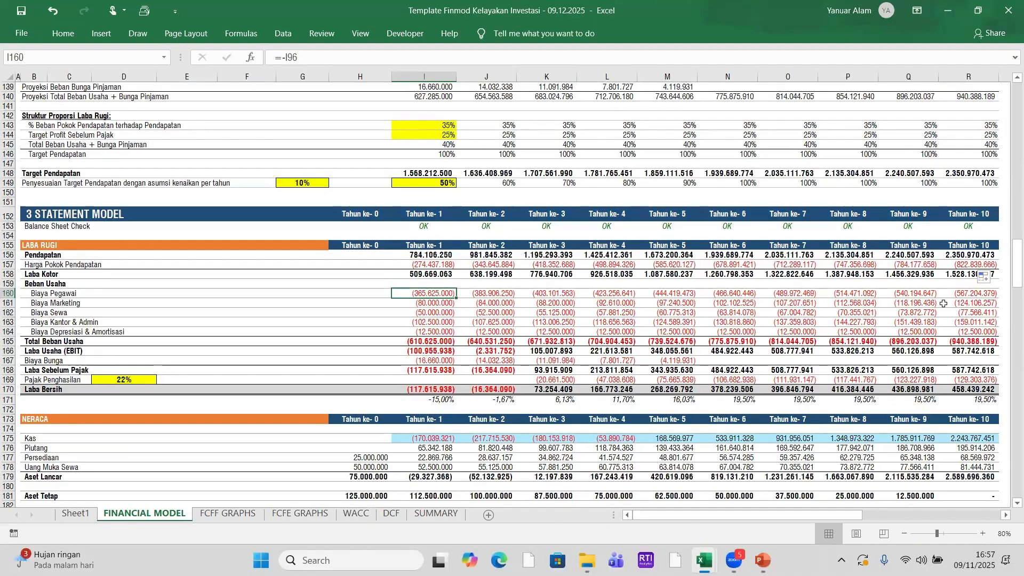
# - Check the Tahun ke-1 Biaya Marketing and Biaya Sewa formulas in I161 and I162
pyautogui.click(426, 303)
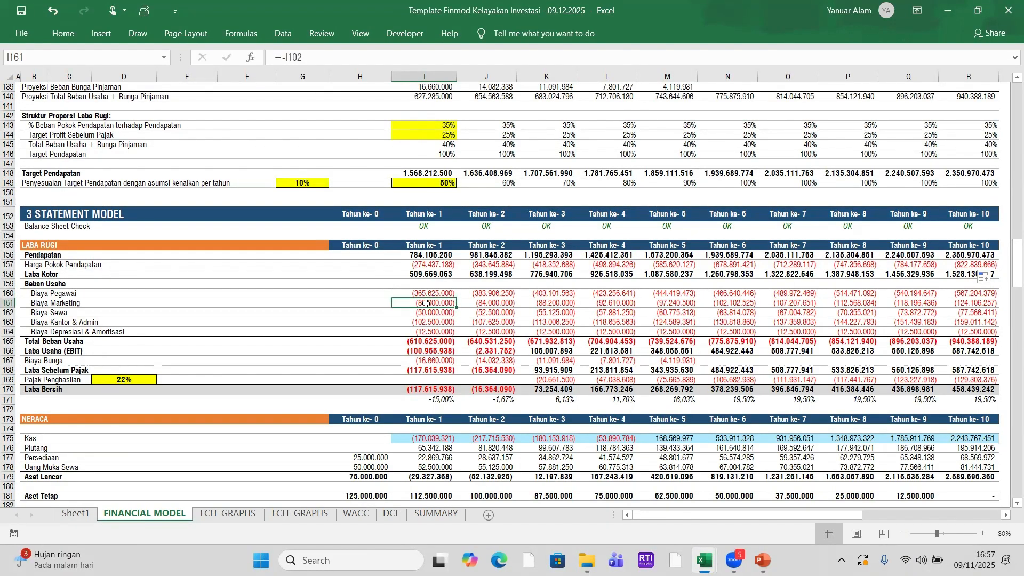
pyautogui.scroll(-1, 426, 303)
pyautogui.press('Down')
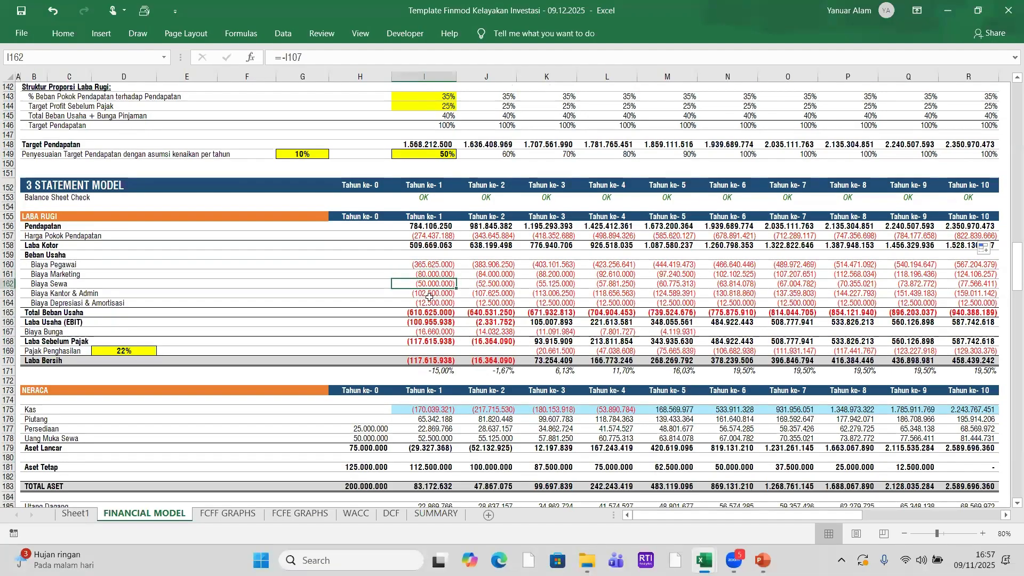
# - Trace the Tahun ke-1 Biaya Kantor & Admin formula in I163 to the Total Biaya Kantor row in OPEX, I117
pyautogui.click(434, 290)
pyautogui.scroll(15, 434, 291)
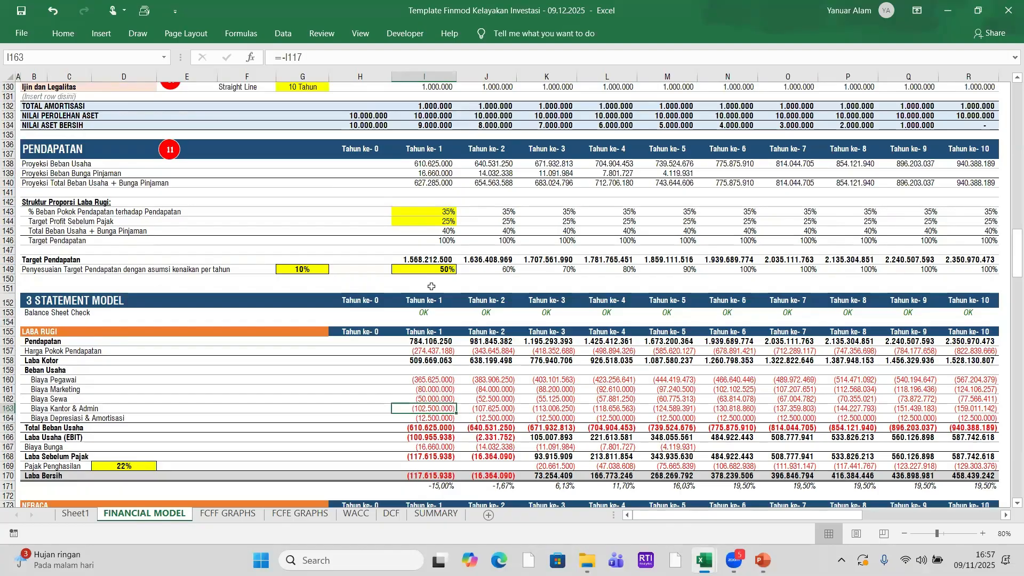
pyautogui.scroll(3, 431, 281)
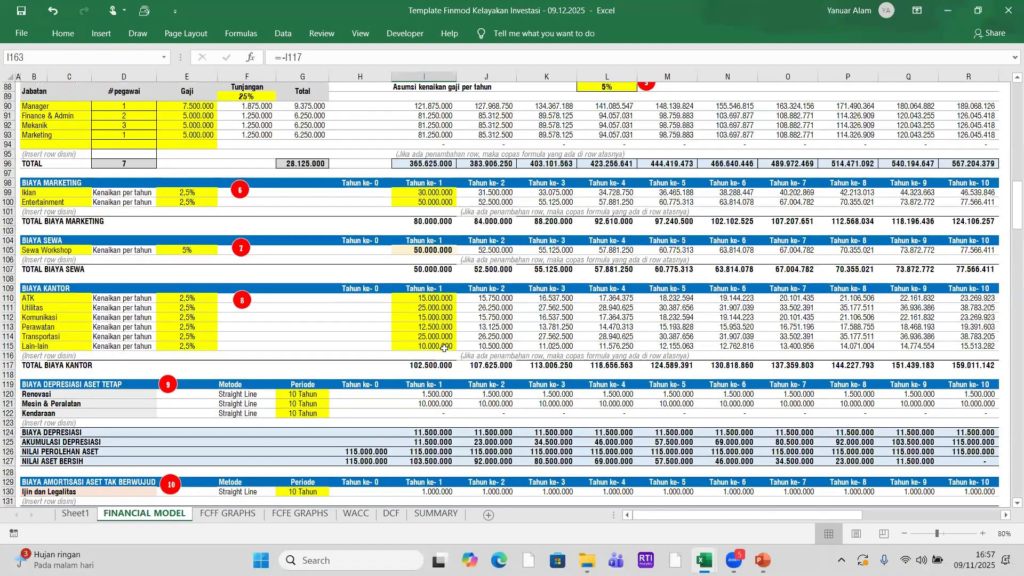
pyautogui.click(432, 365)
pyautogui.click(486, 367)
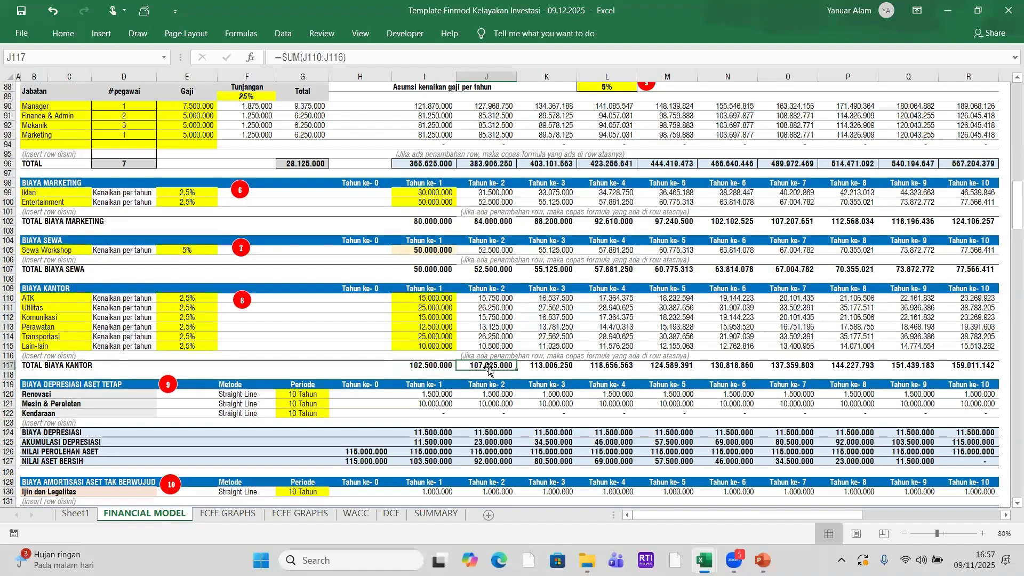
pyautogui.scroll(-12, 415, 320)
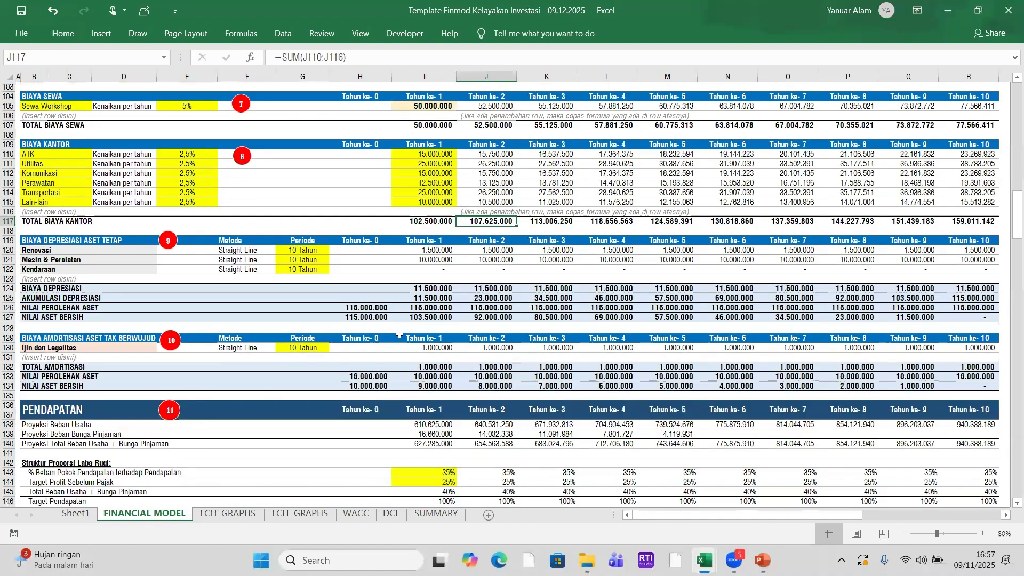
pyautogui.scroll(-3, 415, 320)
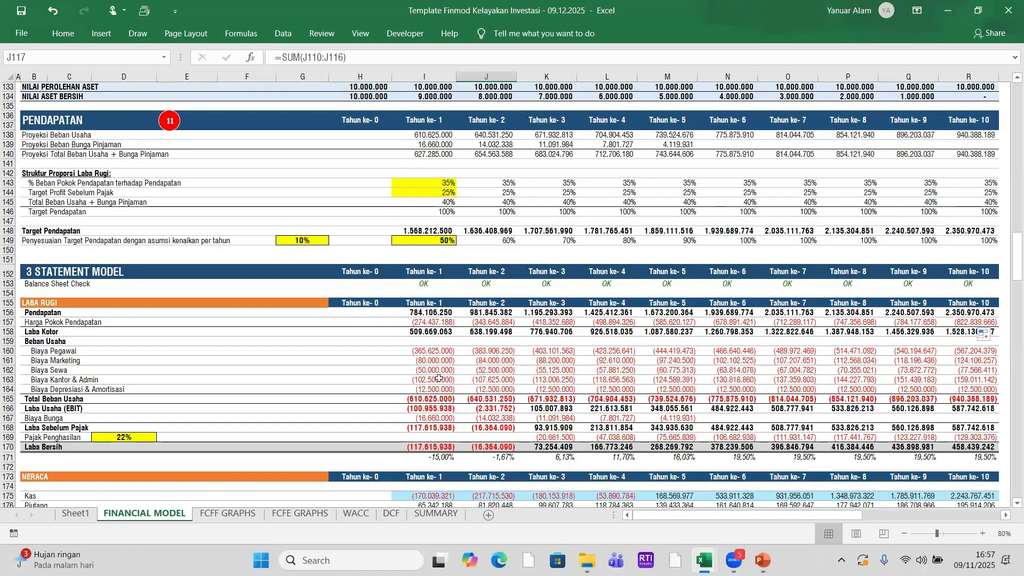
pyautogui.click(493, 381)
pyautogui.click(434, 381)
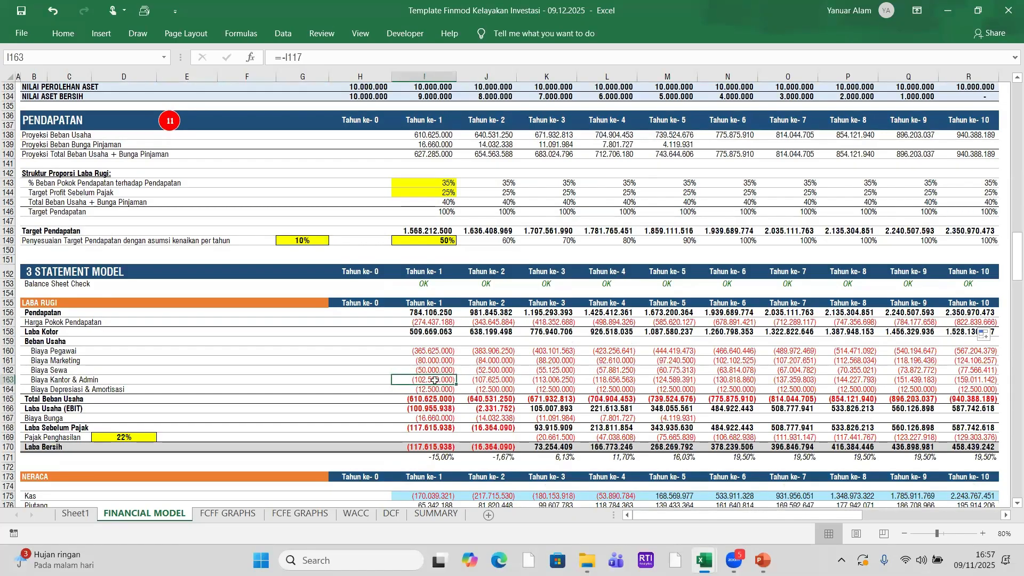
# - Trace the Tahun ke-1 Biaya Depresiasi & Amortisasi formula in I164 to Biaya Depresiasi in I124 and Total Amortisasi in I132
pyautogui.scroll(-1, 435, 381)
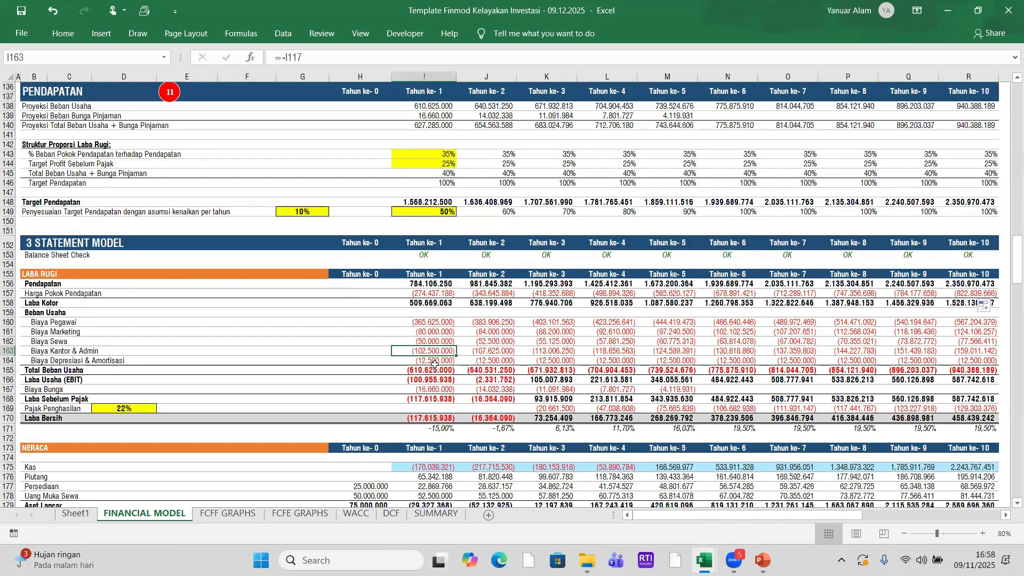
pyautogui.click(435, 361)
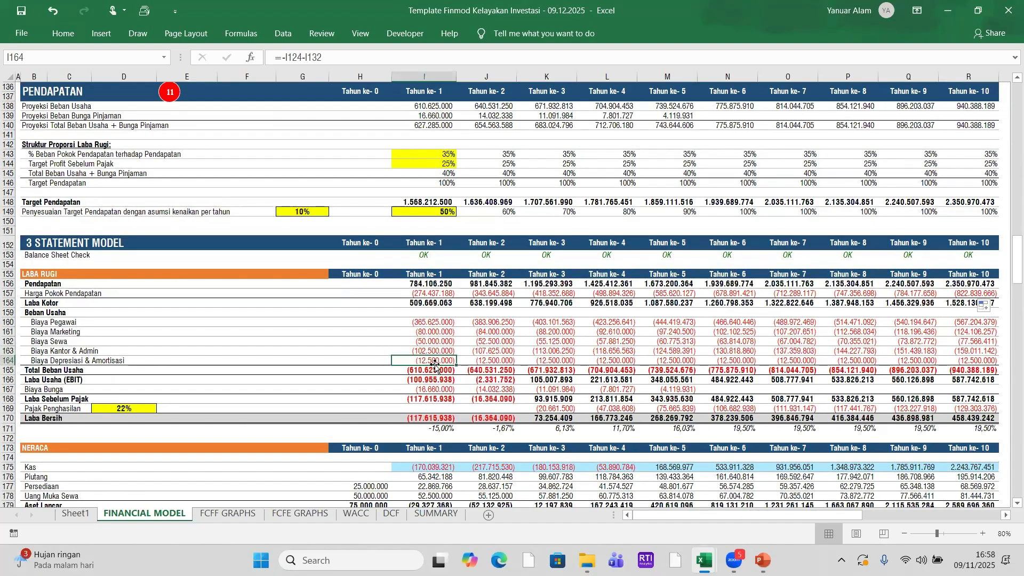
pyautogui.scroll(10, 435, 366)
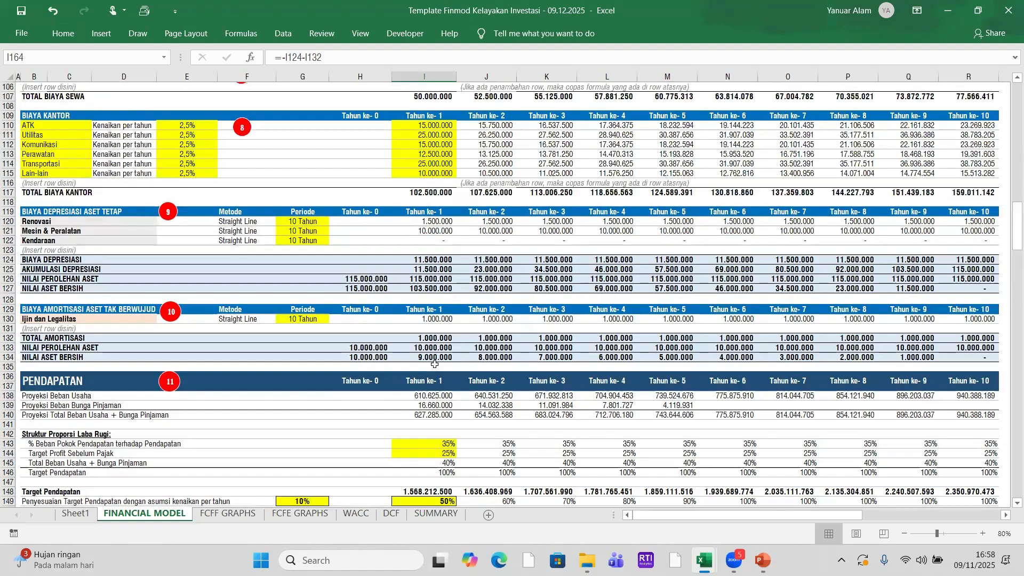
pyautogui.scroll(3, 435, 337)
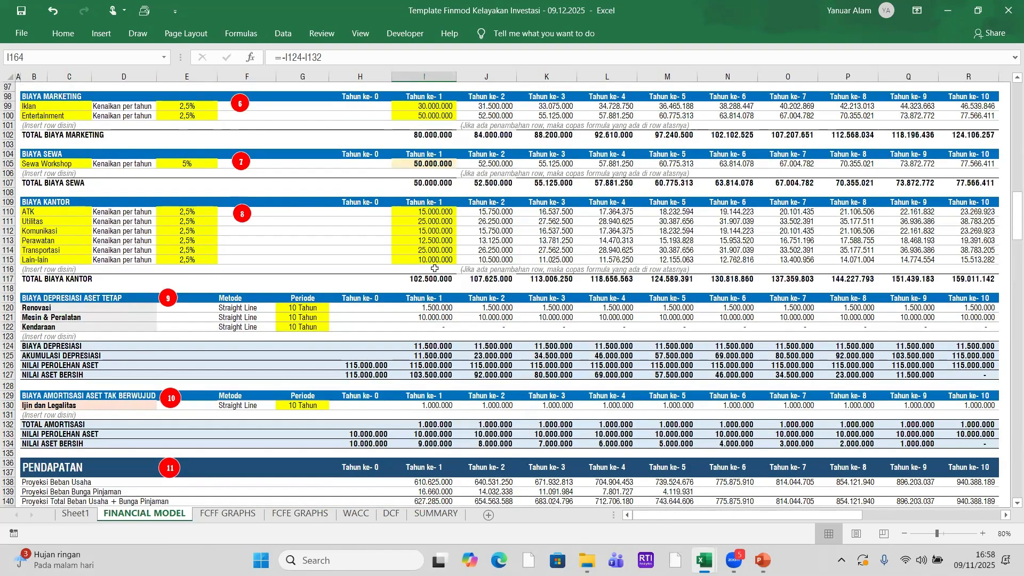
pyautogui.scroll(-3, 435, 268)
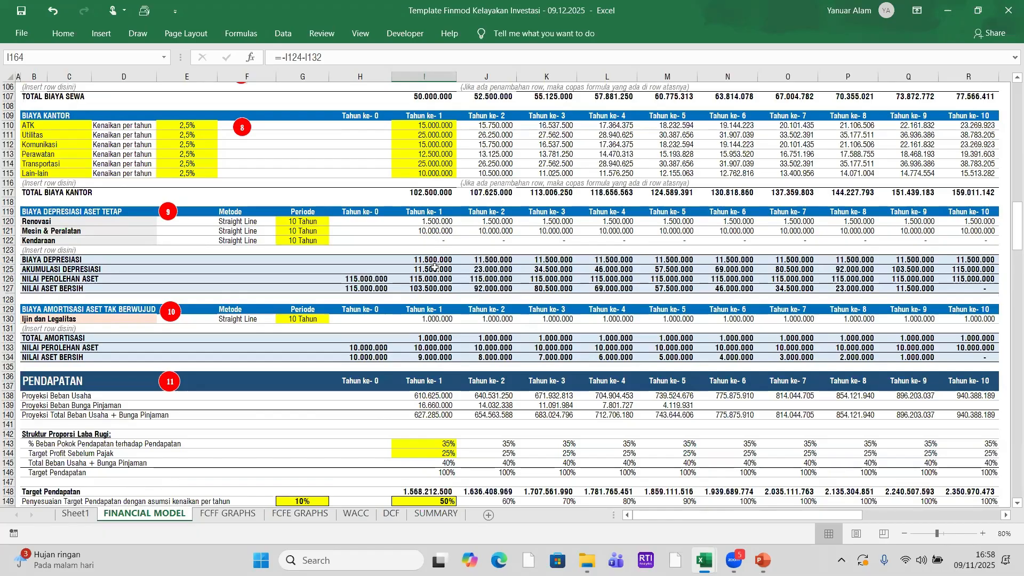
pyautogui.scroll(-12, 434, 267)
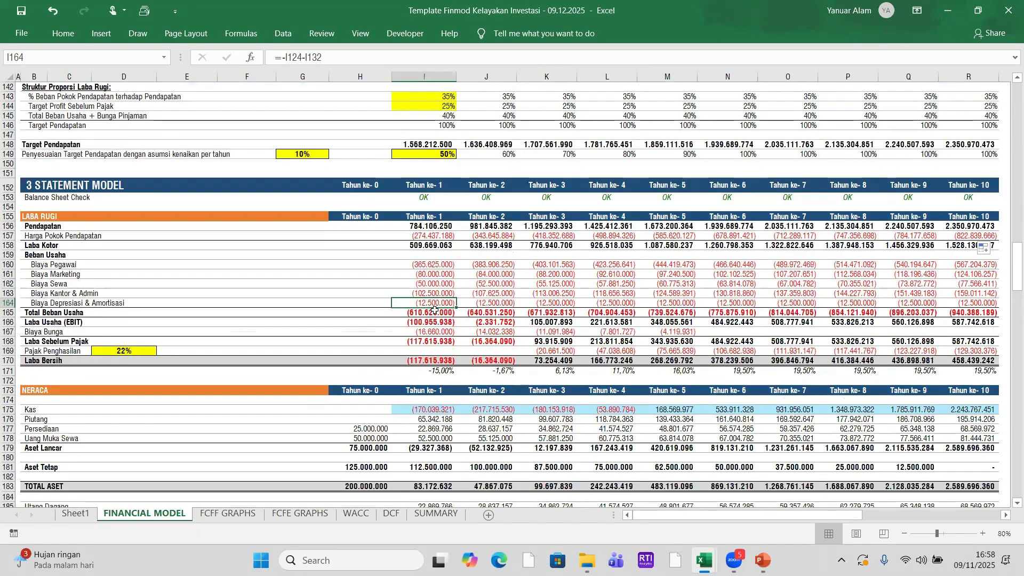
# - Check the Tahun ke-1 formulas for Total Beban Usaha, Laba Usaha (EBIT) and Biaya Bunga in I165, I166 and I167
pyautogui.click(434, 310)
pyautogui.click(429, 324)
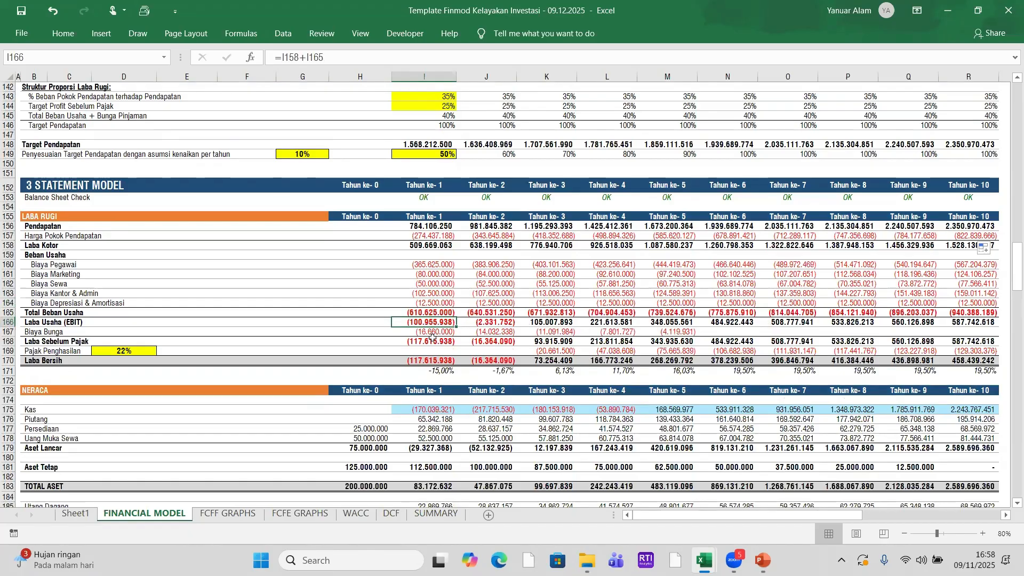
pyautogui.click(433, 331)
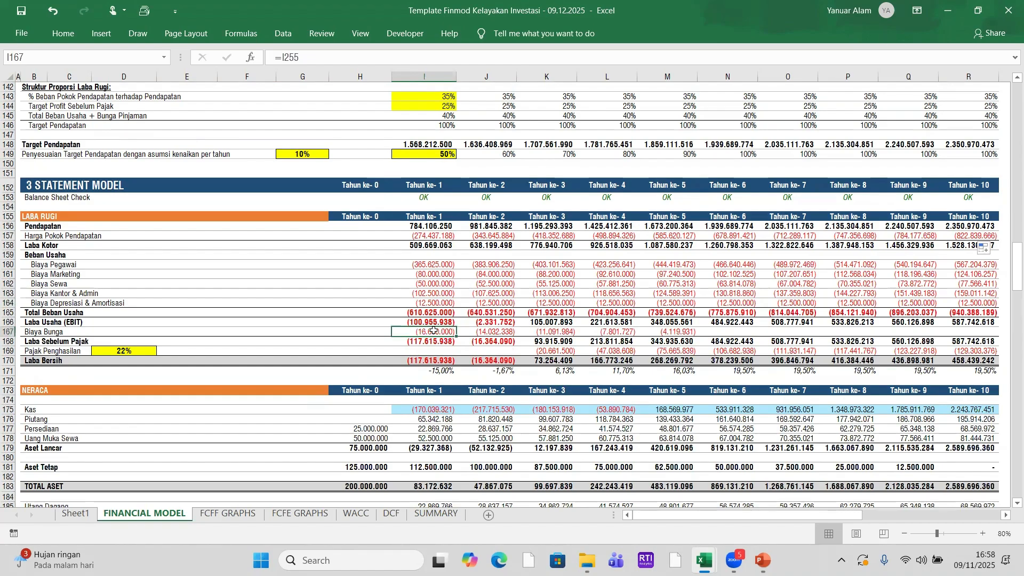
# - Look past Neraca and Arus Kas to the supporting schedules, and select the Asumsi & Supporting Schedules heading in B224
pyautogui.scroll(-9, 434, 327)
pyautogui.scroll(9, 434, 325)
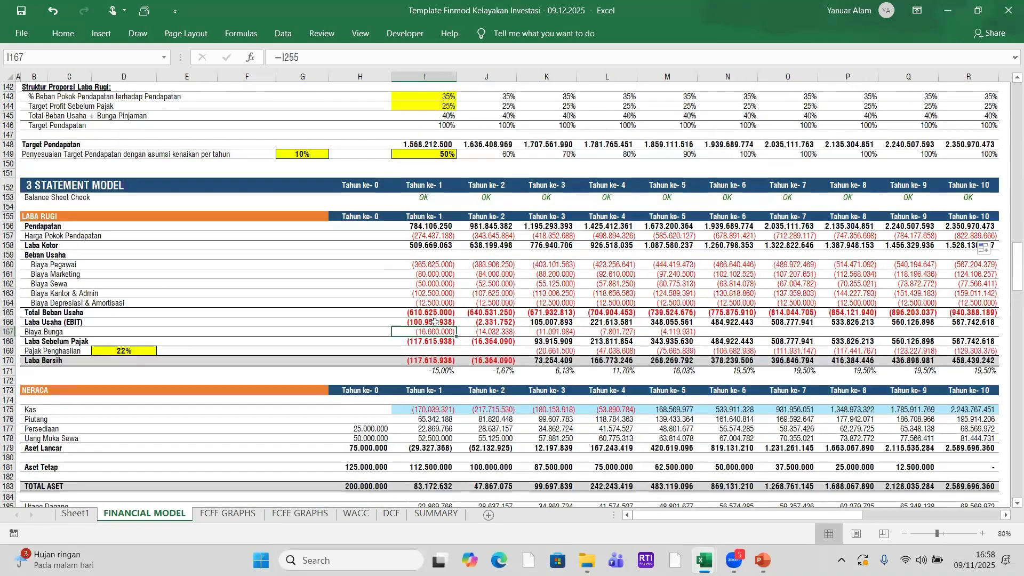
pyautogui.scroll(-1, 468, 363)
pyautogui.scroll(-15, 468, 363)
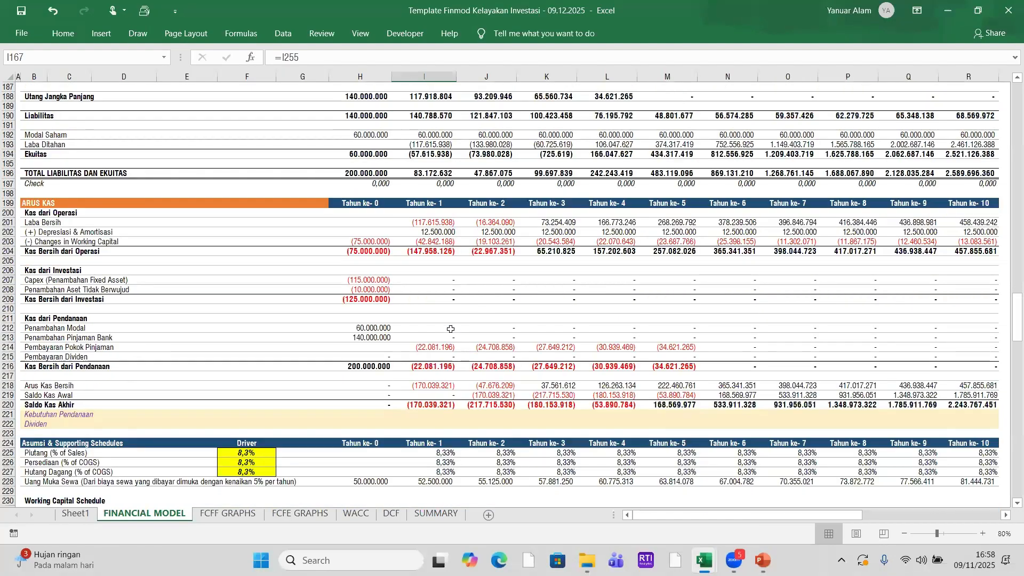
pyautogui.scroll(-3, 446, 324)
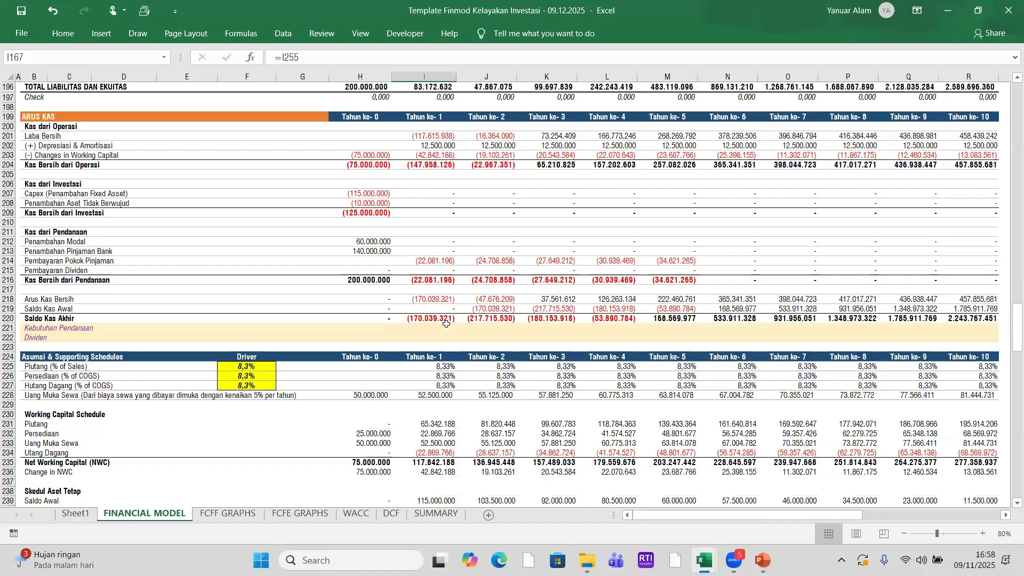
pyautogui.scroll(-2, 447, 324)
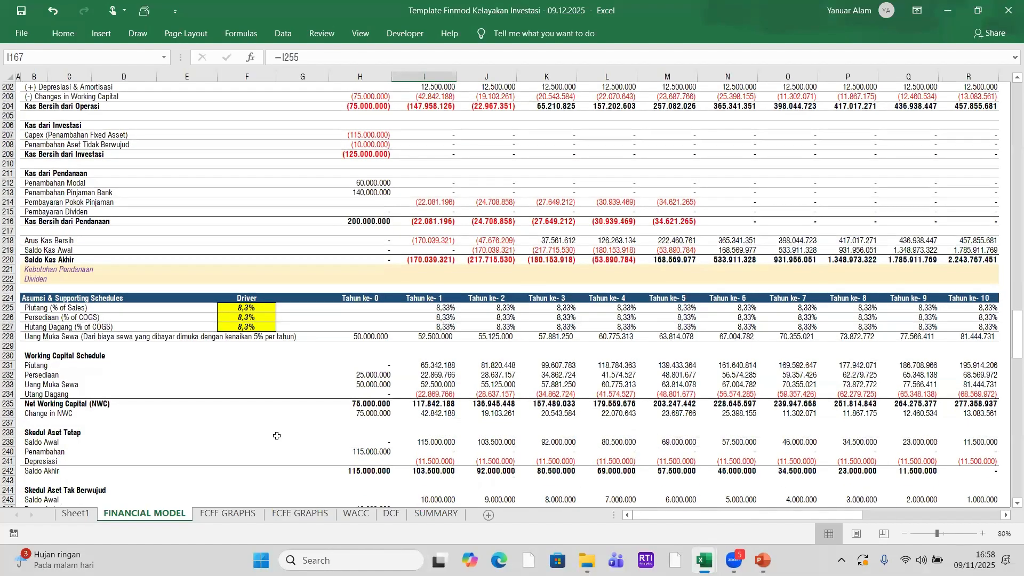
pyautogui.click(27, 297)
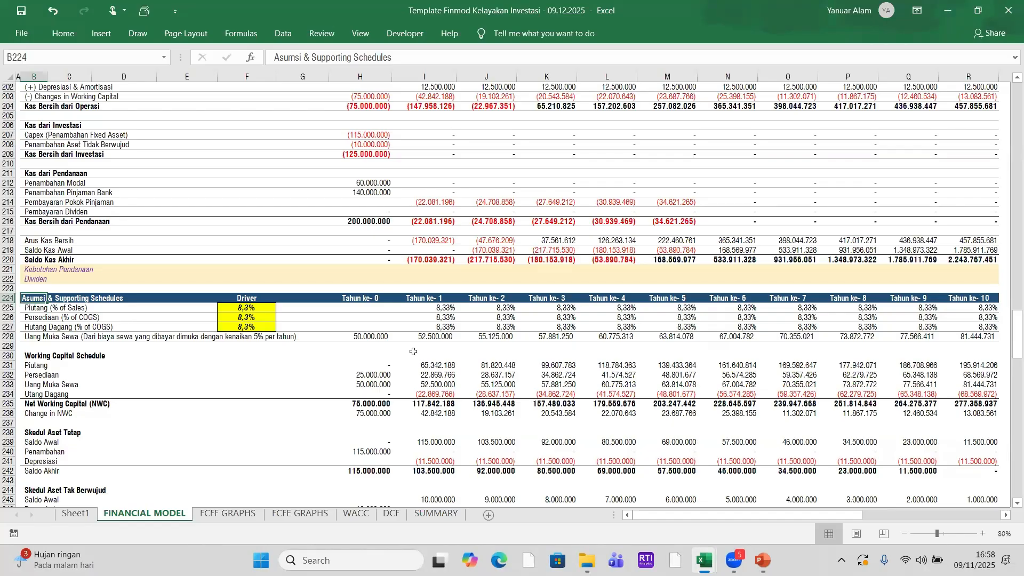
# - Return to Laba Rugi and reselect the Tahun ke-1 Biaya Bunga cell I167 to review its formula
pyautogui.scroll(13, 414, 352)
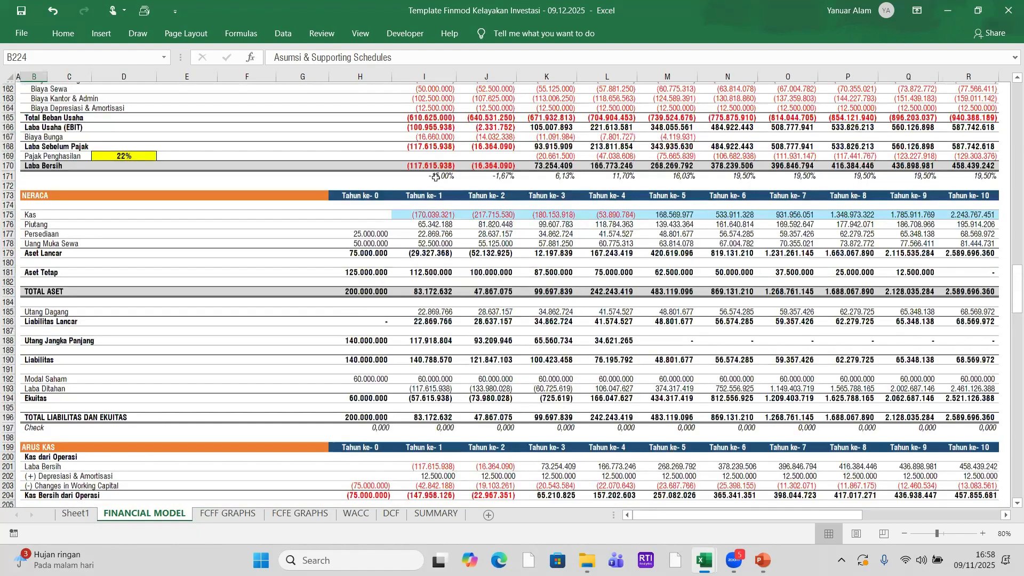
pyautogui.scroll(3, 429, 151)
pyautogui.click(440, 208)
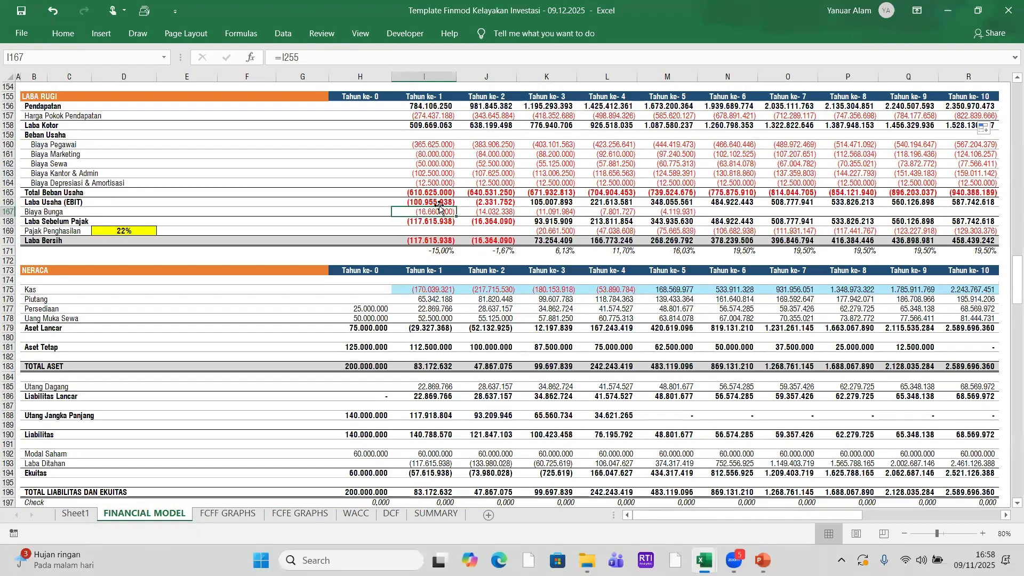
# - Find the loan source behind Biaya Bunga and inspect the Tahun ke-1 Interest formula in the Loan Summary, I80
pyautogui.scroll(7, 440, 208)
pyautogui.scroll(-8, 440, 203)
pyautogui.scroll(5, 439, 196)
pyautogui.scroll(10, 438, 197)
pyautogui.scroll(-2, 439, 194)
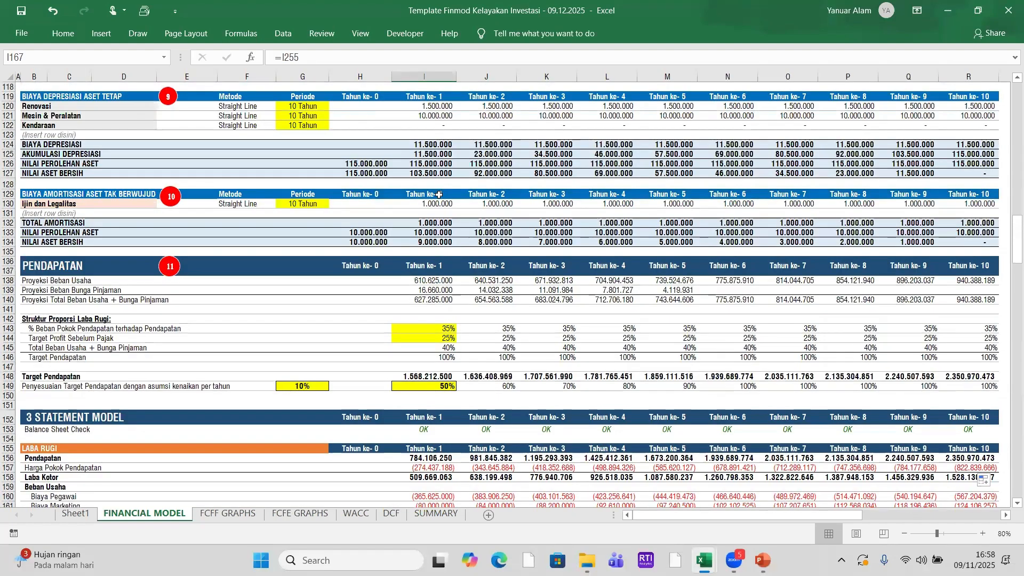
pyautogui.scroll(-10, 439, 195)
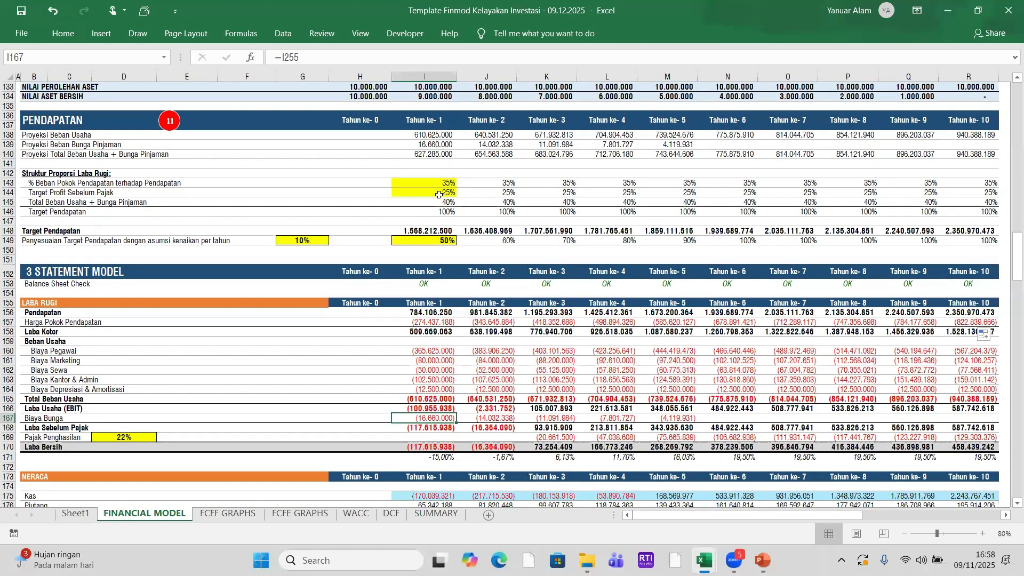
pyautogui.scroll(-17, 434, 224)
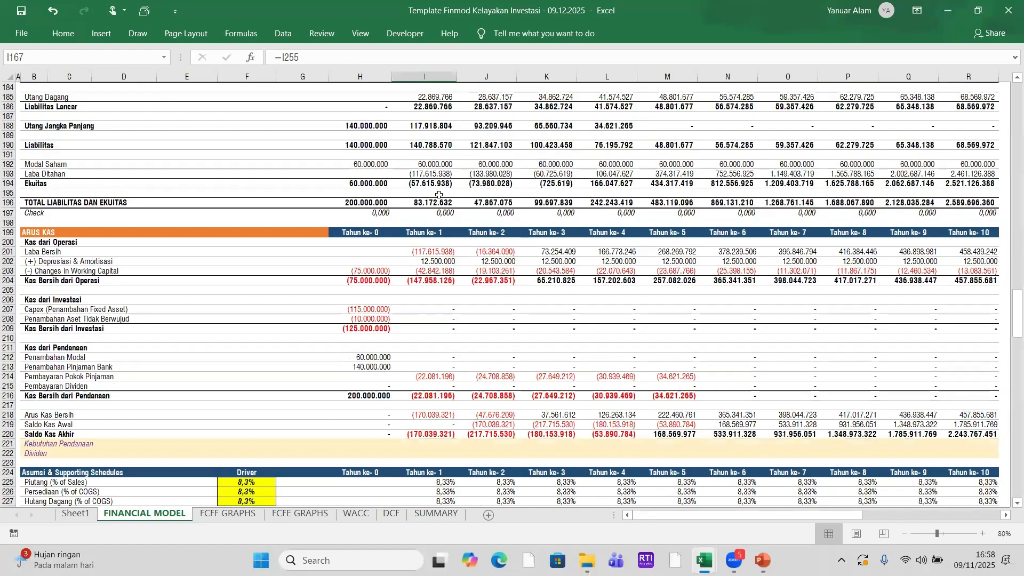
pyautogui.scroll(-7, 427, 260)
pyautogui.scroll(20, 426, 233)
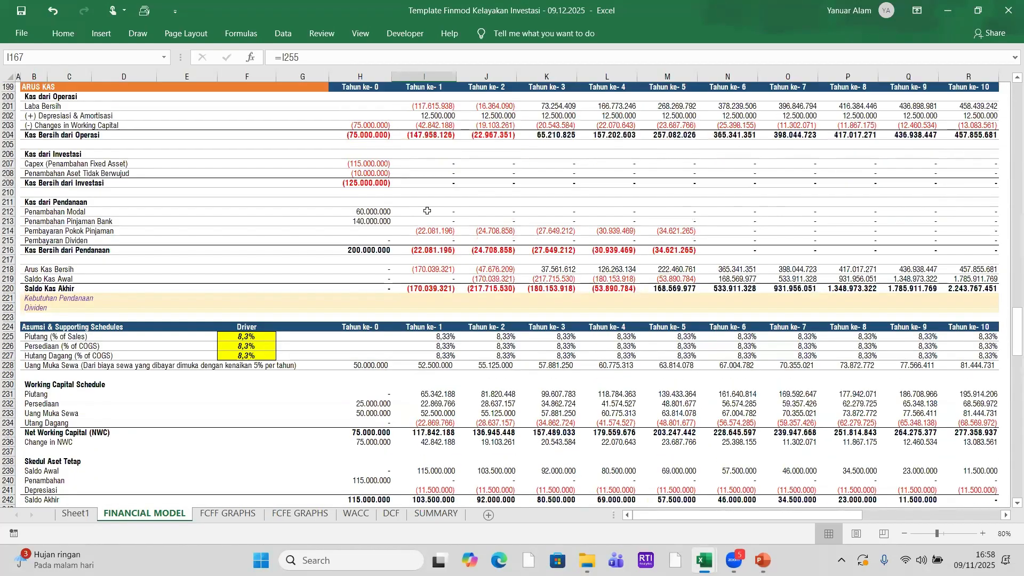
pyautogui.scroll(5, 432, 106)
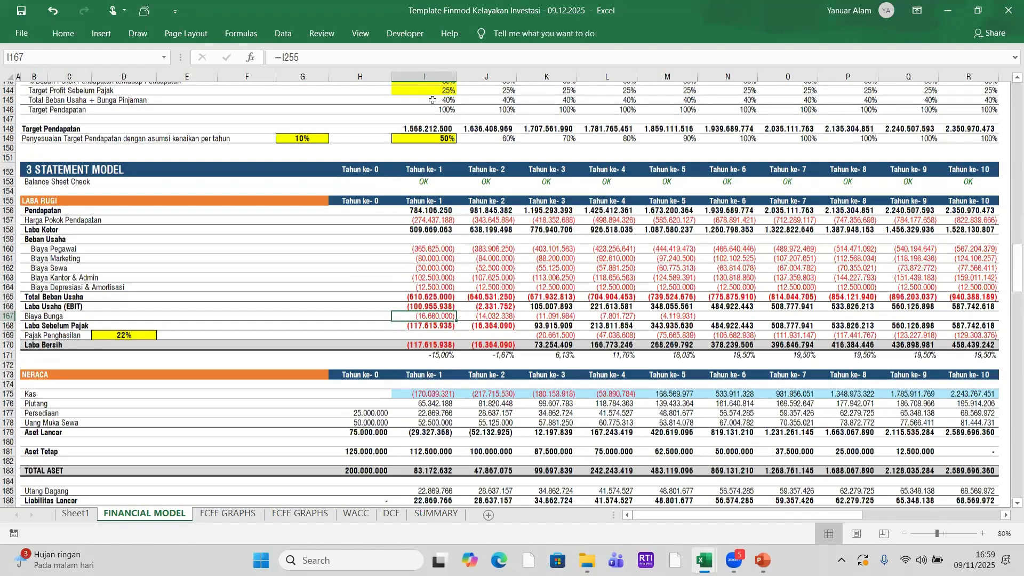
pyautogui.scroll(20, 432, 107)
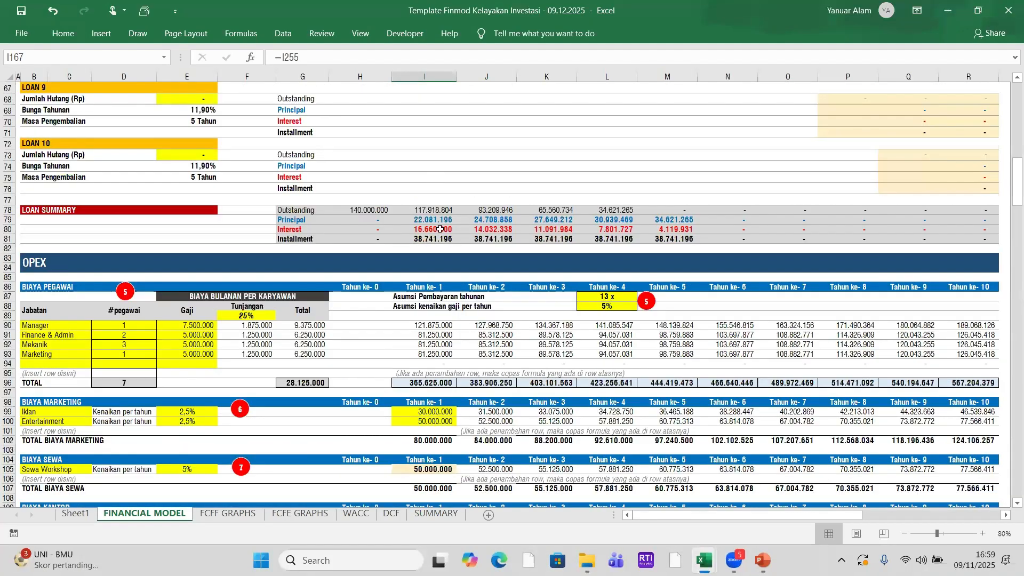
pyautogui.click(440, 229)
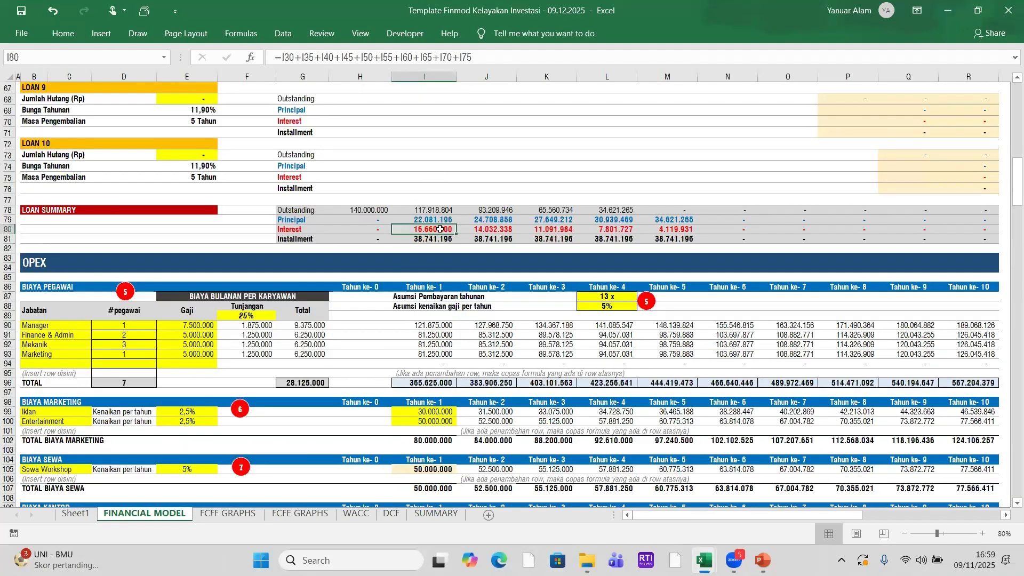
# - Return to Laba Rugi and check the Tahun ke-1 cells for Biaya Bunga, Laba Sebelum Pajak and Pajak Penghasilan, I167 to I169
pyautogui.scroll(-15, 440, 230)
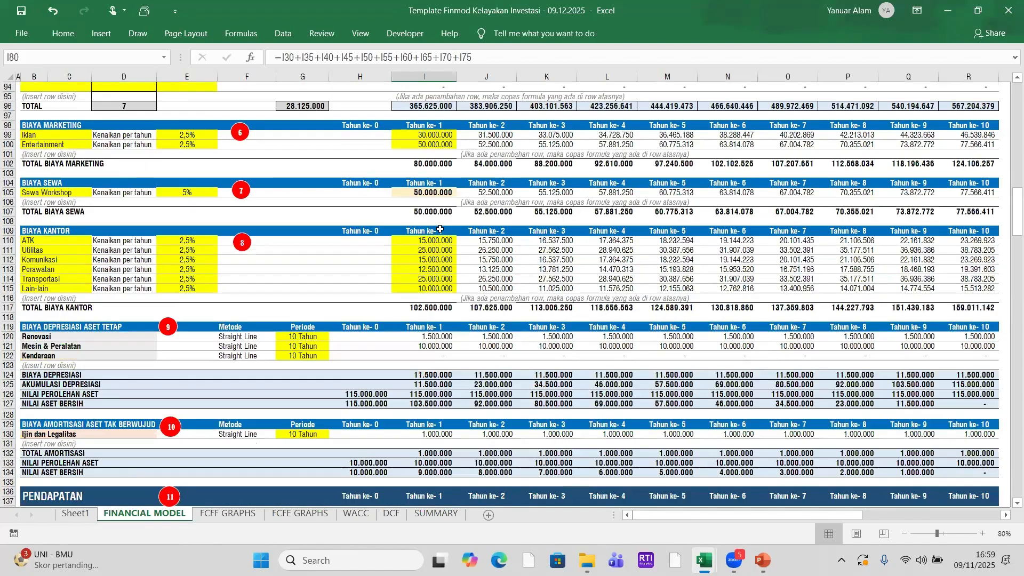
pyautogui.scroll(-15, 440, 229)
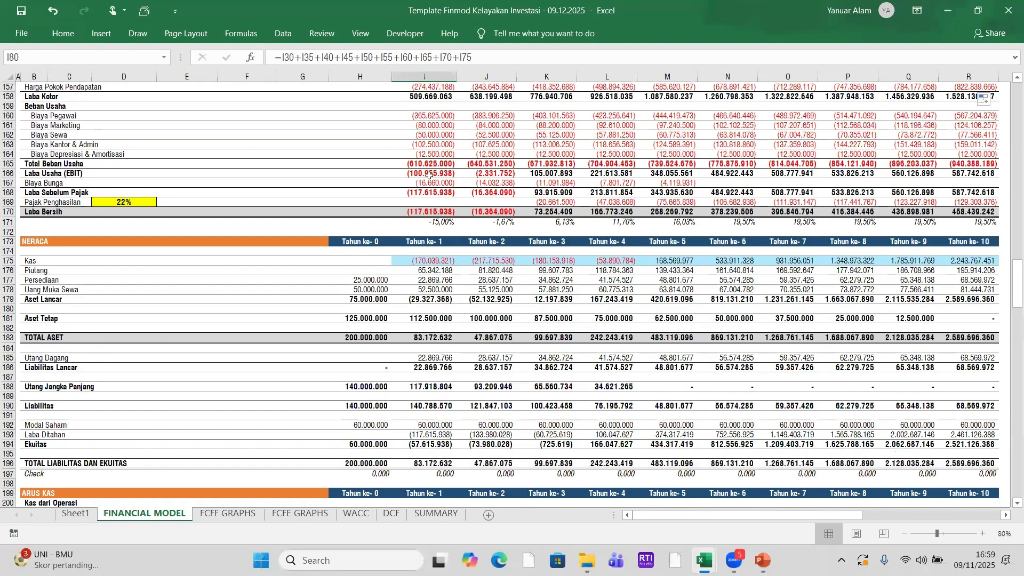
pyautogui.click(433, 181)
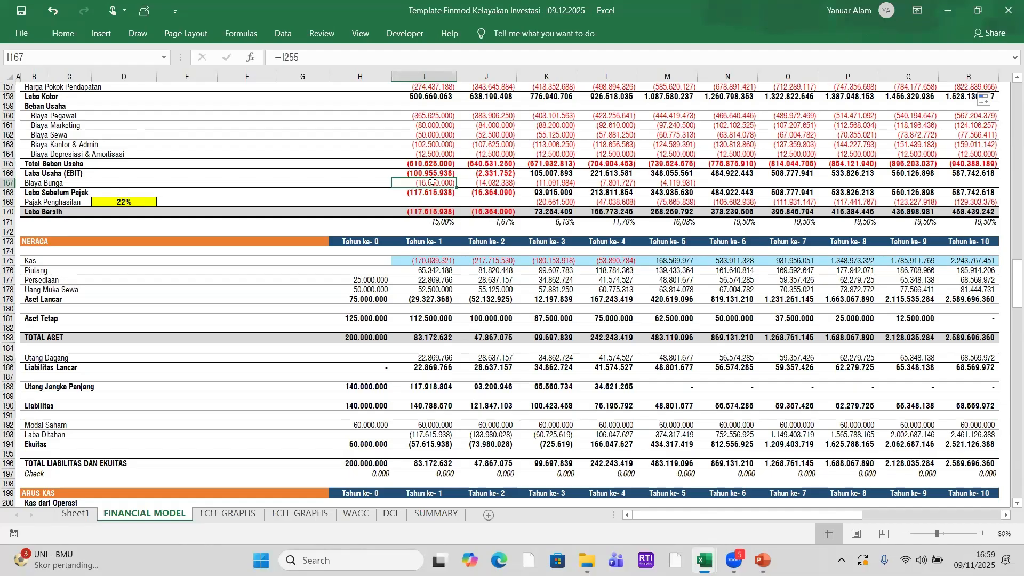
pyautogui.click(435, 192)
pyautogui.click(446, 200)
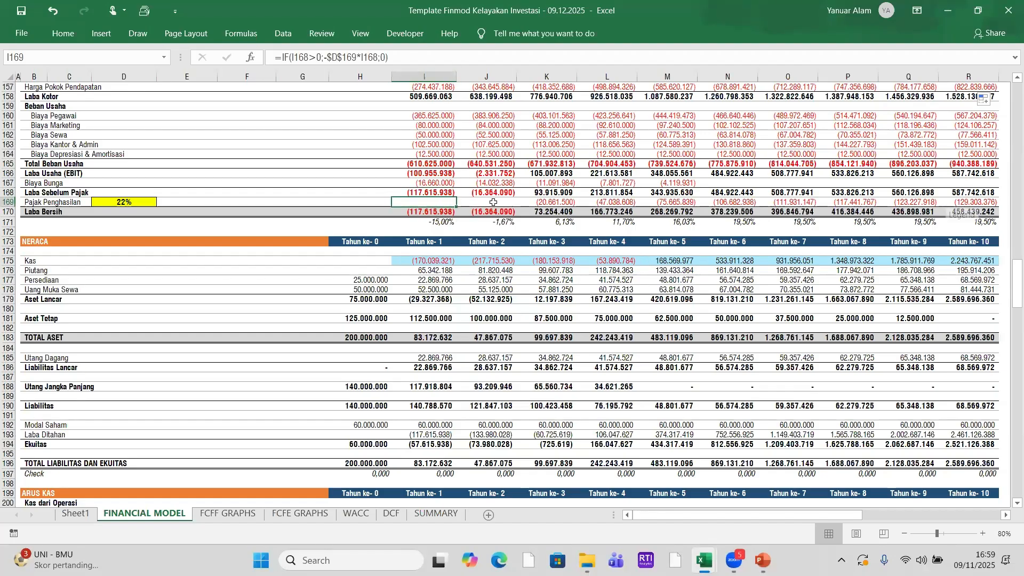
# - Look over the Laba Rugi, Neraca and Arus Kas sections of the 3 Statement Model
pyautogui.scroll(4, 488, 203)
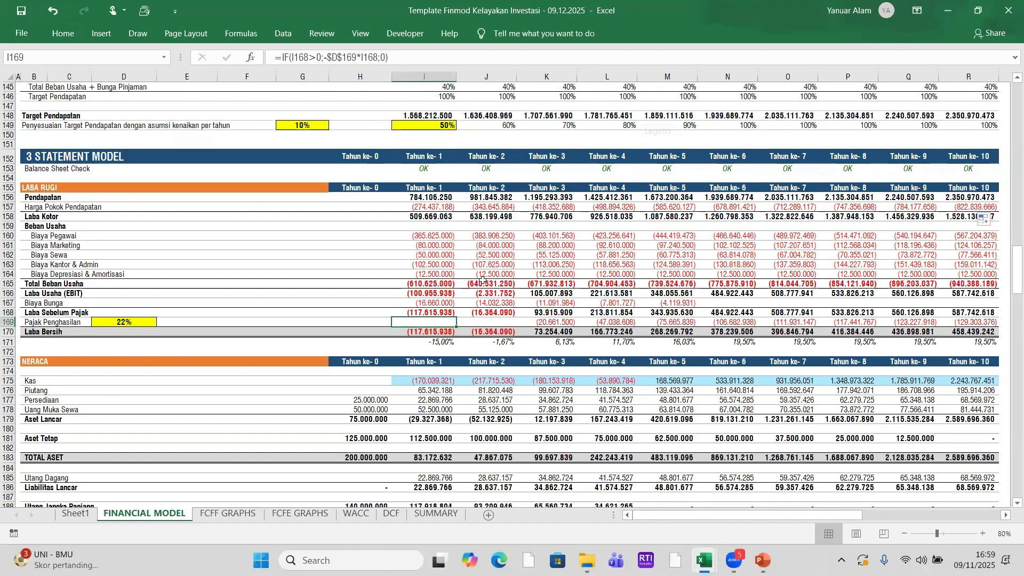
pyautogui.scroll(-12, 480, 256)
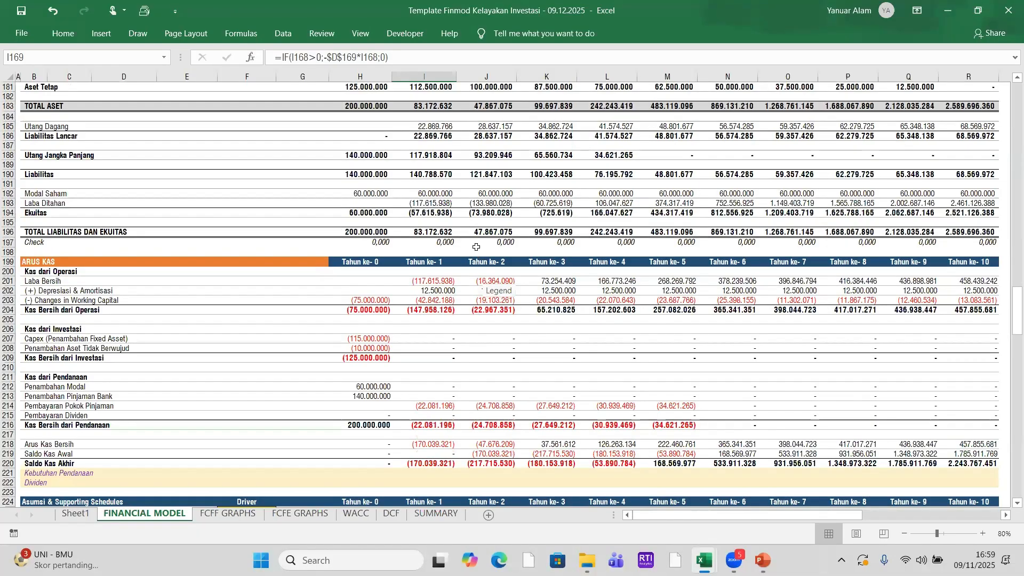
pyautogui.scroll(6, 480, 256)
pyautogui.scroll(5, 469, 272)
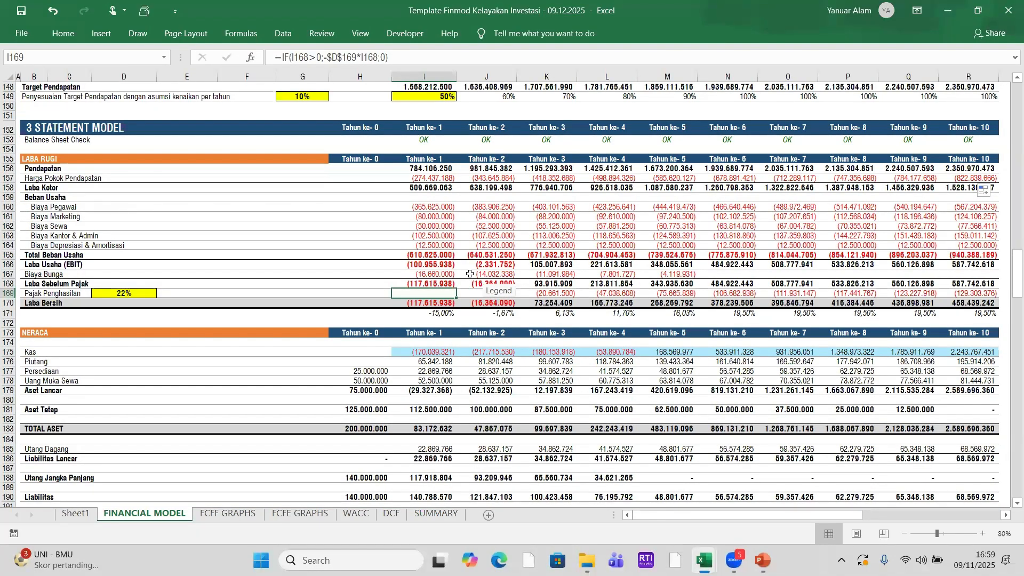
pyautogui.scroll(-4, 469, 274)
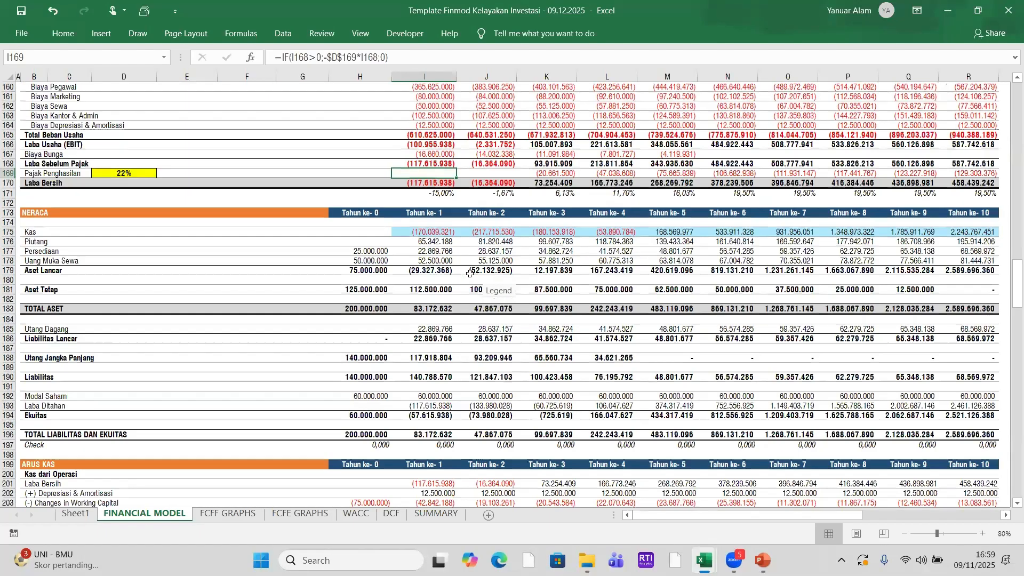
# - Find Asumsi & Supporting Schedules below Arus Kas and select its heading in B224 and the Piutang (% of Sales) label in B225
pyautogui.scroll(-15, 469, 273)
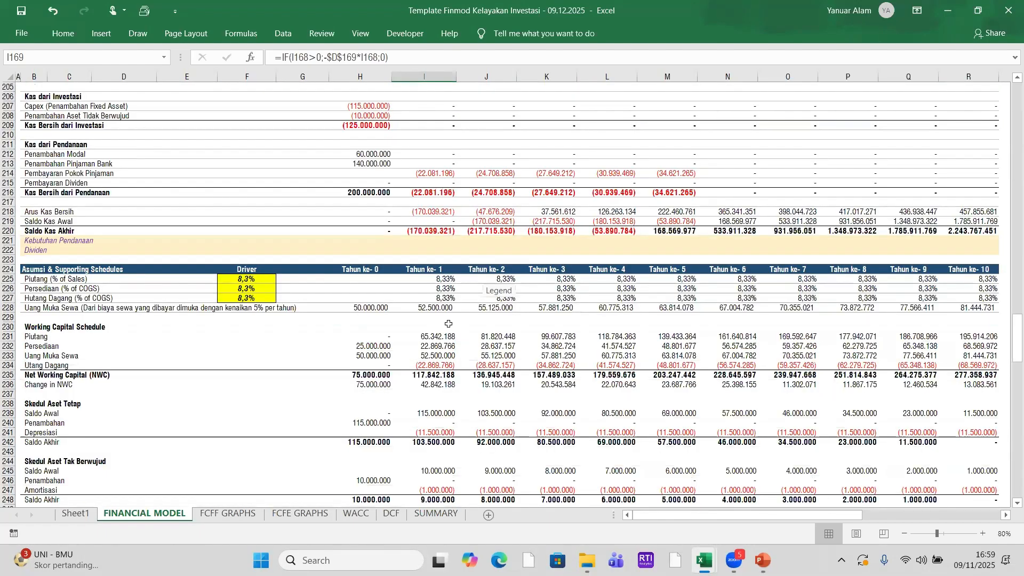
pyautogui.scroll(6, 449, 323)
pyautogui.scroll(-5, 440, 349)
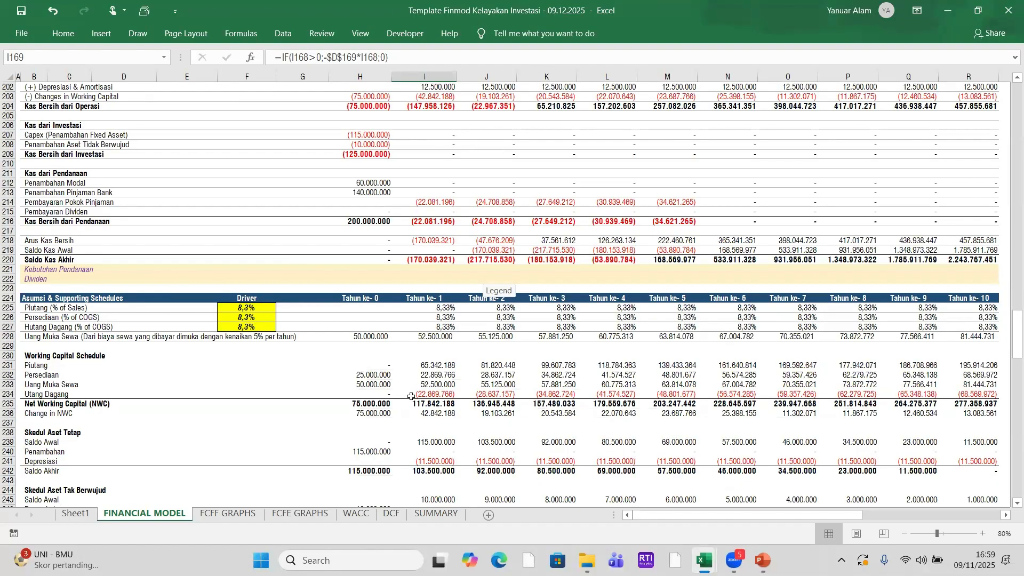
pyautogui.scroll(-2, 412, 397)
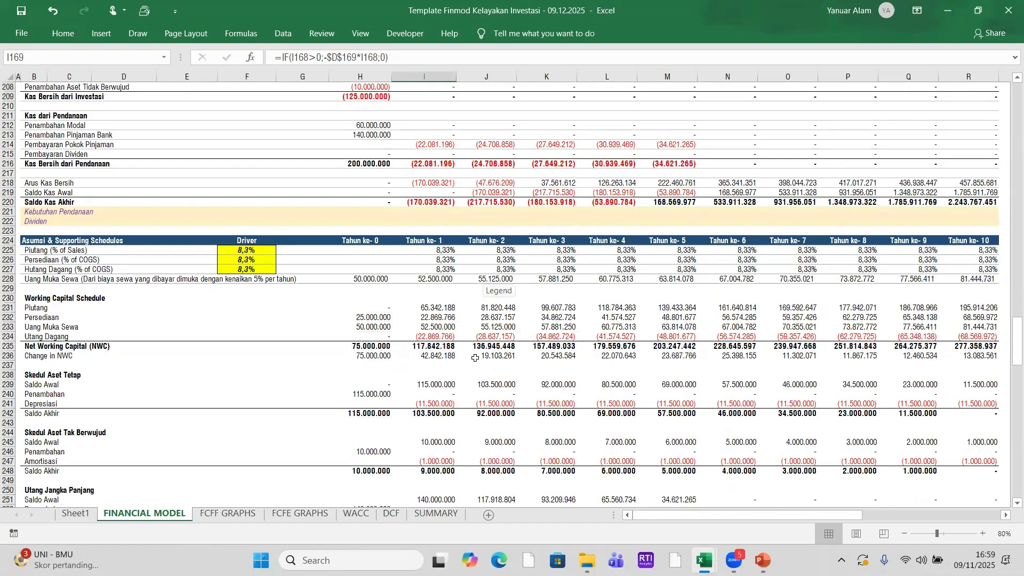
pyautogui.scroll(7, 475, 356)
pyautogui.scroll(-7, 477, 348)
pyautogui.click(28, 238)
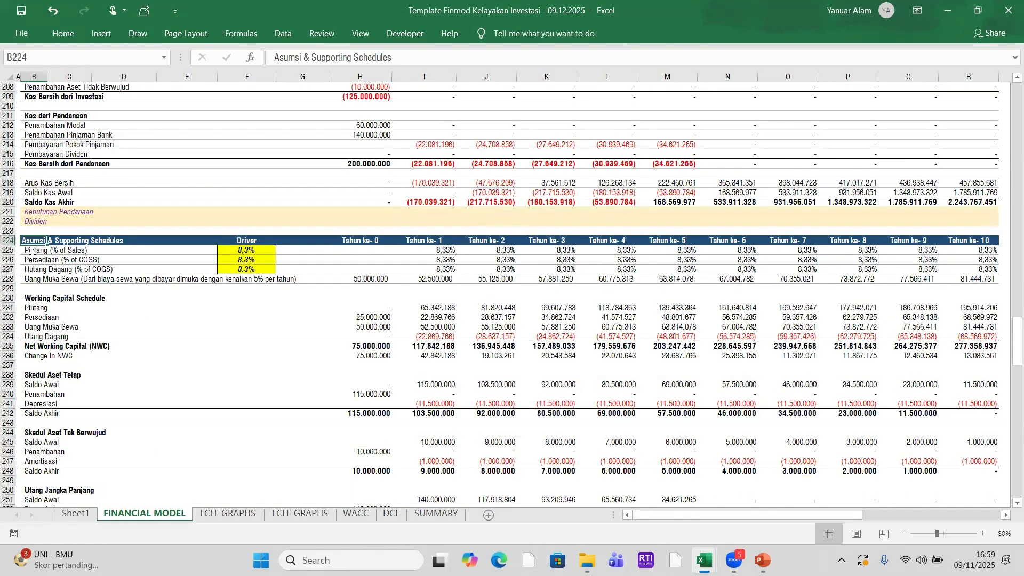
pyautogui.click(33, 252)
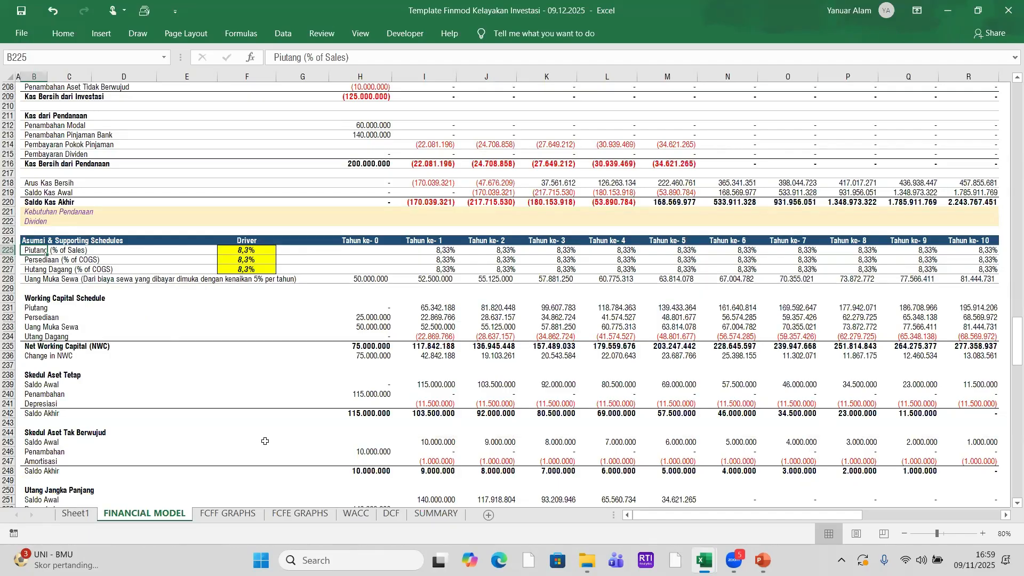
# - Go back to Neraca and select the Piutang, Persediaan and Uang Muka Sewa labels in B176, B177 and B178
pyautogui.scroll(-1, 265, 442)
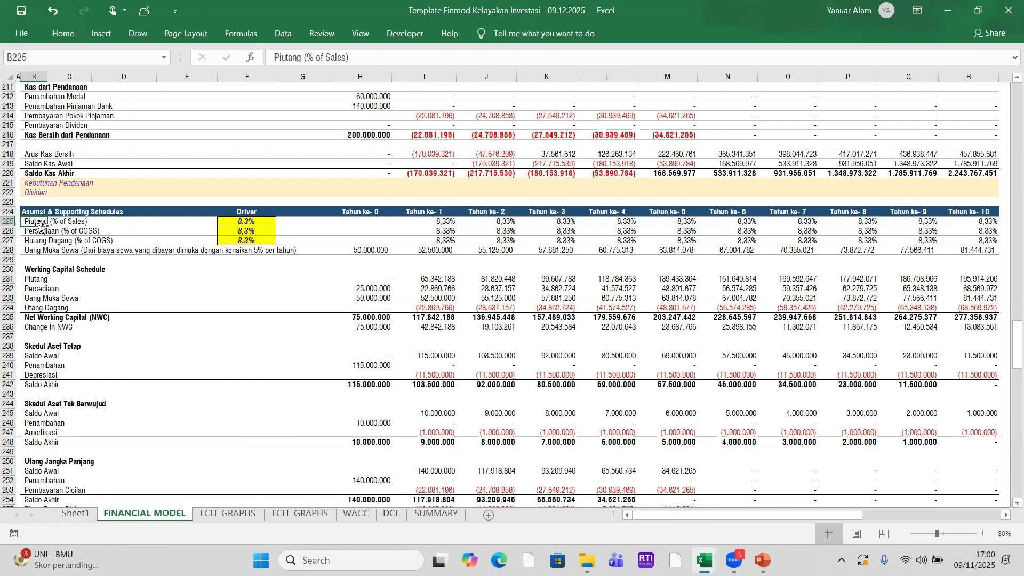
pyautogui.scroll(13, 34, 222)
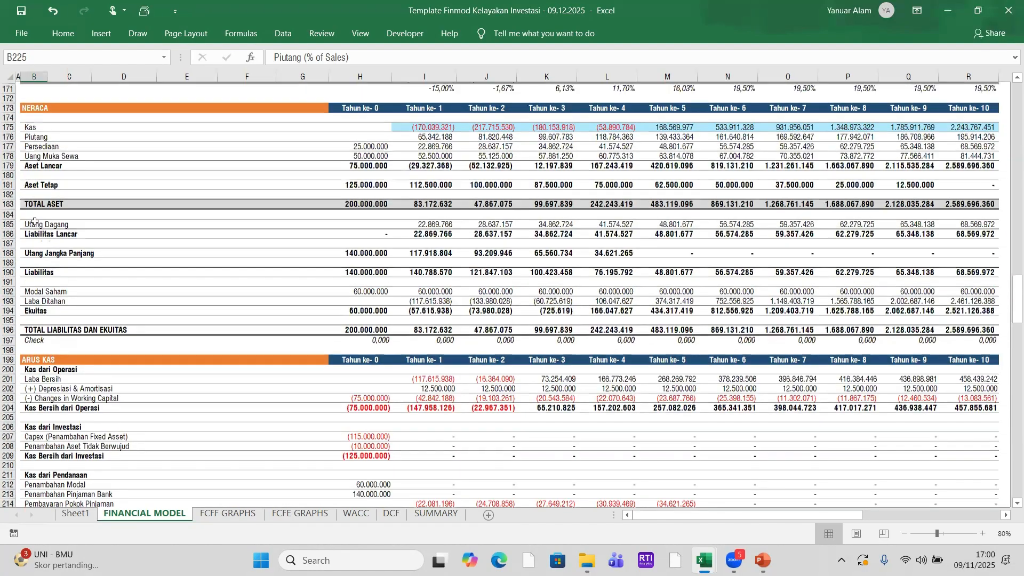
pyautogui.scroll(2, 35, 221)
pyautogui.click(48, 184)
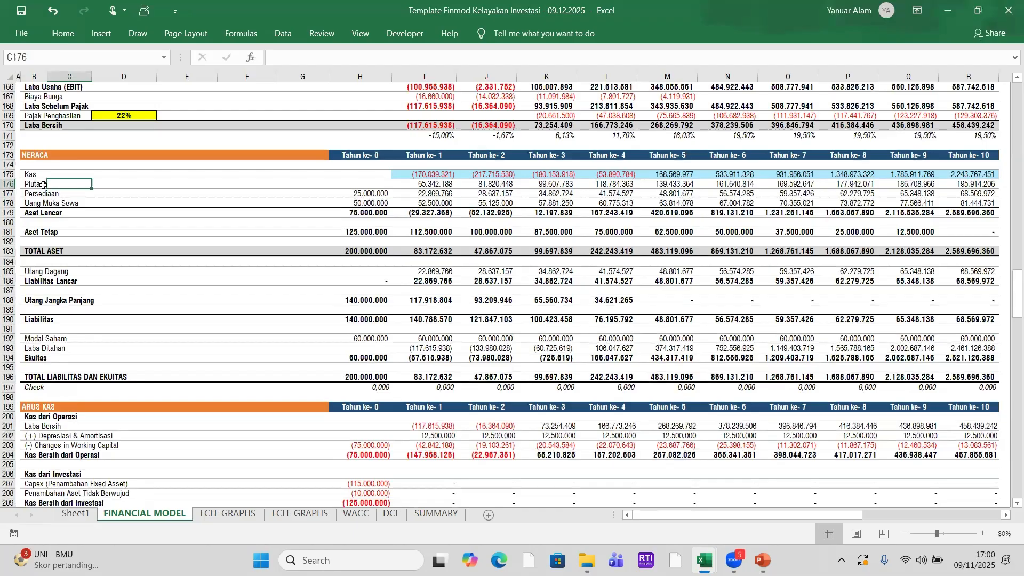
pyautogui.click(34, 185)
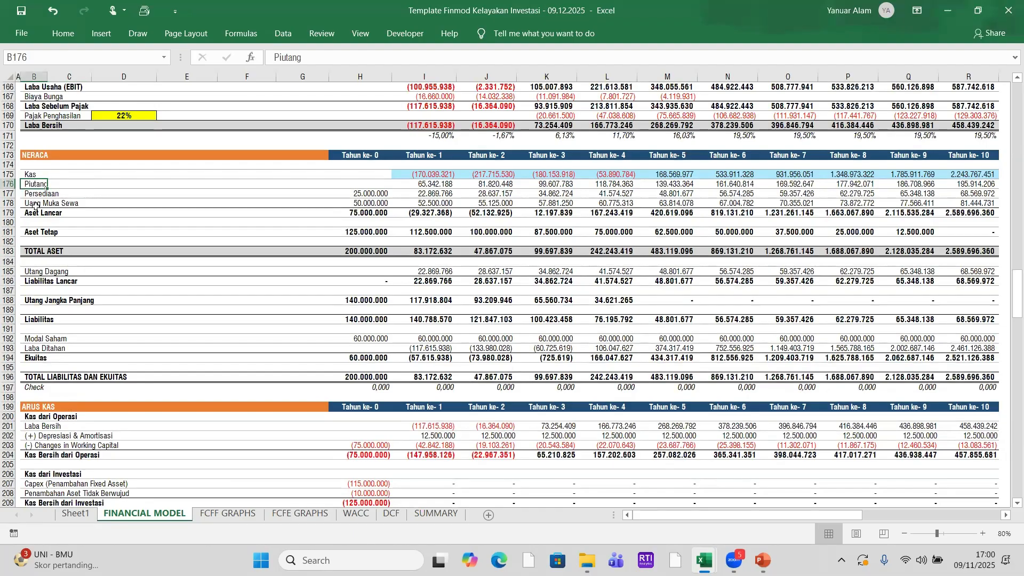
pyautogui.click(36, 194)
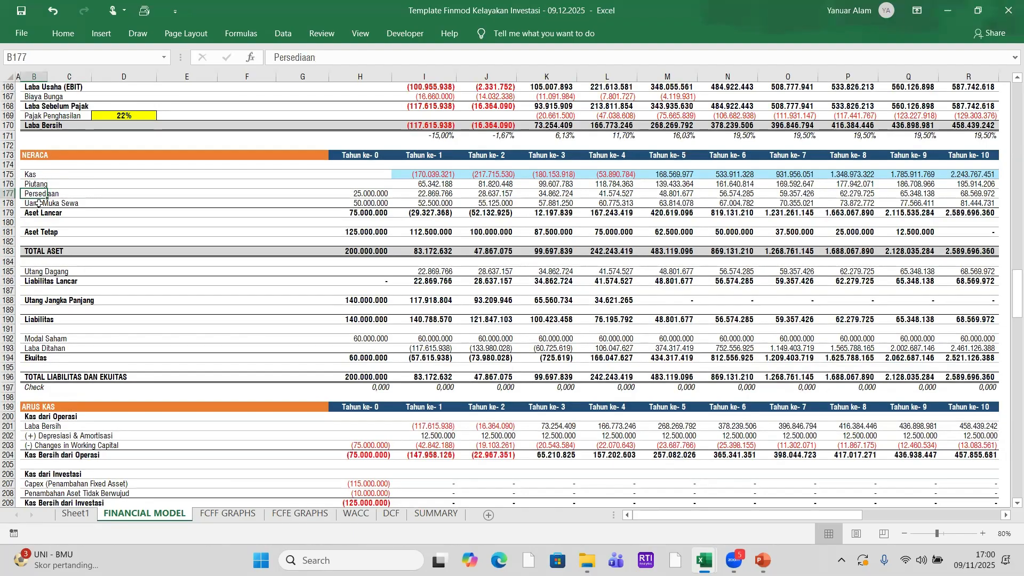
pyautogui.click(38, 203)
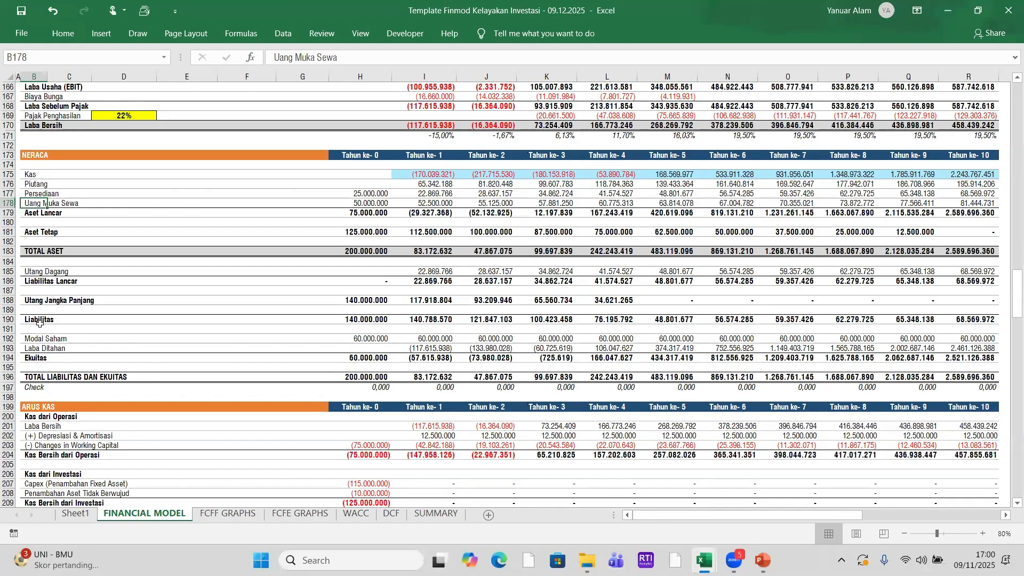
# - Select the Utang Dagang and Utang Jangka Panjang labels in Neraca, B185 and B188
pyautogui.scroll(-2, 38, 314)
pyautogui.click(32, 213)
pyautogui.click(35, 243)
# - Return to the supporting schedules and inspect the Driver formulas for Piutang, Persediaan and Hutang Dagang in F225, F226 and F227
pyautogui.scroll(-6, 78, 298)
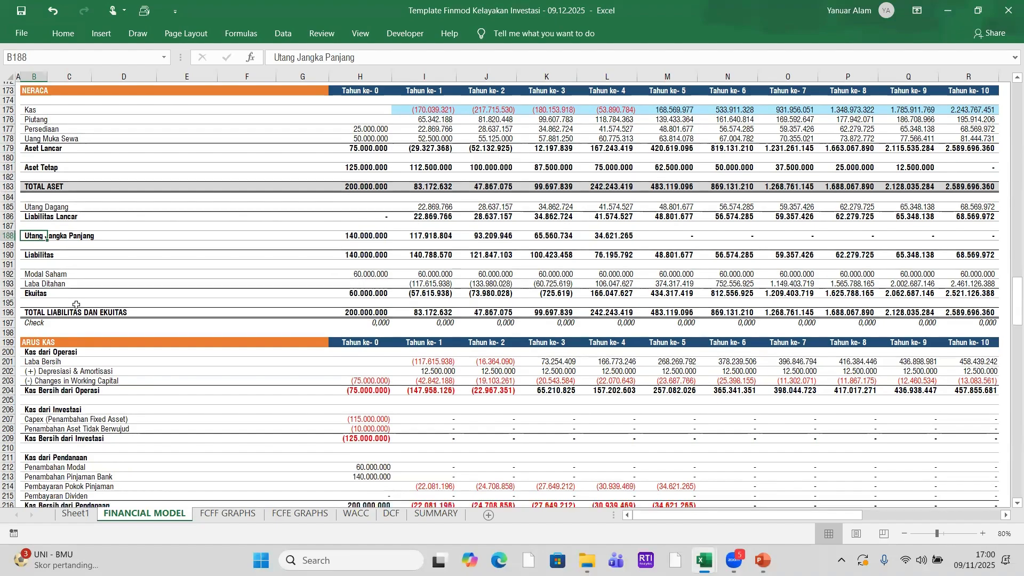
pyautogui.scroll(-10, 78, 298)
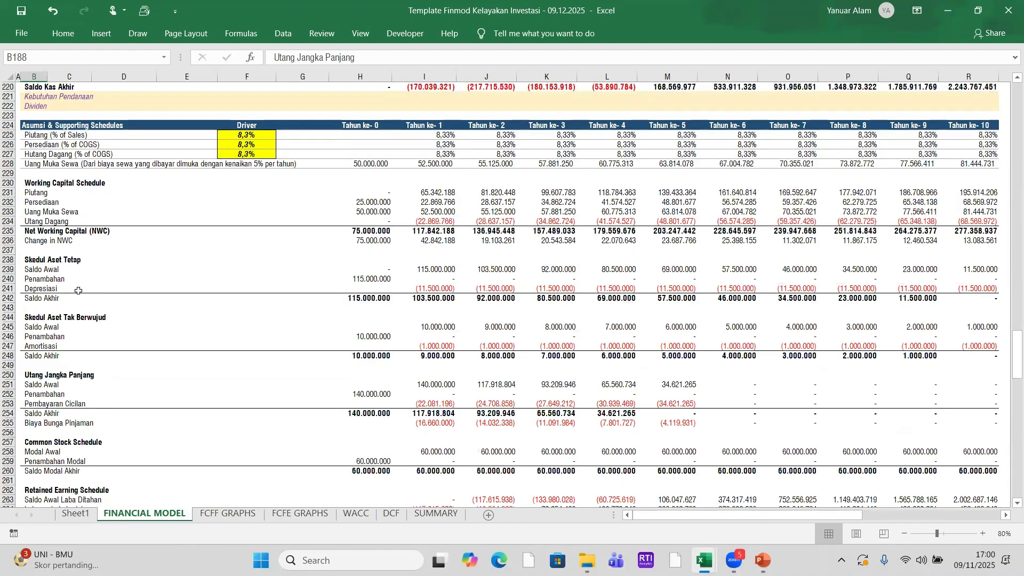
pyautogui.scroll(3, 80, 289)
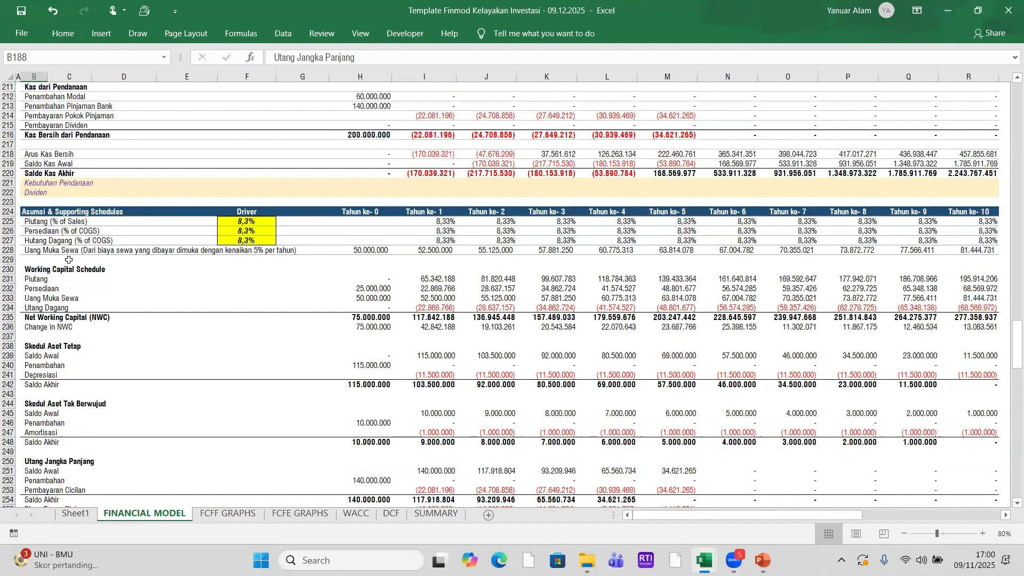
pyautogui.click(43, 222)
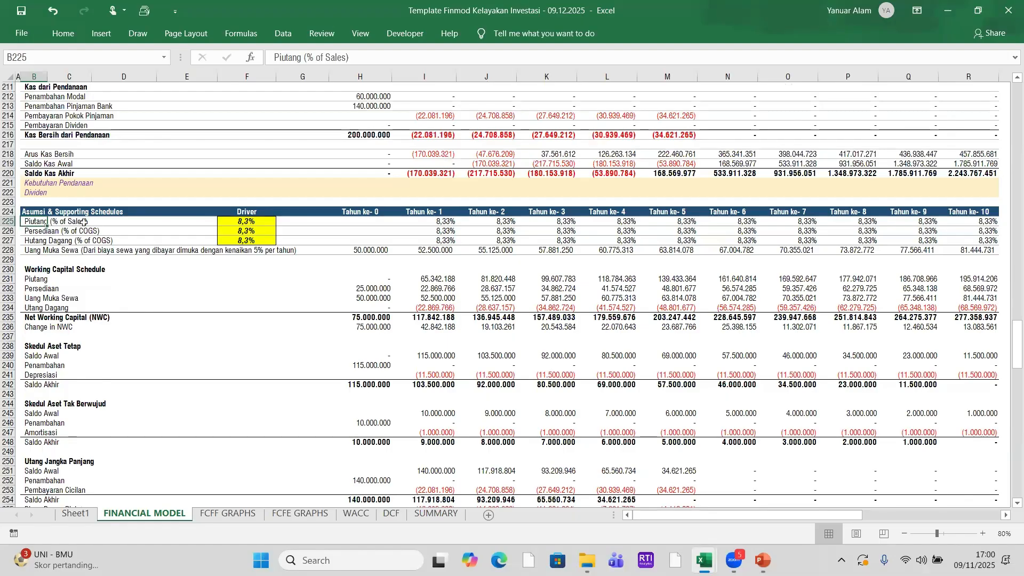
pyautogui.click(256, 223)
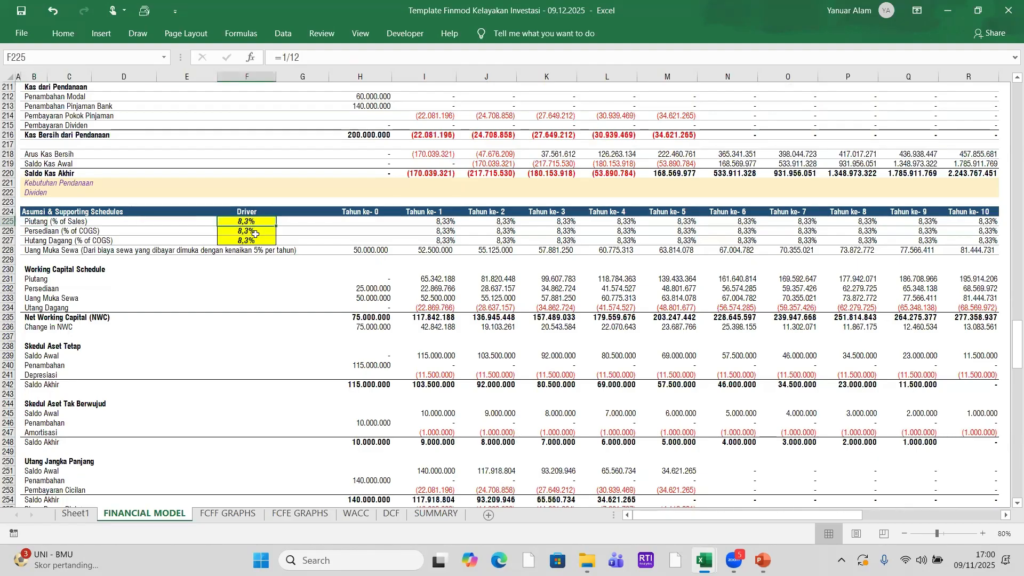
pyautogui.click(255, 234)
pyautogui.click(255, 243)
pyautogui.scroll(-1, 340, 423)
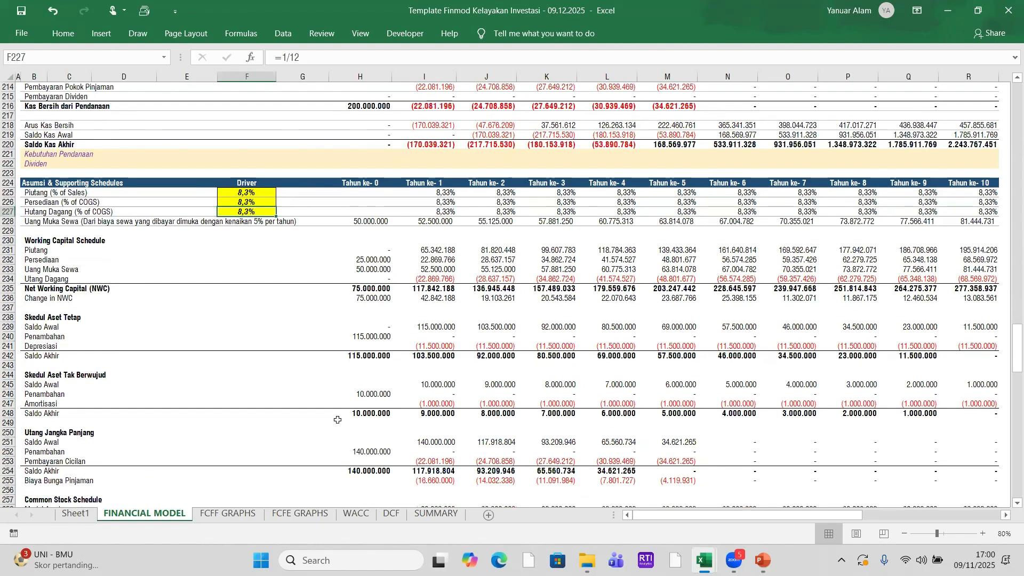
# - Compare the Piutang and Persediaan drivers in F225 and F226 with the Tahun ke-1 percentages in I225 and I227
pyautogui.scroll(4, 339, 419)
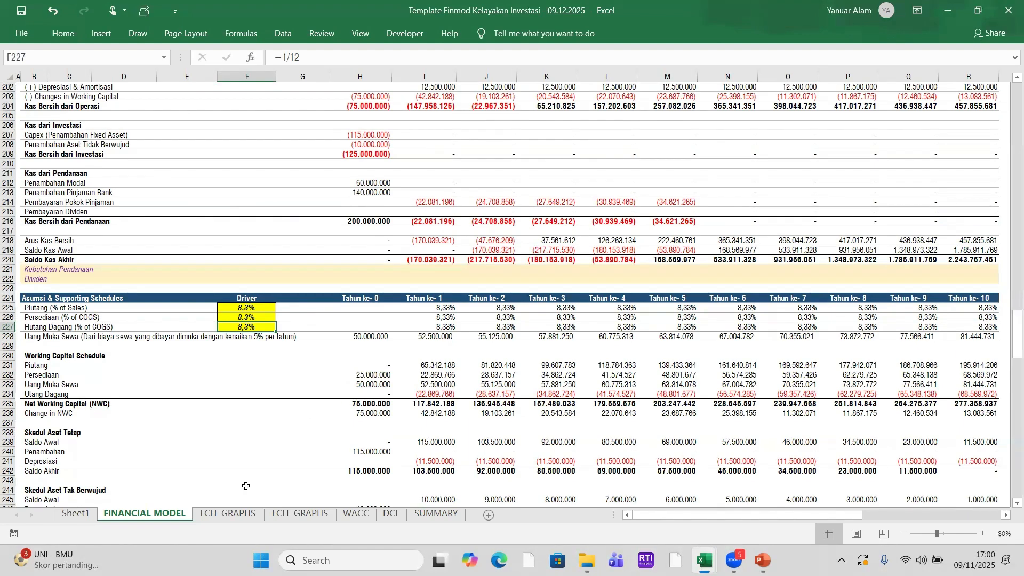
pyautogui.click(247, 309)
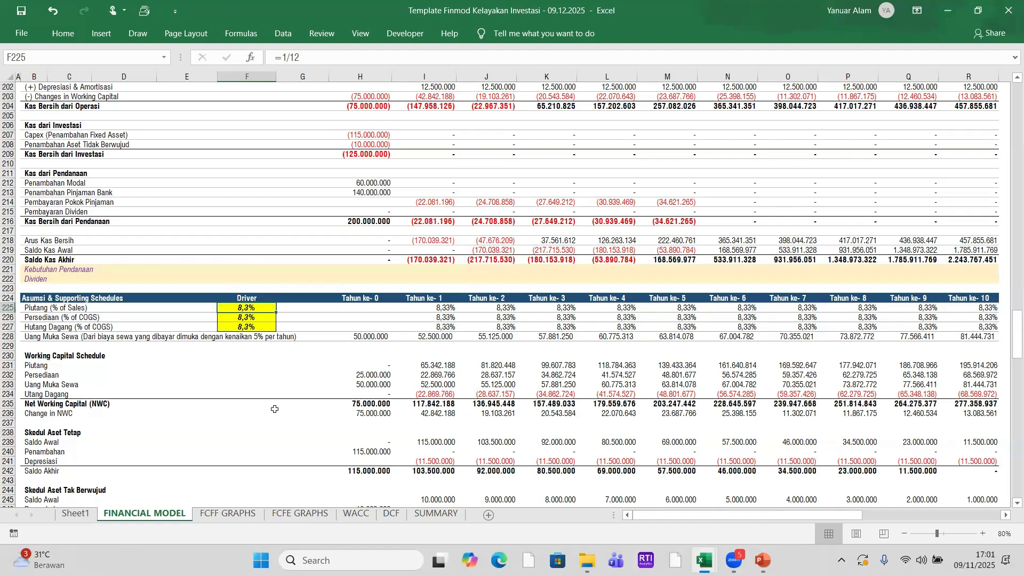
pyautogui.click(248, 316)
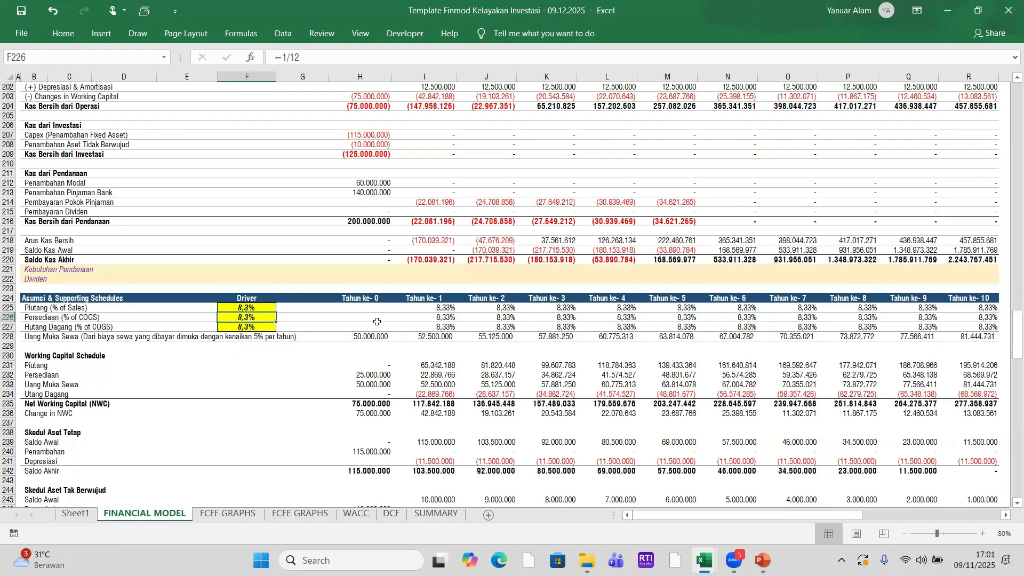
pyautogui.click(439, 307)
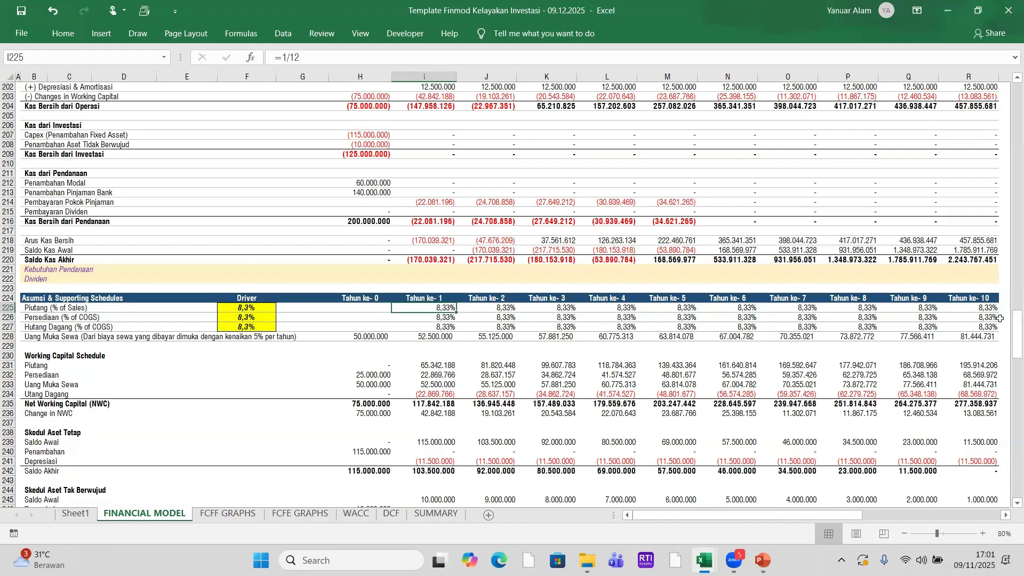
pyautogui.click(440, 327)
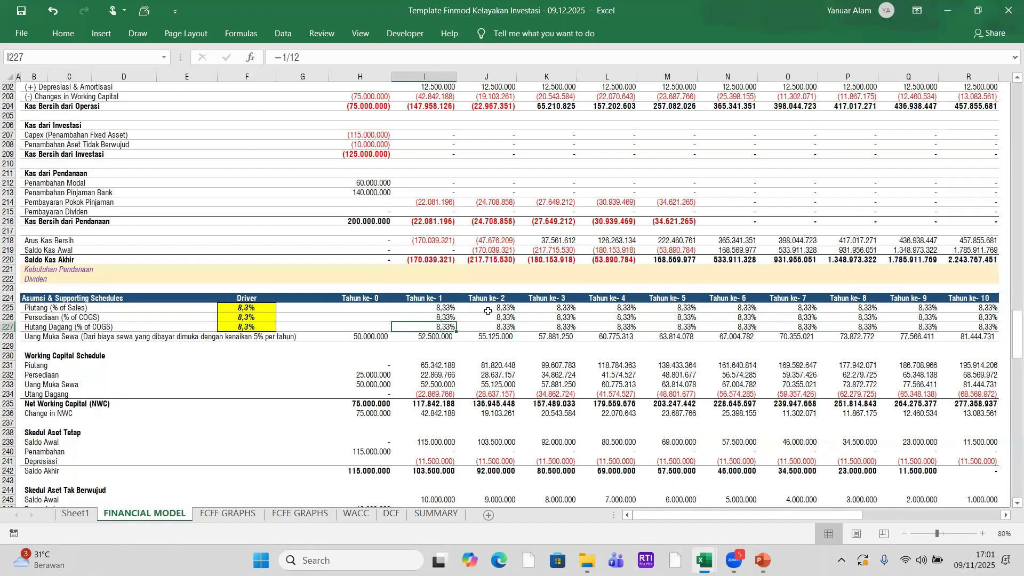
# - Inspect the Tahun ke-0 Uang Muka Sewa formula in H228 and trace it back to Sewa Workshop in the Investasi table, H10
pyautogui.scroll(-1, 488, 311)
pyautogui.click(47, 309)
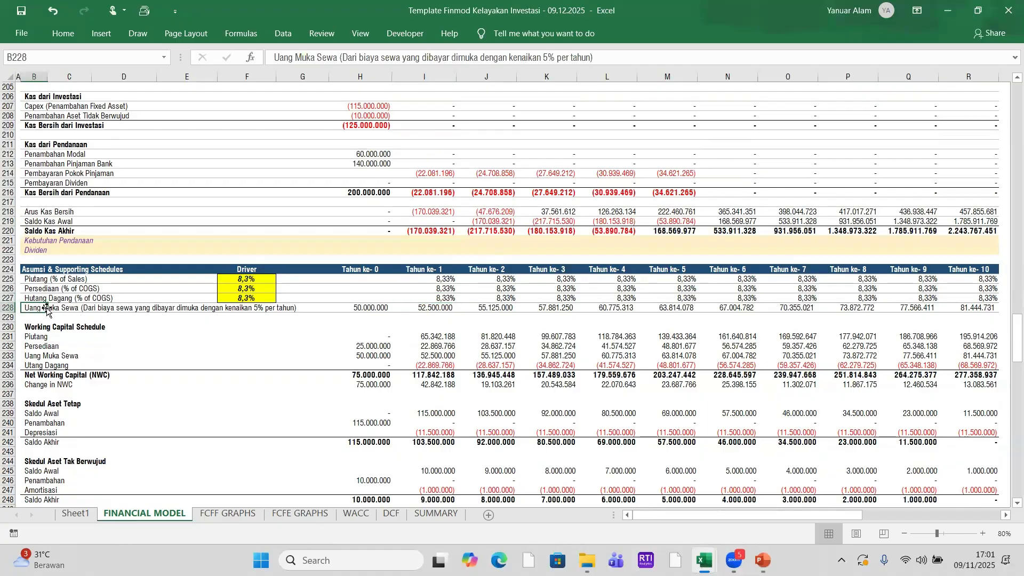
pyautogui.click(363, 312)
pyautogui.scroll(20, 362, 304)
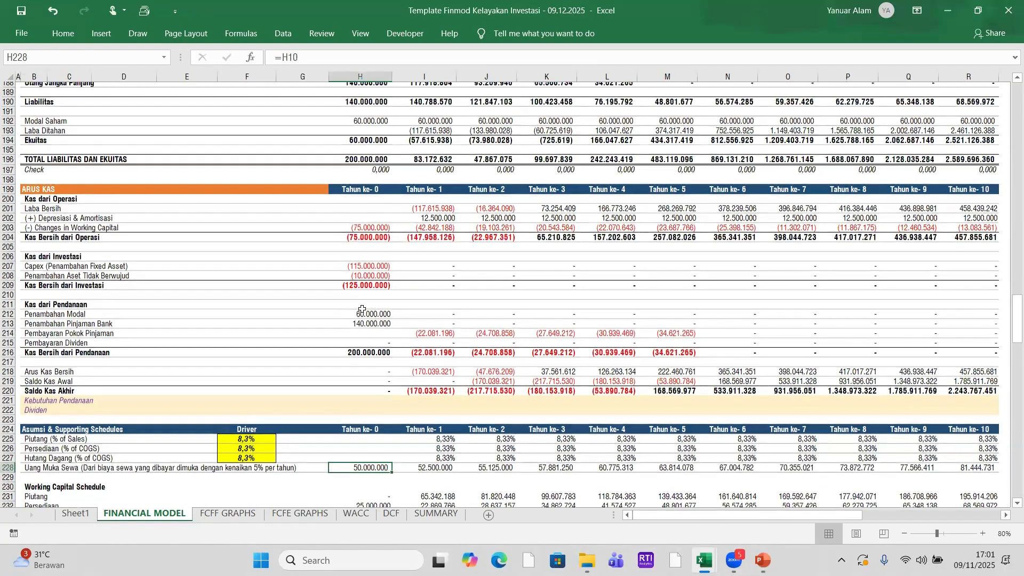
pyautogui.scroll(20, 365, 278)
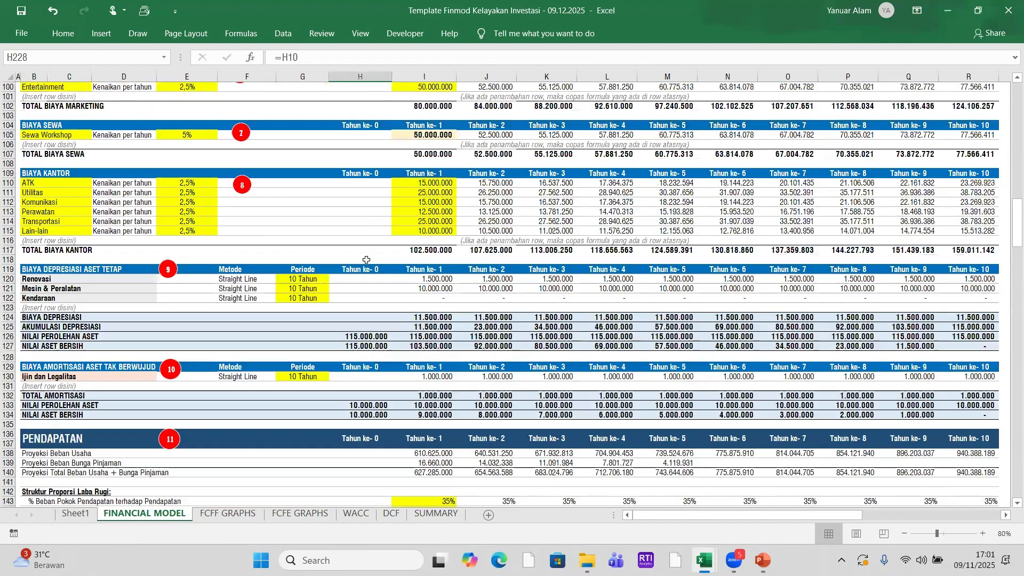
pyautogui.scroll(20, 346, 240)
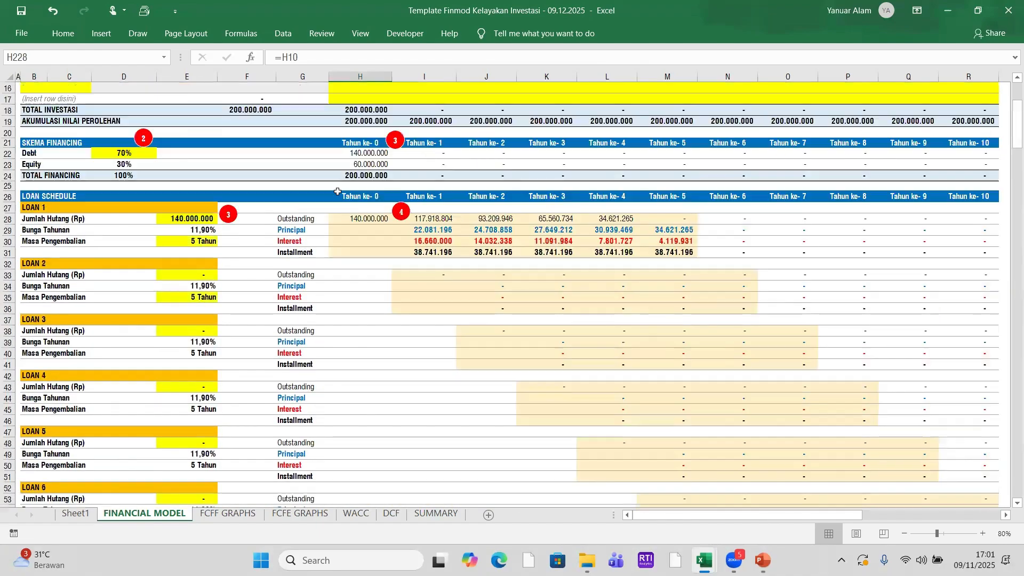
pyautogui.scroll(6, 74, 137)
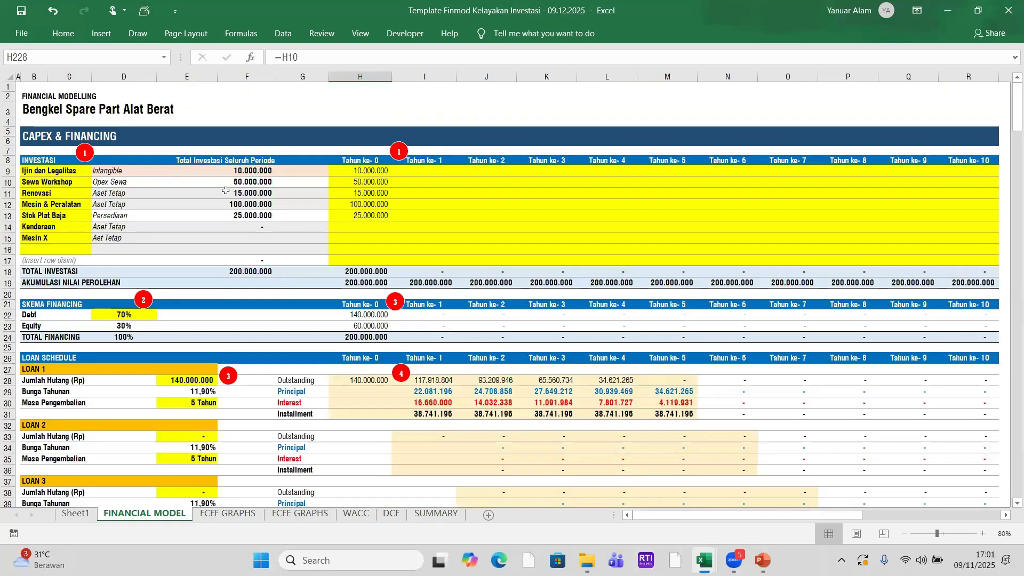
# - Inspect the Sewa Workshop total formula in F10 and return to the Tahun ke-0 Uang Muka Sewa formula in H228
pyautogui.click(251, 185)
pyautogui.scroll(-19, 305, 314)
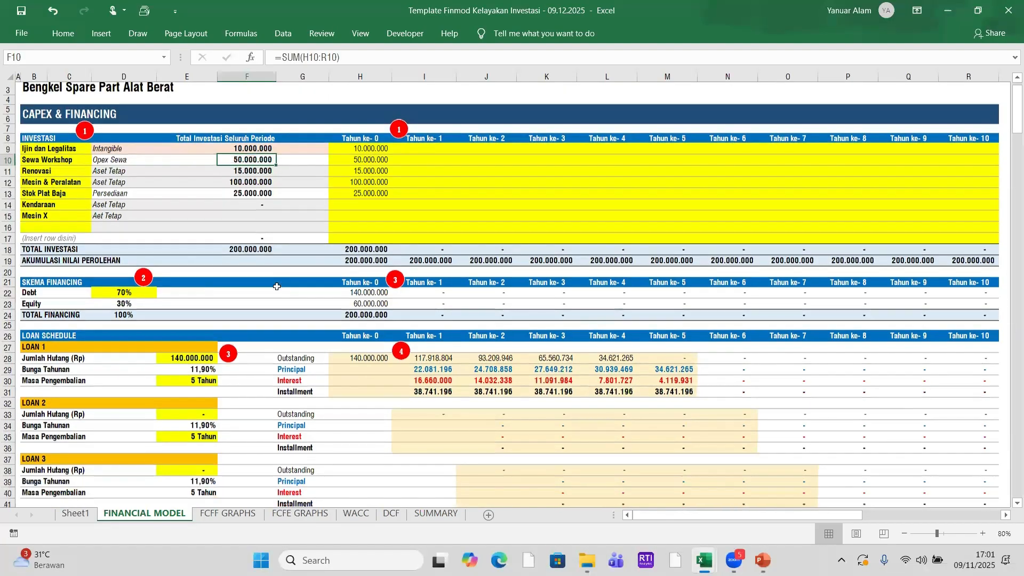
pyautogui.scroll(-20, 305, 314)
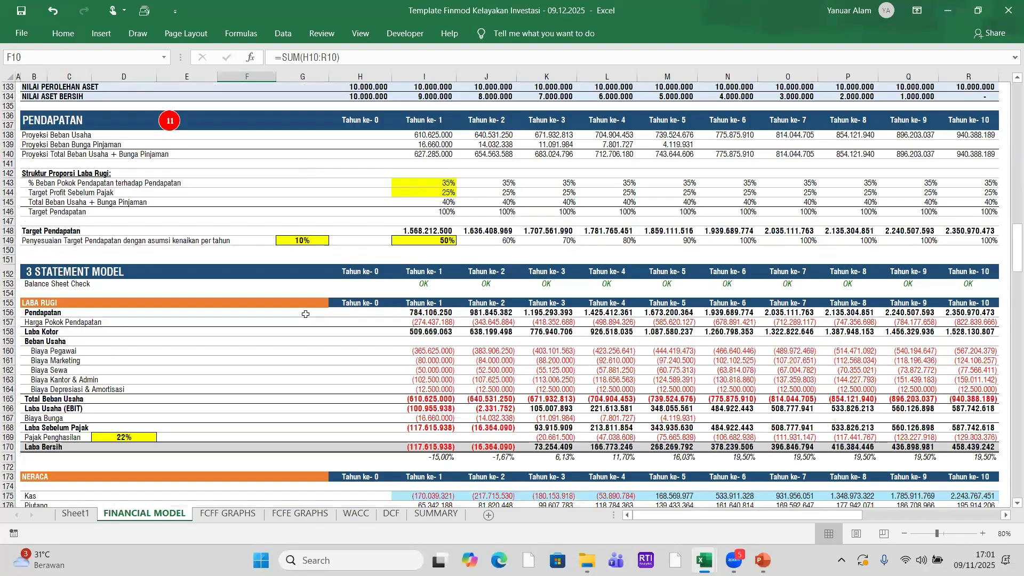
pyautogui.scroll(-17, 305, 314)
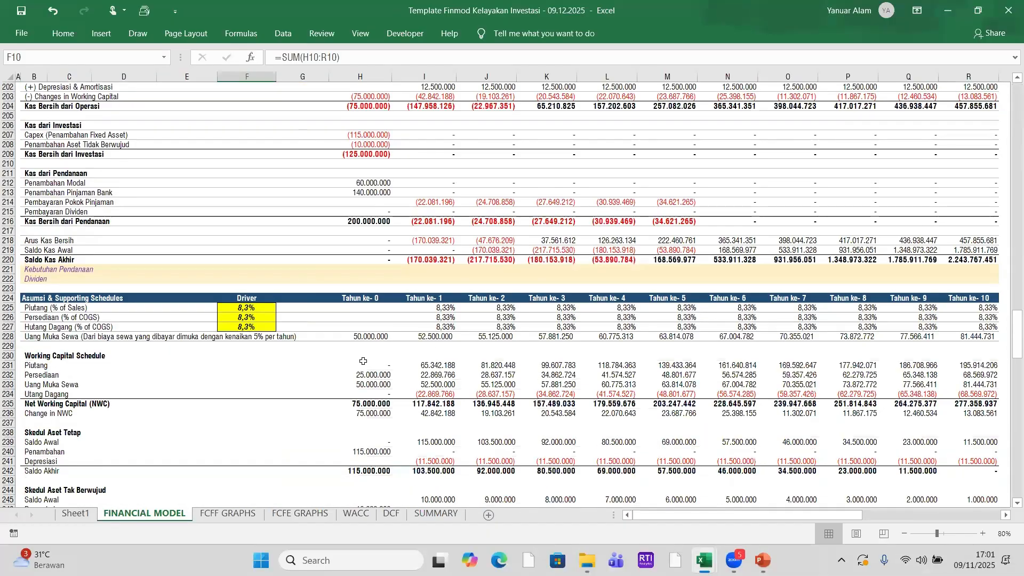
pyautogui.click(376, 335)
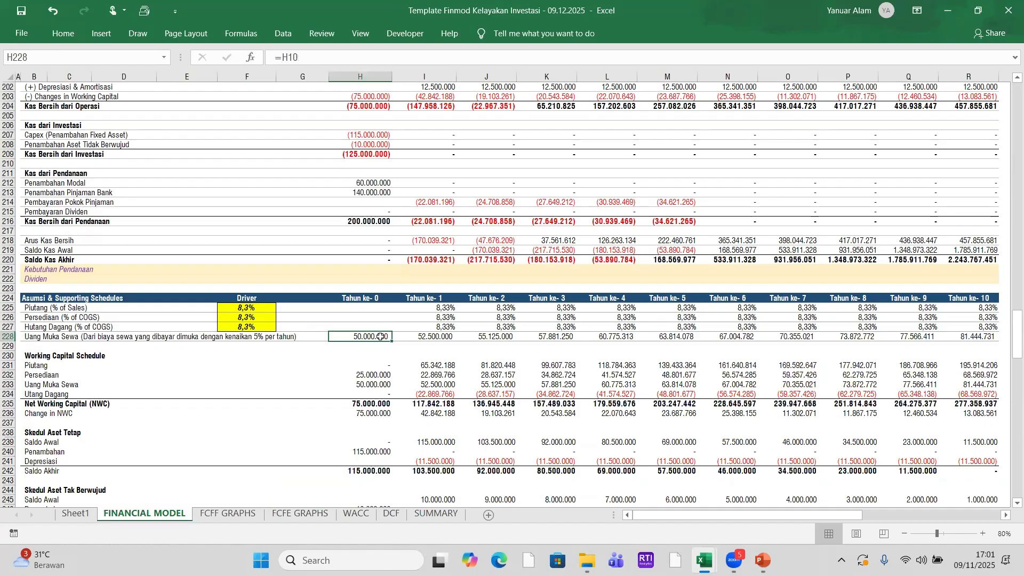
# - Compare the Uang Muka Sewa formulas in H228 and I228, and review the Laba Rugi and Neraca sections they relate to
pyautogui.click(440, 341)
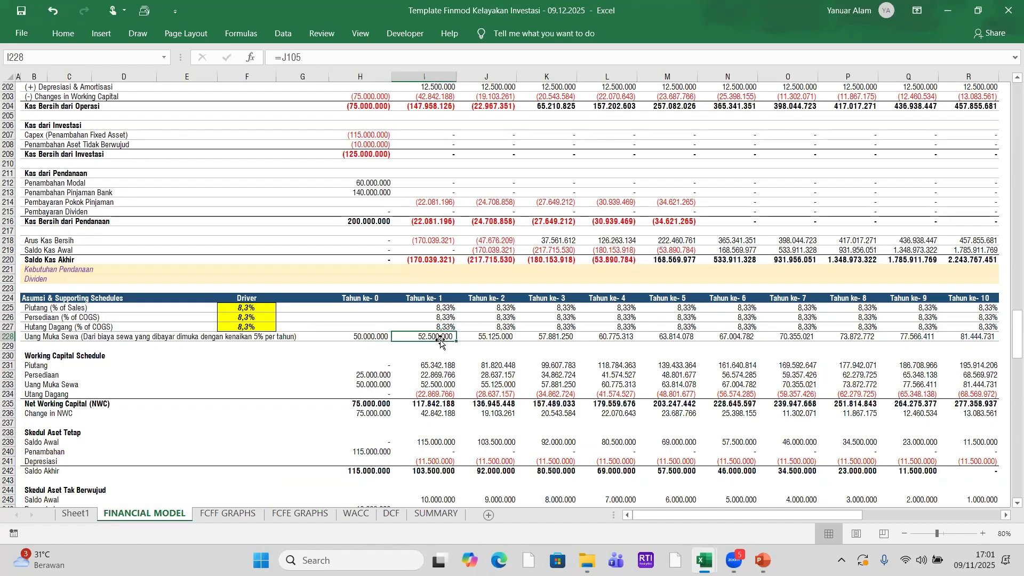
pyautogui.click(368, 338)
pyautogui.click(440, 338)
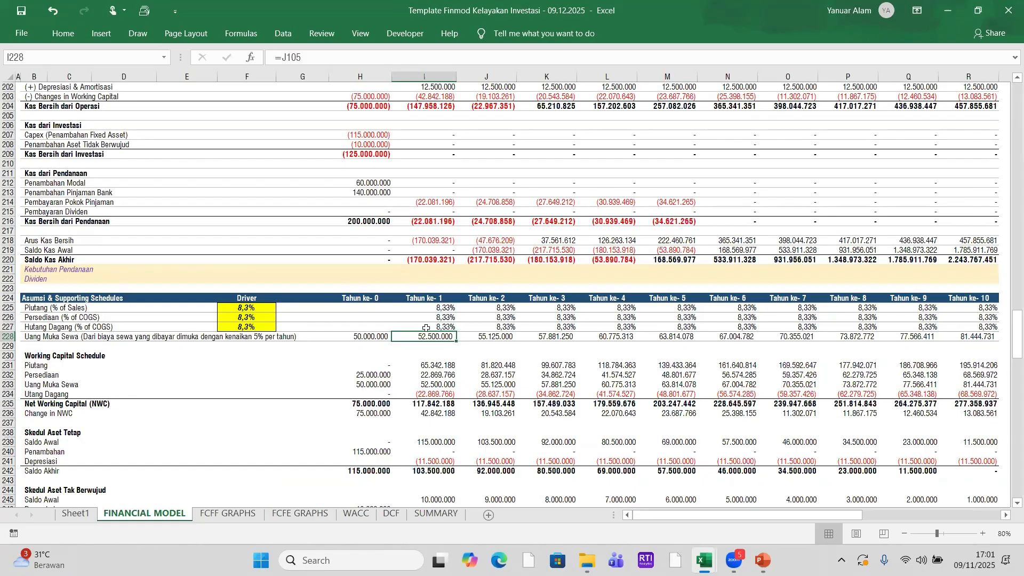
pyautogui.scroll(14, 432, 296)
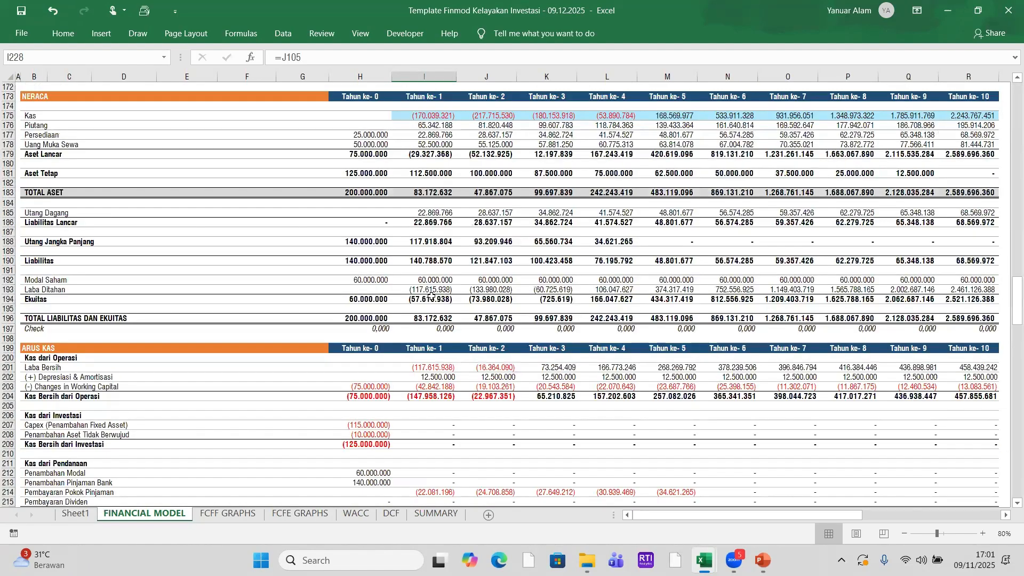
pyautogui.scroll(3, 432, 296)
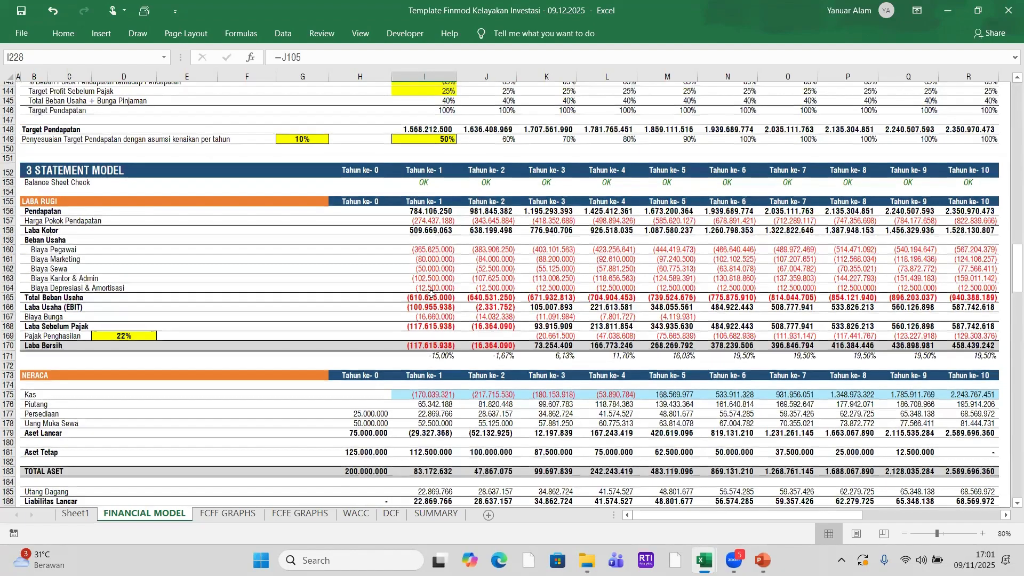
pyautogui.scroll(-13, 430, 386)
pyautogui.scroll(-8, 429, 386)
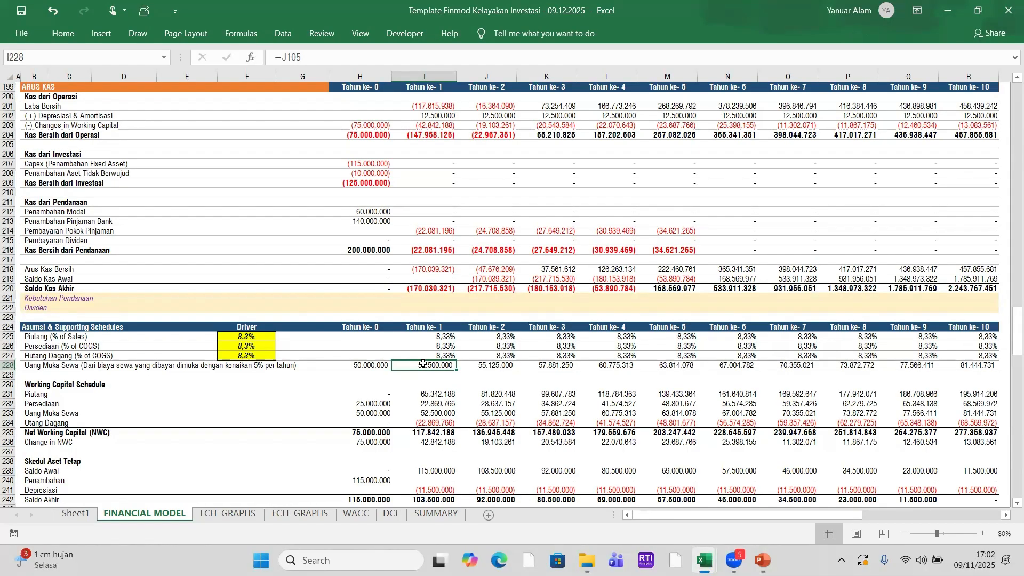
# - Fill the Uang Muka Sewa formula from I228 across to Q228, and check the formulas in R228, Q228 and H228
pyautogui.moveTo(457, 370); pyautogui.dragTo(912, 367)
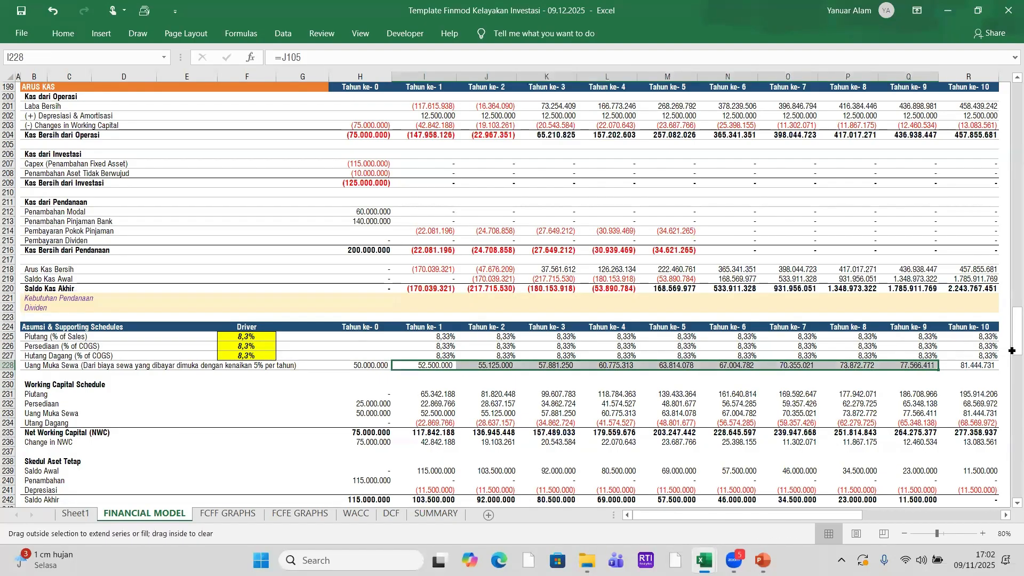
pyautogui.click(963, 361)
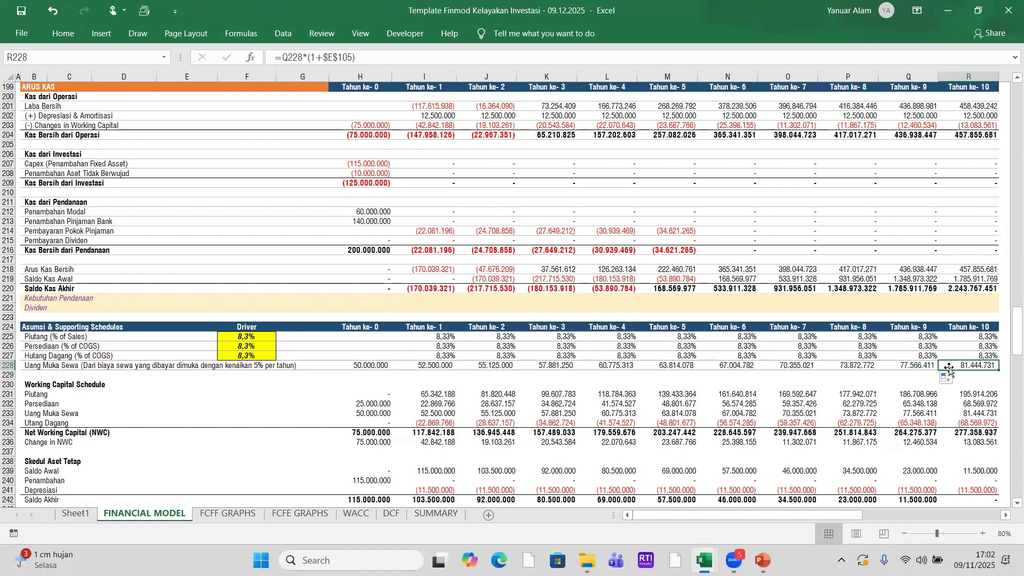
pyautogui.scroll(4, 937, 299)
pyautogui.scroll(-4, 944, 464)
pyautogui.click(925, 363)
pyautogui.click(974, 365)
pyautogui.click(388, 364)
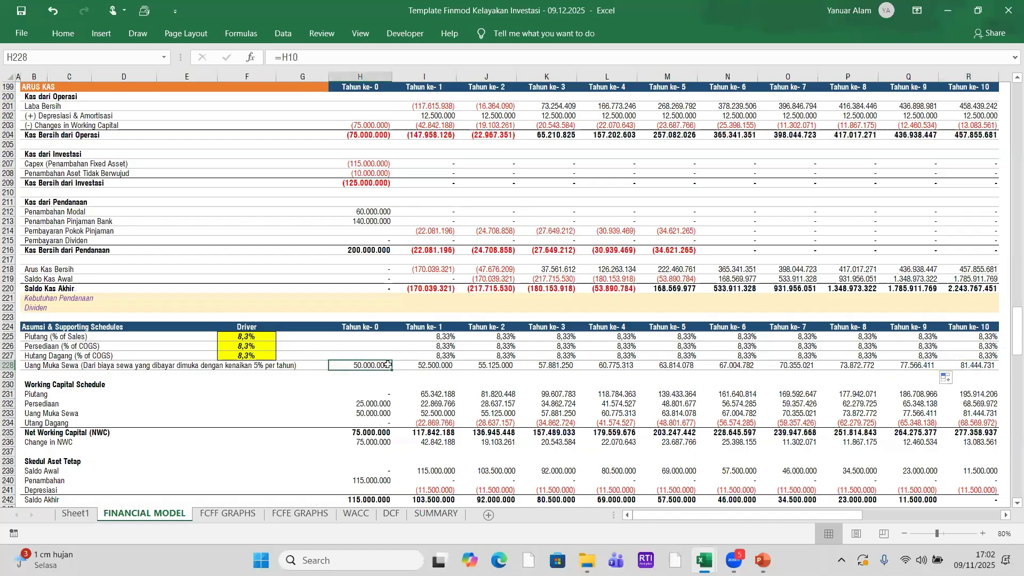
# - Go through the Working Capital Schedule labels from its heading in B230 to Piutang, Persediaan and Uang Muka Sewa in B231:B233
pyautogui.scroll(-1, 392, 362)
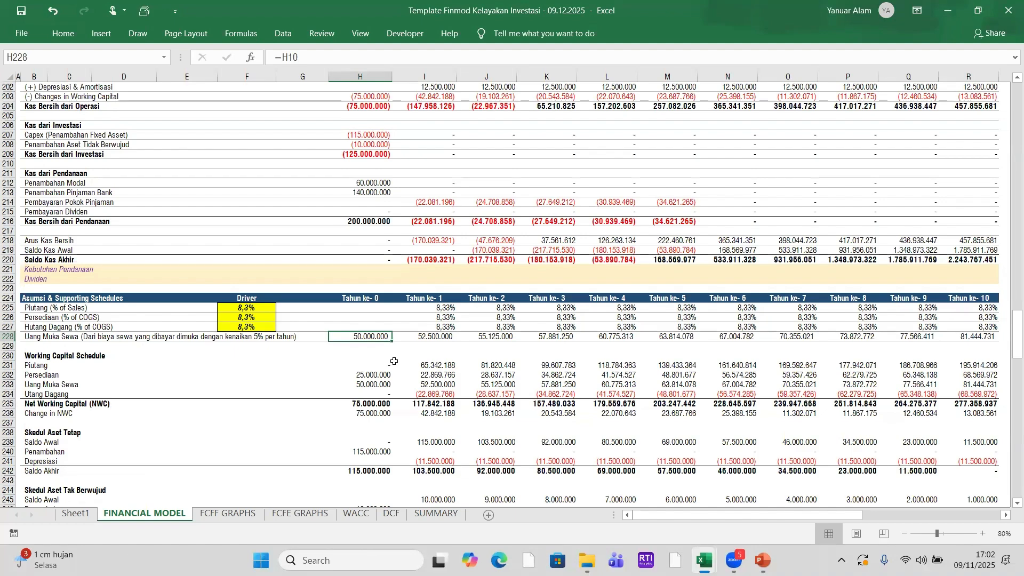
pyautogui.scroll(-3, 394, 362)
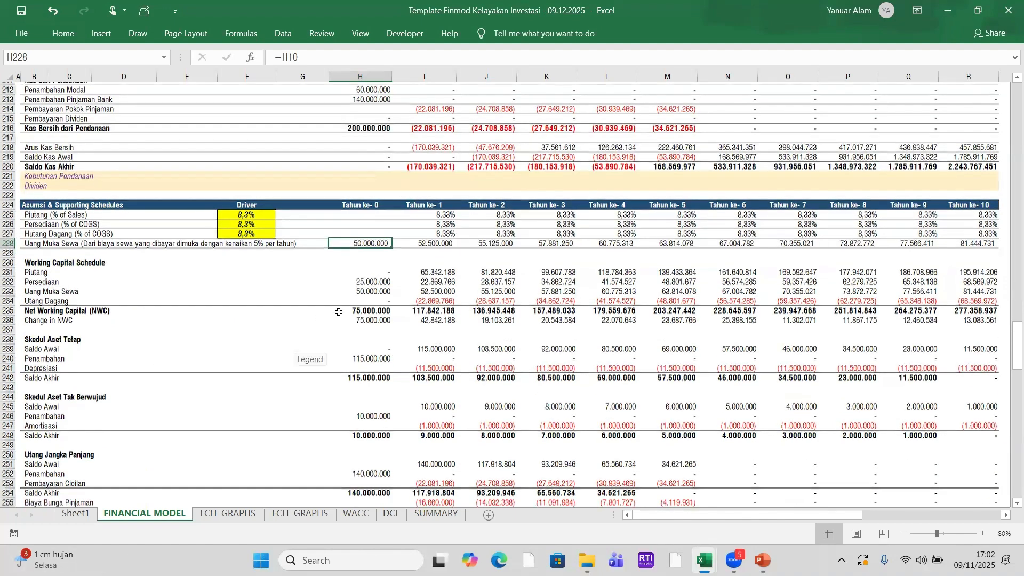
pyautogui.scroll(-1, 339, 312)
pyautogui.click(23, 242)
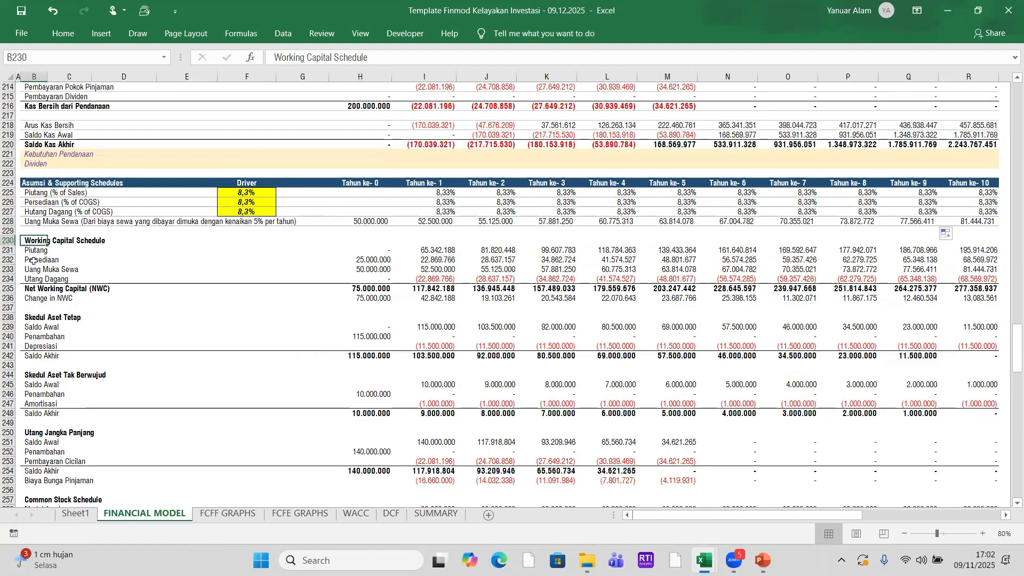
pyautogui.press('Down')
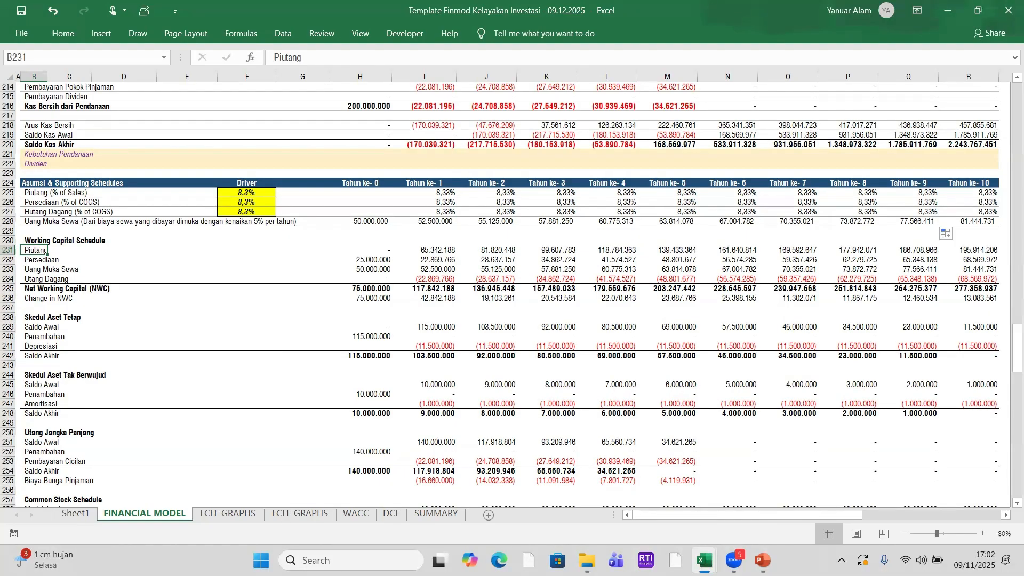
pyautogui.click(33, 258)
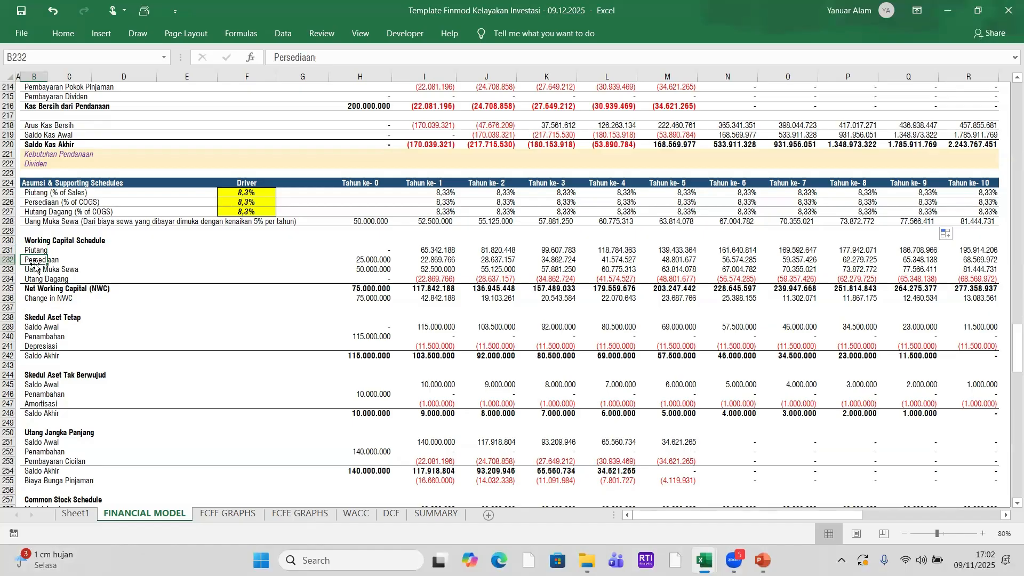
pyautogui.click(34, 268)
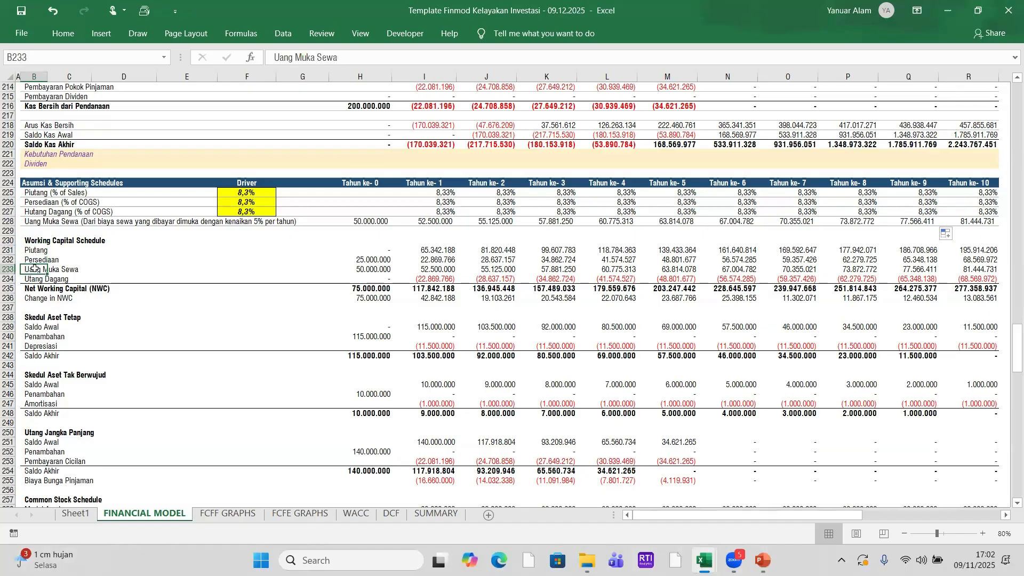
# - Locate the working capital items in Neraca by selecting Utang Dagang in B185 and the Piutang to Uang Muka Sewa labels in B176:C178
pyautogui.scroll(13, 191, 267)
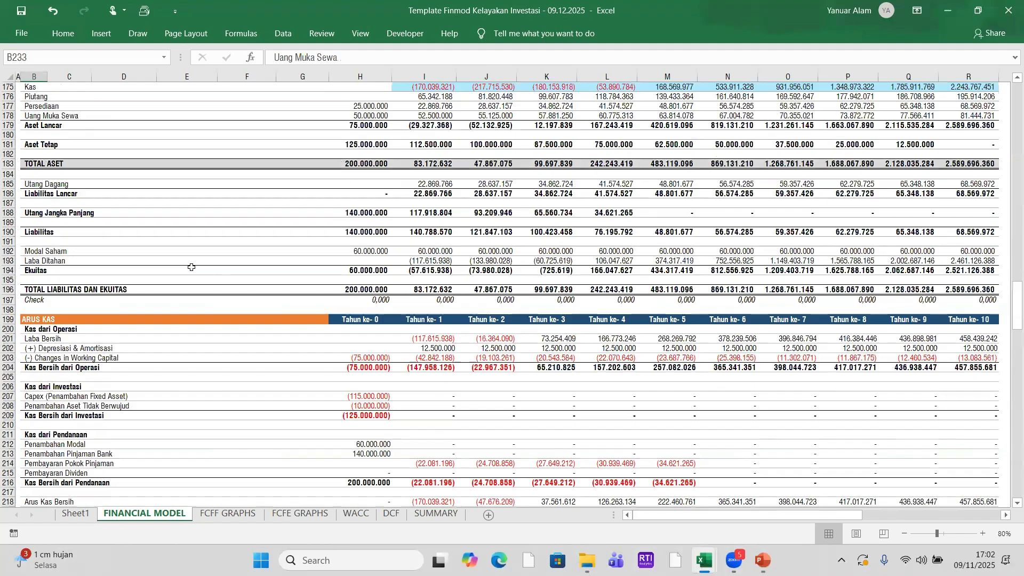
pyautogui.scroll(4, 191, 267)
pyautogui.click(28, 302)
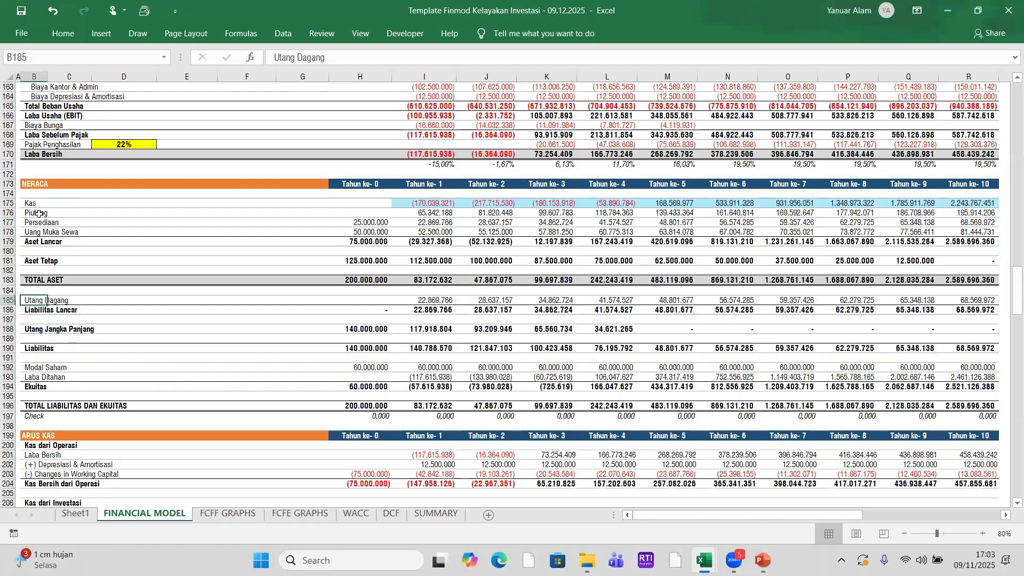
pyautogui.moveTo(38, 212); pyautogui.dragTo(75, 230)
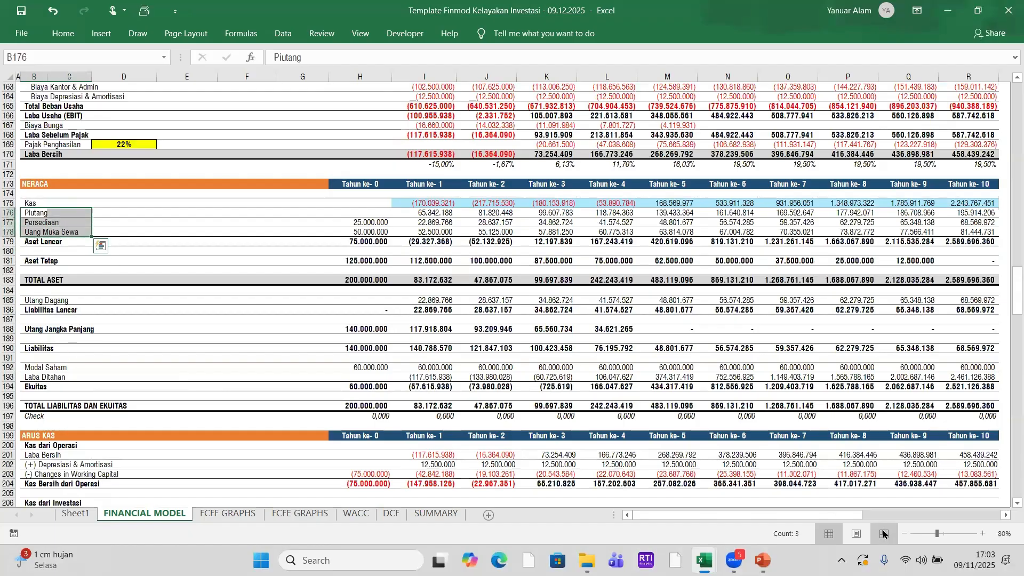
pyautogui.click(983, 533)
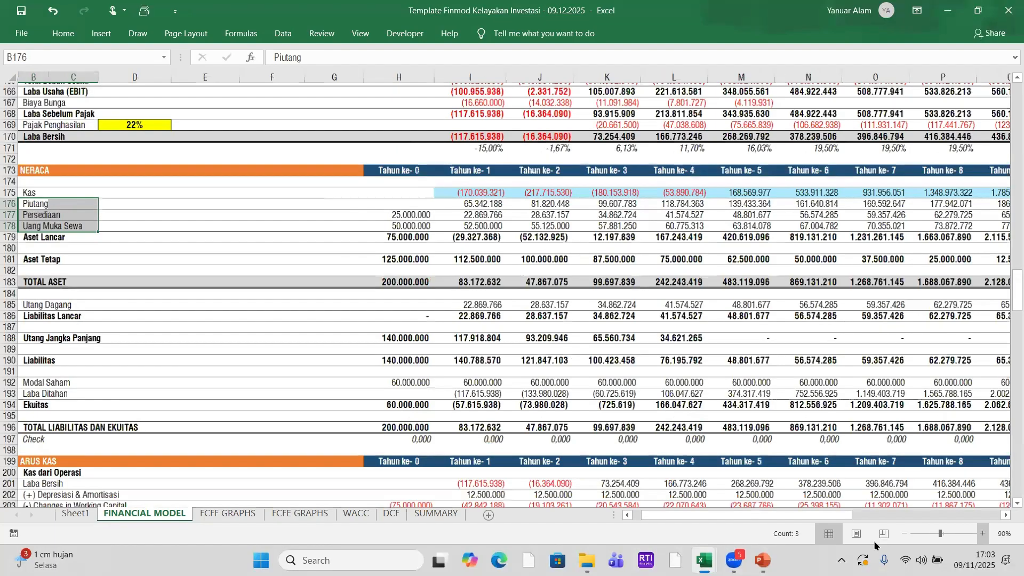
pyautogui.keyDown('ctrl'); pyautogui.scroll(1, 875, 545); pyautogui.keyUp('ctrl')
pyautogui.hscroll(-1, 7, 214)
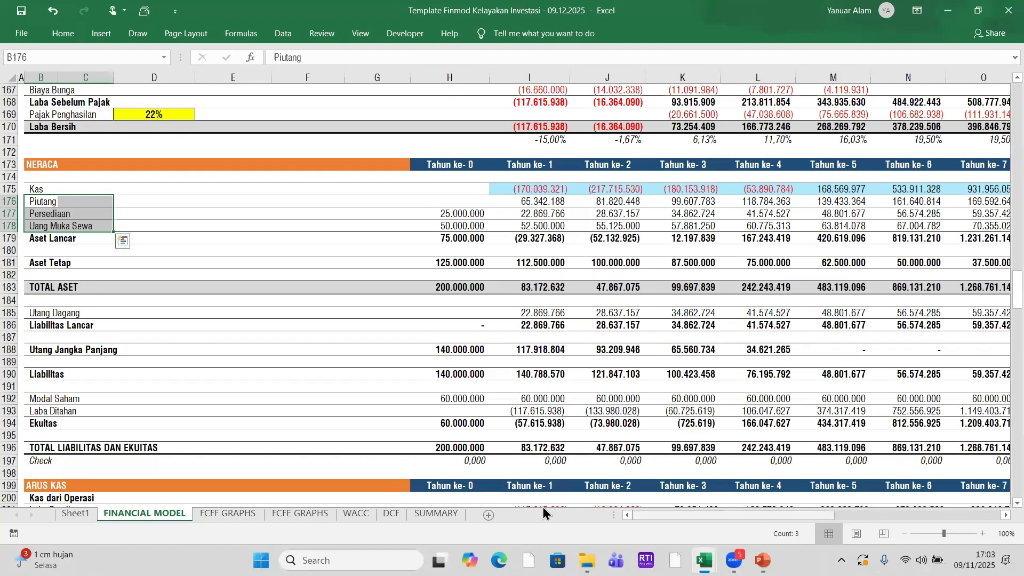
# - Select the Piutang and Persediaan labels individually, the Piutang to Uang Muka Sewa group as a block, and the Utang Dagang label in Neraca
pyautogui.click(37, 201)
pyautogui.click(43, 216)
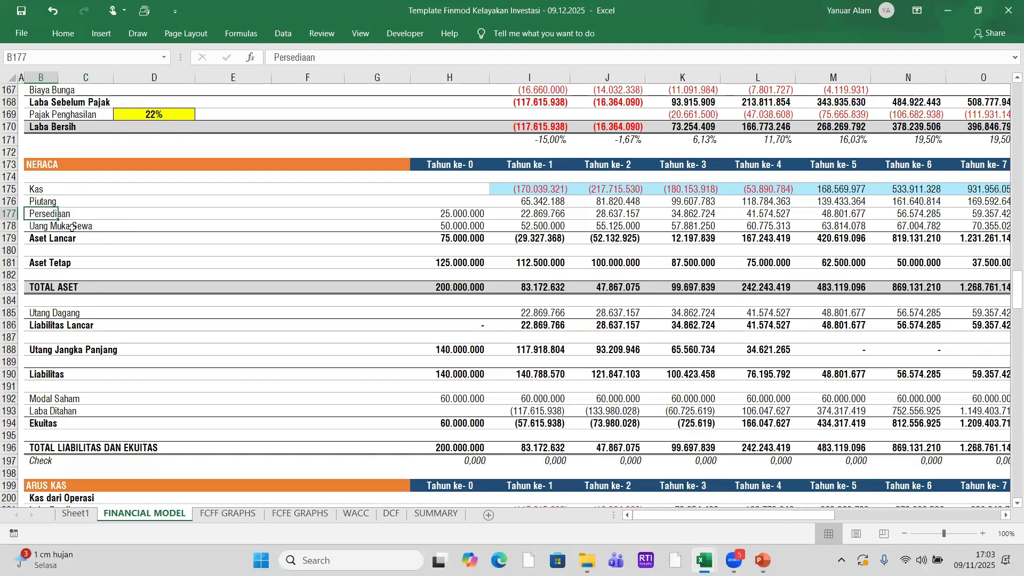
pyautogui.moveTo(43, 201); pyautogui.dragTo(208, 228)
pyautogui.moveTo(28, 317); pyautogui.dragTo(186, 312)
# - Return to the Working Capital Schedule and match its Piutang, Persediaan and Utang Dagang labels in B231, B232 and B234 with Neraca
pyautogui.scroll(-3, 289, 378)
pyautogui.scroll(-9, 289, 378)
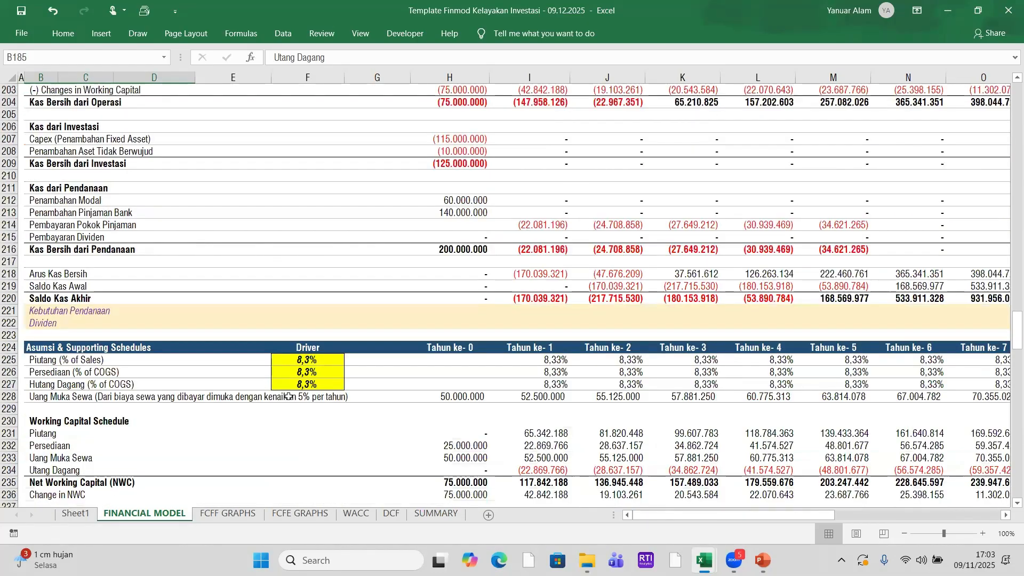
pyautogui.scroll(-4, 288, 396)
pyautogui.click(82, 272)
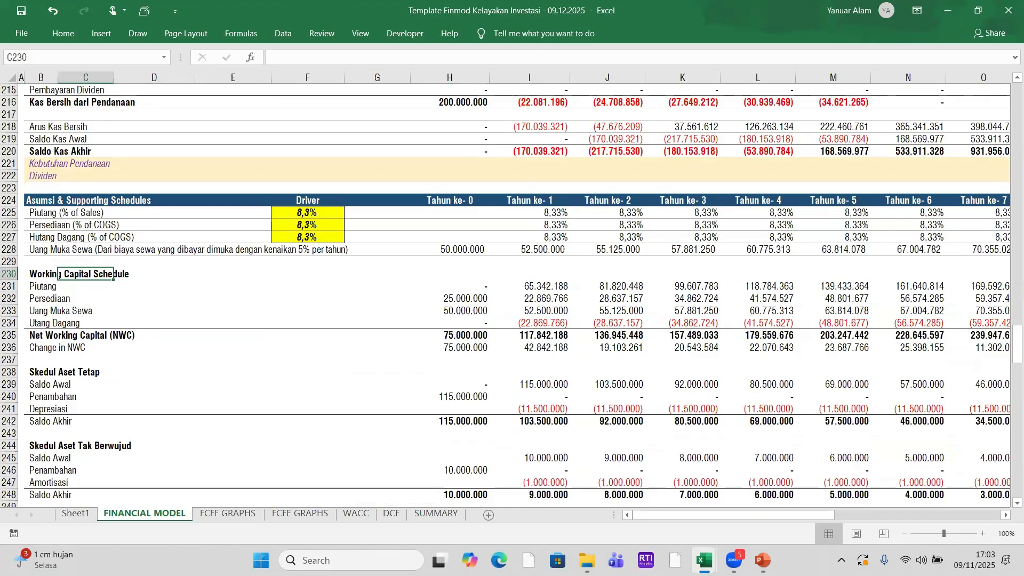
pyautogui.click(33, 323)
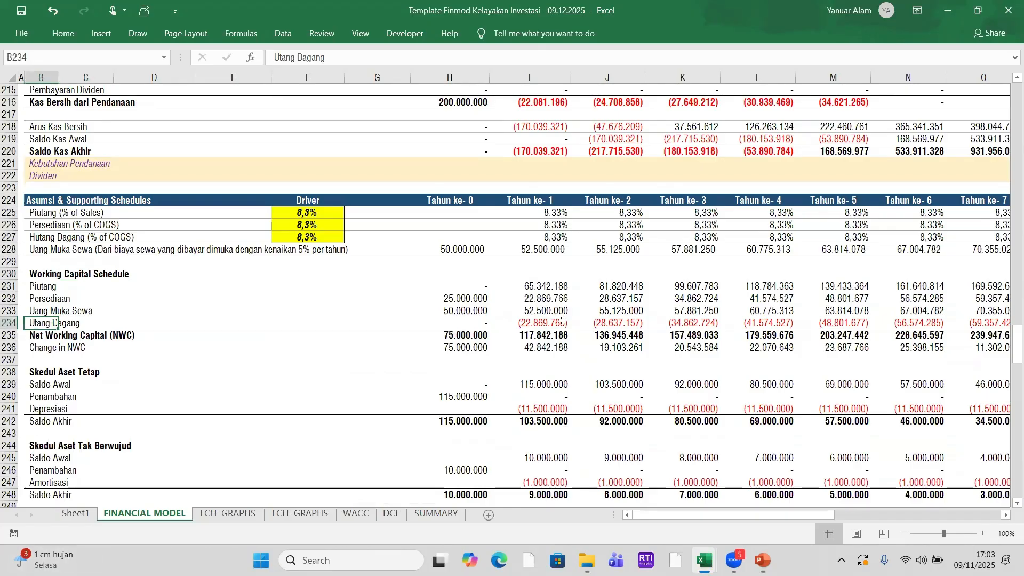
pyautogui.click(32, 287)
pyautogui.click(42, 299)
pyautogui.click(42, 322)
# - Inspect the Tahun ke-1 Net Working Capital formula in I235 and the Utang Dagang formulas in H234 through K234
pyautogui.click(558, 340)
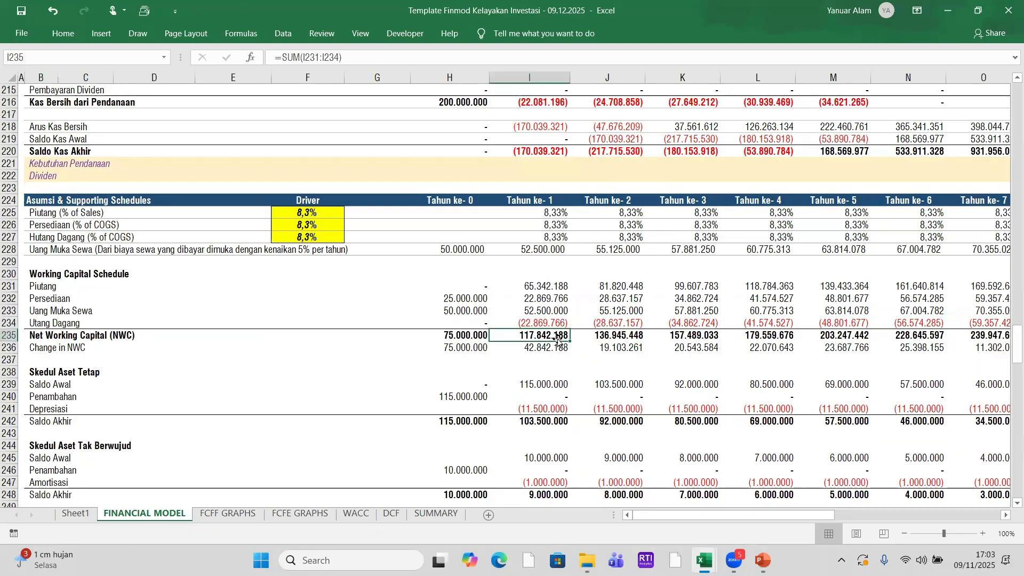
pyautogui.click(561, 325)
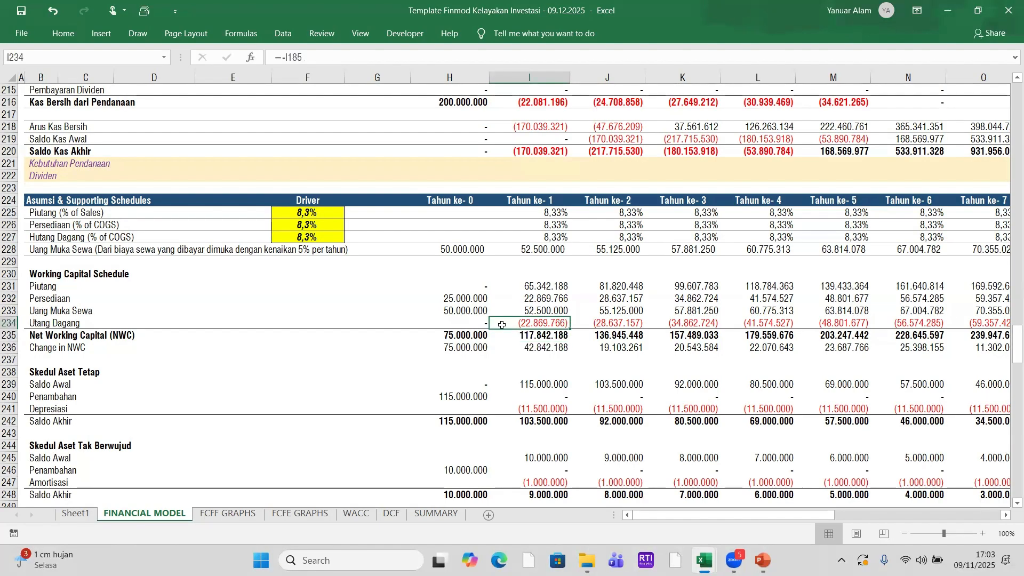
pyautogui.click(476, 324)
pyautogui.click(538, 324)
pyautogui.click(53, 323)
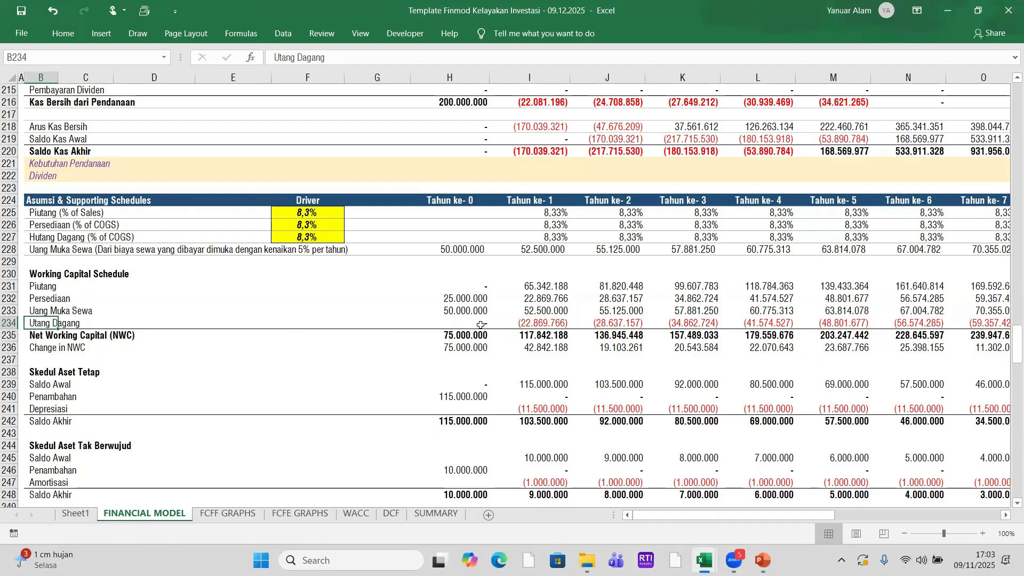
pyautogui.click(552, 325)
pyautogui.click(633, 325)
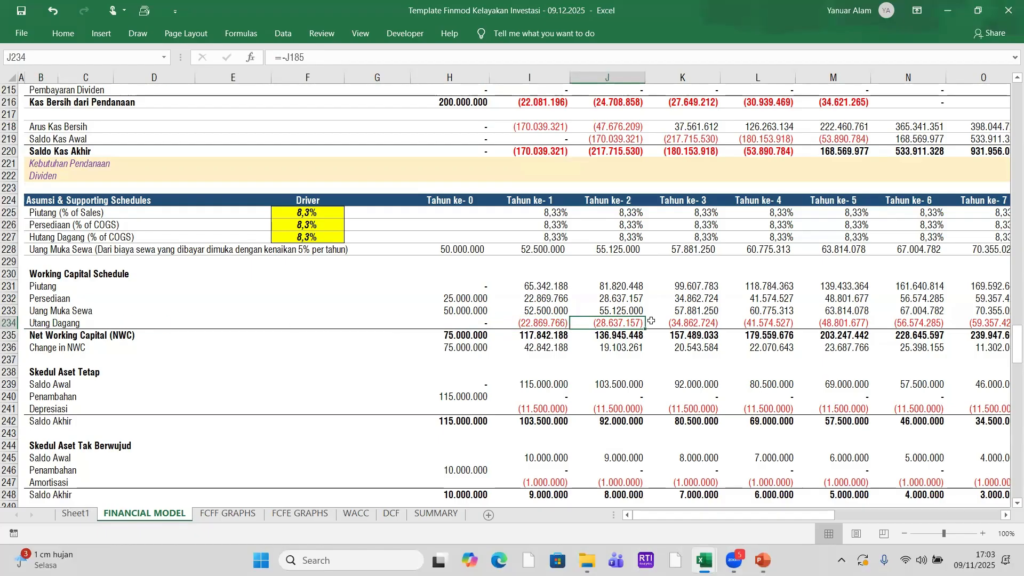
pyautogui.click(673, 322)
# - Trace the Tahun ke-1 Net Working Capital sum in I235 through its Piutang, Persediaan, Uang Muka Sewa and Utang Dagang components in I231:I234
pyautogui.click(535, 307)
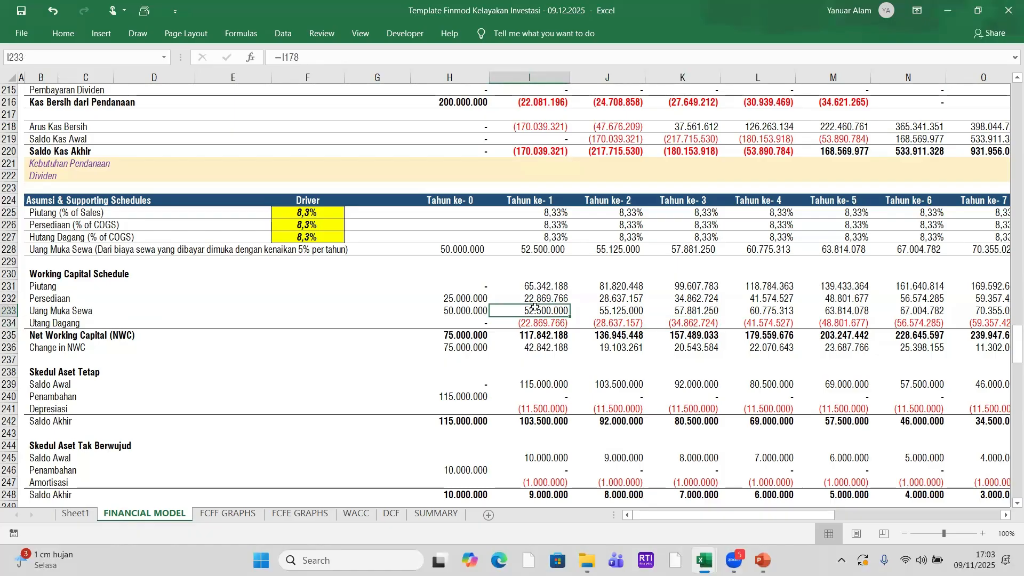
pyautogui.click(535, 299)
pyautogui.click(536, 284)
pyautogui.click(545, 312)
pyautogui.click(543, 336)
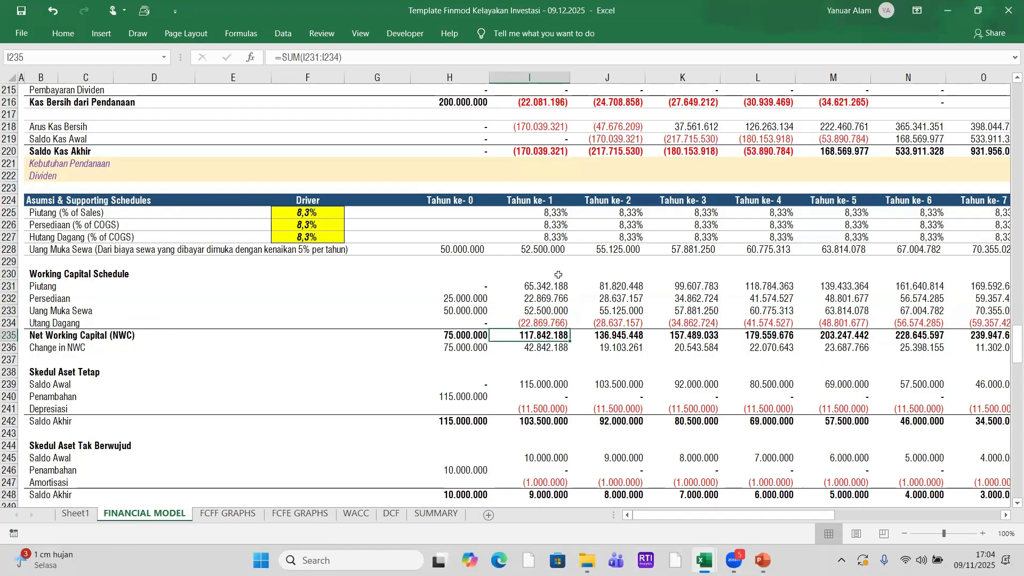
pyautogui.click(549, 286)
pyautogui.click(546, 298)
pyautogui.click(545, 308)
pyautogui.click(544, 323)
pyautogui.click(544, 337)
# - Inspect the Tahun ke-0 Persediaan and Uang Muka Sewa formulas in H232 and H233 of the Working Capital Schedule
pyautogui.click(451, 307)
pyautogui.click(456, 295)
pyautogui.click(459, 310)
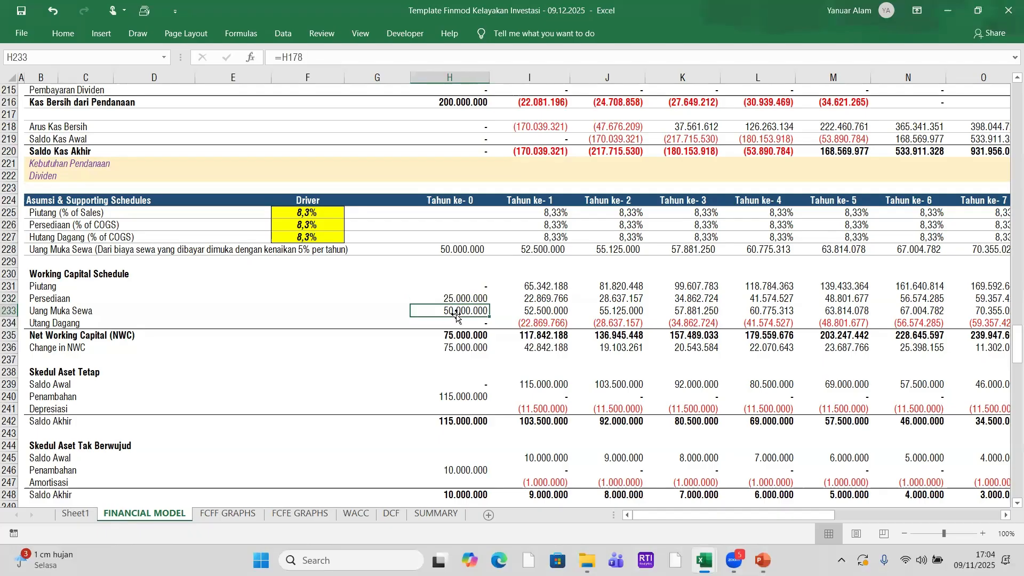
pyautogui.scroll(2, 457, 315)
pyautogui.scroll(-2, 457, 315)
pyautogui.scroll(2, 457, 315)
pyautogui.scroll(-1, 456, 316)
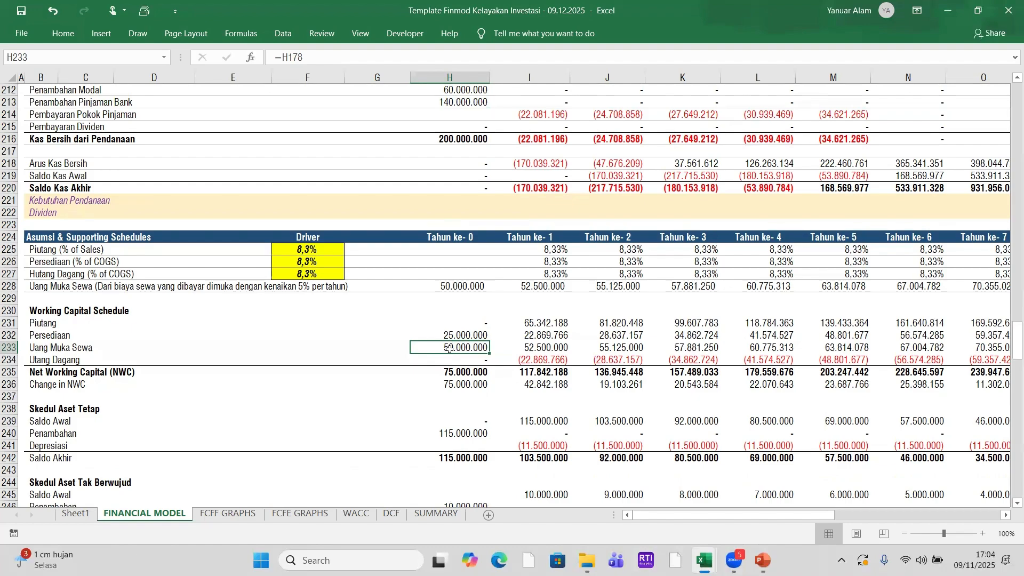
# - Inspect the Tahun ke-0 Persediaan, Uang Muka Sewa, Net Working Capital and Change in NWC formulas in H232, H233, H235 and H236
pyautogui.press('Up')
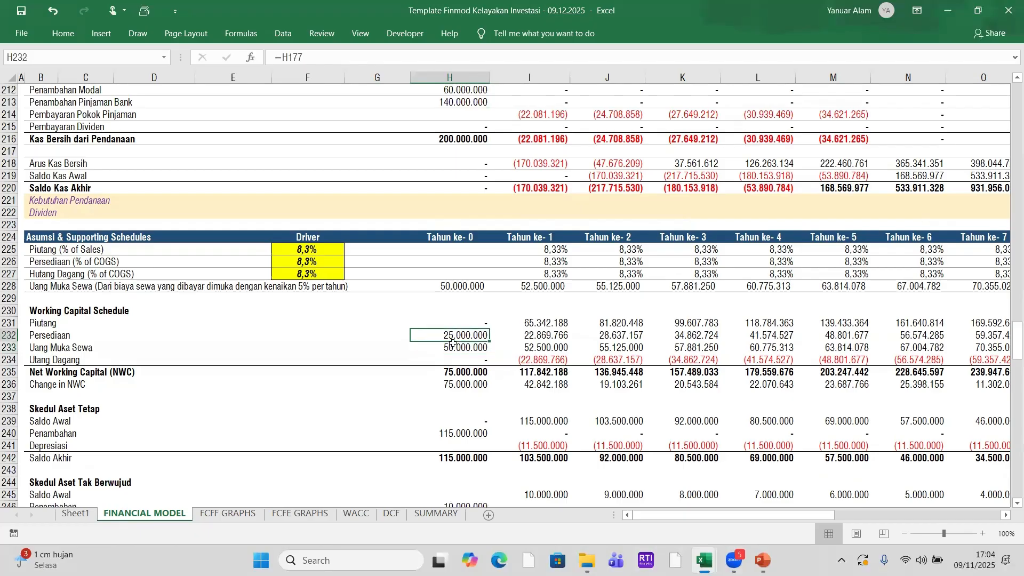
pyautogui.click(452, 347)
pyautogui.click(446, 373)
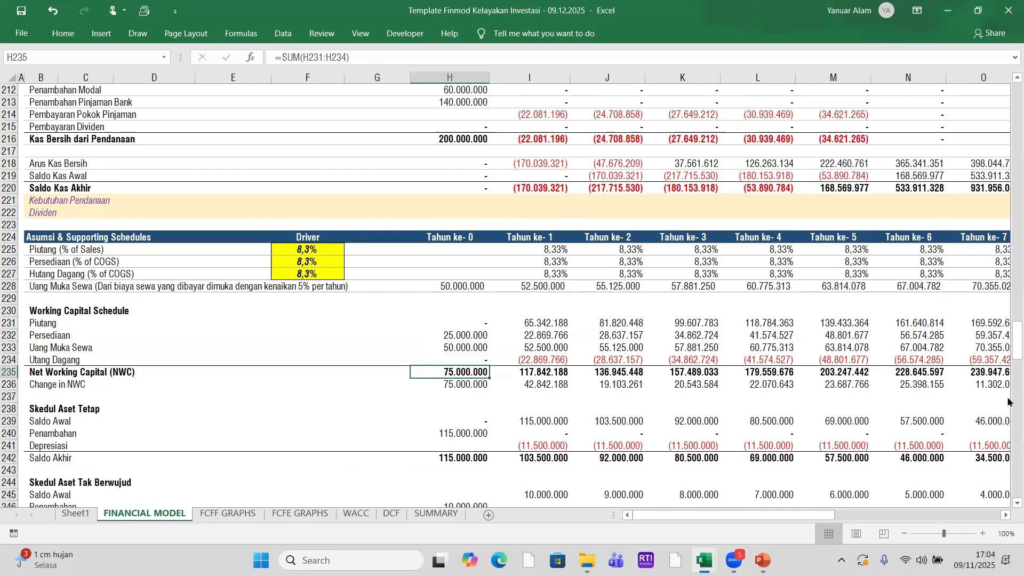
pyautogui.click(471, 386)
# - Highlight the Change in NWC label range B236:G236 with a light blue fill
pyautogui.moveTo(32, 385); pyautogui.dragTo(381, 385)
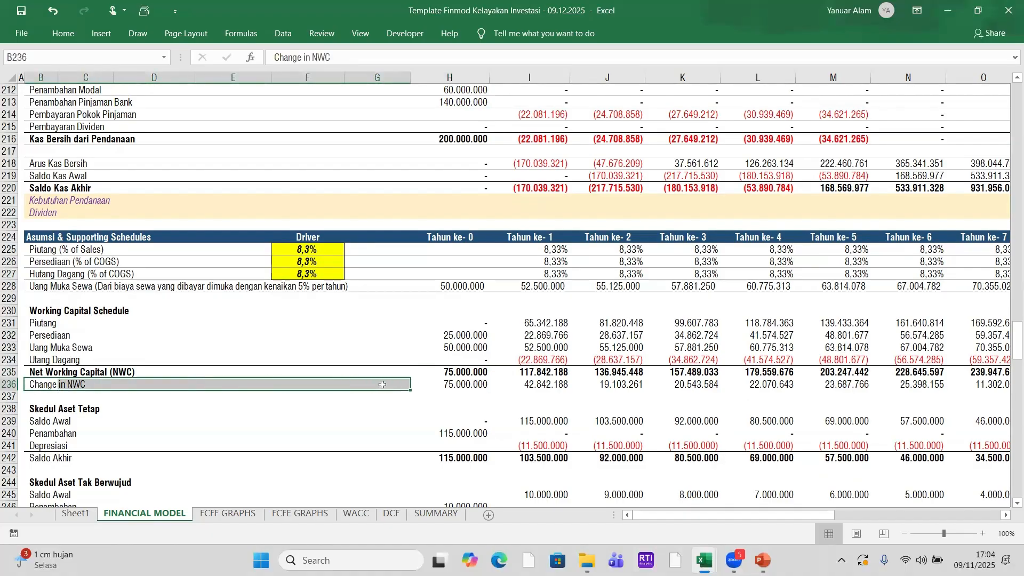
pyautogui.click(72, 36)
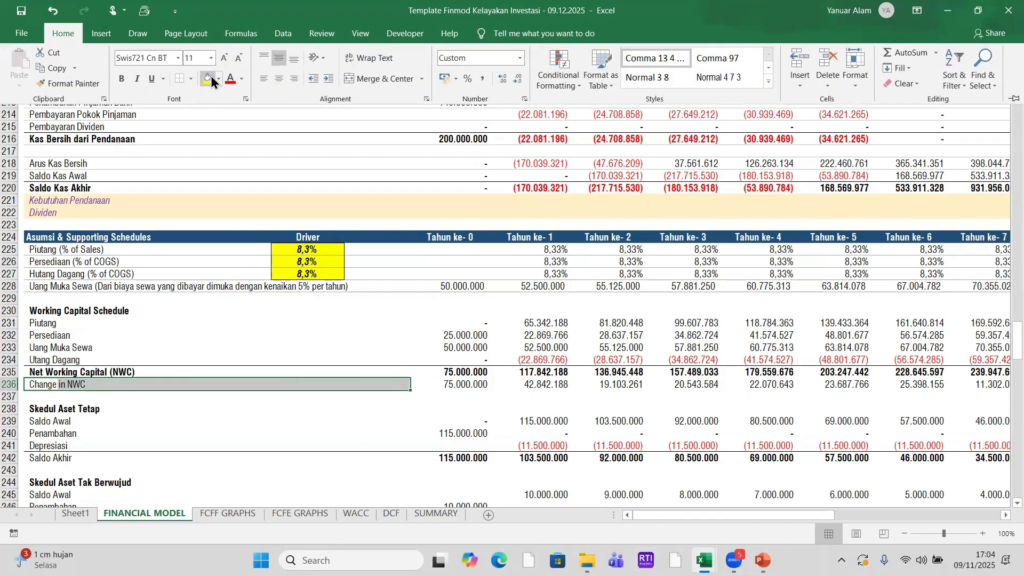
pyautogui.click(210, 79)
pyautogui.click(219, 80)
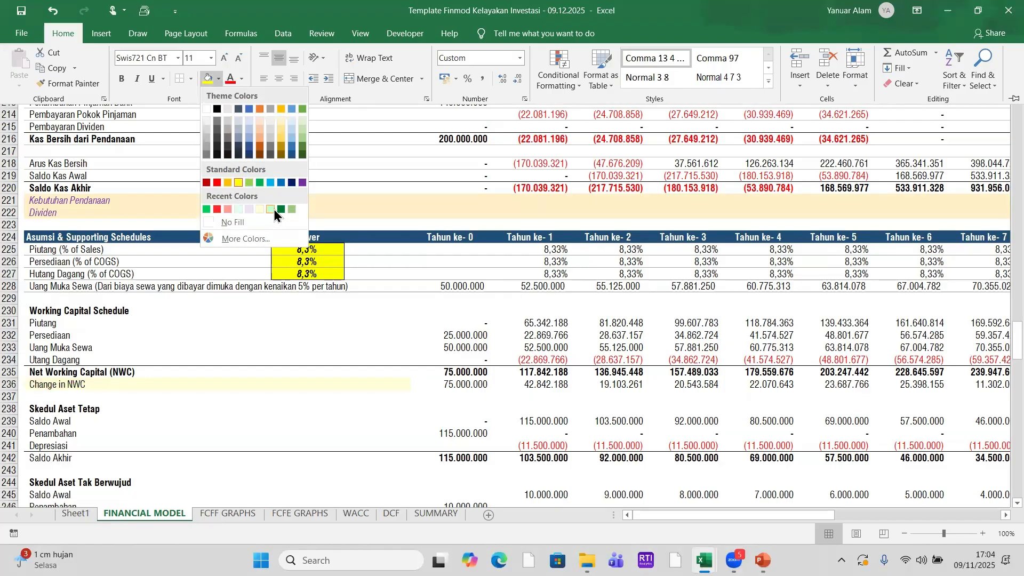
pyautogui.click(291, 132)
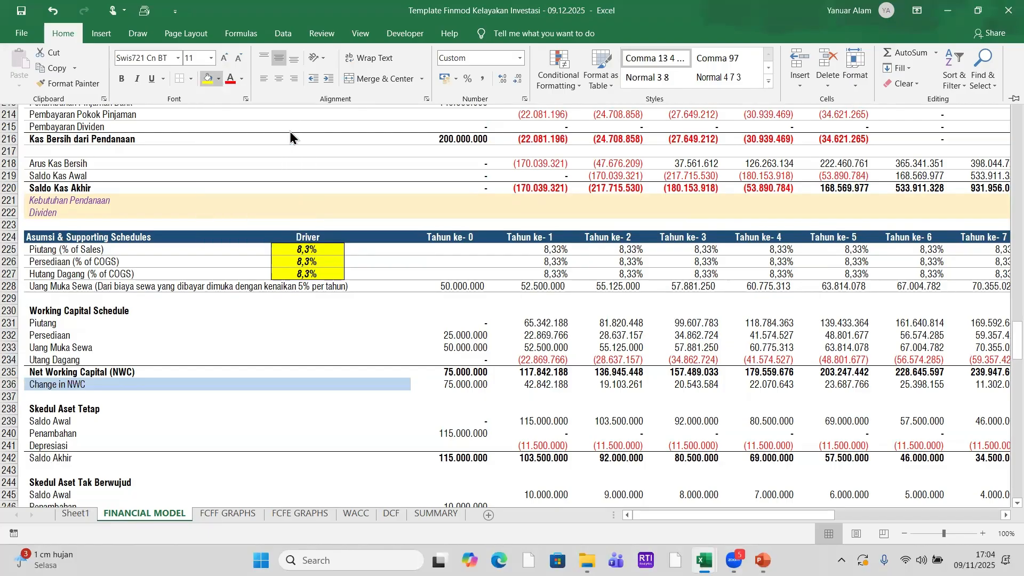
pyautogui.click(186, 417)
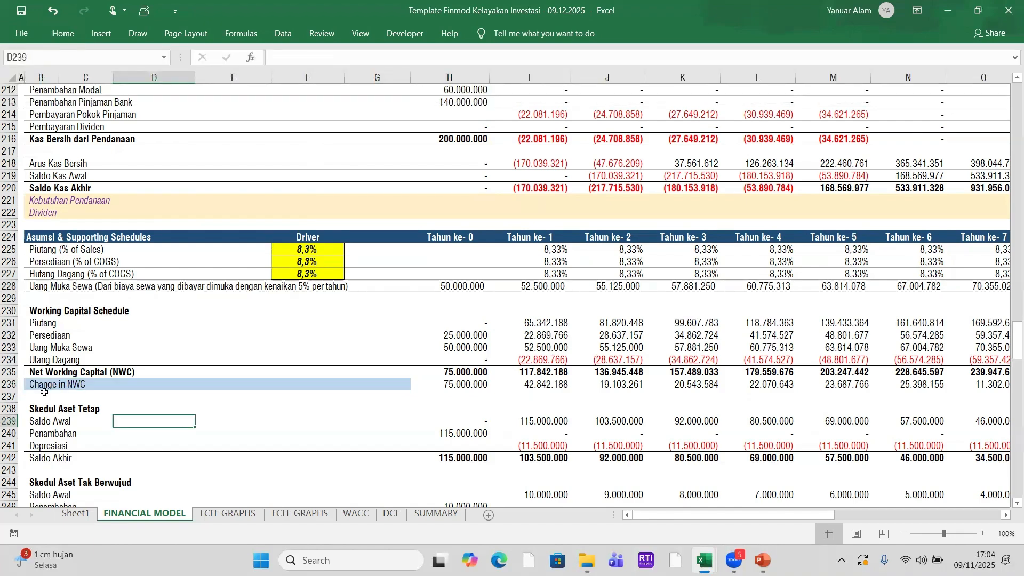
# - Trace the Change in NWC formulas for Tahun ke-0 and Tahun ke-1 in H236 and I236 to the Net Working Capital row
pyautogui.click(448, 382)
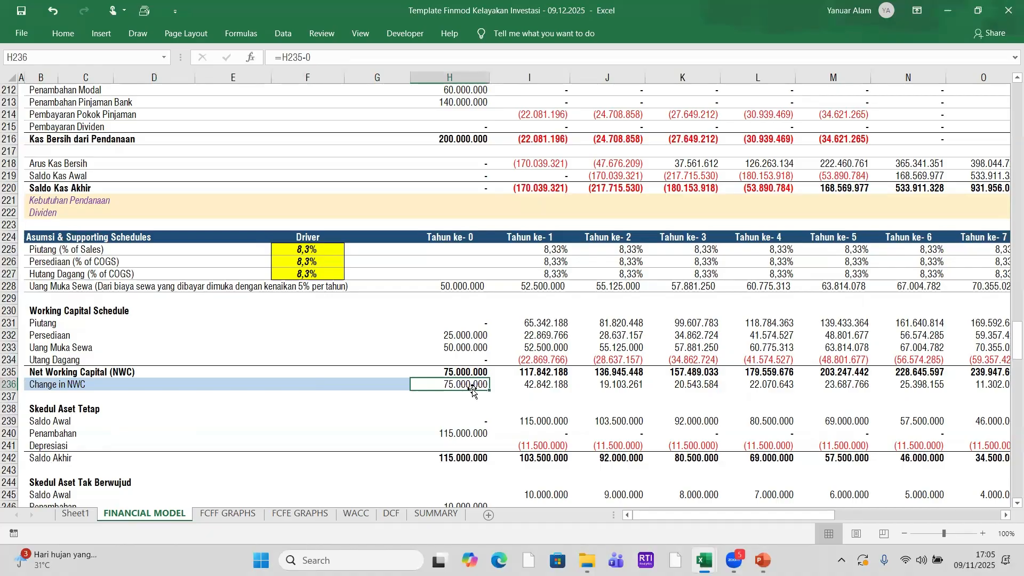
pyautogui.click(400, 370)
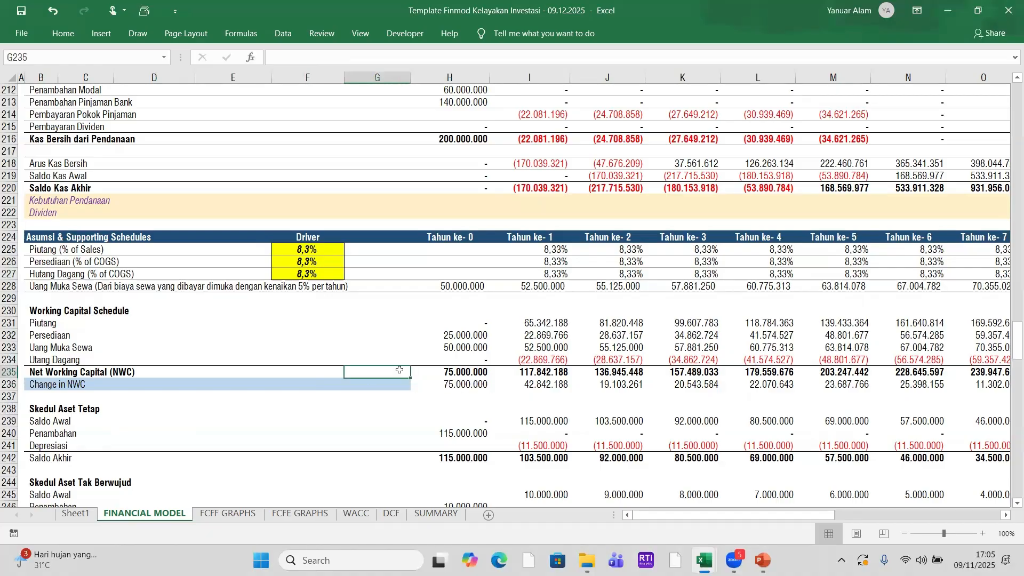
pyautogui.click(456, 385)
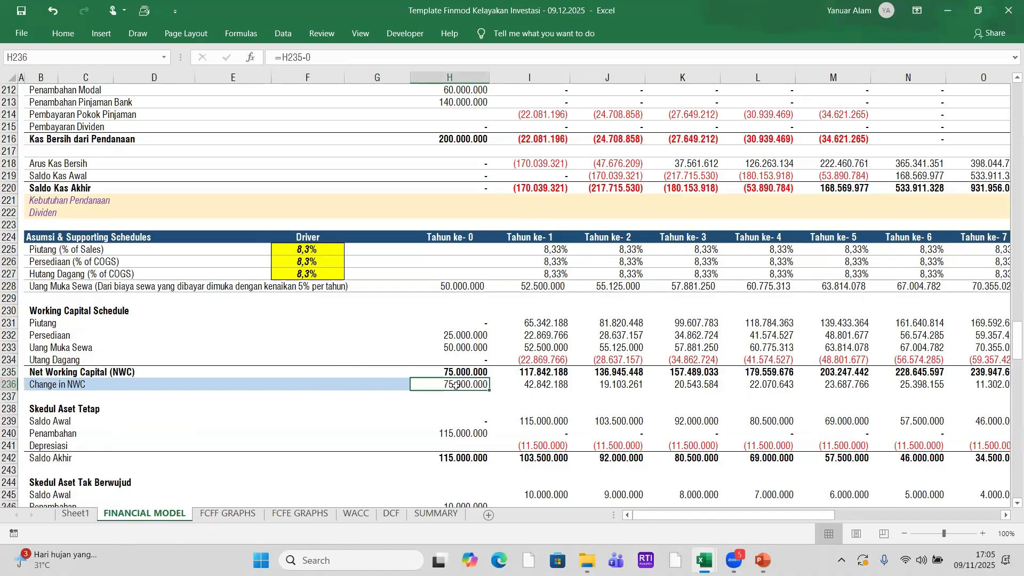
pyautogui.click(560, 374)
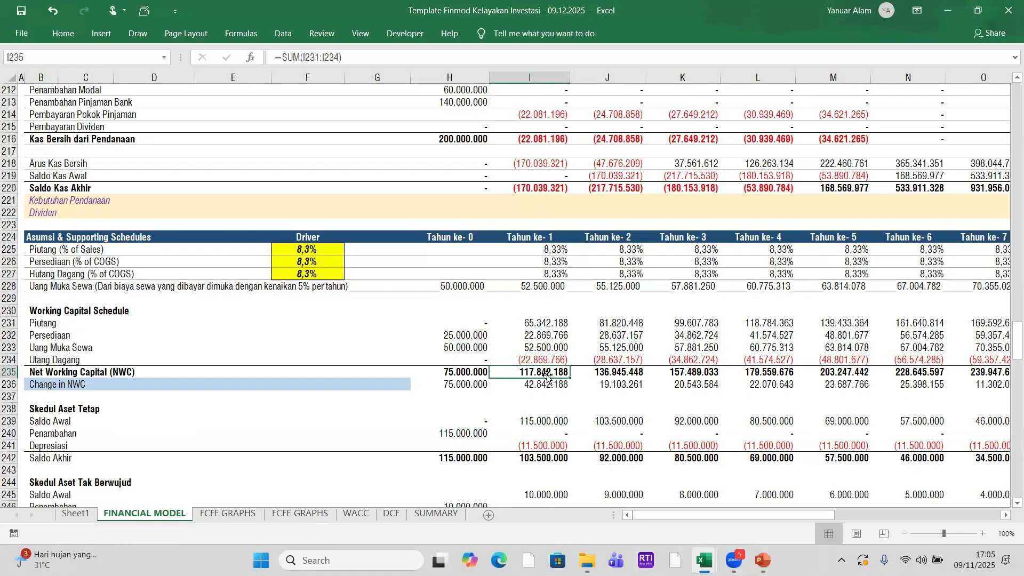
pyautogui.click(454, 372)
pyautogui.click(524, 383)
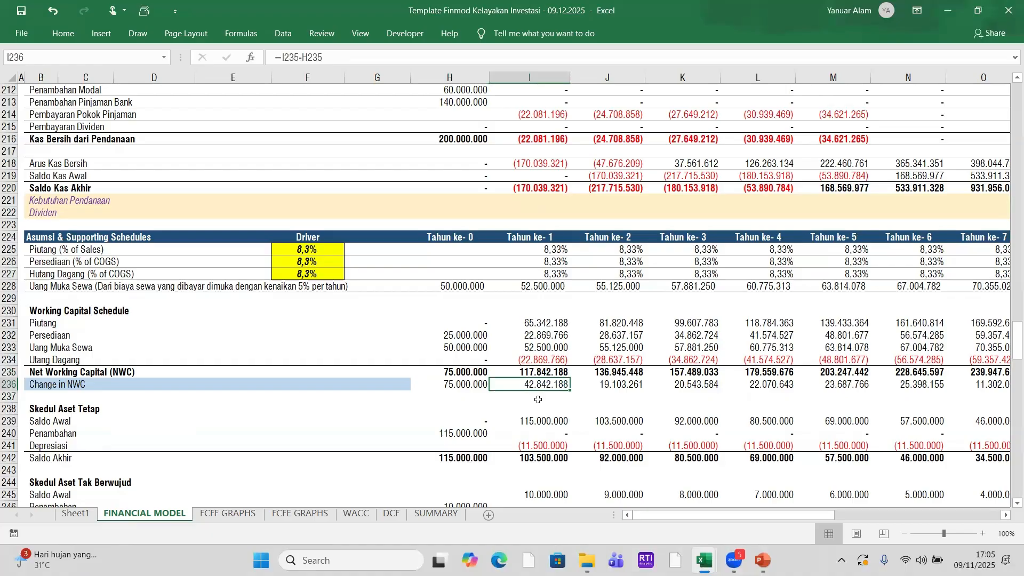
# - Compare Net Working Capital in J235 and I235, and inspect the Tahun ke-2 Change in NWC formula in J236
pyautogui.click(618, 374)
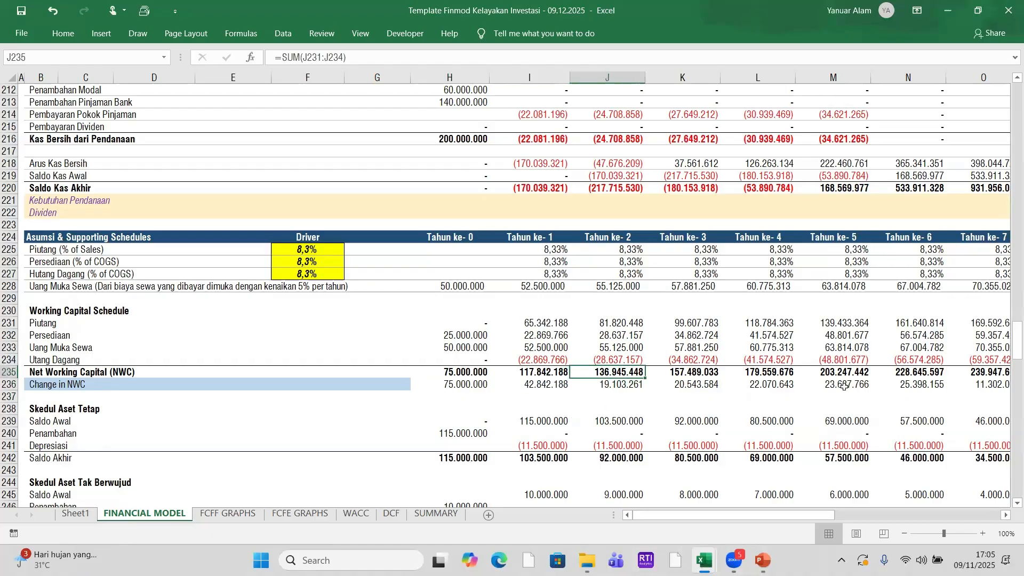
pyautogui.click(542, 370)
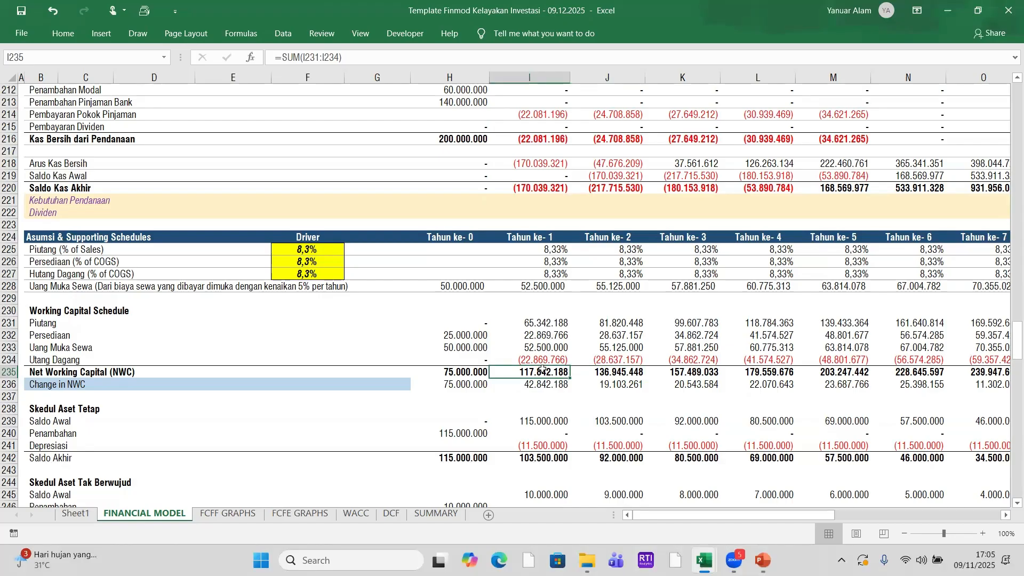
pyautogui.click(434, 374)
pyautogui.click(637, 386)
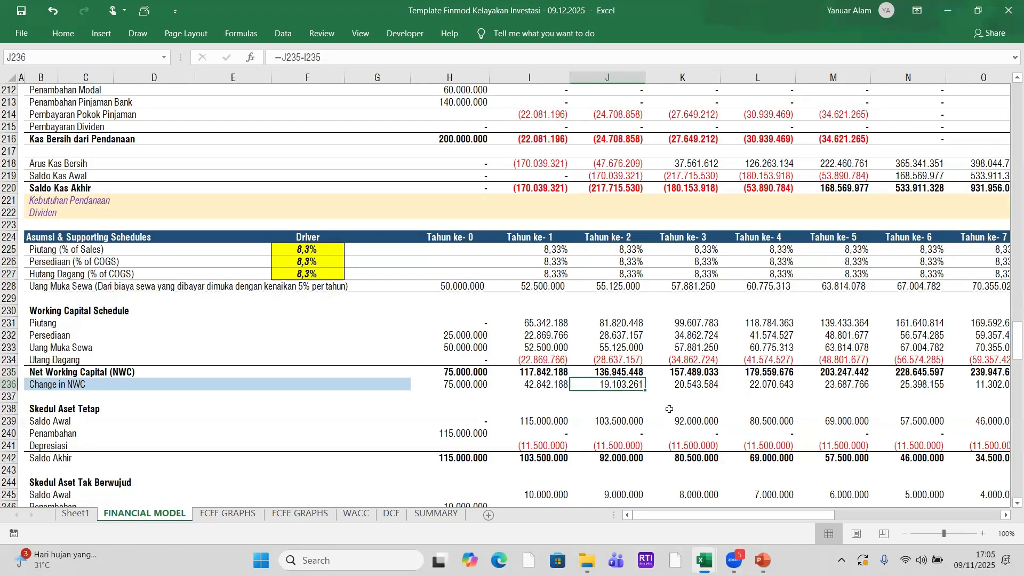
# - Inspect Tahun ke-0 Saldo Awal and Penambahan of Skedul Aset Tetap in H239:H240, and look up the fixed asset depreciation assumptions
pyautogui.scroll(-5, 685, 426)
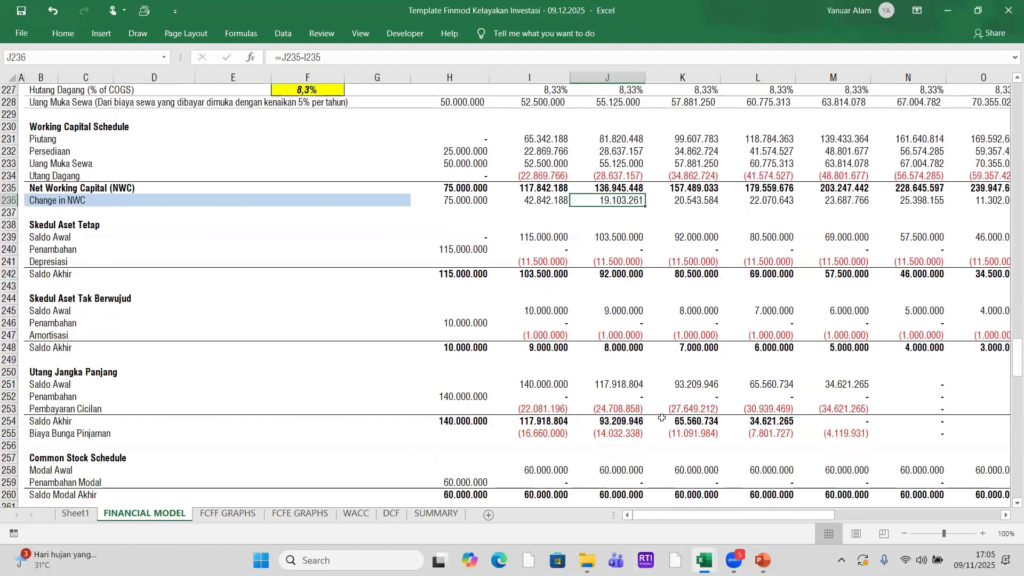
pyautogui.click(472, 238)
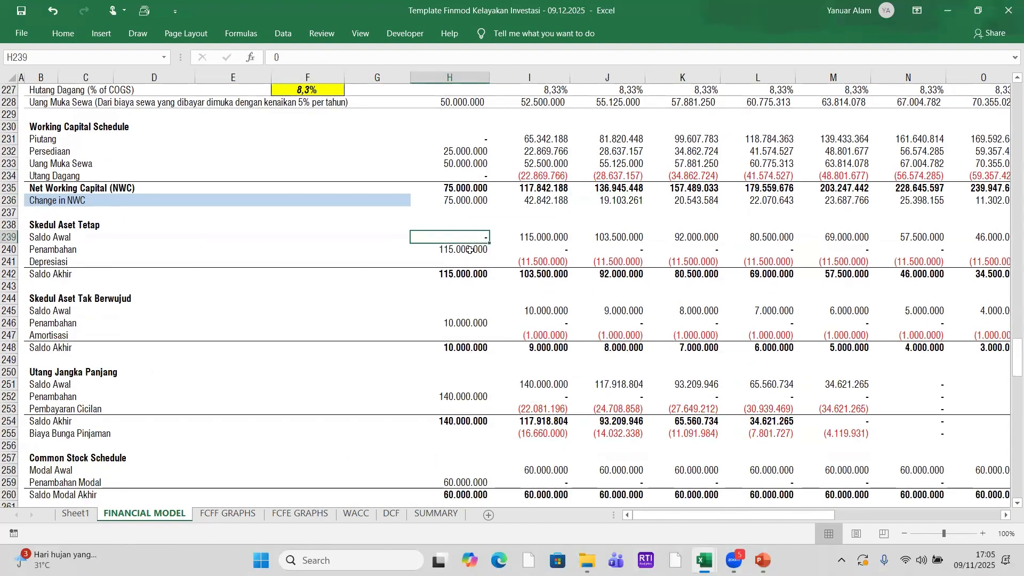
pyautogui.click(469, 250)
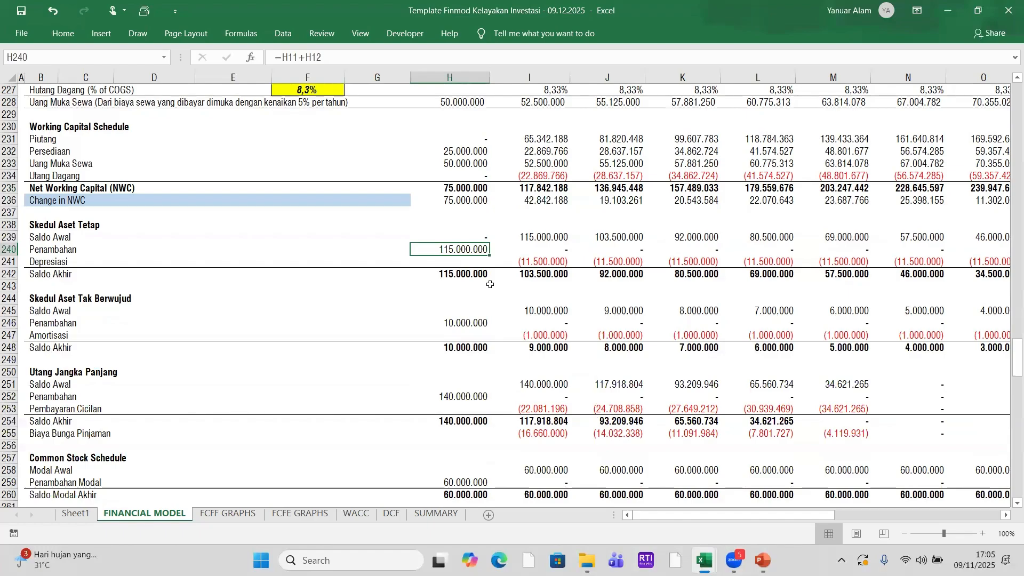
pyautogui.scroll(20, 491, 285)
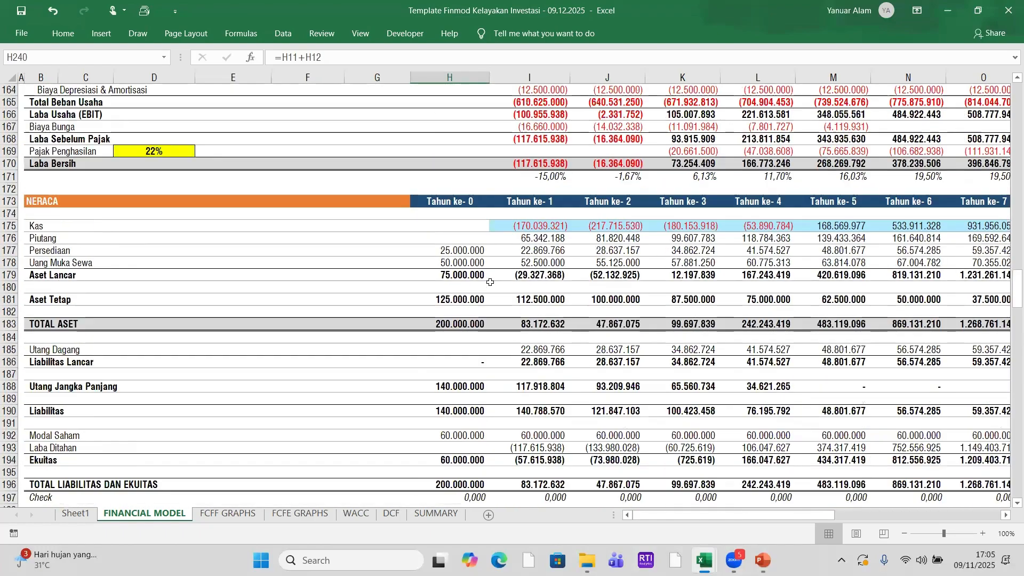
pyautogui.scroll(15, 490, 282)
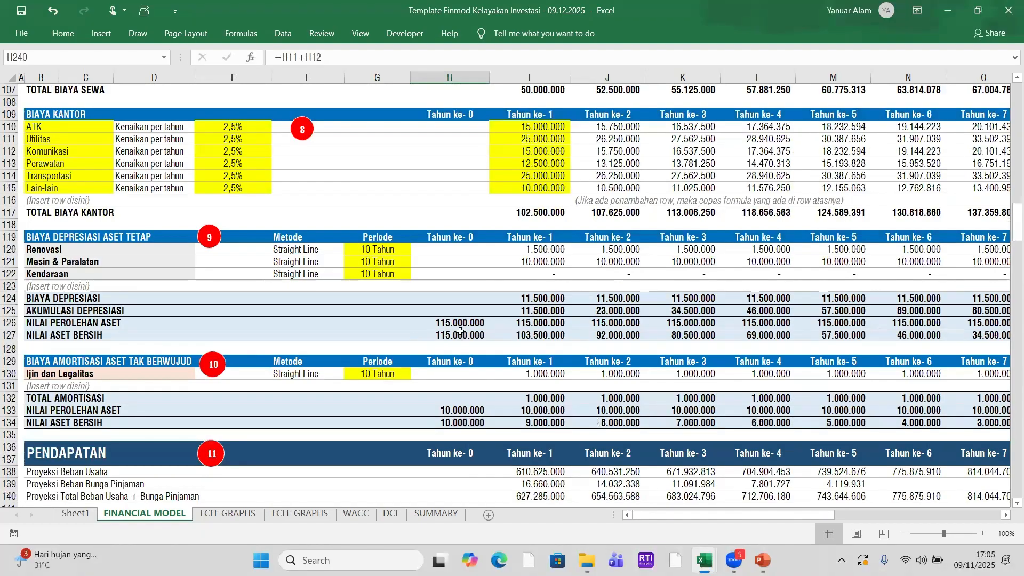
pyautogui.scroll(-20, 461, 335)
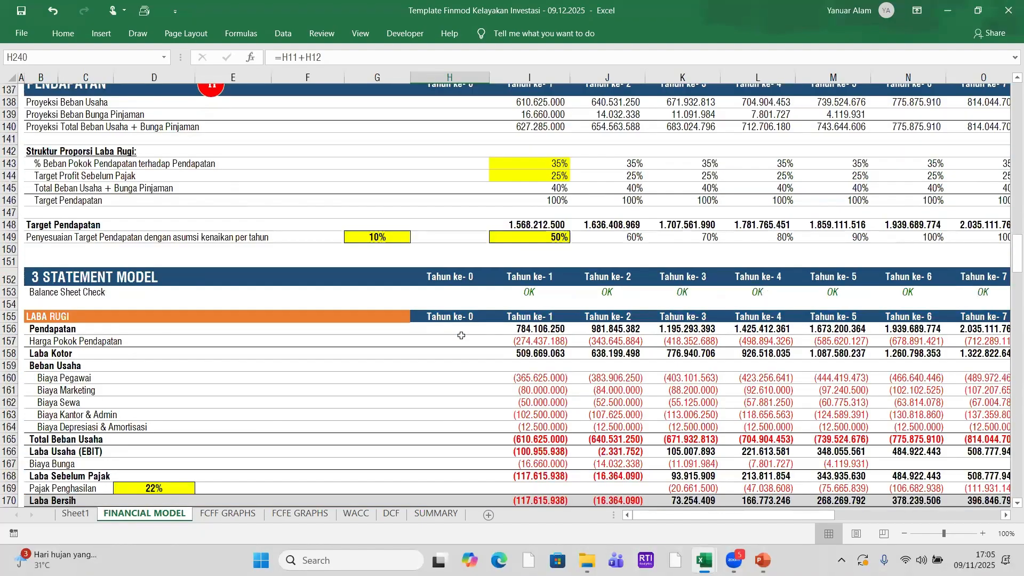
pyautogui.scroll(-10, 461, 335)
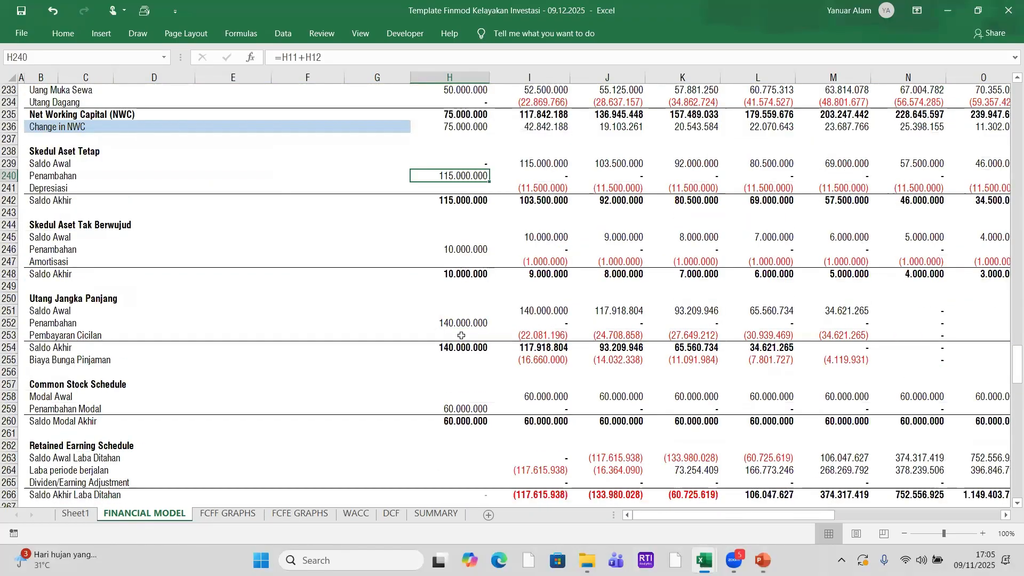
pyautogui.scroll(2, 462, 335)
pyautogui.scroll(-1, 461, 335)
pyautogui.scroll(-1, 461, 335)
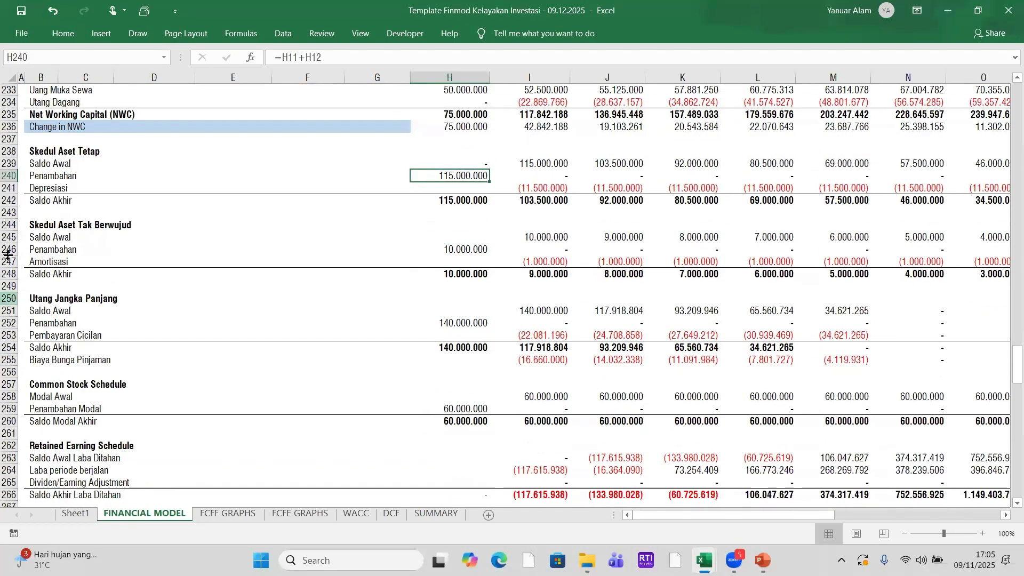
# - Review the row labels of Skedul Aset Tak Berwujud in B245:B246 and of Skedul Aset Tetap in B239:B241
pyautogui.click(44, 226)
pyautogui.click(45, 241)
pyautogui.click(40, 247)
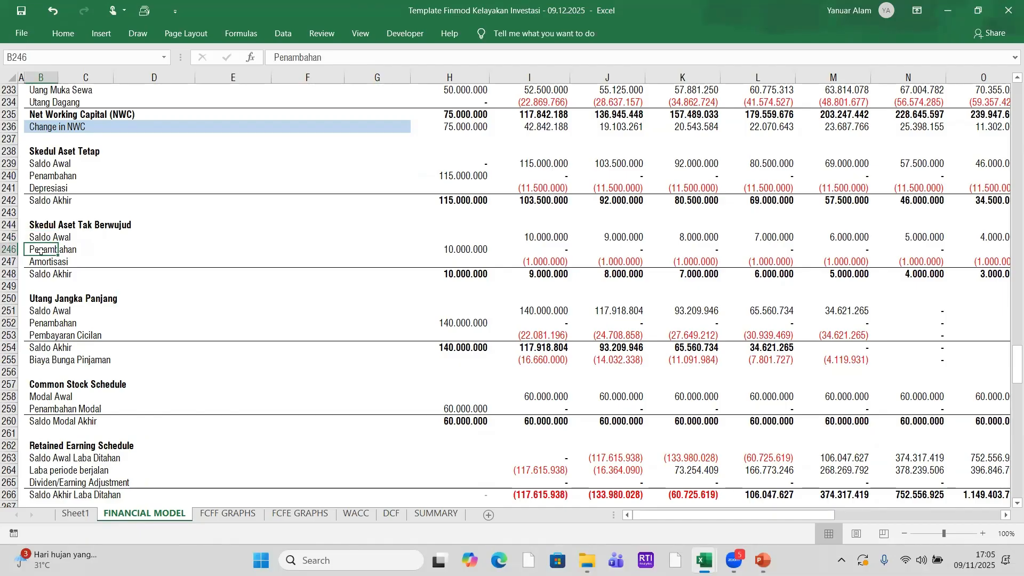
pyautogui.scroll(2, 47, 219)
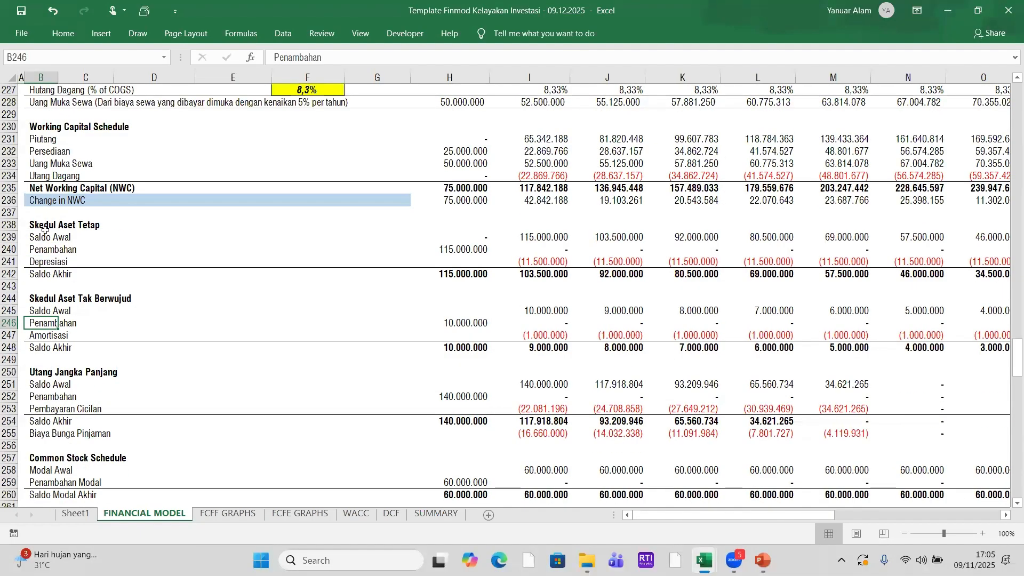
pyautogui.click(33, 239)
pyautogui.click(34, 249)
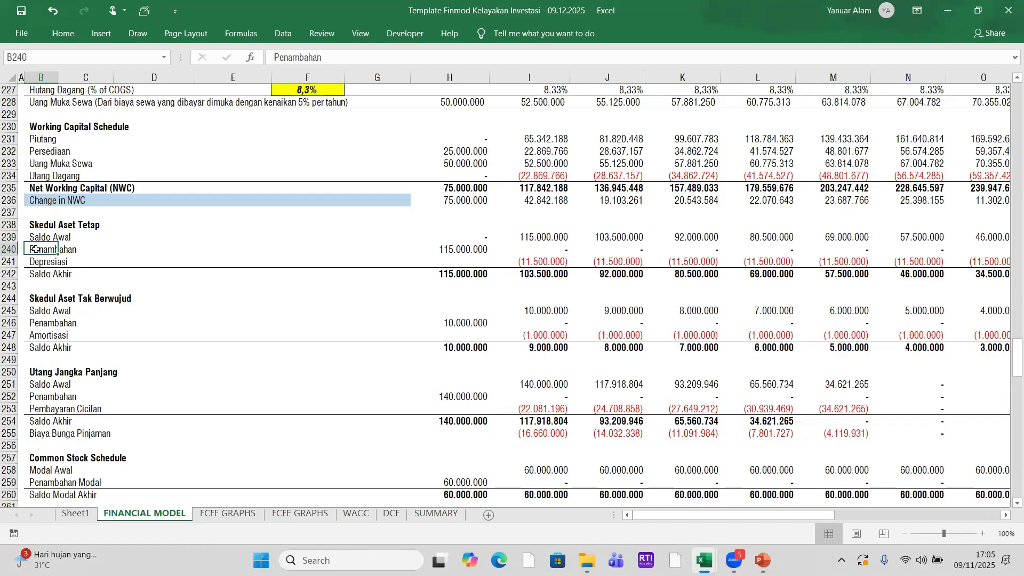
pyautogui.click(36, 261)
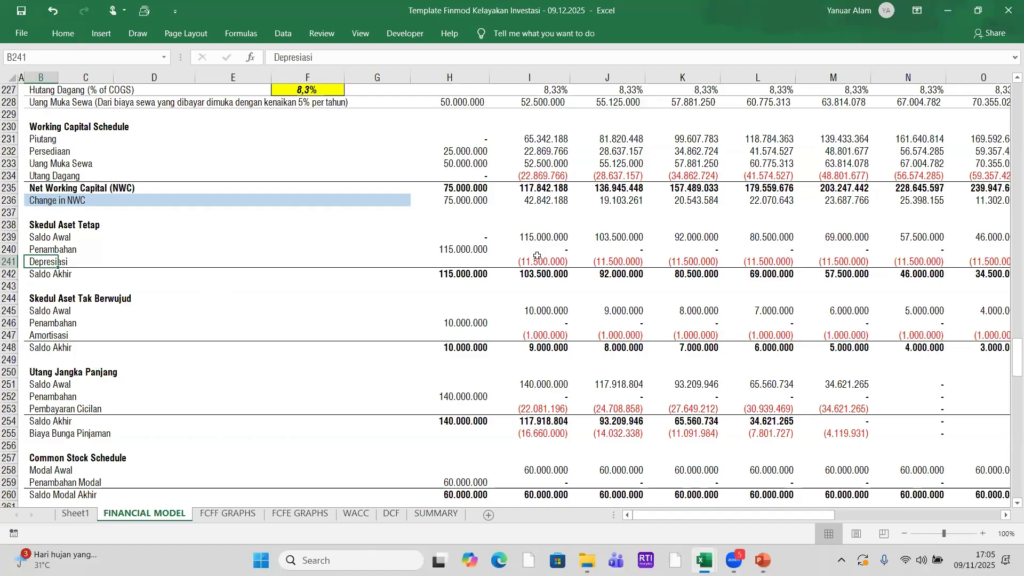
# - Trace the Tahun ke-1 Saldo Akhir of Skedul Aset Tetap in I242 through H242 and the Saldo Awal, Penambahan and Depresiasi formulas in I239:I241
pyautogui.click(539, 272)
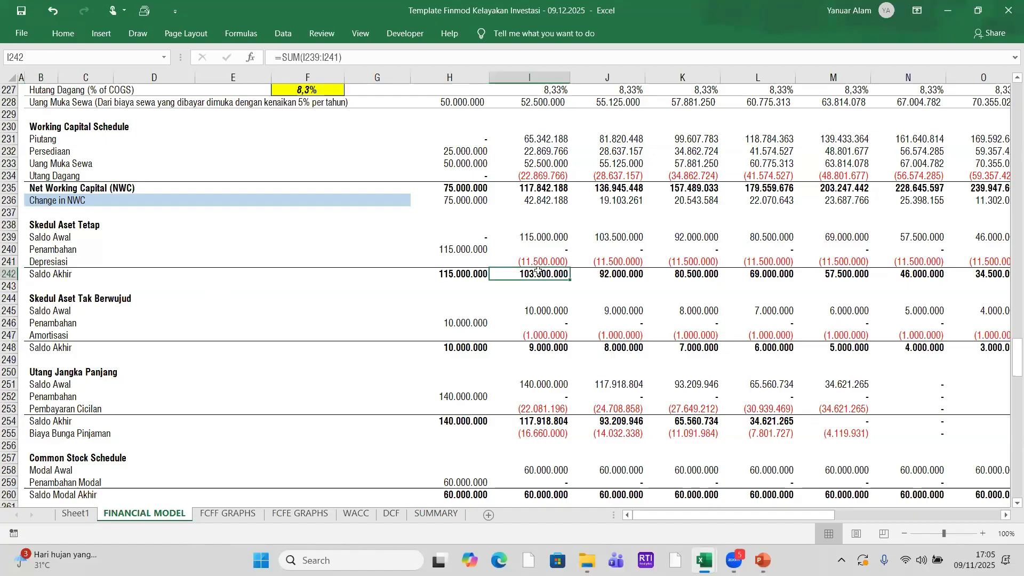
pyautogui.click(470, 277)
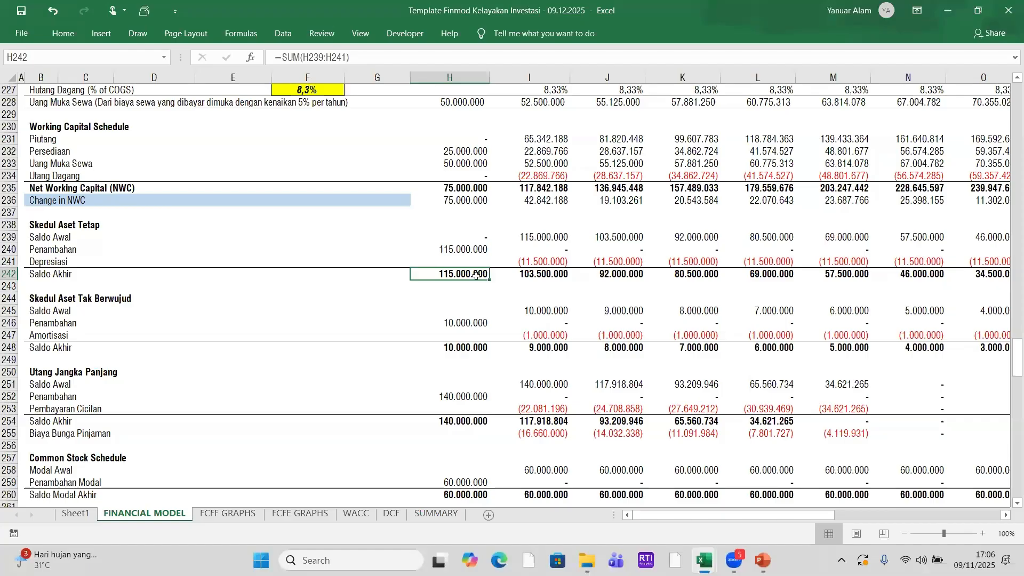
pyautogui.click(550, 237)
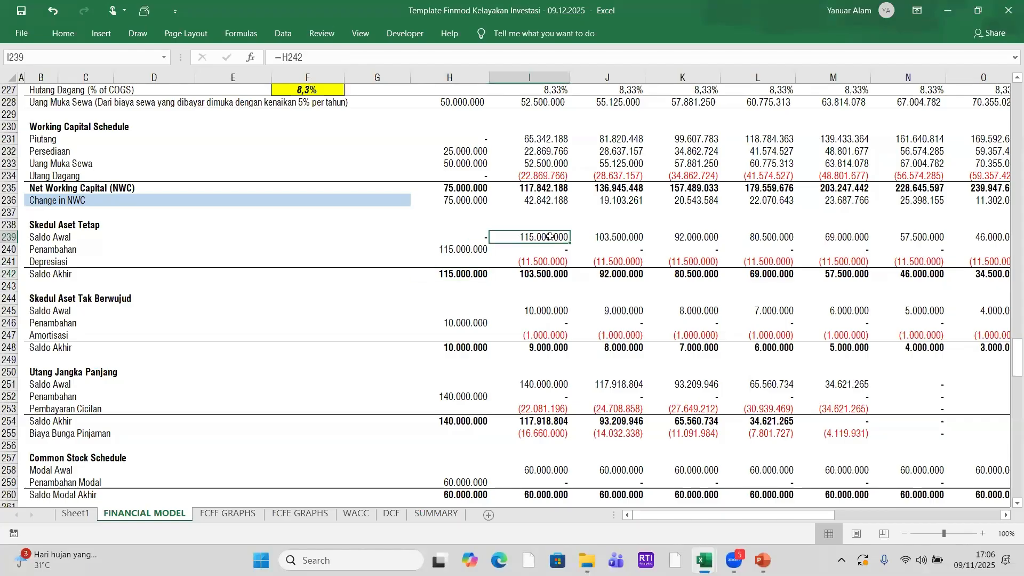
pyautogui.click(547, 251)
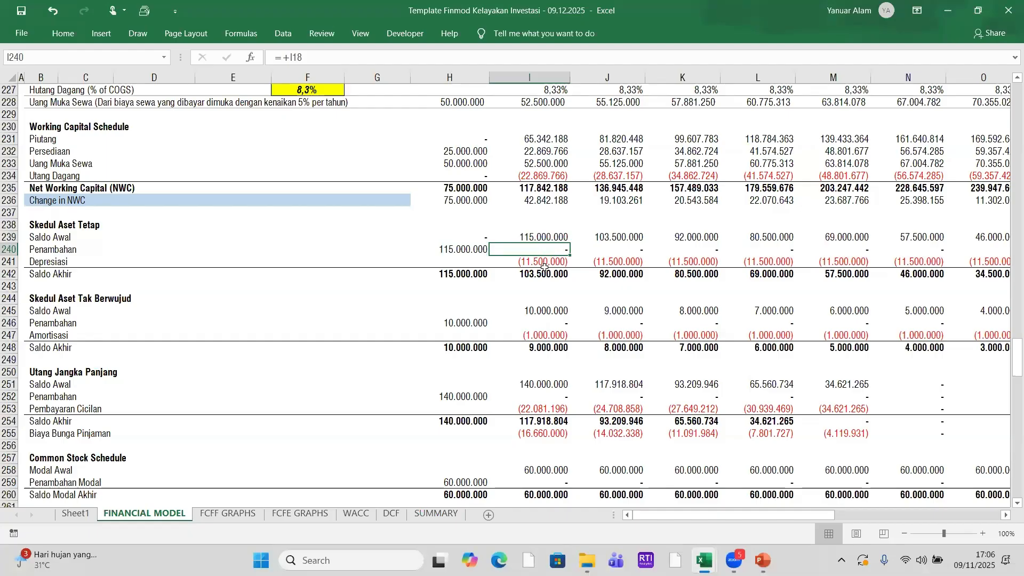
pyautogui.click(548, 261)
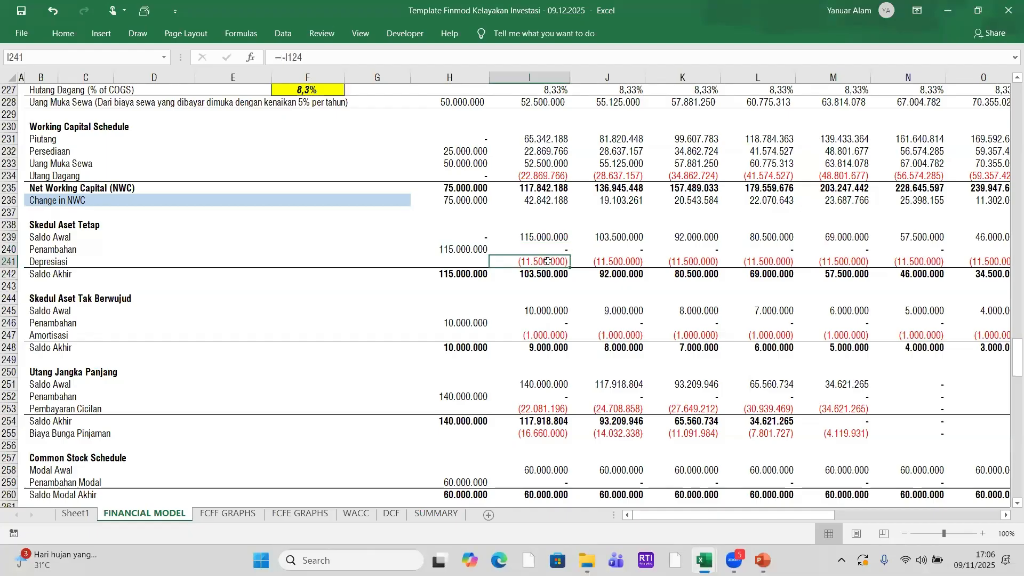
# - Check the Arus Kas section and recheck the Tahun ke-1 Saldo Akhir and Penambahan formulas of Skedul Aset Tetap in I242 and I240
pyautogui.scroll(9, 548, 261)
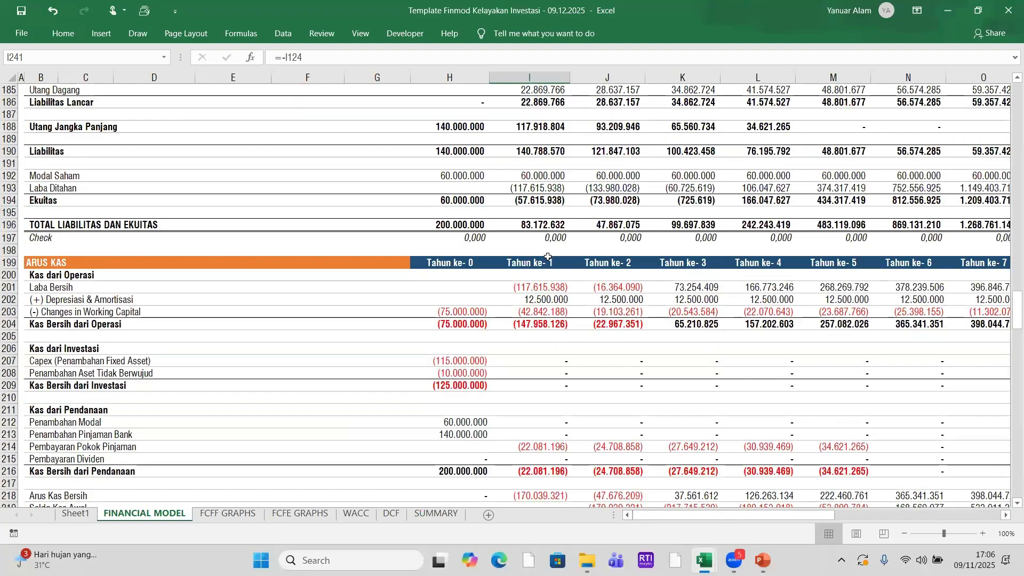
pyautogui.scroll(-10, 547, 257)
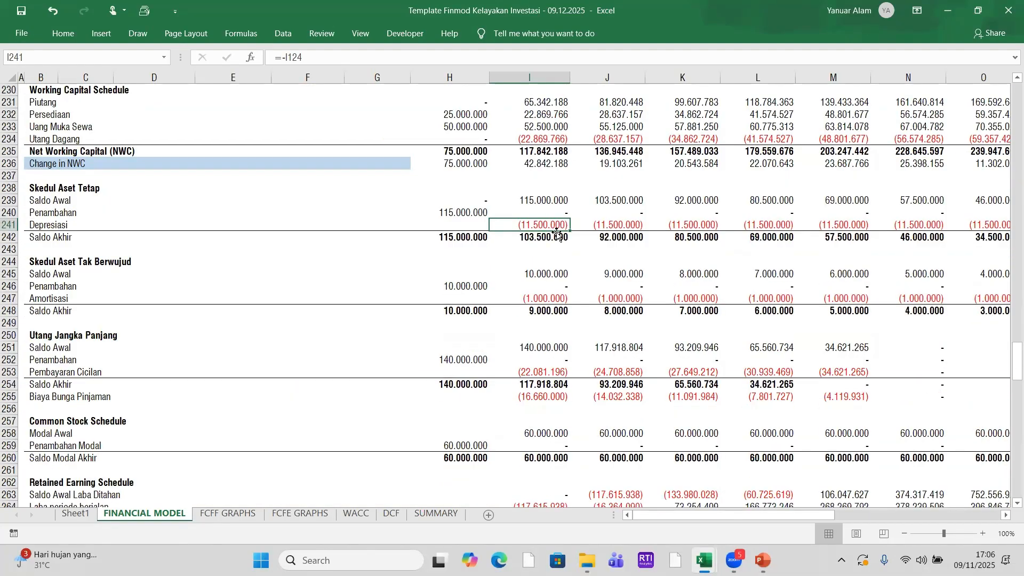
pyautogui.click(556, 235)
pyautogui.click(563, 213)
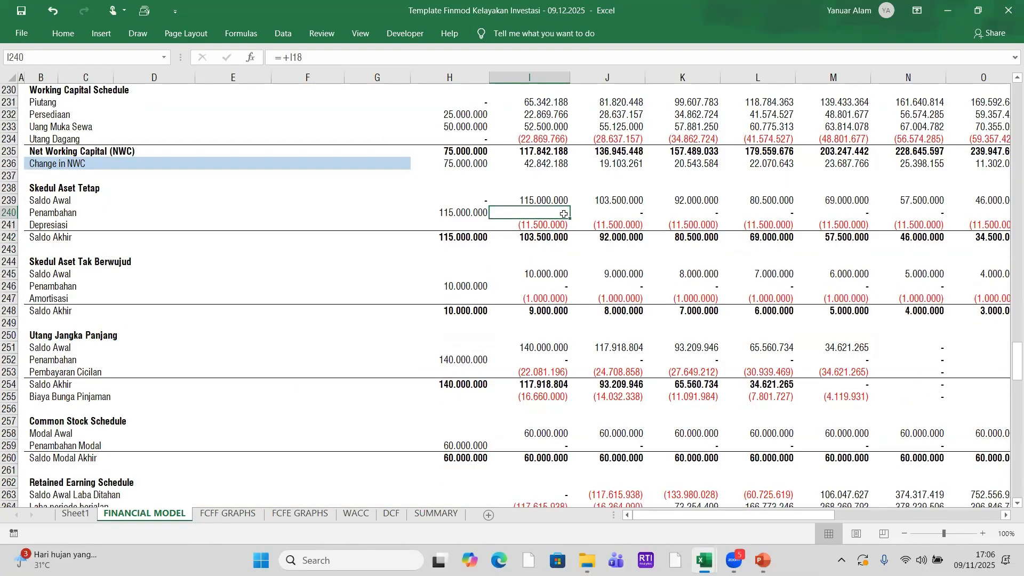
# - Review the Penambahan row of Skedul Aset Tetap in I240:N240 and its source, the yearly INVESTASI input cells
pyautogui.moveTo(563, 214); pyautogui.dragTo(870, 212)
pyautogui.scroll(13, 555, 195)
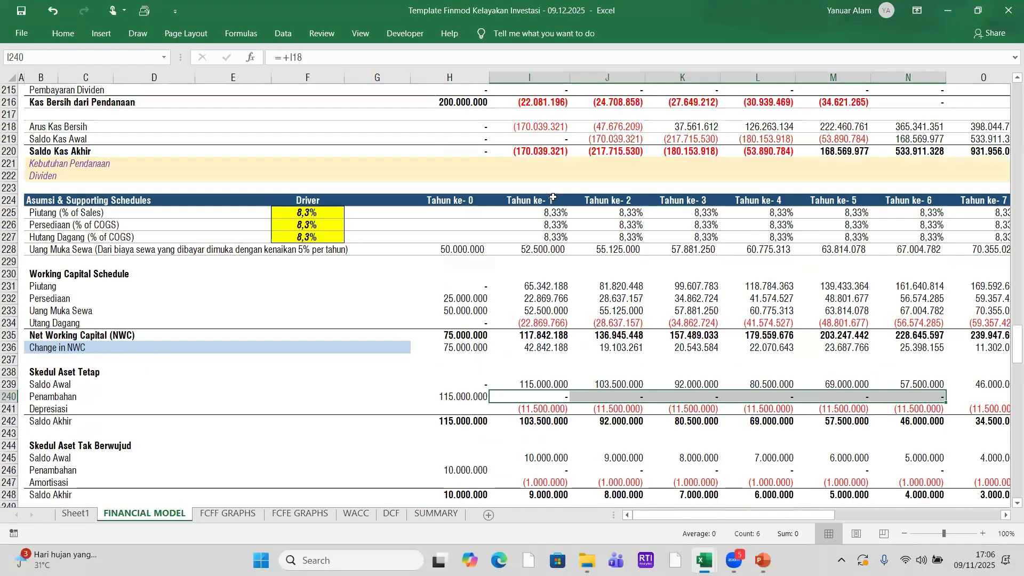
pyautogui.scroll(20, 554, 193)
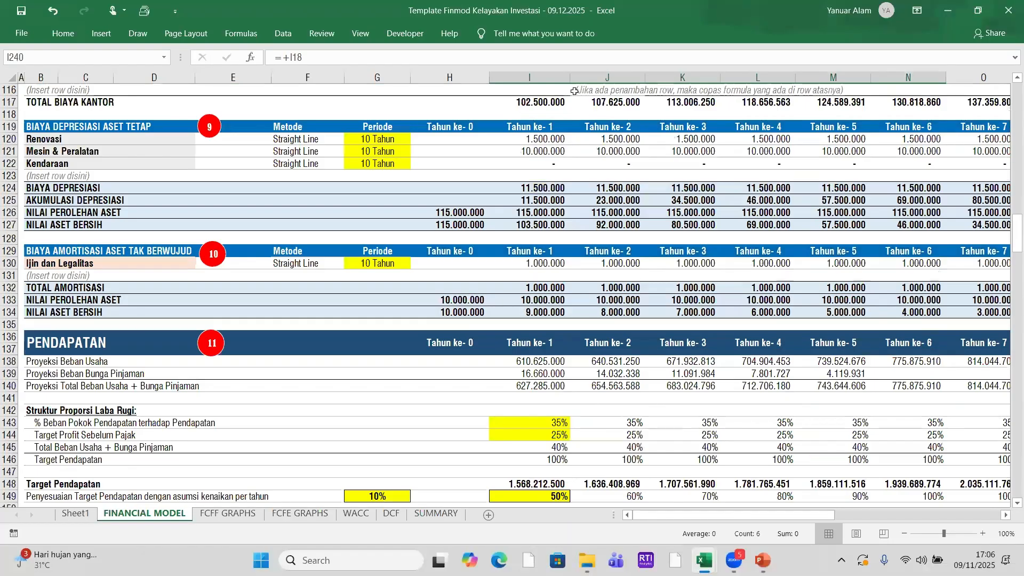
pyautogui.scroll(20, 575, 90)
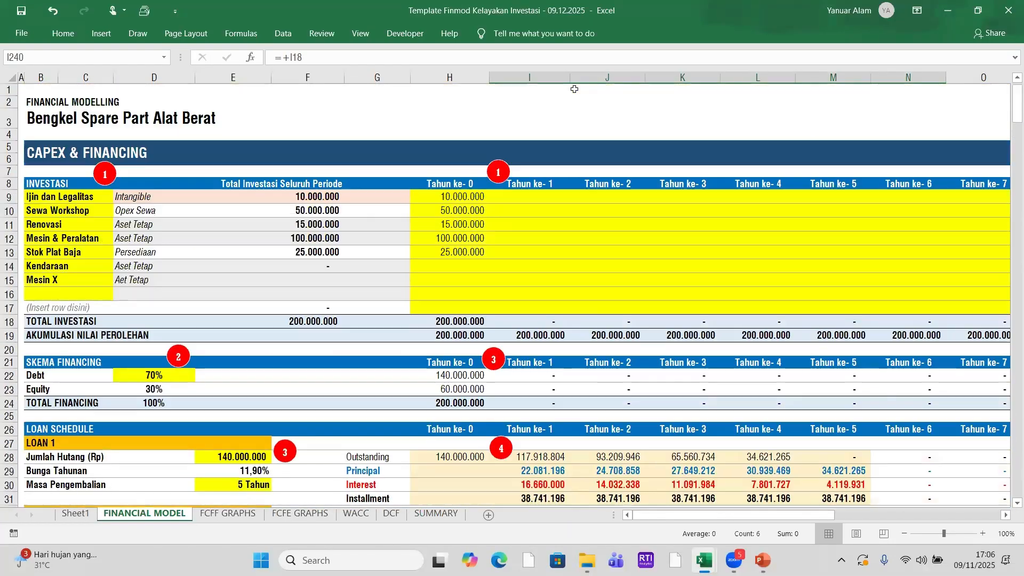
pyautogui.click(573, 213)
pyautogui.click(546, 211)
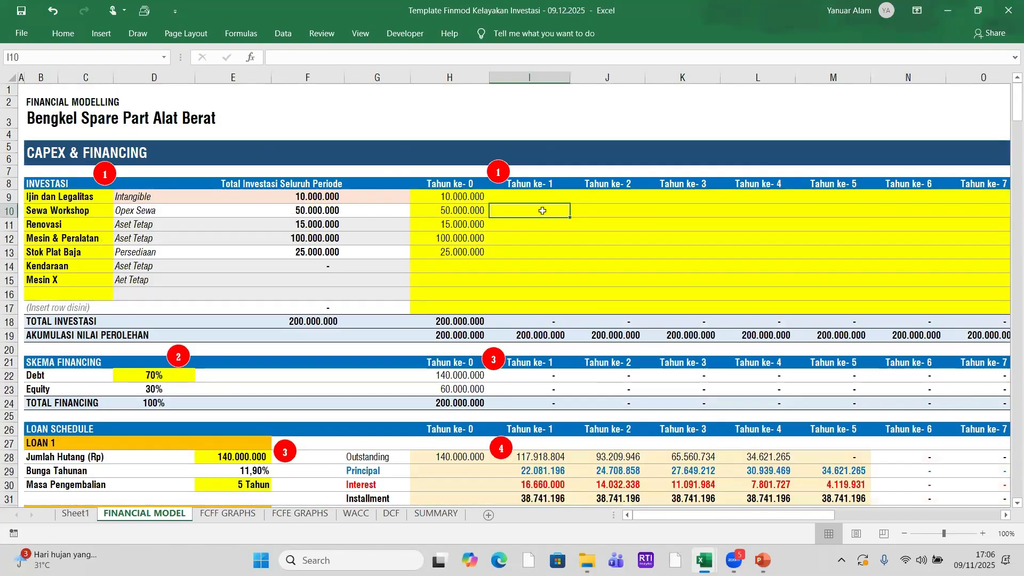
pyautogui.click(781, 224)
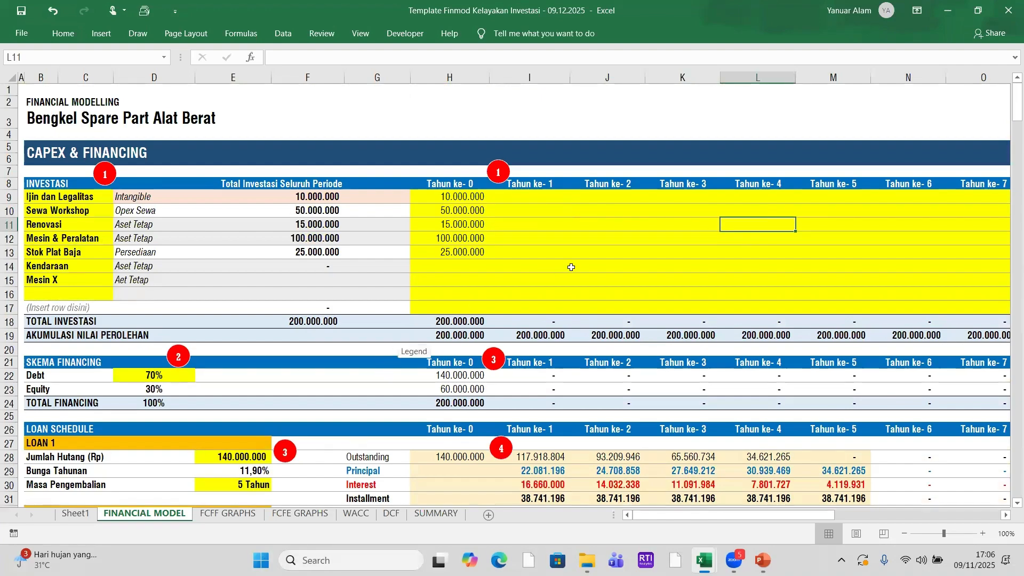
# - Try a Tahun ke-2 Renovasi investment of 800.000.000 in J11 of the INVESTASI table
pyautogui.click(612, 221)
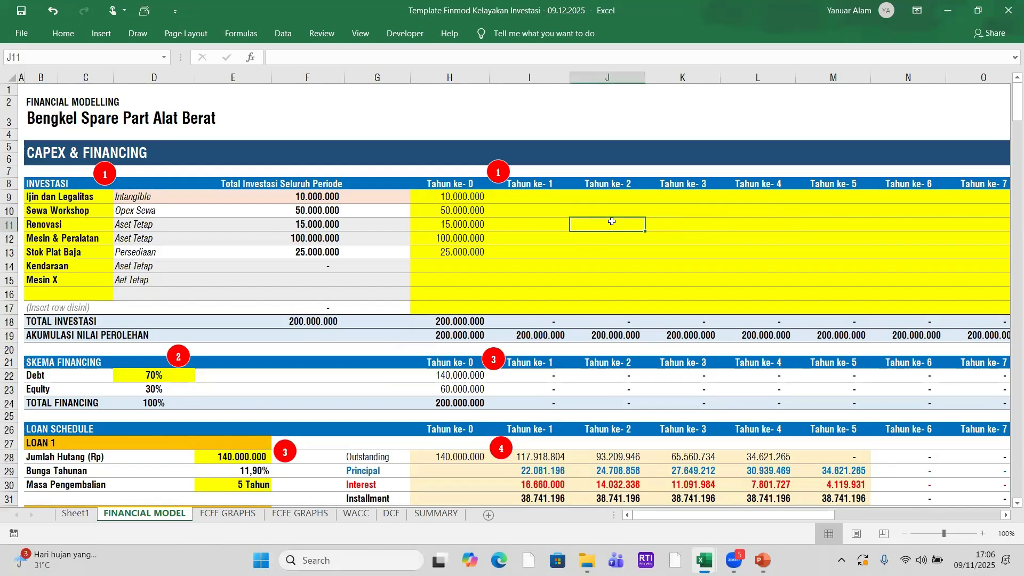
pyautogui.write('800.000.000')
pyautogui.press('Return')
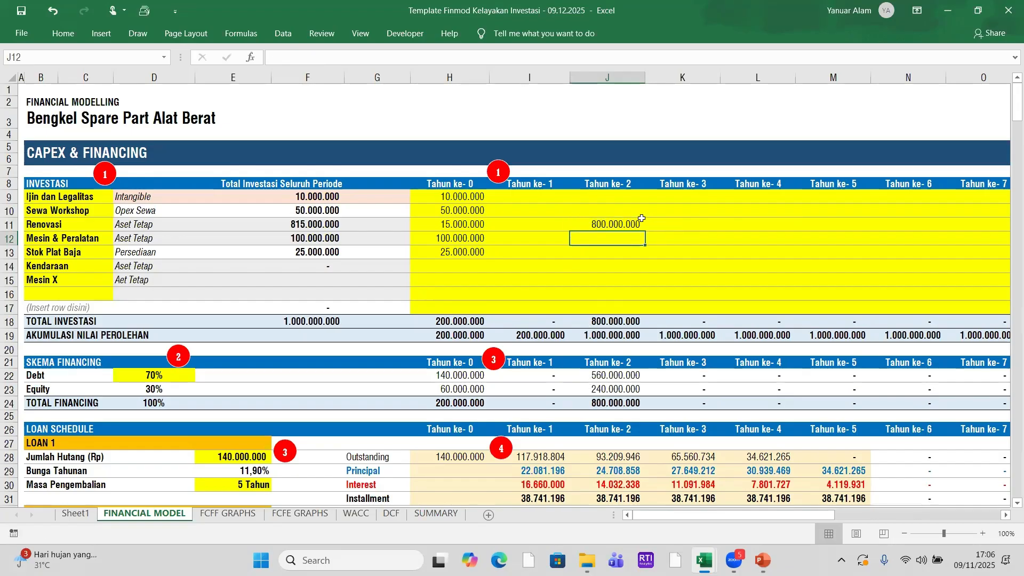
# - Check how the trial investment flows into the Tahun ke-2 Arus Kas and the Penambahan formula of Skedul Aset Tetap in J240
pyautogui.scroll(-15, 629, 279)
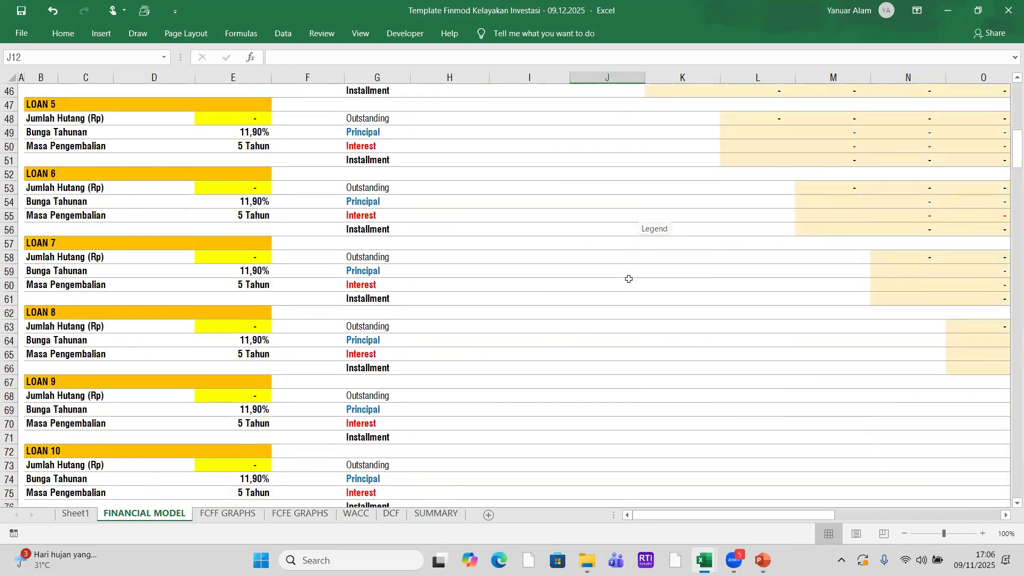
pyautogui.scroll(-20, 629, 279)
pyautogui.scroll(-16, 628, 277)
pyautogui.scroll(4, 629, 273)
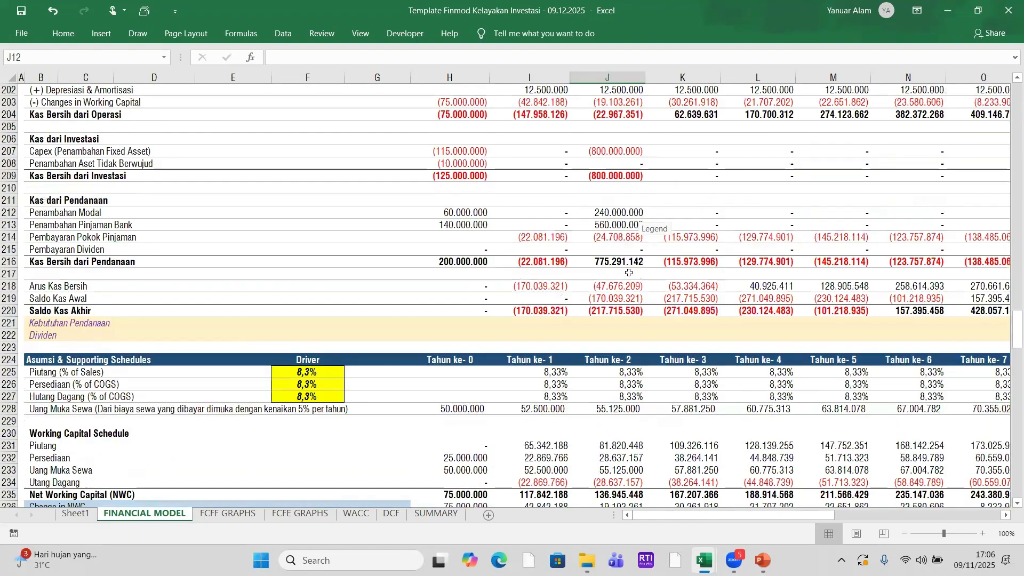
pyautogui.scroll(2, 629, 267)
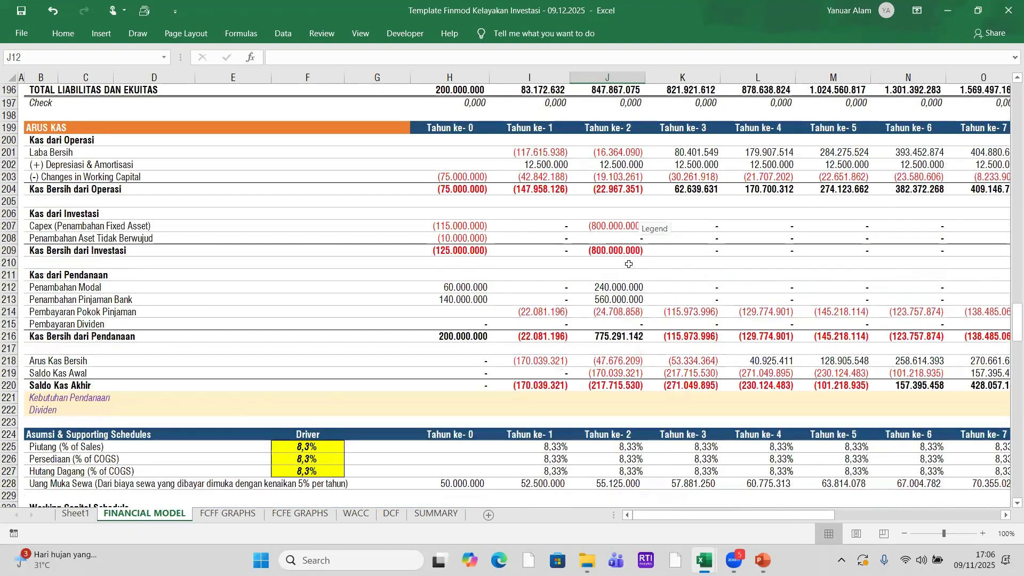
pyautogui.scroll(-6, 629, 263)
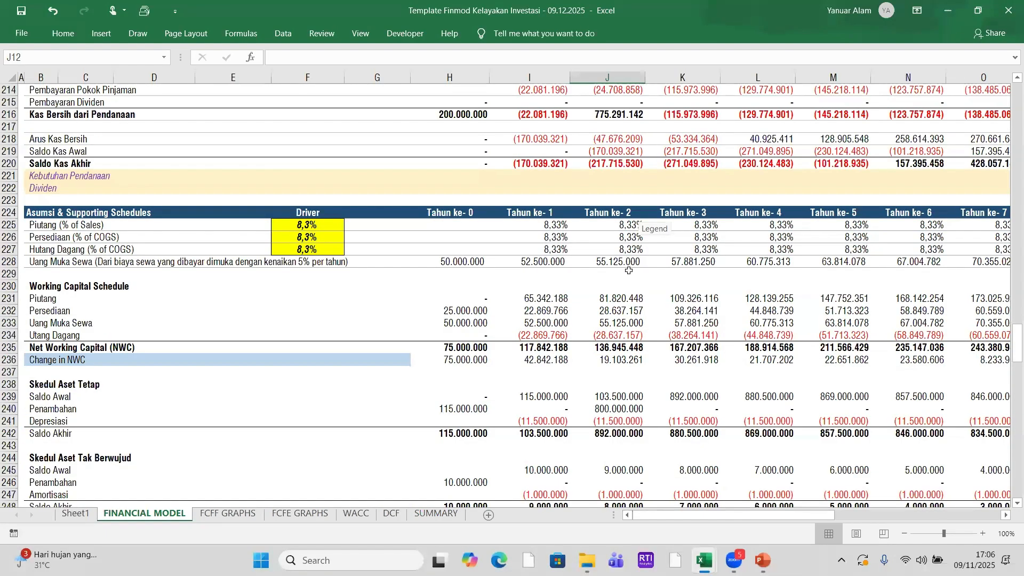
pyautogui.scroll(-2, 621, 325)
pyautogui.click(617, 337)
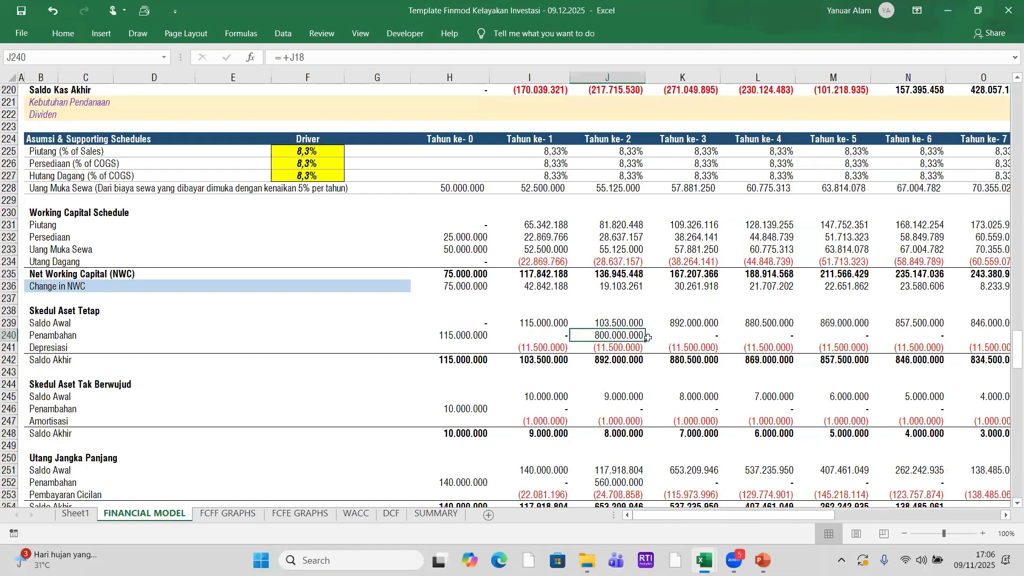
# - Examine the trial investment's effect on Laba Rugi, Neraca and Arus Kas against the supporting schedules
pyautogui.scroll(13, 614, 352)
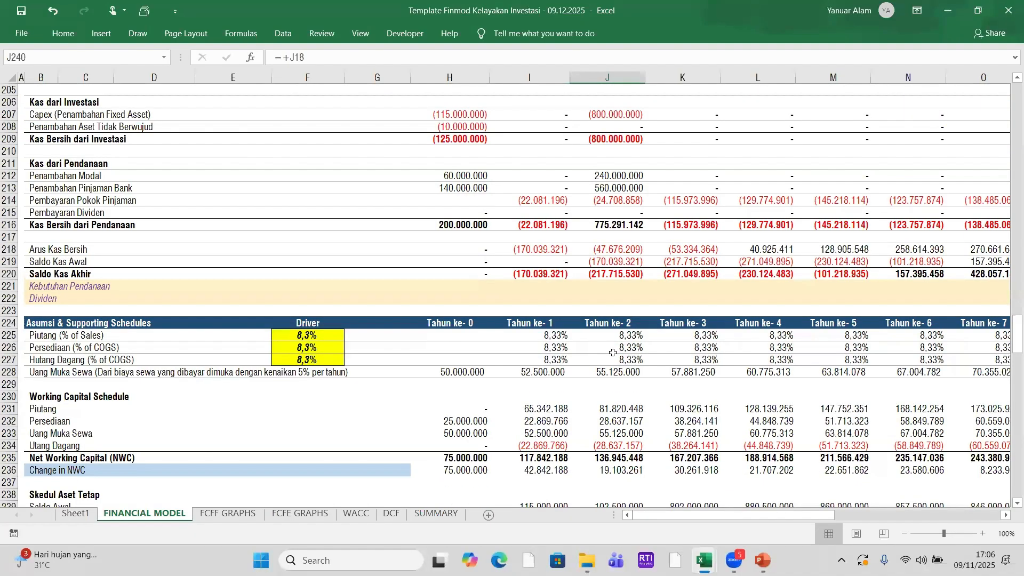
pyautogui.scroll(6, 614, 336)
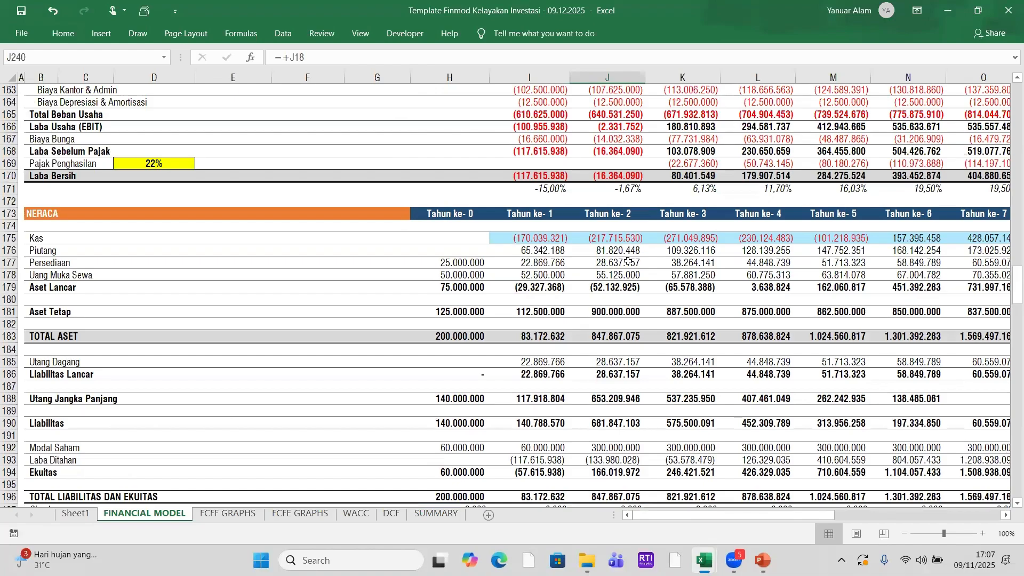
pyautogui.scroll(6, 628, 260)
pyautogui.scroll(-6, 629, 260)
pyautogui.scroll(-12, 628, 261)
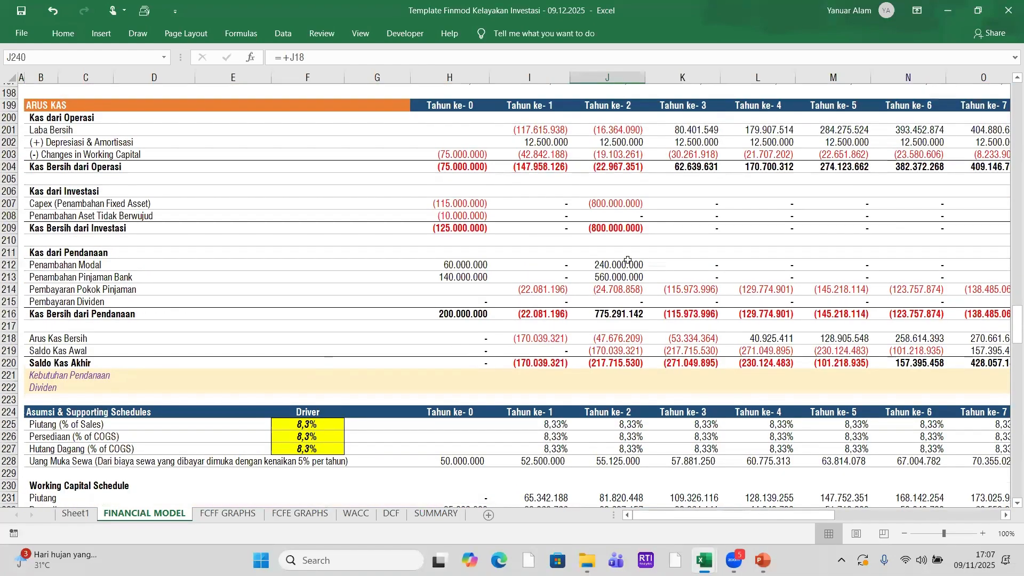
pyautogui.scroll(7, 629, 260)
pyautogui.scroll(5, 628, 261)
pyautogui.scroll(-18, 628, 260)
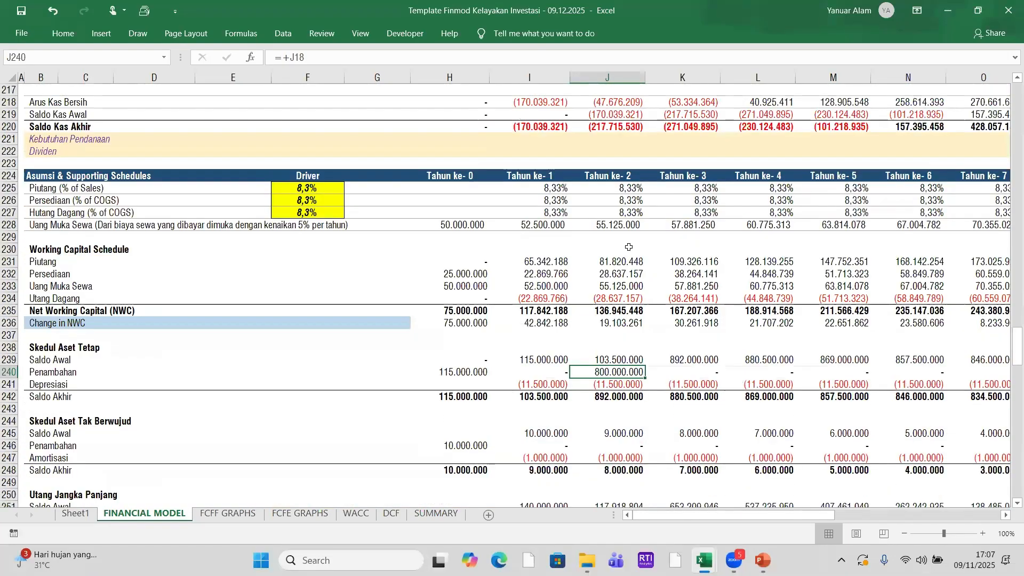
# - Undo the trial Renovasi investment and recheck the Tahun ke-2 Saldo Awal formula of Skedul Aset Tetap in J239
pyautogui.scroll(11, 629, 256)
pyautogui.click(51, 15)
pyautogui.scroll(-13, 538, 372)
pyautogui.scroll(-20, 539, 371)
pyautogui.scroll(-16, 541, 371)
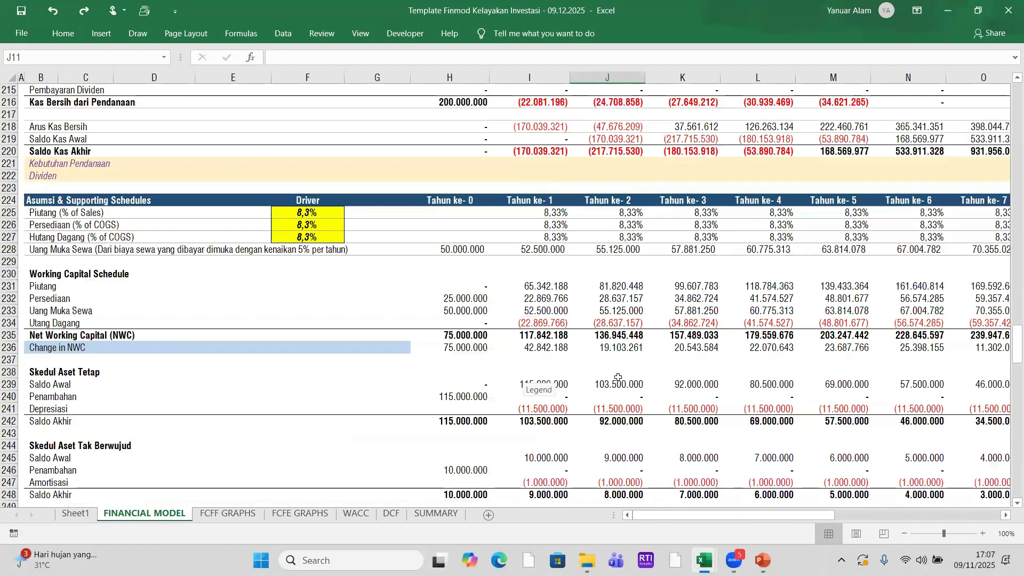
pyautogui.click(628, 384)
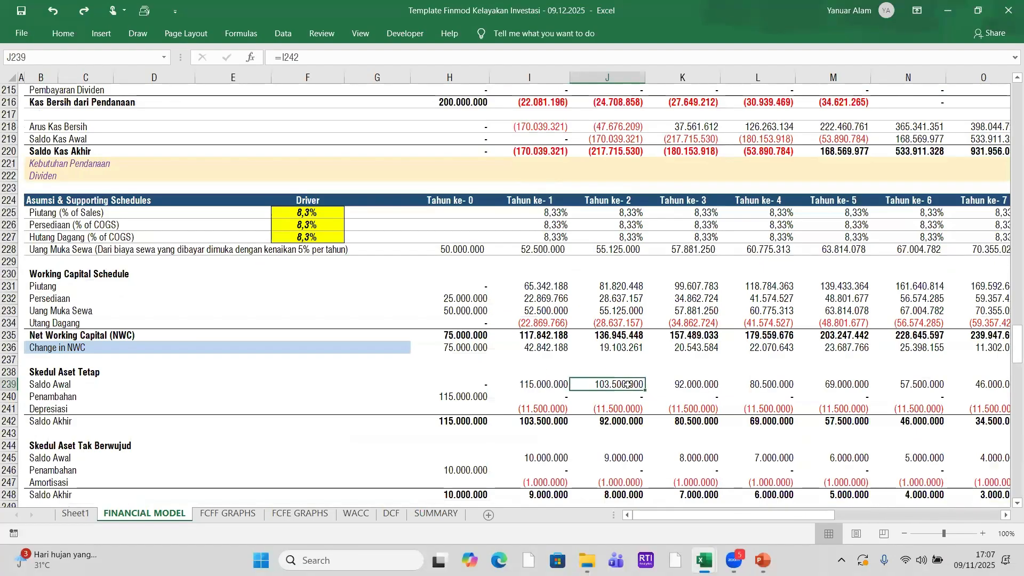
# - Inspect the Tahun ke-2 Saldo Awal in J245 and the Saldo Akhir formulas in I248:J248 of Skedul Aset Tak Berwujud
pyautogui.scroll(-3, 628, 384)
pyautogui.click(30, 335)
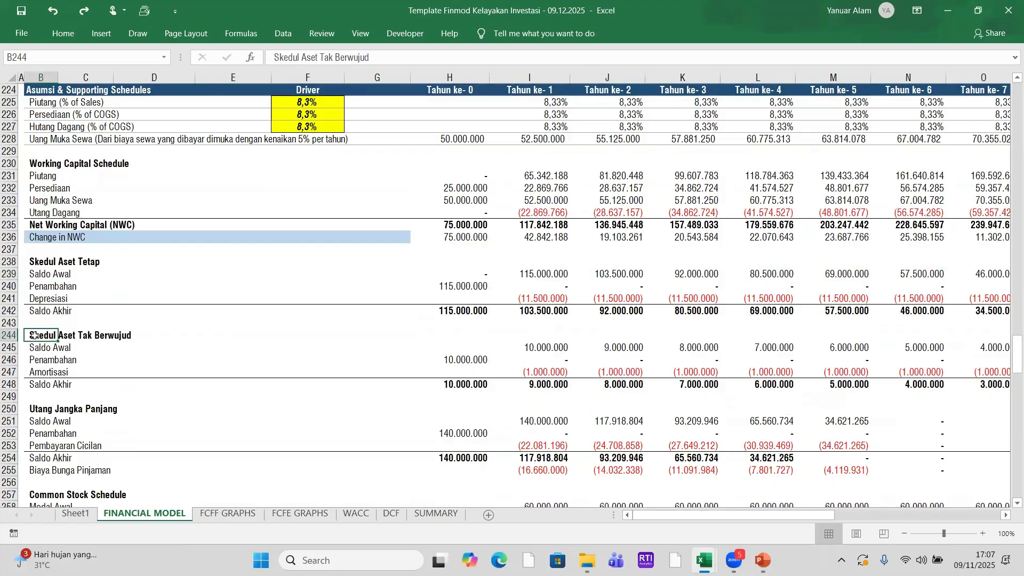
pyautogui.click(614, 350)
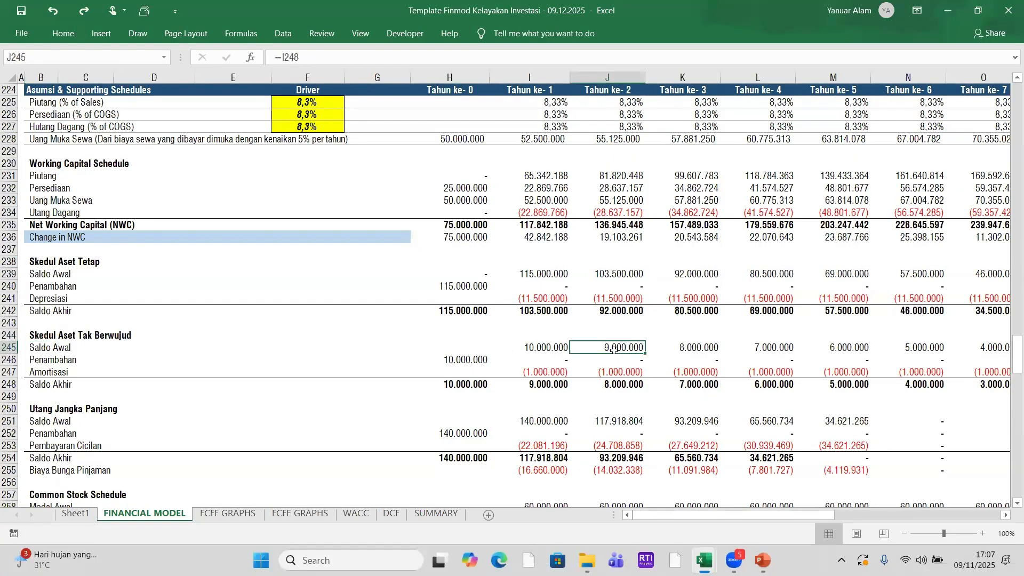
pyautogui.click(46, 387)
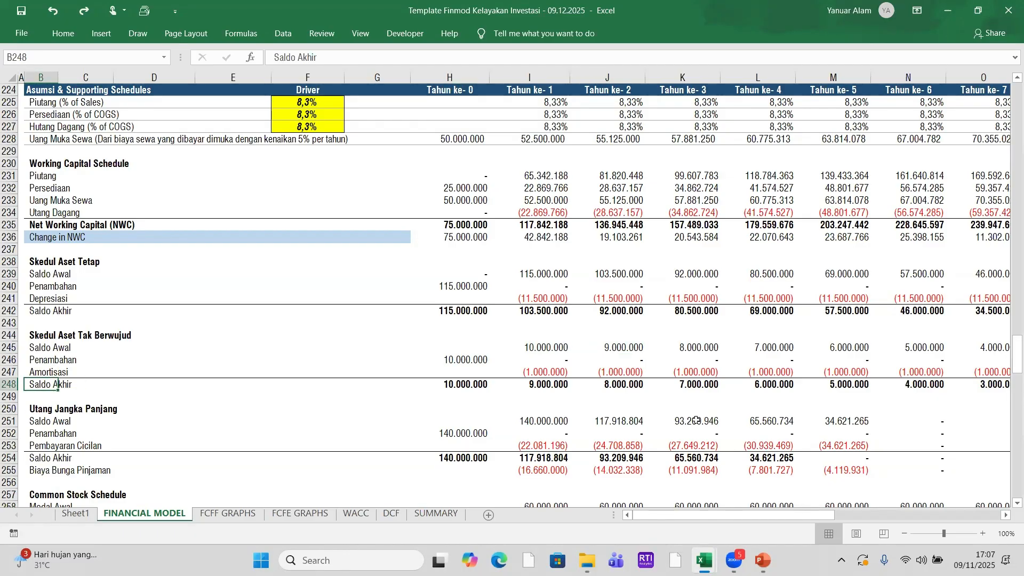
pyautogui.click(568, 384)
pyautogui.click(637, 384)
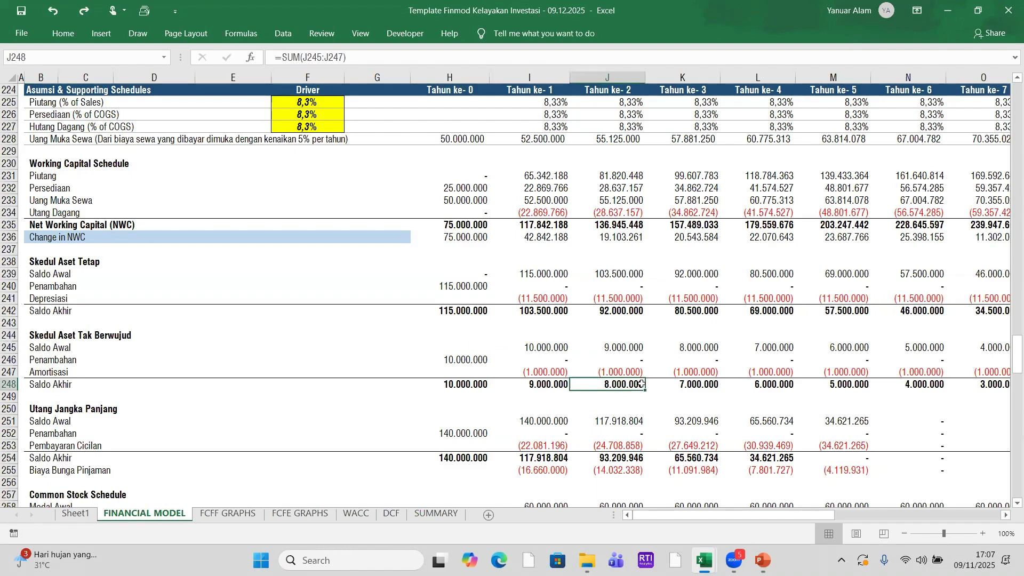
# - Inspect the Saldo Akhir formulas of Utang Jangka Panjang for Tahun ke-1 in I254 and Tahun ke-0 in H254
pyautogui.scroll(-1, 642, 383)
pyautogui.scroll(-6, 642, 383)
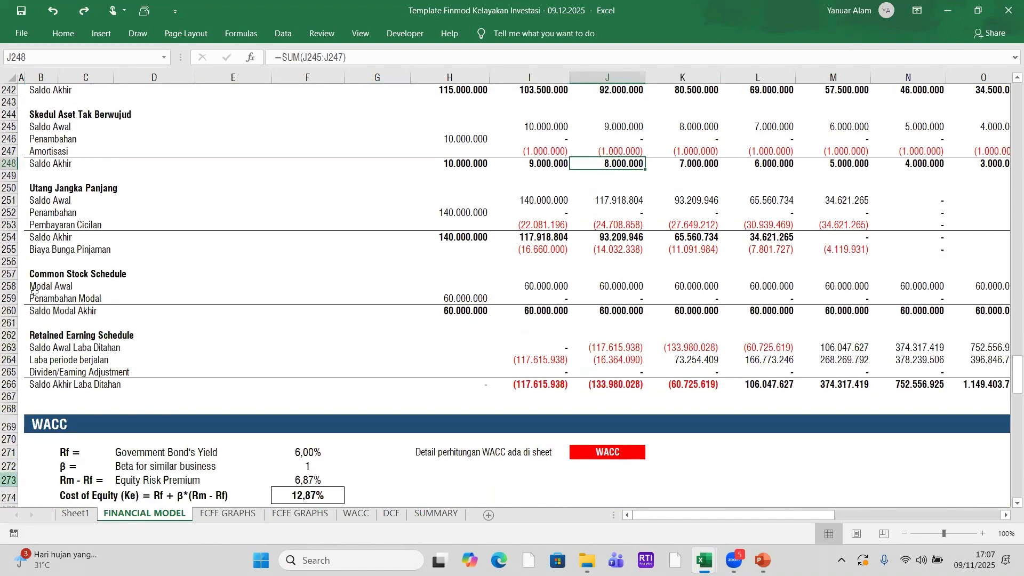
pyautogui.click(40, 183)
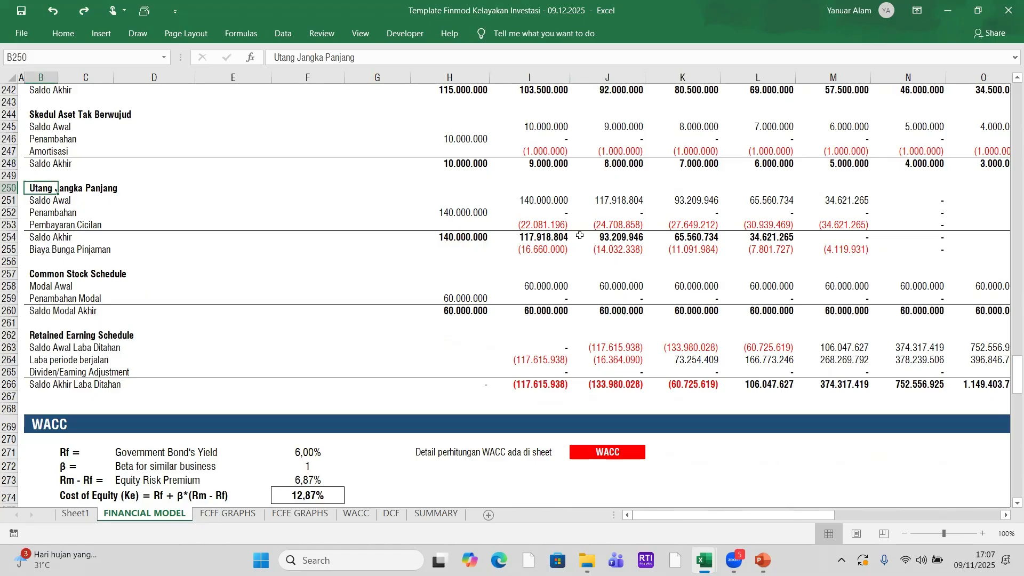
pyautogui.click(541, 236)
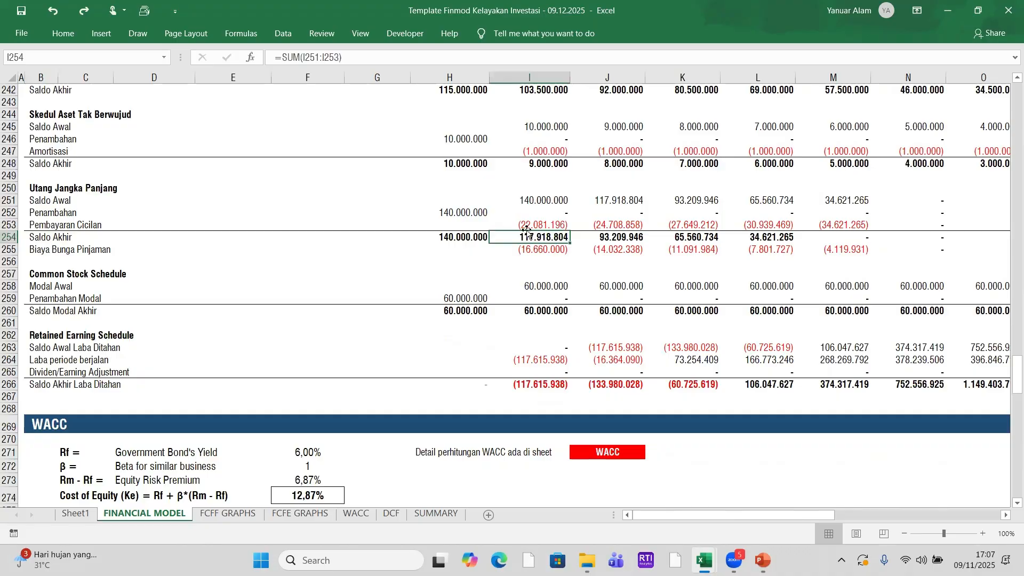
pyautogui.click(467, 238)
# - Review the Skema Financing, Loan Schedule and Loan Summary sections as the source of the Utang Jangka Panjang figures
pyautogui.scroll(5, 468, 239)
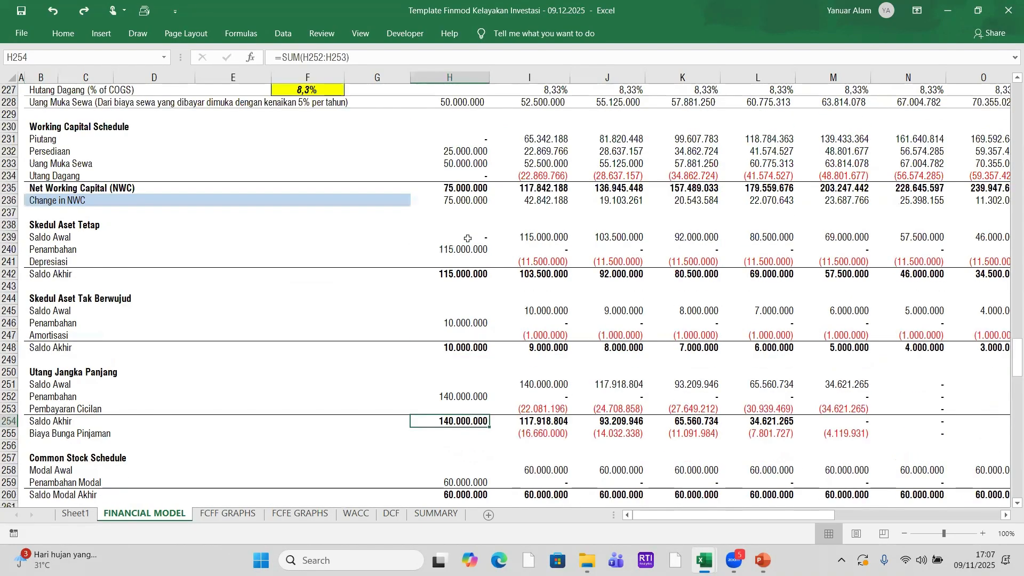
pyautogui.scroll(20, 468, 238)
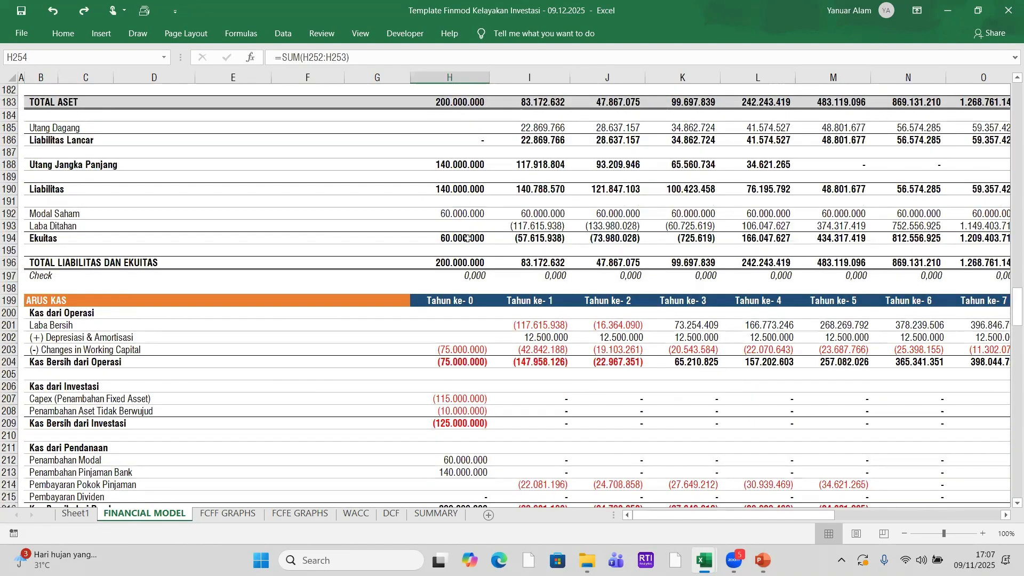
pyautogui.scroll(20, 468, 239)
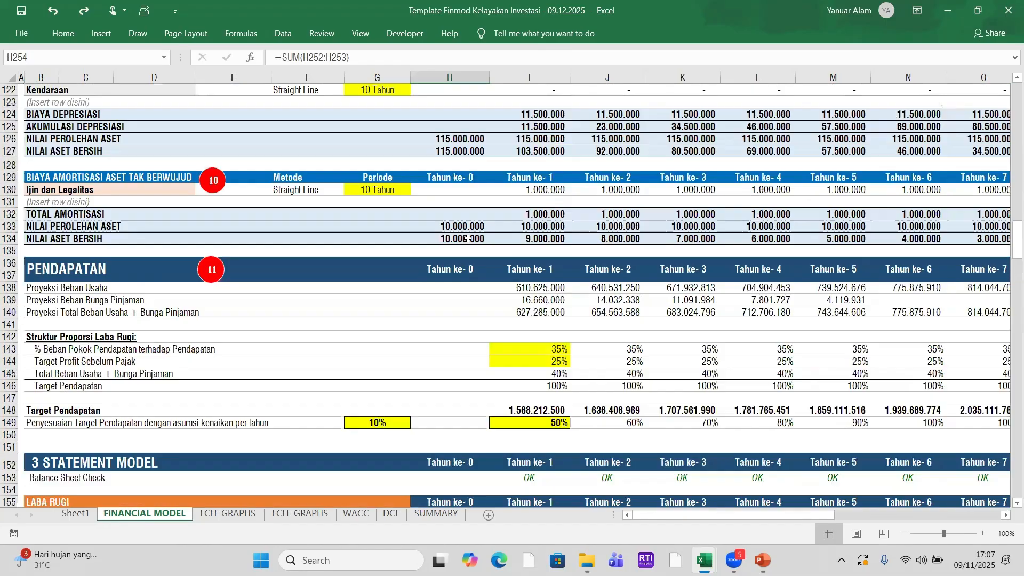
pyautogui.scroll(20, 467, 238)
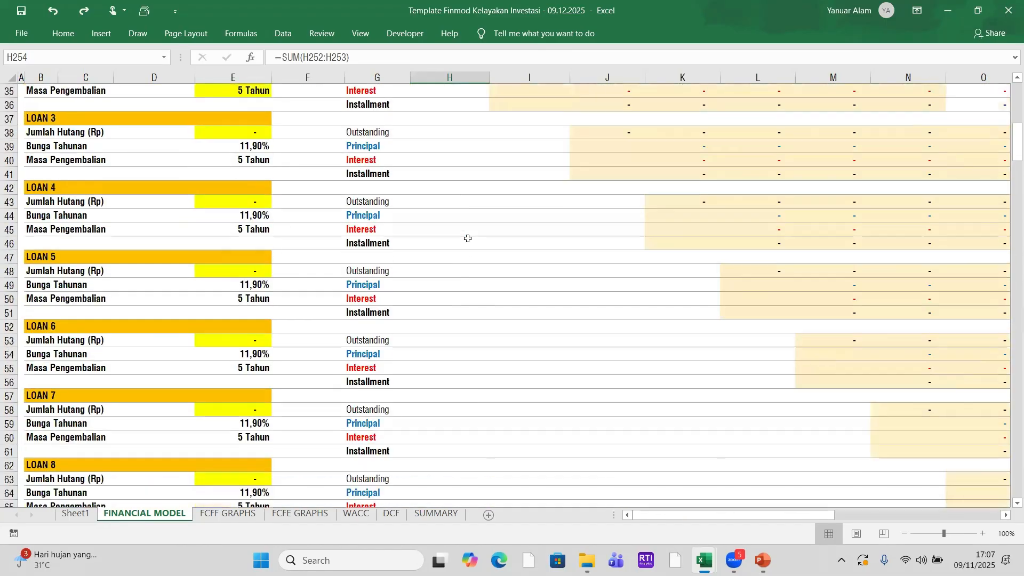
pyautogui.scroll(5, 467, 239)
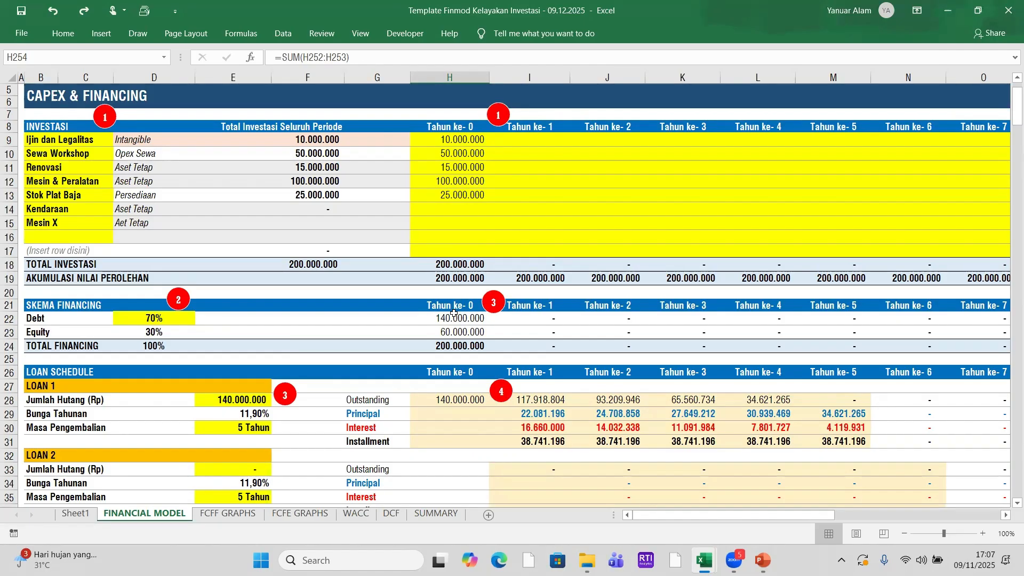
pyautogui.scroll(-2, 454, 313)
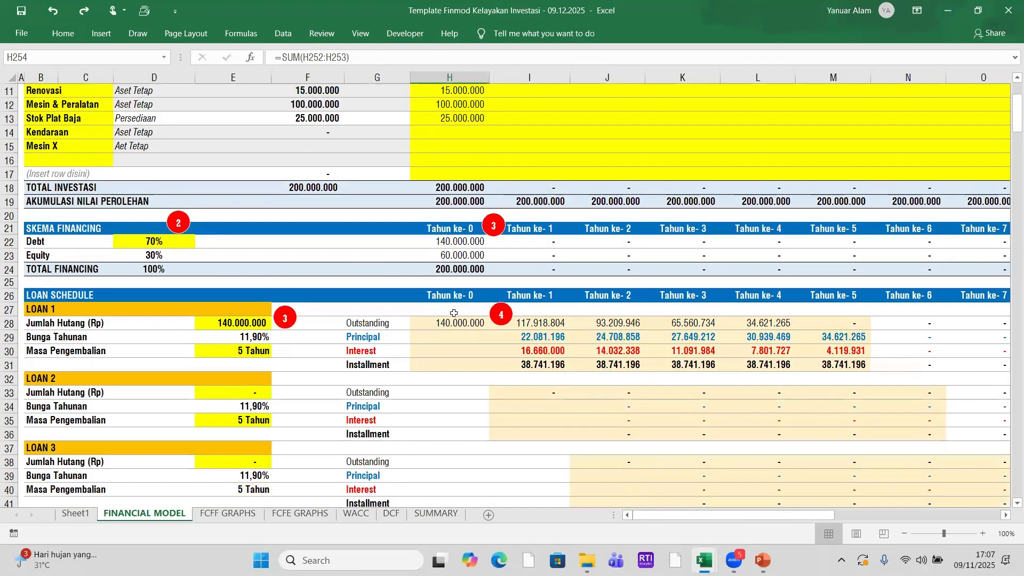
pyautogui.scroll(3, 453, 314)
pyautogui.scroll(-5, 454, 313)
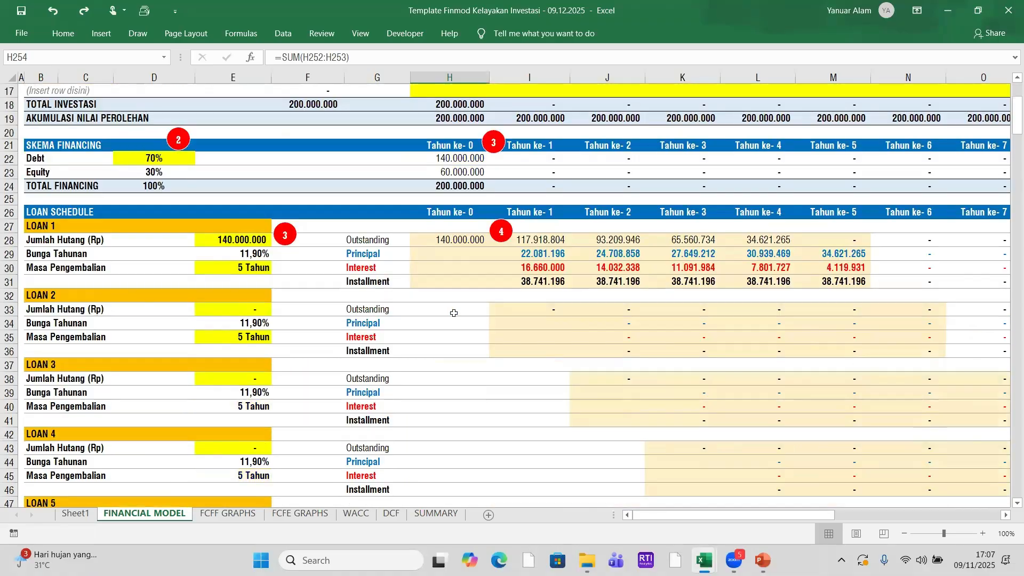
pyautogui.scroll(-20, 453, 313)
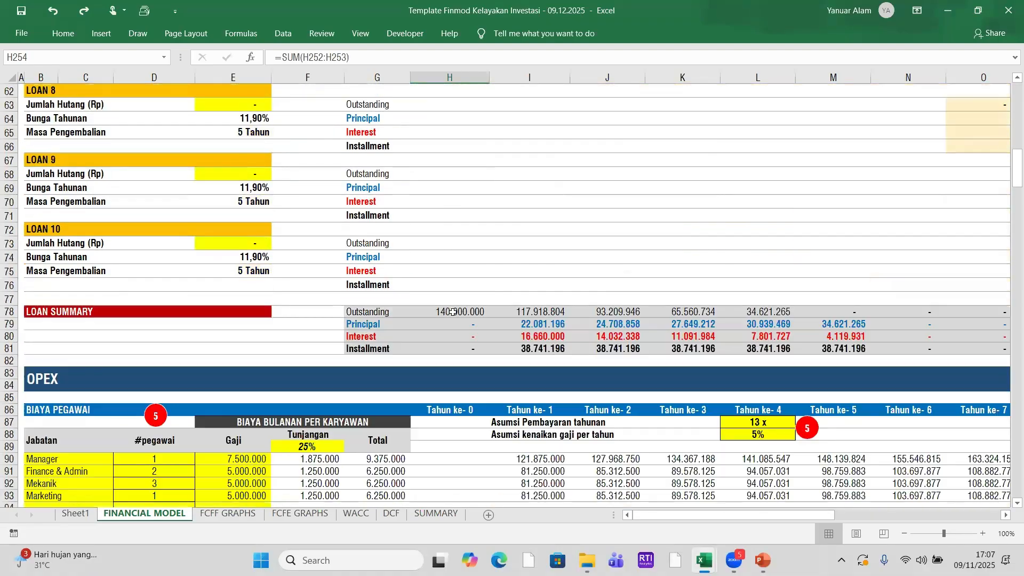
# - Trace the Tahun ke-1 Penambahan of Utang Jangka Panjang in I252 to the Debt formula in I22 of Skema Financing
pyautogui.scroll(-20, 453, 312)
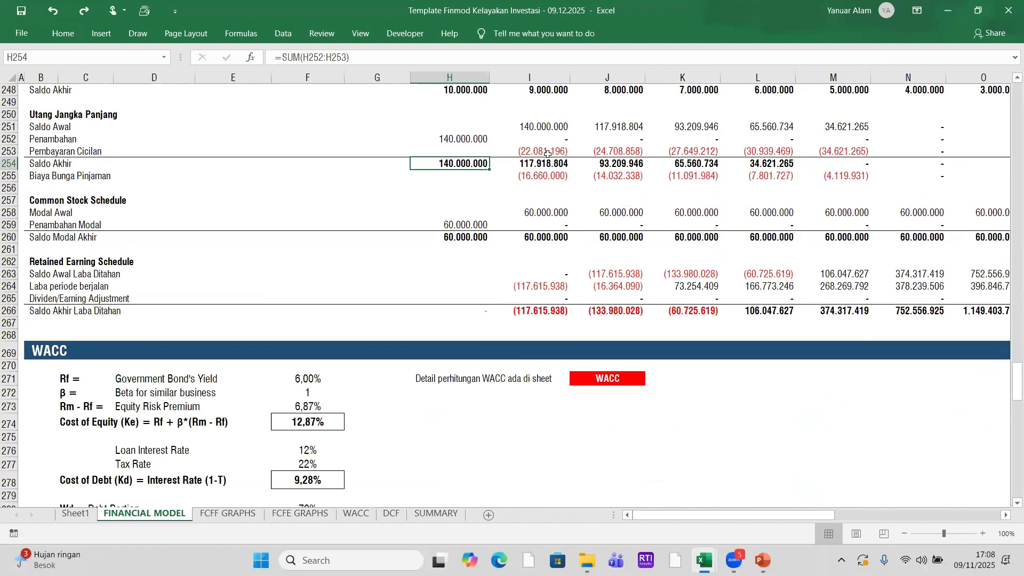
pyautogui.click(548, 144)
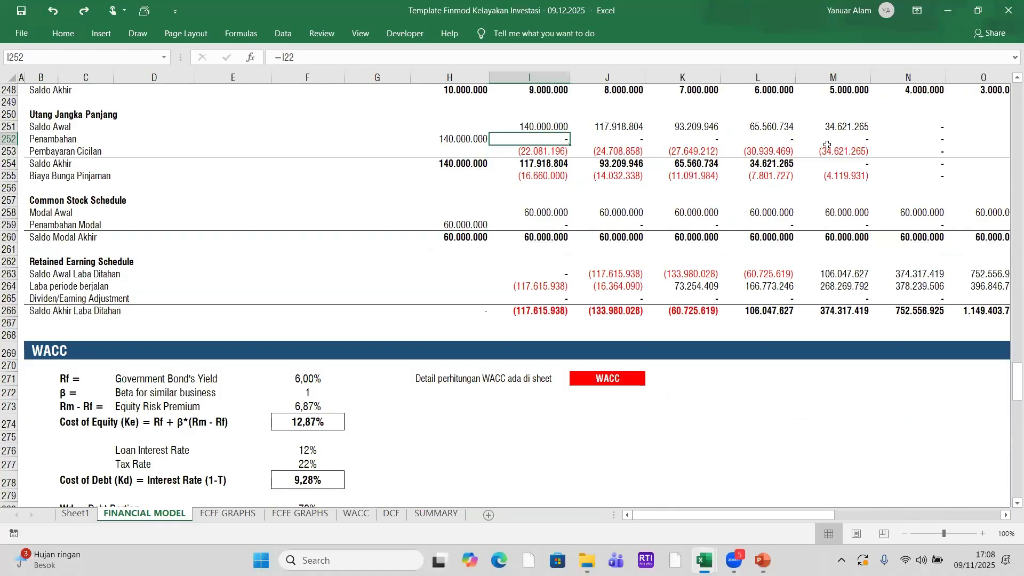
pyautogui.scroll(15, 1009, 165)
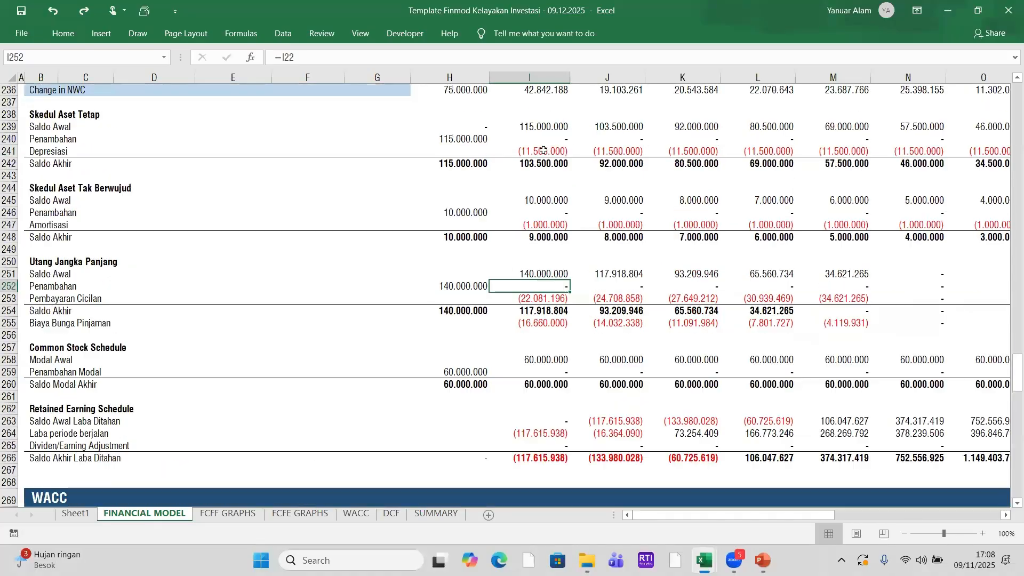
pyautogui.scroll(20, 1008, 165)
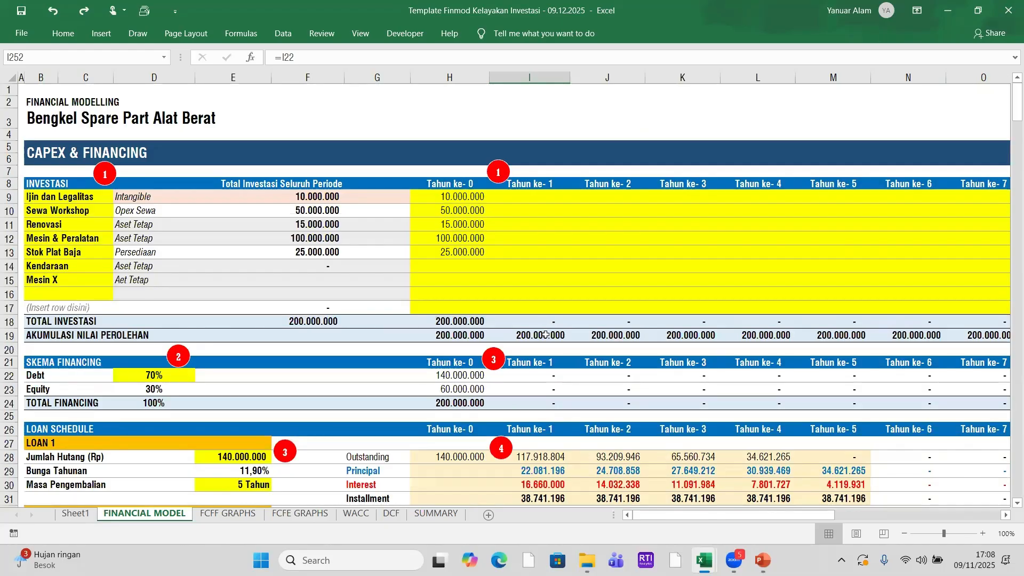
pyautogui.click(542, 375)
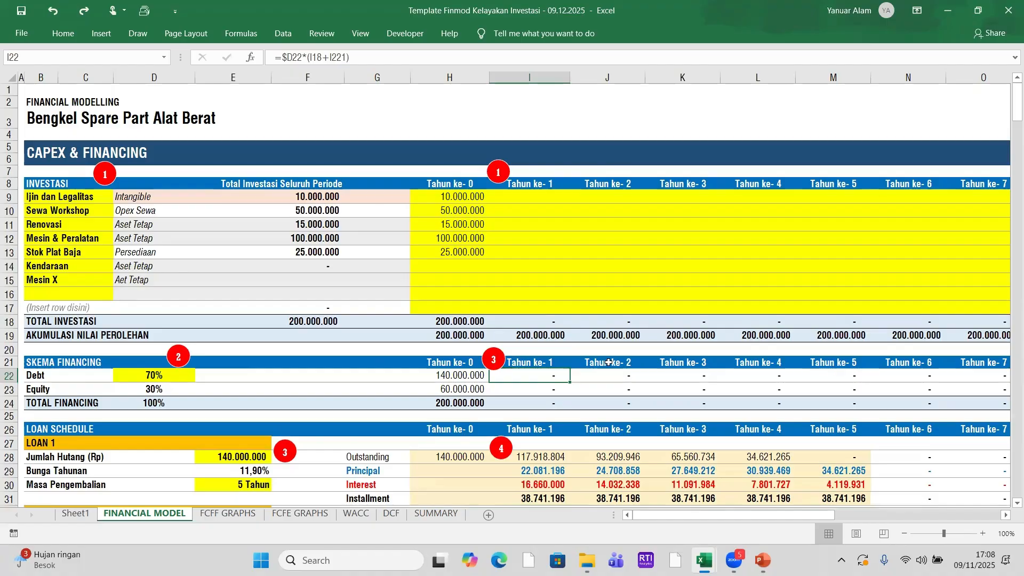
pyautogui.scroll(-6, 601, 335)
pyautogui.scroll(-20, 601, 336)
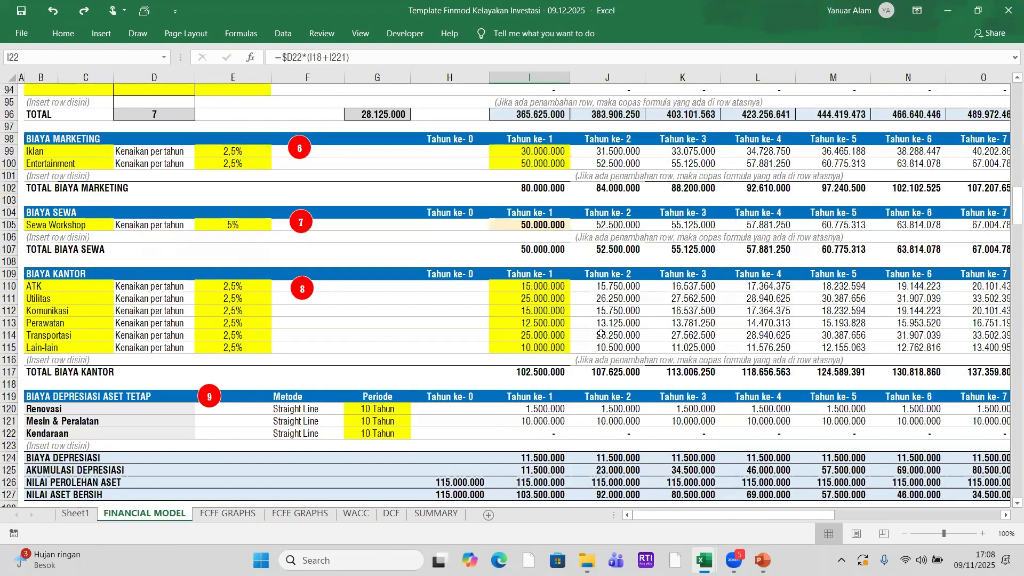
# - Review the supporting schedules down to the Common Stock Schedule and inspect the Penambahan Modal formulas in J259 and H259
pyautogui.scroll(-20, 602, 333)
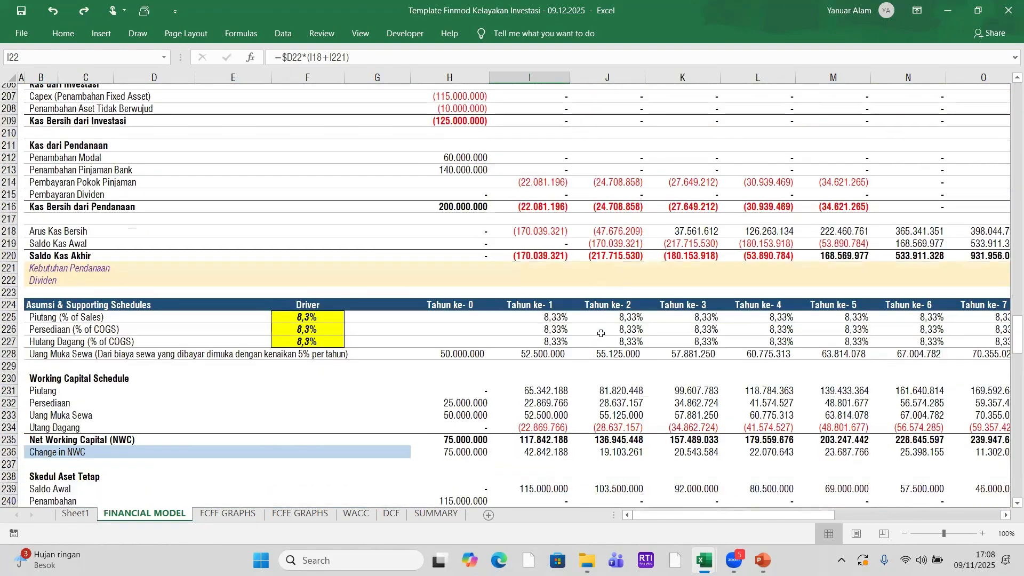
pyautogui.scroll(4, 602, 334)
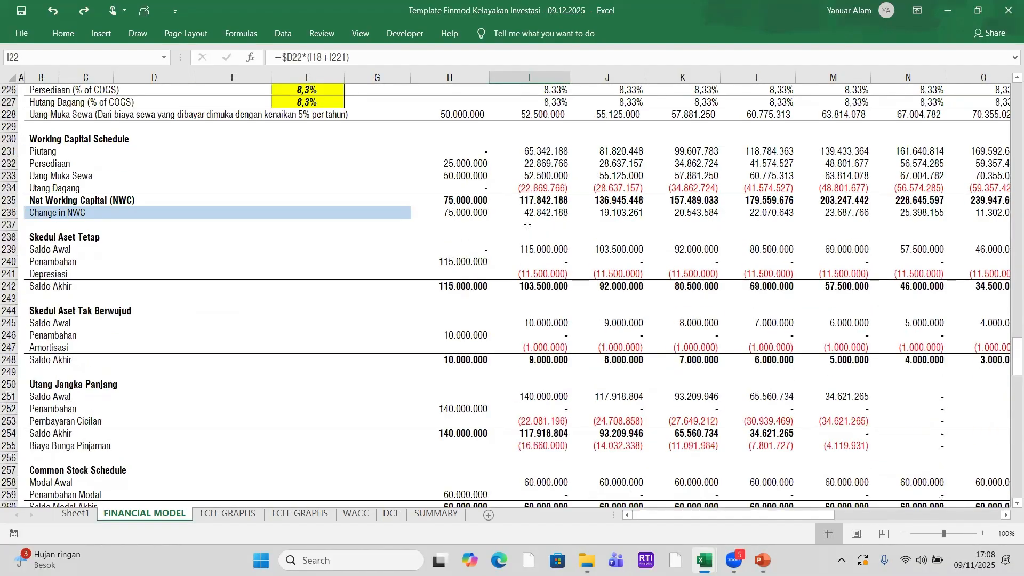
pyautogui.scroll(-3, 542, 329)
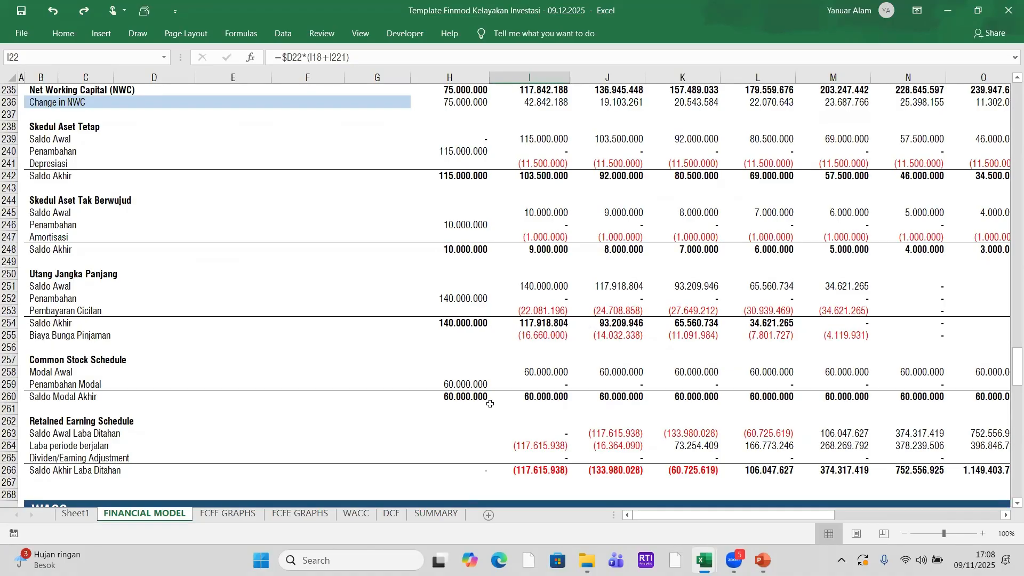
pyautogui.scroll(-2, 490, 403)
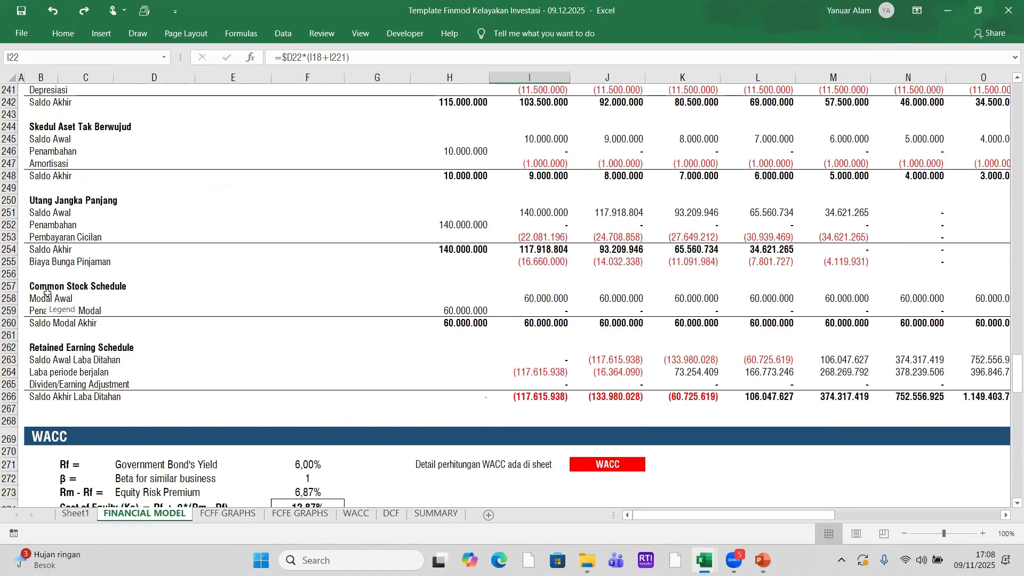
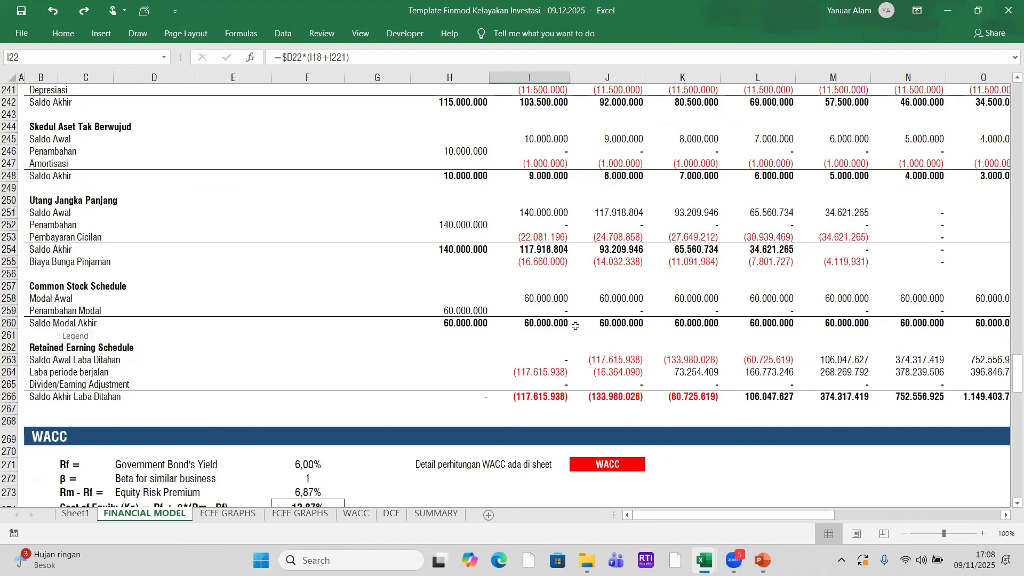
pyautogui.click(613, 313)
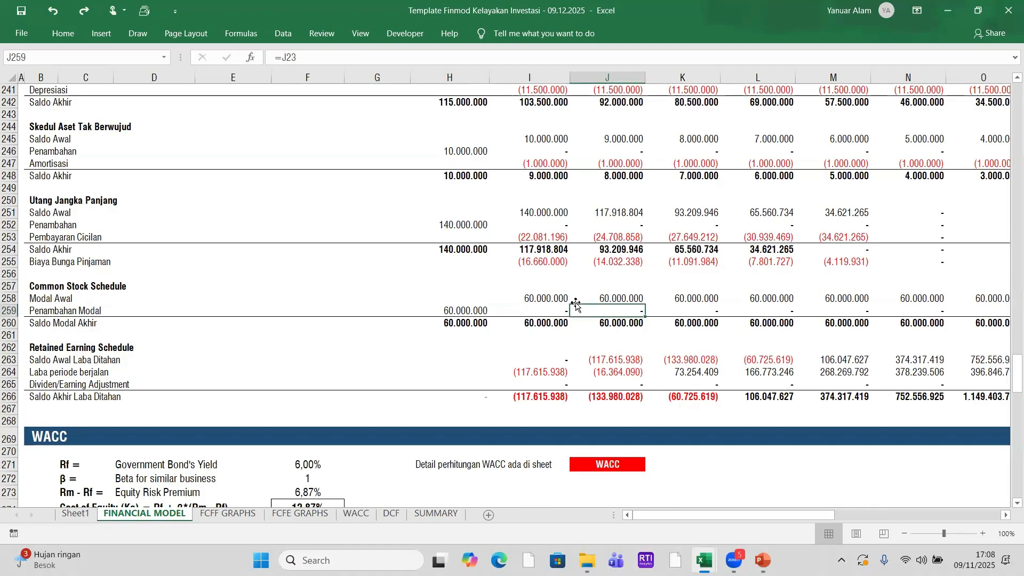
pyautogui.click(451, 312)
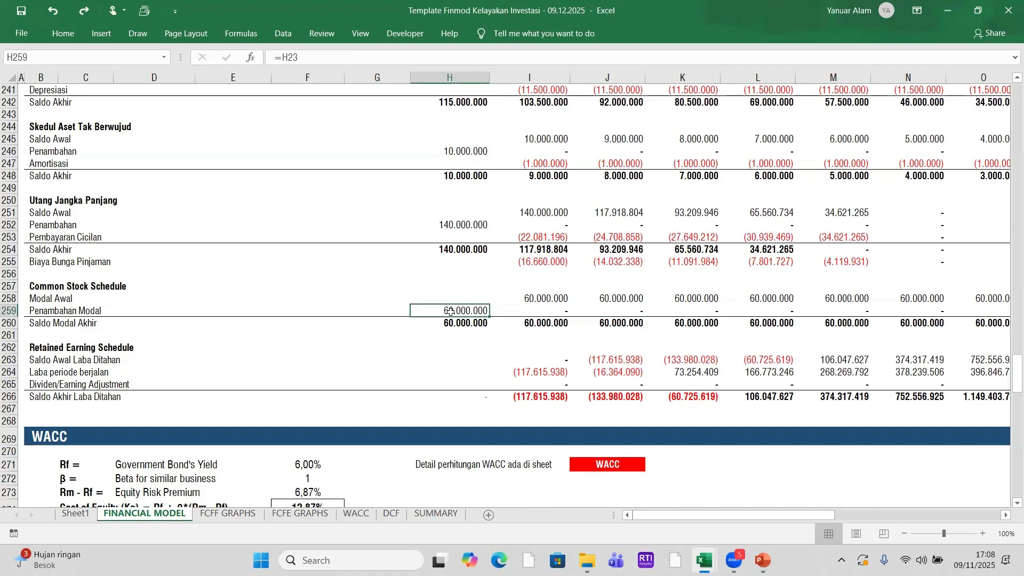
# - Trace the Tahun ke-0 Penambahan Modal reference to its source, the Equity amount in cell H23 of the SKEMA FINANCING table
pyautogui.scroll(20, 451, 312)
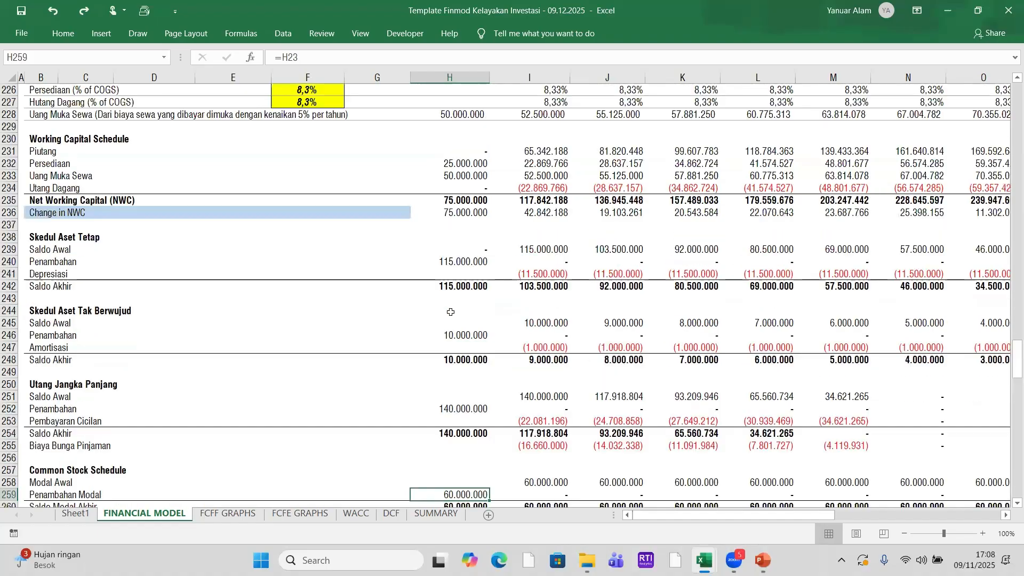
pyautogui.scroll(20, 451, 255)
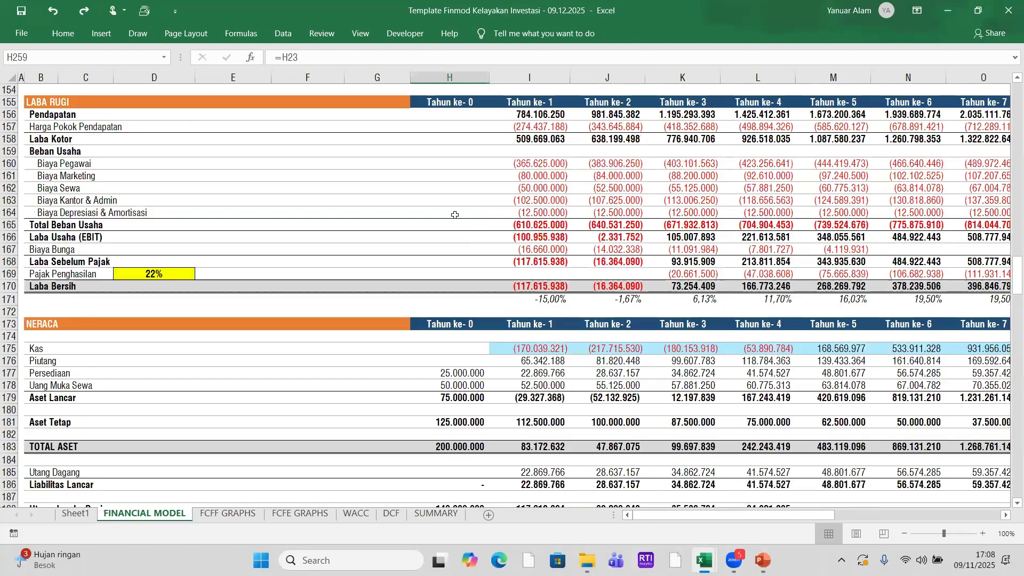
pyautogui.scroll(19, 458, 195)
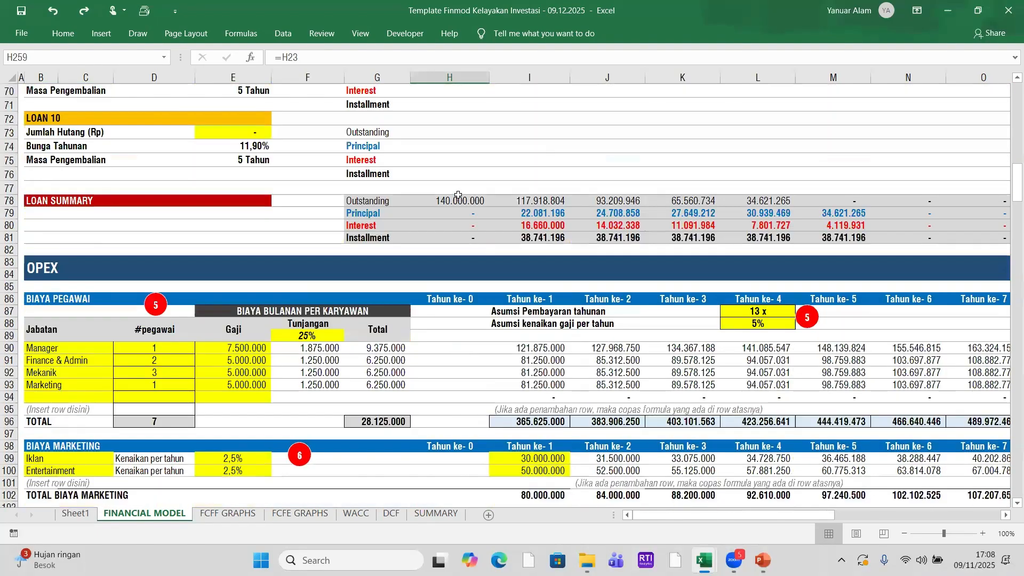
pyautogui.scroll(2, 458, 194)
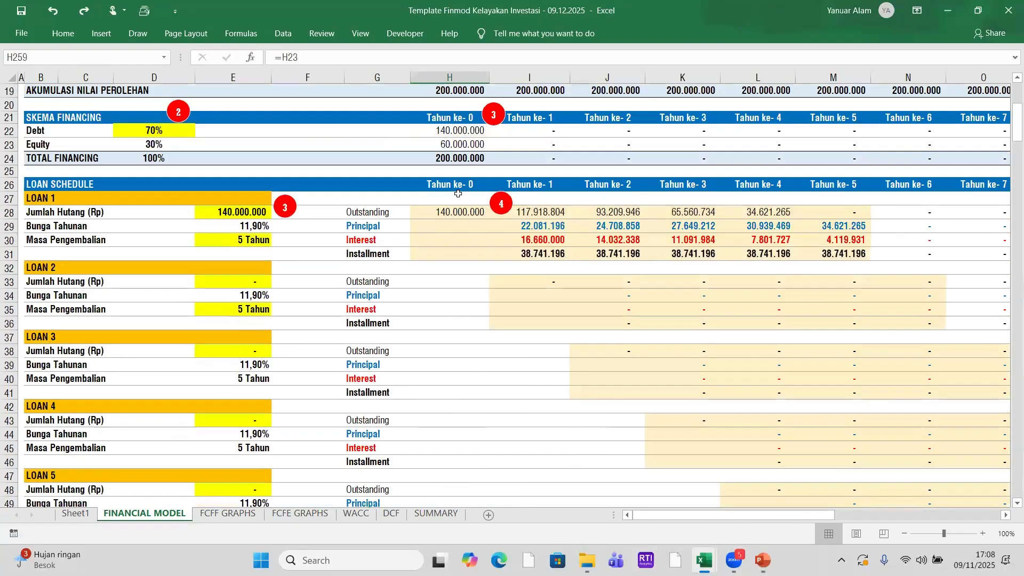
pyautogui.click(461, 146)
# - Inspect the Common Stock Schedule formulas for the Tahun ke-0 closing balance, Tahun ke-1 opening balance, and yearly Penambahan Modal
pyautogui.scroll(-6, 457, 183)
pyautogui.scroll(-20, 456, 183)
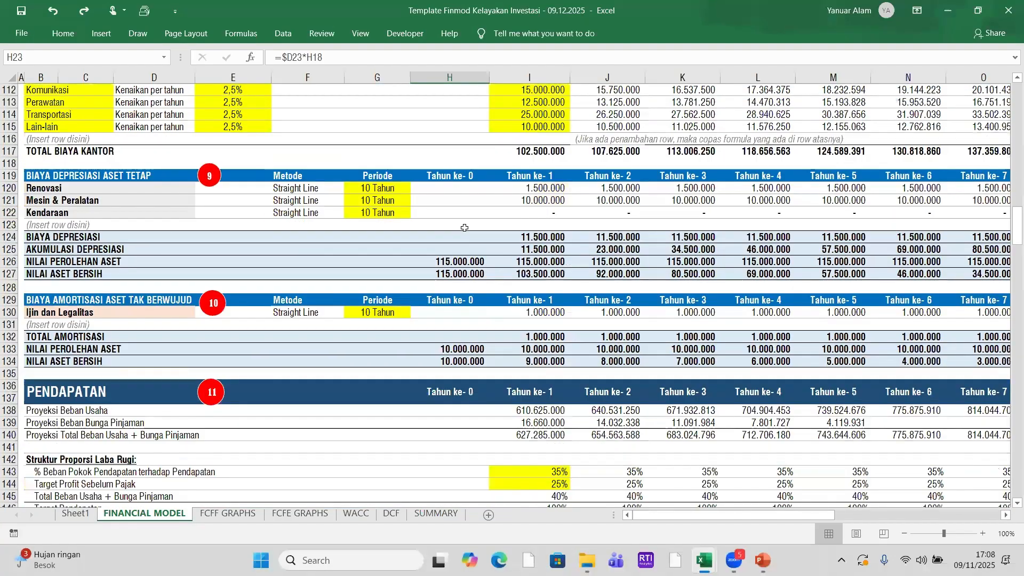
pyautogui.scroll(-15, 468, 236)
pyautogui.scroll(-20, 469, 240)
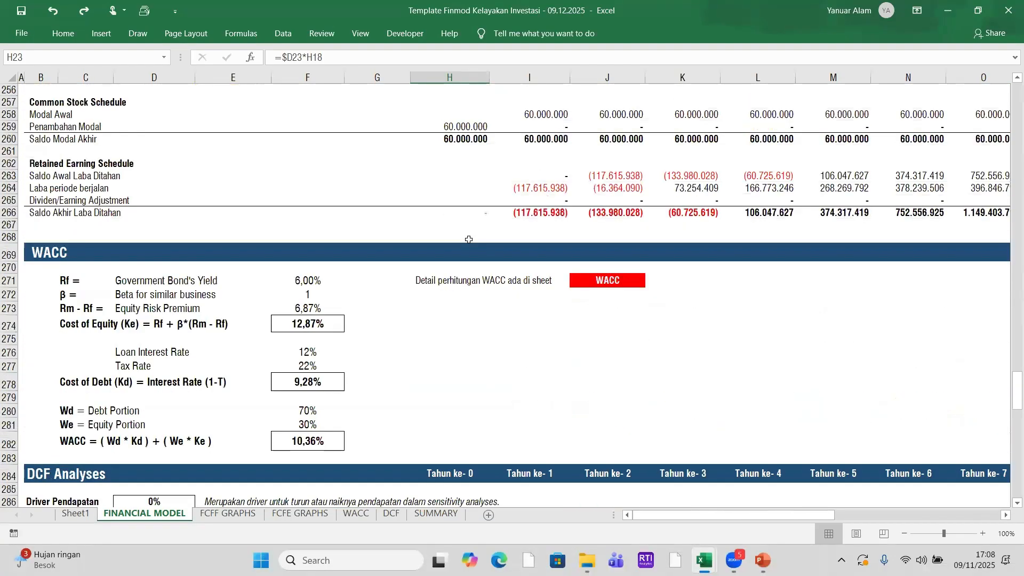
pyautogui.scroll(1, 469, 239)
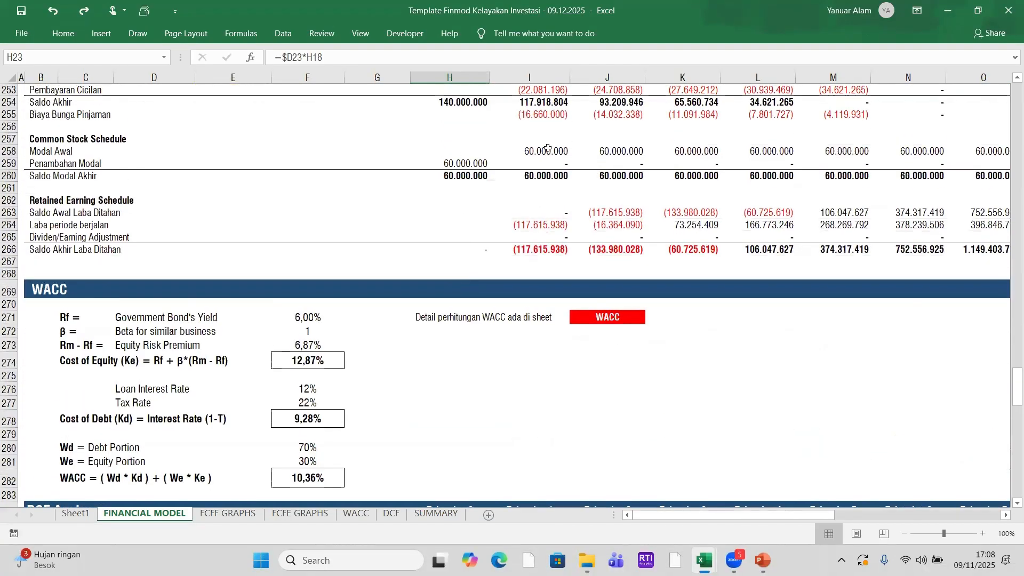
pyautogui.click(466, 178)
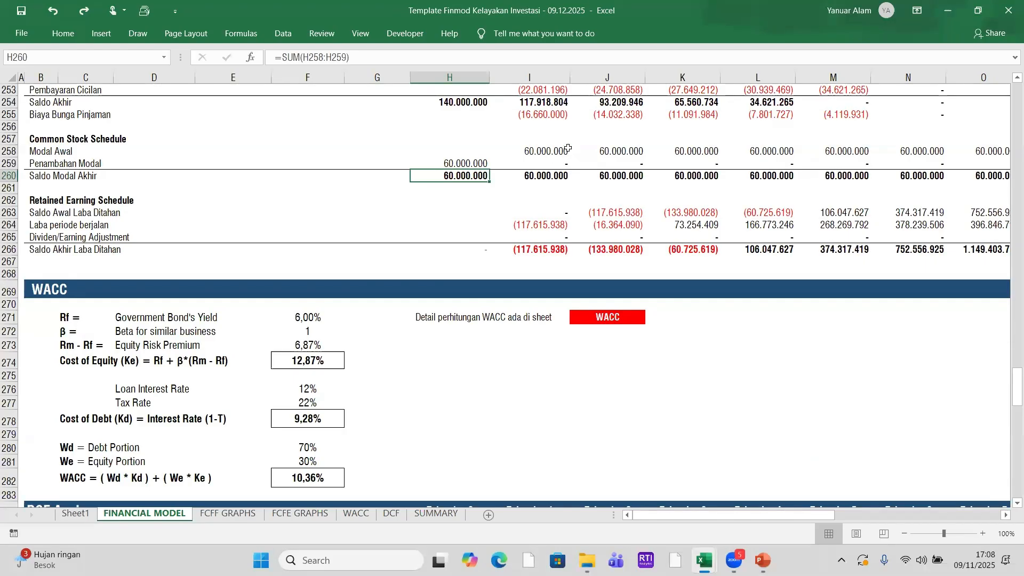
pyautogui.click(545, 152)
pyautogui.click(476, 179)
pyautogui.click(552, 163)
pyautogui.click(636, 163)
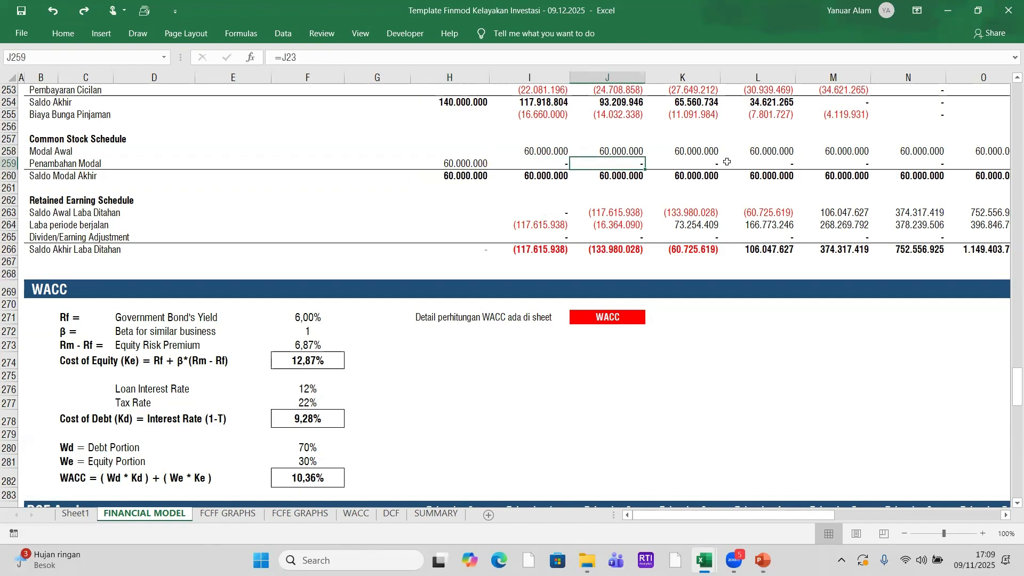
pyautogui.click(726, 161)
pyautogui.click(563, 165)
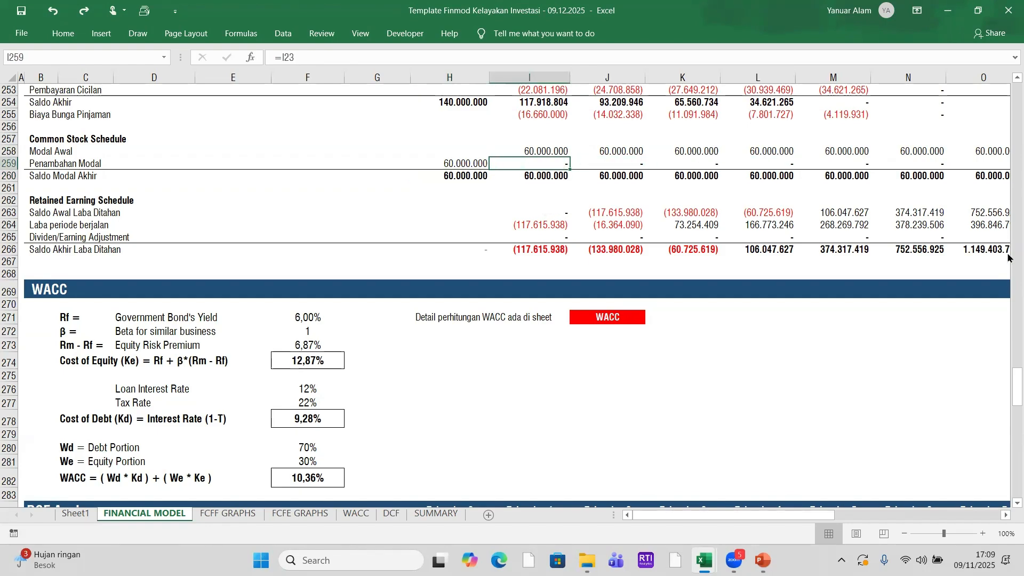
# - Examine the yearly investment and equity entries in the CAPEX & FINANCING section that feed the capital additions
pyautogui.scroll(12, 1008, 106)
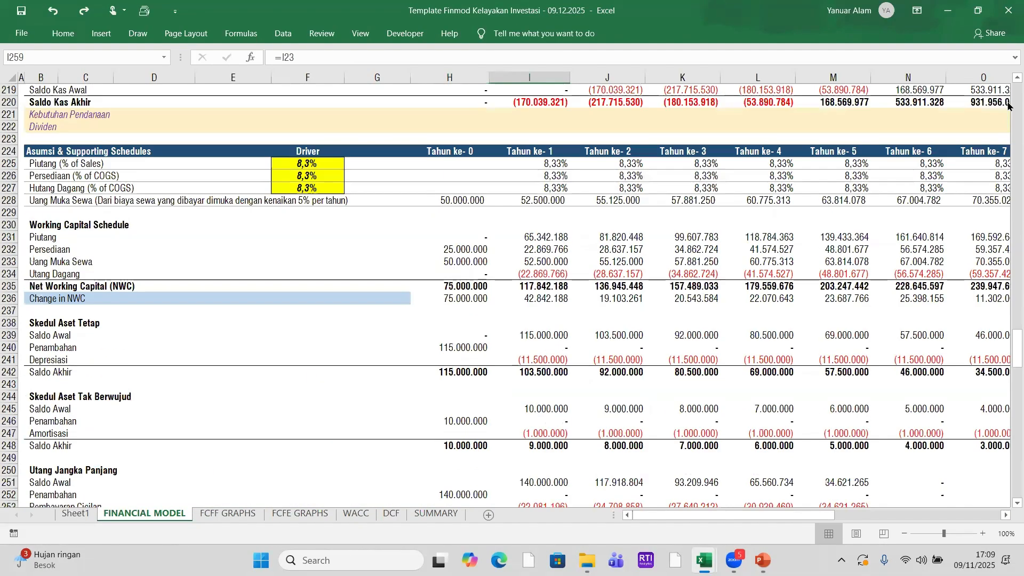
pyautogui.scroll(11, 1009, 106)
pyautogui.scroll(20, 1008, 106)
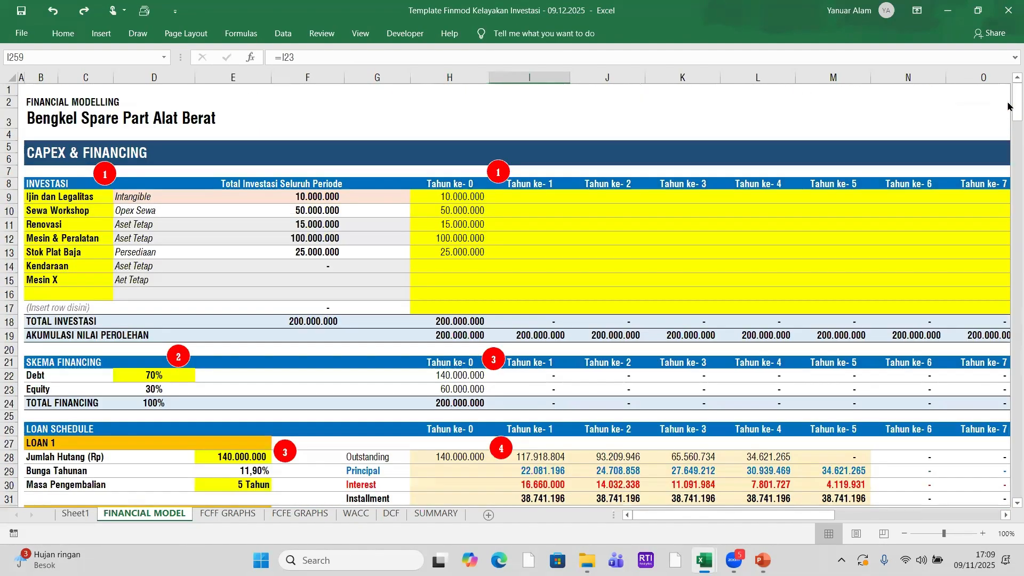
# - Inspect the Tahun ke-0 cells H263 to H266 of the Retained Earning Schedule, including the closing balance formula
pyautogui.moveTo(1017, 104); pyautogui.dragTo(1001, 368)
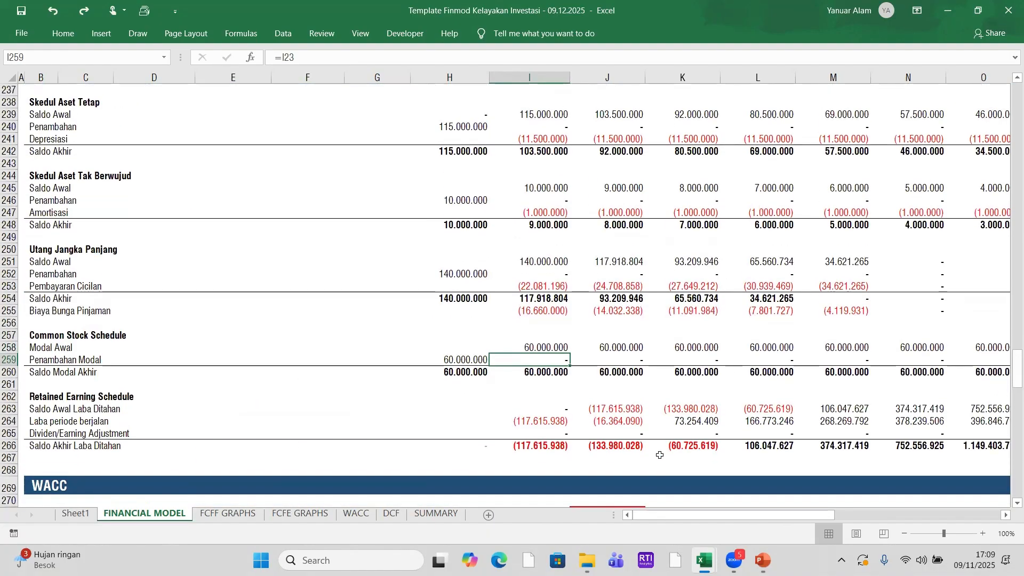
pyautogui.scroll(-2, 661, 424)
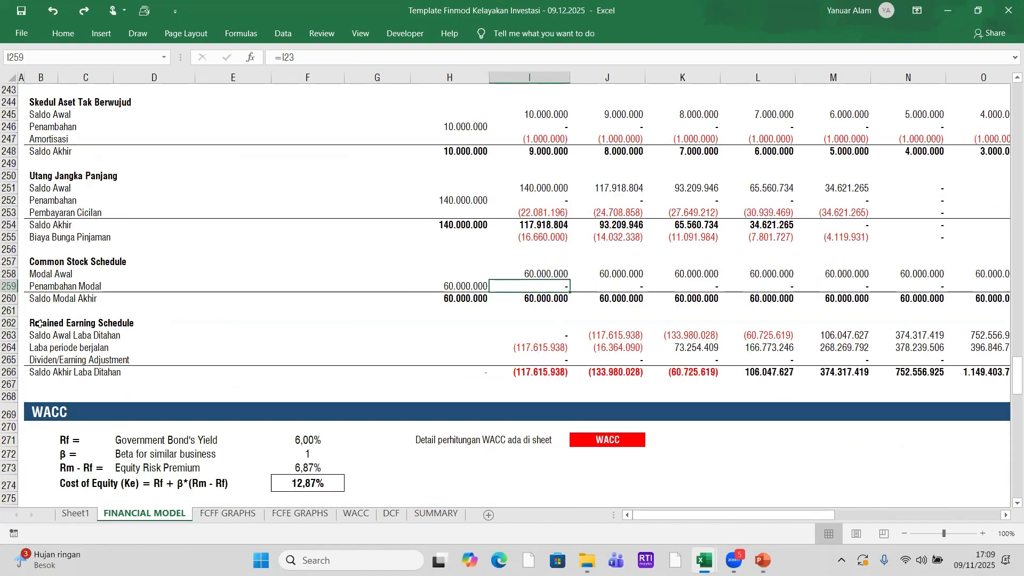
pyautogui.click(39, 324)
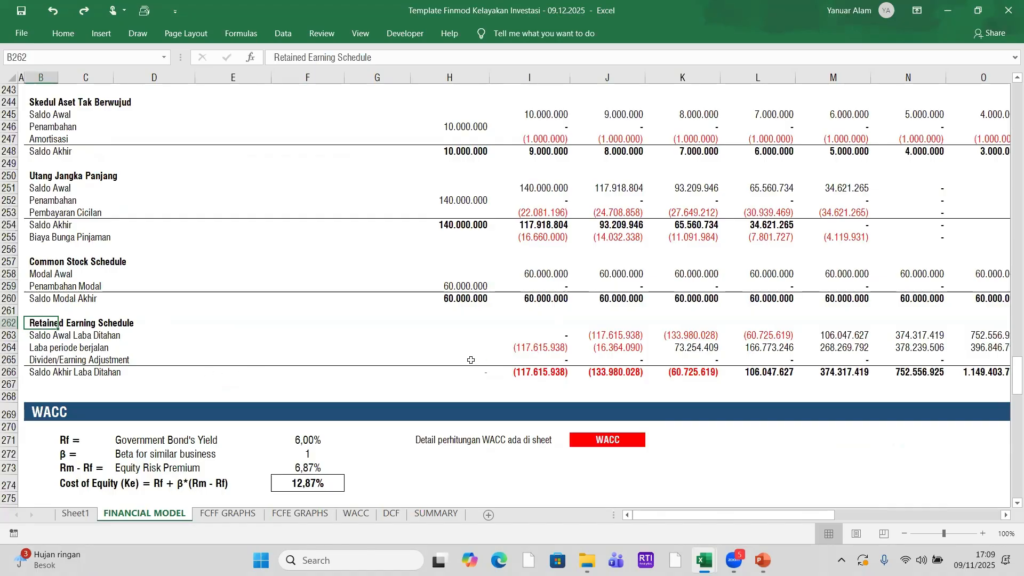
pyautogui.click(485, 371)
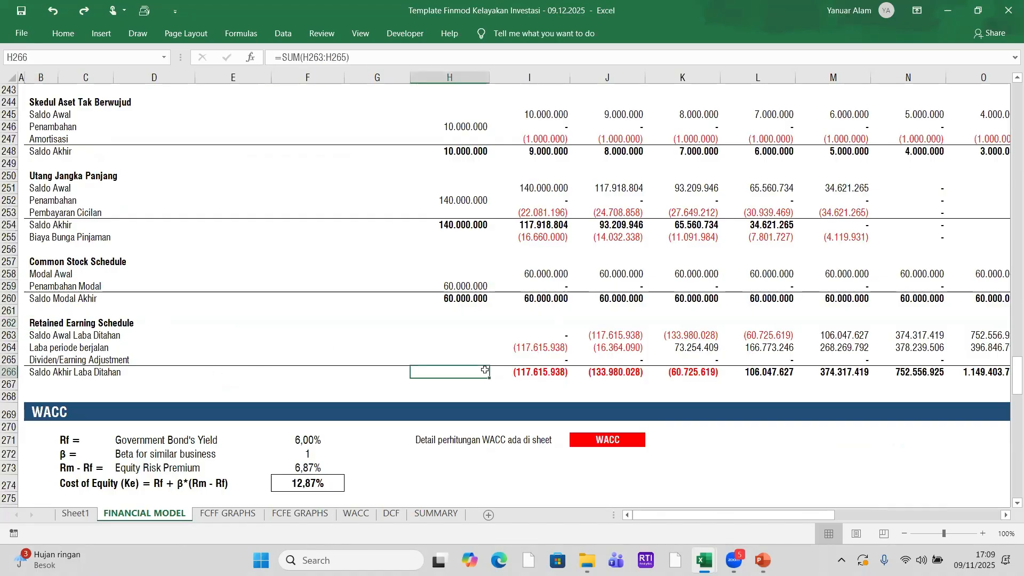
pyautogui.click(483, 354)
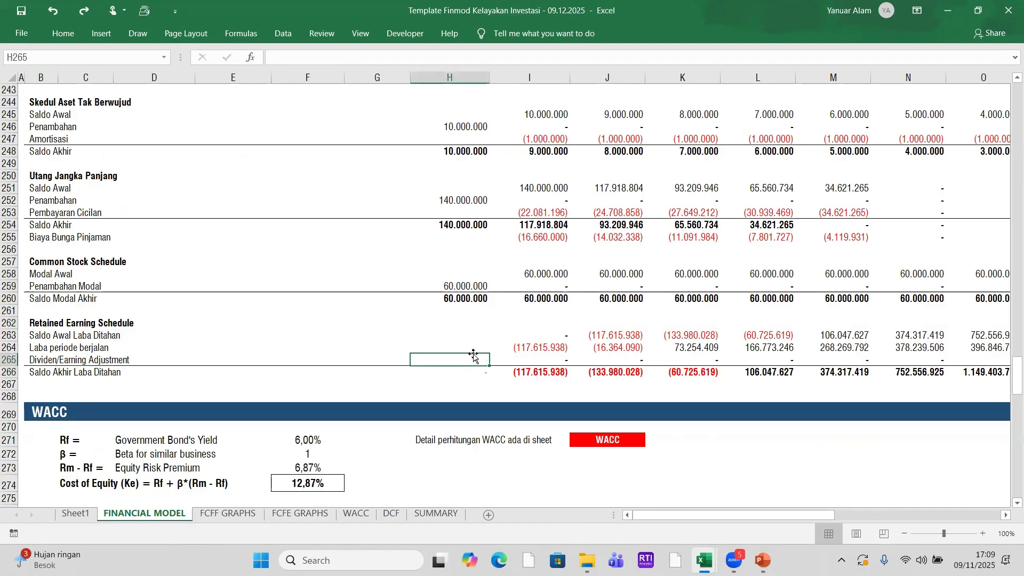
pyautogui.click(477, 347)
pyautogui.click(476, 332)
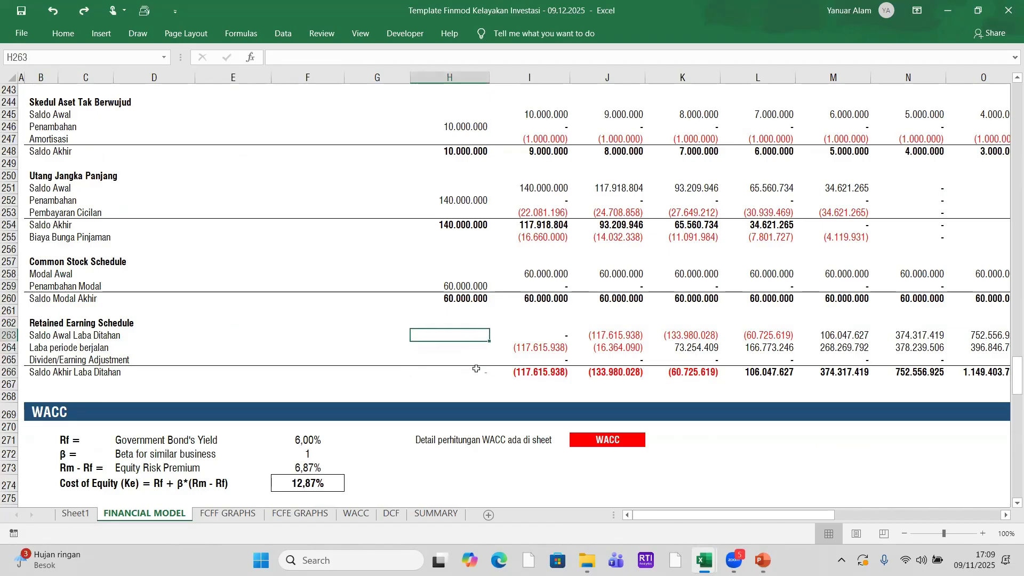
pyautogui.click(479, 360)
pyautogui.click(482, 372)
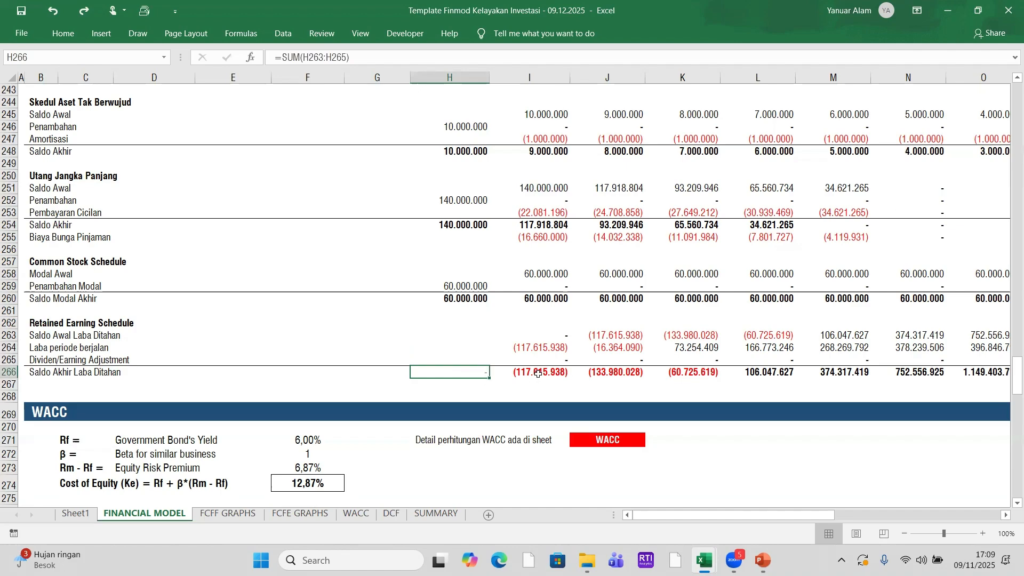
# - Check the Laba periode berjalan formula in I264 and trace it to Laba Bersih in row 170 of the LABA RUGI statement
pyautogui.click(544, 348)
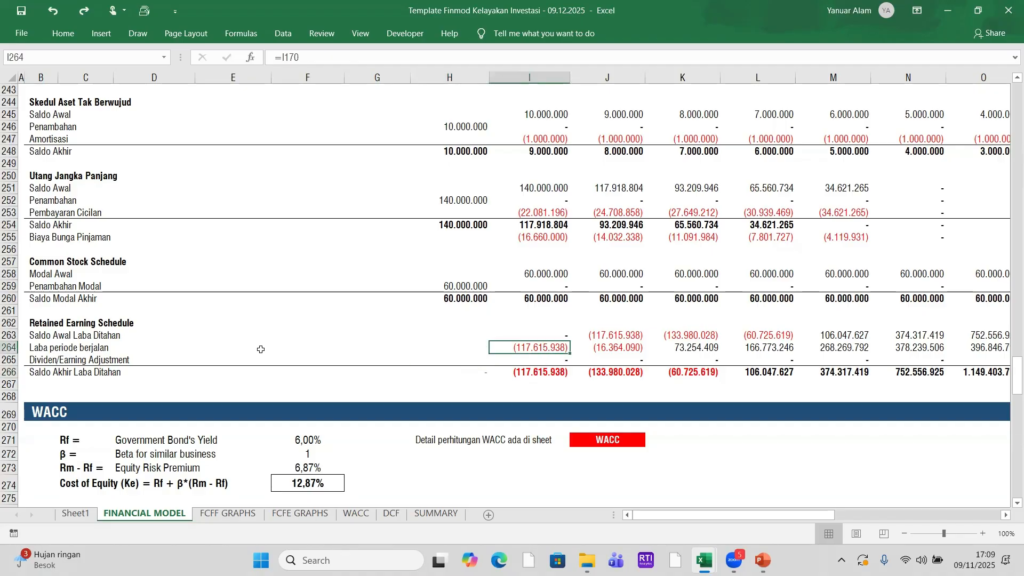
pyautogui.scroll(5, 532, 324)
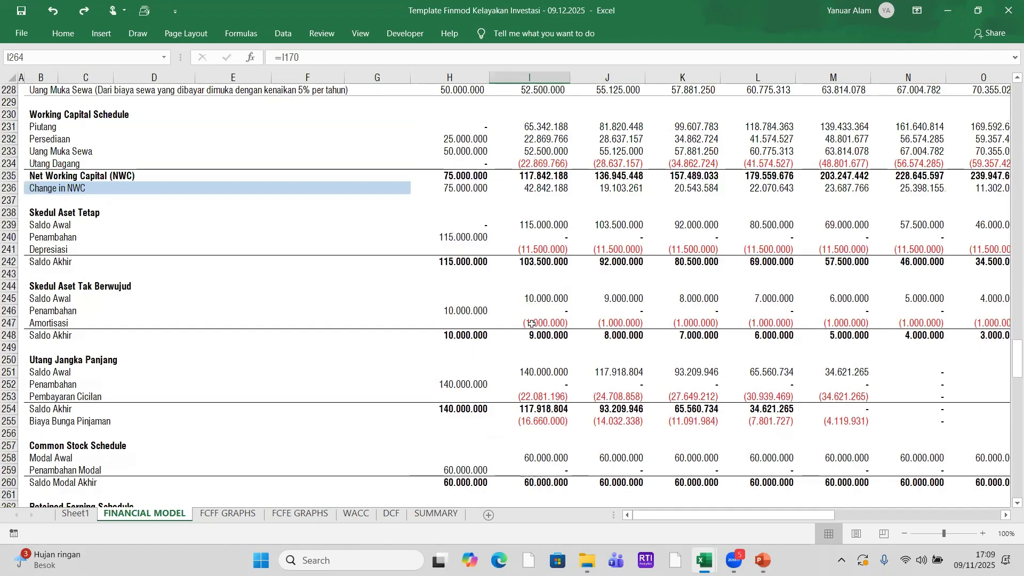
pyautogui.scroll(20, 533, 324)
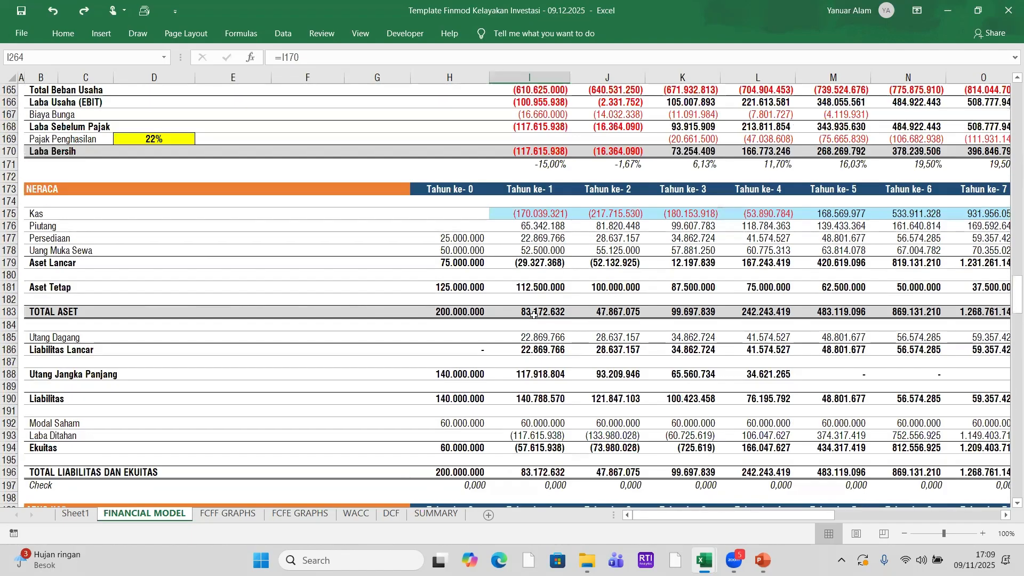
pyautogui.scroll(2, 534, 312)
pyautogui.scroll(-3, 539, 240)
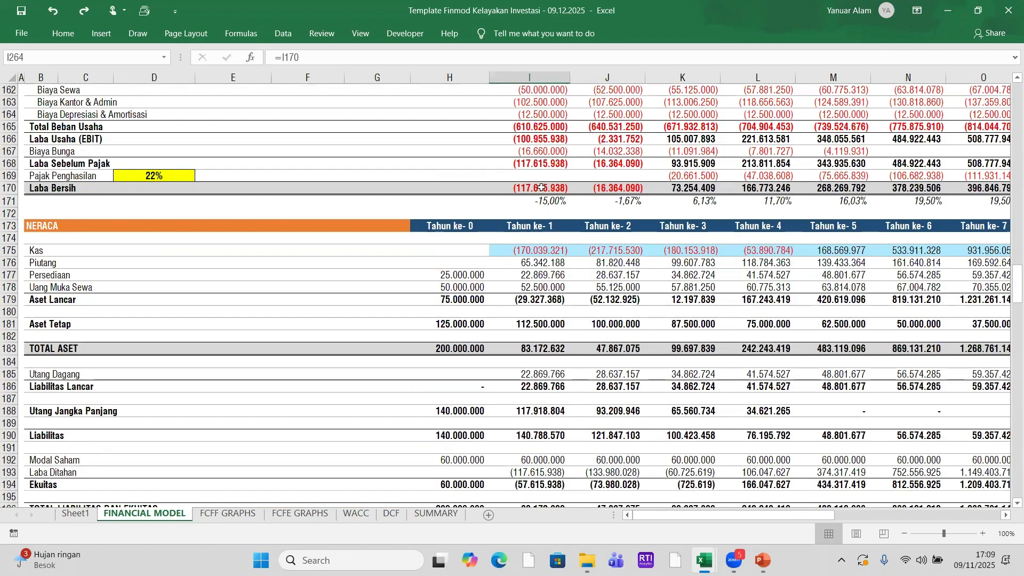
# - Fill the Laba periode berjalan formula from I264 across to N264 in the Retained Earning Schedule
pyautogui.scroll(-20, 543, 328)
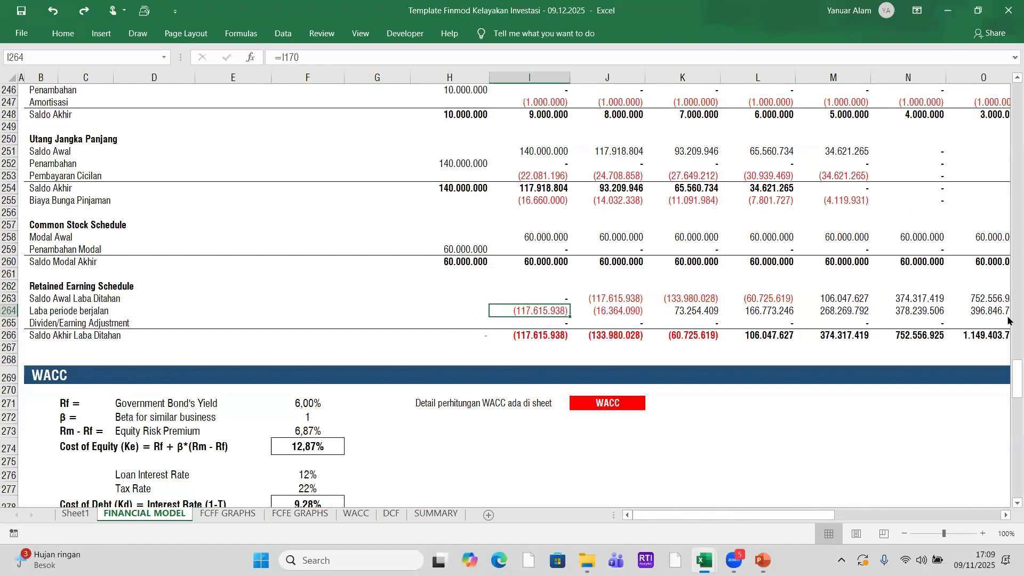
pyautogui.moveTo(570, 318); pyautogui.dragTo(942, 315)
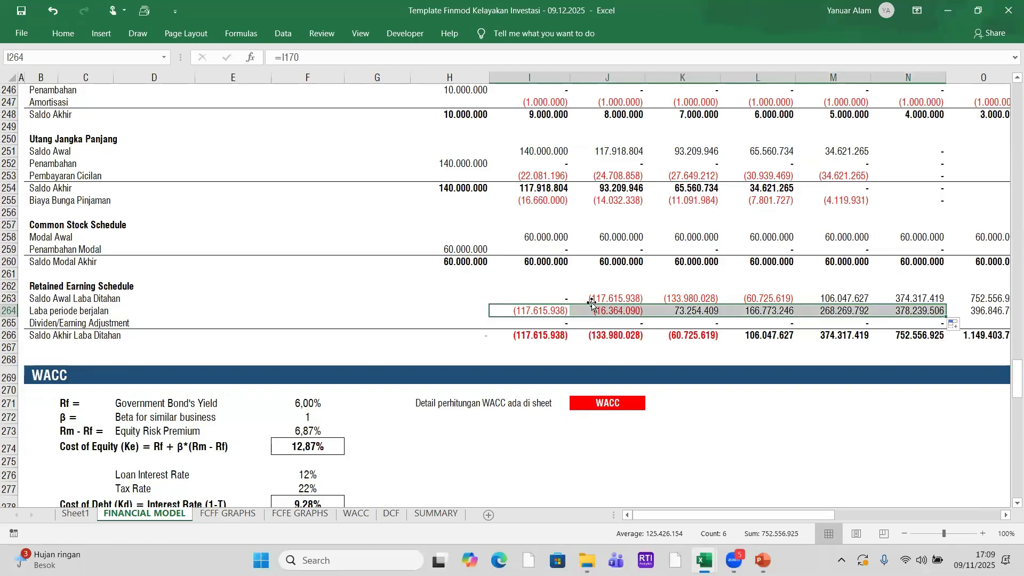
# - Inspect the Tahun ke-1 closing balance in I266, its carry-forward into J263, and the Tahun ke-2 profit formula in J264
pyautogui.click(546, 335)
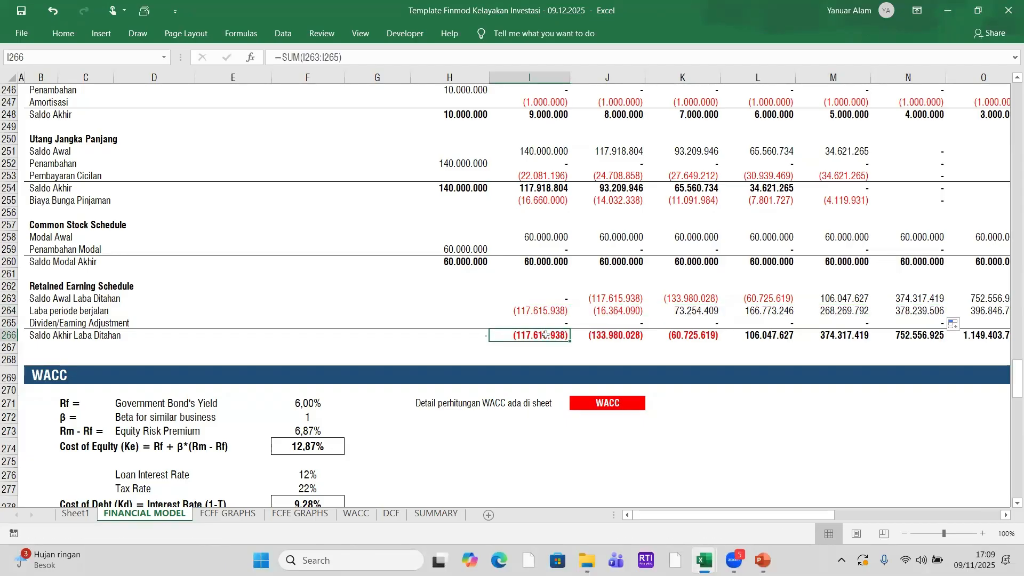
pyautogui.click(613, 301)
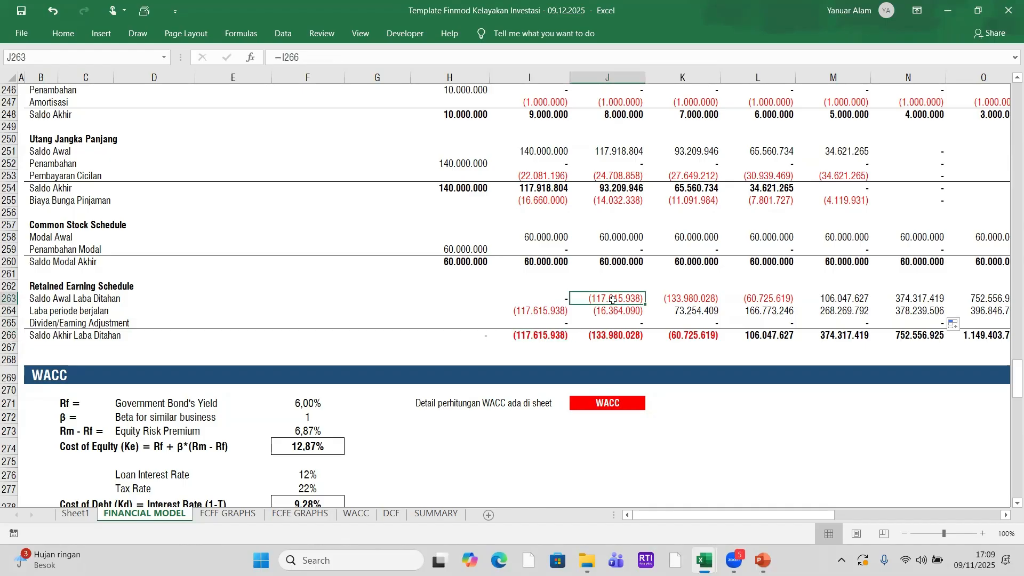
pyautogui.click(622, 311)
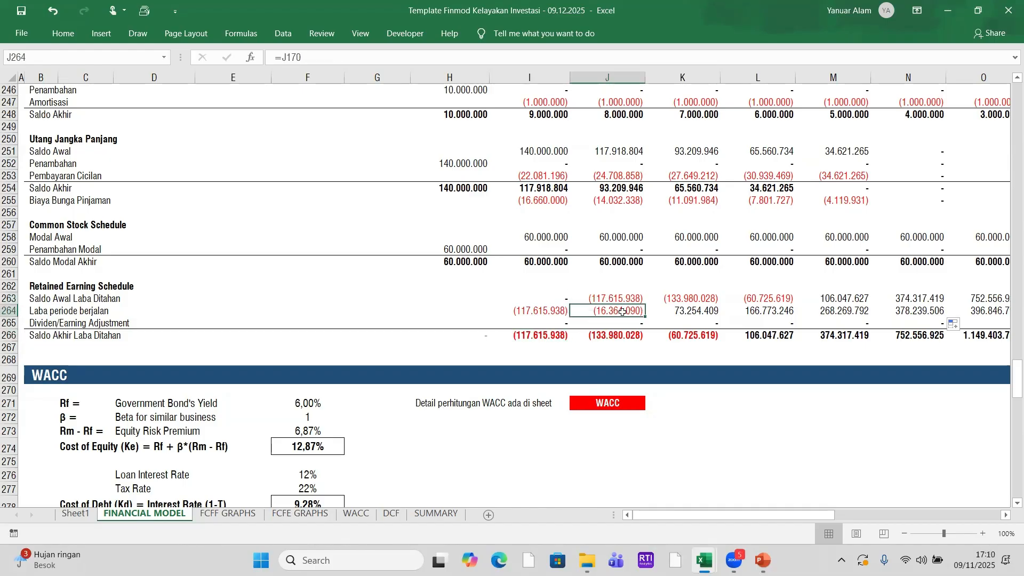
# - Check the Tahun ke-2 closing balance formula in J266 and clear the Kas values in I175:R175 of the NERACA
pyautogui.click(622, 337)
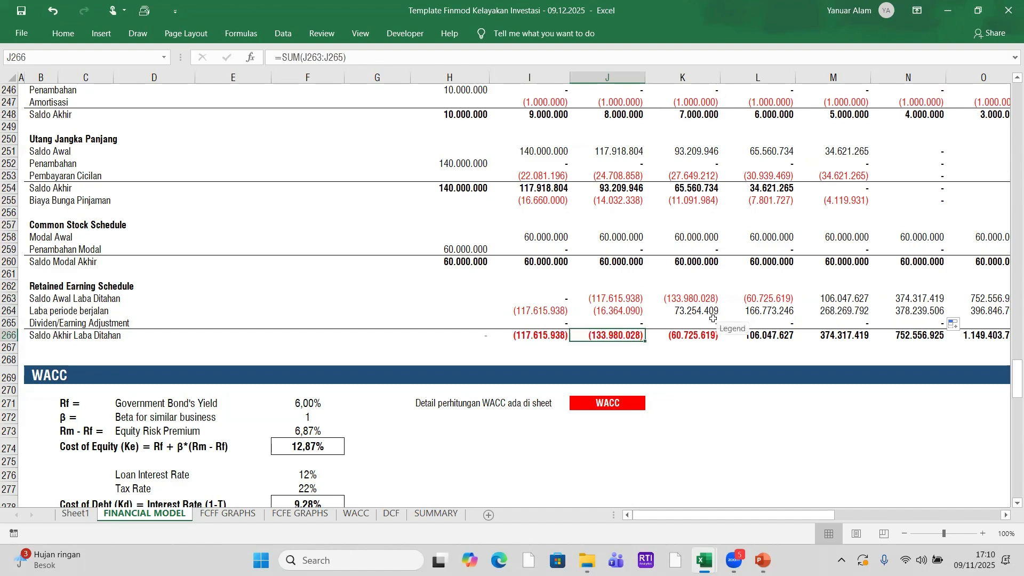
pyautogui.scroll(8, 714, 319)
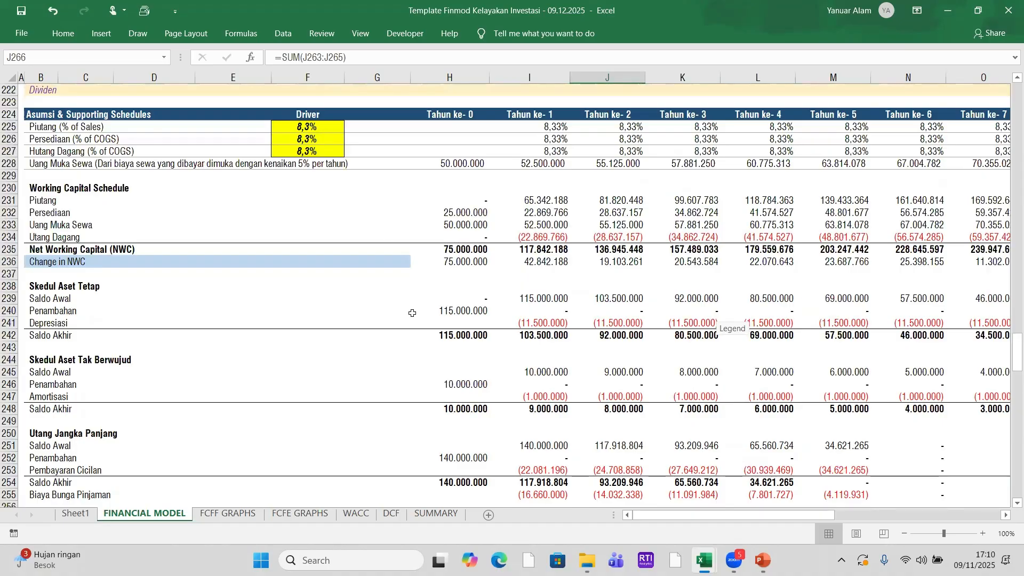
pyautogui.scroll(4, 645, 435)
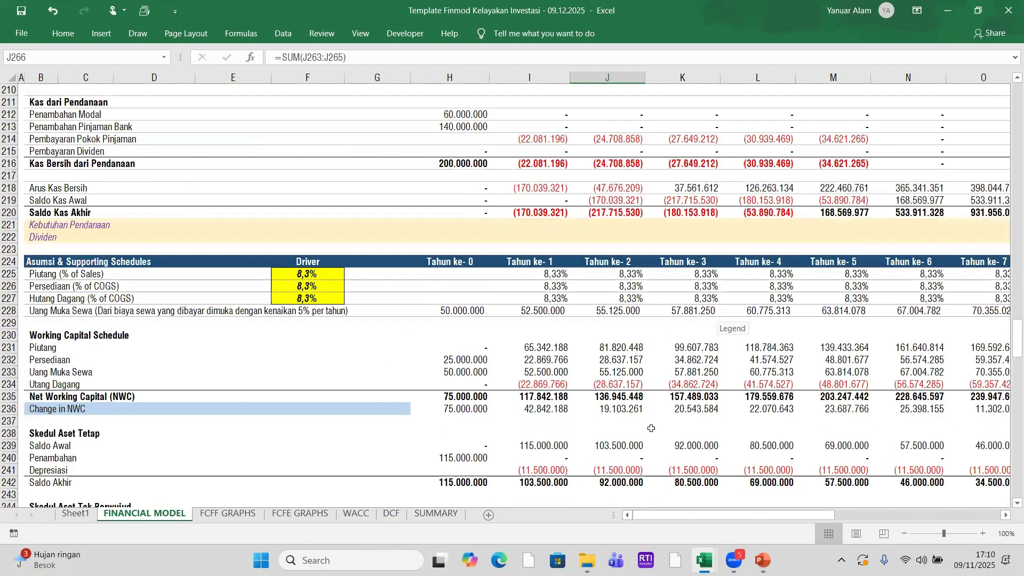
pyautogui.scroll(5, 651, 428)
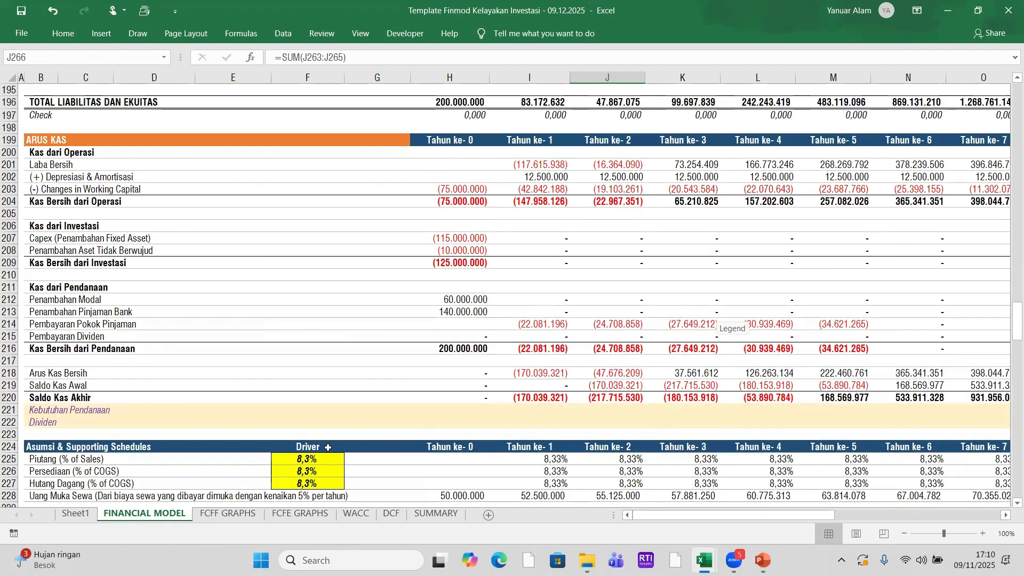
pyautogui.scroll(13, 550, 434)
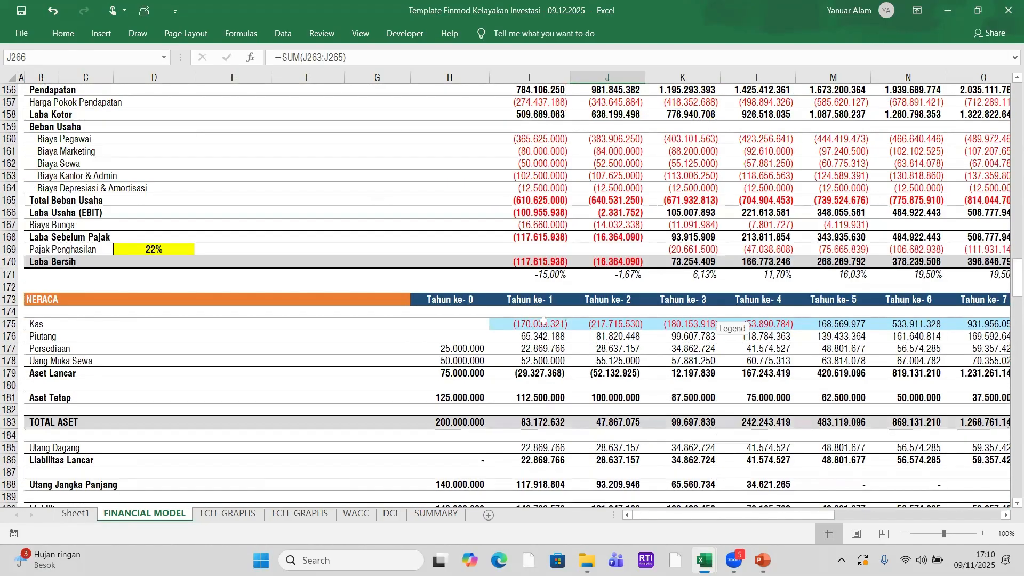
pyautogui.moveTo(544, 321); pyautogui.dragTo(903, 323)
pyautogui.rightClick(903, 324)
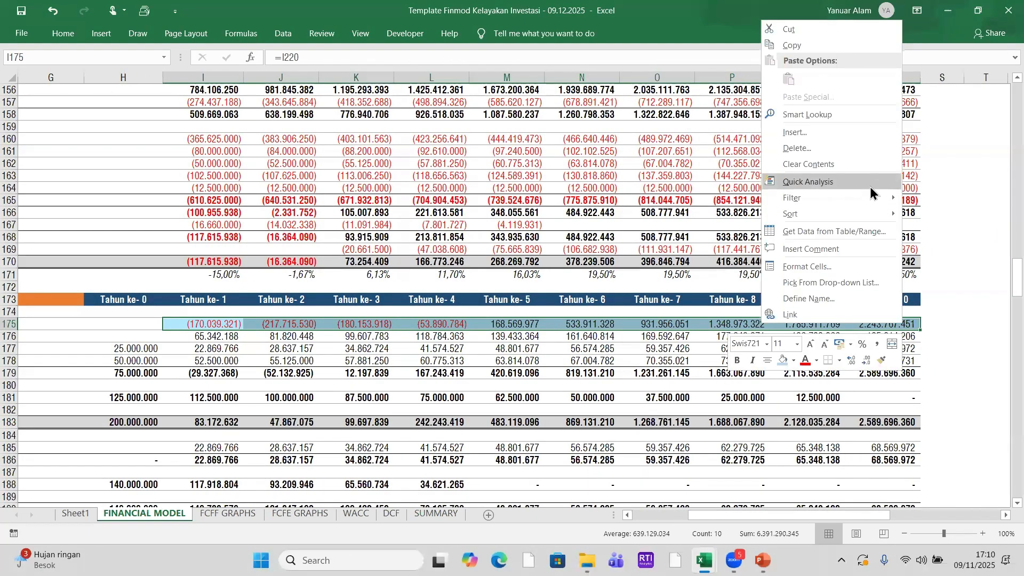
pyautogui.click(859, 171)
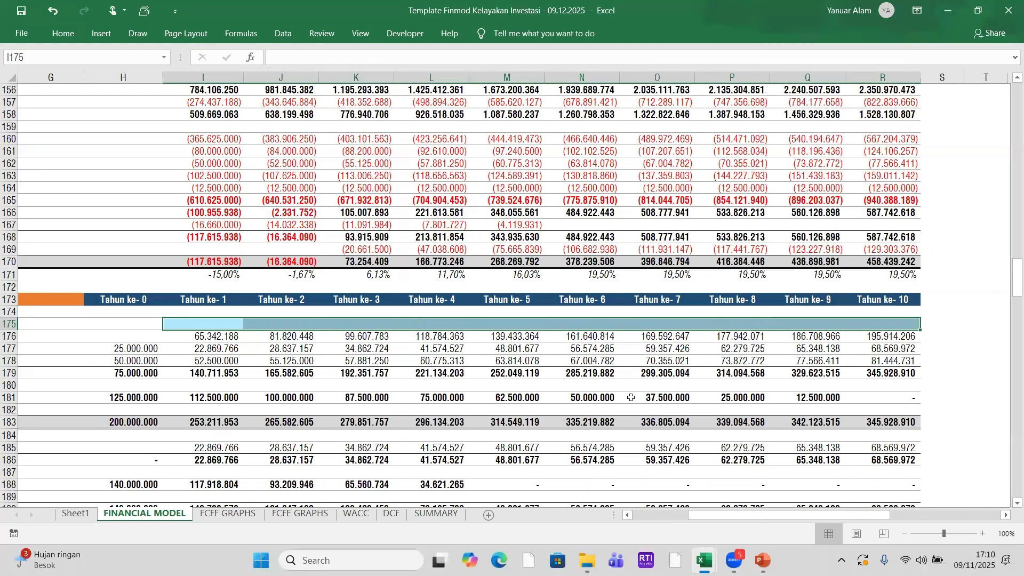
# - Examine the Kas cell I175 in the NERACA and its source, the Saldo Kas Akhir formula in I220 of the ARUS KAS
pyautogui.click(654, 398)
pyautogui.moveTo(705, 516); pyautogui.dragTo(668, 517)
pyautogui.click(486, 321)
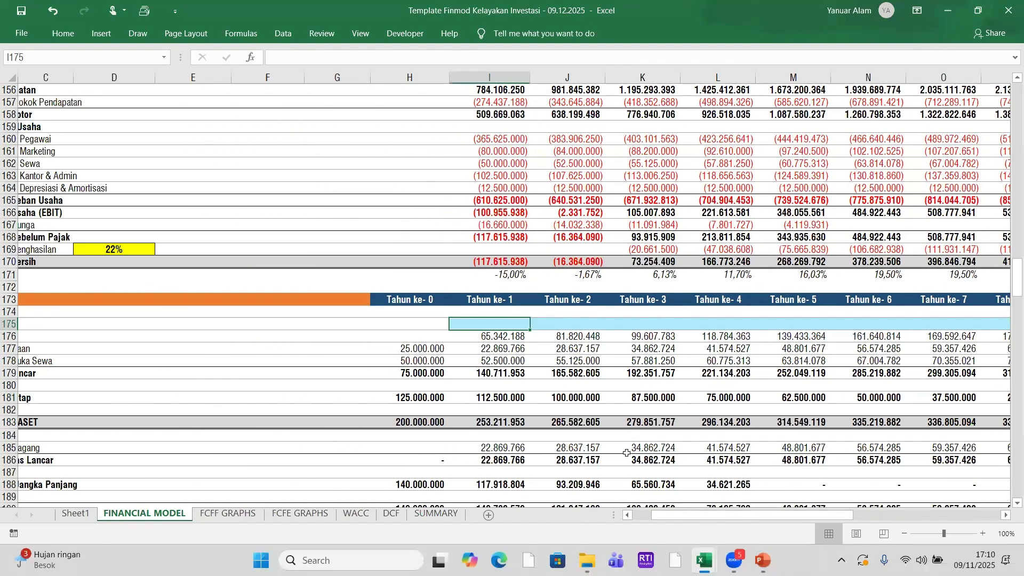
pyautogui.moveTo(728, 518); pyautogui.dragTo(707, 520)
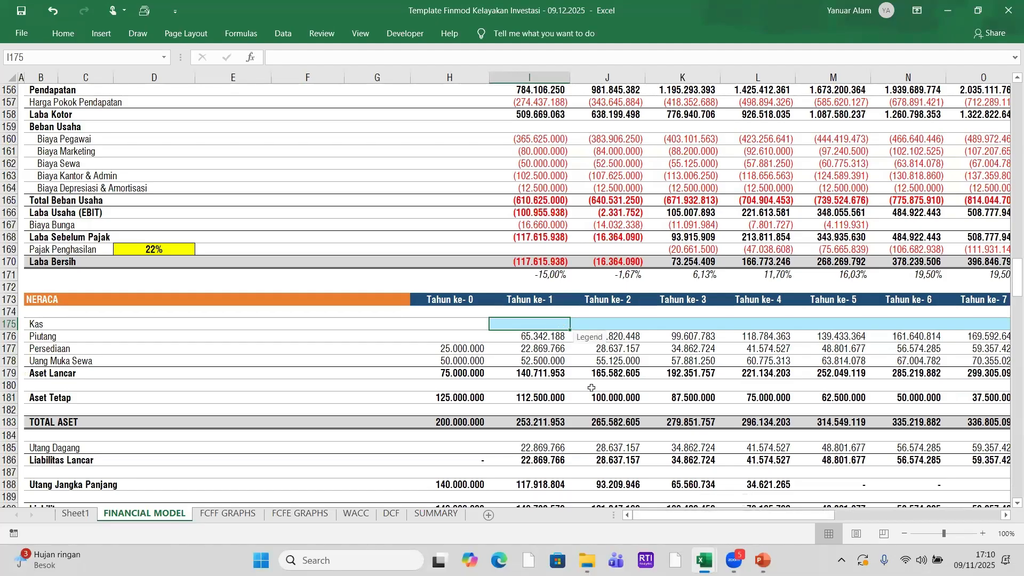
pyautogui.scroll(-1, 603, 383)
pyautogui.scroll(-6, 605, 382)
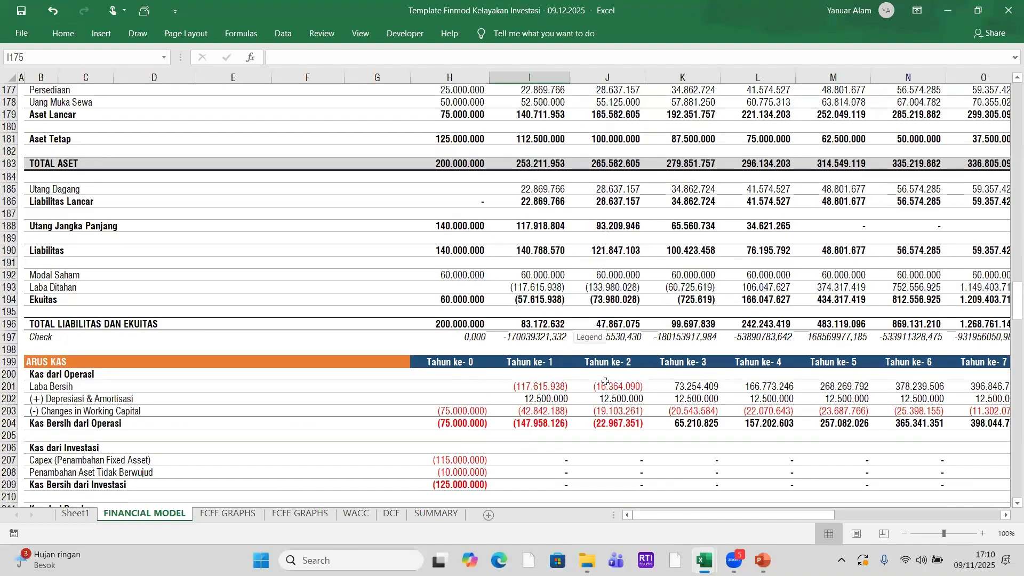
pyautogui.scroll(-6, 606, 382)
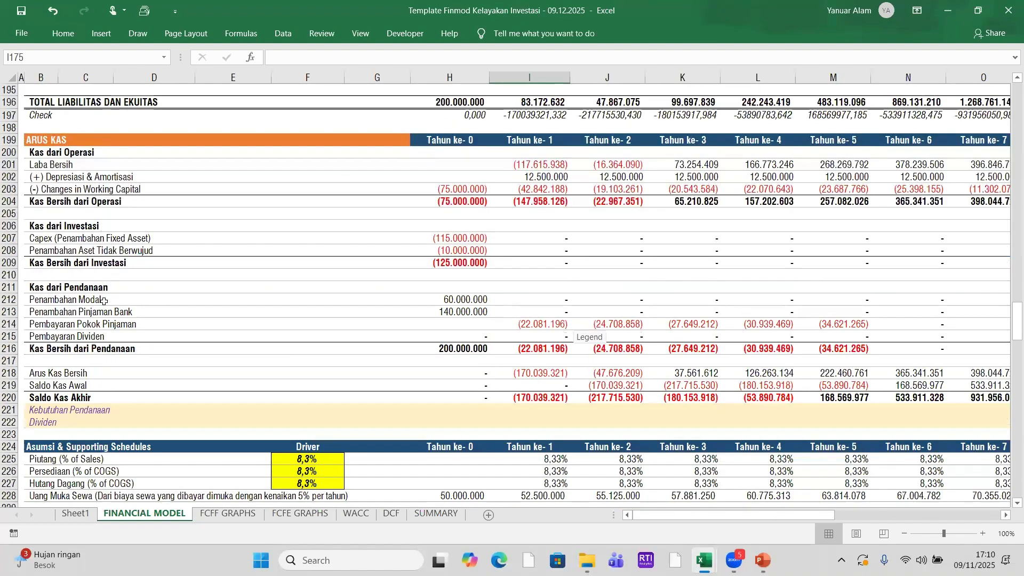
pyautogui.click(530, 399)
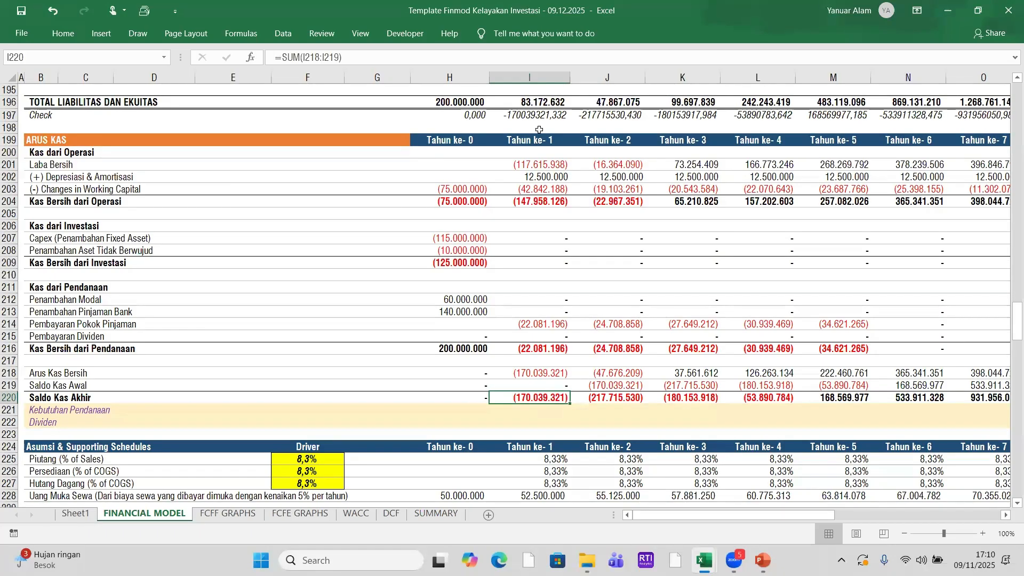
pyautogui.scroll(8, 540, 135)
pyautogui.scroll(-6, 540, 135)
pyautogui.scroll(-2, 540, 135)
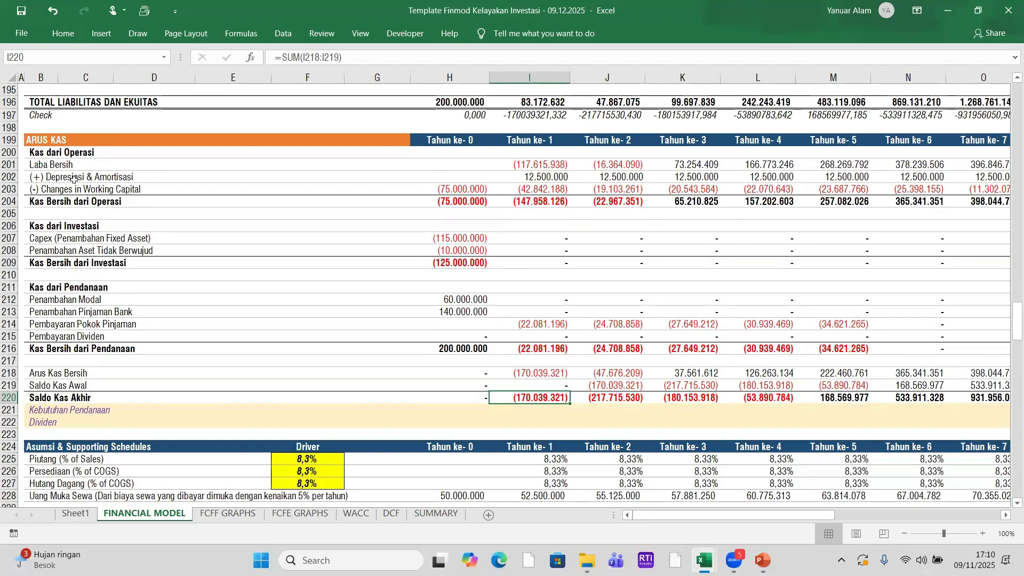
# - Inspect the Tahun ke-0 asset formulas in the NERACA, from Persediaan in H177 through Aset Tetap to TOTAL ASET in H183
pyautogui.scroll(10, 497, 167)
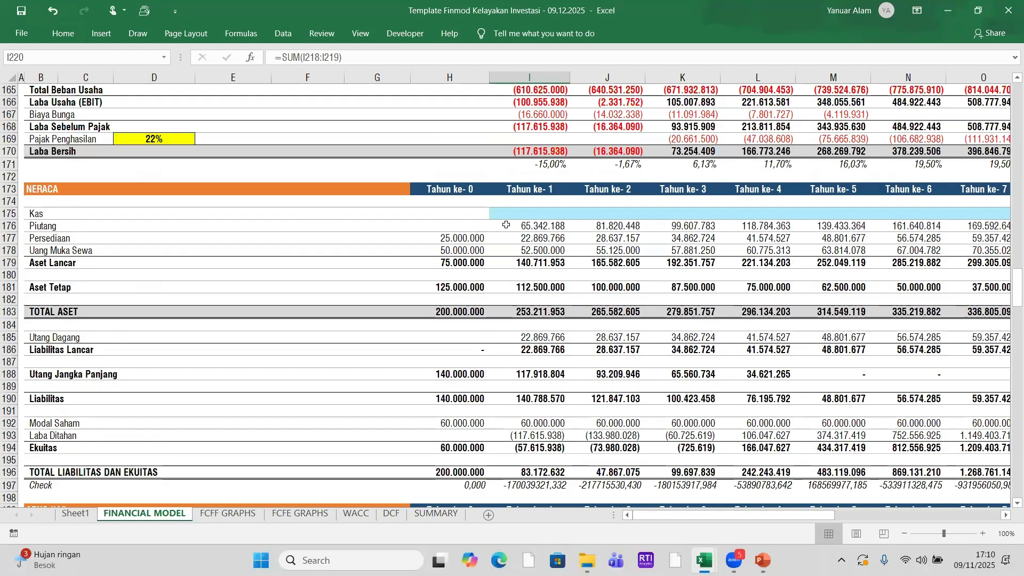
pyautogui.click(475, 237)
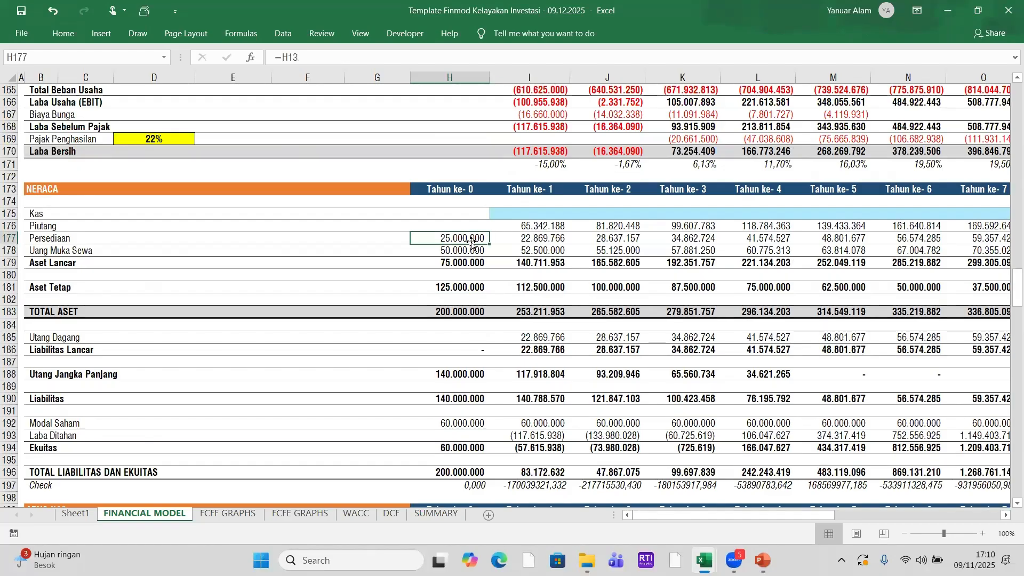
pyautogui.click(465, 251)
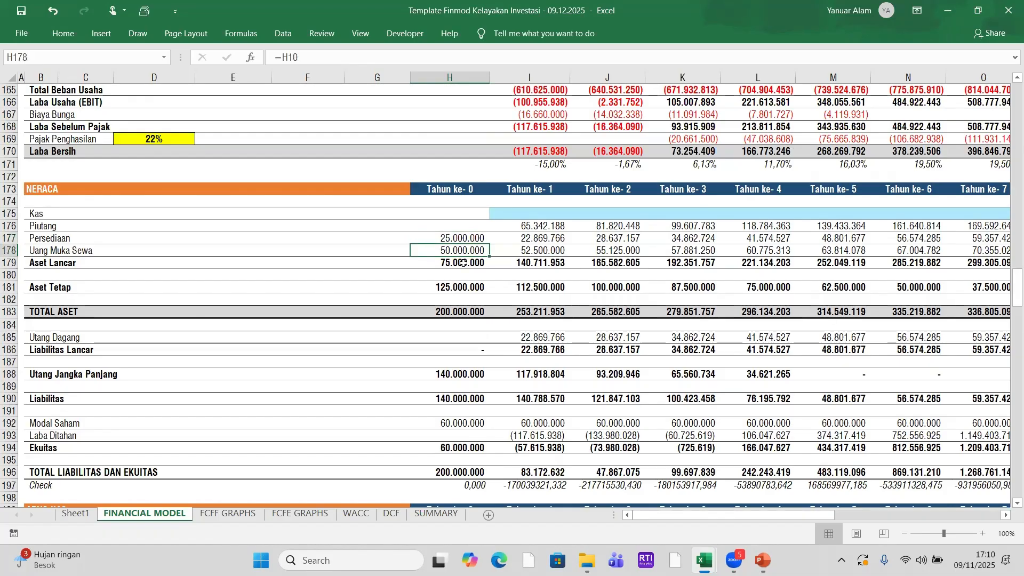
pyautogui.click(463, 263)
pyautogui.click(459, 286)
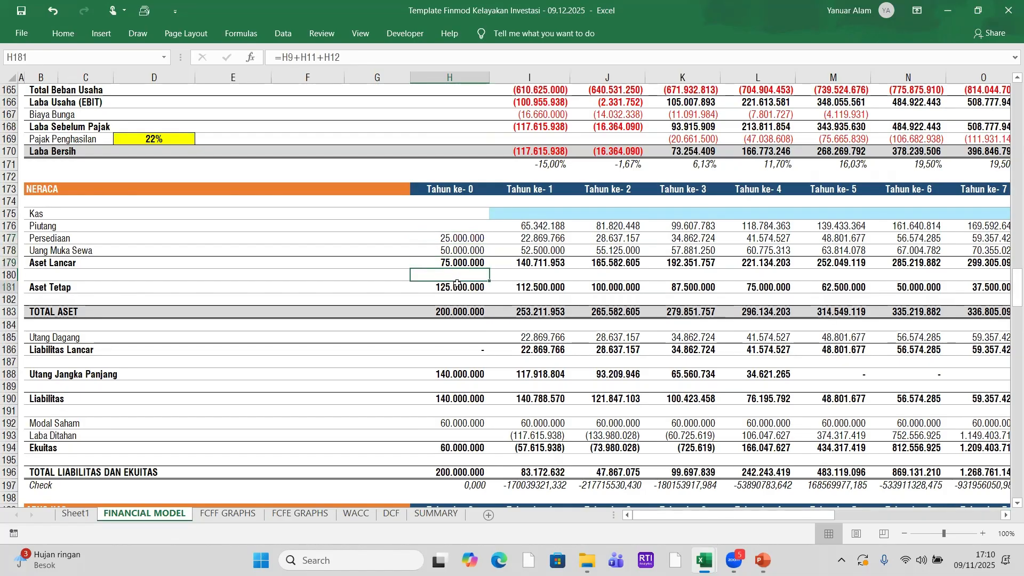
pyautogui.click(462, 312)
pyautogui.moveTo(460, 238); pyautogui.dragTo(463, 312)
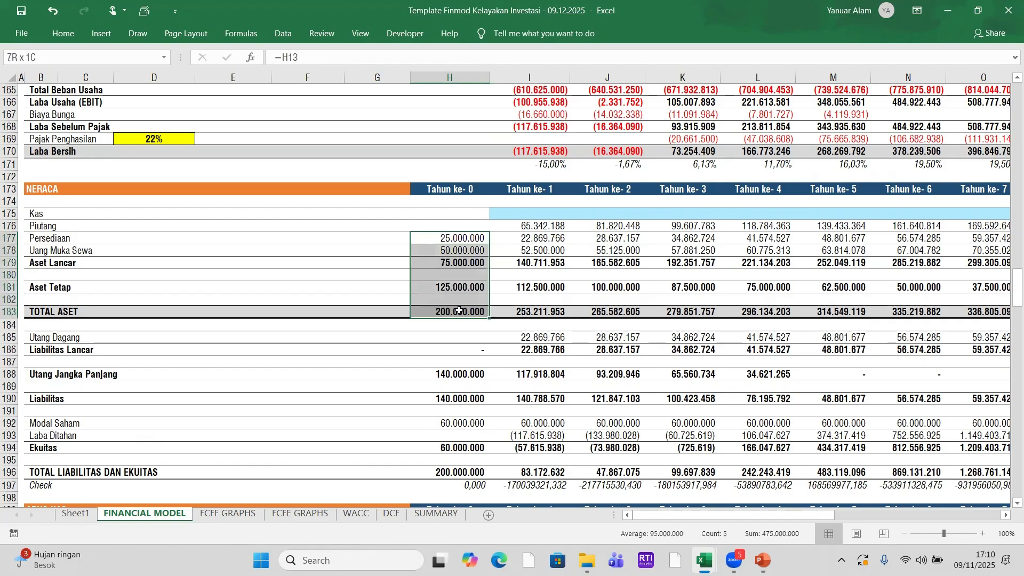
pyautogui.click(468, 362)
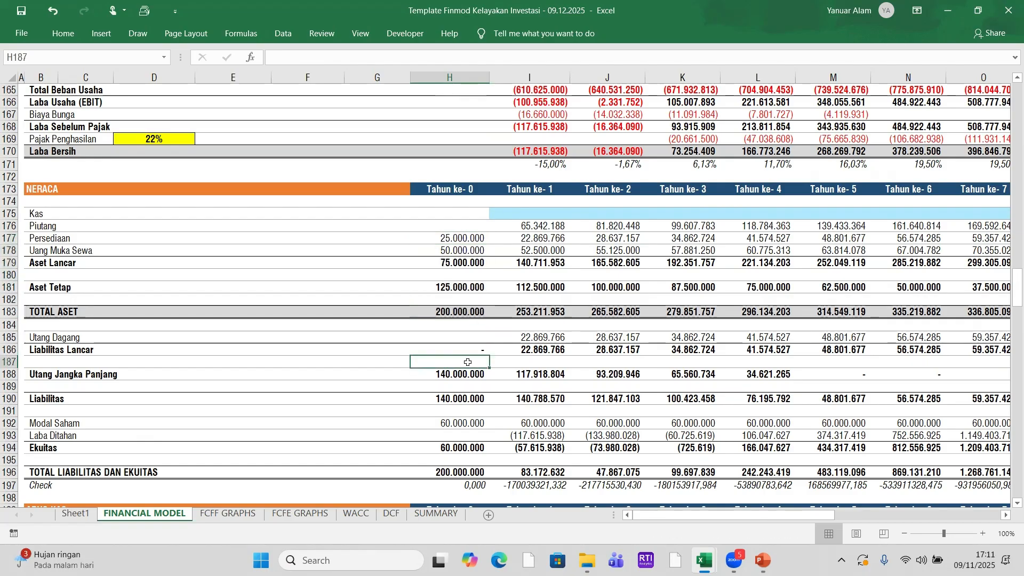
pyautogui.click(467, 314)
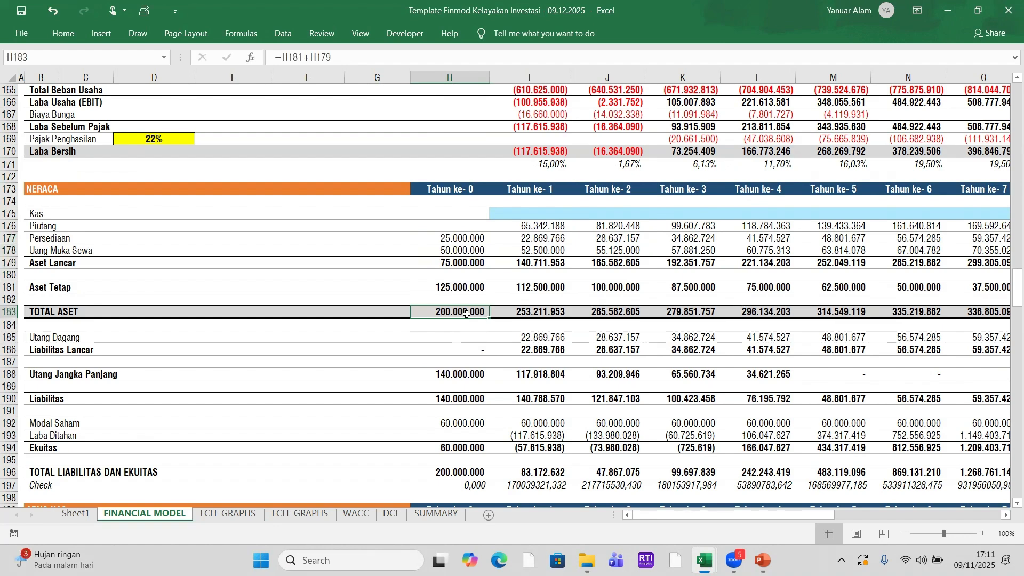
# - Inspect the Tahun ke-0 formulas for Utang Jangka Panjang in H188, Modal Saham in H192 and TOTAL LIABILITAS DAN EKUITAS in H196
pyautogui.scroll(-2, 464, 333)
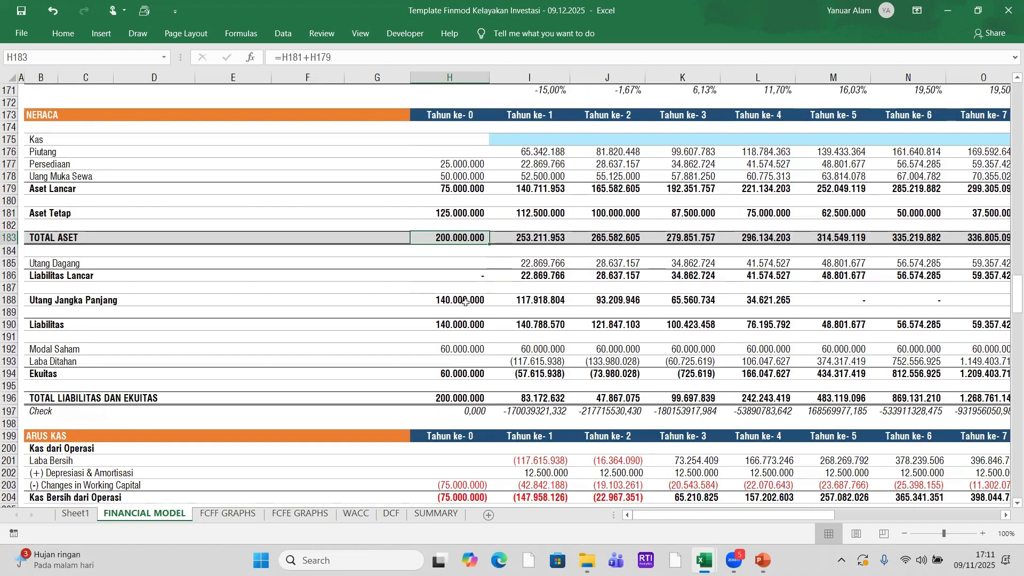
pyautogui.click(465, 301)
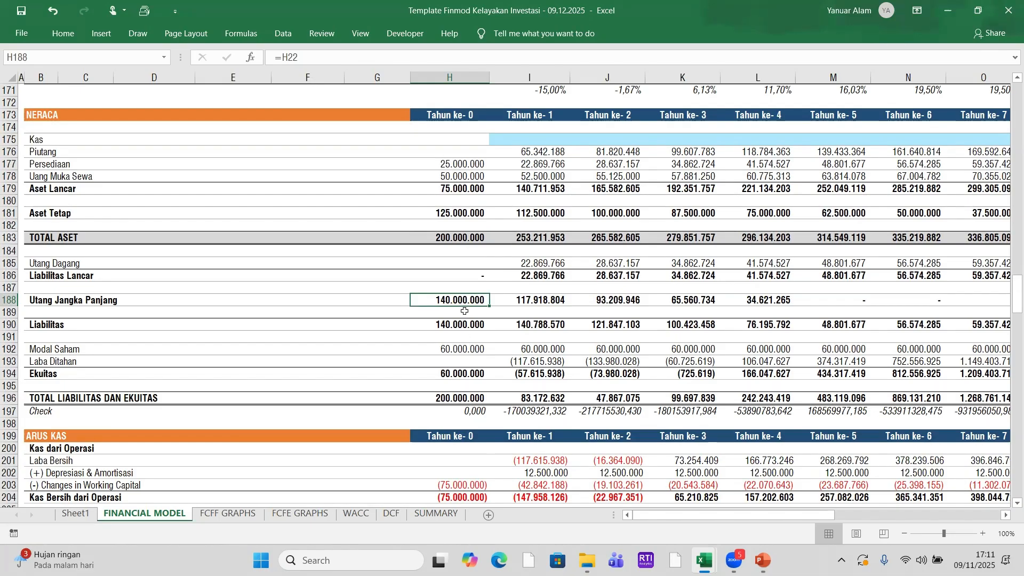
pyautogui.click(458, 348)
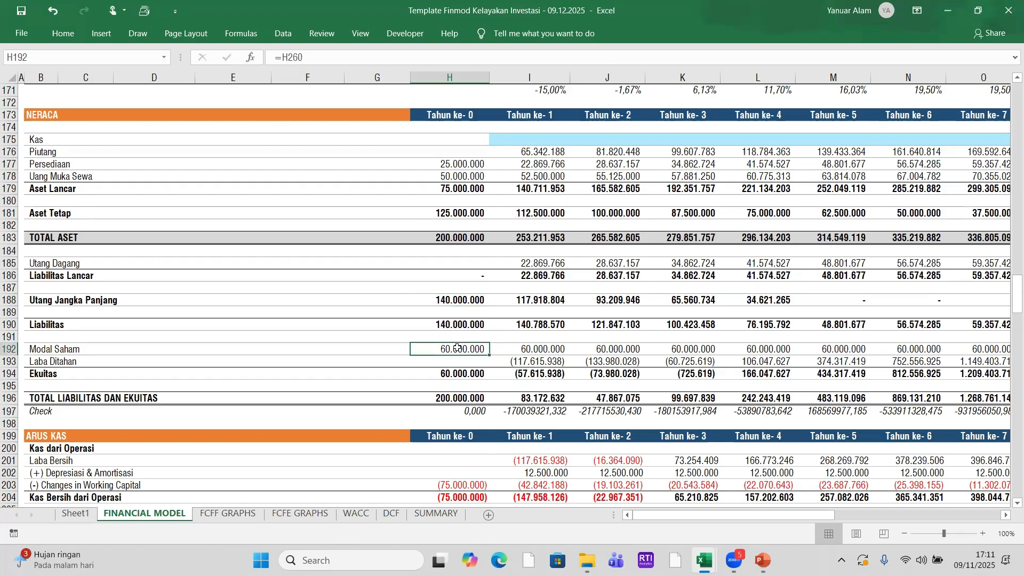
pyautogui.click(464, 395)
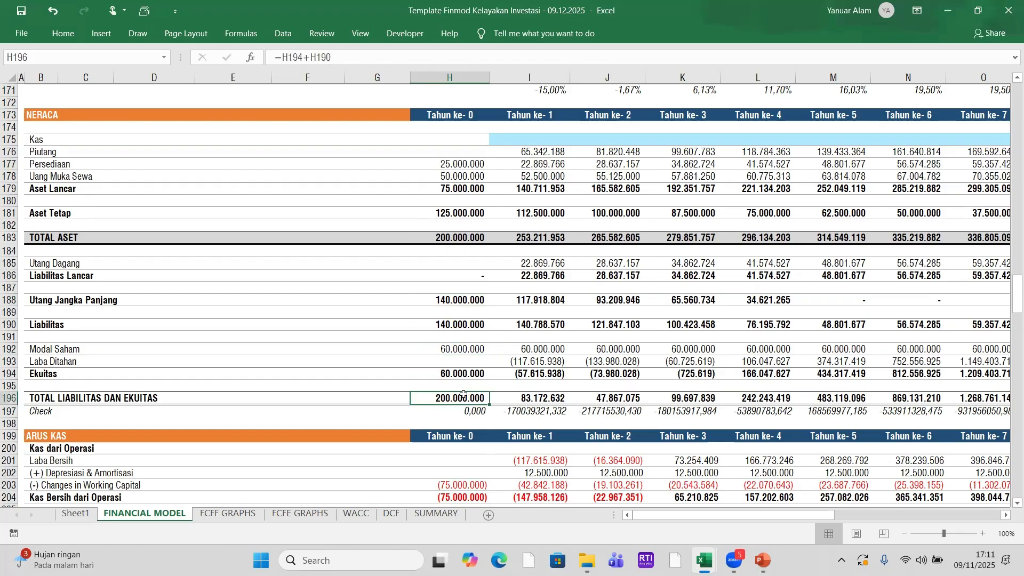
# - Compare the Tahun ke-0 asset block ending at H183 with the liabilities and equity block H188:H196
pyautogui.click(463, 235)
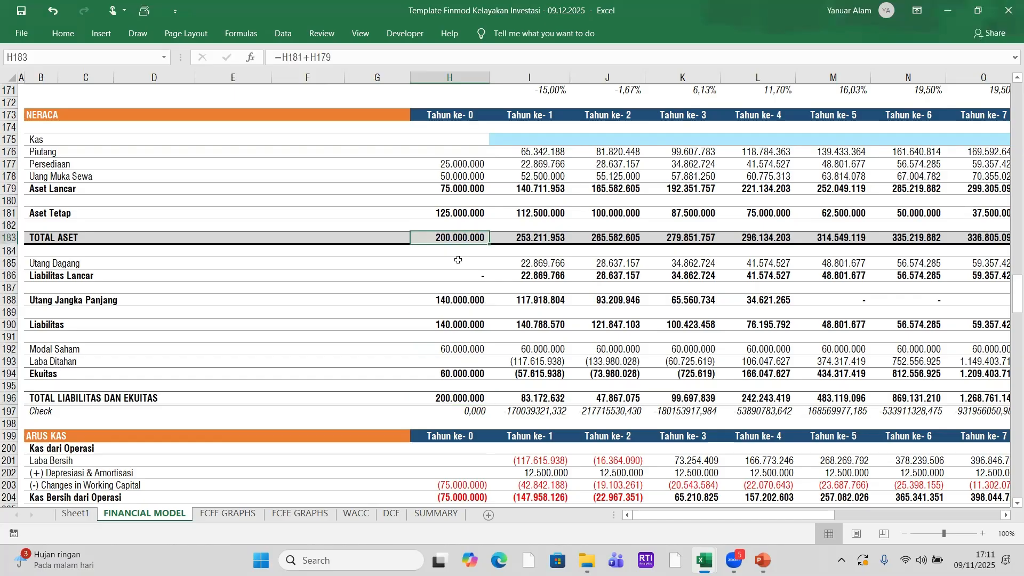
pyautogui.click(448, 398)
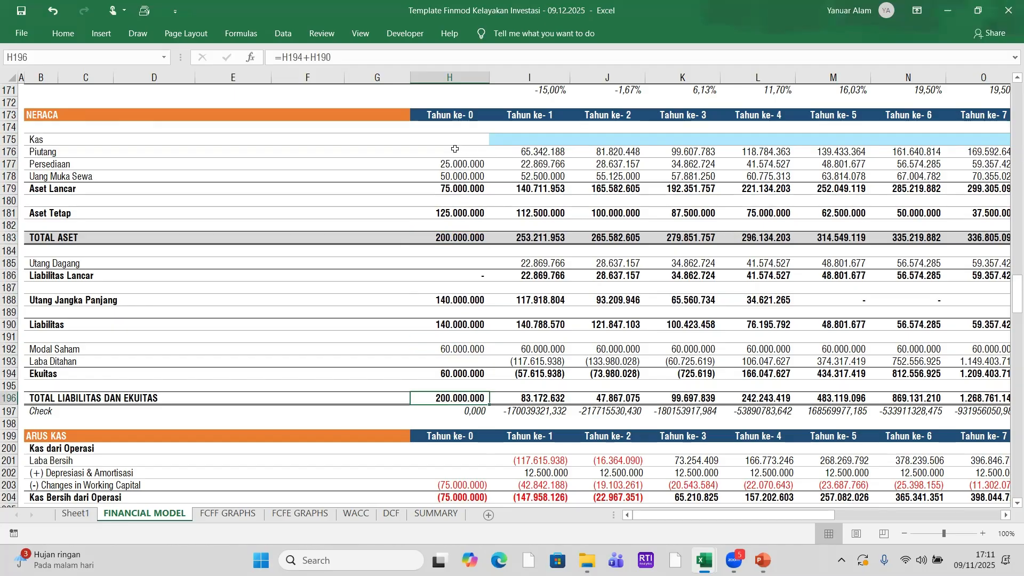
pyautogui.moveTo(448, 157); pyautogui.dragTo(448, 238)
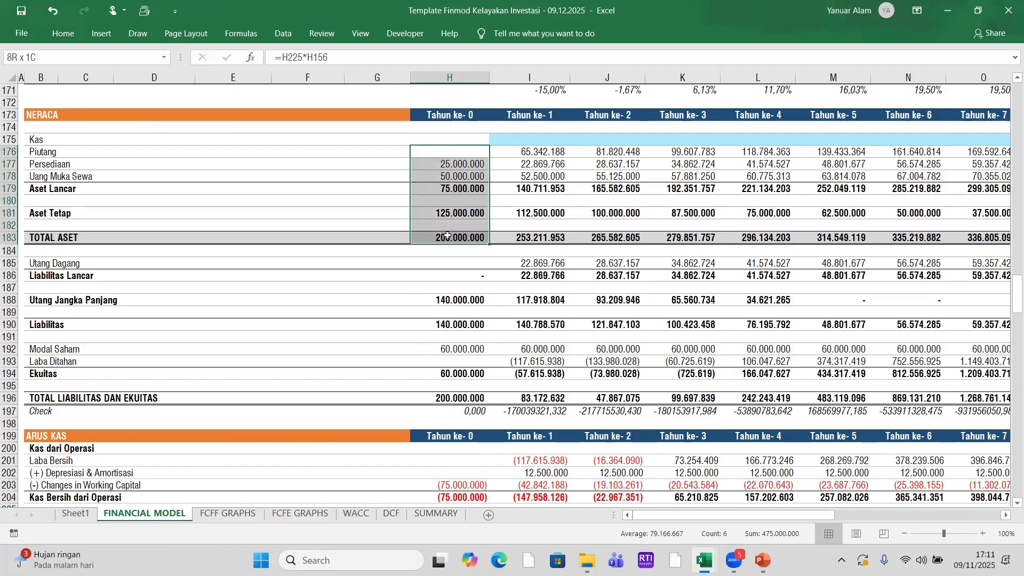
pyautogui.moveTo(459, 302); pyautogui.dragTo(455, 397)
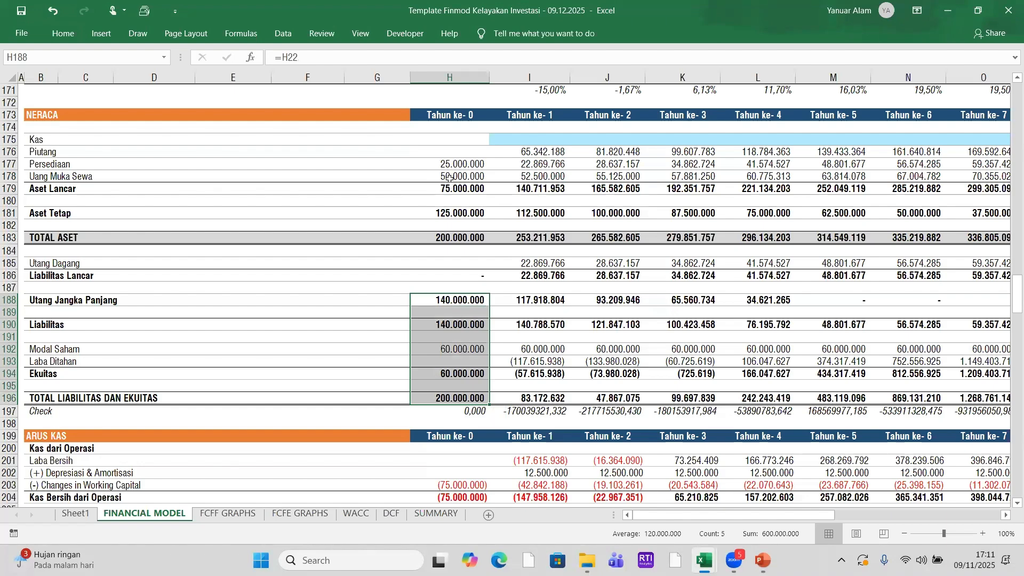
pyautogui.moveTo(450, 165); pyautogui.dragTo(451, 239)
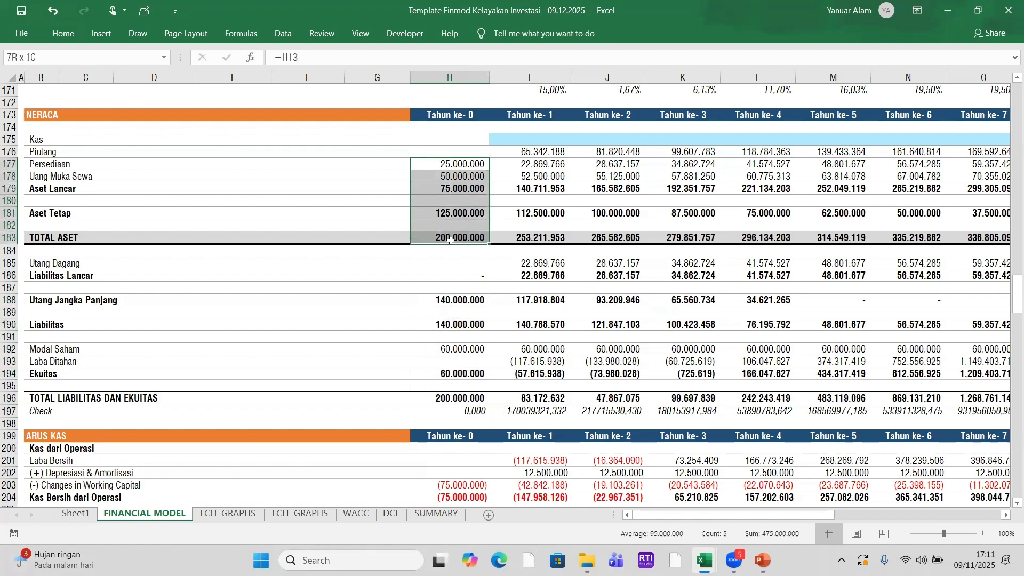
pyautogui.moveTo(454, 300); pyautogui.dragTo(454, 401)
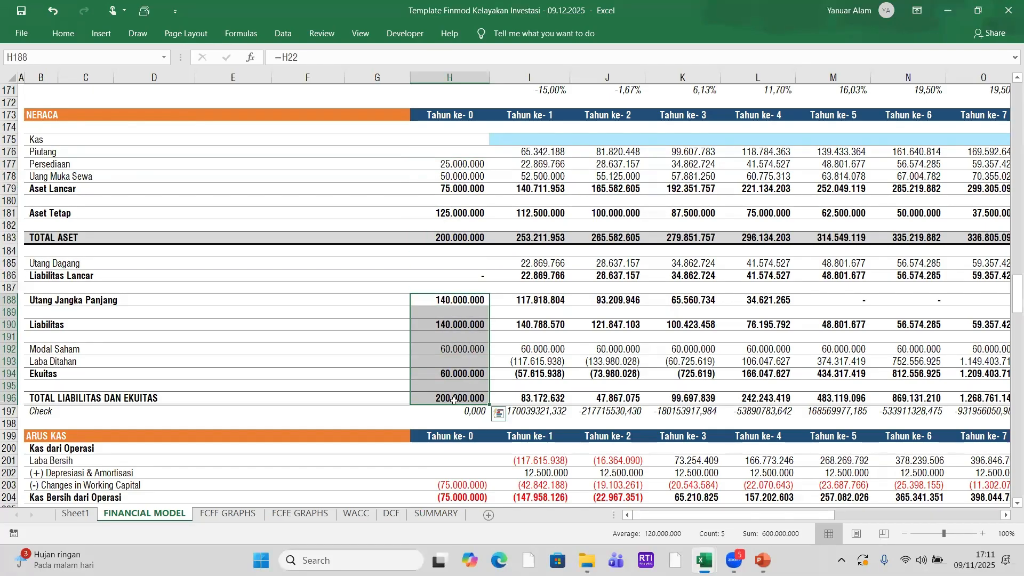
# - Check the Tahun ke-1 Piutang and Persediaan formulas in I176 and I177, and trace Piutang to its percentage-of-sales assumption in I225
pyautogui.click(589, 373)
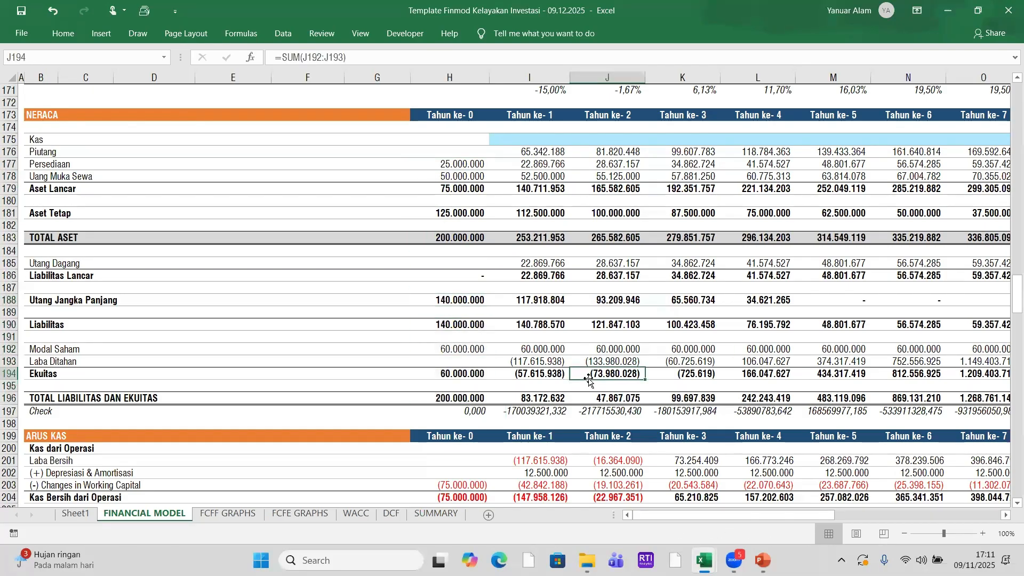
pyautogui.click(548, 151)
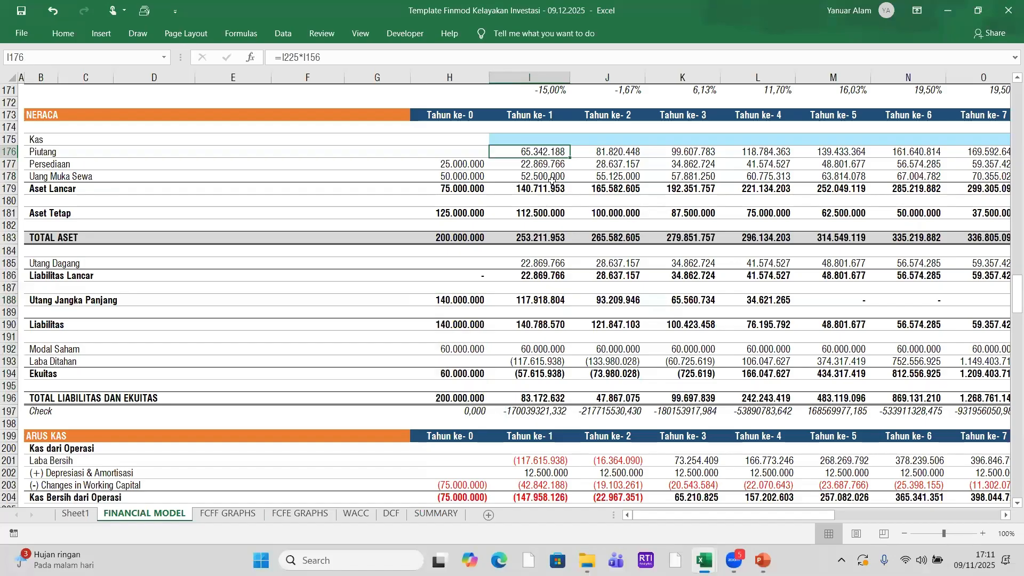
pyautogui.click(555, 162)
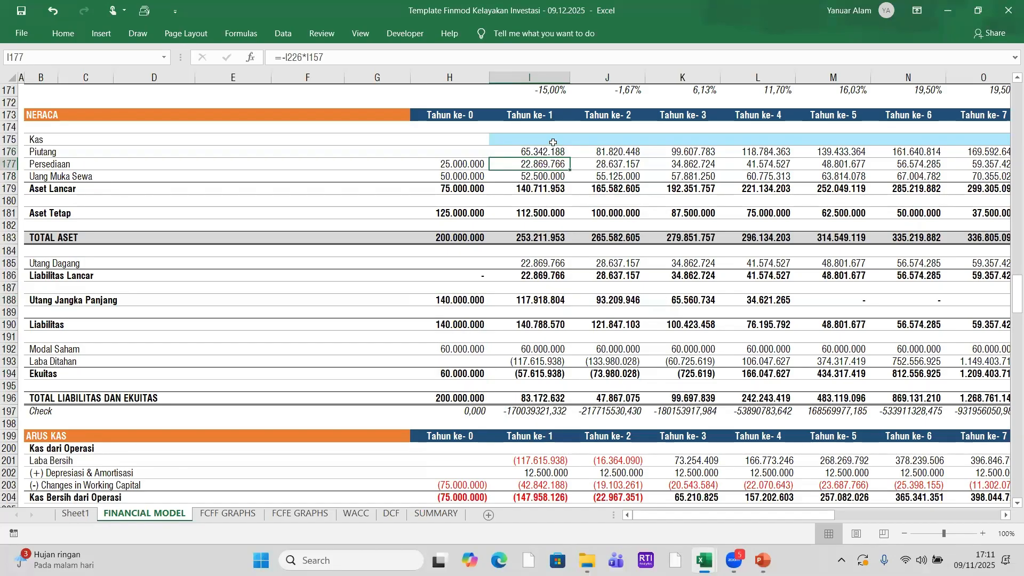
pyautogui.click(537, 154)
pyautogui.scroll(-10, 543, 344)
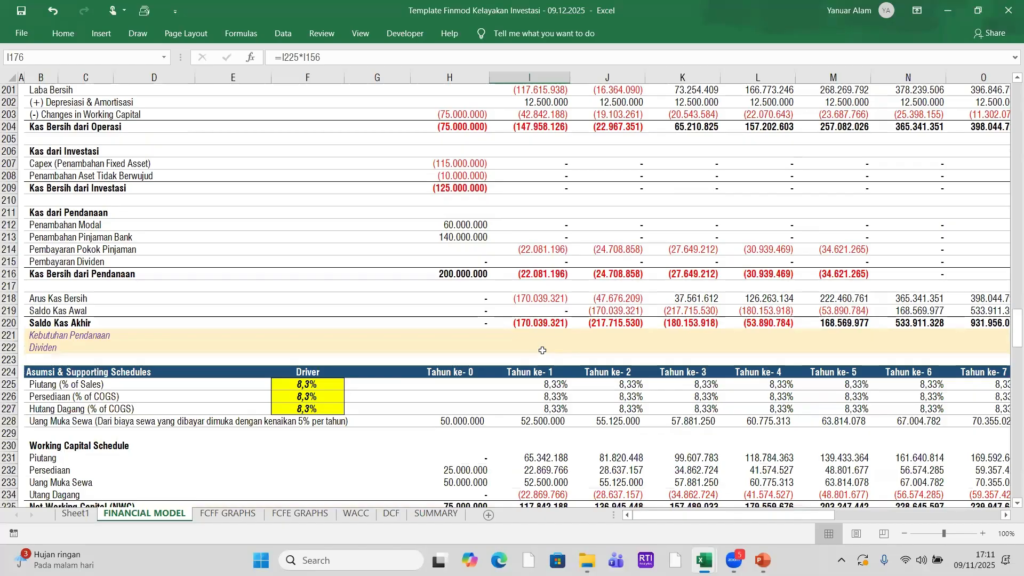
pyautogui.scroll(-2, 543, 350)
pyautogui.click(554, 310)
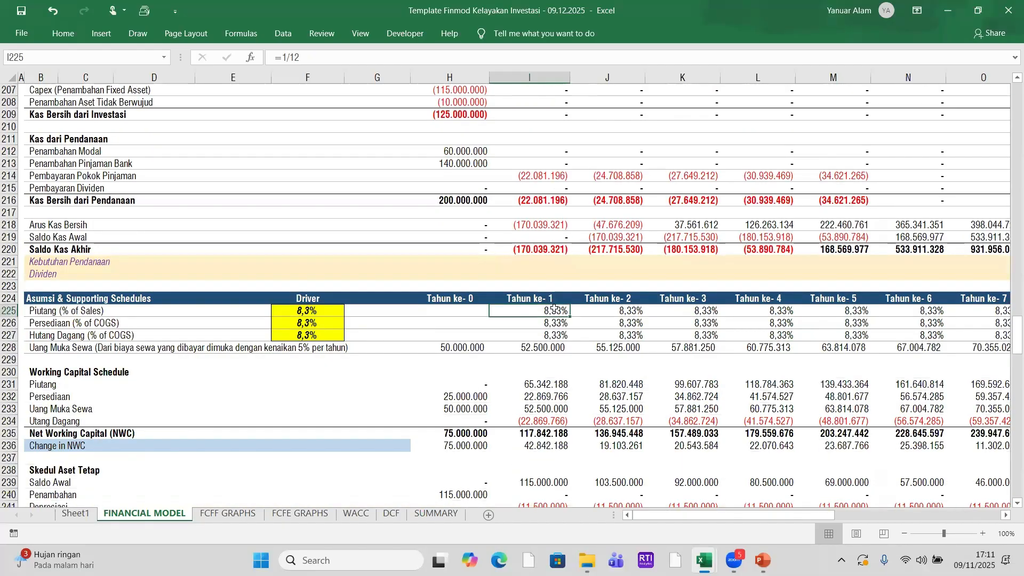
# - Trace the Tahun ke-1 Persediaan formula in I177 to its percentage-of-COGS assumption in I226 and Harga Pokok Pendapatan in I157
pyautogui.scroll(18, 554, 309)
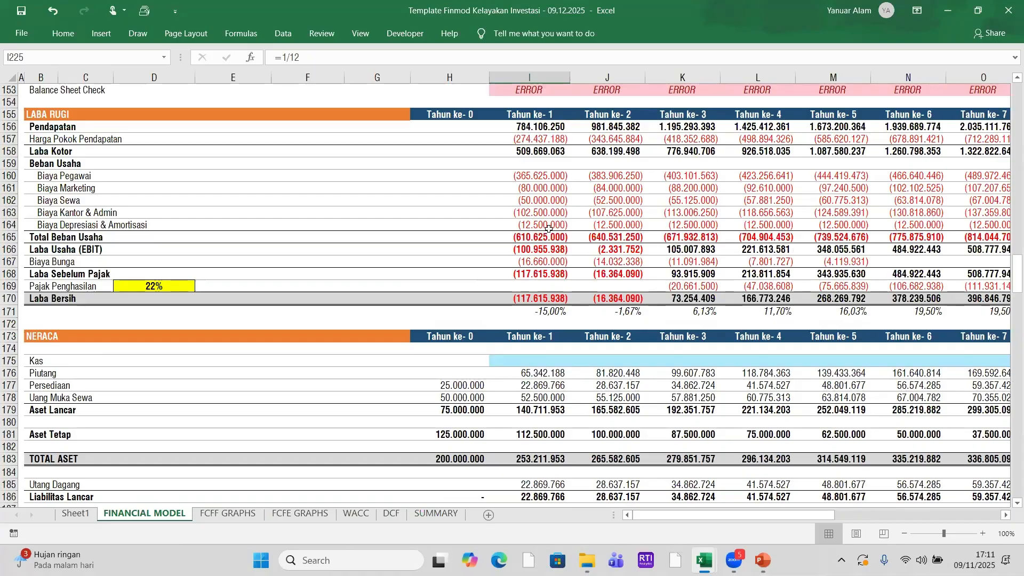
pyautogui.scroll(-3, 552, 240)
pyautogui.scroll(-14, 543, 377)
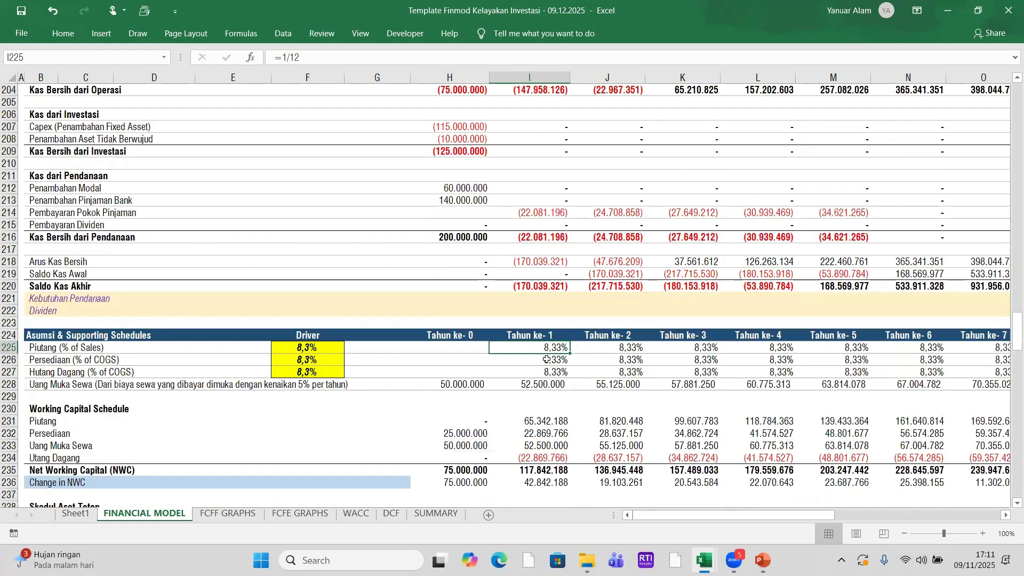
pyautogui.click(547, 360)
pyautogui.scroll(4, 547, 318)
pyautogui.scroll(-4, 547, 318)
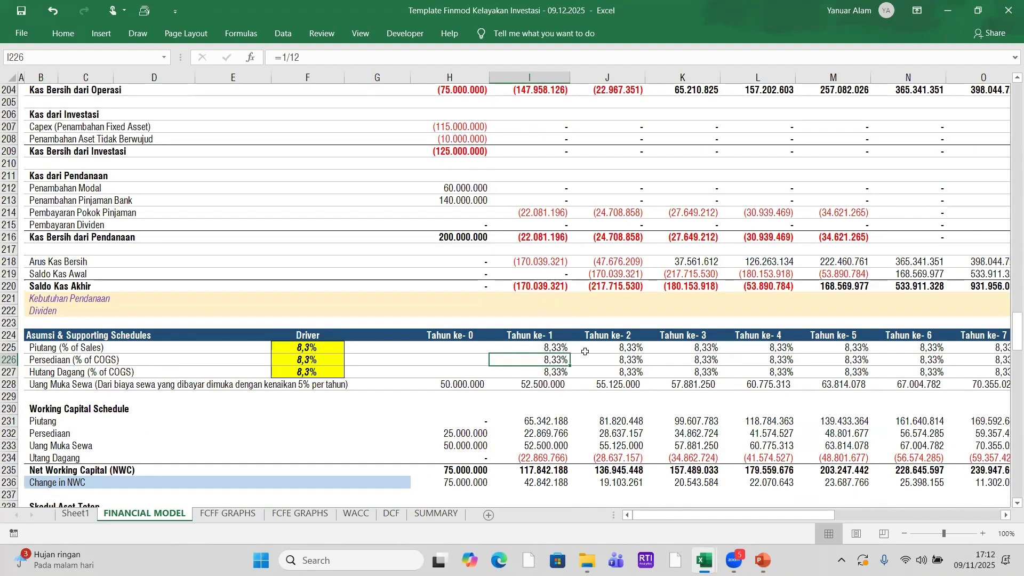
pyautogui.scroll(18, 544, 357)
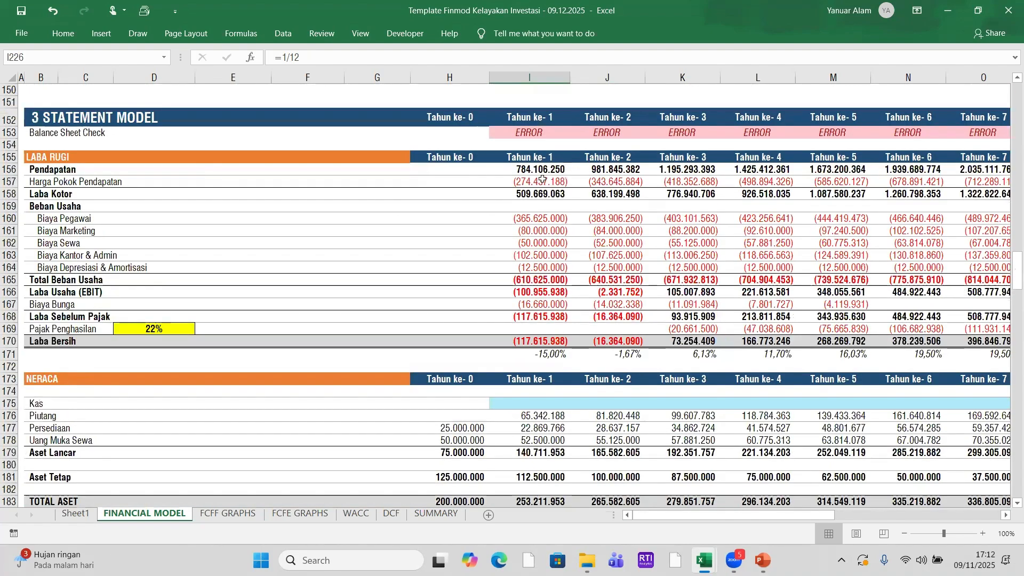
pyautogui.click(543, 179)
pyautogui.scroll(-4, 536, 310)
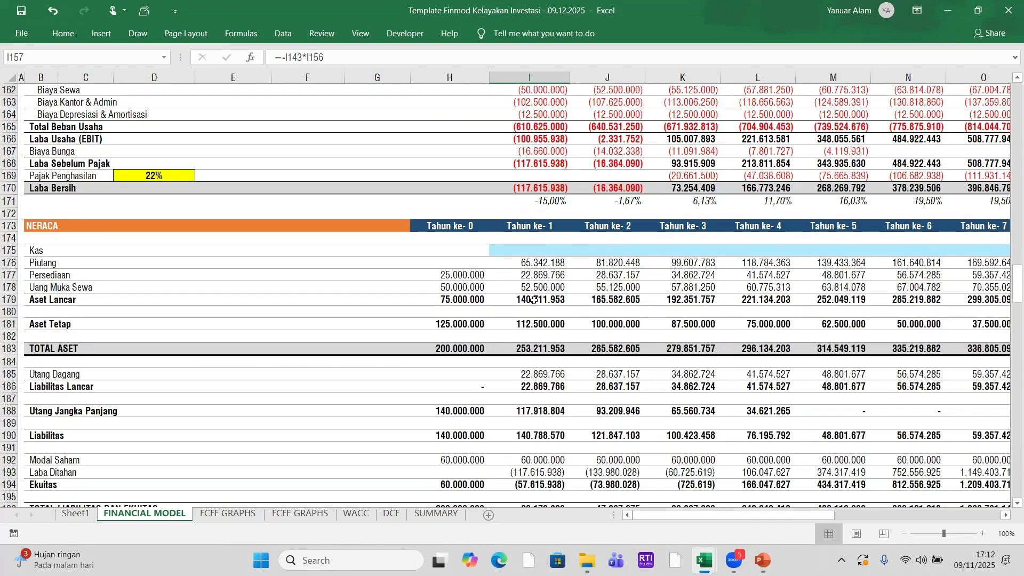
pyautogui.click(532, 275)
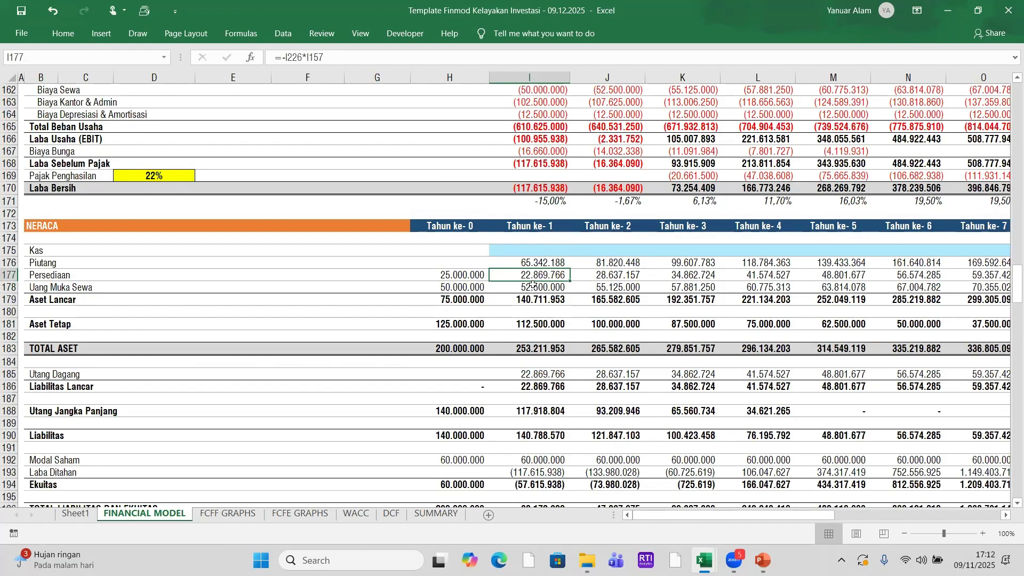
# - Trace the Tahun ke-1 Uang Muka Sewa formula in I178 to the prepaid rent assumption in I228
pyautogui.click(533, 287)
pyautogui.scroll(-8, 536, 290)
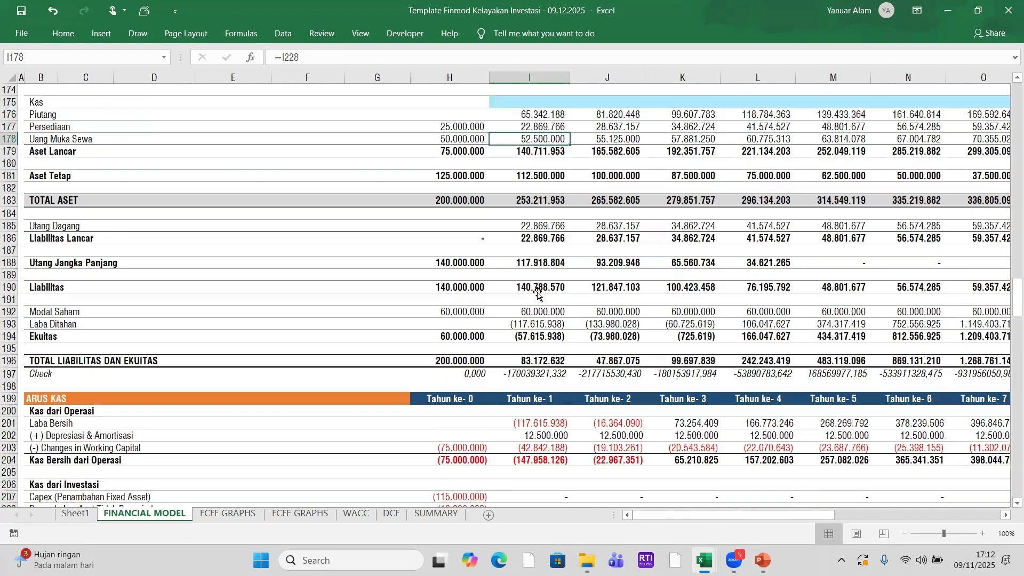
pyautogui.scroll(-8, 537, 293)
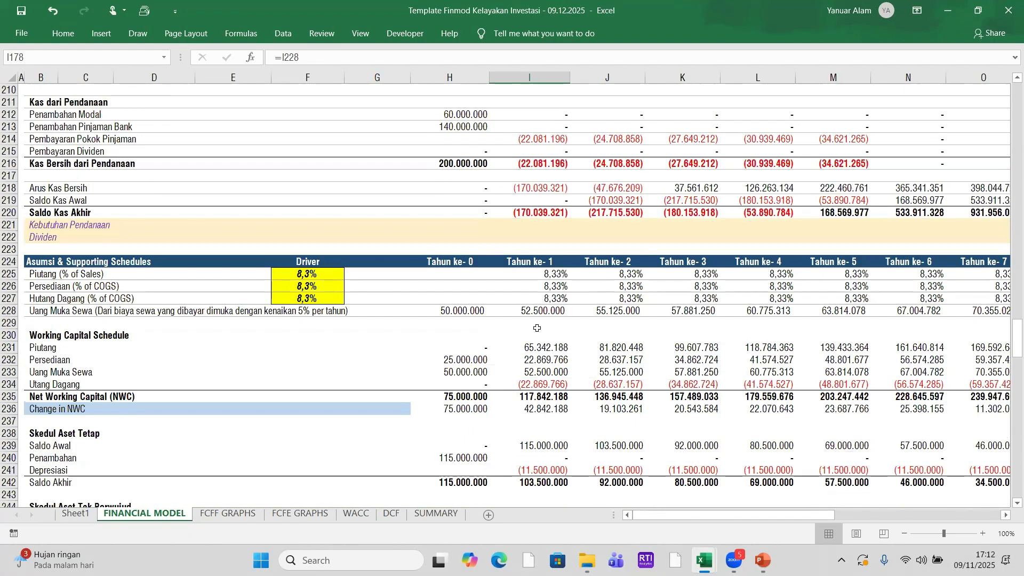
pyautogui.click(539, 311)
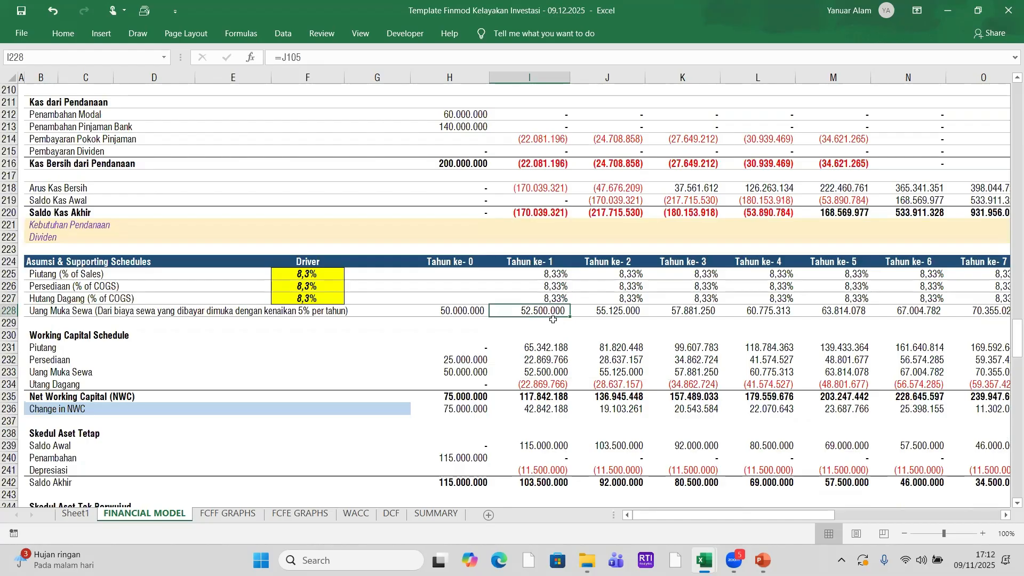
pyautogui.scroll(18, 556, 318)
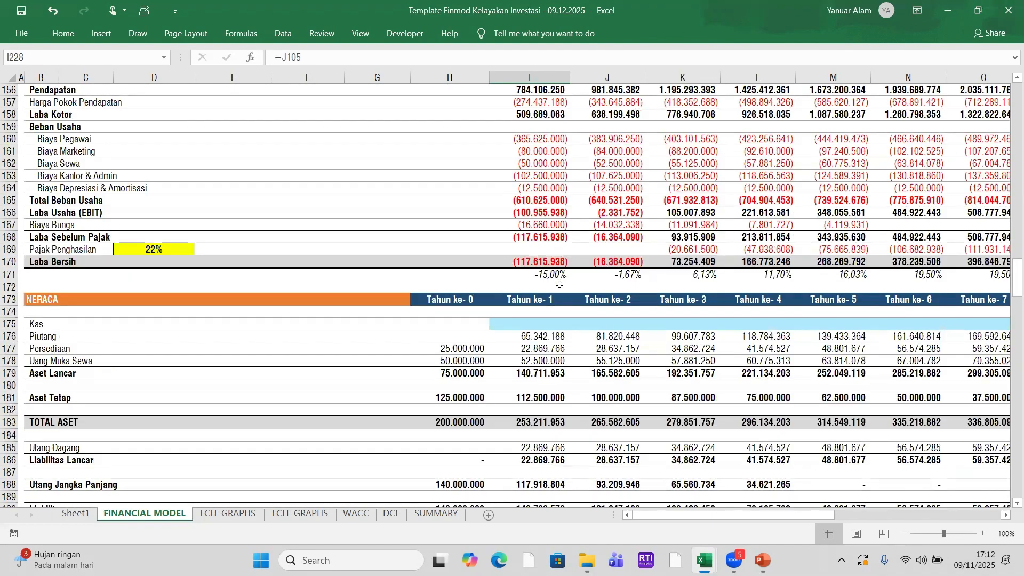
pyautogui.scroll(-2, 559, 284)
pyautogui.click(545, 288)
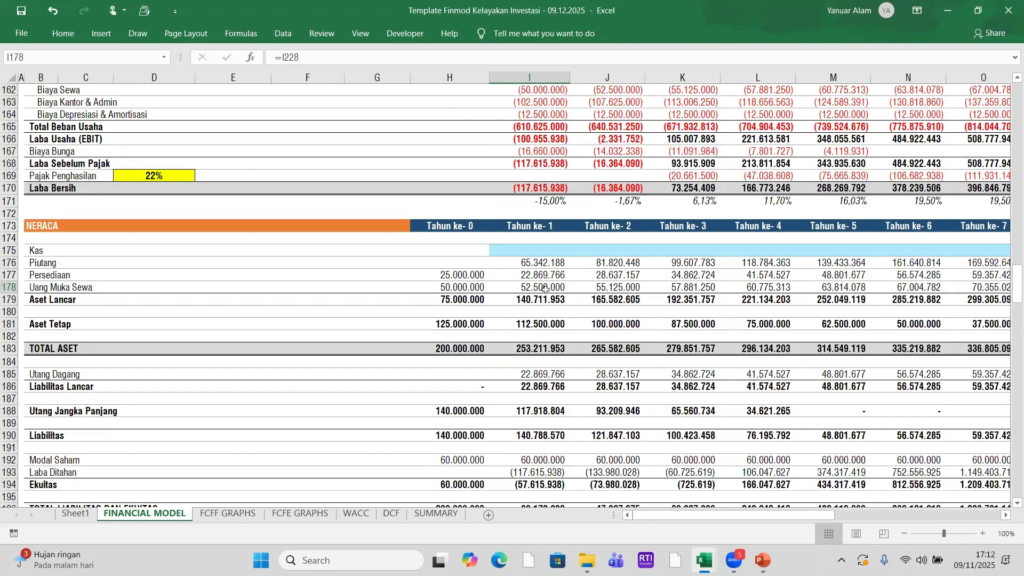
# - Check the Tahun ke-1 Aset Tetap formula in I181 against the Saldo Akhir in I242 of the Skedul Aset Tetap
pyautogui.click(543, 323)
pyautogui.scroll(-12, 546, 336)
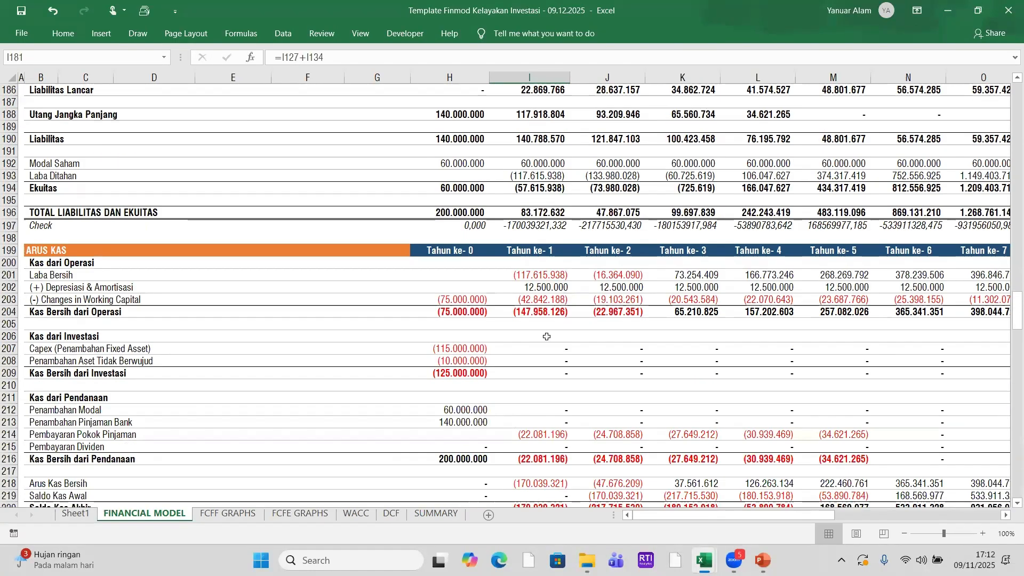
pyautogui.scroll(-6, 547, 336)
pyautogui.scroll(-1, 547, 336)
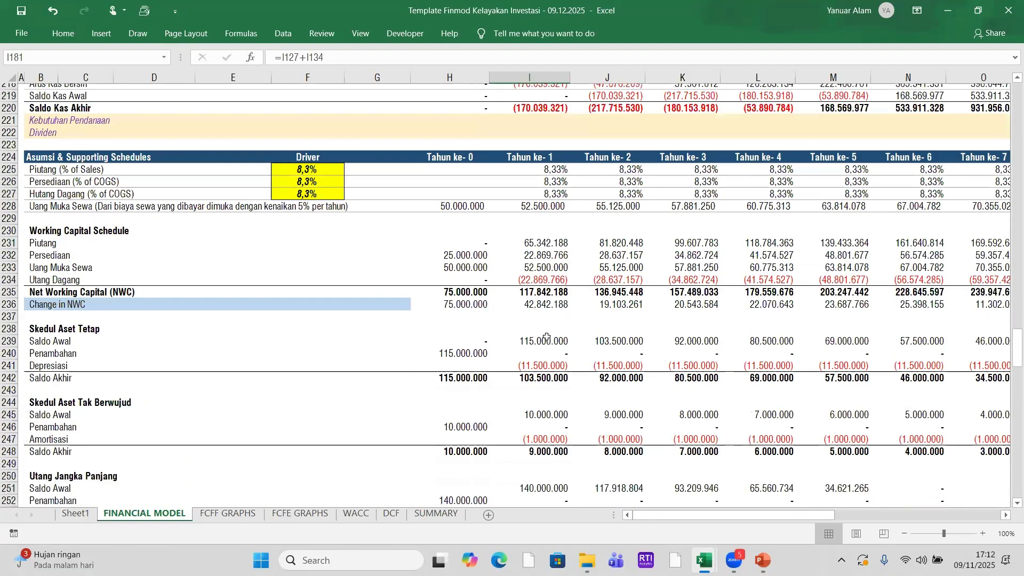
pyautogui.click(541, 369)
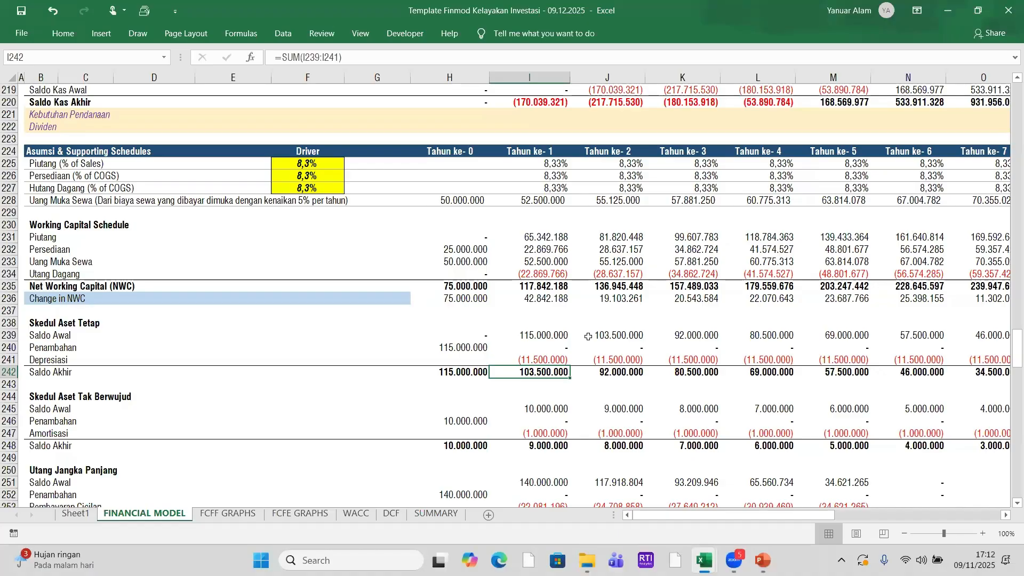
pyautogui.scroll(20, 588, 337)
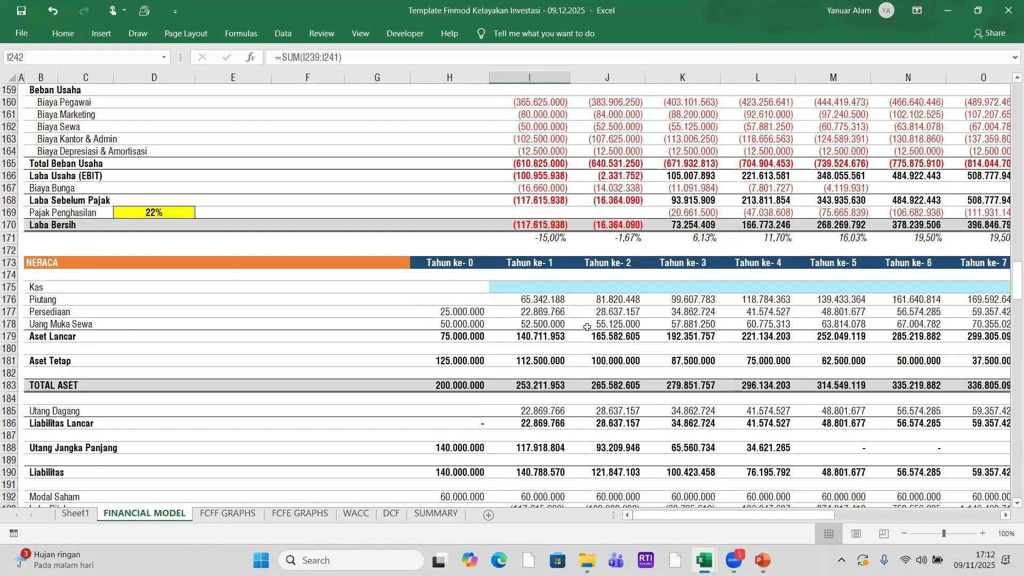
pyautogui.scroll(1, 587, 327)
pyautogui.scroll(-2, 587, 327)
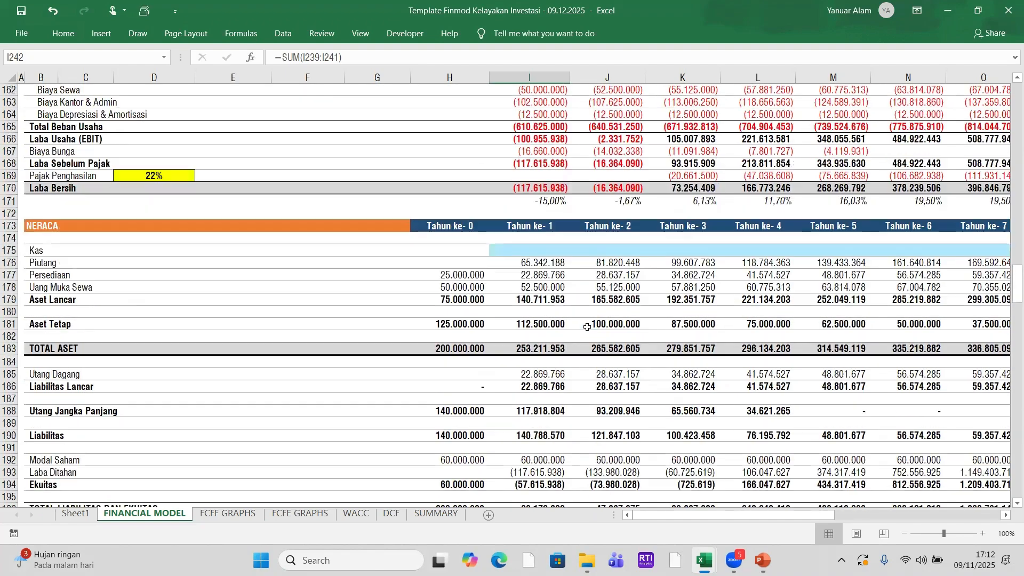
pyautogui.click(544, 323)
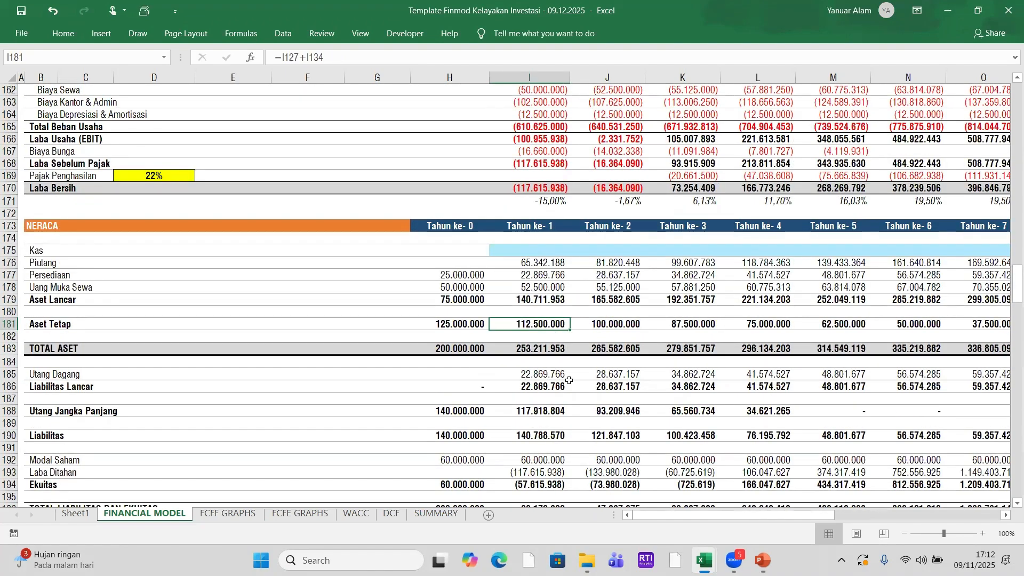
# - Trace the Tahun ke-1 Aset Tetap formula to its NILAI ASET BERSIH sources in I127 and I134
pyautogui.scroll(-9, 571, 360)
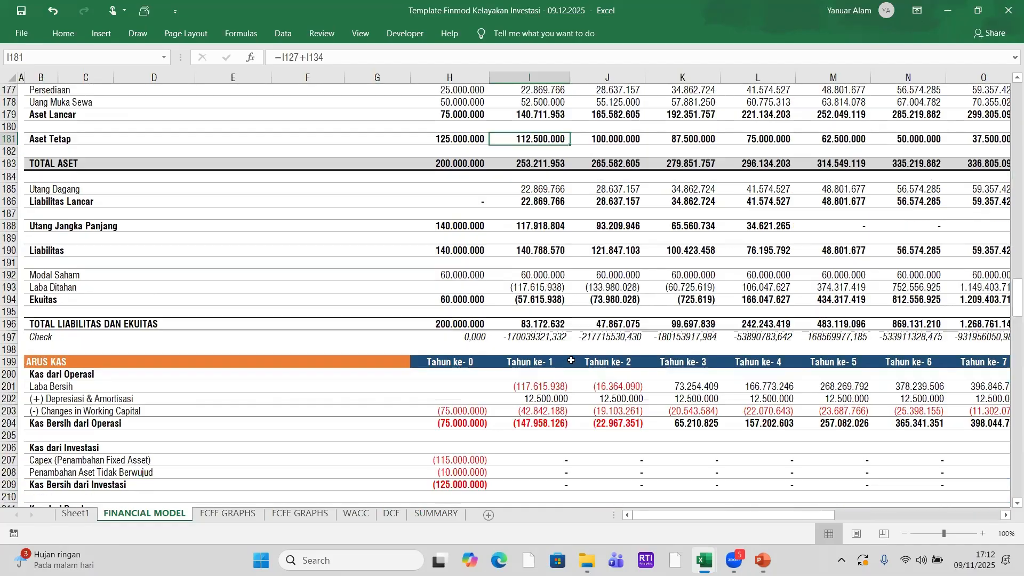
pyautogui.scroll(5, 572, 352)
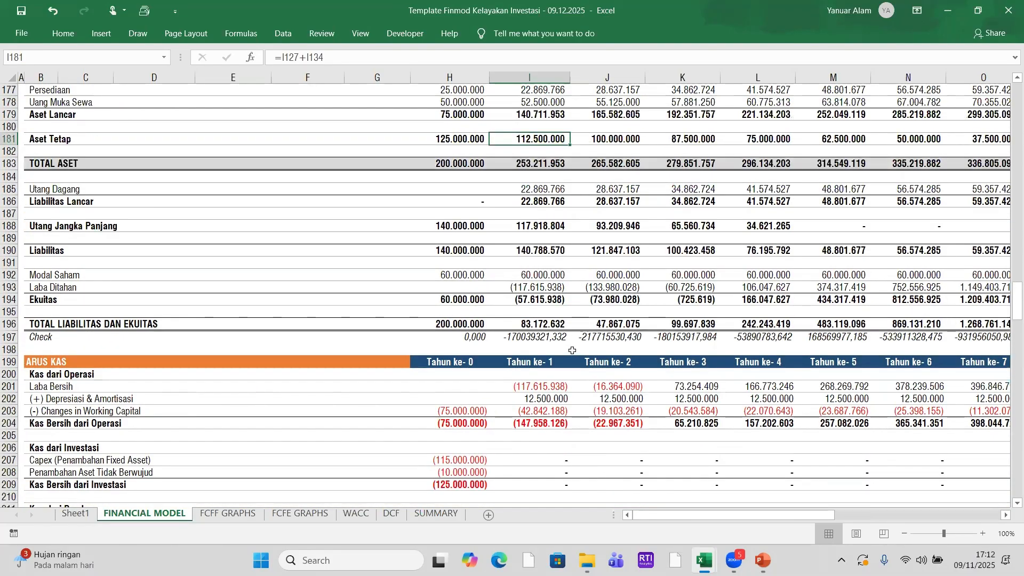
pyautogui.scroll(-16, 572, 351)
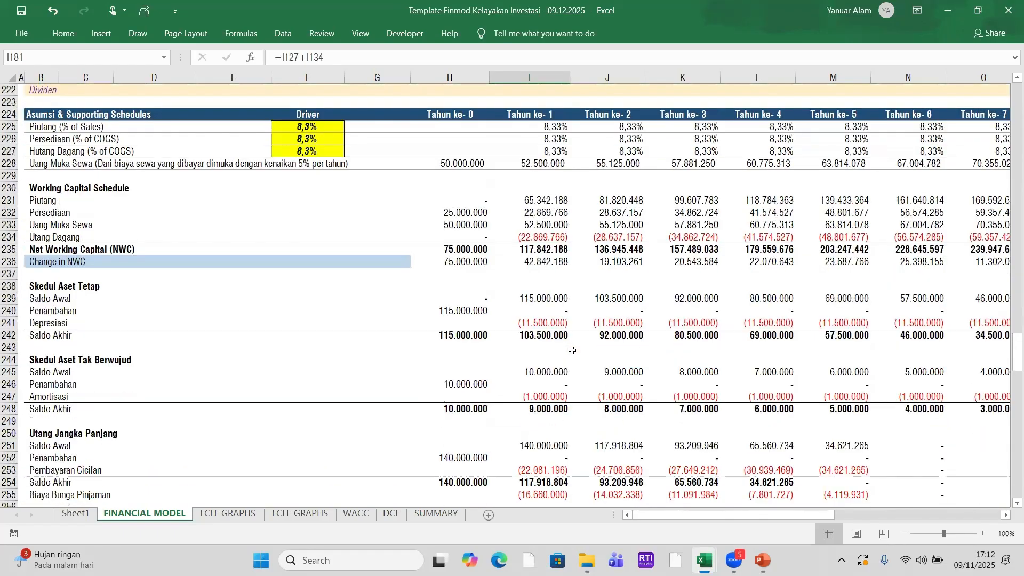
pyautogui.scroll(13, 573, 351)
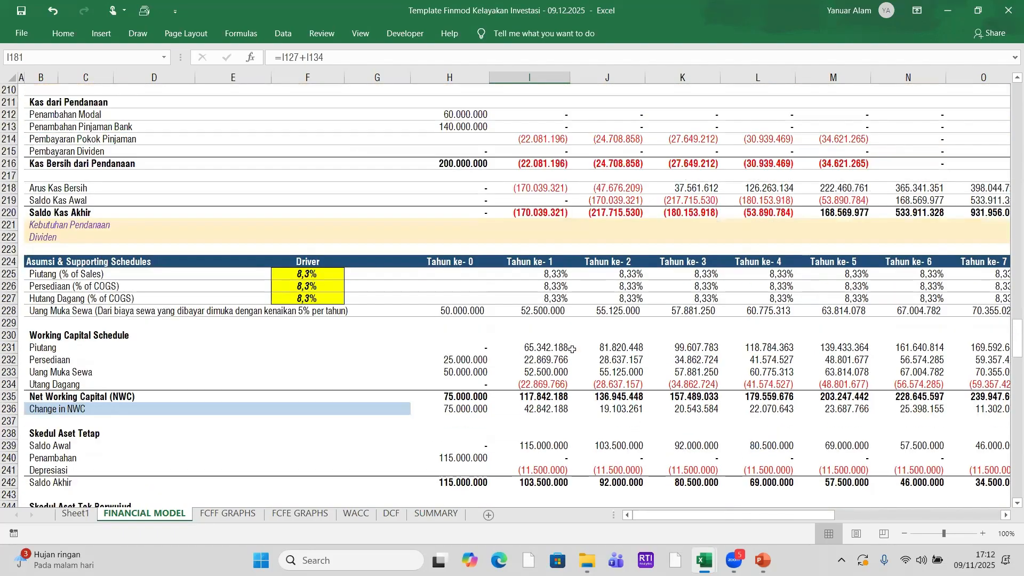
pyautogui.scroll(20, 576, 281)
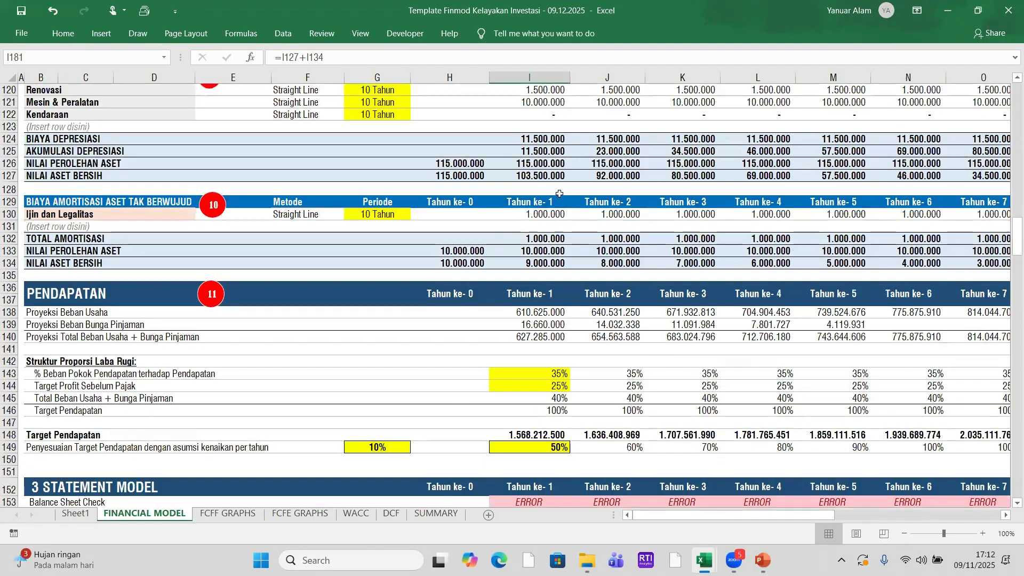
pyautogui.click(552, 175)
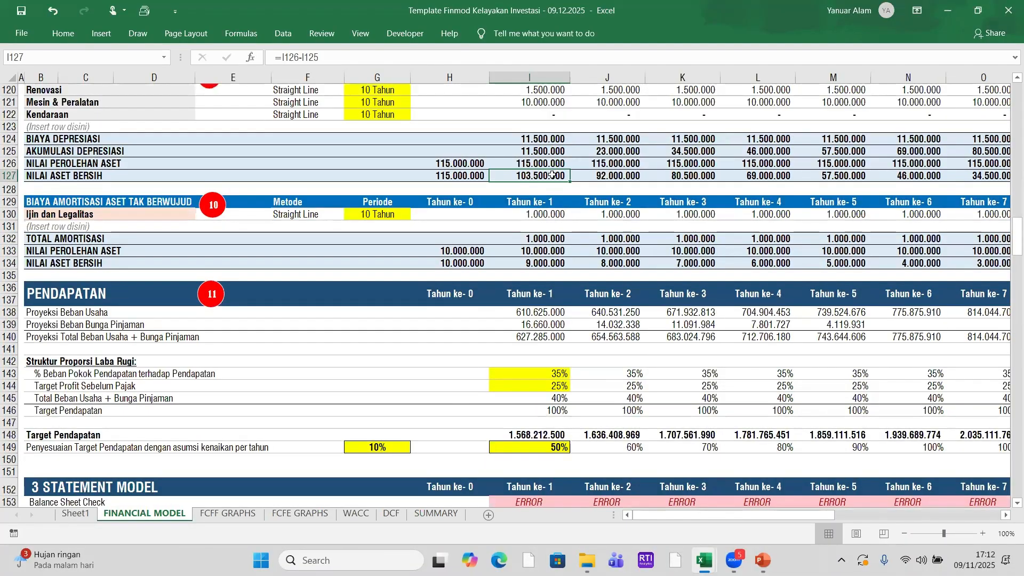
pyautogui.click(545, 262)
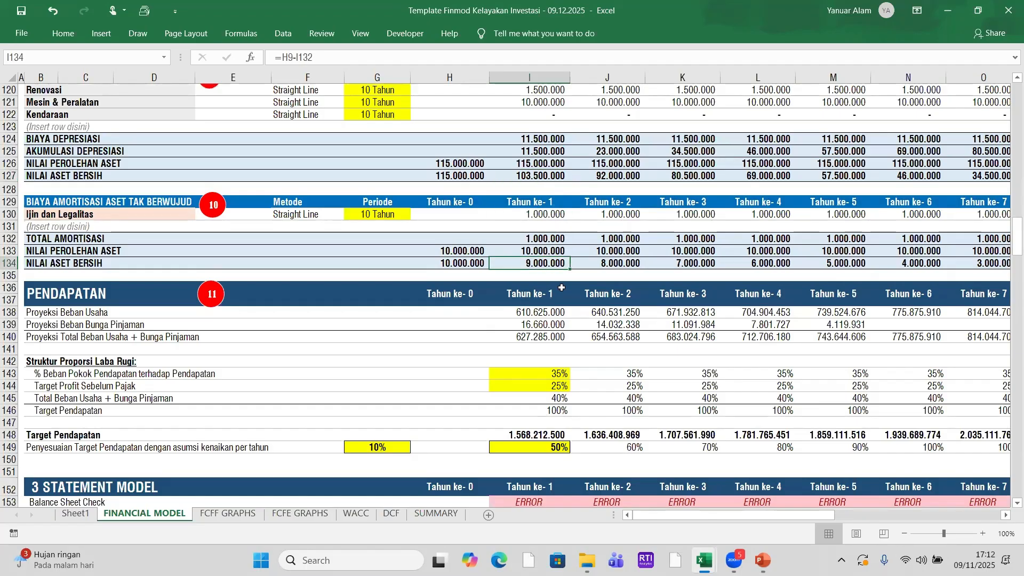
# - Inspect the Tahun ke-1 Utang Jangka Panjang formula in I188 of the NERACA
pyautogui.scroll(-16, 552, 272)
pyautogui.scroll(-19, 560, 286)
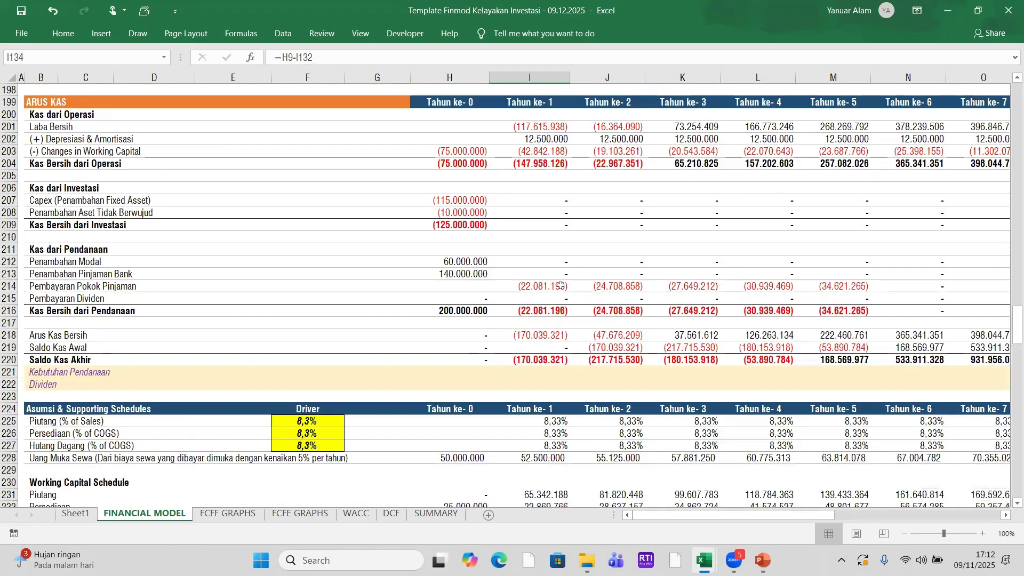
pyautogui.scroll(16, 558, 273)
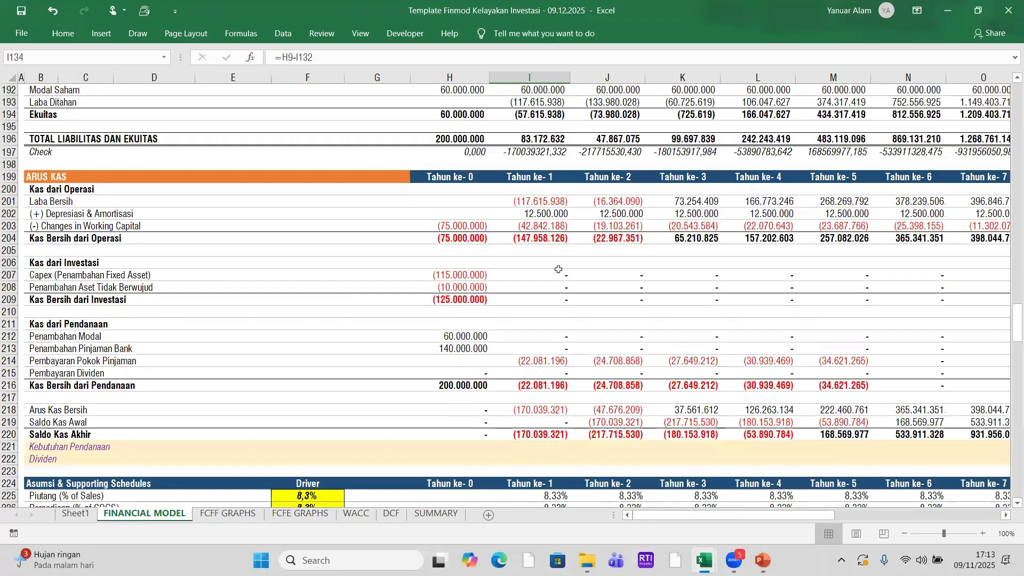
pyautogui.click(540, 225)
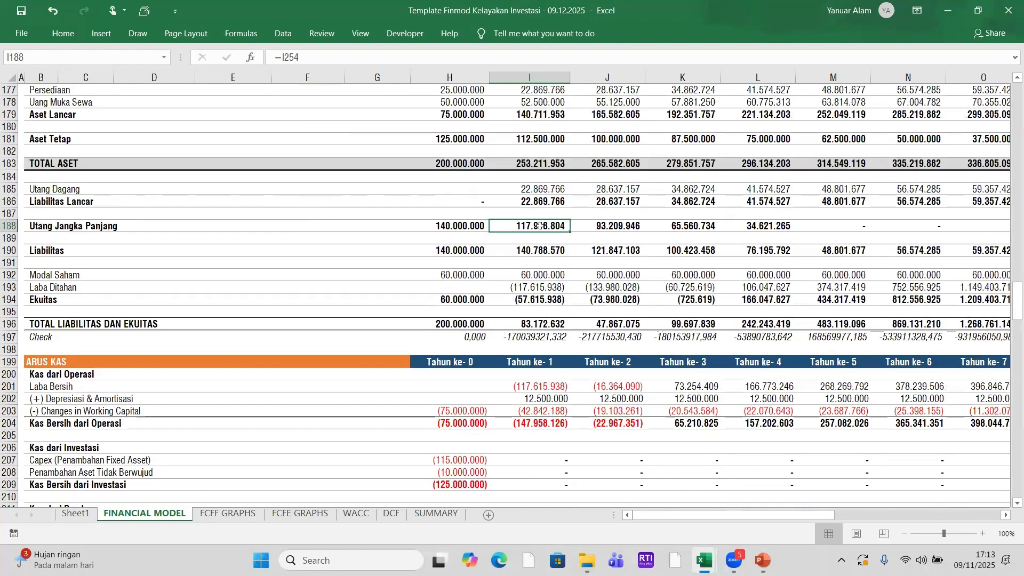
# - Fill the Tahun ke-1 Aset Tetap formula in I181 across the row through Tahun ke-10 in R181
pyautogui.scroll(4, 540, 225)
pyautogui.click(535, 285)
pyautogui.moveTo(570, 295); pyautogui.dragTo(914, 293)
pyautogui.click(947, 337)
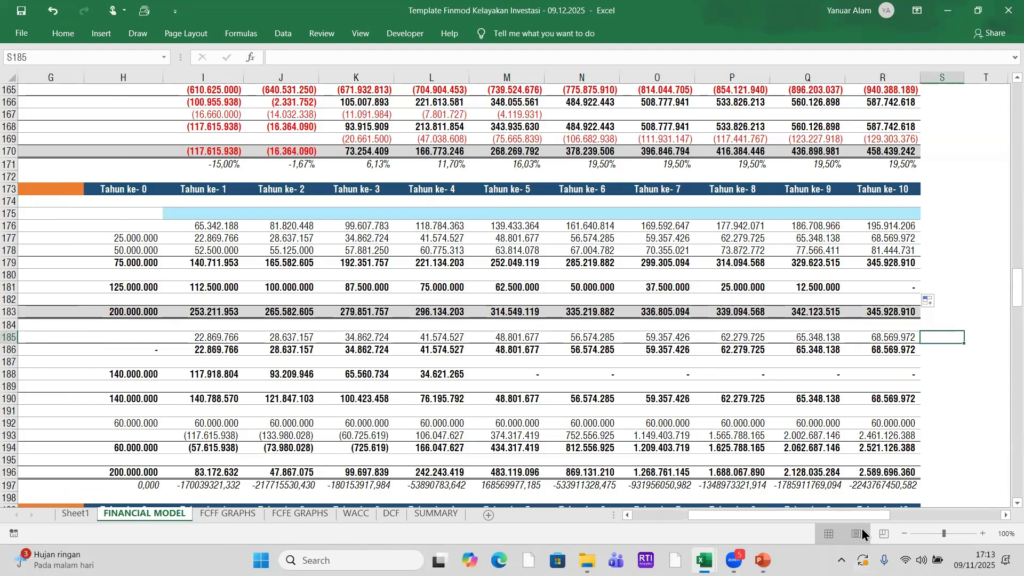
pyautogui.moveTo(849, 515); pyautogui.dragTo(741, 515)
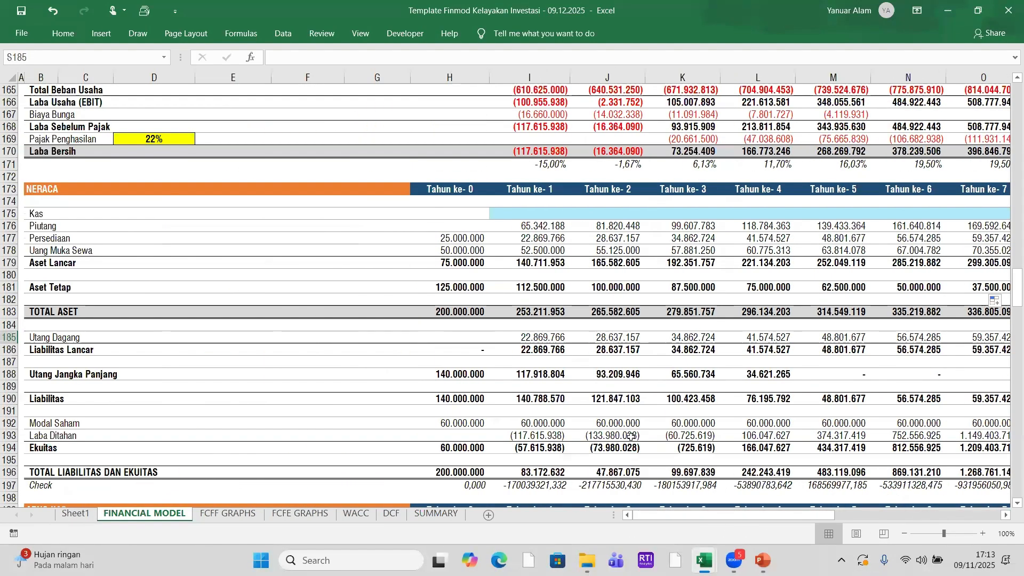
# - Review the ARUS KAS statement and the supporting schedules against the NERACA accounts they feed
pyautogui.scroll(-10, 631, 436)
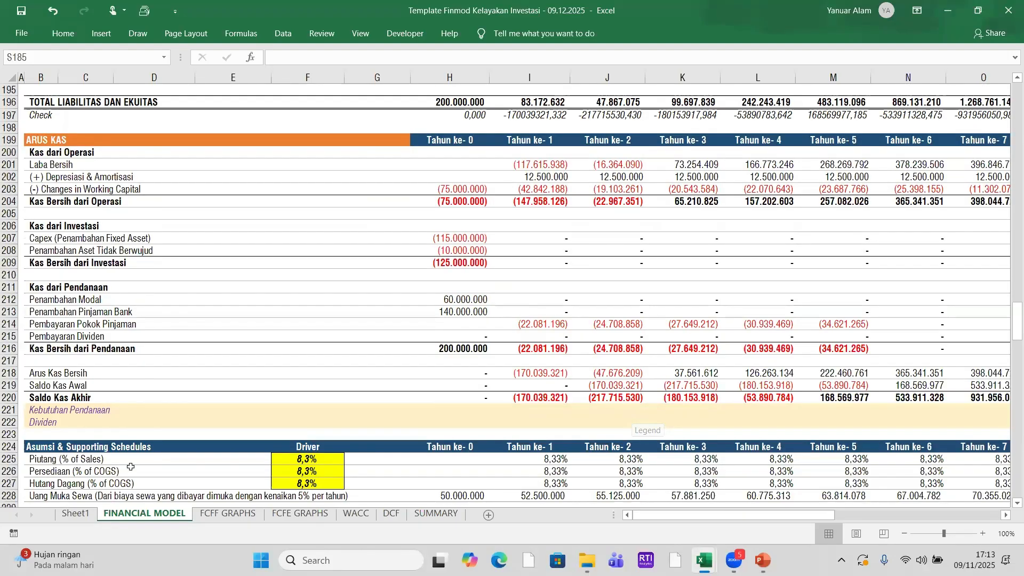
pyautogui.scroll(-10, 227, 430)
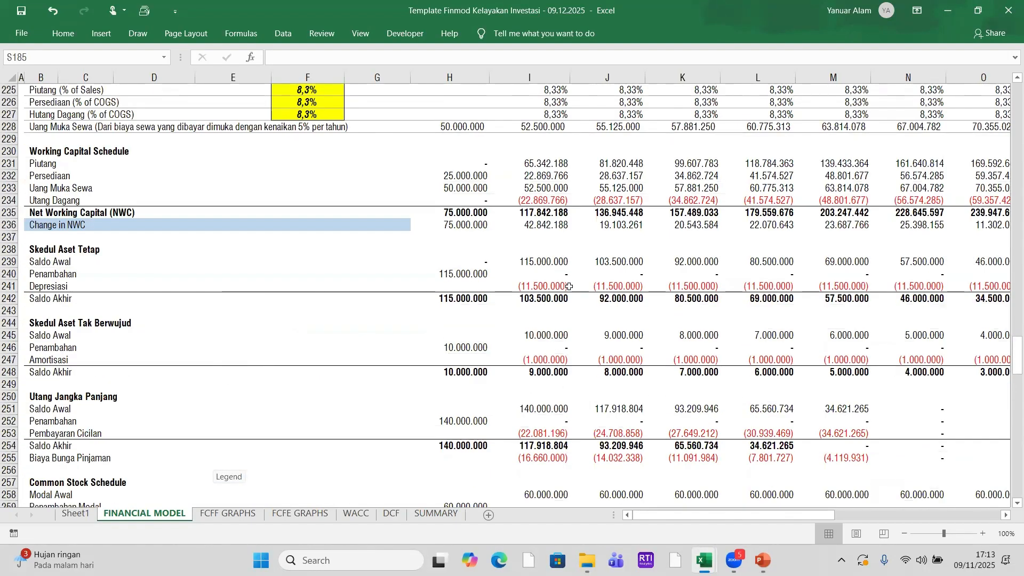
pyautogui.scroll(13, 569, 287)
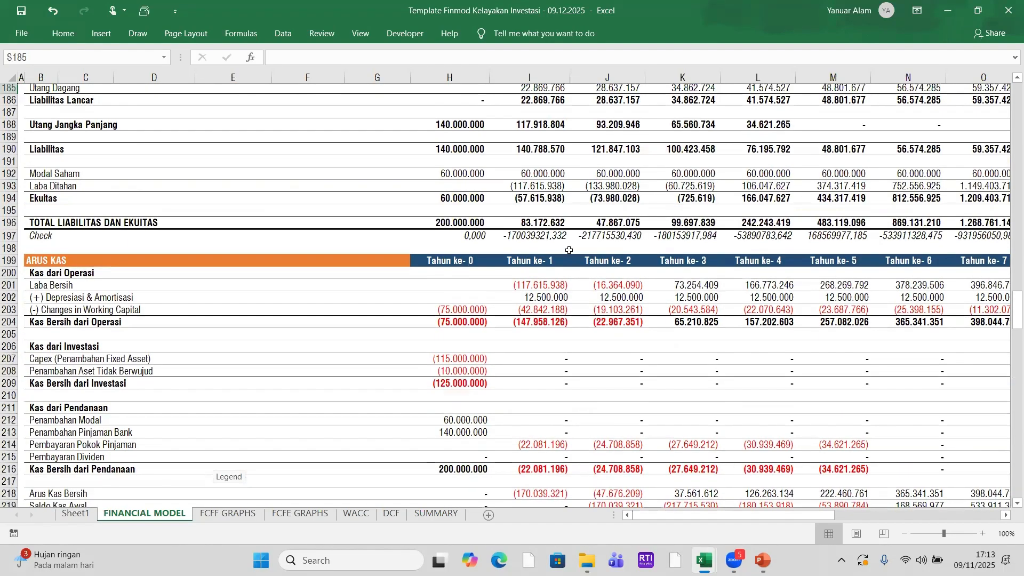
pyautogui.scroll(8, 570, 250)
pyautogui.scroll(5, 539, 270)
pyautogui.scroll(-6, 538, 258)
pyautogui.scroll(-11, 538, 259)
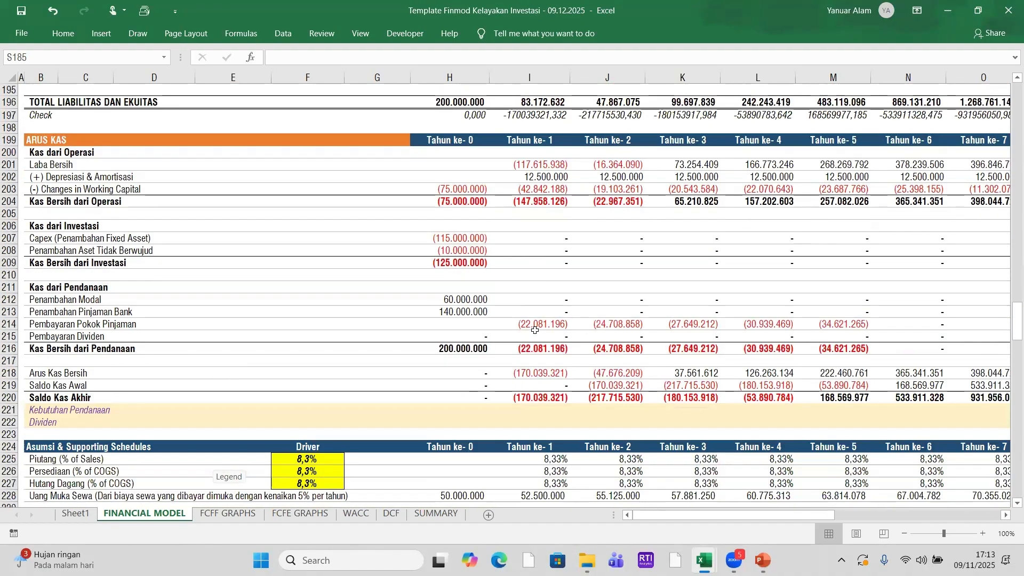
pyautogui.scroll(-3, 536, 299)
pyautogui.scroll(5, 550, 253)
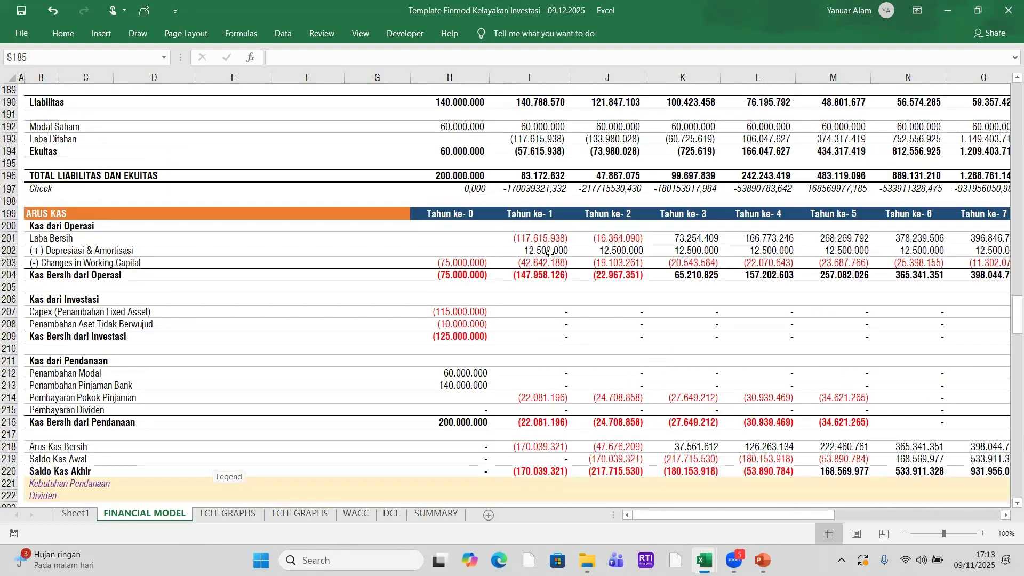
pyautogui.scroll(8, 550, 253)
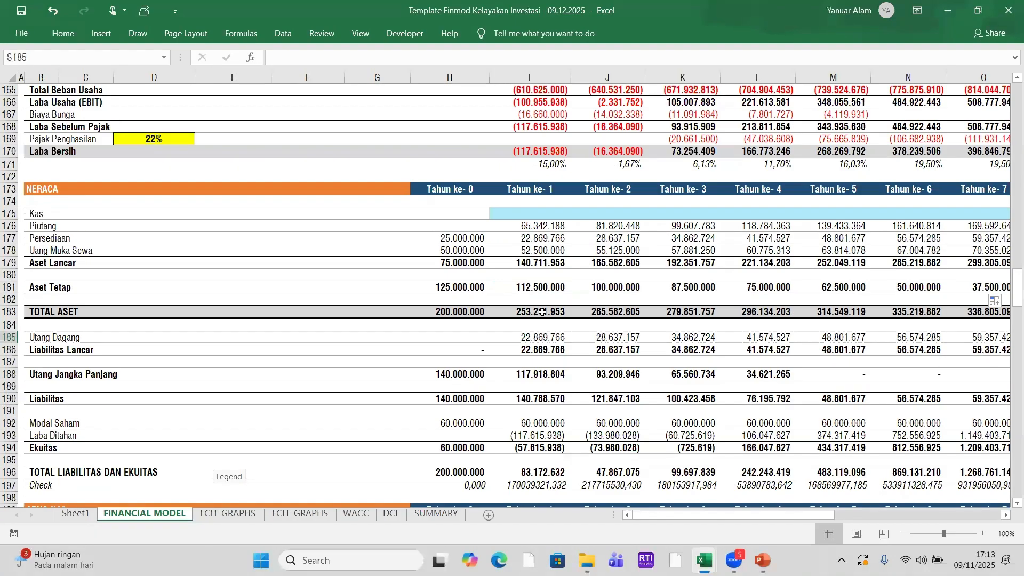
# - Re-link the Tahun ke-1 Aset Tetap in I181 to the asset schedules' Saldo Akhir with the formula =I242+I248
pyautogui.click(549, 285)
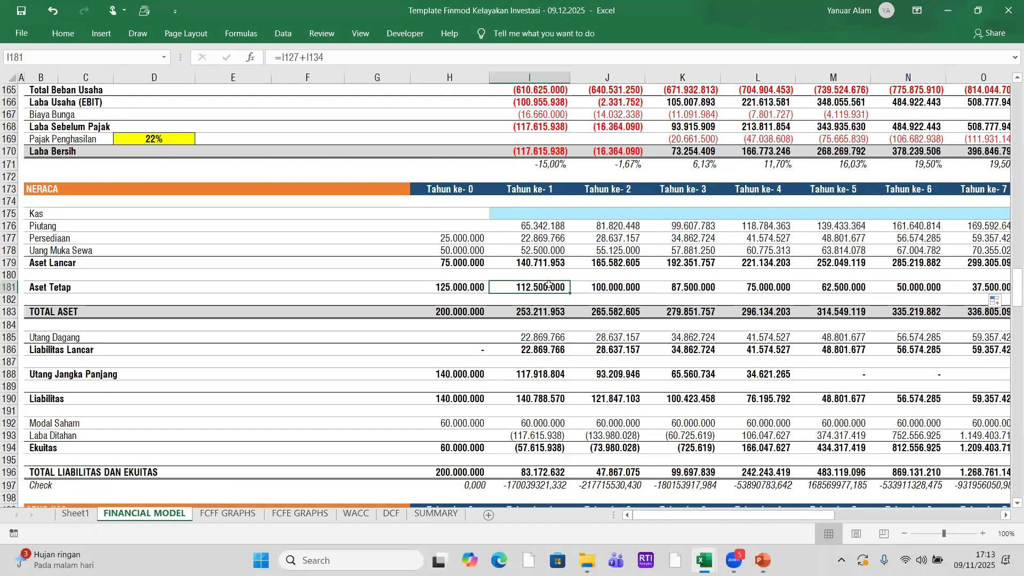
pyautogui.write('=')
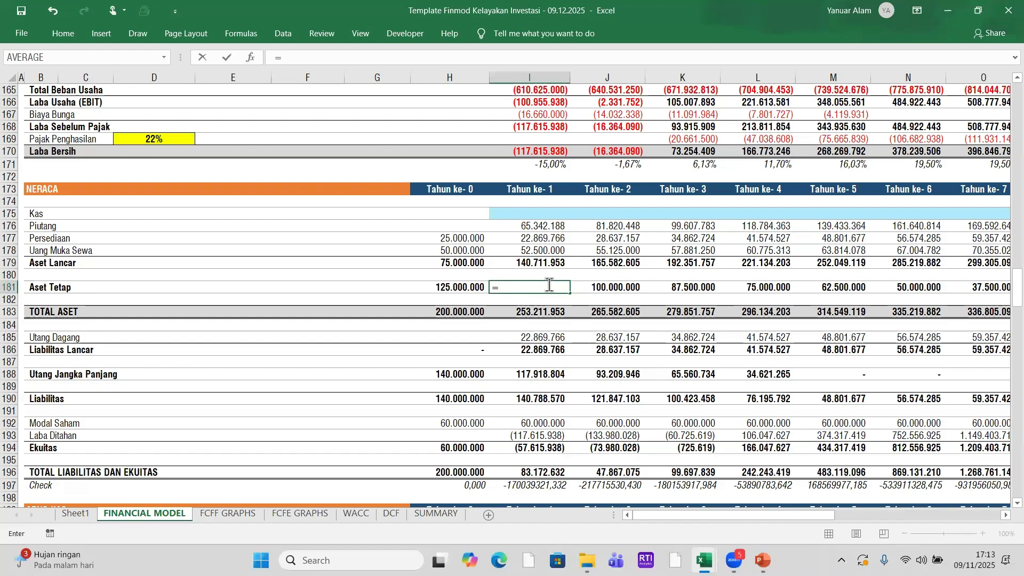
pyautogui.scroll(-14, 549, 284)
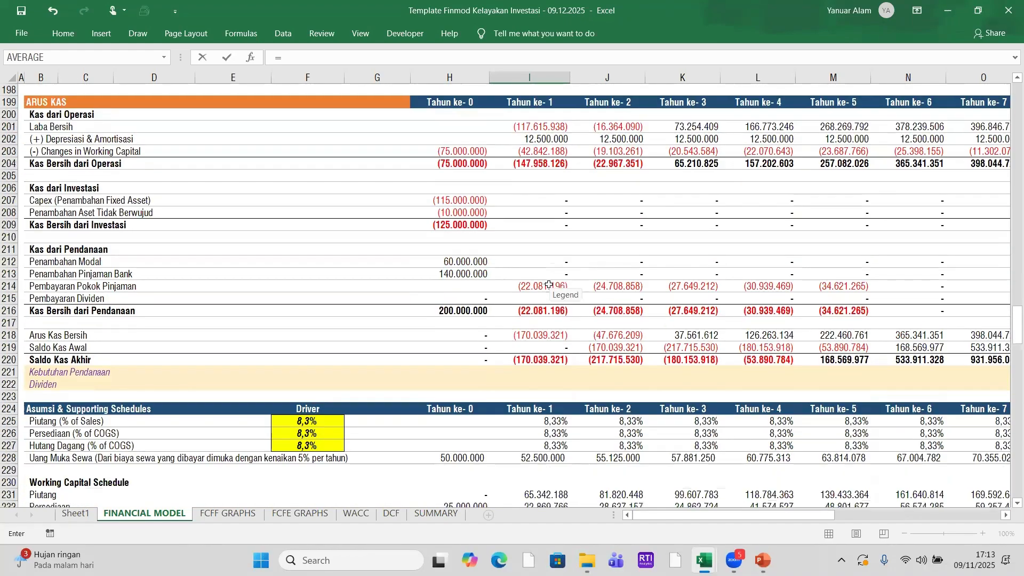
pyautogui.scroll(-4, 549, 285)
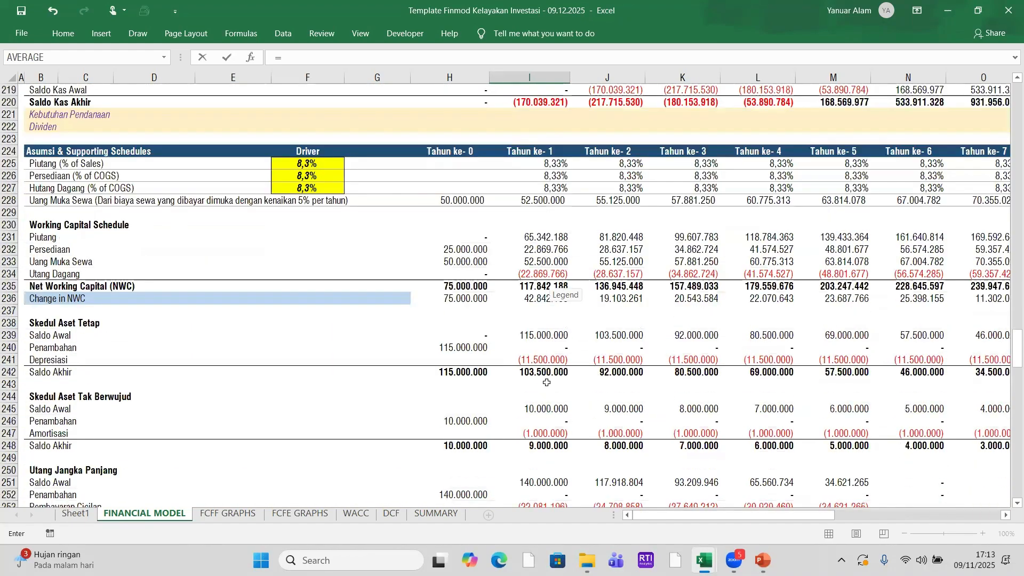
pyautogui.click(547, 374)
pyautogui.write('+')
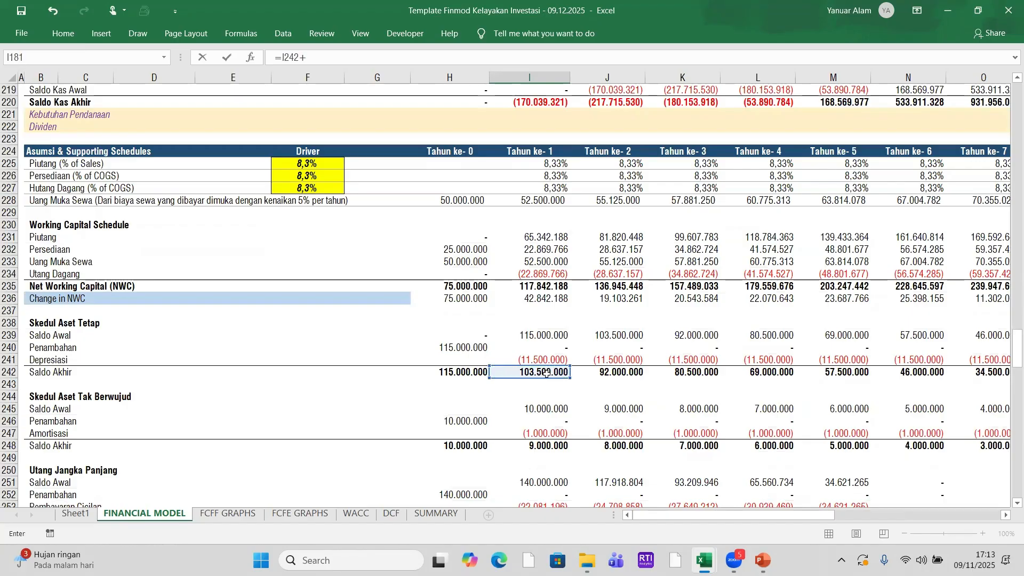
pyautogui.click(540, 447)
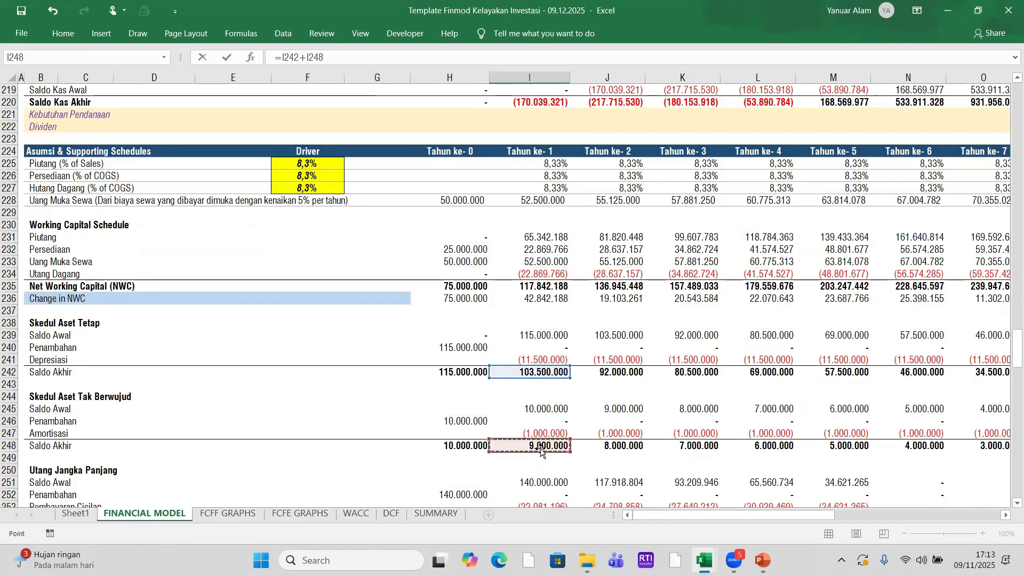
pyautogui.press('Return')
# - Fill the =I242+I248 formula from I181 across the Aset Tetap row through Tahun ke-10 in R181
pyautogui.scroll(6, 542, 450)
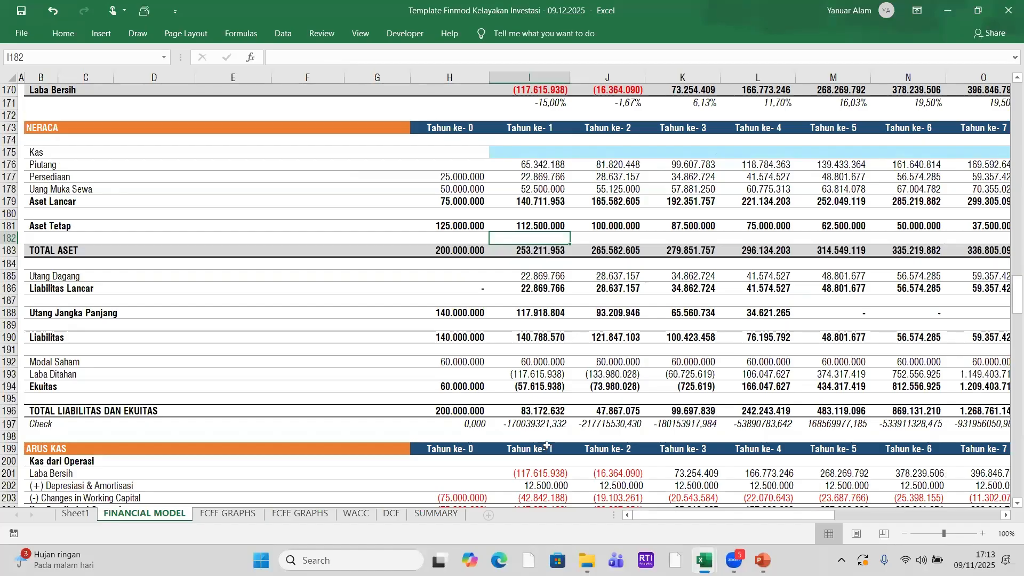
pyautogui.click(557, 296)
pyautogui.moveTo(577, 305); pyautogui.dragTo(922, 308)
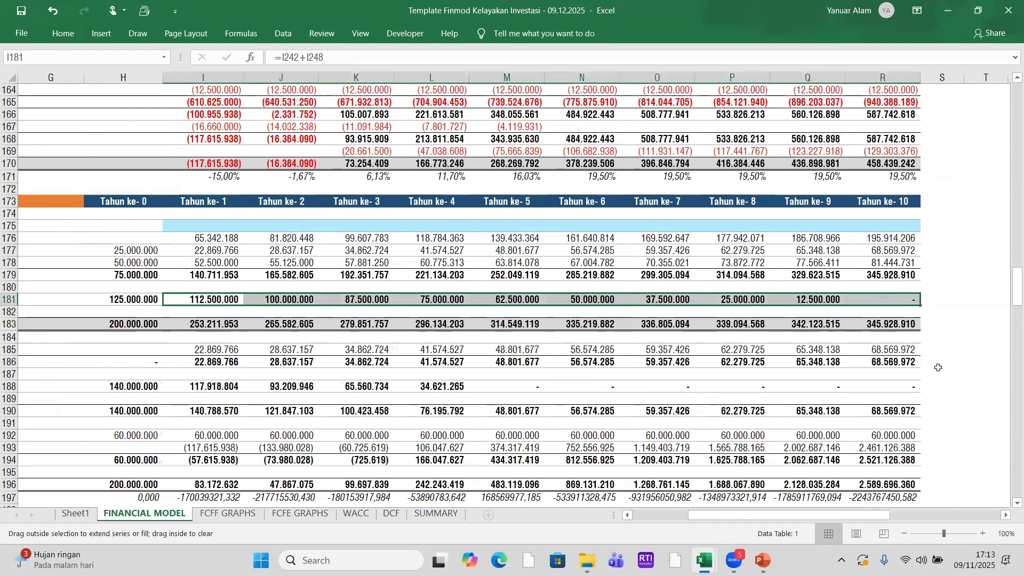
pyautogui.click(942, 362)
pyautogui.moveTo(797, 517); pyautogui.dragTo(722, 531)
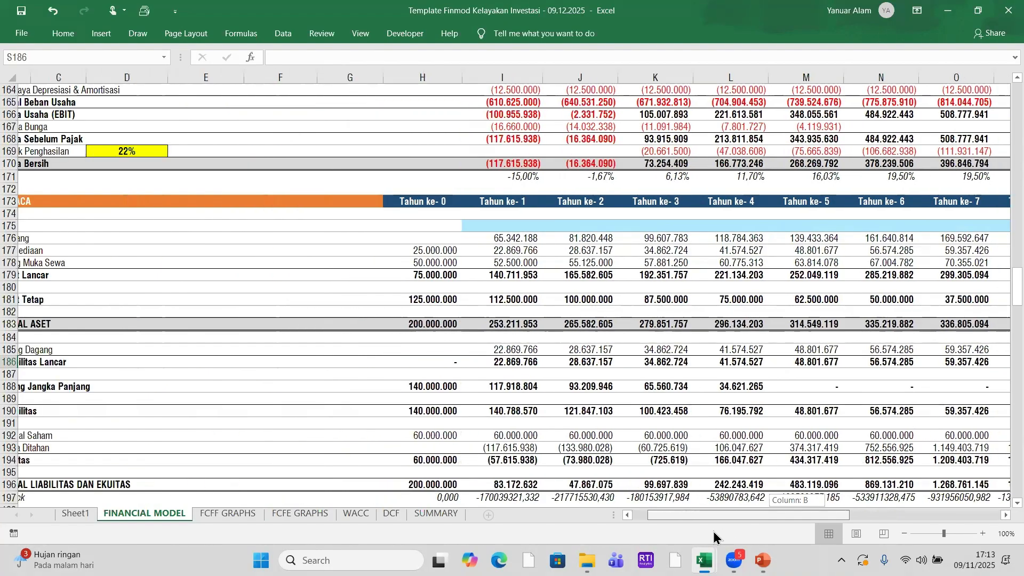
# - Inspect the Tahun ke-1 TOTAL ASET formula in I183 and trace Utang Dagang in I185 to its sources I227 and I157
pyautogui.scroll(-2, 600, 385)
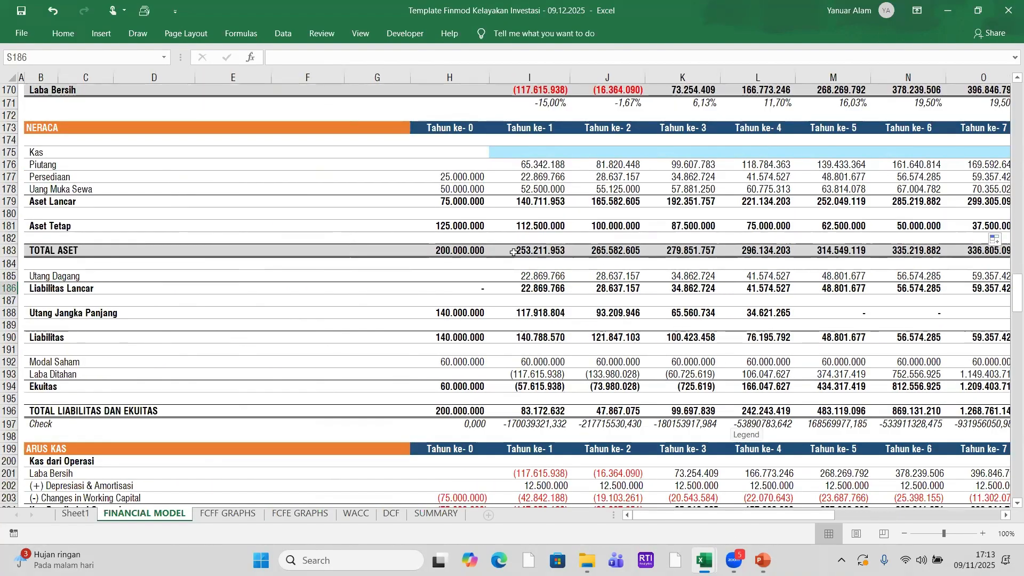
pyautogui.click(548, 251)
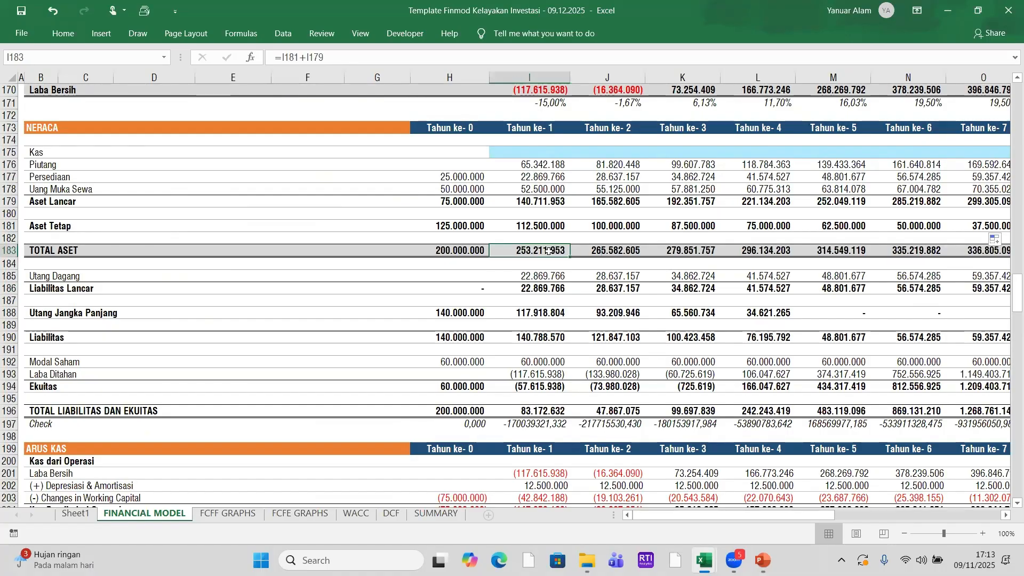
pyautogui.click(538, 276)
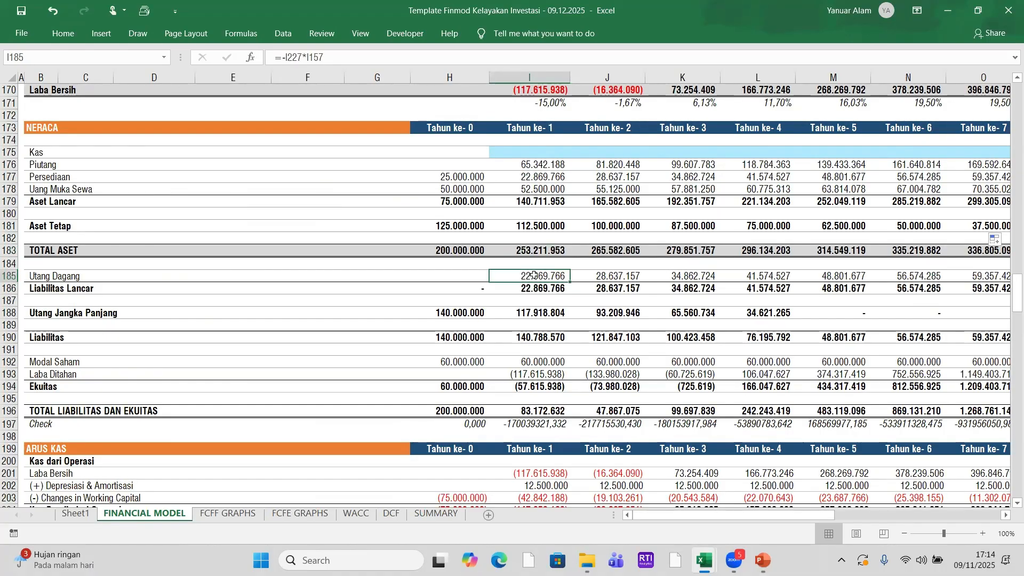
pyautogui.scroll(-15, 540, 291)
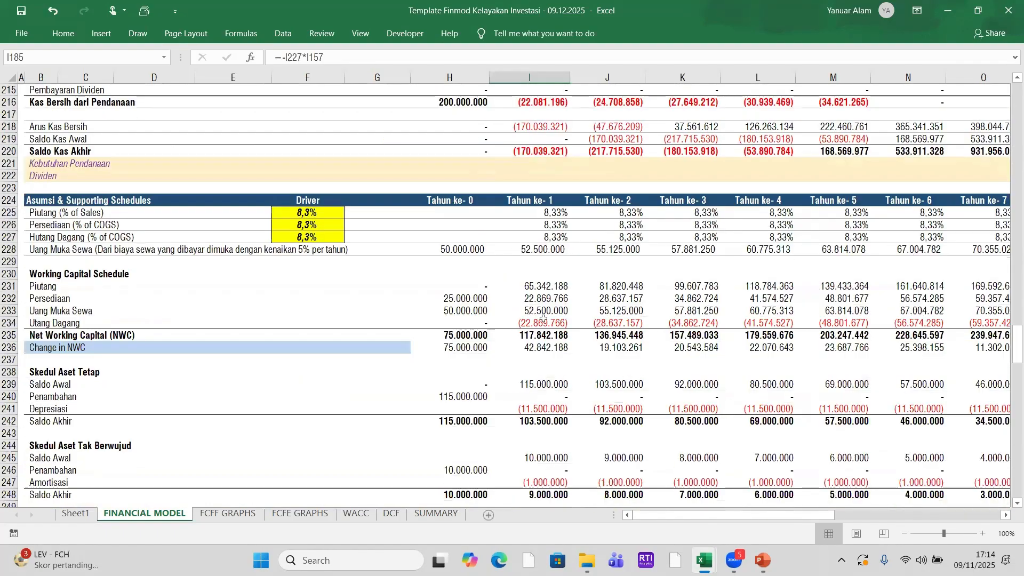
pyautogui.moveTo(538, 242); pyautogui.dragTo(539, 225)
pyautogui.scroll(9, 544, 213)
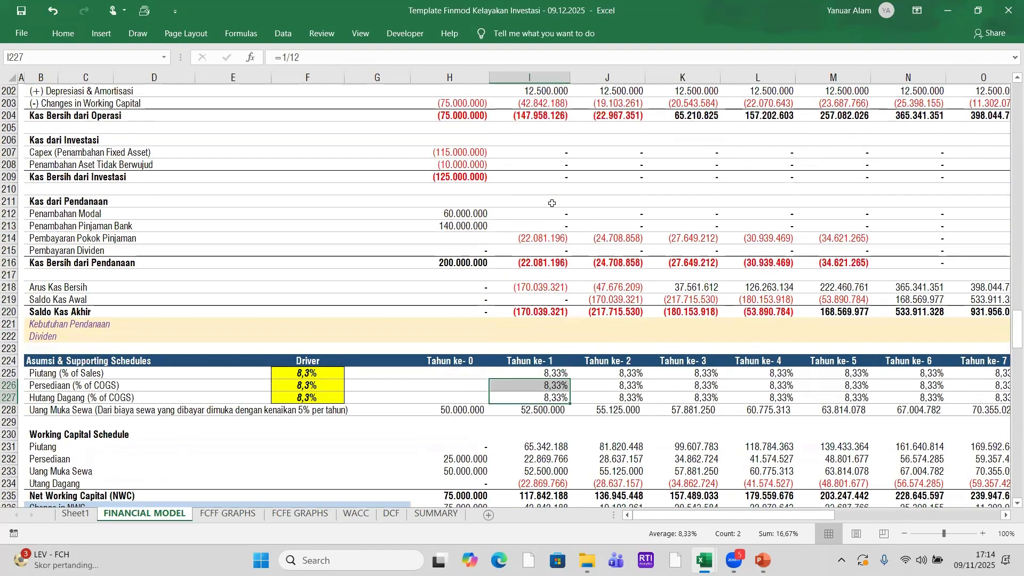
pyautogui.scroll(7, 552, 197)
pyautogui.scroll(5, 555, 186)
pyautogui.click(550, 156)
# - Trace the Tahun ke-1 Utang Jangka Panjang in I188 to the debt schedule's Saldo Akhir in I254
pyautogui.scroll(-2, 542, 298)
pyautogui.scroll(-7, 542, 297)
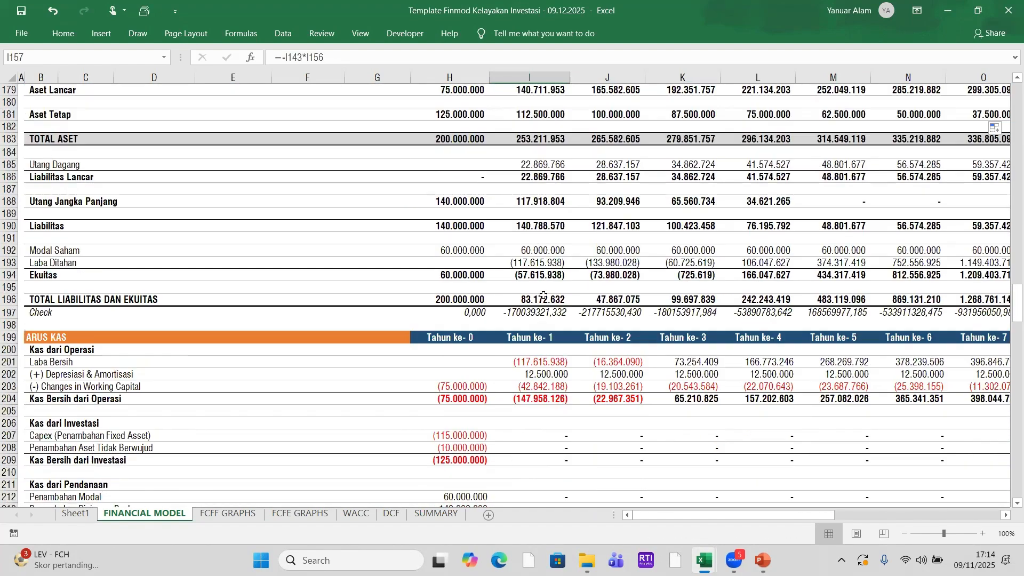
pyautogui.scroll(1, 543, 291)
pyautogui.click(541, 214)
pyautogui.click(540, 237)
pyautogui.scroll(-17, 539, 300)
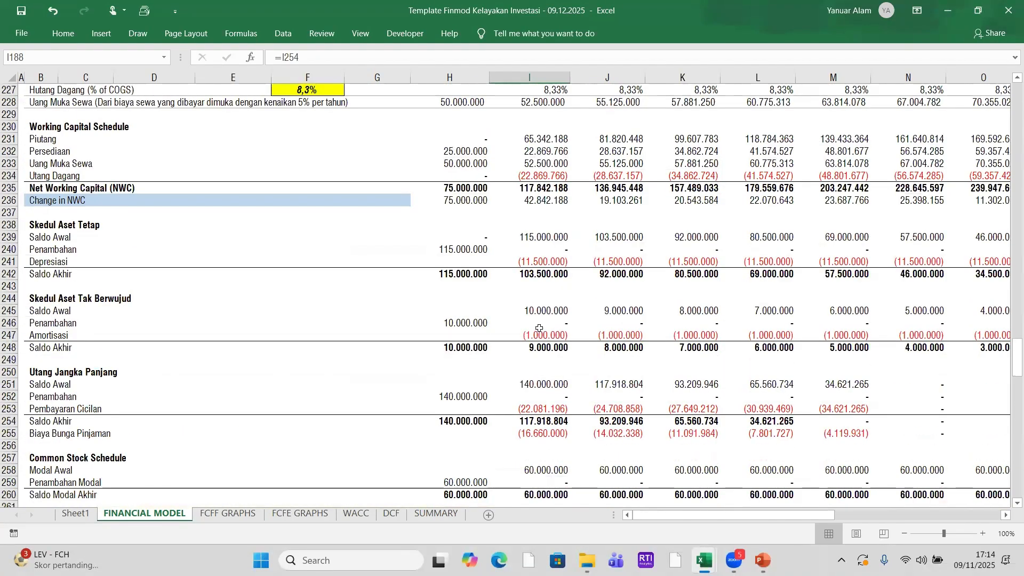
pyautogui.scroll(-1, 539, 351)
pyautogui.click(542, 379)
# - Inspect the Tahun ke-1 Liabilitas total in I190 and its components, Liabilitas Lancar in I186 and Utang Jangka Panjang in I188
pyautogui.scroll(14, 548, 302)
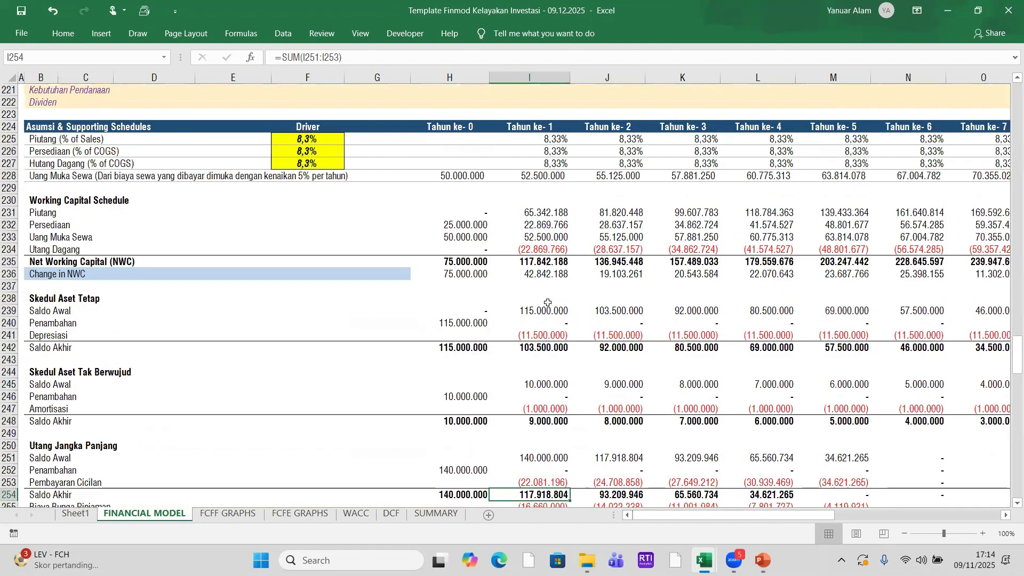
pyautogui.scroll(3, 548, 298)
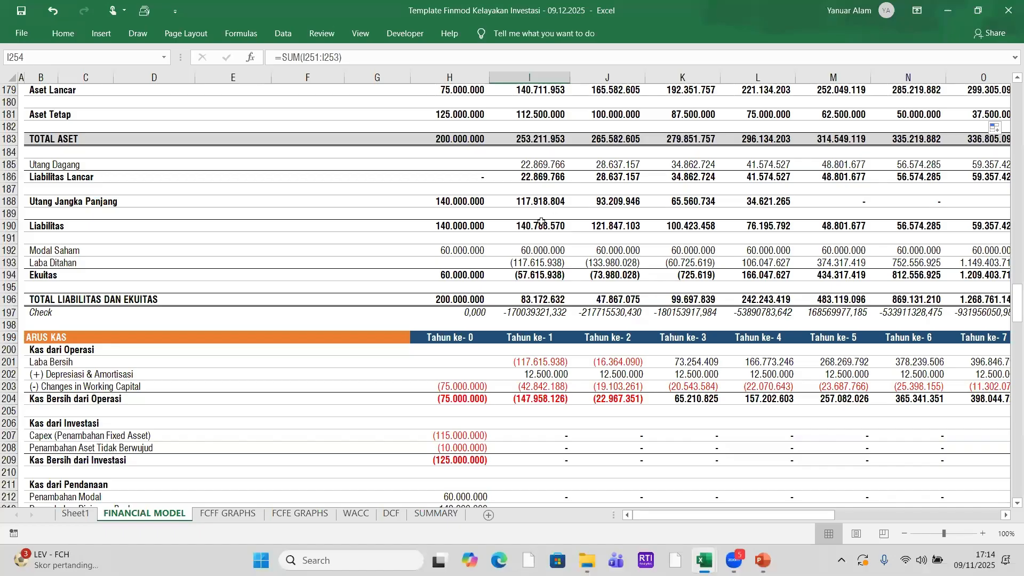
pyautogui.click(540, 224)
pyautogui.click(540, 179)
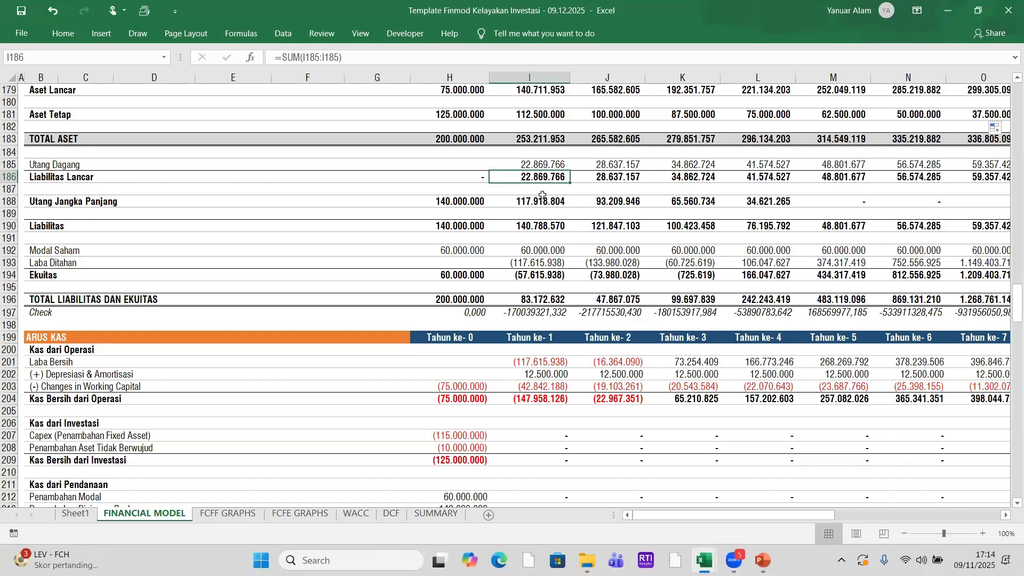
pyautogui.click(542, 199)
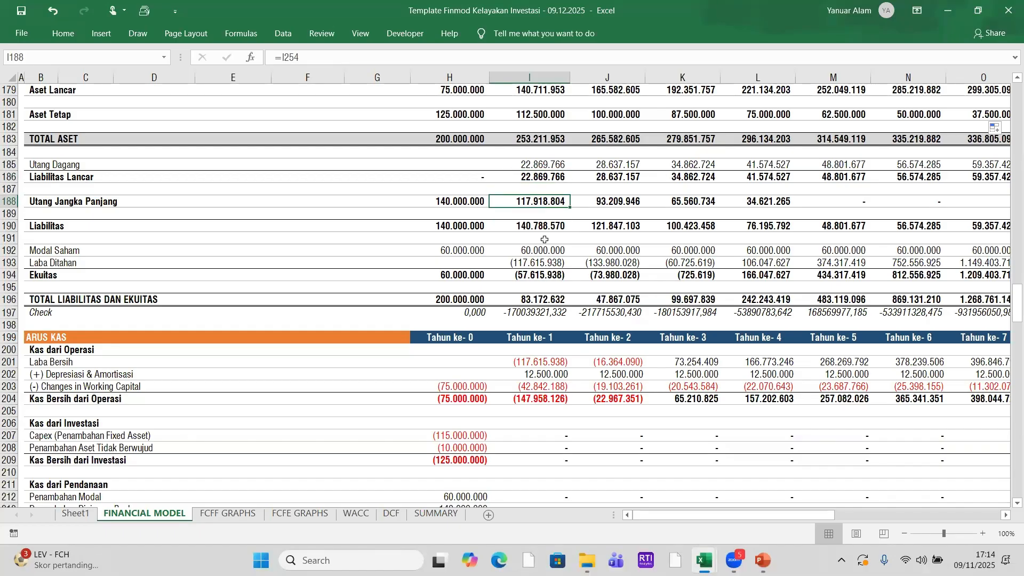
# - Trace the Tahun ke-1 Modal Saham in I192 to Saldo Modal Akhir in I260 of the Common Stock Schedule
pyautogui.click(545, 250)
pyautogui.scroll(-3, 547, 256)
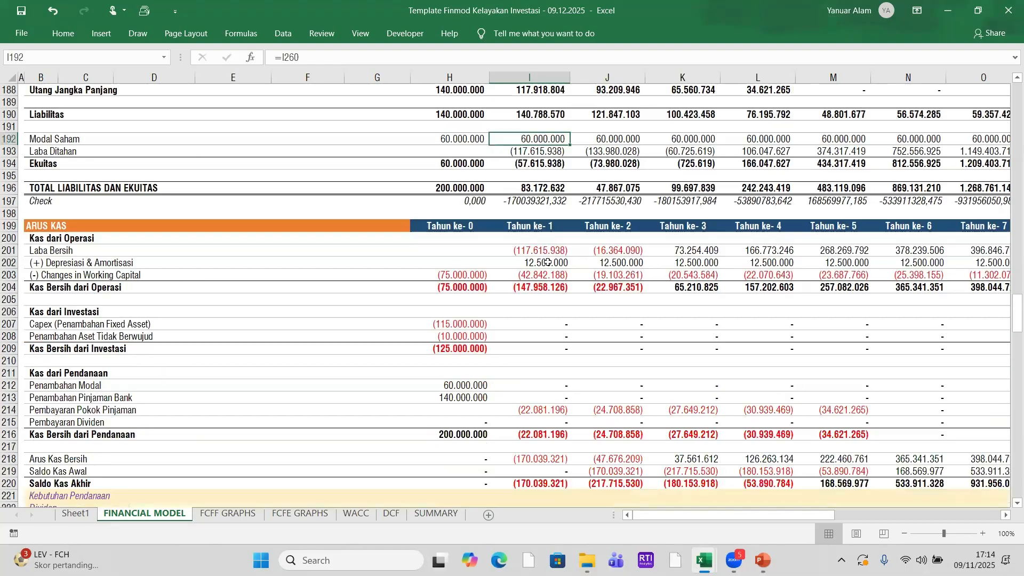
pyautogui.scroll(-16, 548, 261)
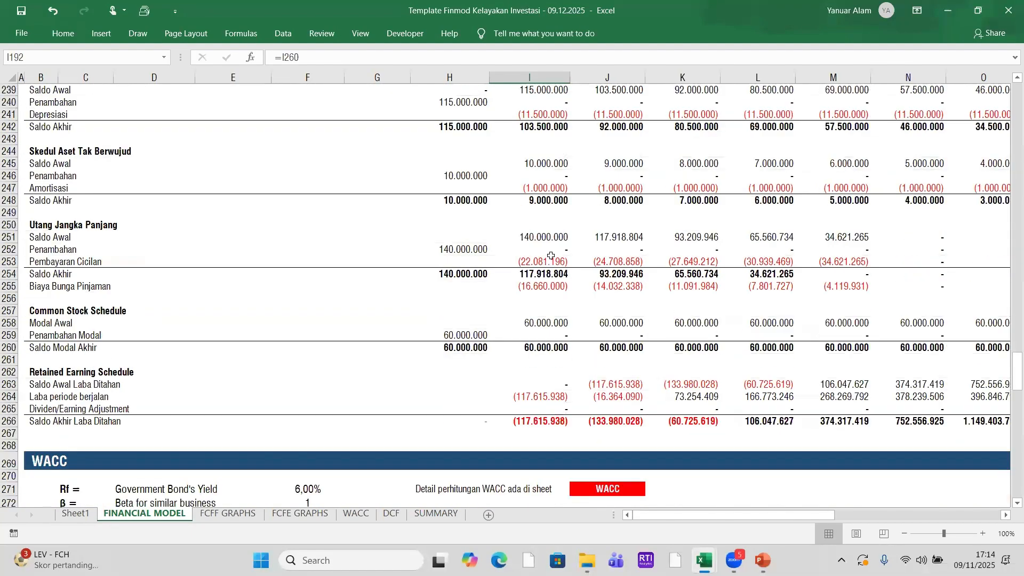
pyautogui.click(540, 347)
# - Trace the Tahun ke-1 Laba Ditahan of the NERACA to Saldo Akhir Laba Ditahan in I266 of the Retained Earning Schedule
pyautogui.scroll(17, 540, 347)
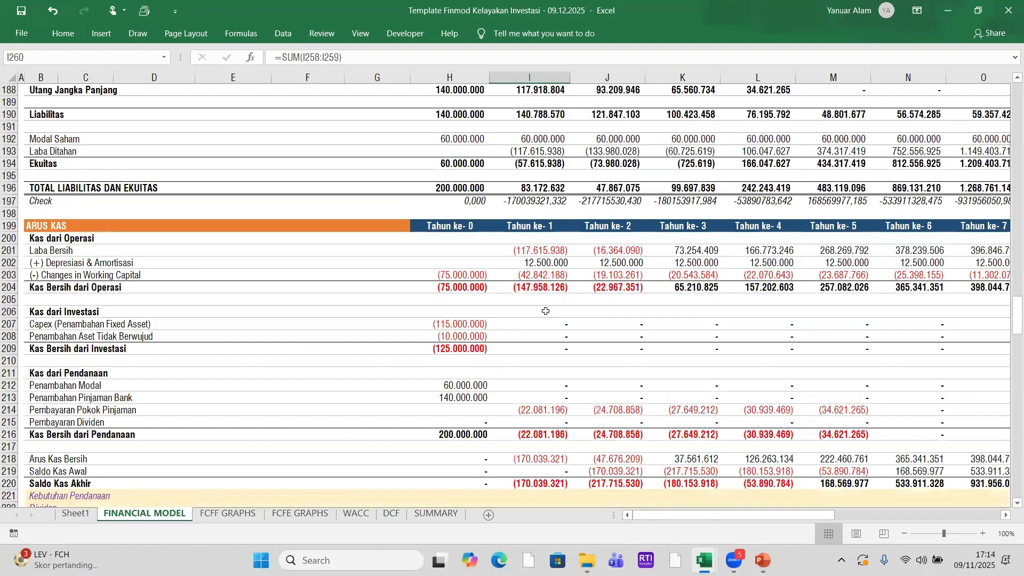
pyautogui.scroll(4, 546, 311)
pyautogui.scroll(-14, 541, 323)
pyautogui.scroll(-7, 542, 326)
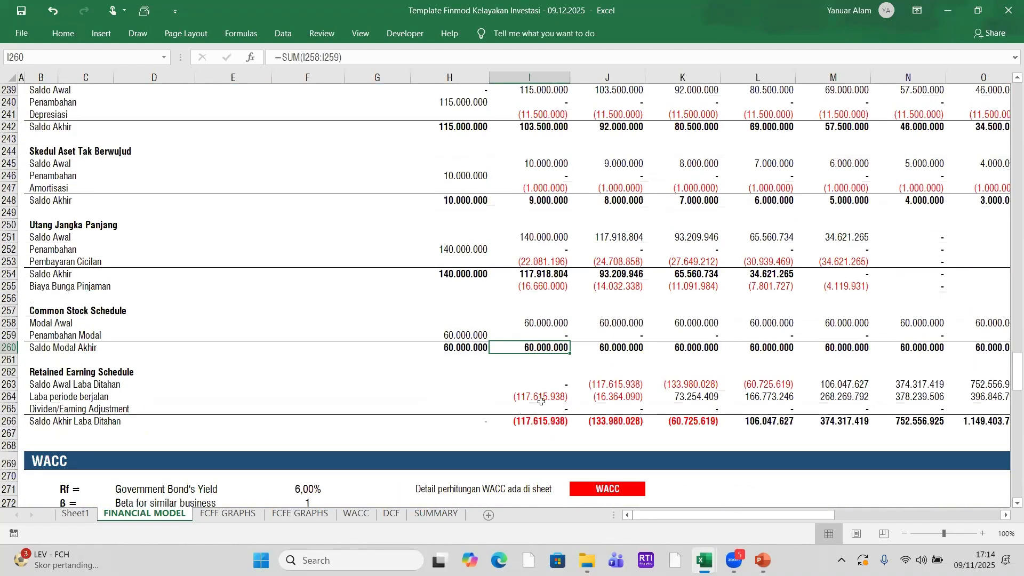
pyautogui.click(542, 418)
# - Inspect the Tahun ke-1 Check formula in I197 of the NERACA and the Kas cell in I175
pyautogui.scroll(14, 555, 347)
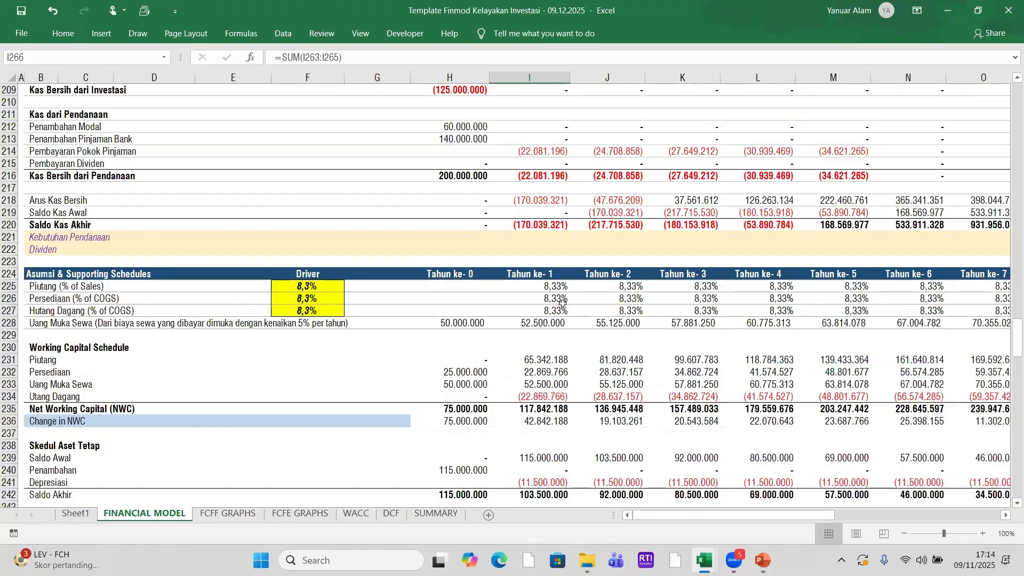
pyautogui.scroll(5, 565, 301)
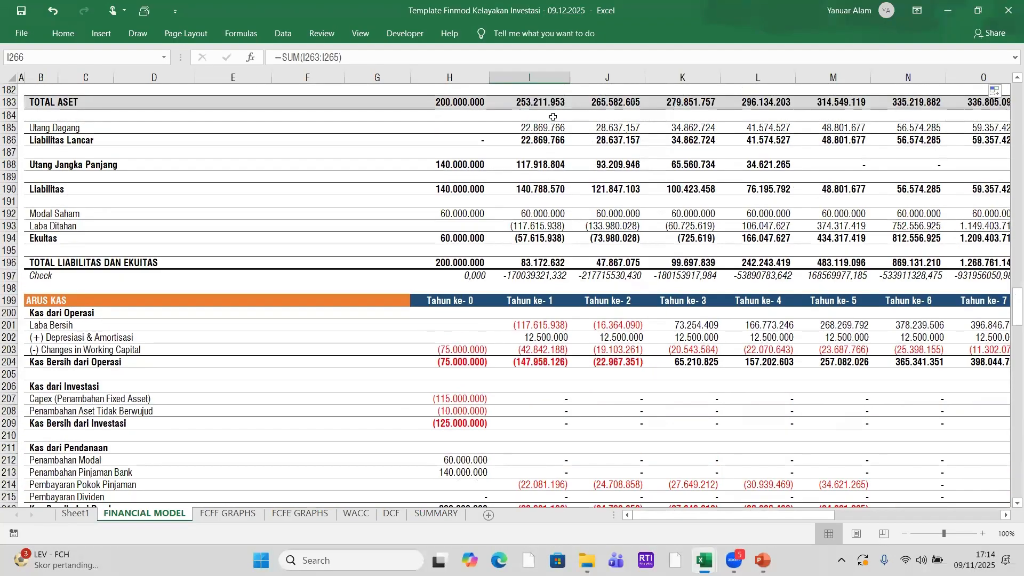
pyautogui.scroll(2, 565, 211)
pyautogui.click(549, 348)
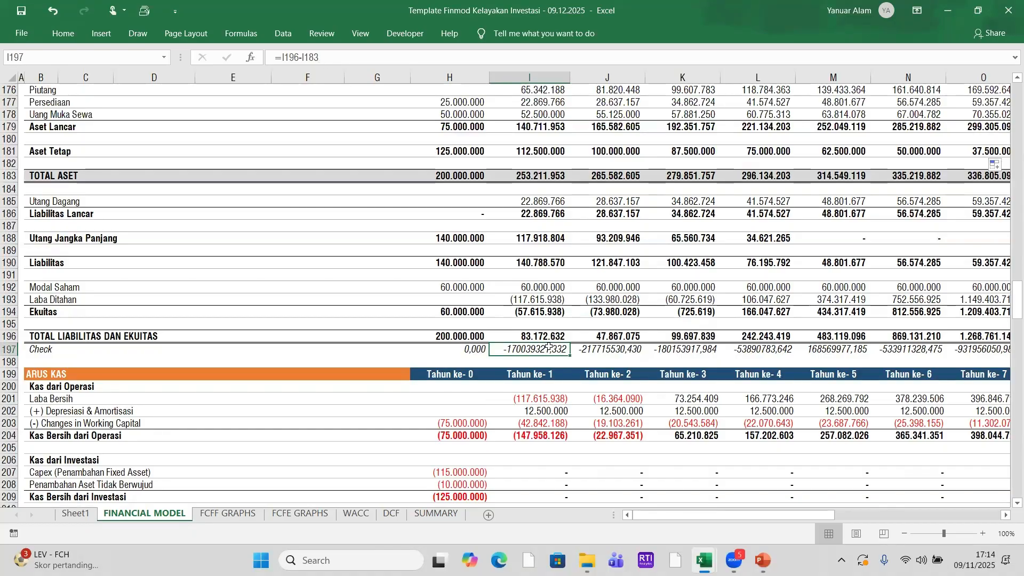
pyautogui.scroll(3, 559, 352)
pyautogui.click(548, 196)
# - Review the ARUS KAS sections for investing and financing and the operating lines Laba Bersih, Depresiasi & Amortisasi and Changes in Working Capital
pyautogui.scroll(-6, 551, 286)
pyautogui.scroll(-2, 551, 285)
pyautogui.scroll(-2, 585, 256)
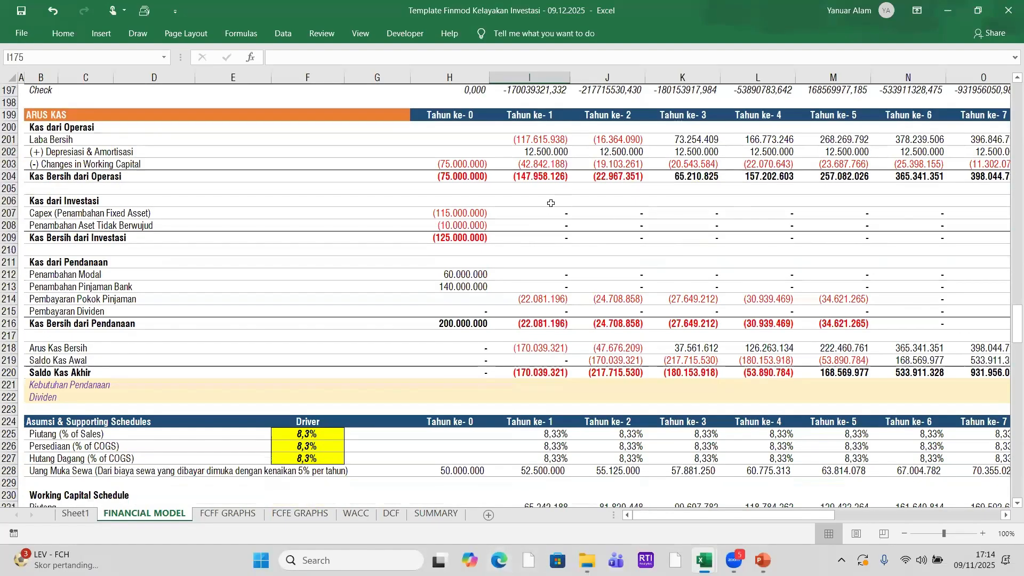
pyautogui.click(553, 141)
pyautogui.click(54, 202)
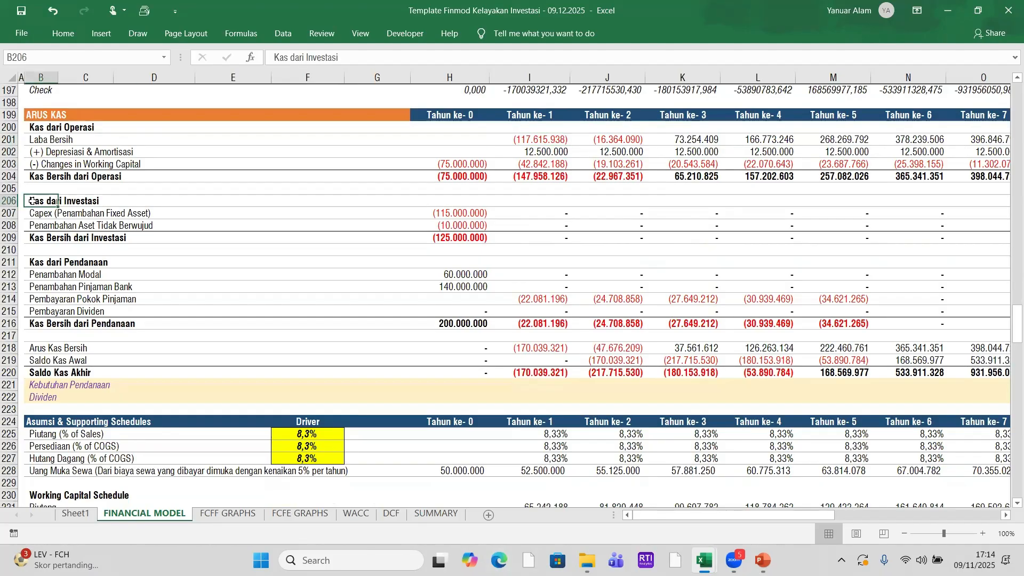
pyautogui.click(35, 263)
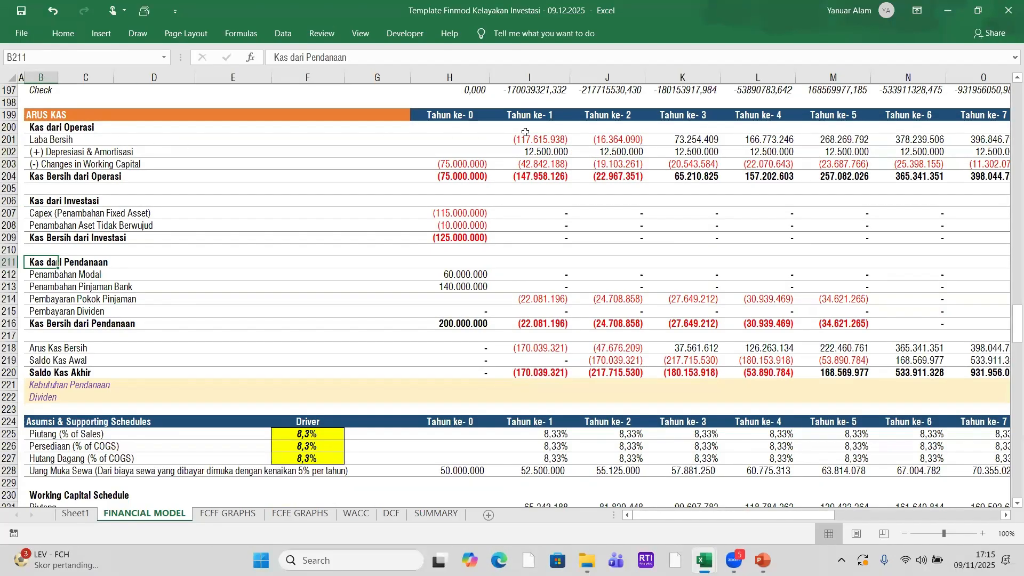
pyautogui.click(35, 140)
pyautogui.click(51, 152)
pyautogui.click(51, 164)
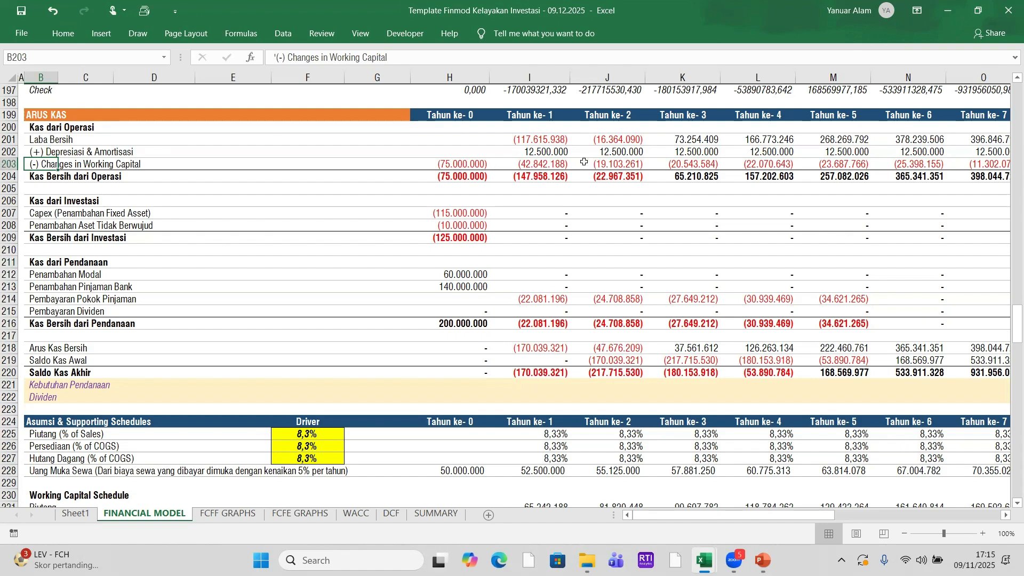
# - Trace the Tahun ke-0 Changes in Working Capital in H203 of the ARUS KAS to Change in NWC in H236
pyautogui.click(541, 140)
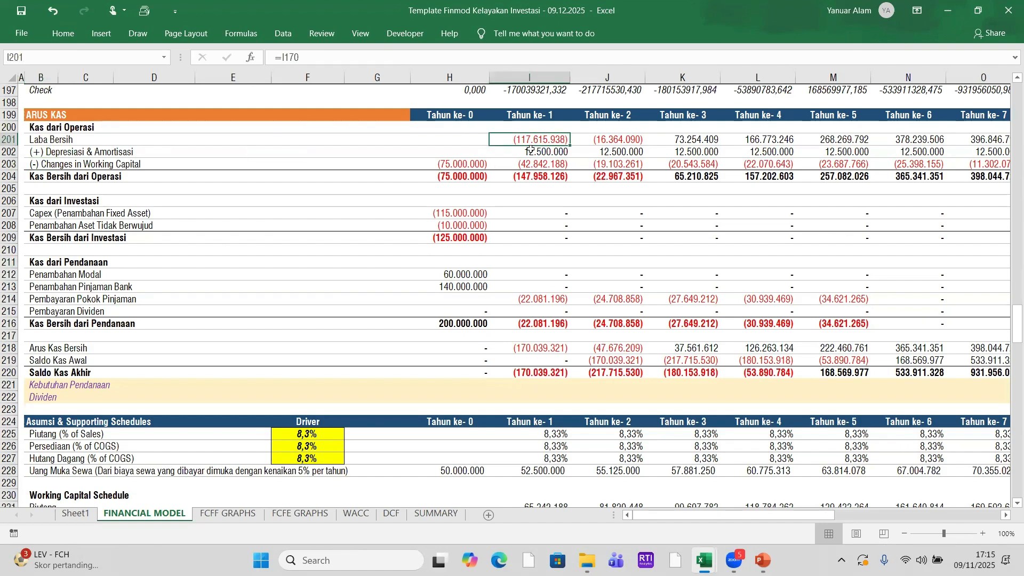
pyautogui.click(465, 142)
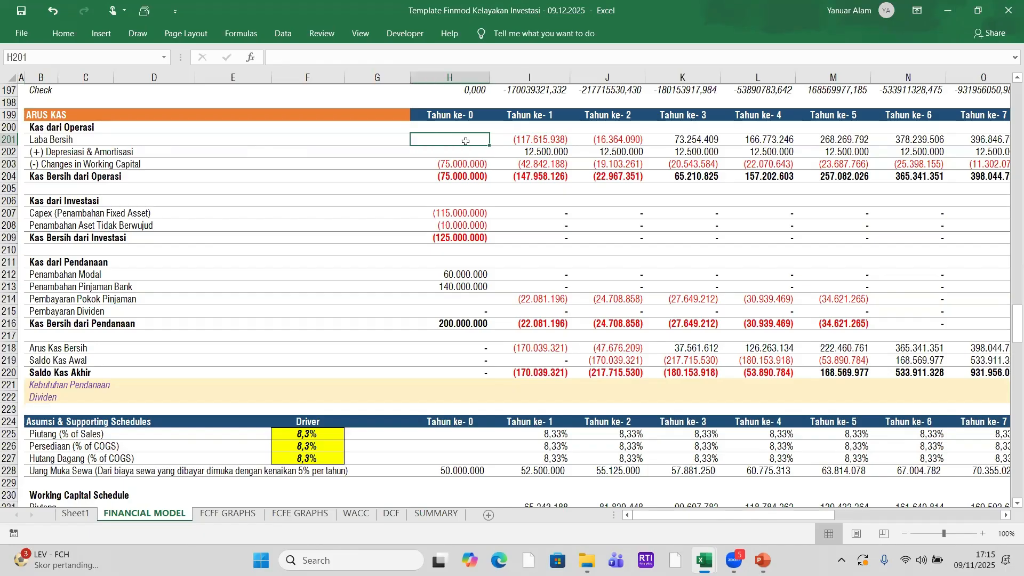
pyautogui.click(465, 163)
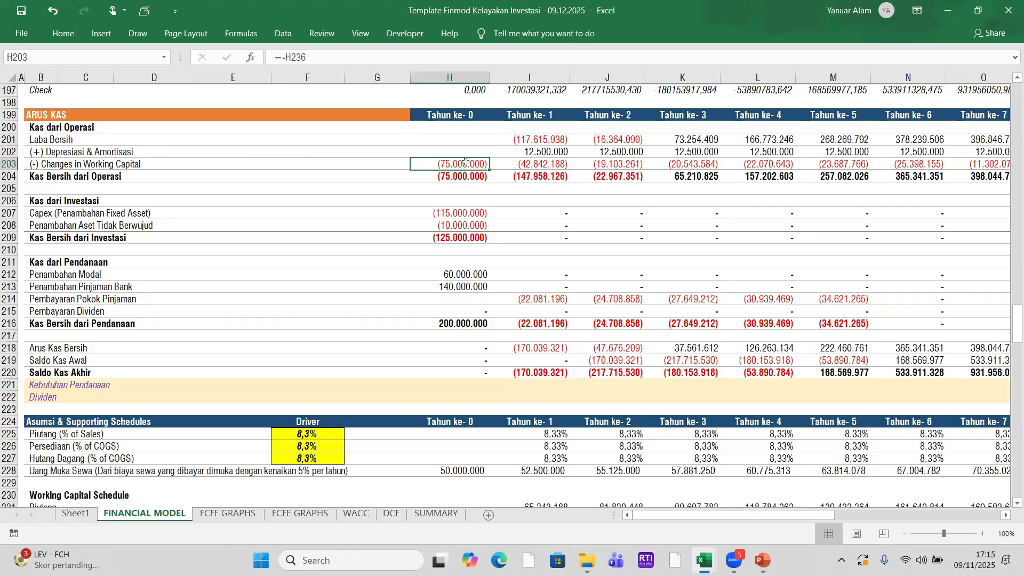
pyautogui.scroll(2, 465, 162)
pyautogui.scroll(-9, 466, 161)
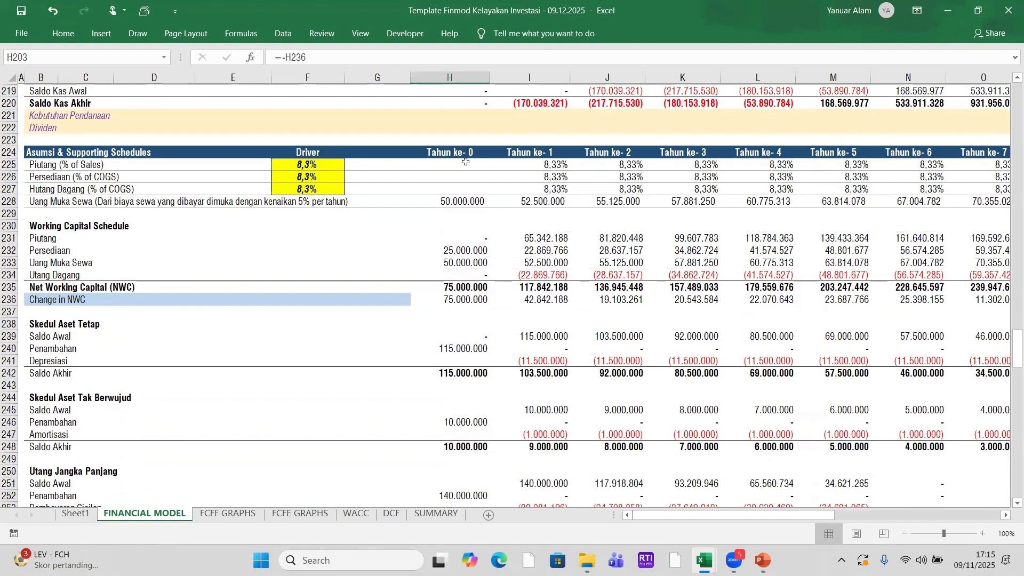
pyautogui.scroll(-3, 466, 162)
pyautogui.click(464, 200)
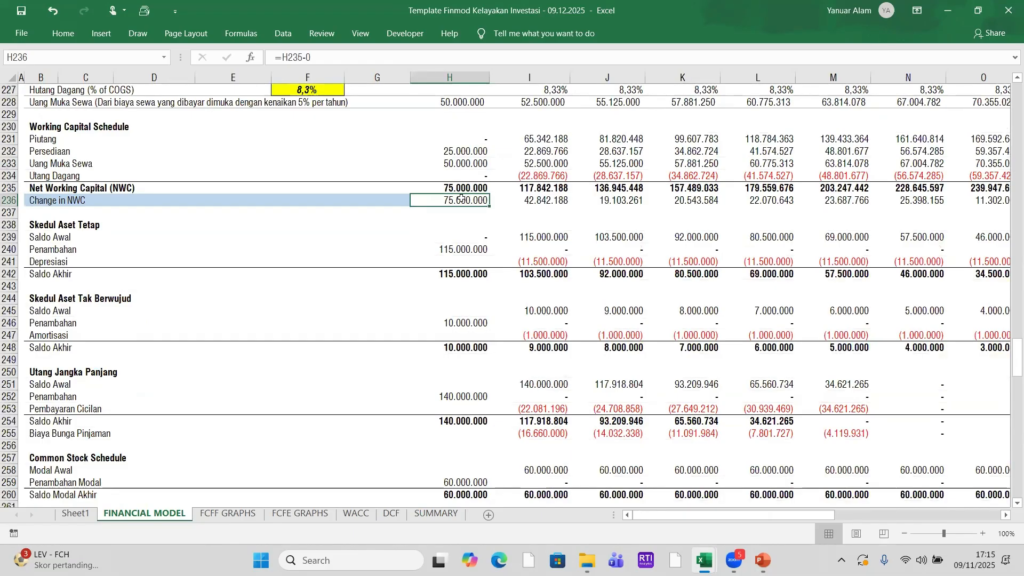
pyautogui.scroll(14, 500, 195)
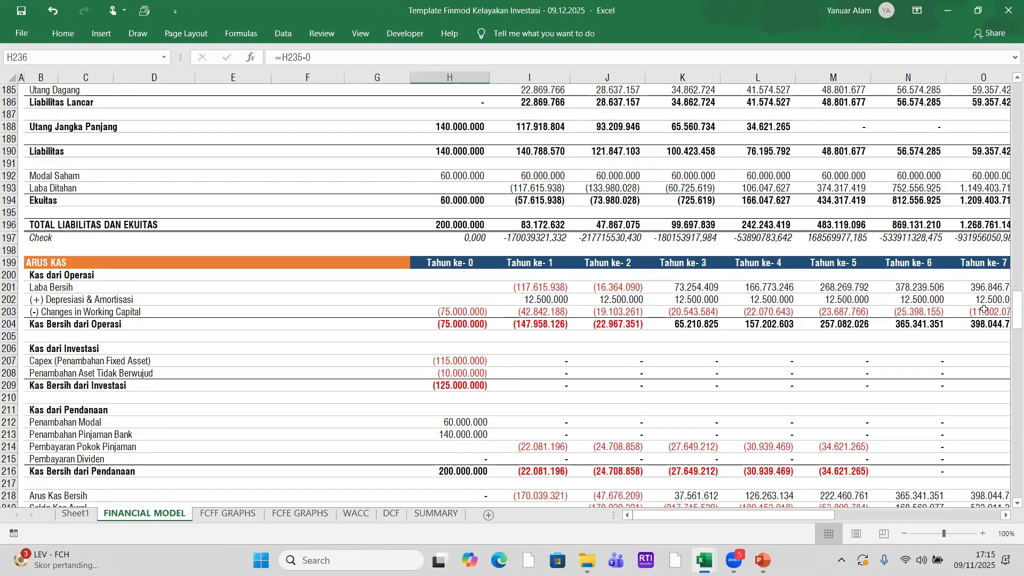
# - Trace the Tahun ke-1 Laba Bersih in I201 of the ARUS KAS to Laba Bersih in row 170 of the LABA RUGI
pyautogui.click(538, 288)
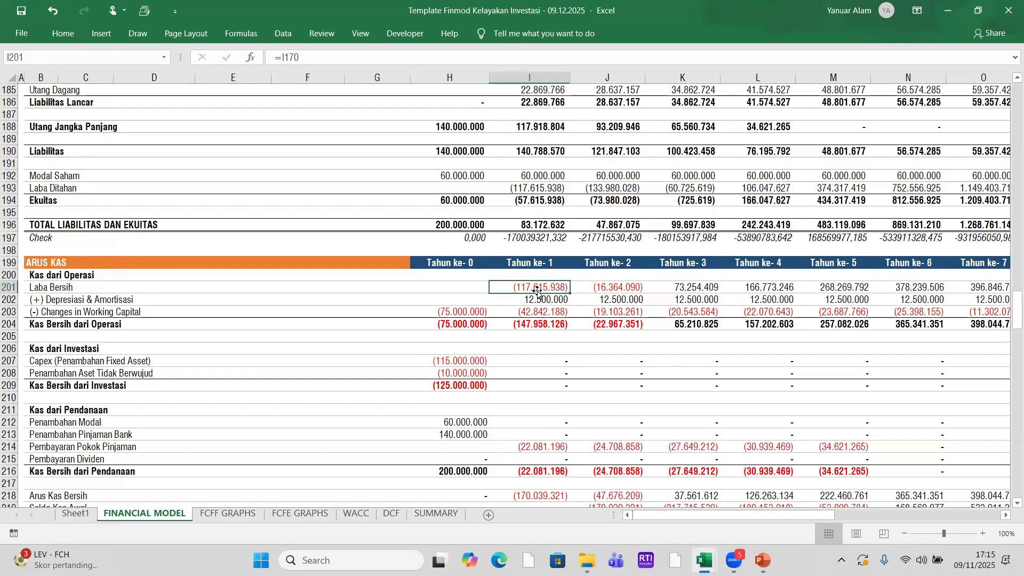
pyautogui.scroll(5, 544, 288)
pyautogui.scroll(11, 546, 275)
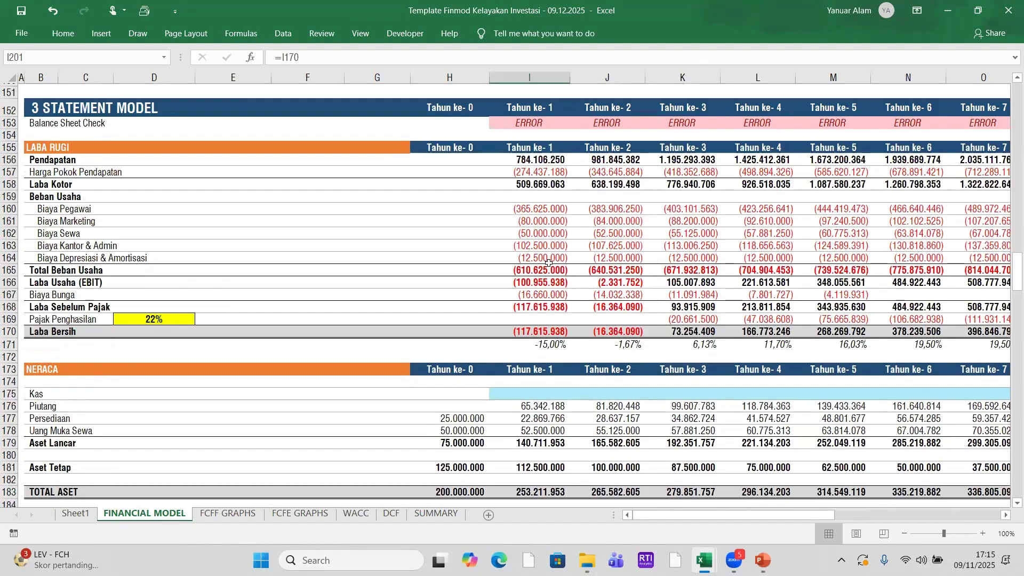
pyautogui.scroll(-11, 549, 260)
pyautogui.scroll(-2, 549, 260)
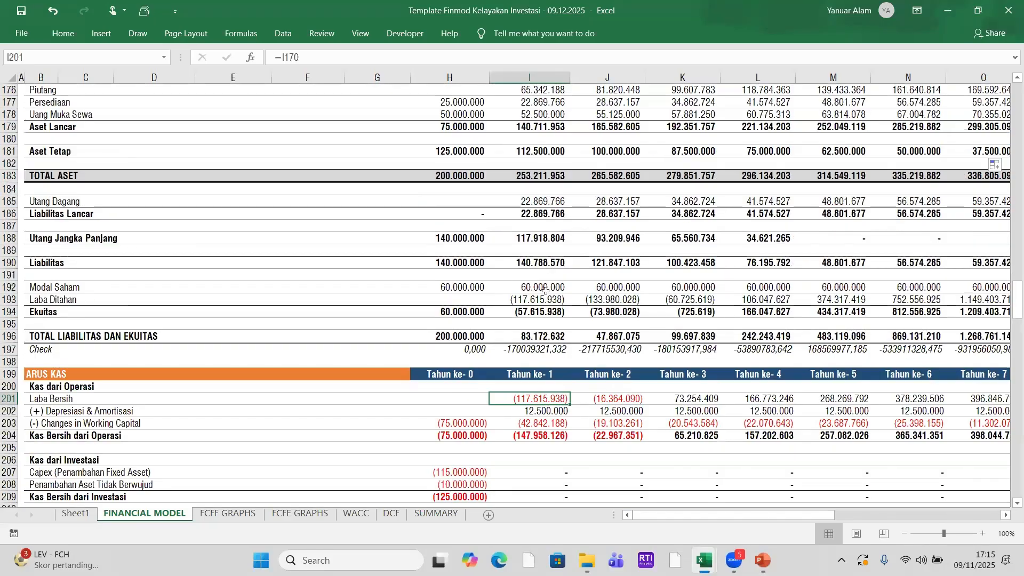
# - Compare Depresiasi & Amortisasi in I202 with the Tahun ke-1 Depresiasi in I241 and Amortisasi in I247 of the asset schedules
pyautogui.click(528, 413)
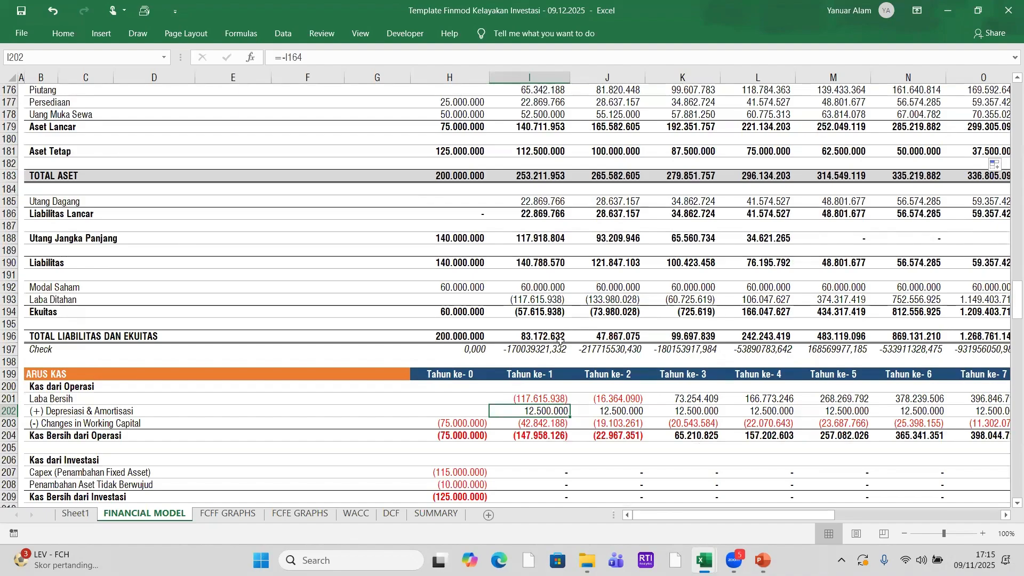
pyautogui.scroll(5, 559, 344)
pyautogui.scroll(-5, 557, 347)
pyautogui.scroll(-14, 557, 347)
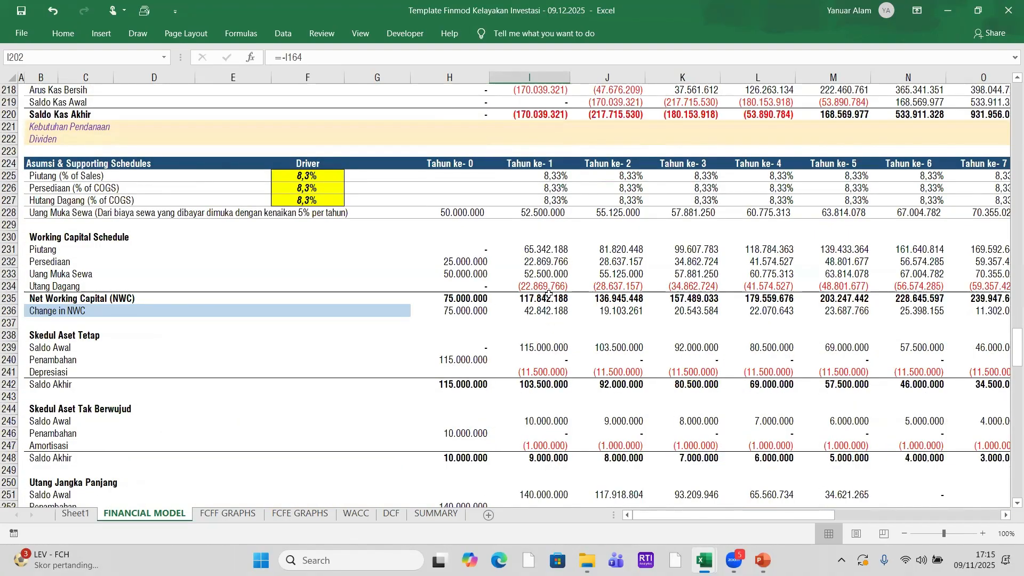
pyautogui.scroll(-2, 550, 296)
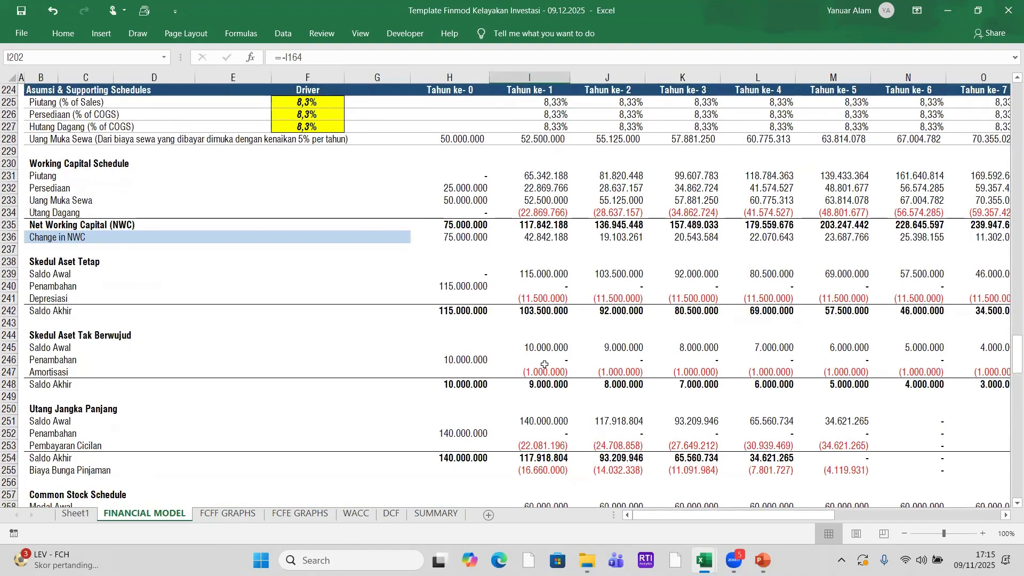
pyautogui.click(544, 299)
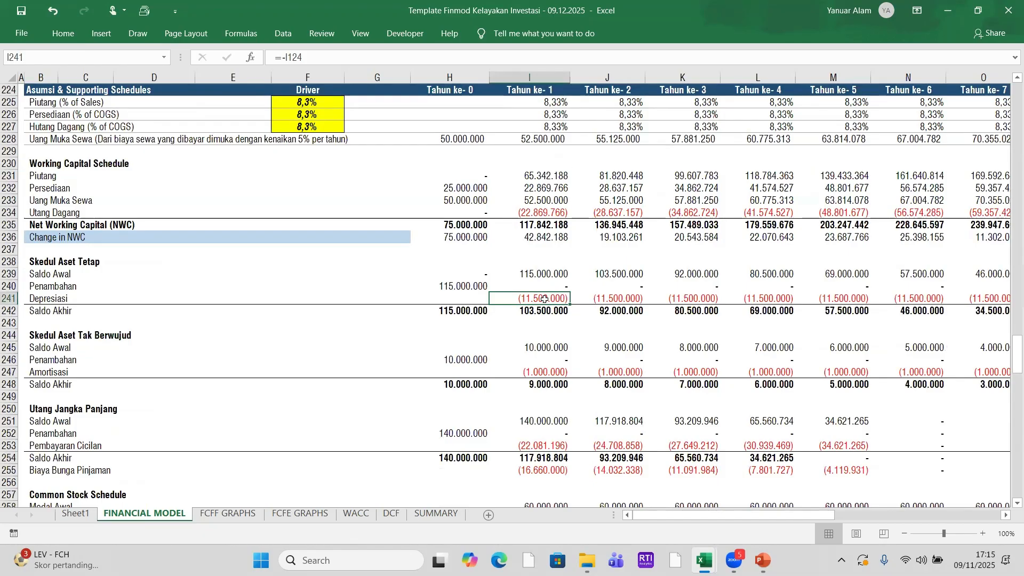
pyautogui.click(540, 373)
pyautogui.click(544, 299)
pyautogui.scroll(13, 543, 345)
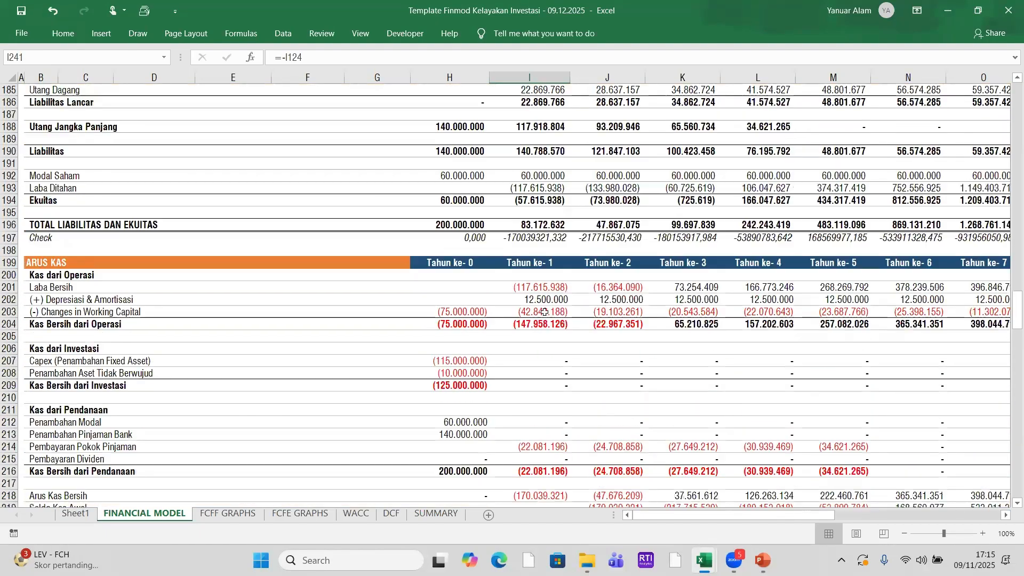
# - Trace Depresiasi & Amortisasi in I202 to the LABA RUGI expense in I164, and inspect the Kas Bersih dari Operasi formula in I204
pyautogui.click(546, 299)
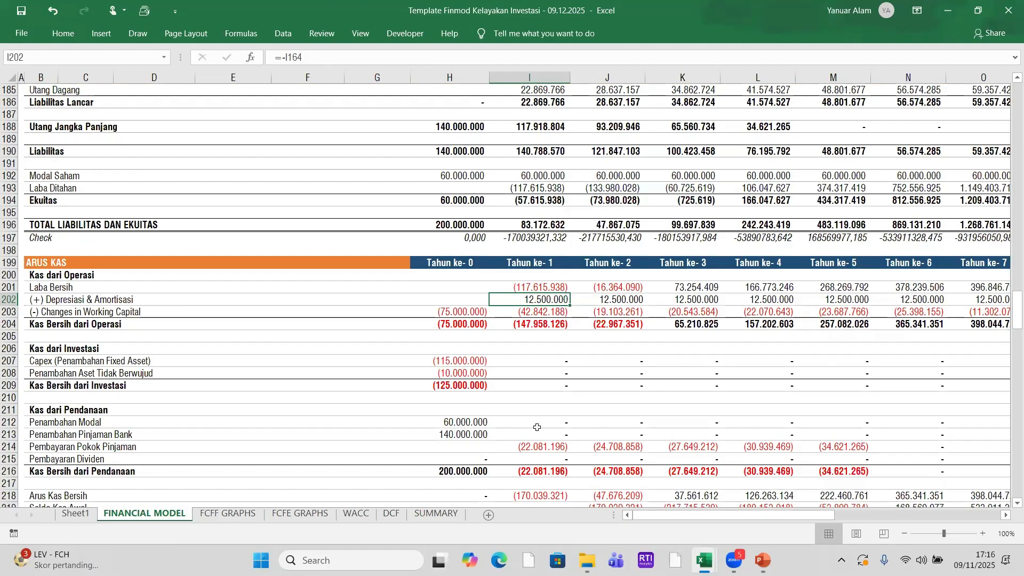
pyautogui.scroll(13, 528, 273)
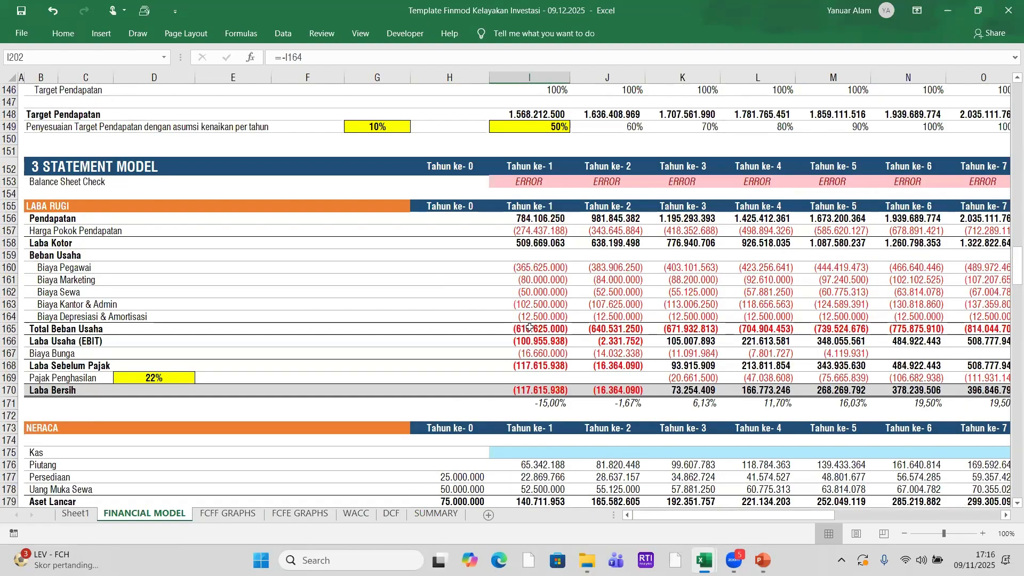
pyautogui.click(529, 315)
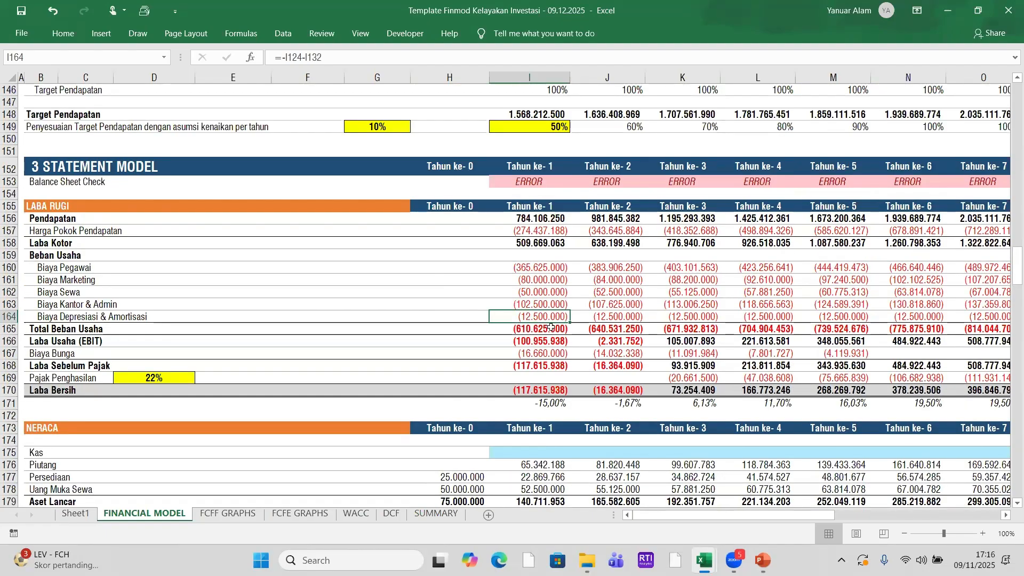
pyautogui.scroll(-10, 553, 323)
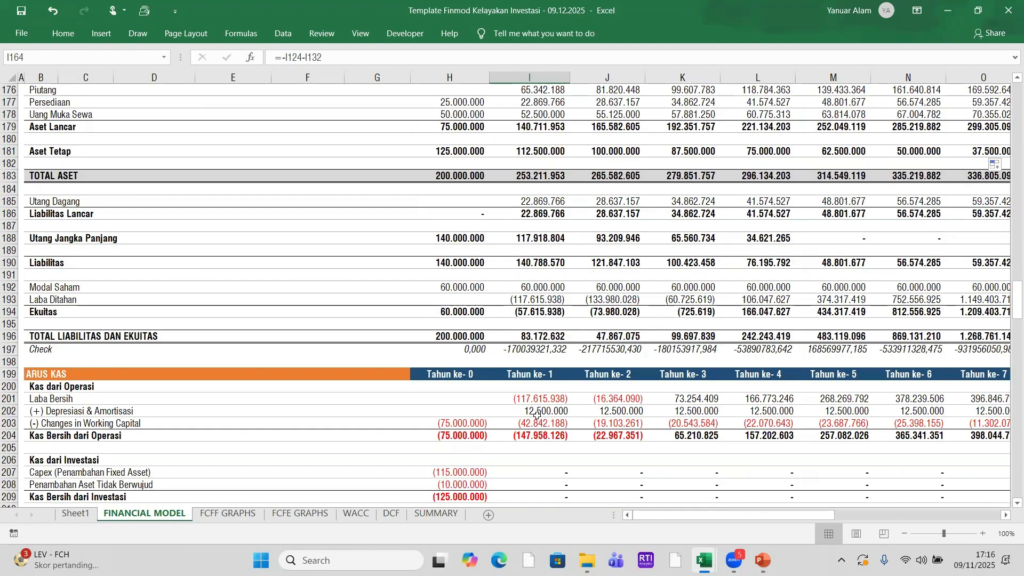
pyautogui.click(550, 412)
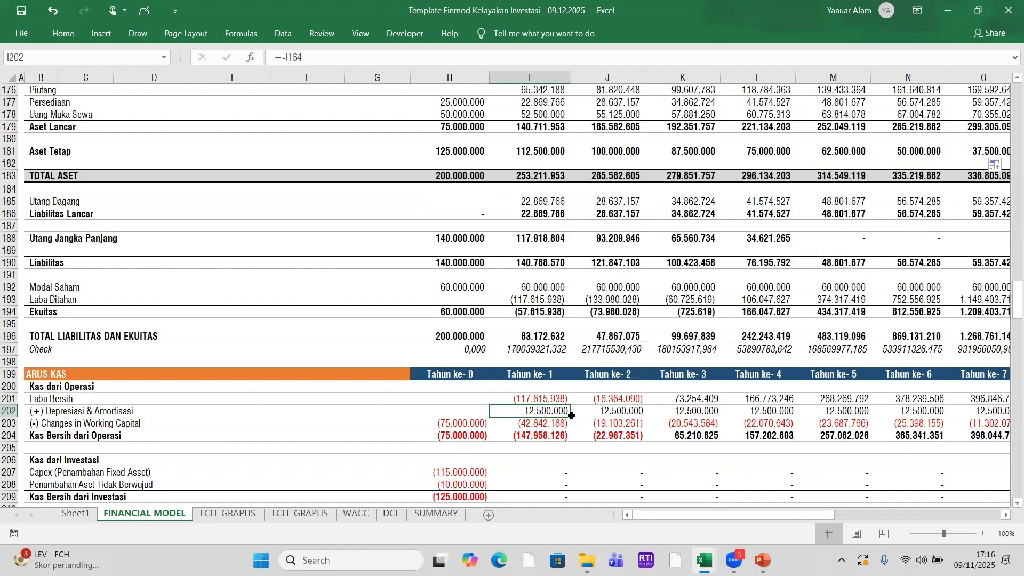
pyautogui.scroll(-4, 555, 346)
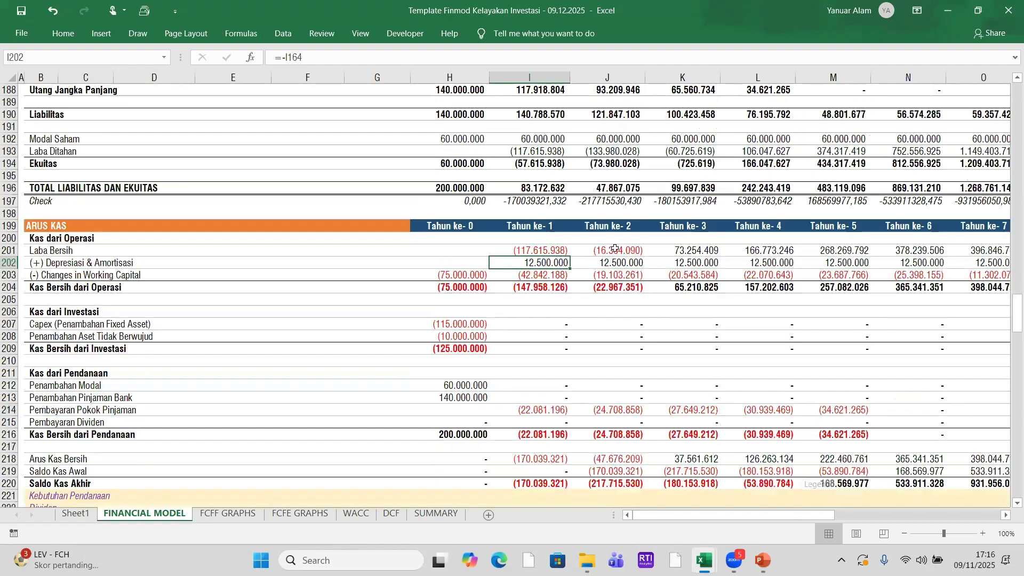
pyautogui.click(555, 291)
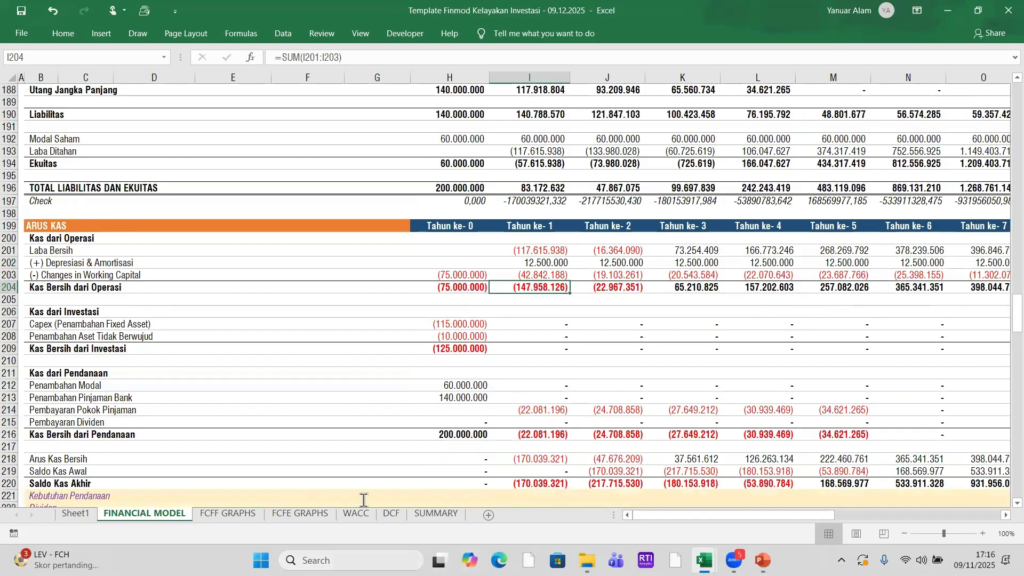
# - Trace the Tahun ke-0 Capex and Penambahan Aset Tidak Berwujud under Kas dari Investasi to the Penambahan cells H240 and H246
pyautogui.click(461, 325)
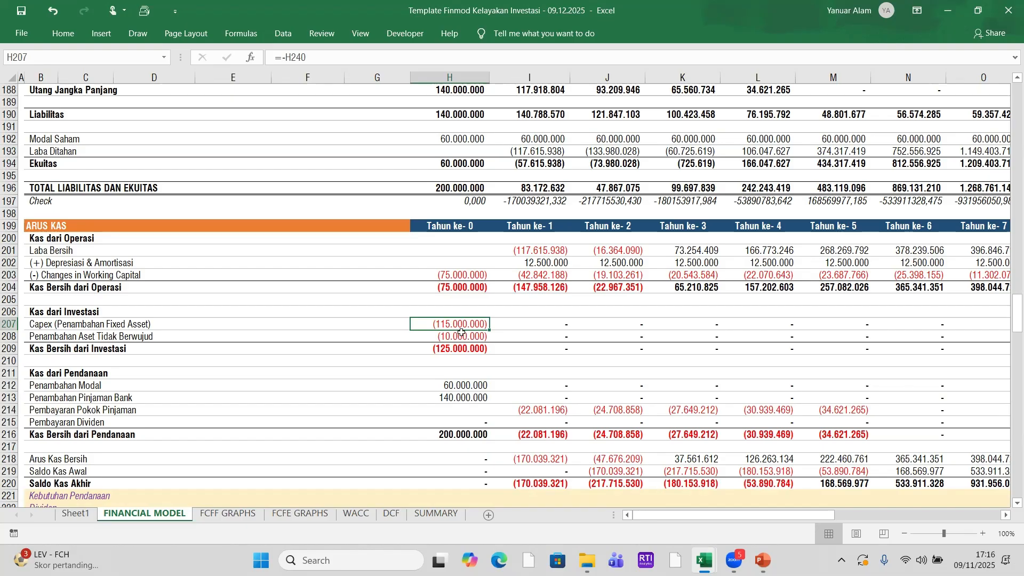
pyautogui.click(461, 335)
pyautogui.click(465, 349)
pyautogui.scroll(-3, 471, 362)
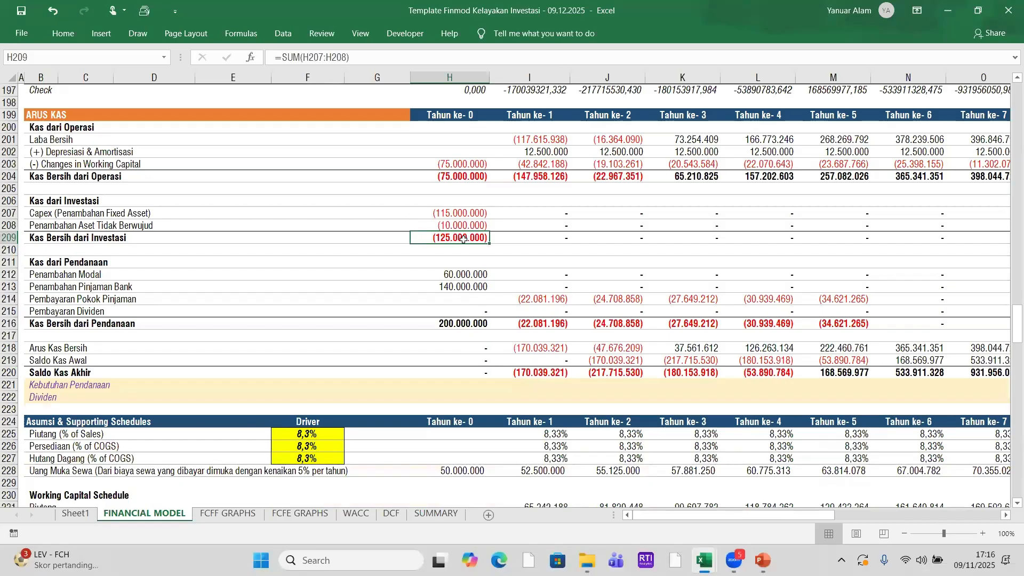
pyautogui.scroll(-13, 461, 260)
pyautogui.scroll(2, 461, 260)
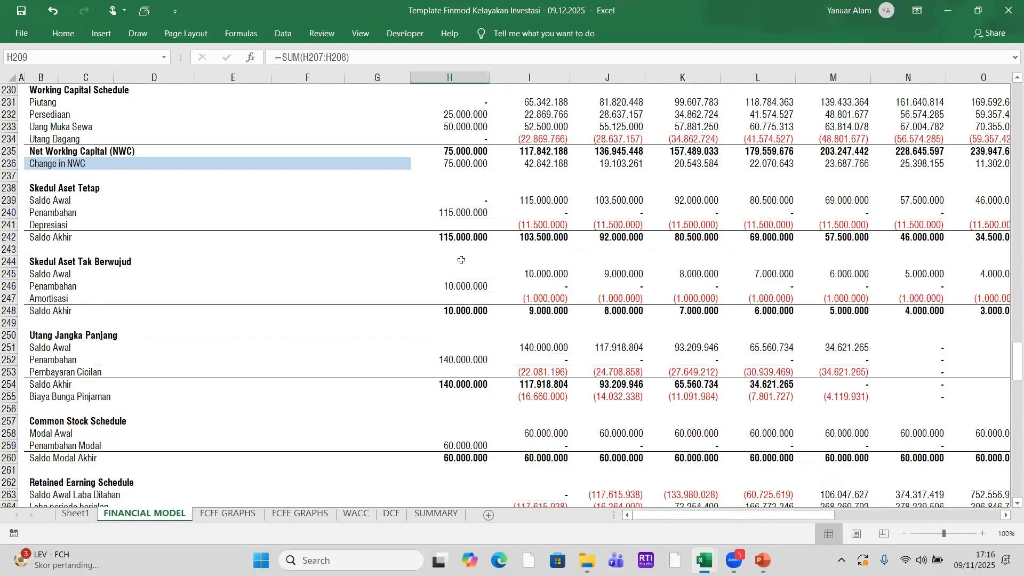
pyautogui.click(462, 220)
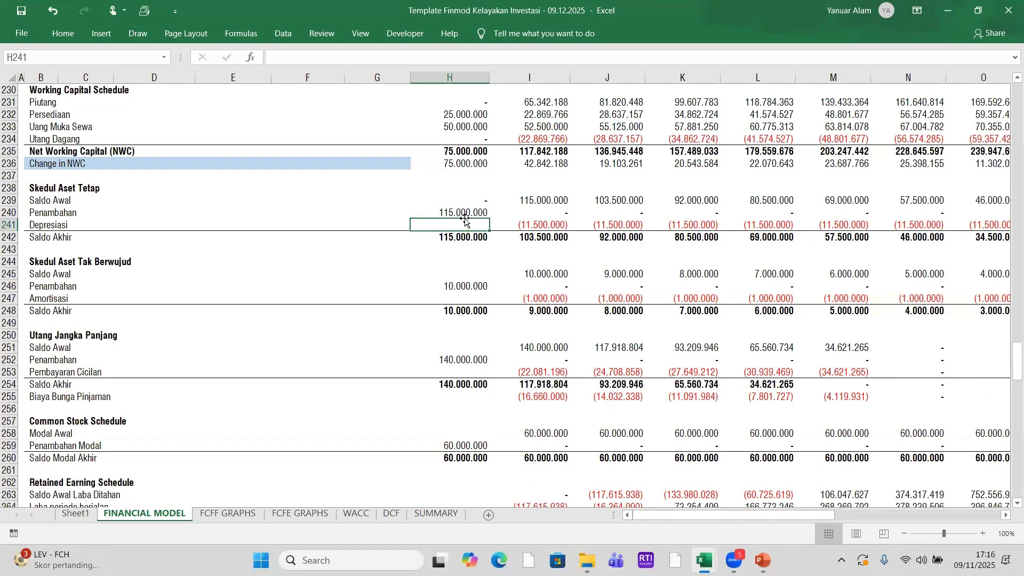
pyautogui.click(466, 212)
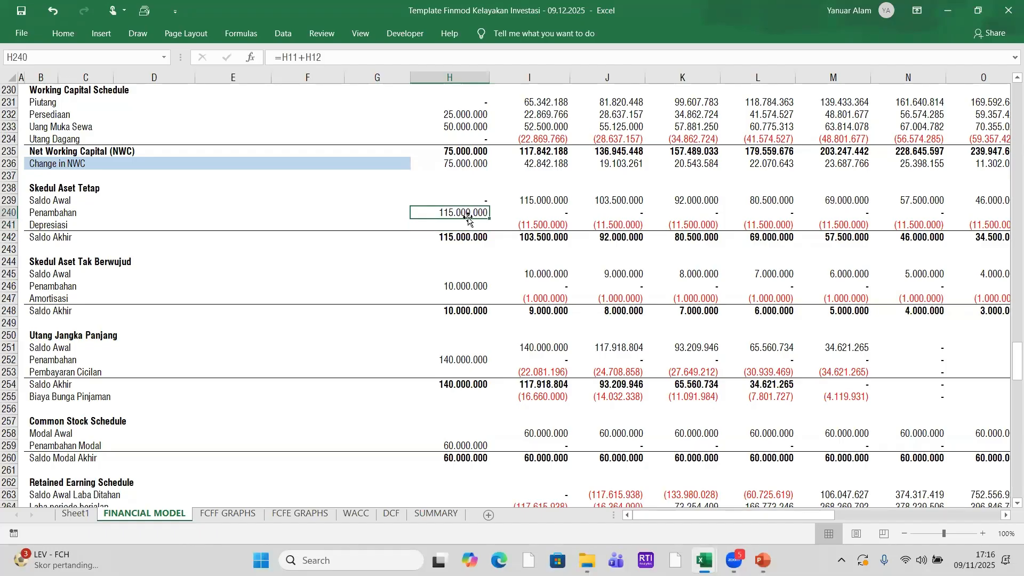
pyautogui.click(469, 288)
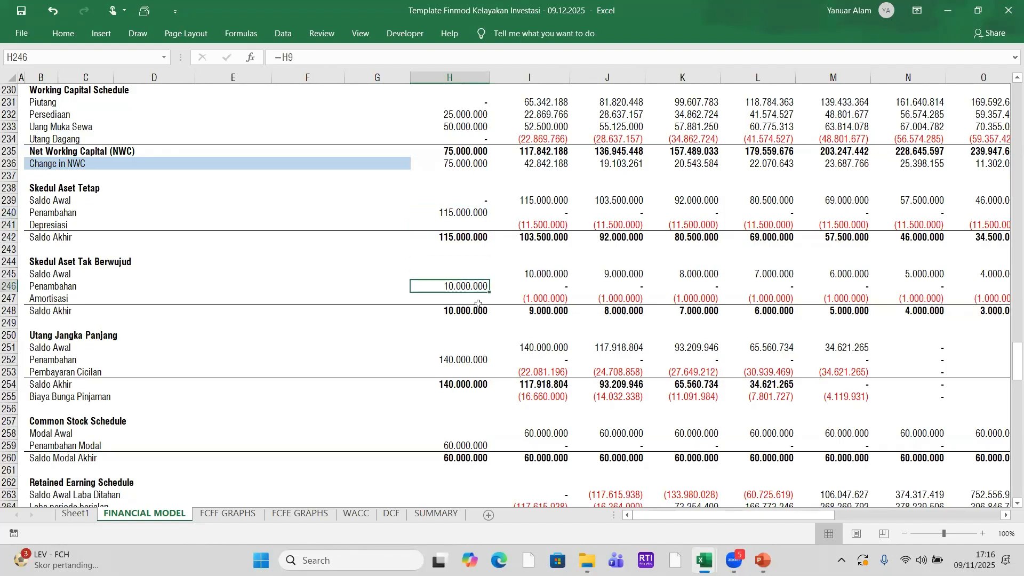
# - Trace the Tahun ke-0 Penambahan Modal in H212 of the ARUS KAS to H259 of the Common Stock Schedule
pyautogui.scroll(10, 471, 256)
pyautogui.scroll(5, 472, 248)
pyautogui.click(456, 373)
pyautogui.scroll(-3, 459, 368)
pyautogui.click(463, 315)
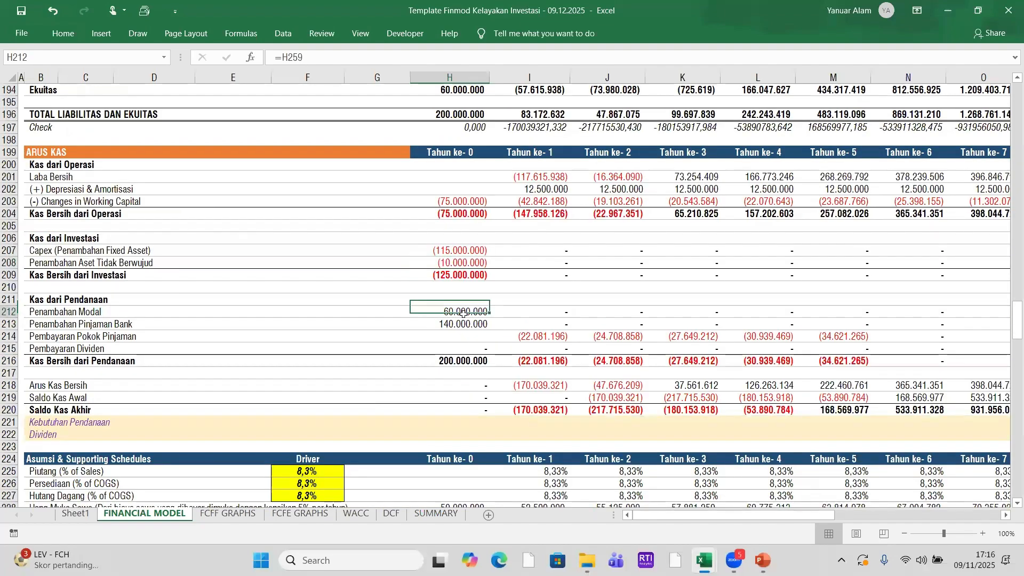
pyautogui.scroll(-16, 467, 342)
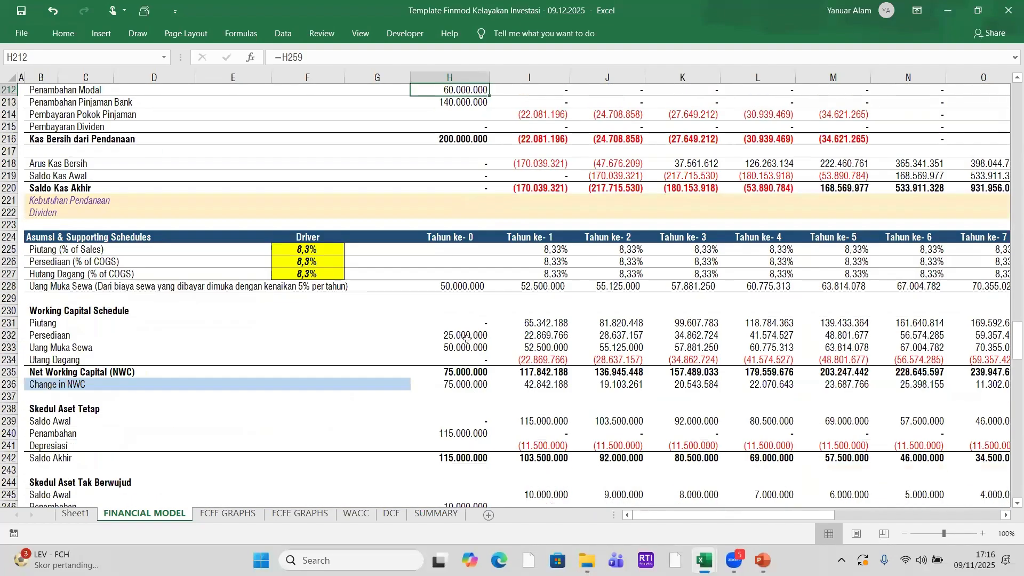
pyautogui.click(464, 298)
pyautogui.scroll(15, 464, 298)
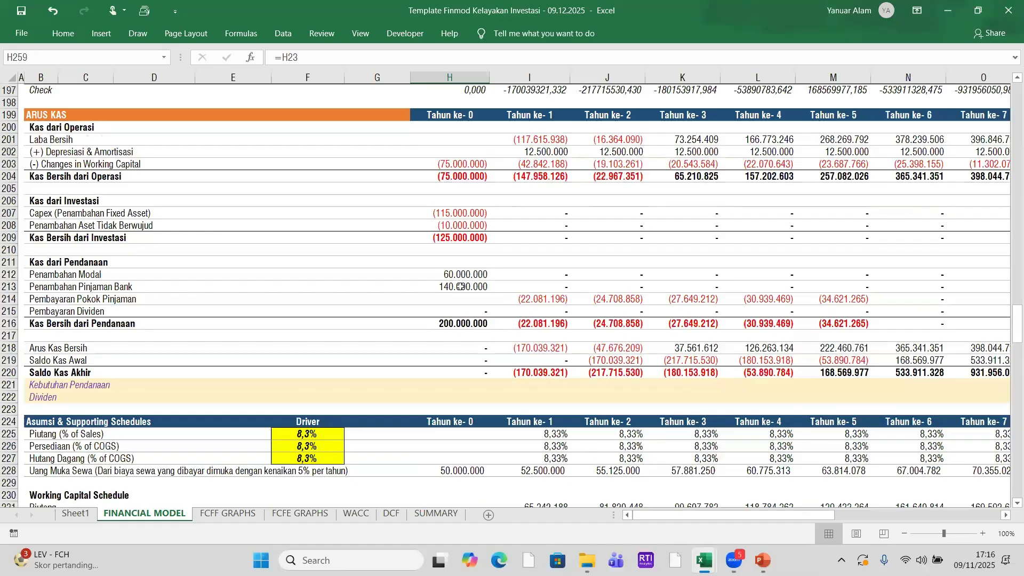
# - Trace Penambahan Pinjaman Bank in H213 to H252 of Utang Jangka Panjang, and inspect the Tahun ke-1 Arus Kas Bersih formula in I218
pyautogui.click(461, 287)
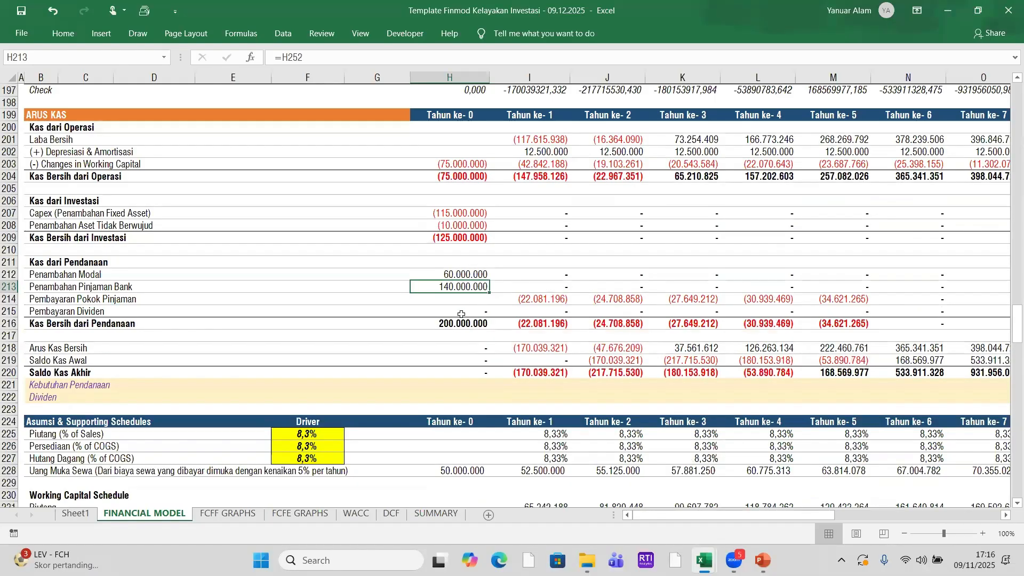
pyautogui.scroll(-10, 462, 308)
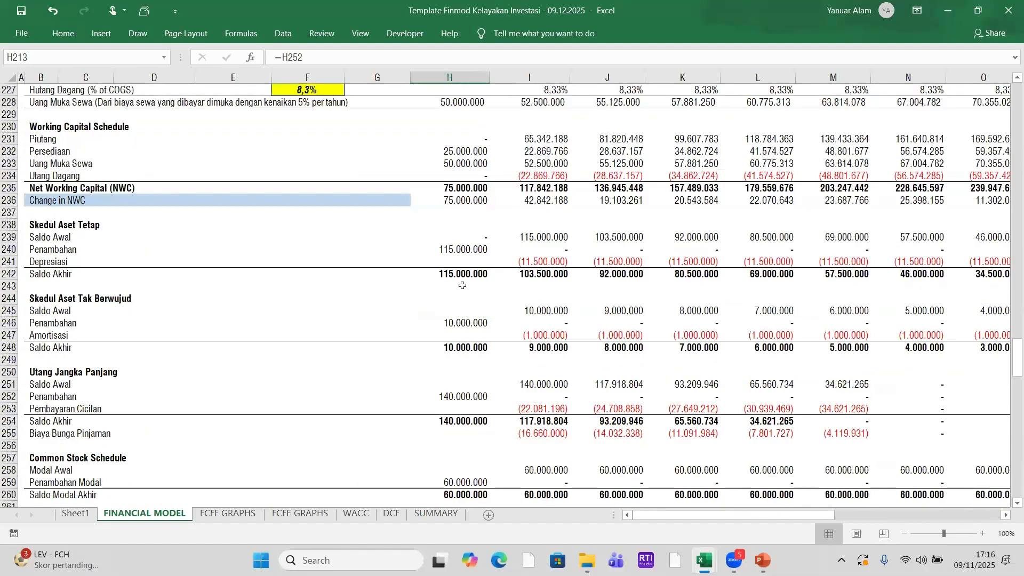
pyautogui.click(461, 397)
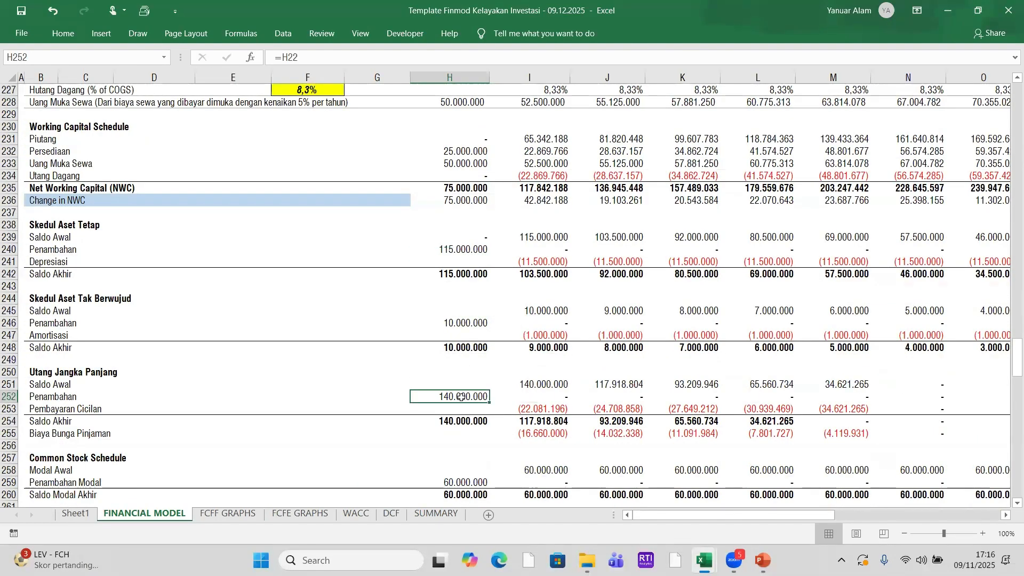
pyautogui.scroll(9, 463, 373)
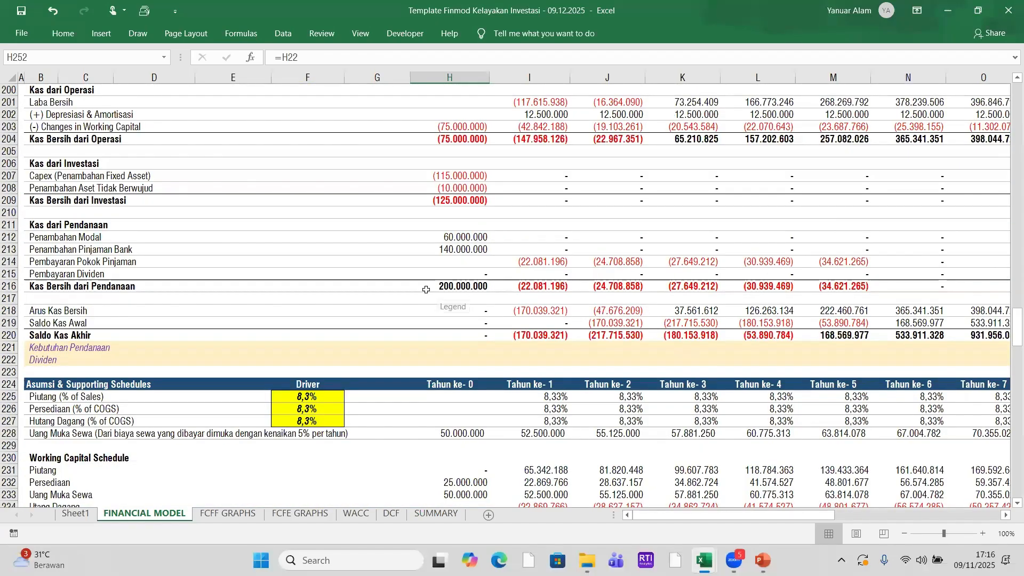
pyautogui.click(535, 311)
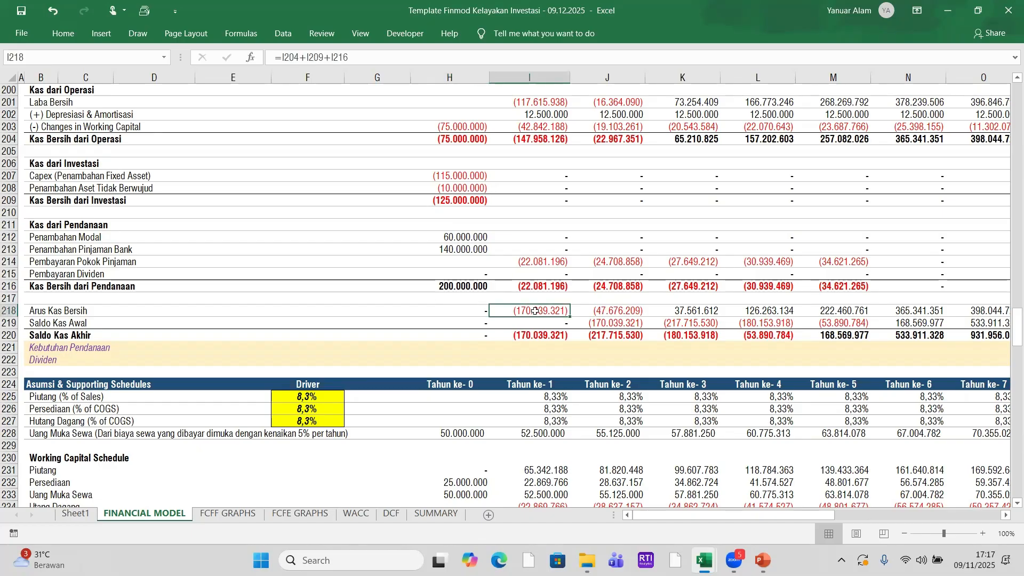
# - Inspect the Tahun ke-1 subtotals in I204, I209 and I216 that feed the Arus Kas Bersih formula in I218
pyautogui.click(539, 139)
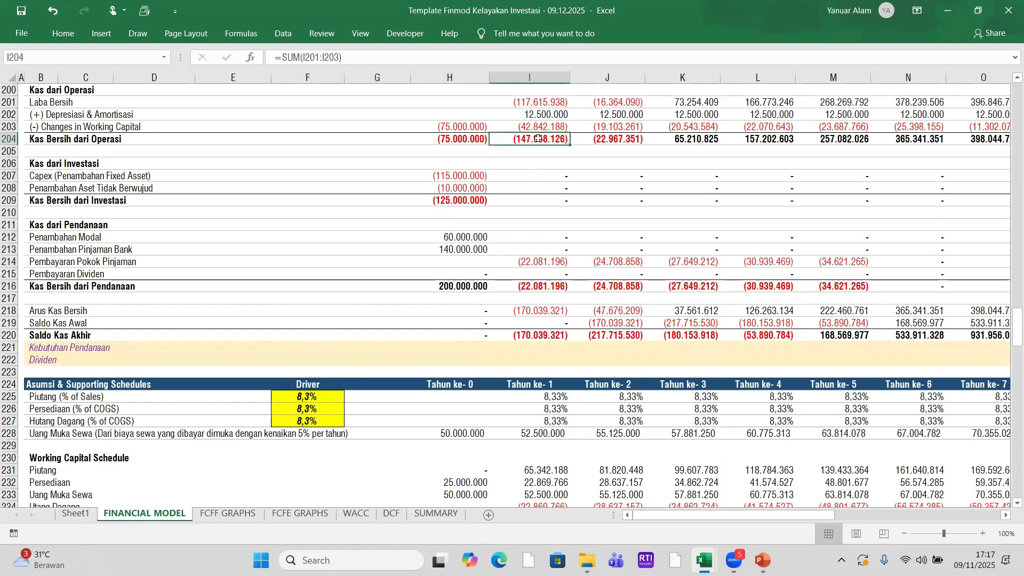
pyautogui.click(543, 199)
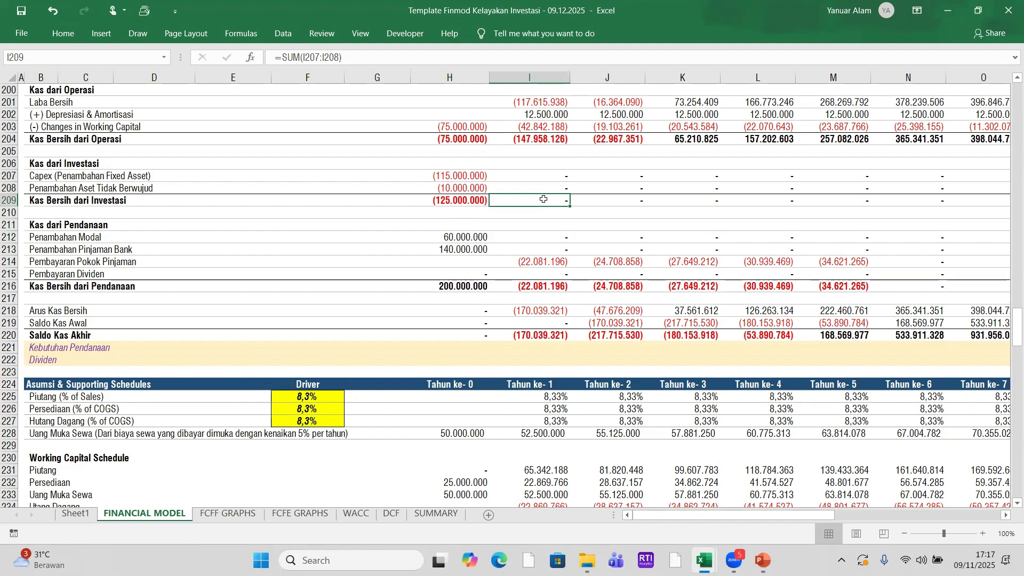
pyautogui.click(548, 287)
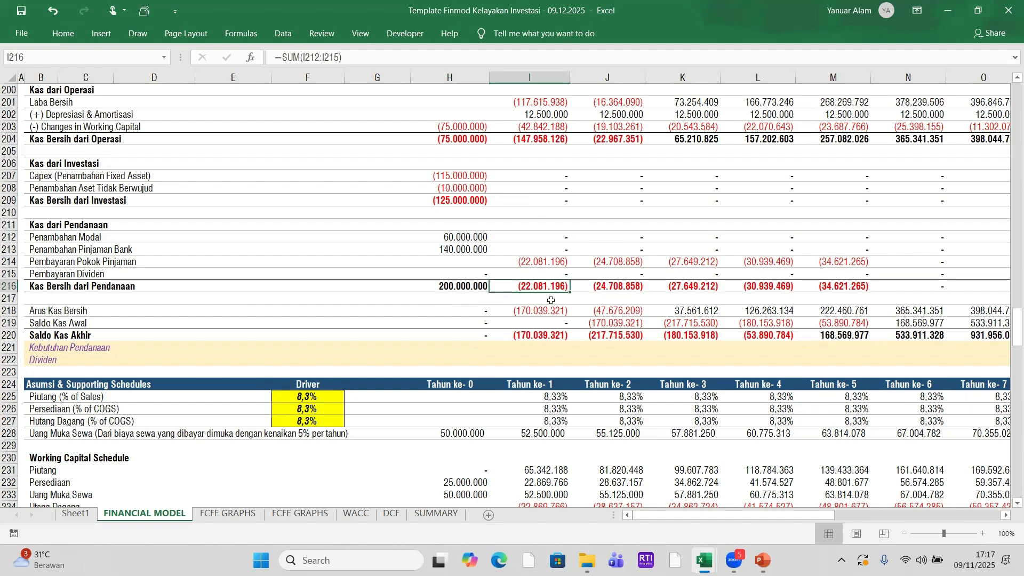
pyautogui.scroll(-2, 551, 300)
pyautogui.click(548, 235)
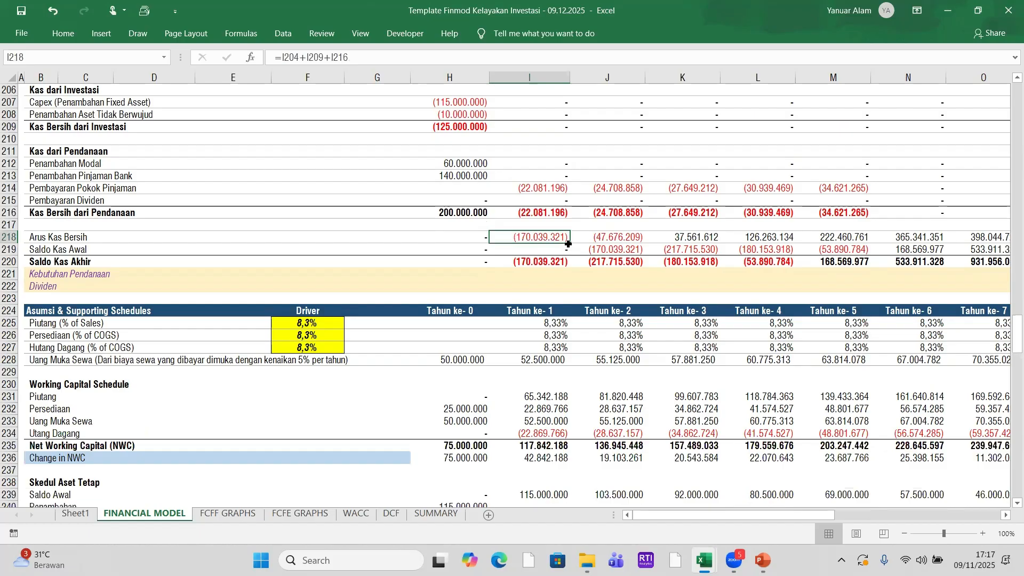
# - Trace the Tahun ke-1 Saldo Kas Awal in I219 to H220, and inspect the Saldo Kas Akhir row starting from I220
pyautogui.click(547, 246)
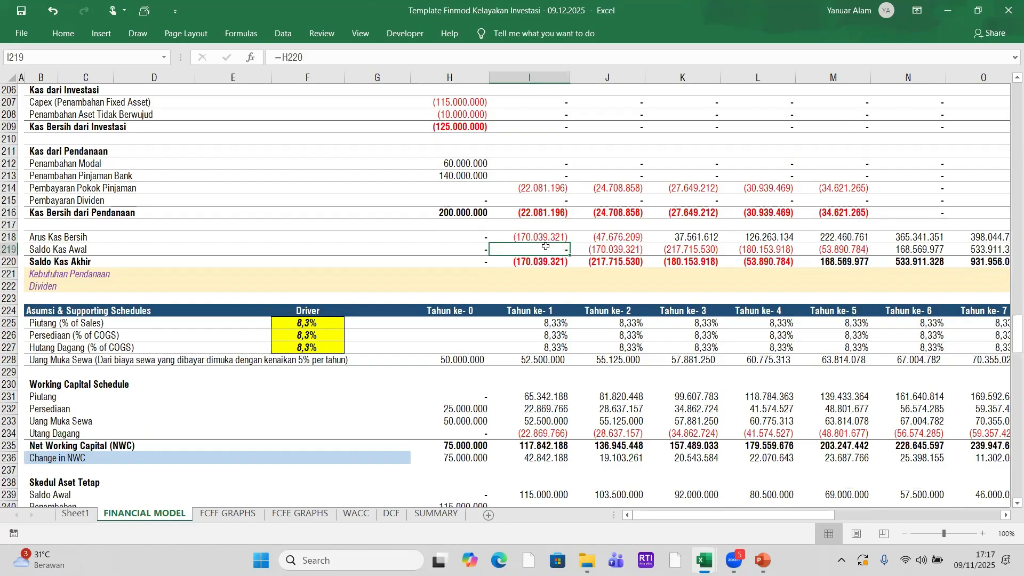
pyautogui.click(477, 262)
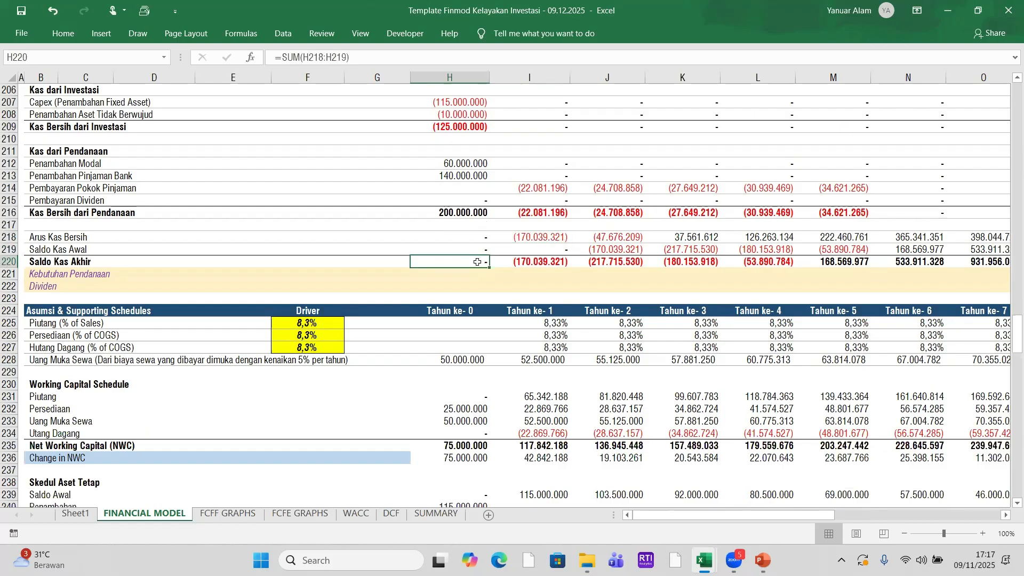
pyautogui.click(540, 251)
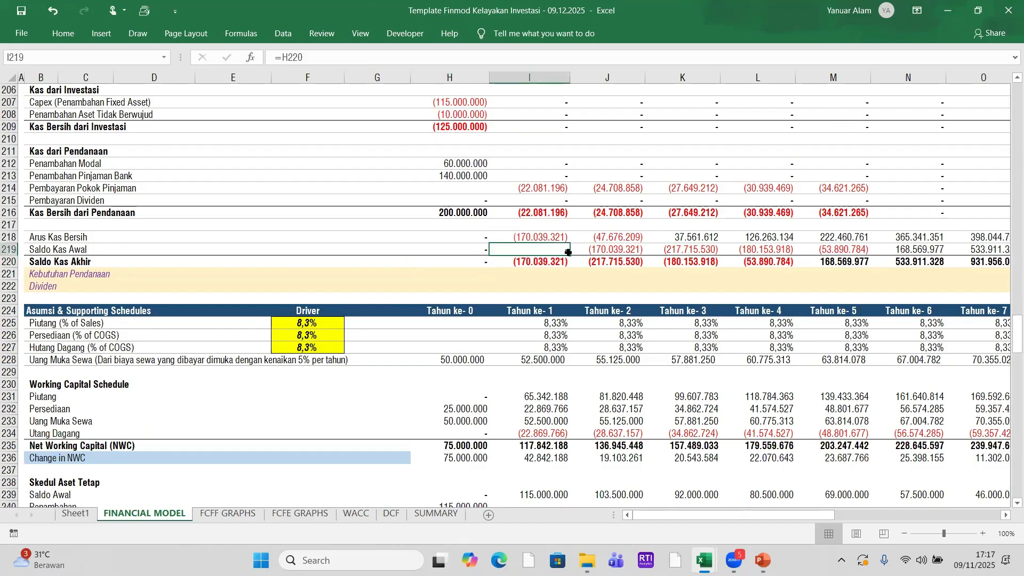
pyautogui.click(547, 261)
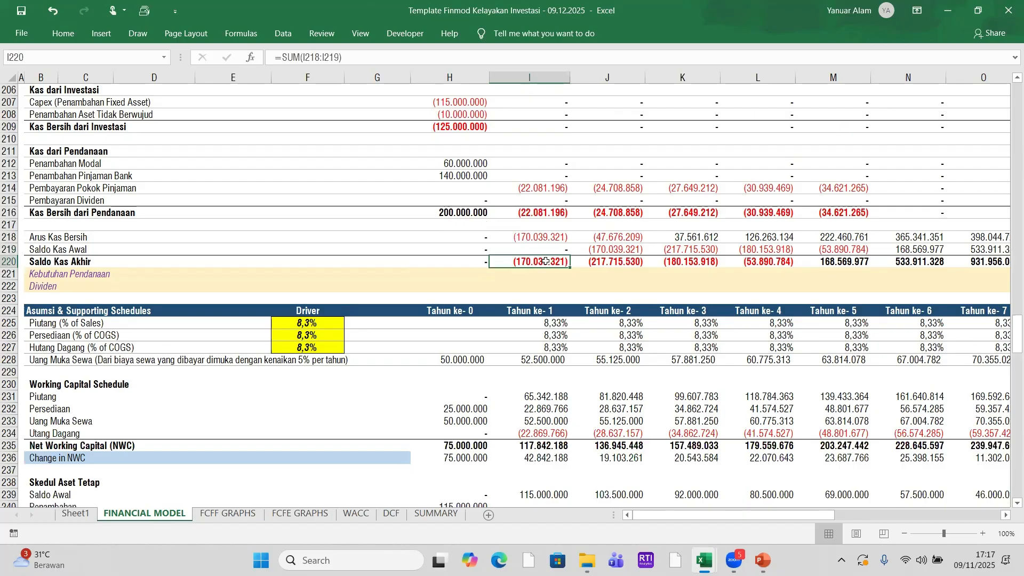
pyautogui.moveTo(476, 262); pyautogui.dragTo(995, 257)
pyautogui.click(536, 263)
# - Link the Tahun ke-1 Kas cell I175 of the NERACA to the Saldo Kas Akhir in I220
pyautogui.scroll(9, 536, 258)
pyautogui.scroll(7, 536, 255)
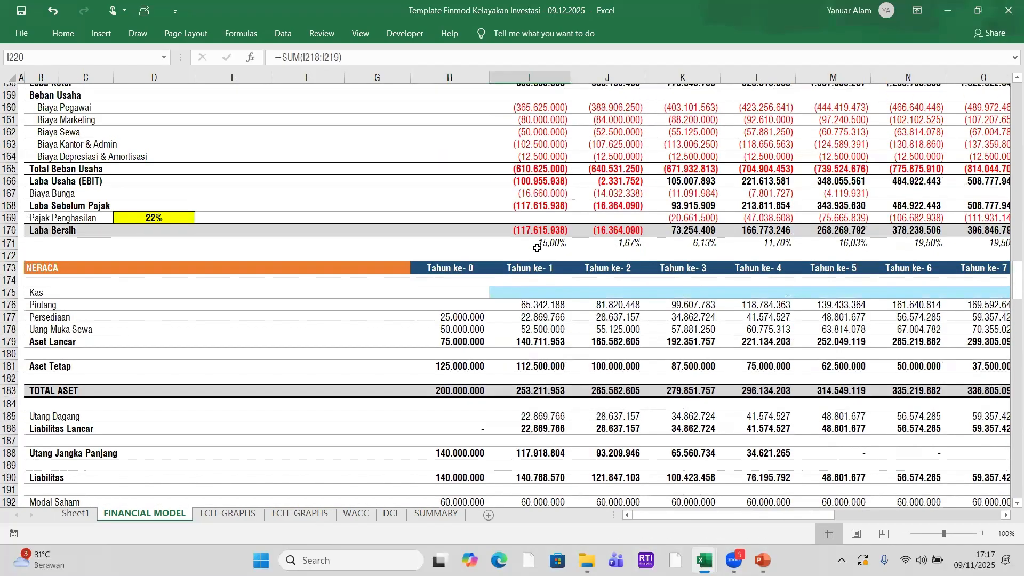
pyautogui.click(528, 297)
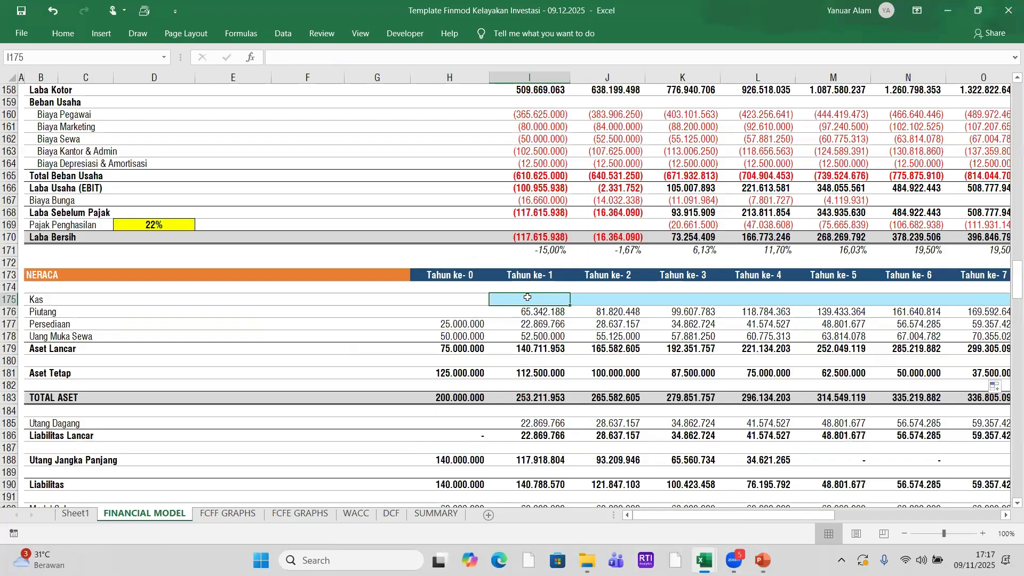
pyautogui.write('=')
pyautogui.scroll(-15, 534, 299)
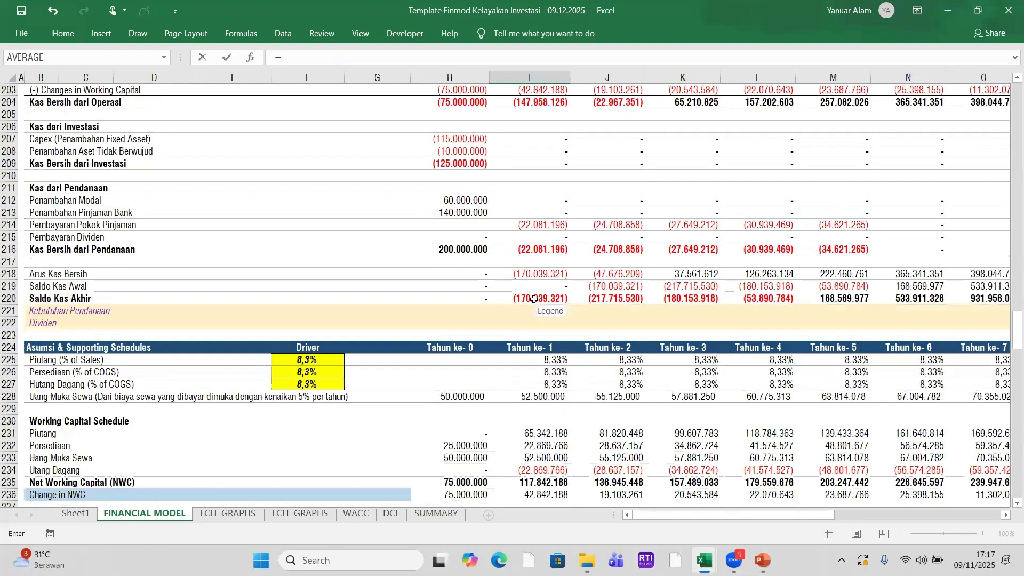
pyautogui.click(533, 299)
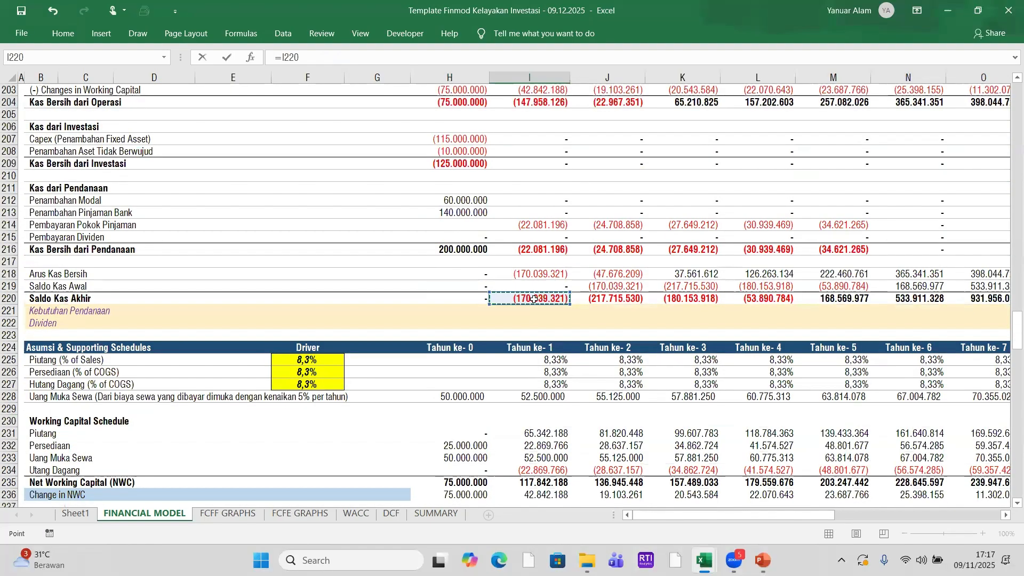
pyautogui.press('Return')
# - Fill the Kas formula from I175 across the row through Tahun ke-10 in R175
pyautogui.scroll(6, 533, 299)
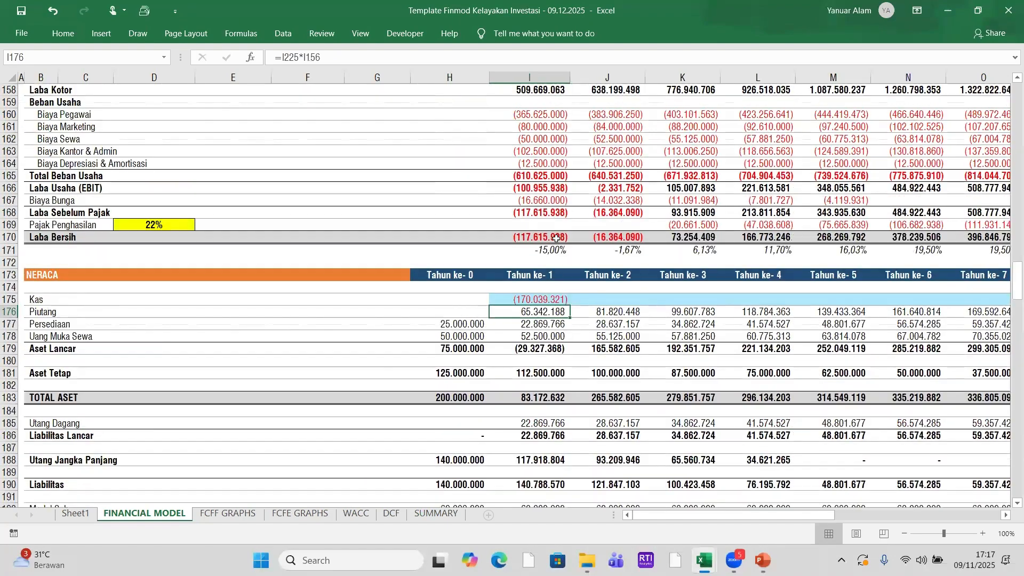
pyautogui.click(546, 297)
pyautogui.moveTo(570, 305); pyautogui.dragTo(921, 307)
# - Inspect the NERACA Check formulas for Tahun ke-1 and Tahun ke-2 in I197 and J197
pyautogui.scroll(-5, 403, 376)
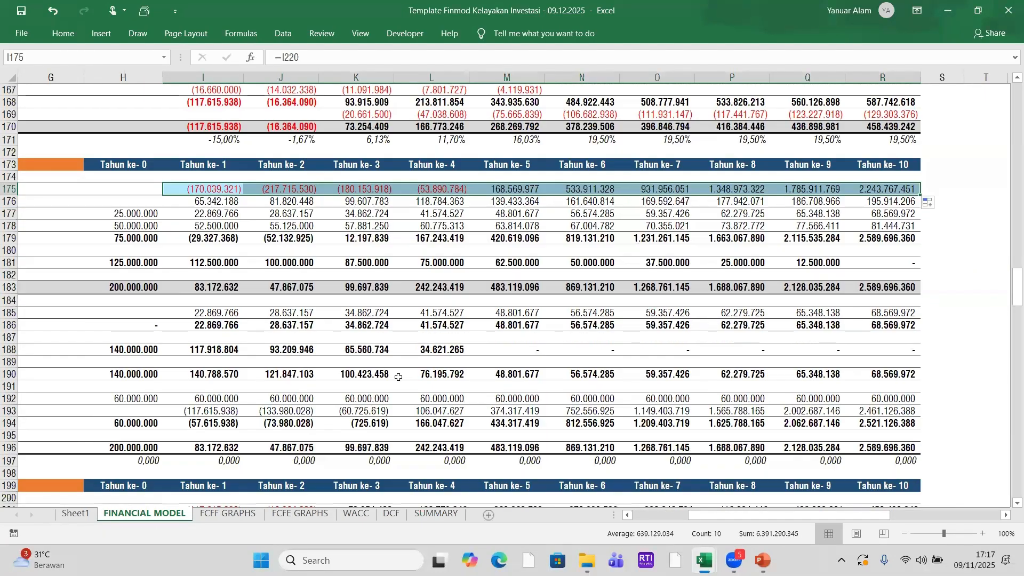
pyautogui.click(235, 388)
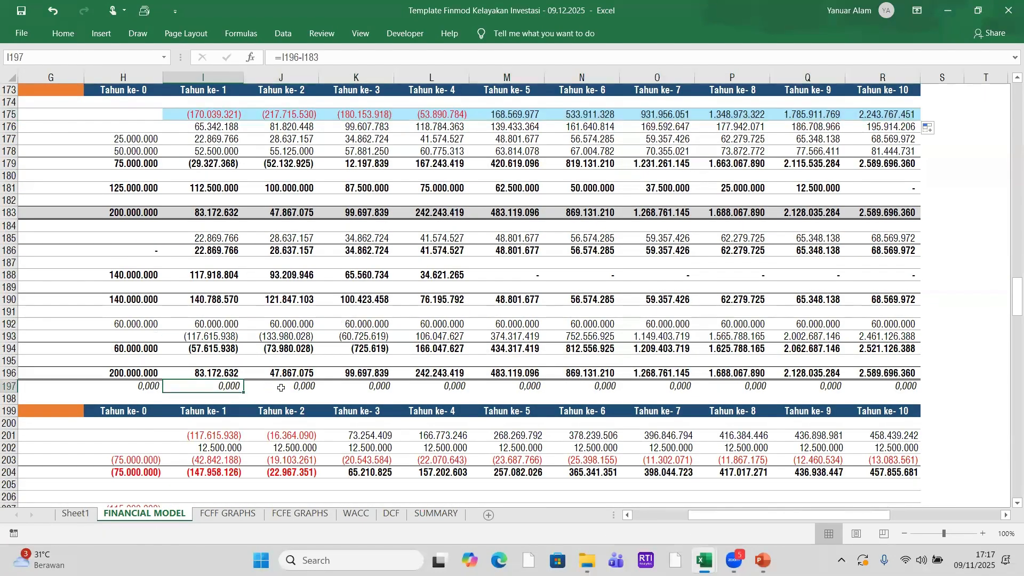
pyautogui.click(282, 387)
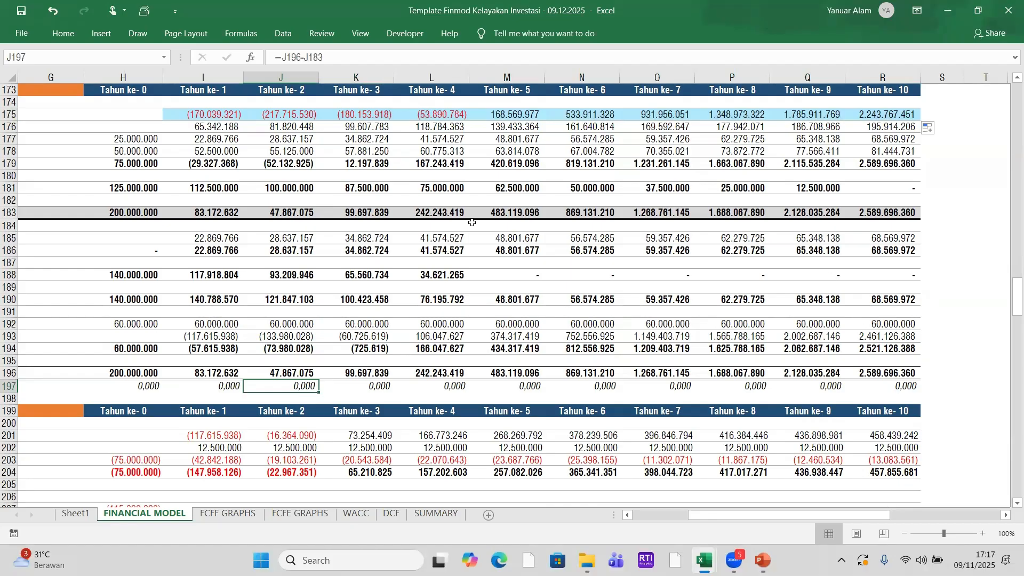
pyautogui.moveTo(800, 515); pyautogui.dragTo(754, 516)
pyautogui.click(552, 384)
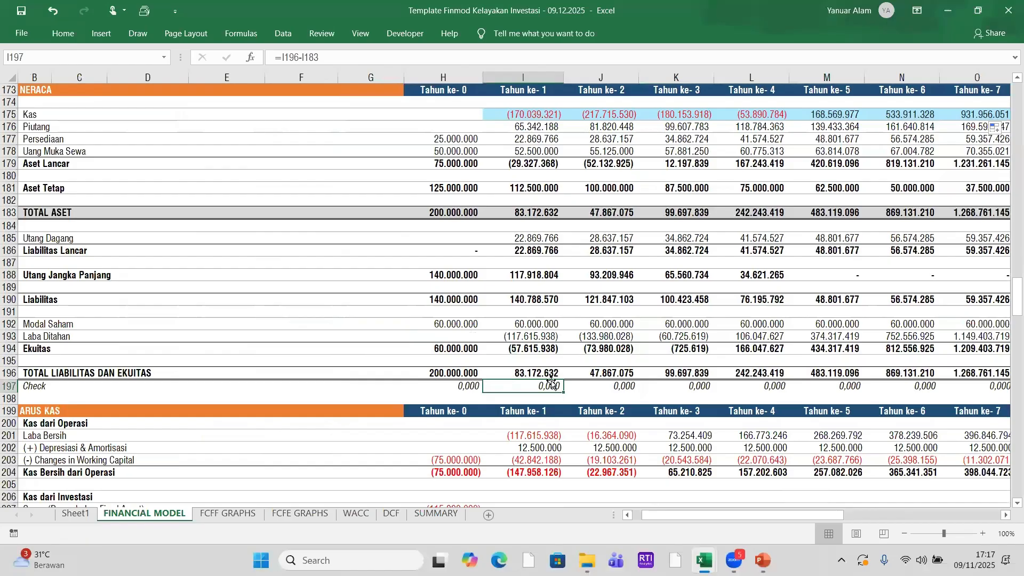
# - Review the NERACA rows and the Check row alongside the LABA RUGI above and the ARUS KAS below
pyautogui.scroll(7, 552, 384)
pyautogui.scroll(-3, 552, 379)
pyautogui.scroll(-3, 552, 379)
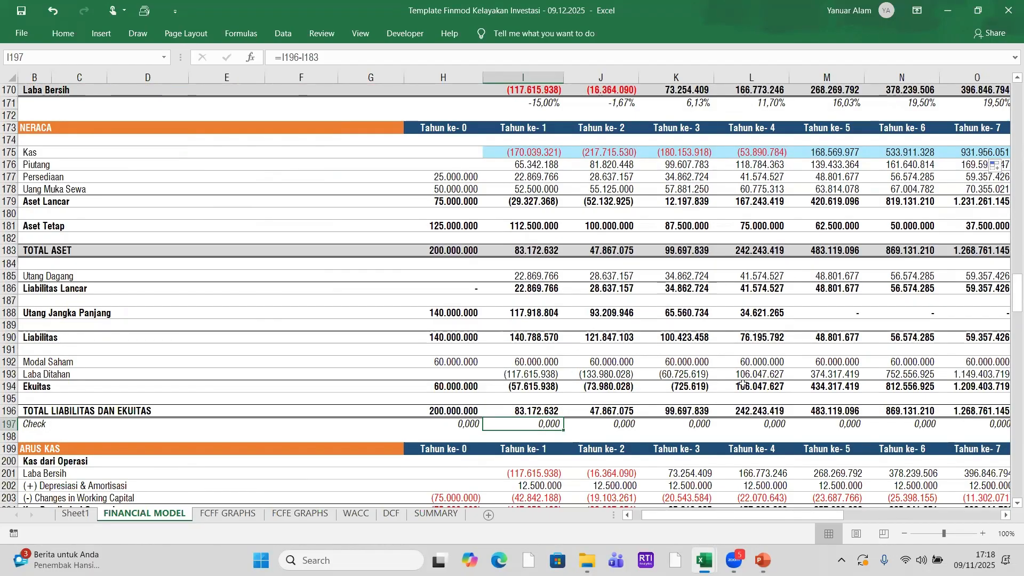
pyautogui.scroll(-1, 628, 363)
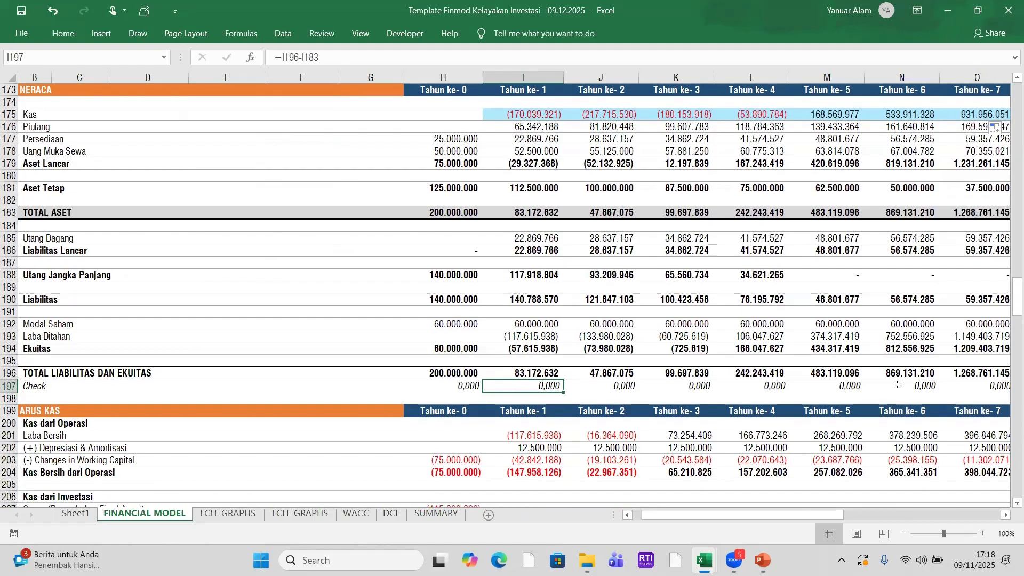
pyautogui.scroll(6, 683, 337)
pyautogui.scroll(-8, 688, 331)
pyautogui.scroll(-9, 694, 325)
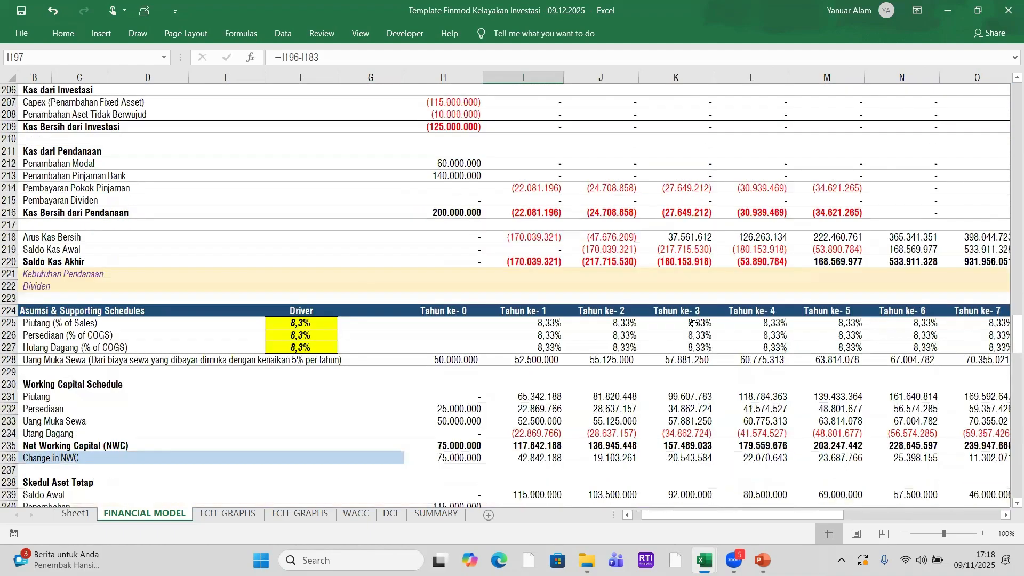
# - Trace the Tahun ke-1 Kas in I175 to the Saldo Kas Akhir formula in I220
pyautogui.scroll(15, 530, 229)
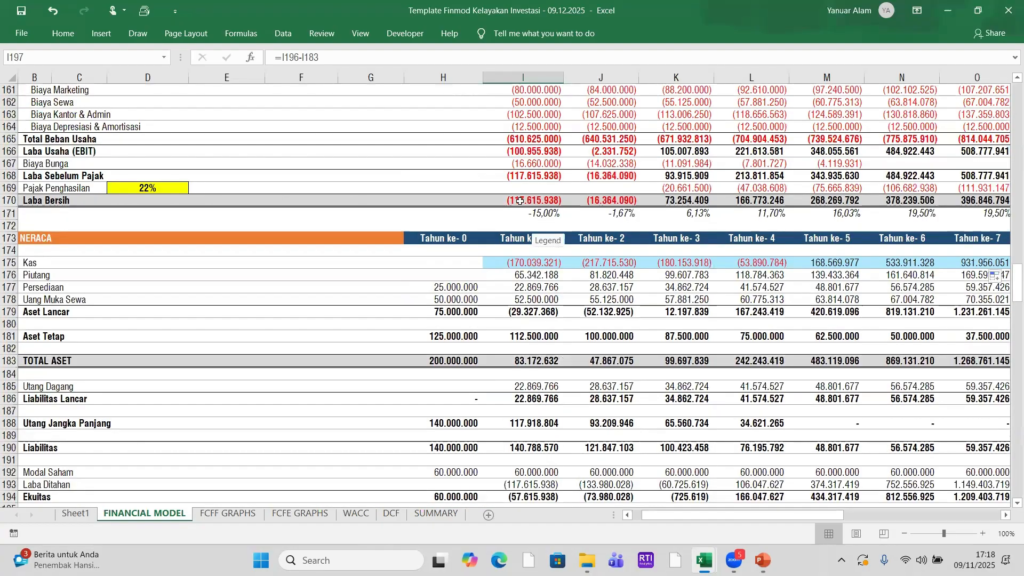
pyautogui.click(518, 261)
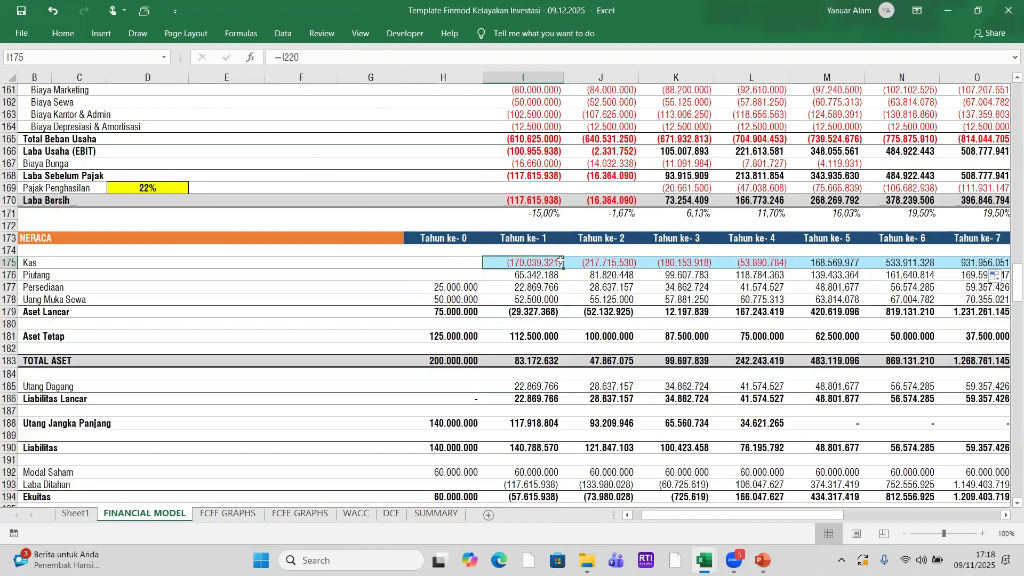
pyautogui.scroll(-4, 565, 299)
pyautogui.scroll(-9, 565, 299)
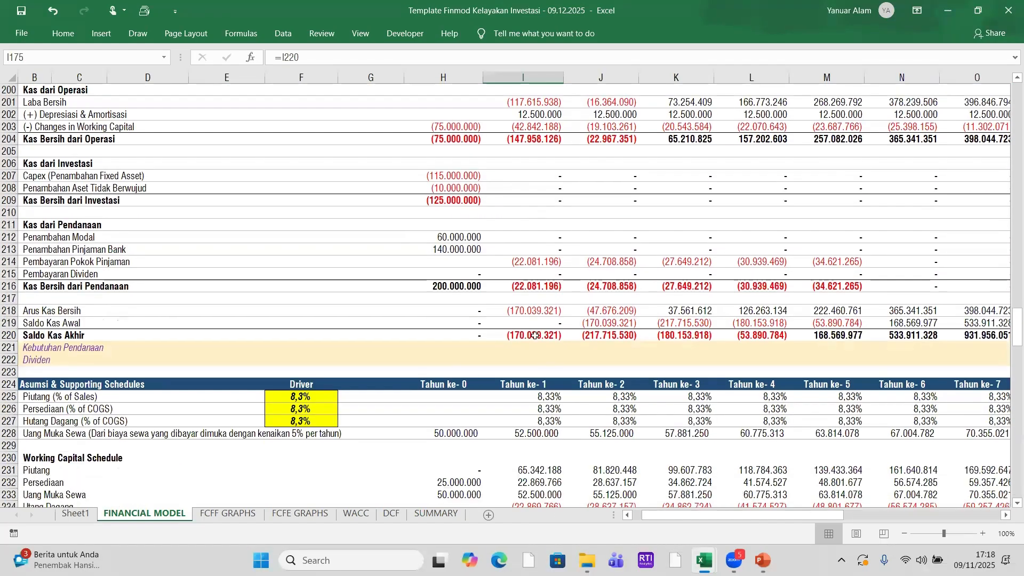
pyautogui.click(535, 336)
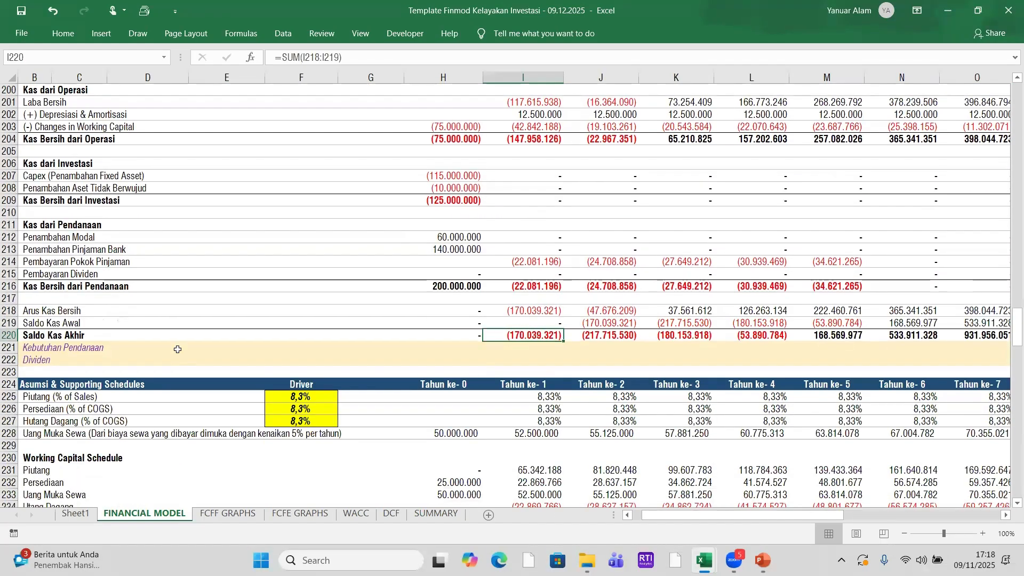
# - Enter a Kebutuhan Pendanaan of 175000000 for Tahun ke-1 in I221
pyautogui.click(28, 349)
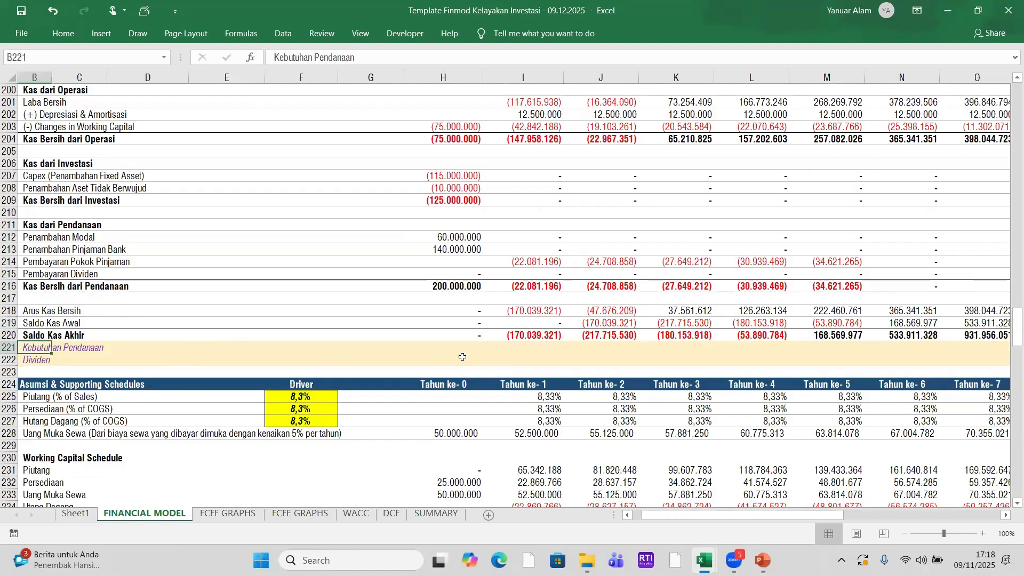
pyautogui.click(538, 345)
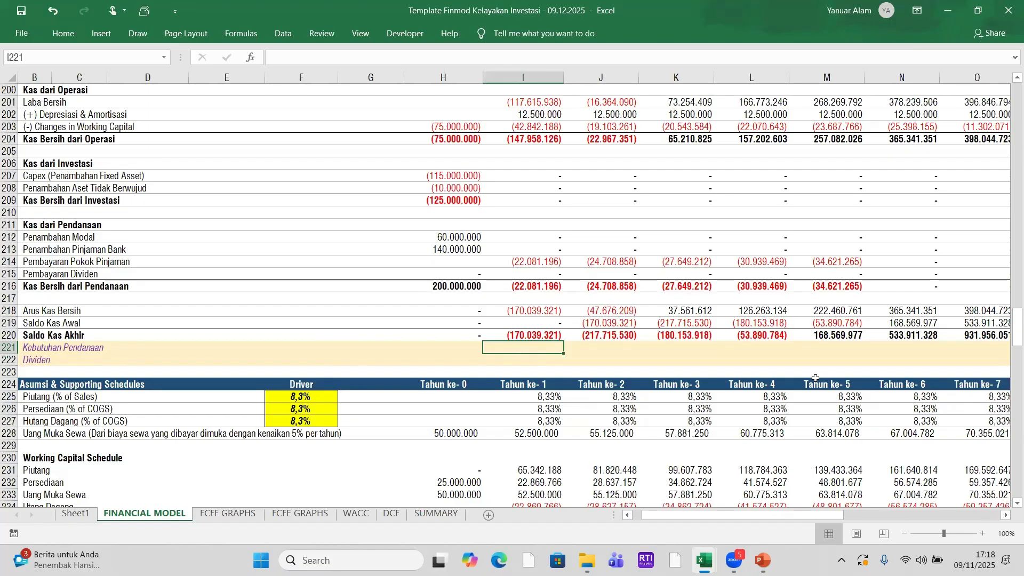
pyautogui.write('17')
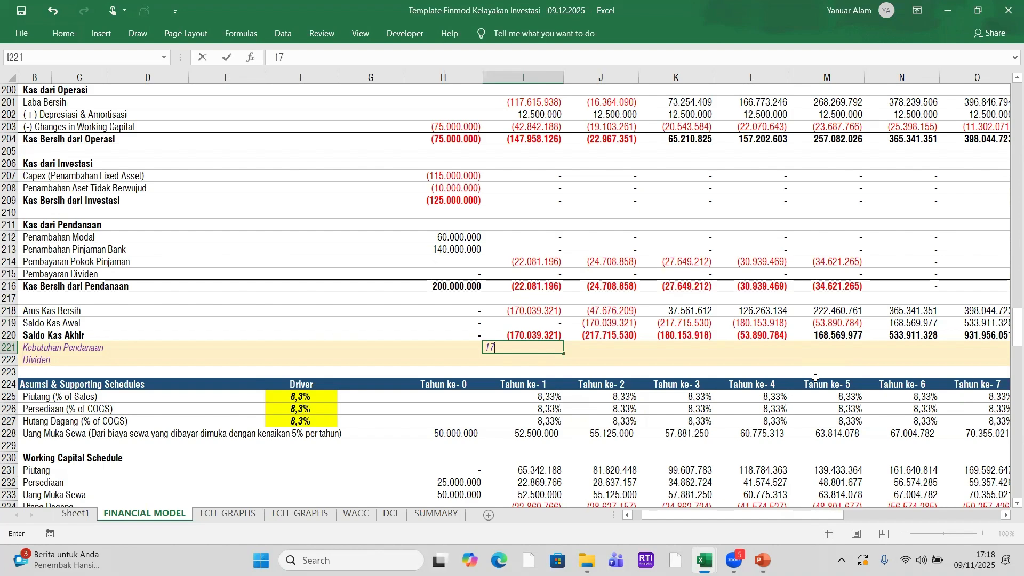
pyautogui.write('5000000')
pyautogui.press('Return')
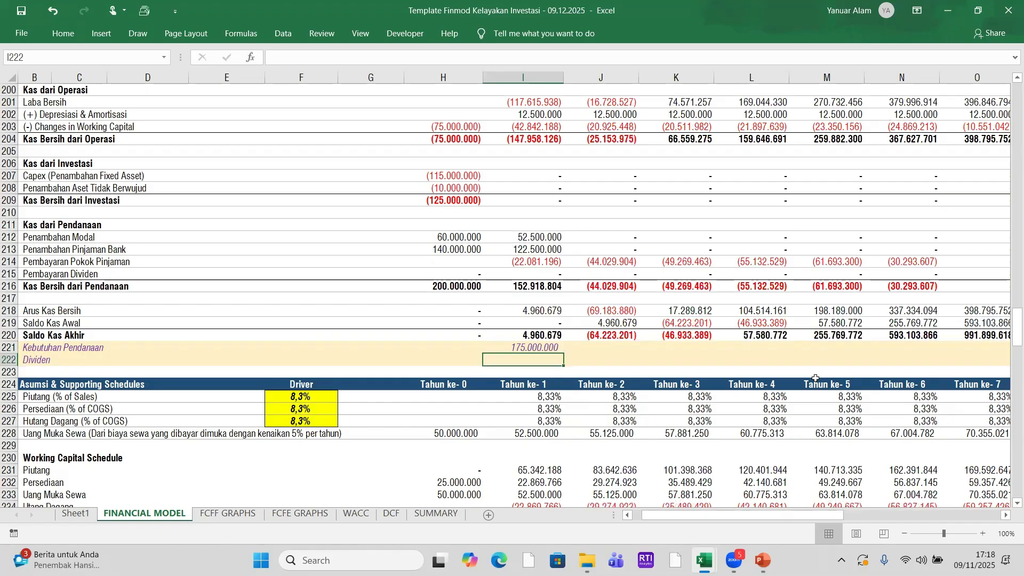
# - Check the Tahun ke-1 and Tahun ke-2 Kas in I175 and J175, and trace J175 to the Saldo Kas Akhir in J220
pyautogui.scroll(4, 544, 205)
pyautogui.scroll(9, 544, 206)
pyautogui.click(535, 263)
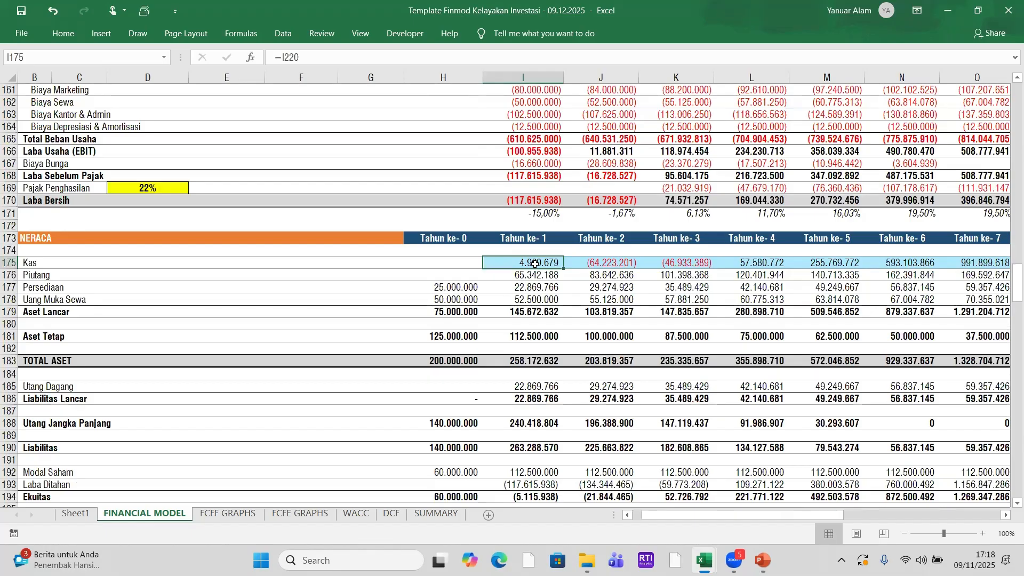
pyautogui.click(609, 257)
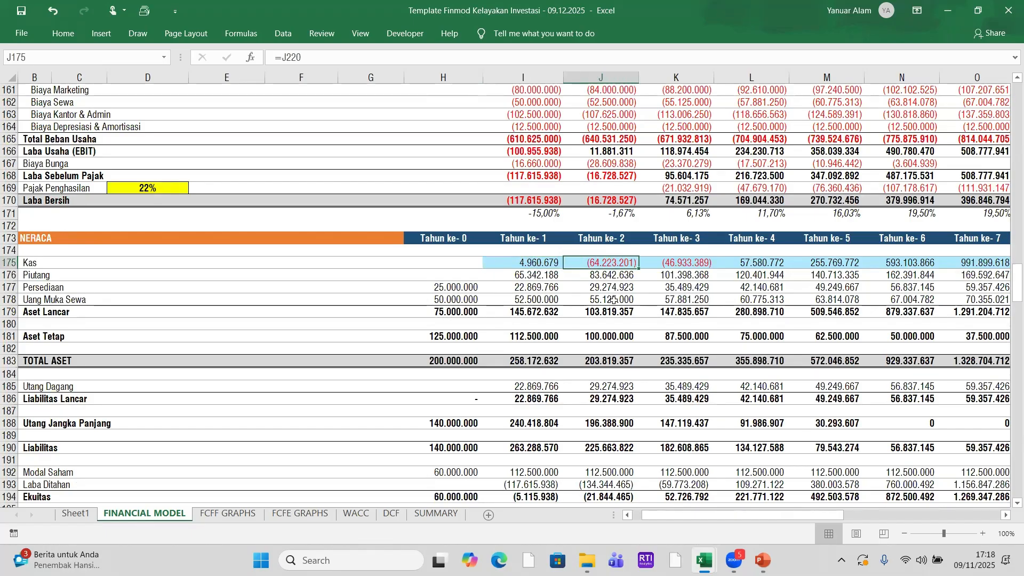
pyautogui.scroll(-1, 613, 300)
pyautogui.scroll(-14, 614, 301)
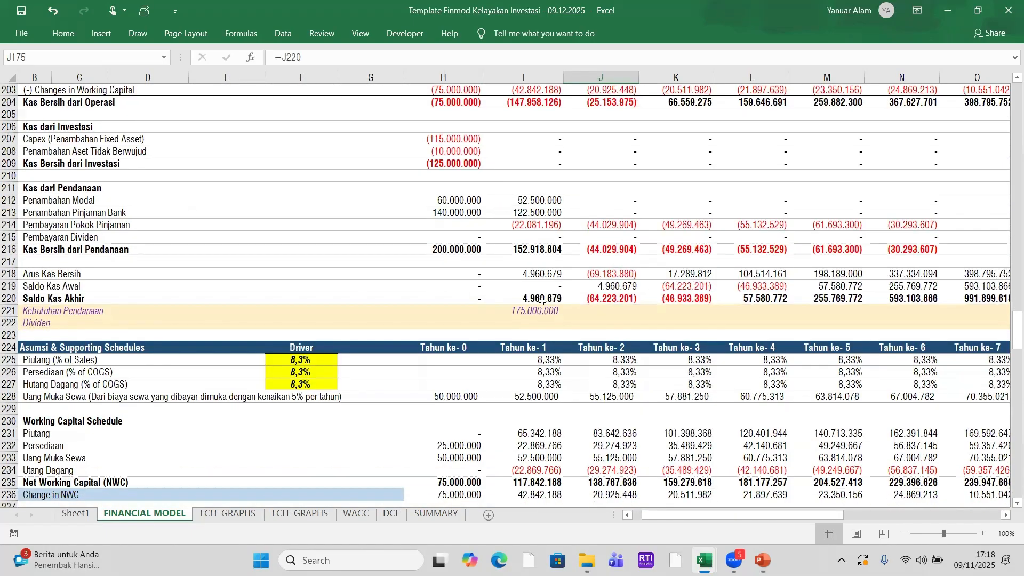
pyautogui.click(618, 300)
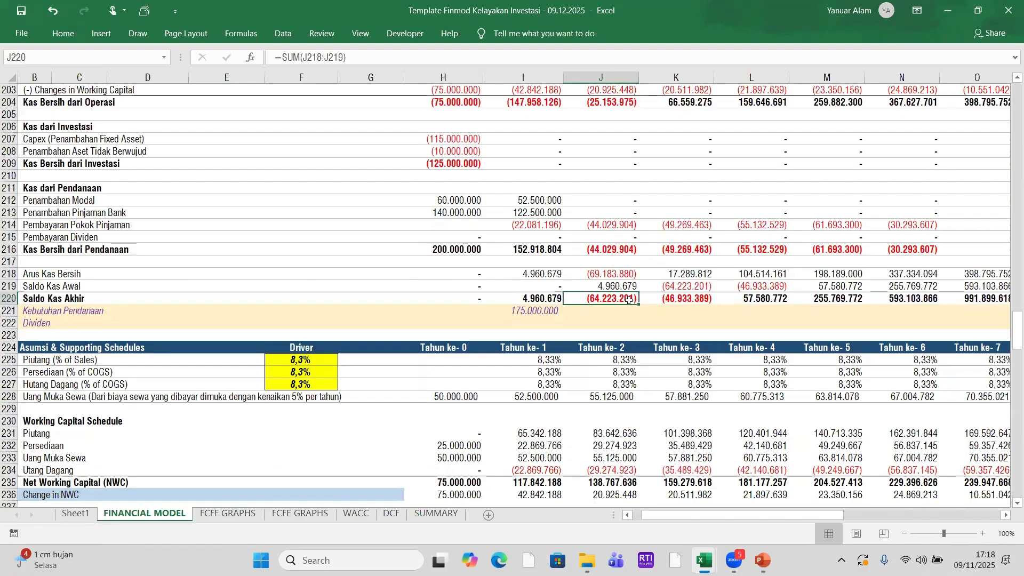
# - Enter a Kebutuhan Pendanaan of 70000000 for Tahun ke-2 in J221
pyautogui.click(611, 312)
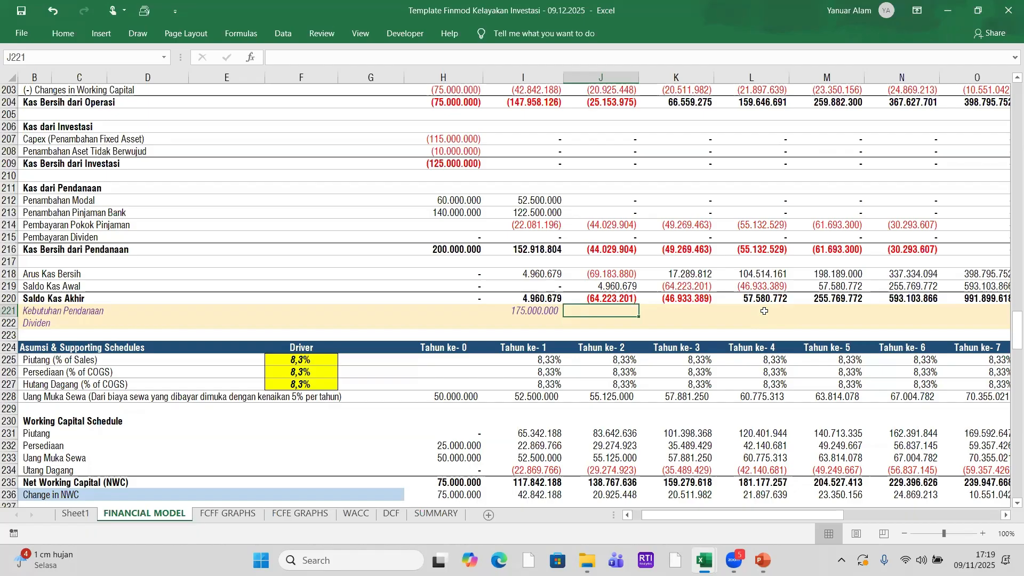
pyautogui.write('70000000')
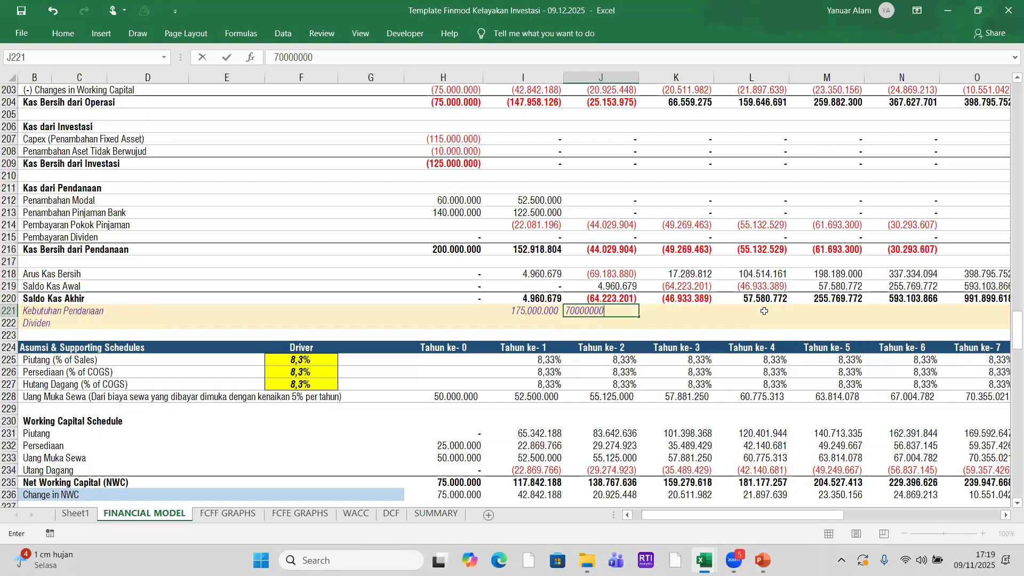
pyautogui.press('Return')
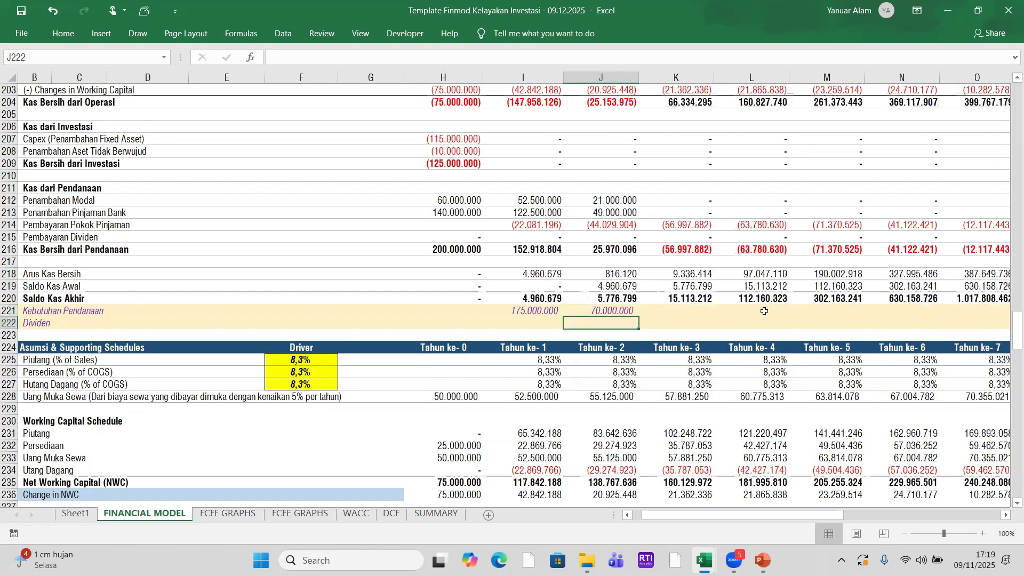
# - Compare the Tahun ke-2 Saldo Kas Akhir in J220 with Kas in J175, and check the Kebutuhan Pendanaan entries in I221 and J221
pyautogui.click(622, 297)
pyautogui.scroll(14, 622, 297)
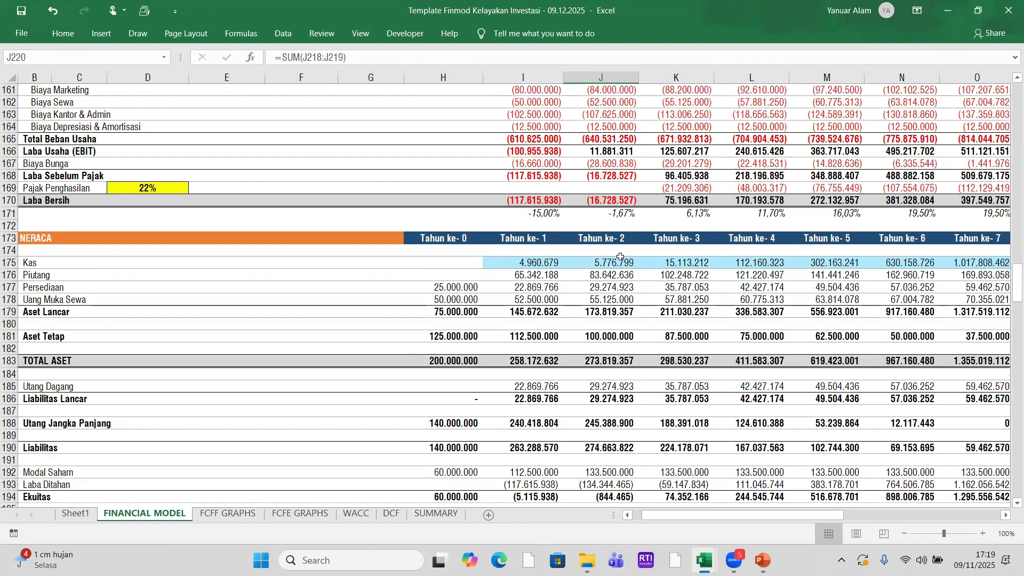
pyautogui.click(620, 262)
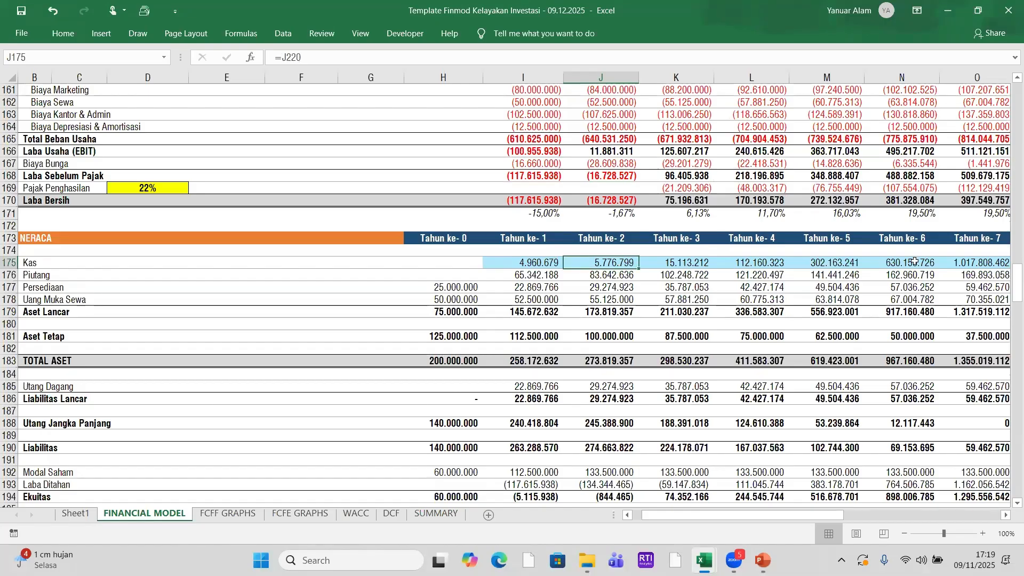
pyautogui.scroll(-10, 624, 267)
pyautogui.scroll(-2, 626, 269)
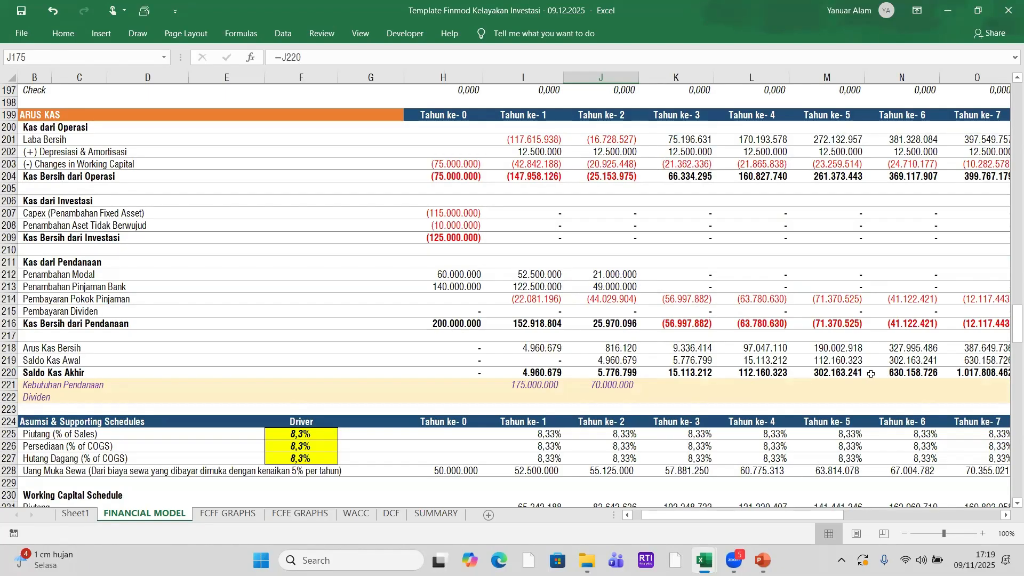
pyautogui.click(539, 383)
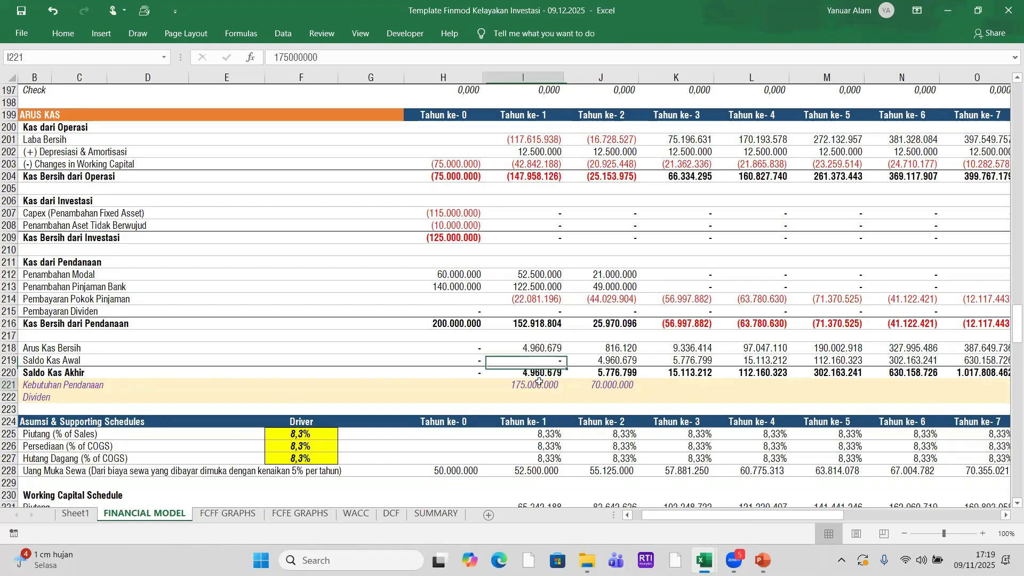
pyautogui.click(592, 386)
# - Inspect the Tahun ke-1 and Tahun ke-2 Debt formulas in I22 and J22 of the SKEMA FINANCING table
pyautogui.scroll(13, 598, 347)
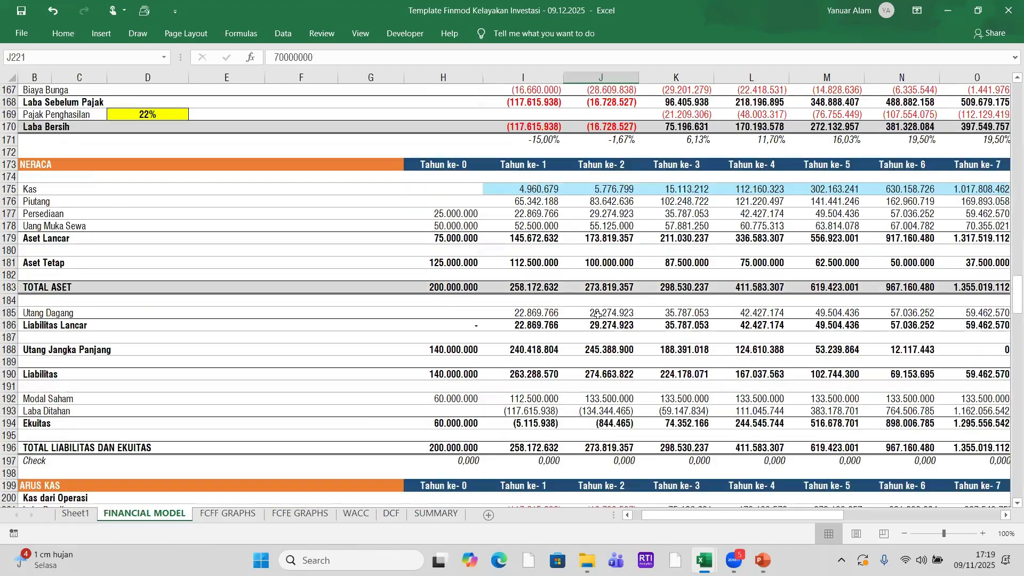
pyautogui.scroll(20, 600, 281)
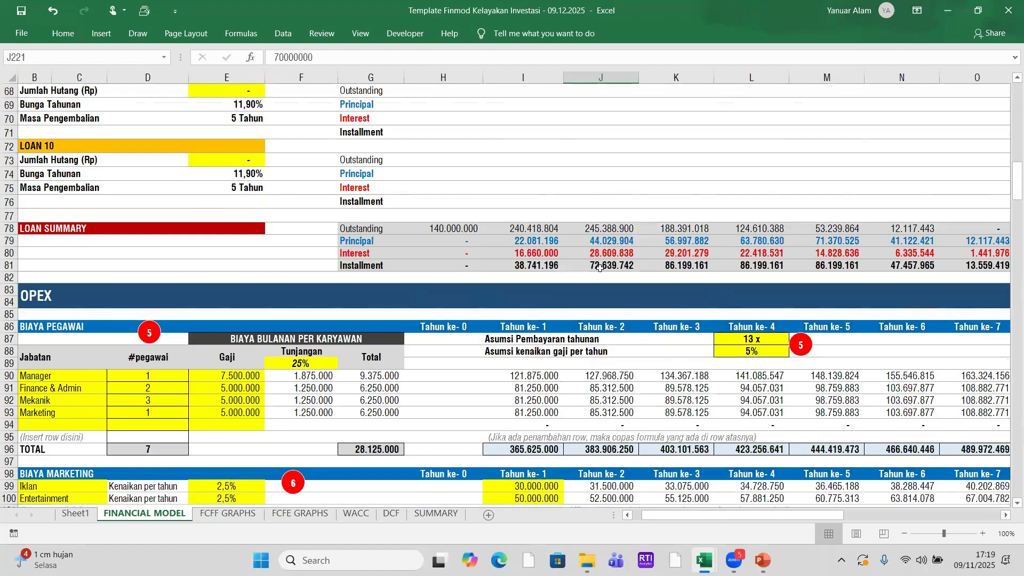
pyautogui.scroll(20, 600, 267)
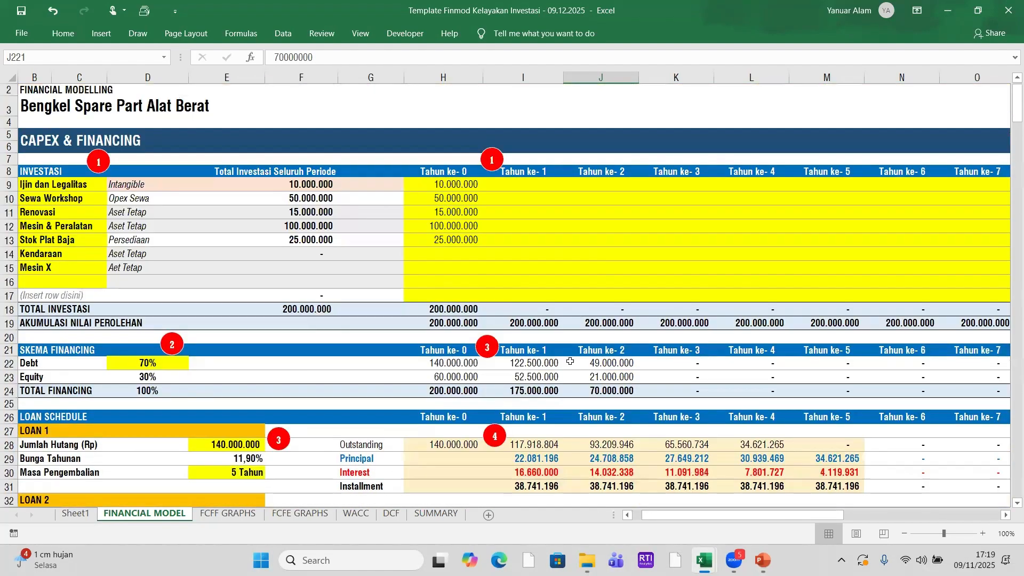
pyautogui.scroll(-4, 570, 362)
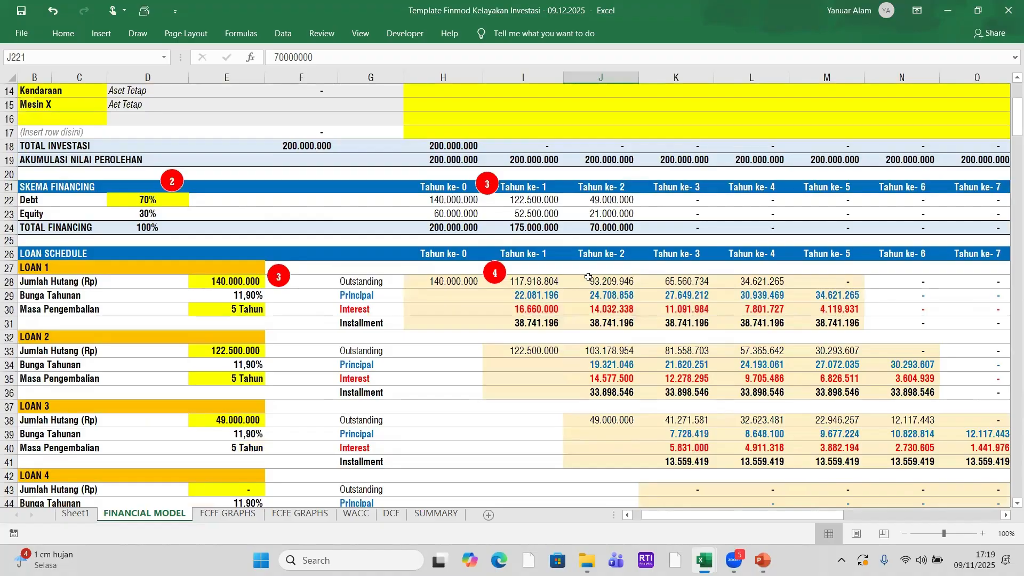
pyautogui.click(603, 200)
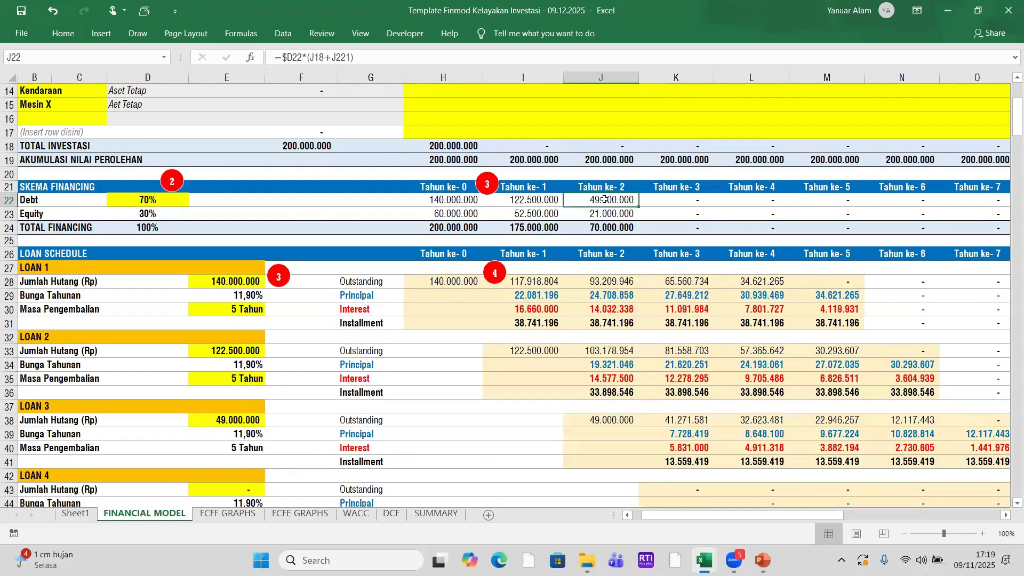
pyautogui.click(541, 199)
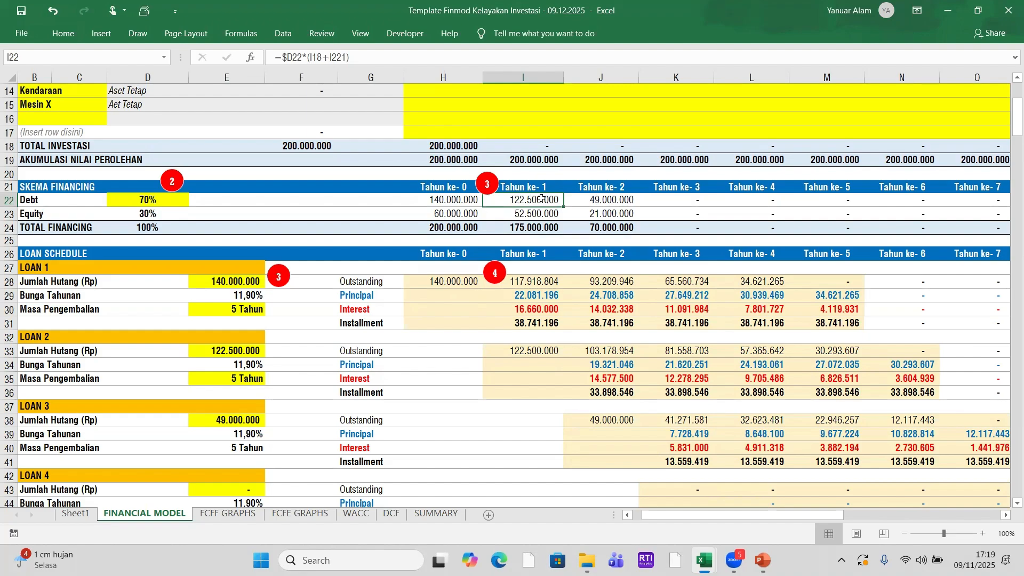
pyautogui.click(598, 200)
# - Review the LOAN SCHEDULE from LOAN 1 through the LOAN SUMMARY rows
pyautogui.scroll(-3, 643, 319)
pyautogui.scroll(-3, 642, 319)
pyautogui.scroll(4, 643, 319)
pyautogui.scroll(-9, 643, 314)
pyautogui.scroll(-7, 643, 305)
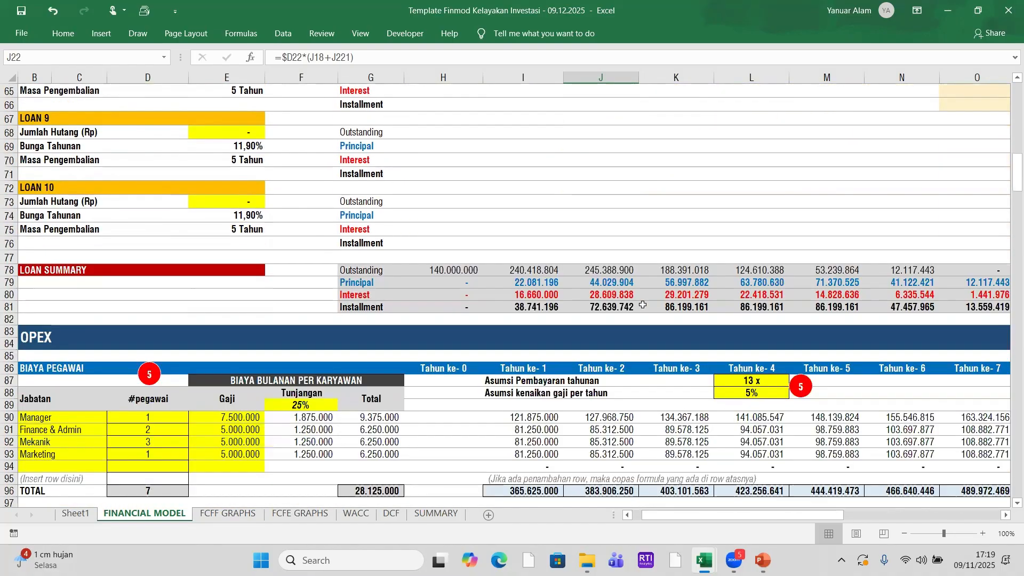
pyautogui.scroll(16, 645, 240)
pyautogui.scroll(4, 639, 175)
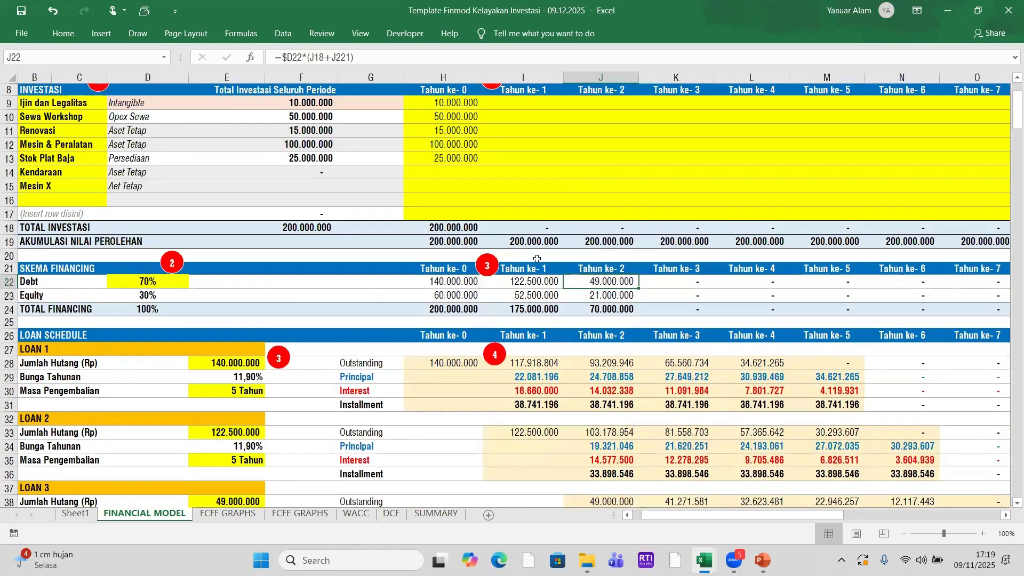
# - Inspect the Debt and Equity formulas in I22, I23 and J22, and examine the LOAN 1 to LOAN 3 repayment rows
pyautogui.click(531, 281)
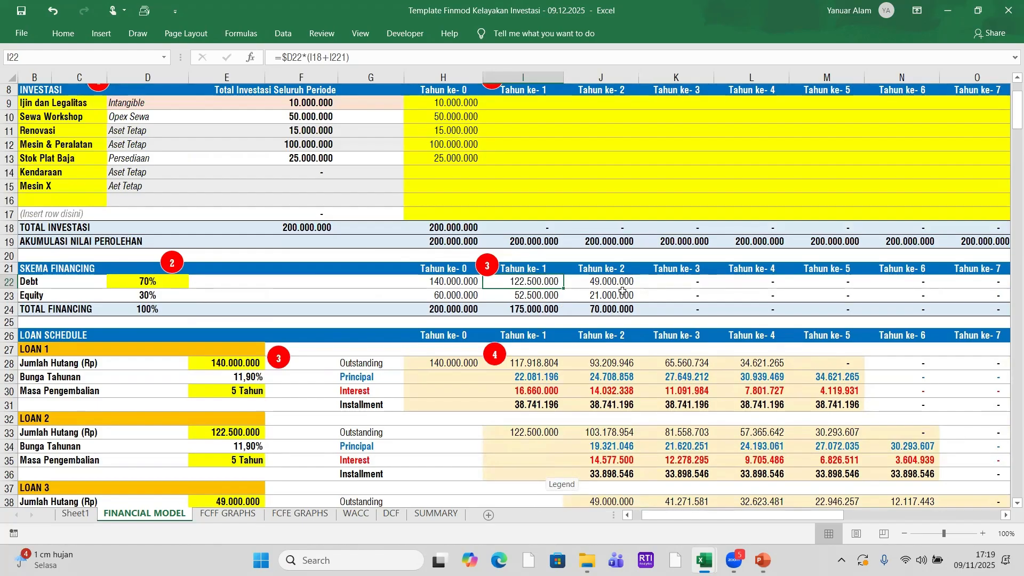
pyautogui.click(520, 293)
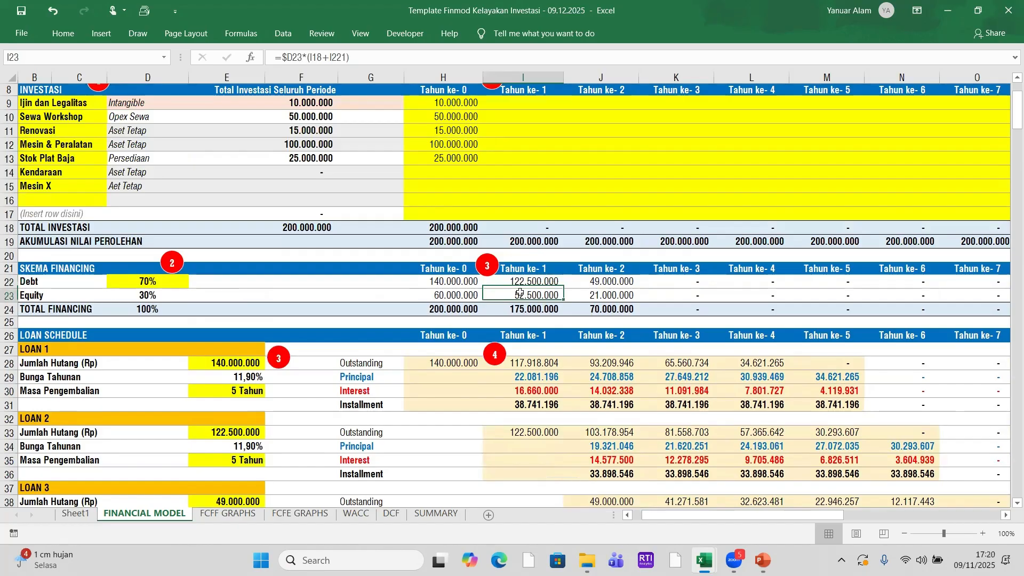
pyautogui.click(613, 282)
pyautogui.scroll(-3, 612, 301)
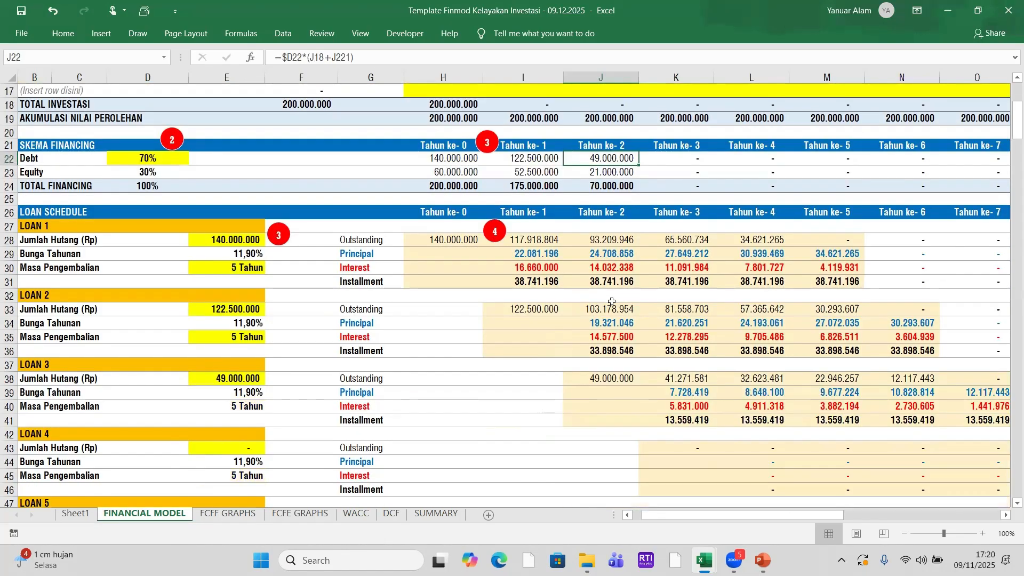
pyautogui.scroll(-3, 612, 302)
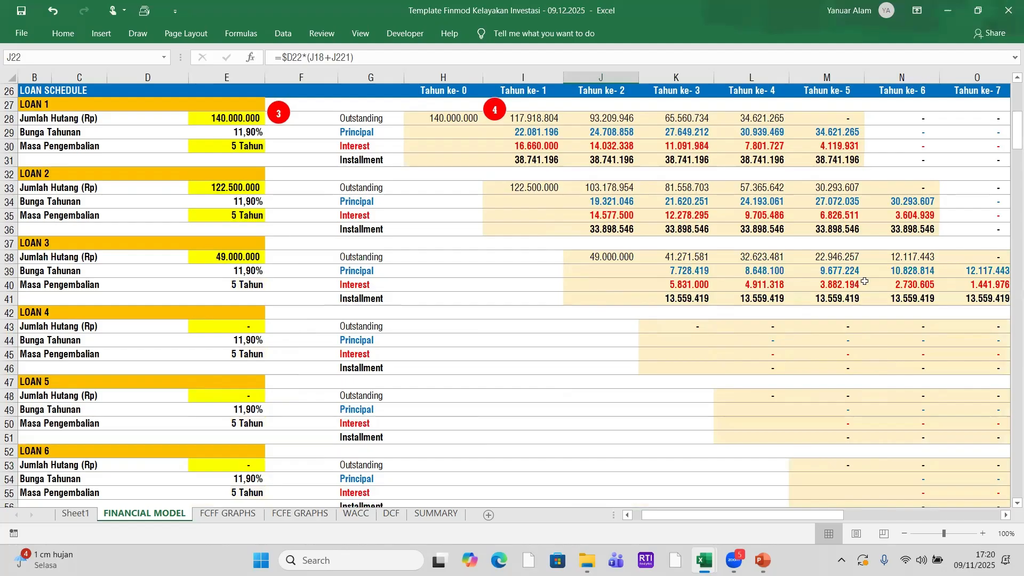
pyautogui.scroll(2, 636, 288)
pyautogui.scroll(-2, 636, 287)
# - Examine the NERACA Check row in row 197 from Tahun ke-0 to Tahun ke-4, and review the balance sheet above it
pyautogui.scroll(-17, 637, 288)
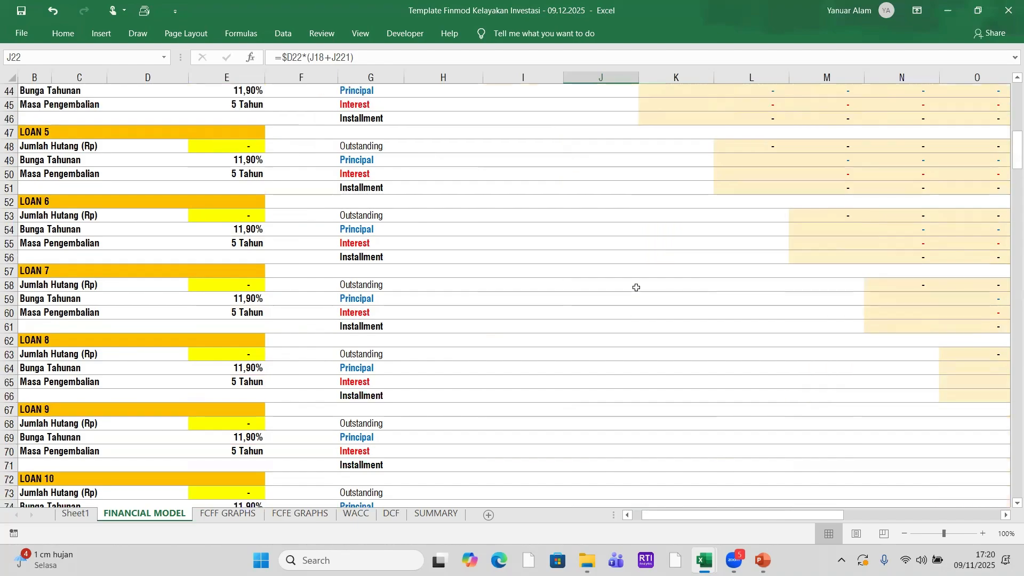
pyautogui.scroll(-1, 640, 286)
pyautogui.scroll(2, 640, 286)
pyautogui.scroll(-7, 664, 204)
pyautogui.scroll(-14, 663, 204)
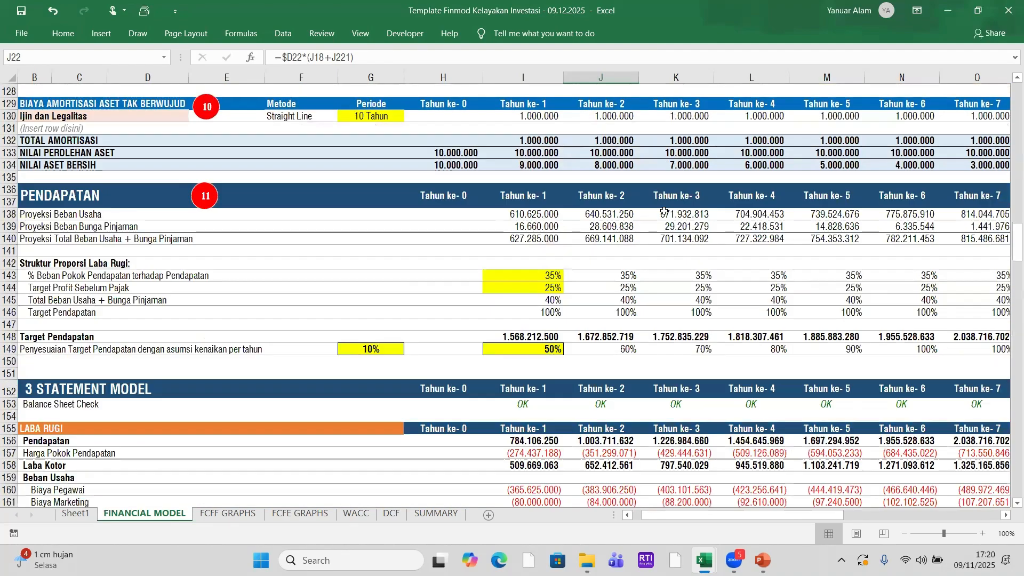
pyautogui.scroll(-16, 666, 342)
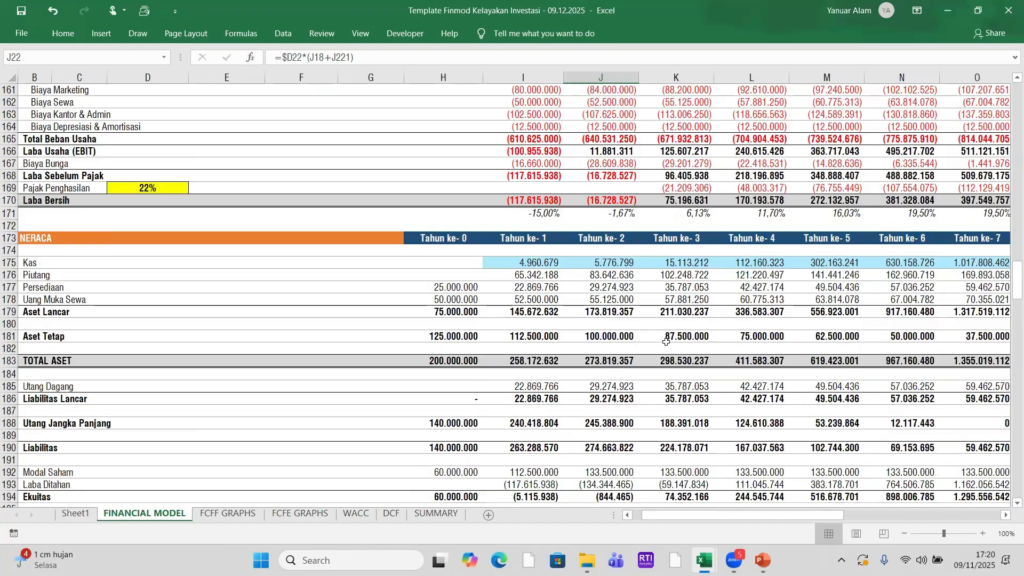
pyautogui.scroll(-4, 666, 342)
pyautogui.scroll(6, 681, 268)
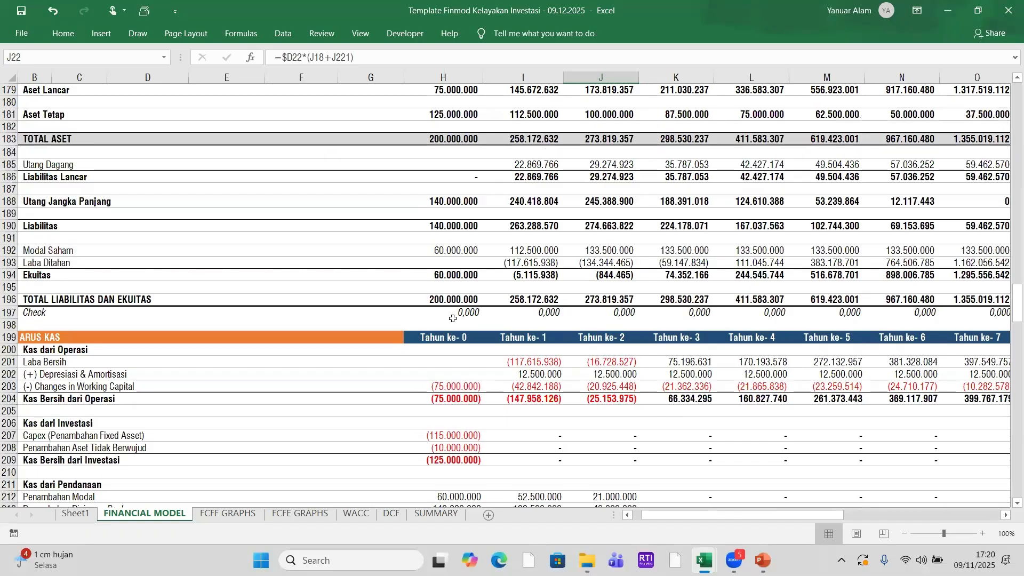
pyautogui.click(482, 312)
pyautogui.click(553, 313)
pyautogui.click(628, 313)
pyautogui.click(715, 314)
pyautogui.scroll(4, 864, 315)
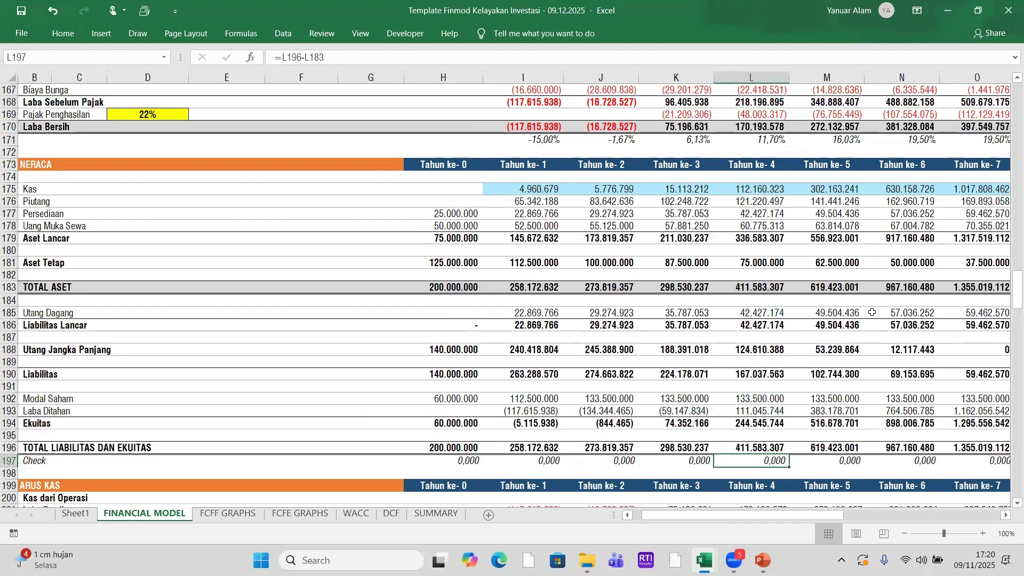
# - Review the ARUS KAS and supporting schedules down to the WACC section of the financial model
pyautogui.scroll(-11, 872, 312)
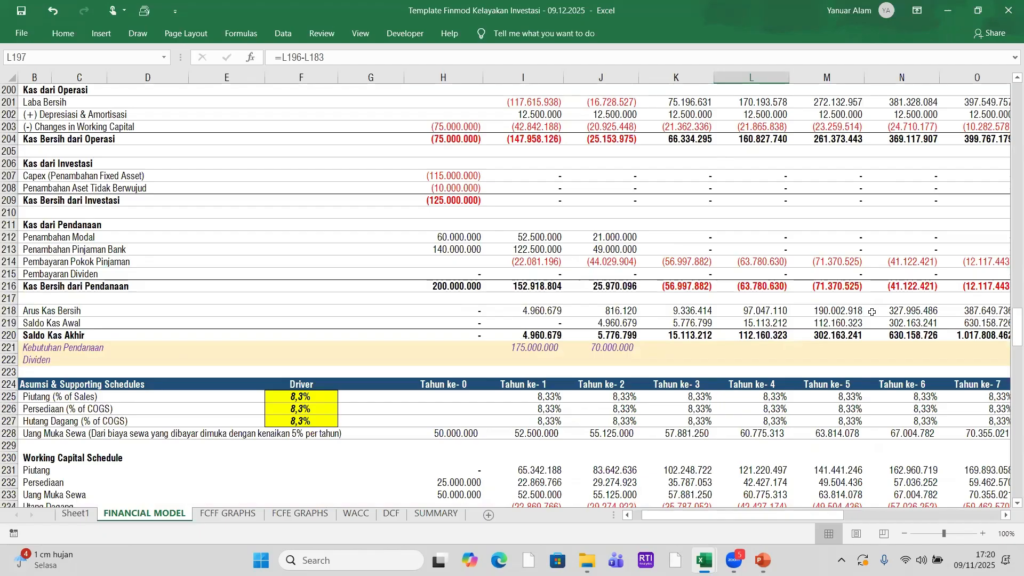
pyautogui.scroll(-4, 872, 312)
pyautogui.scroll(-12, 872, 312)
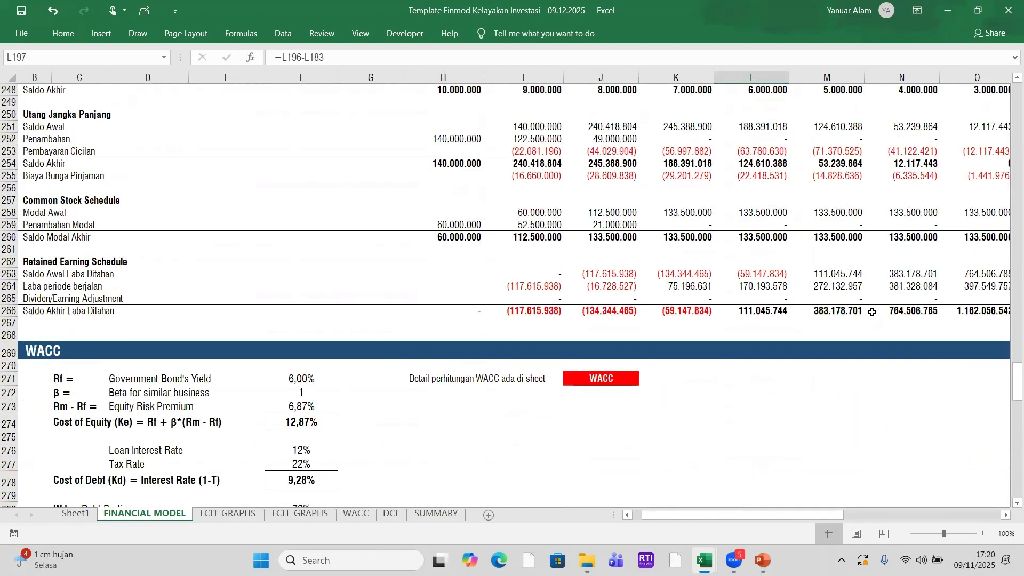
pyautogui.scroll(-3, 872, 312)
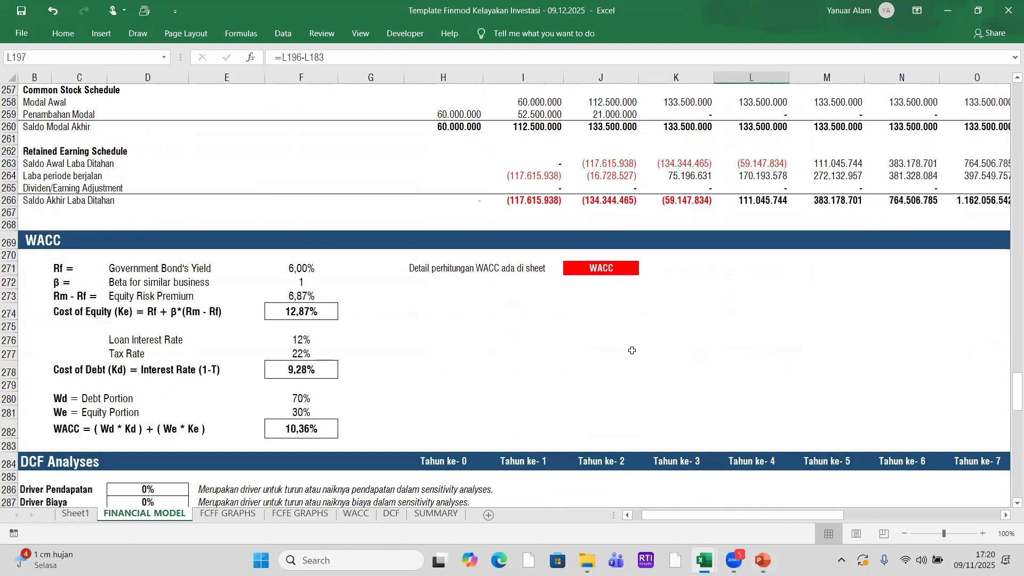
pyautogui.click(722, 299)
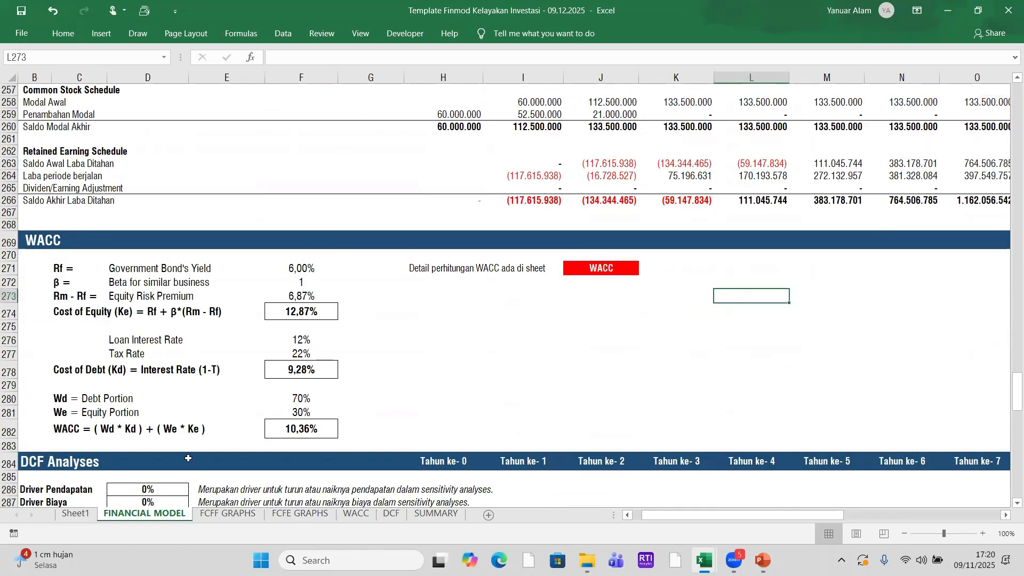
# - Open the WACC sheet, enlarge its view to 120%, and inspect the Rf government bond yield input in P10
pyautogui.click(356, 513)
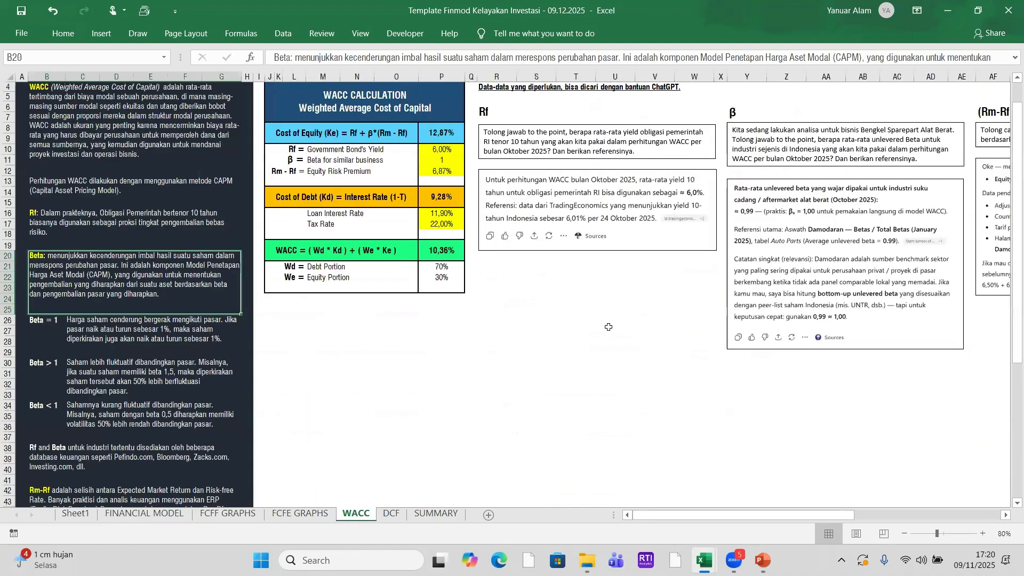
pyautogui.scroll(1, 609, 322)
pyautogui.click(545, 412)
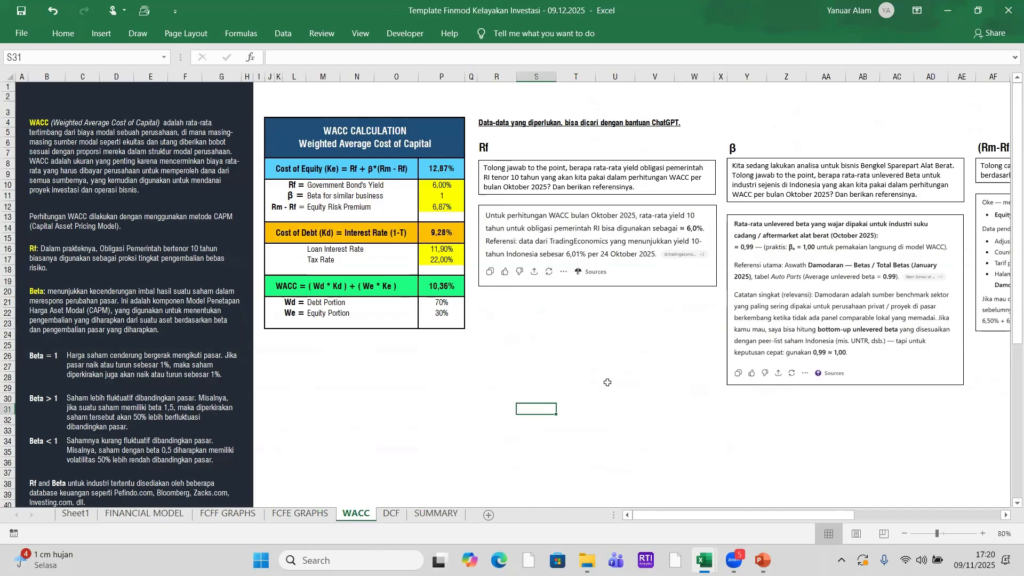
pyautogui.click(983, 534)
pyautogui.click(983, 534)
pyautogui.click(983, 534)
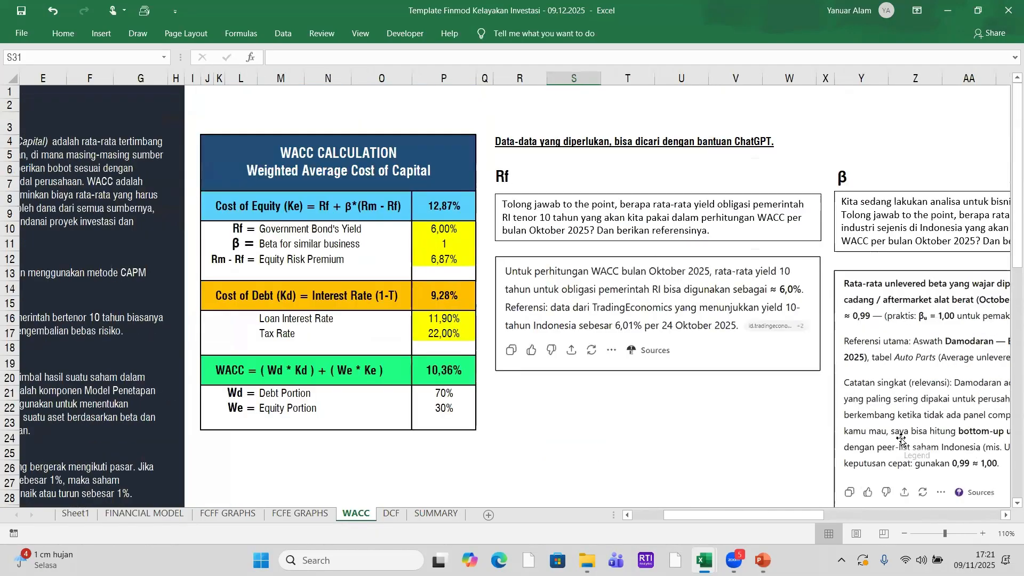
pyautogui.click(983, 534)
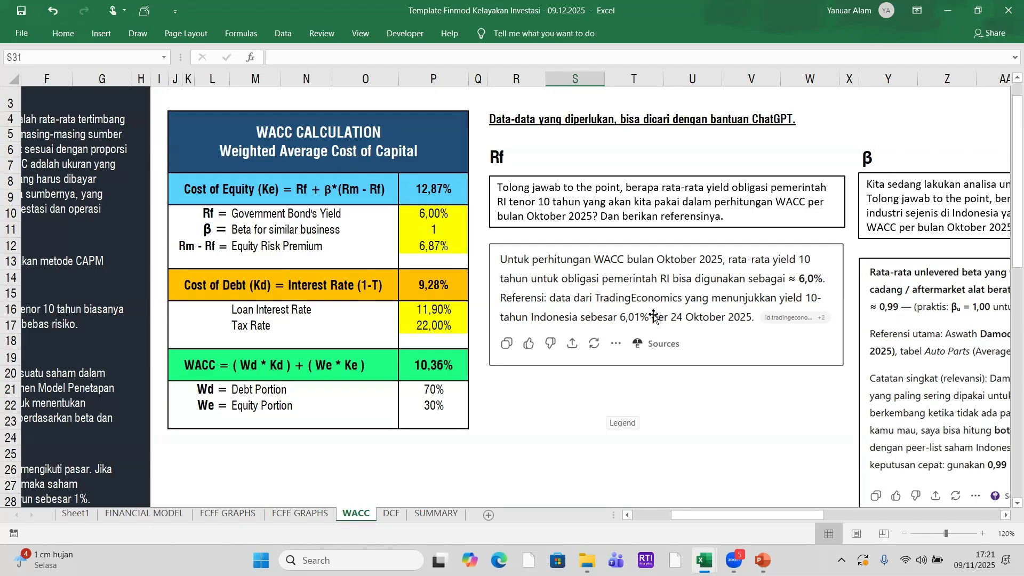
pyautogui.click(430, 209)
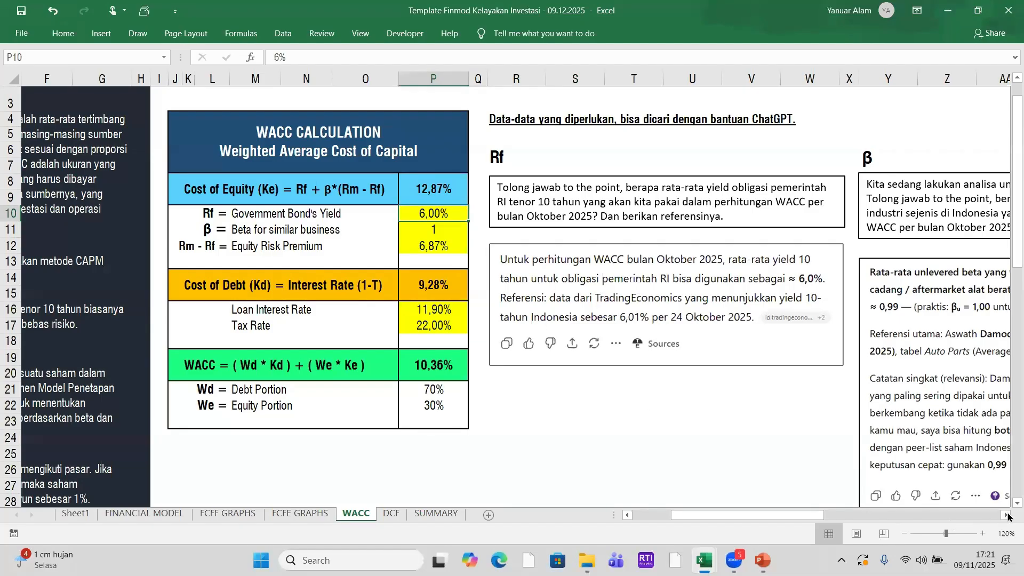
# - Freeze the WACC sheet's panes at cell R3 and bring the β reference beside the WACC calculation table
pyautogui.click(499, 101)
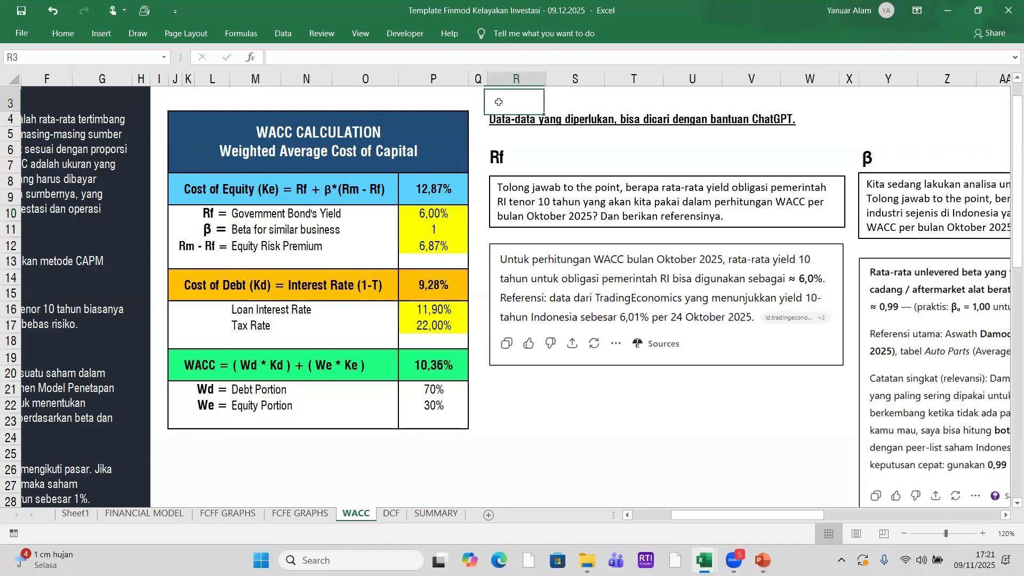
pyautogui.rightClick(499, 102)
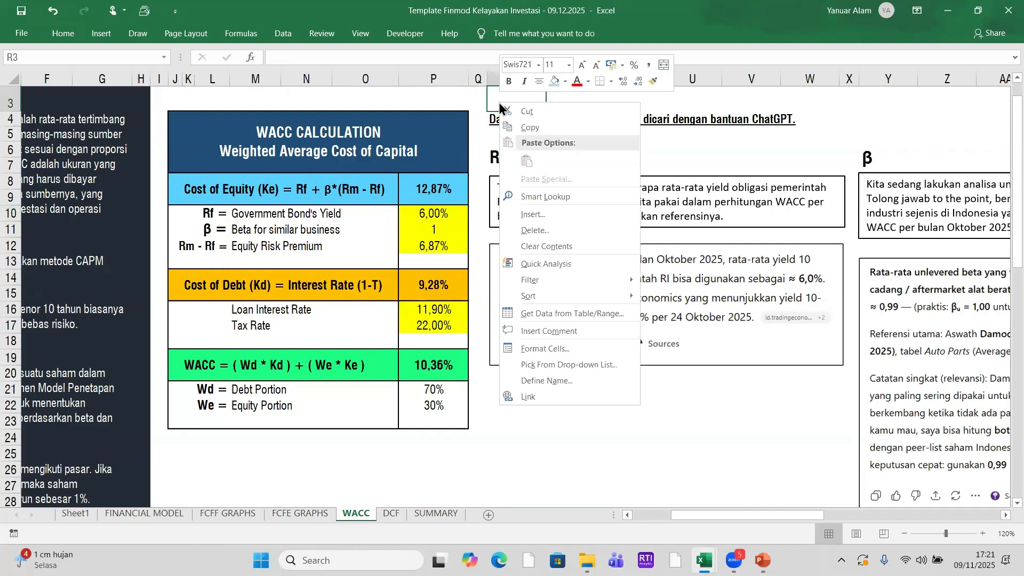
pyautogui.click(350, 33)
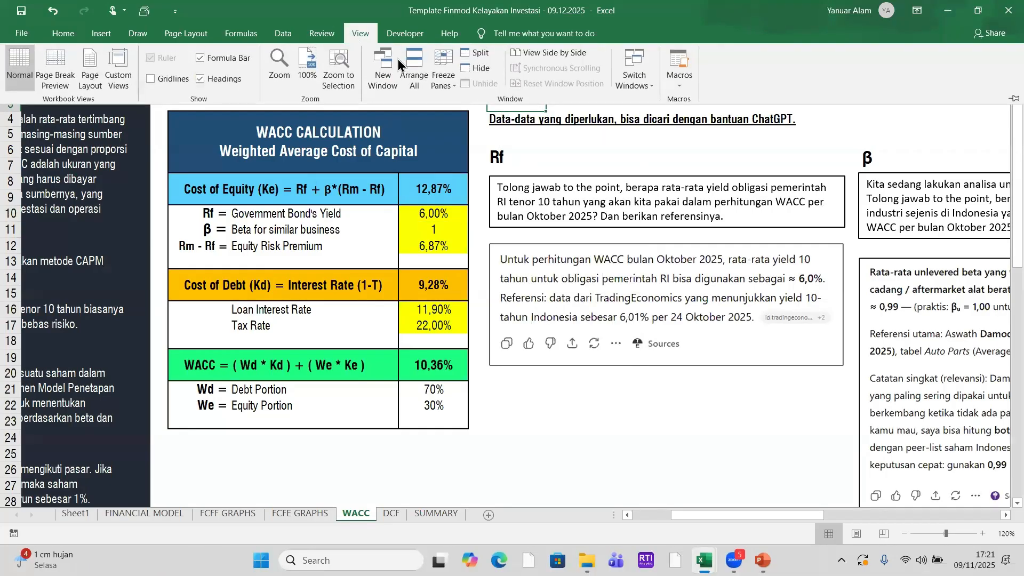
pyautogui.click(451, 78)
pyautogui.click(471, 97)
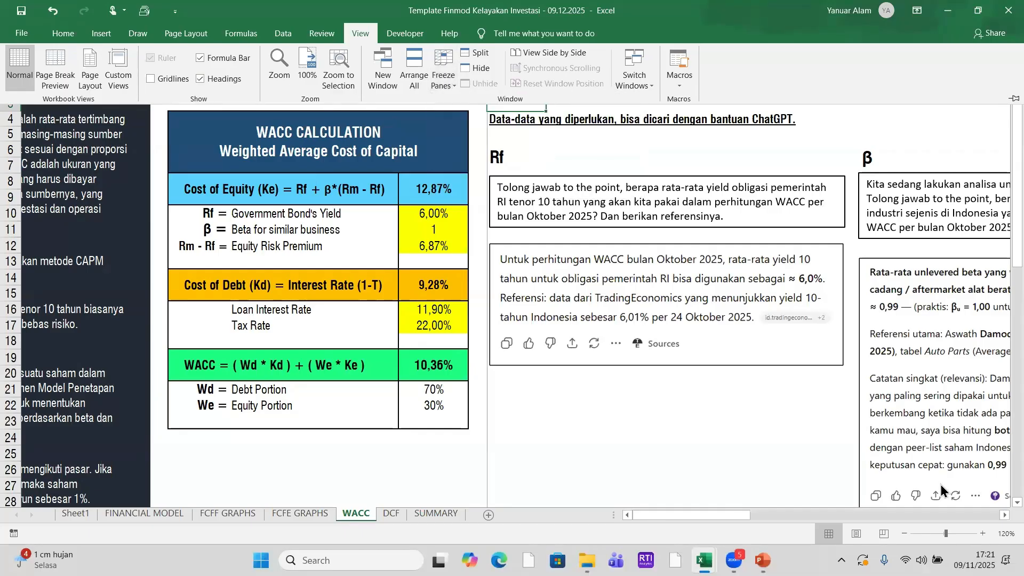
pyautogui.click(1005, 515)
pyautogui.moveTo(1005, 515); pyautogui.dragTo(1005, 515)
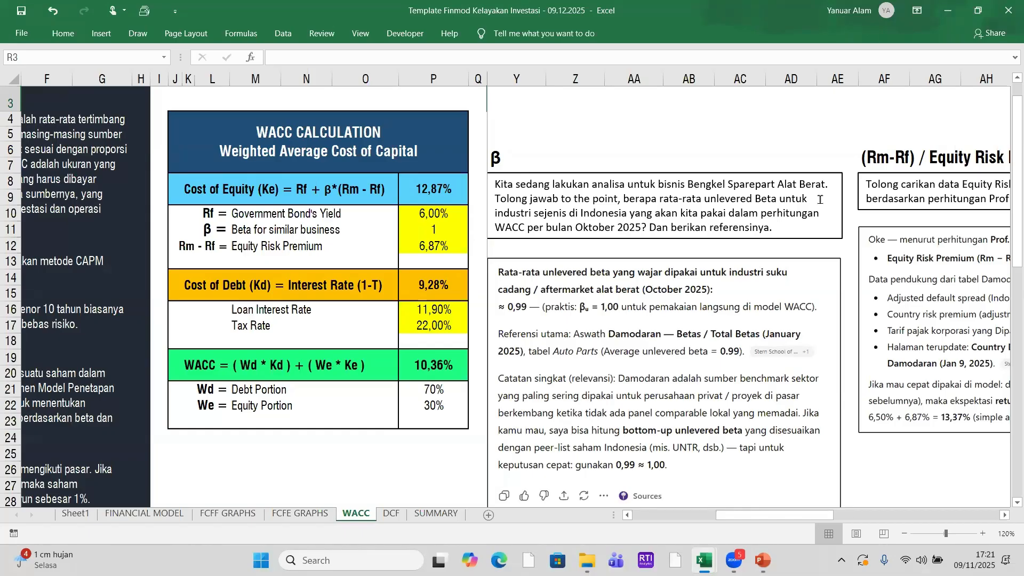
# - Examine the β prompt and its answer in the WACC sheet, highlighting the phrase "Tolong jawab to the point"
pyautogui.click(687, 183)
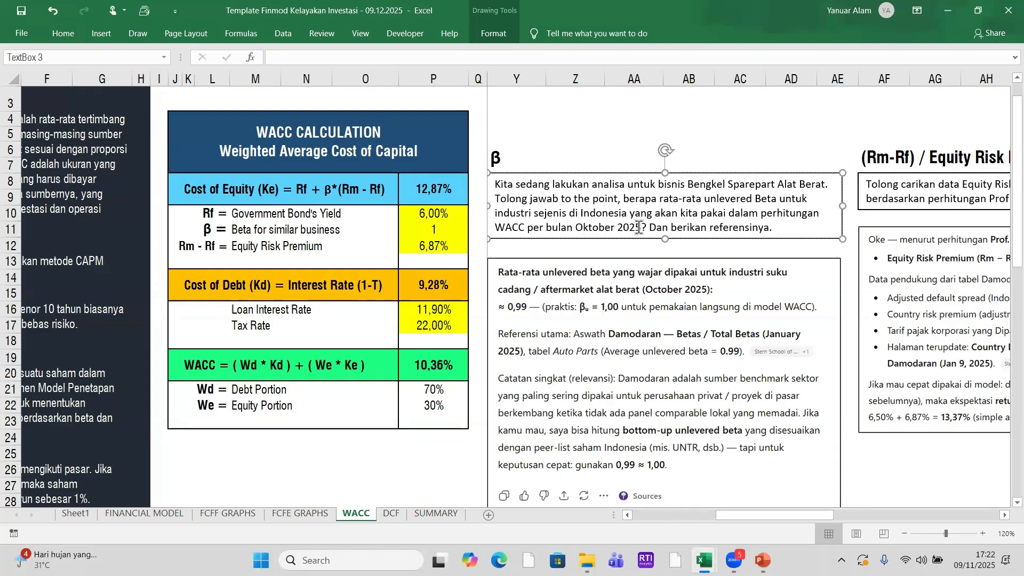
pyautogui.click(723, 310)
pyautogui.moveTo(495, 198)
pyautogui.mouseDown()
pyautogui.moveTo(552, 188)
pyautogui.moveTo(617, 199)
pyautogui.mouseUp()
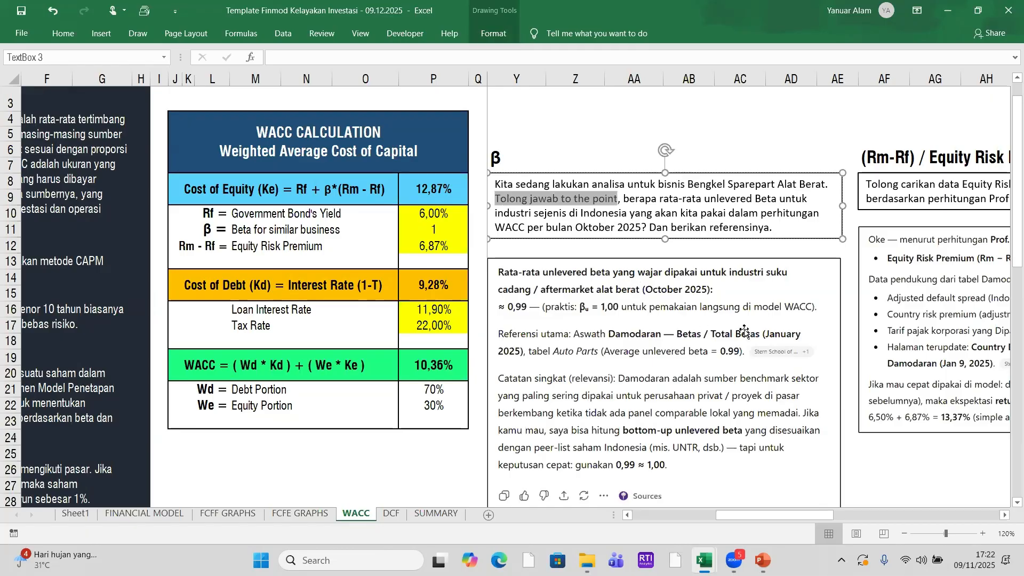
pyautogui.click(757, 312)
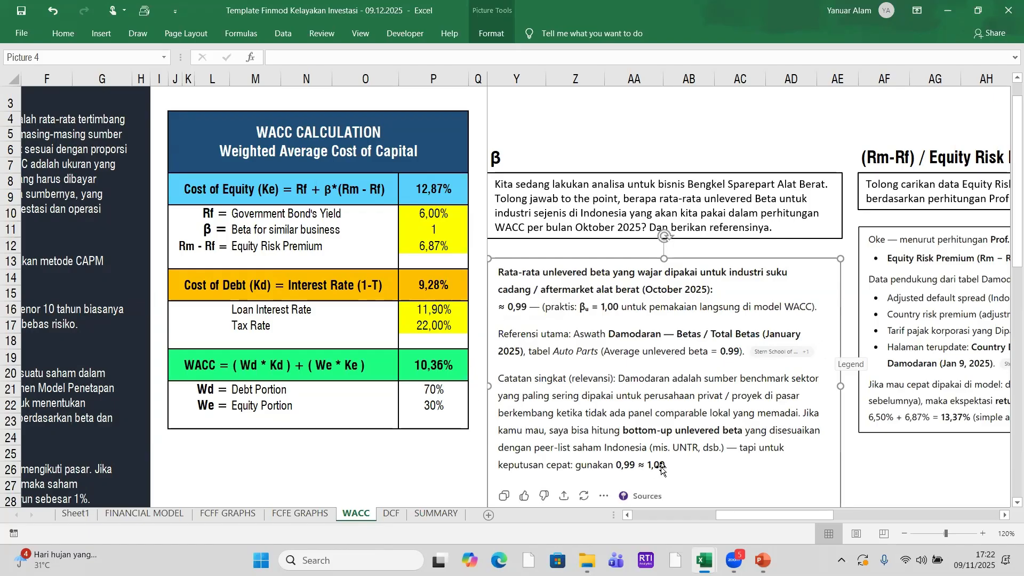
# - Inspect the beta input in P11, and compare the equity risk premium input in P12 with its (Rm-Rf) reference
pyautogui.click(436, 227)
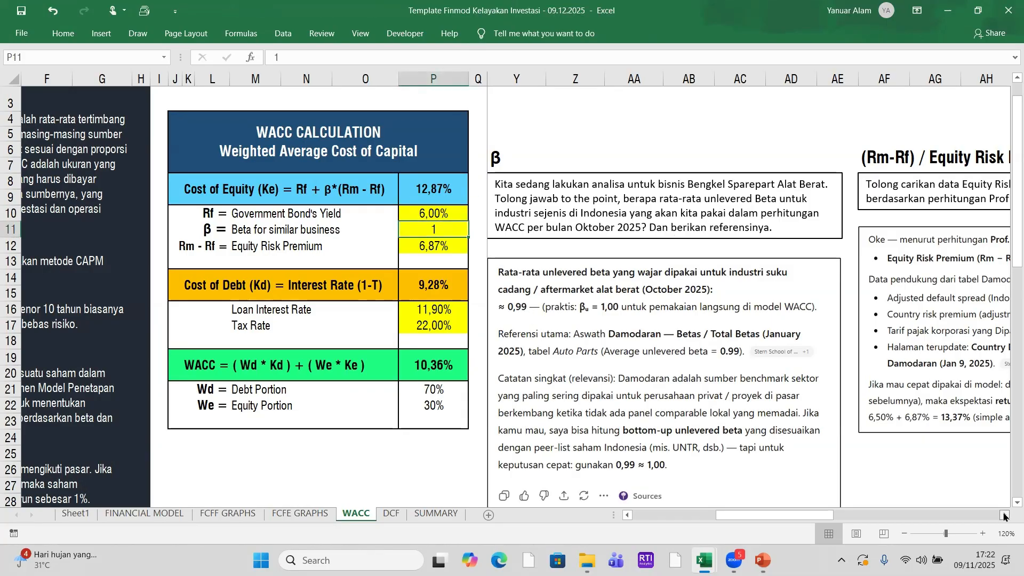
pyautogui.click(1004, 516)
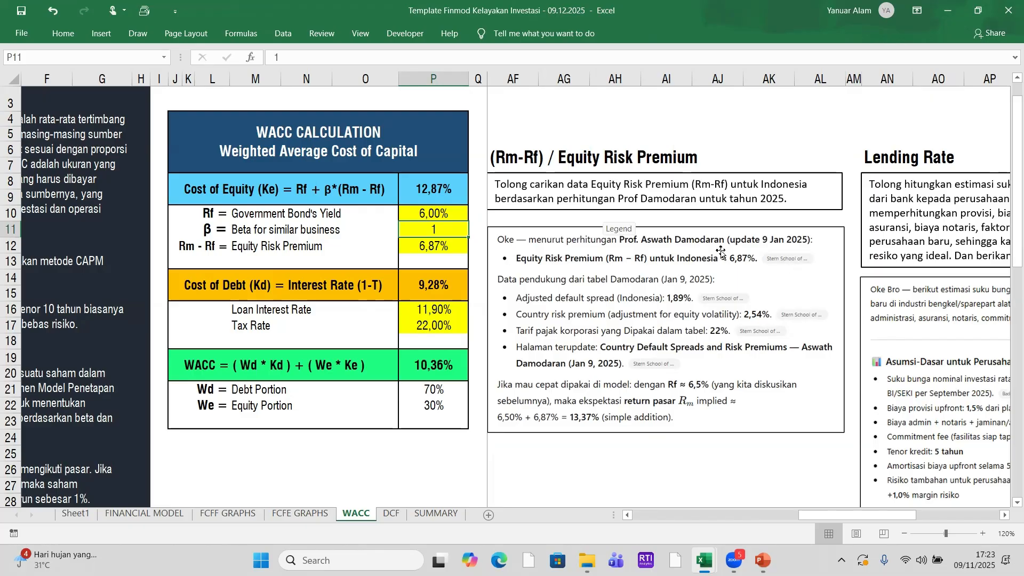
pyautogui.click(431, 249)
# - Review the Lending Rate prompt and the effective interest rate breakdown, and compare them with the Loan Interest Rate input in P16
pyautogui.moveTo(887, 518); pyautogui.dragTo(976, 517)
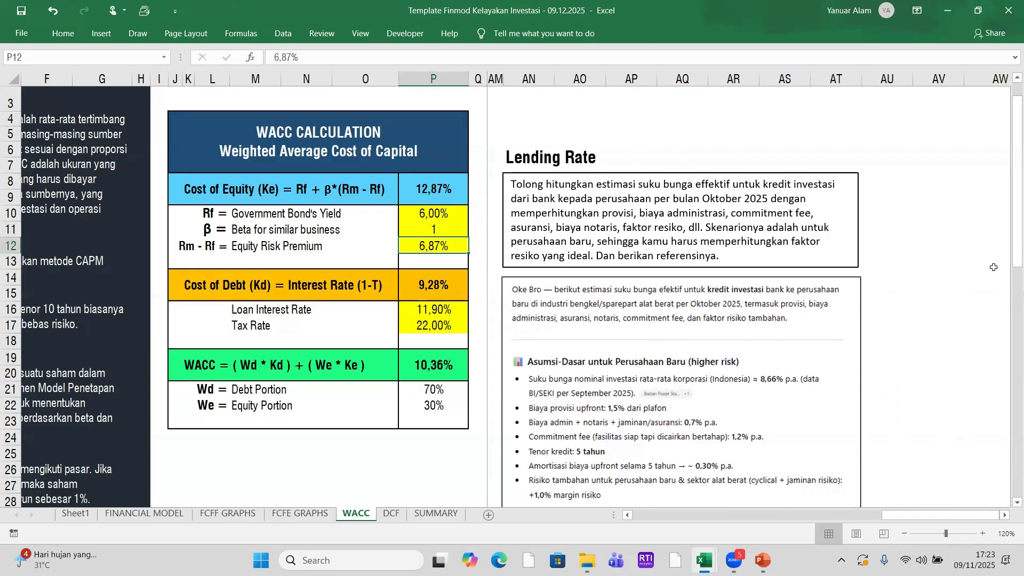
pyautogui.click(527, 215)
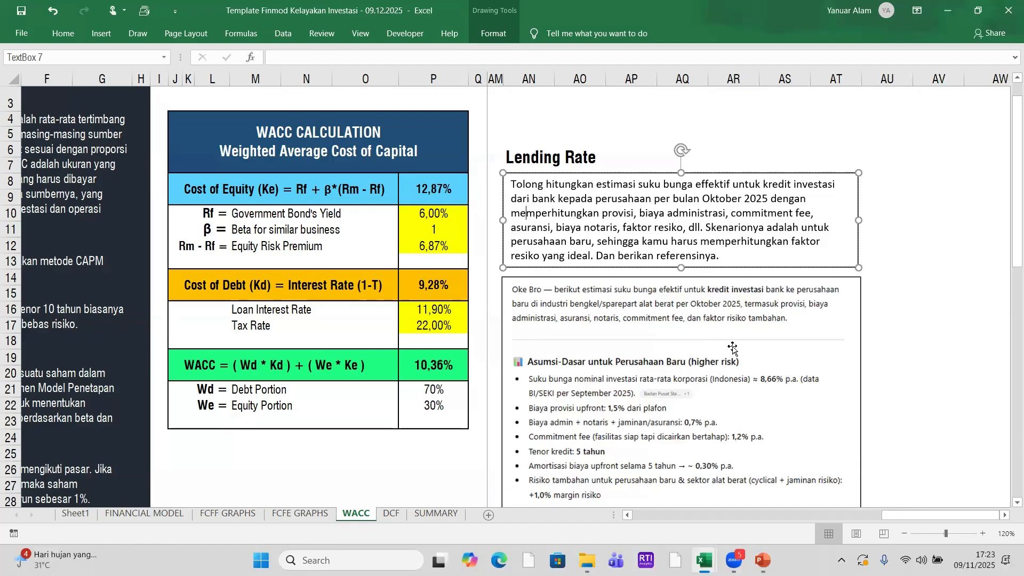
pyautogui.scroll(-1, 710, 297)
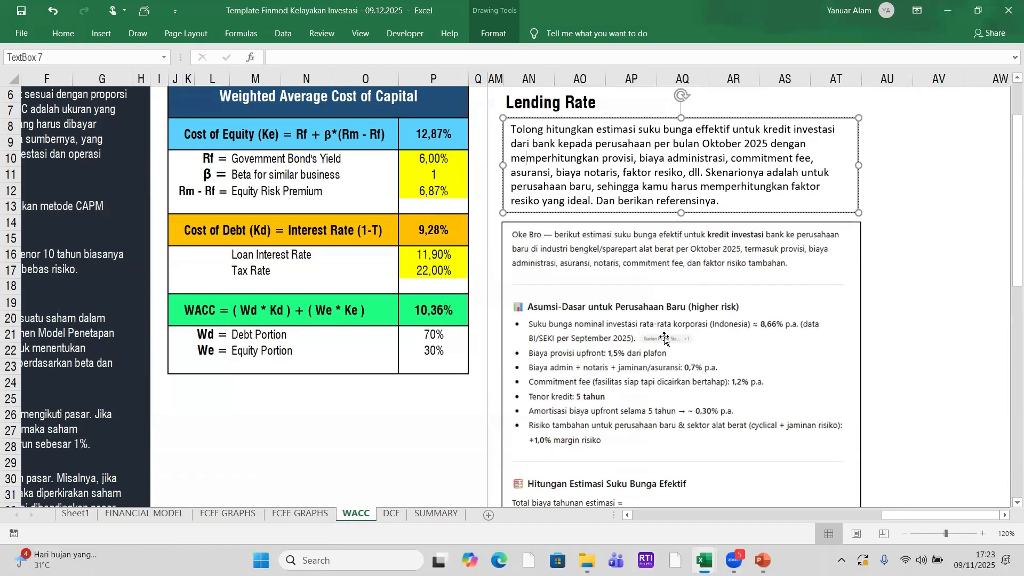
pyautogui.scroll(-1, 665, 338)
pyautogui.scroll(-3, 664, 338)
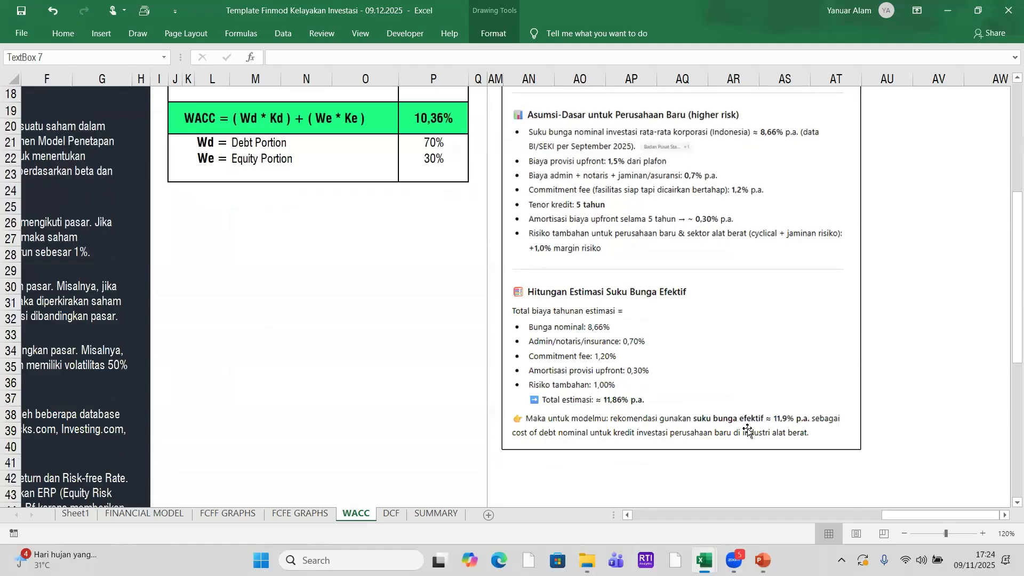
pyautogui.scroll(5, 664, 343)
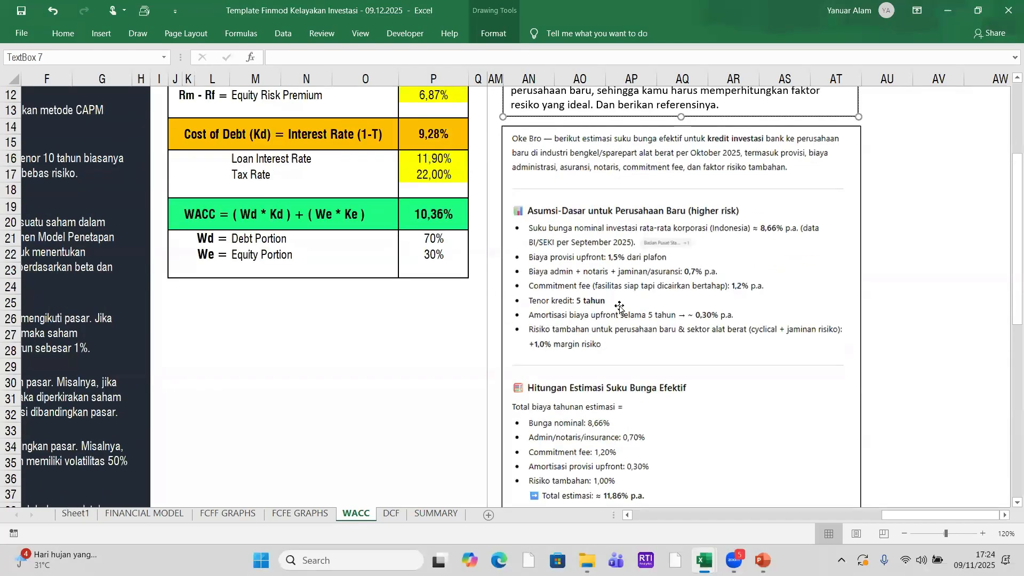
pyautogui.press('Escape')
pyautogui.press('Escape')
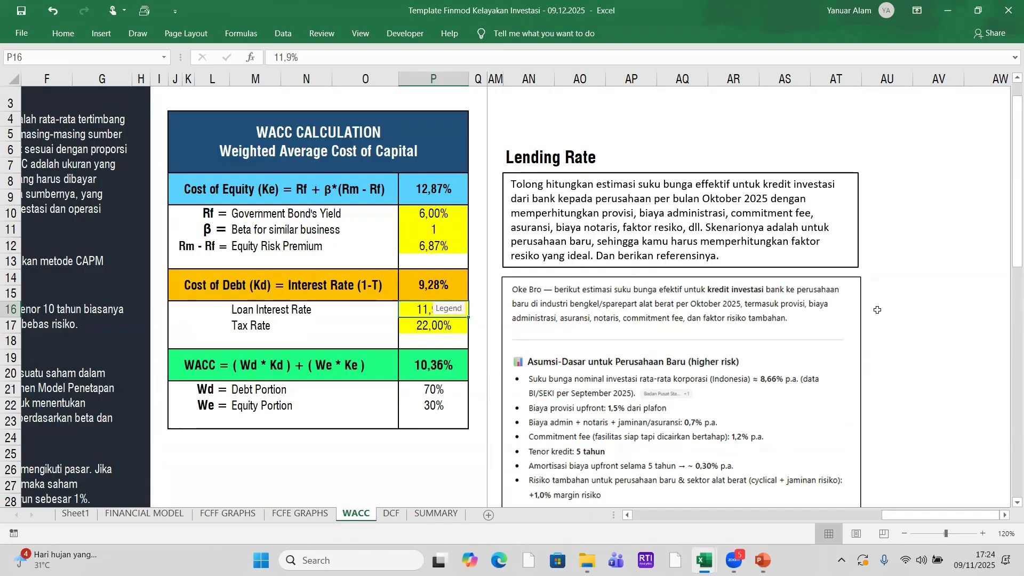
pyautogui.scroll(-2, 878, 310)
pyautogui.scroll(3, 878, 309)
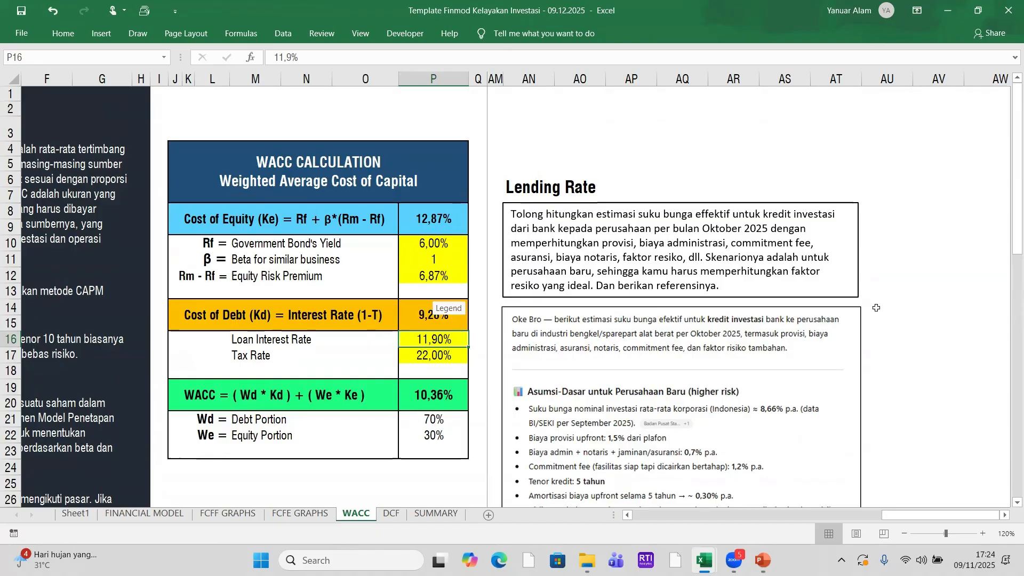
pyautogui.click(535, 121)
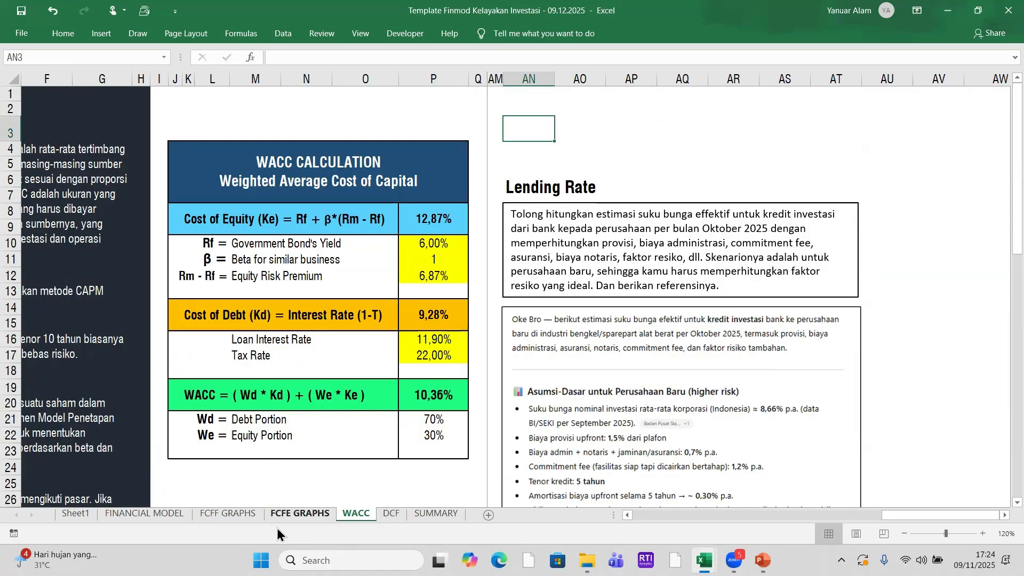
# - Inspect the Cost of Equity, Cost of Debt and WACC formulas in F274, F278 and F282 of the FINANCIAL MODEL sheet
pyautogui.click(114, 515)
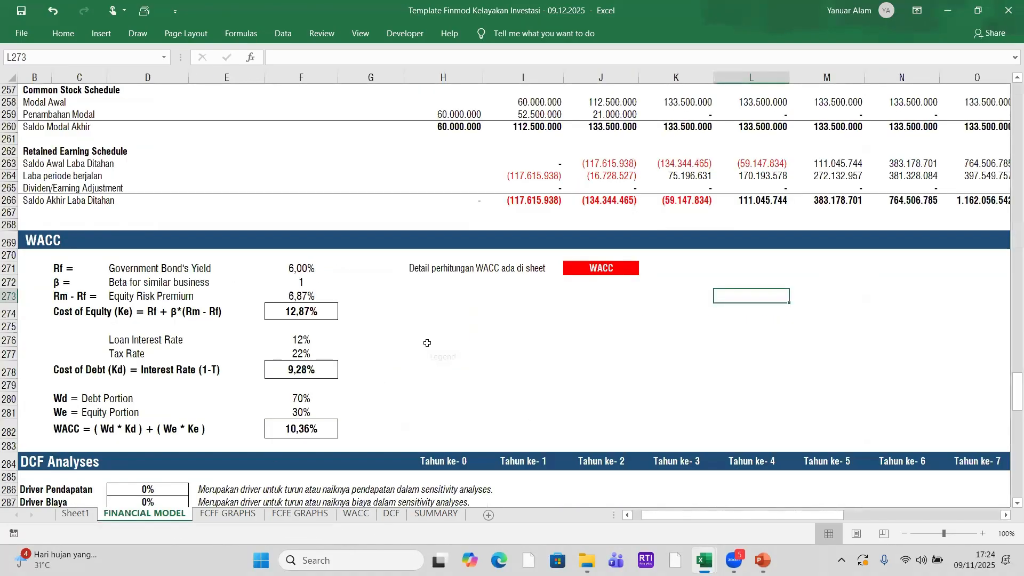
pyautogui.scroll(-1, 428, 342)
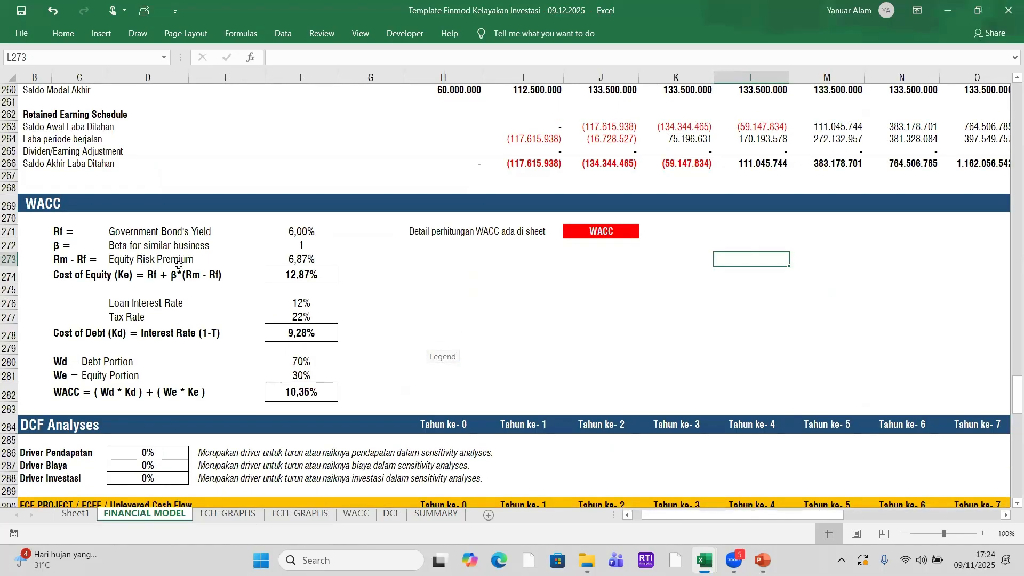
pyautogui.click(55, 234)
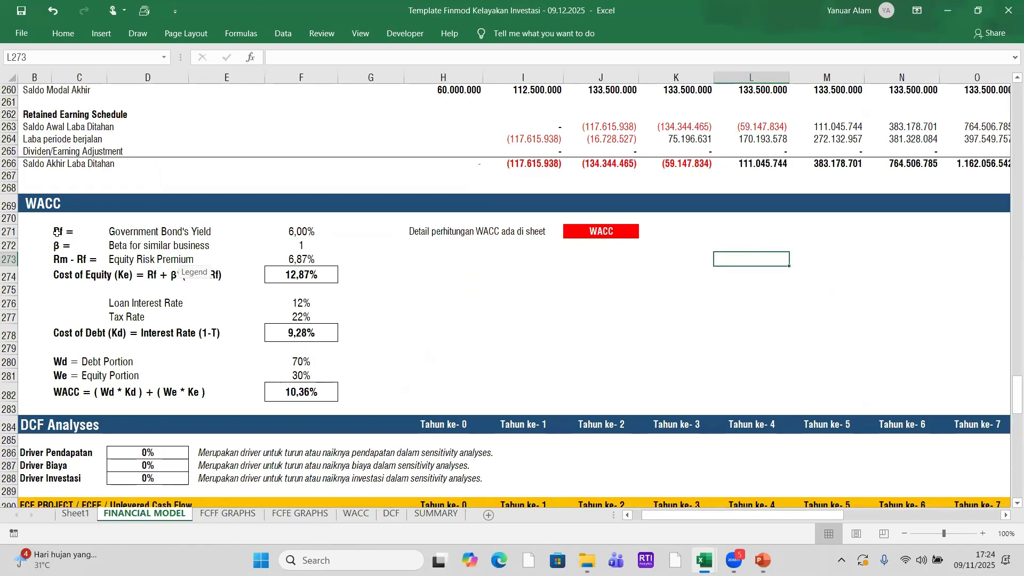
pyautogui.click(281, 276)
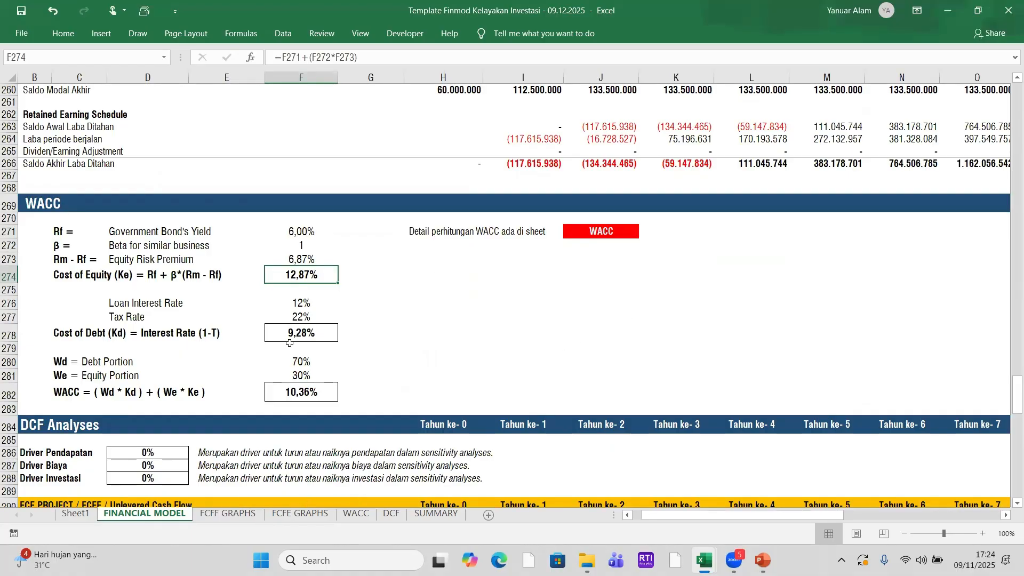
pyautogui.click(87, 278)
pyautogui.click(286, 278)
pyautogui.click(72, 334)
pyautogui.click(289, 333)
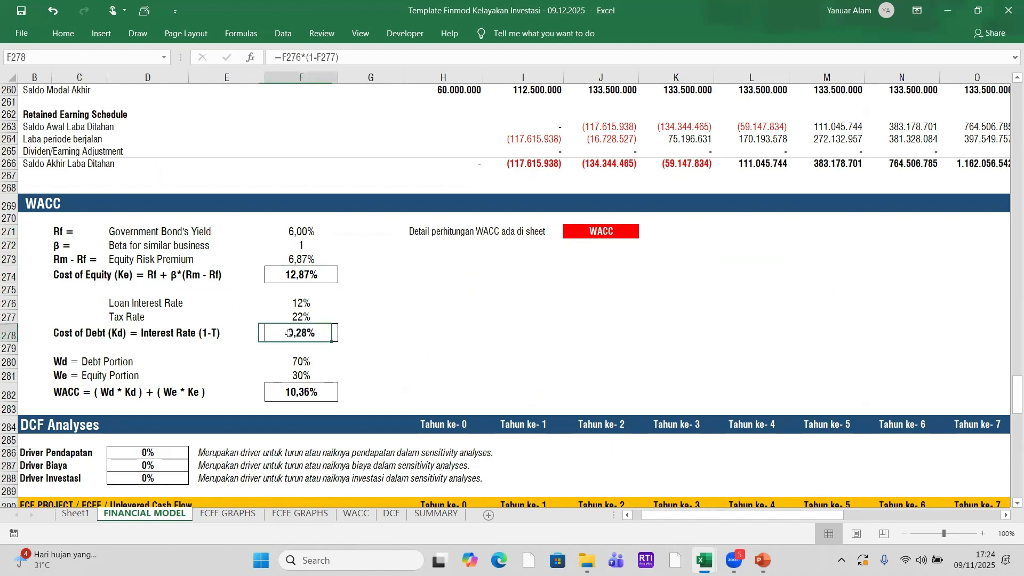
pyautogui.scroll(-2, 392, 344)
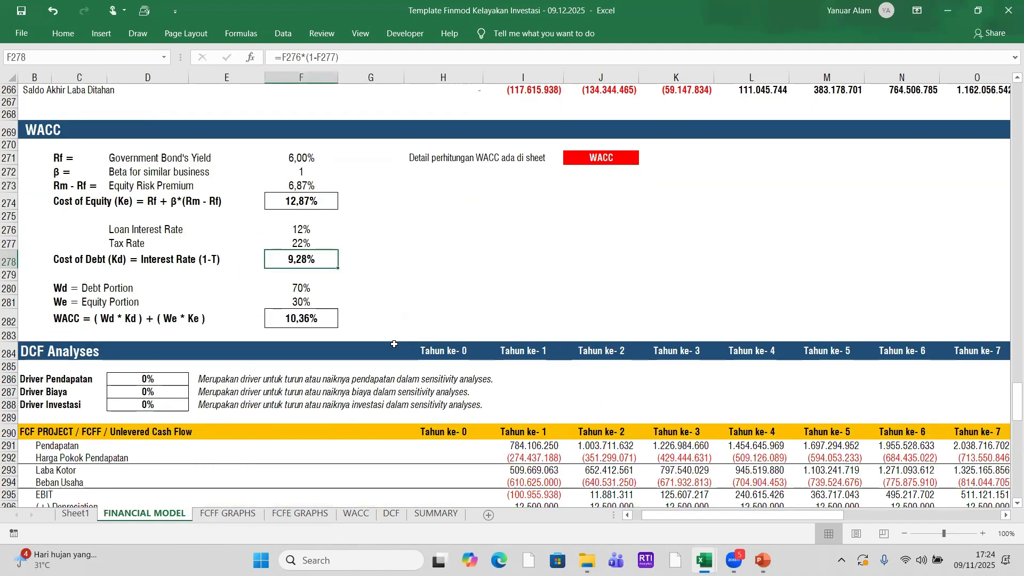
pyautogui.click(312, 319)
pyautogui.scroll(-1, 526, 319)
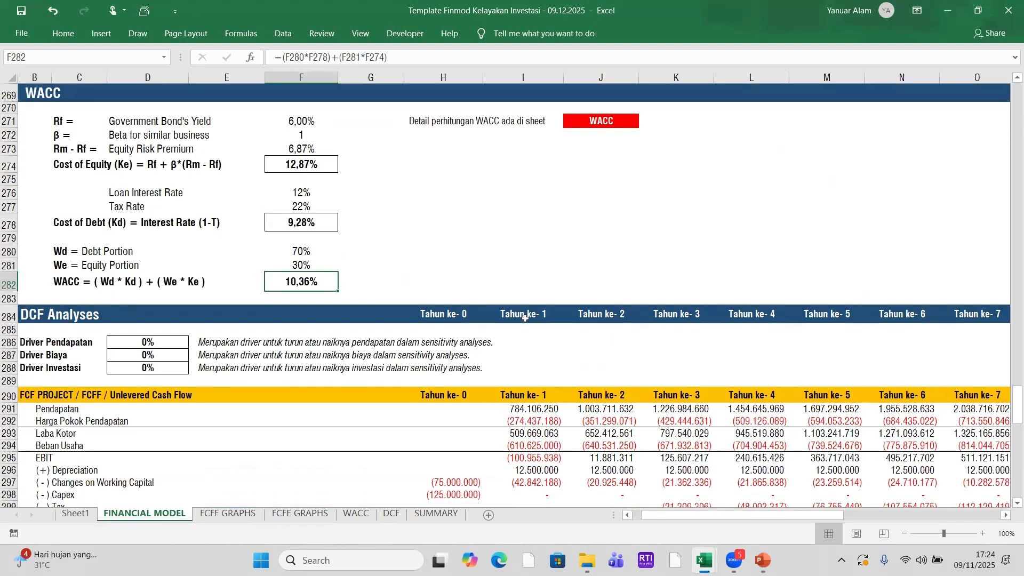
# - Review the FCFF / Unlevered Cash Flow and FCFE / Levered Cash Flow sections with their feasibility indicators
pyautogui.scroll(-3, 525, 319)
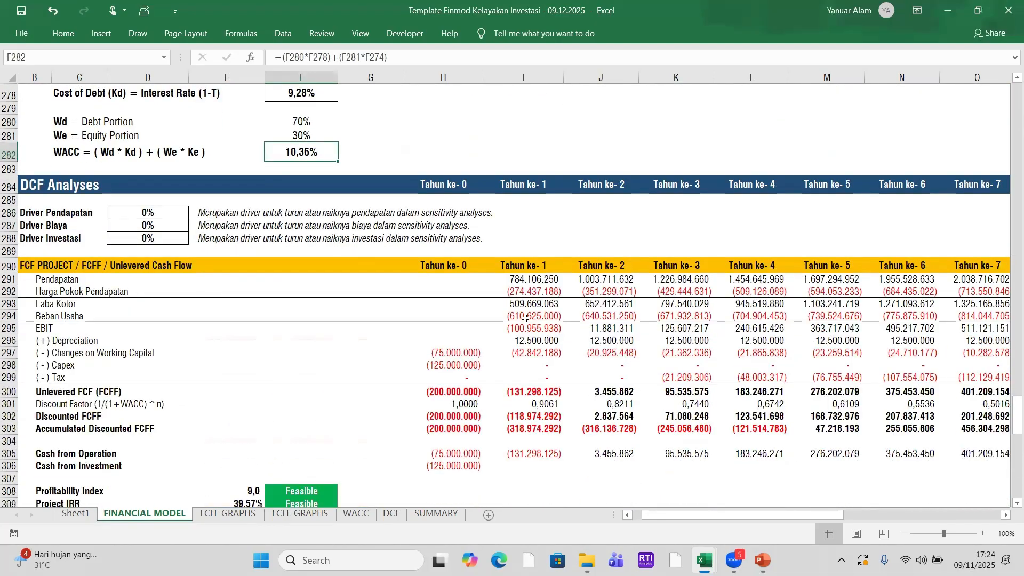
pyautogui.scroll(-2, 526, 319)
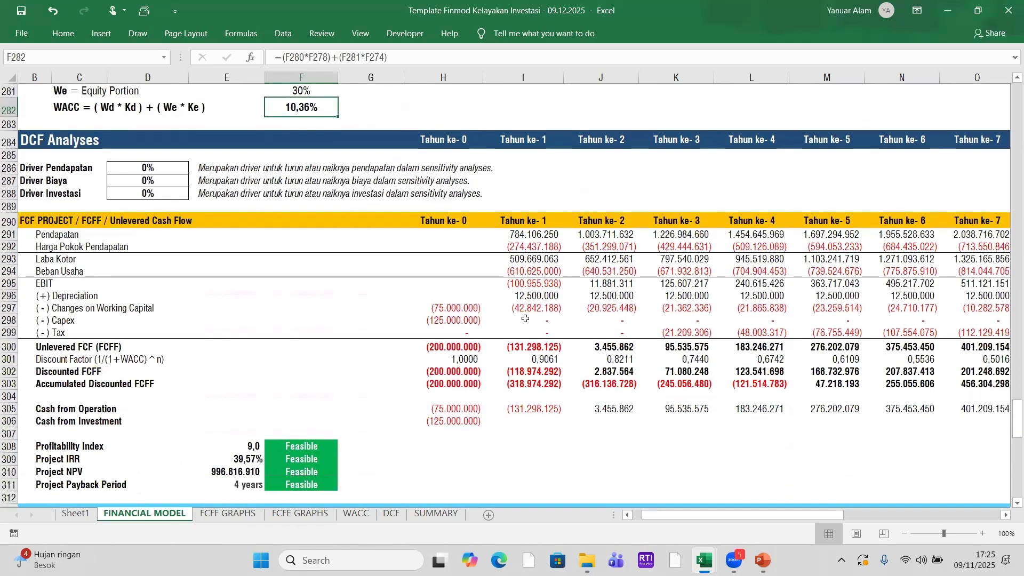
pyautogui.scroll(-1, 526, 318)
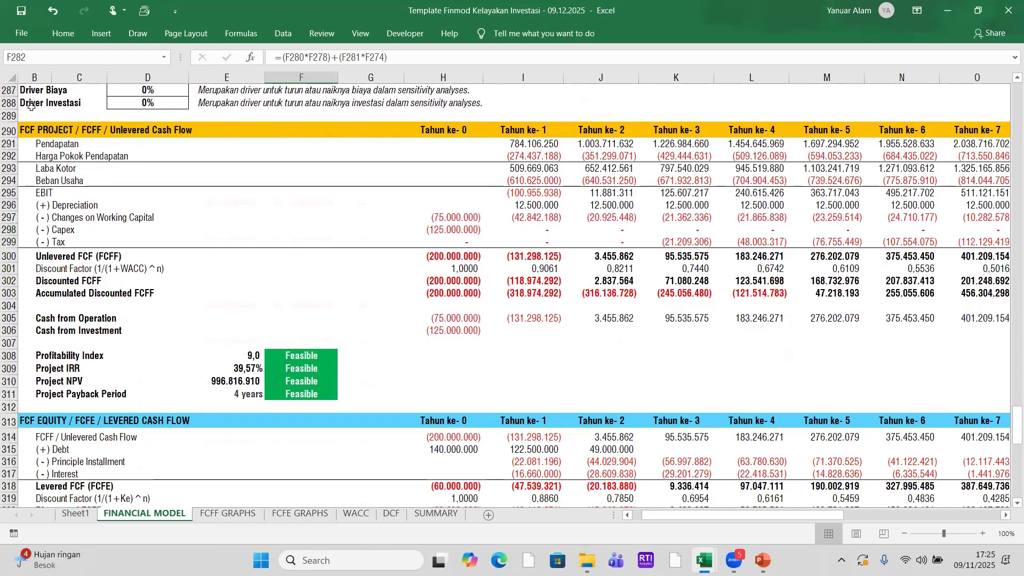
pyautogui.click(25, 132)
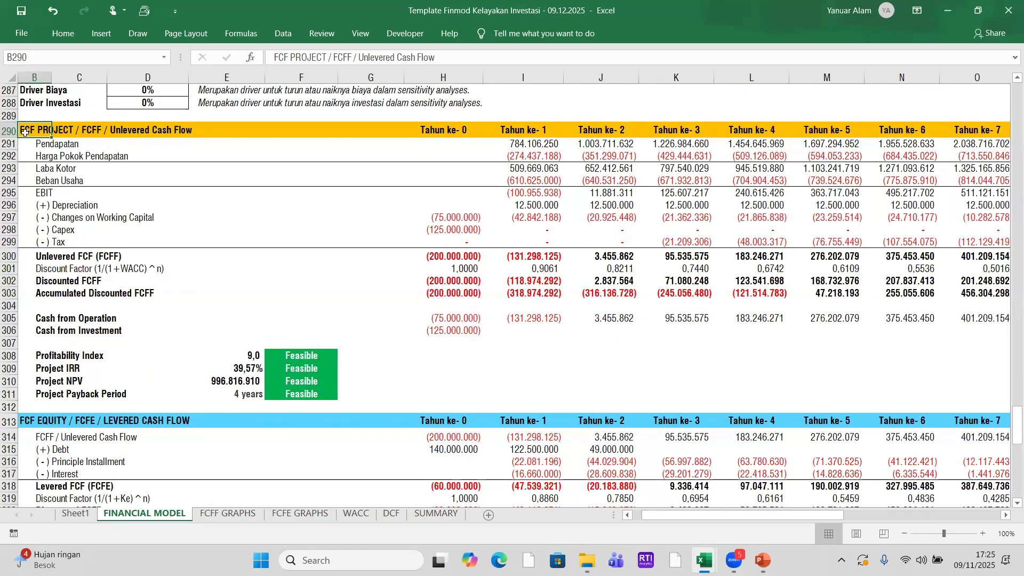
pyautogui.click(29, 417)
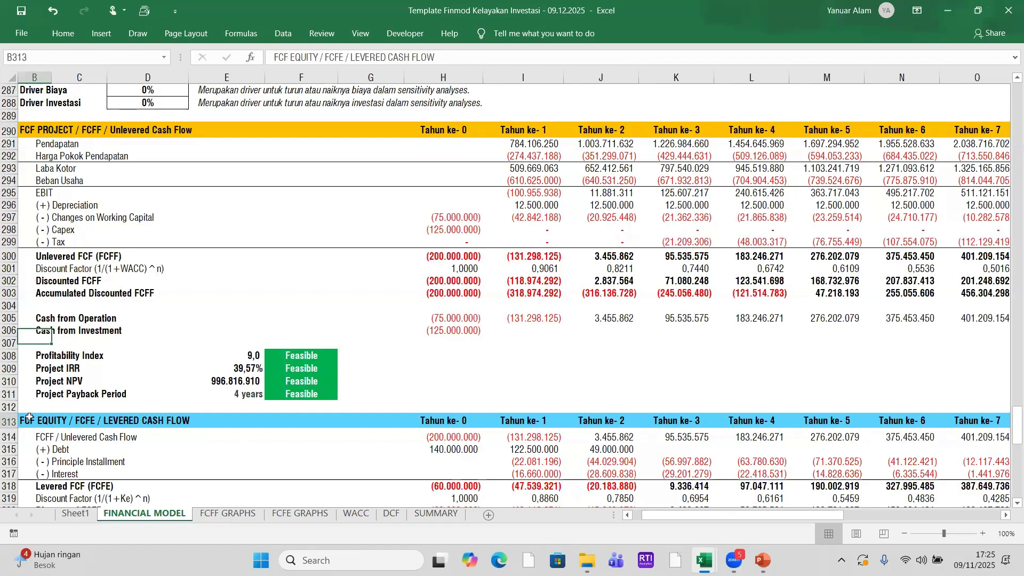
pyautogui.scroll(-1, 70, 409)
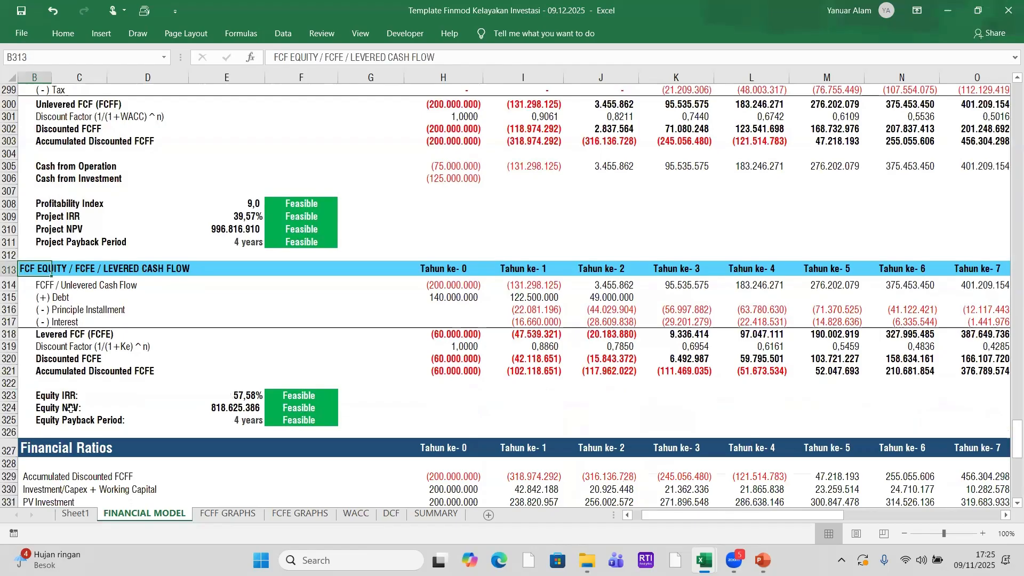
pyautogui.scroll(9, 70, 409)
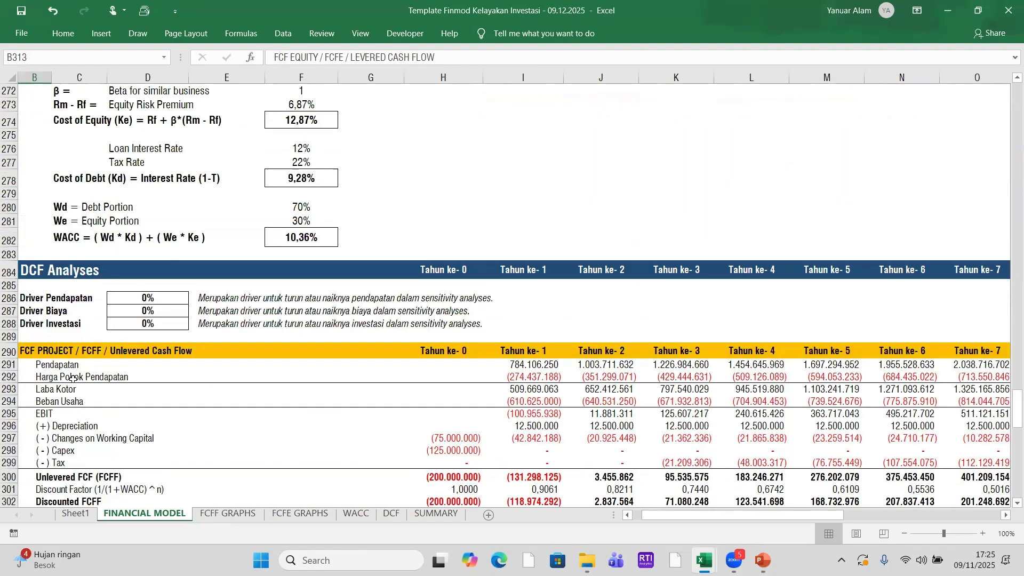
# - Examine the Driver Pendapatan, Driver Biaya and Driver Investasi rows above the FCFF table, including the revenue driver in D286
pyautogui.click(33, 350)
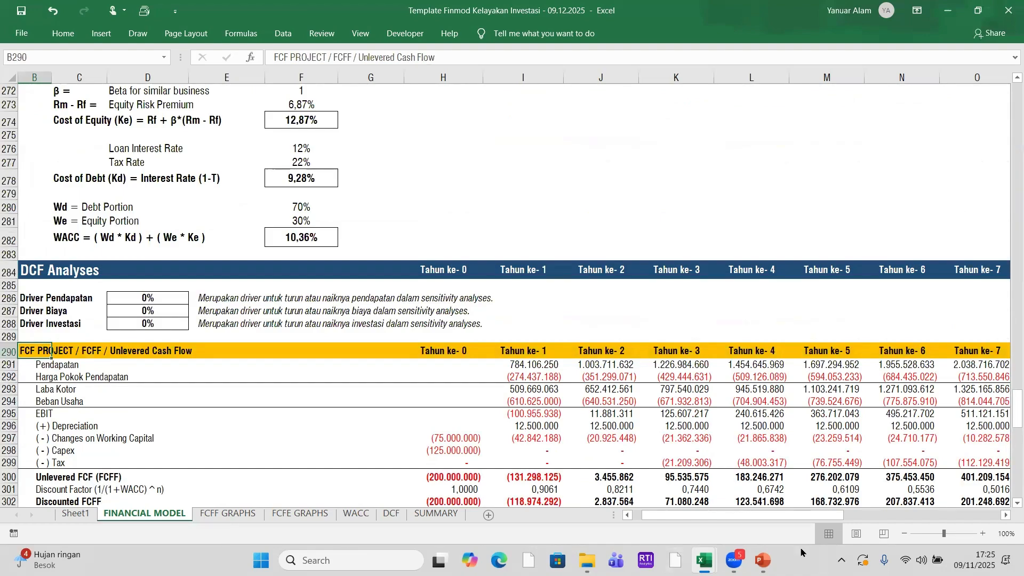
pyautogui.moveTo(802, 518); pyautogui.dragTo(774, 518)
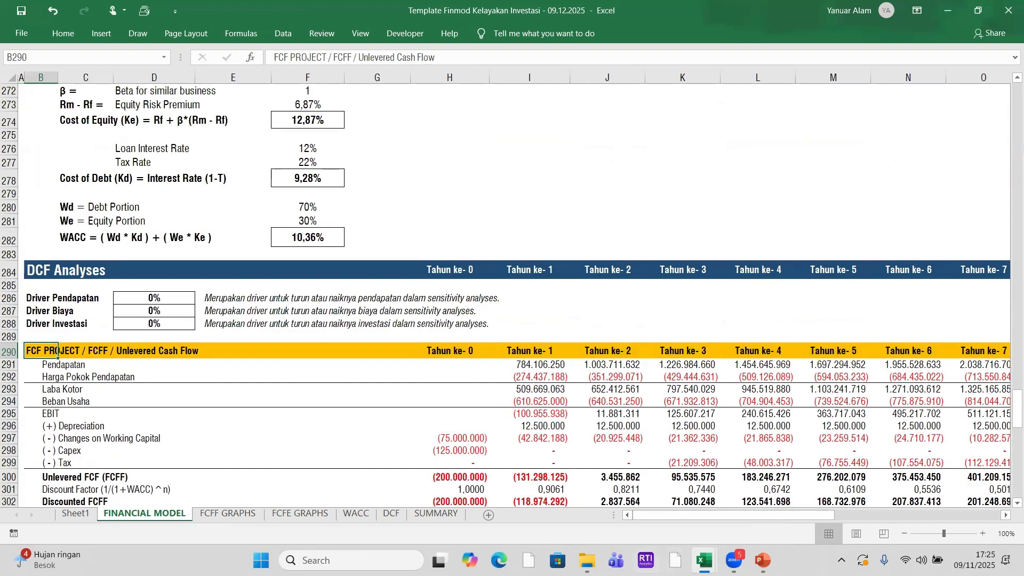
pyautogui.click(30, 297)
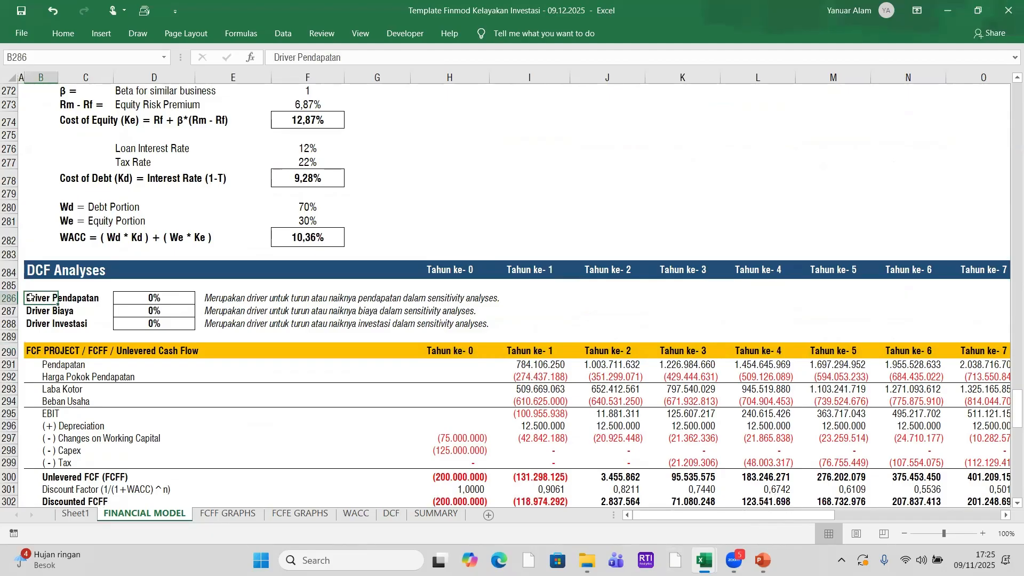
pyautogui.click(30, 311)
pyautogui.click(27, 324)
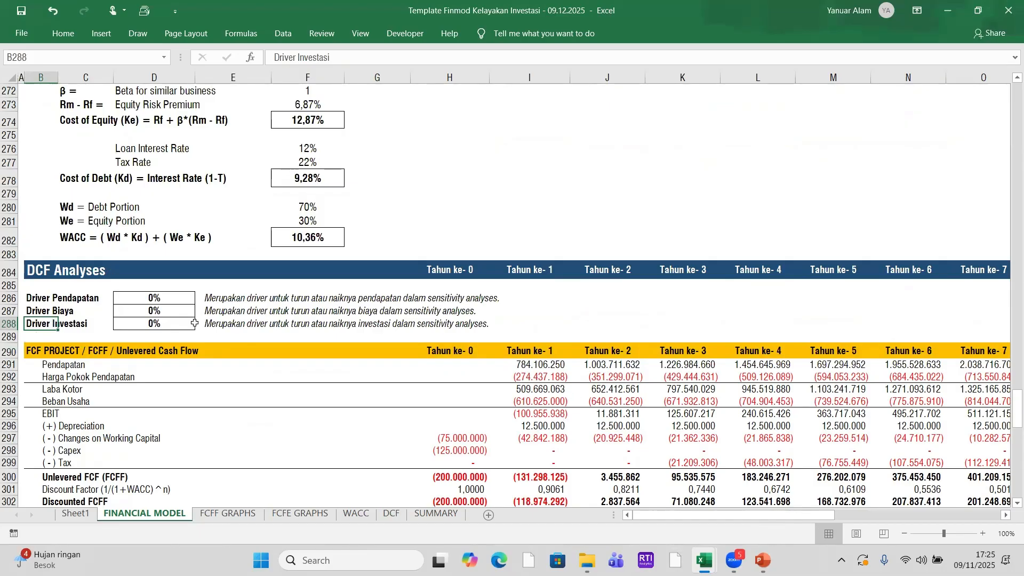
pyautogui.click(142, 303)
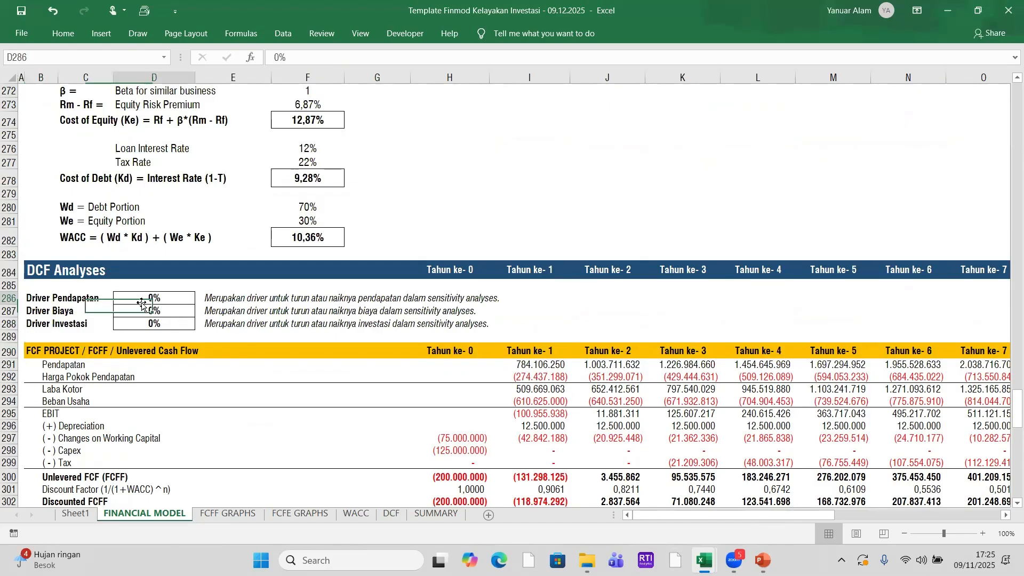
# - Look over the NPV sensitivity tables below the financial ratios, and return to the DCF driver inputs
pyautogui.scroll(-9, 159, 337)
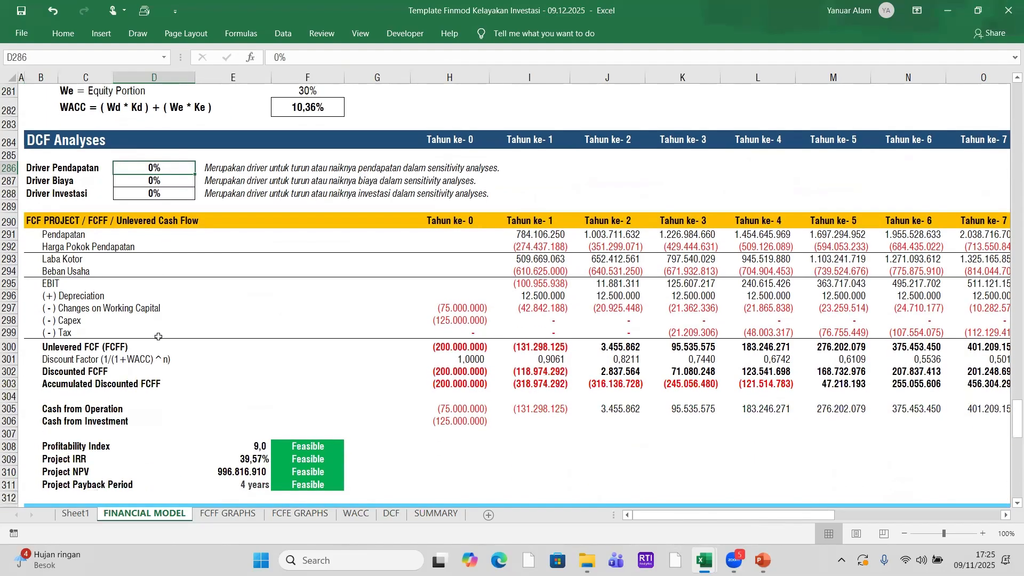
pyautogui.scroll(-10, 159, 336)
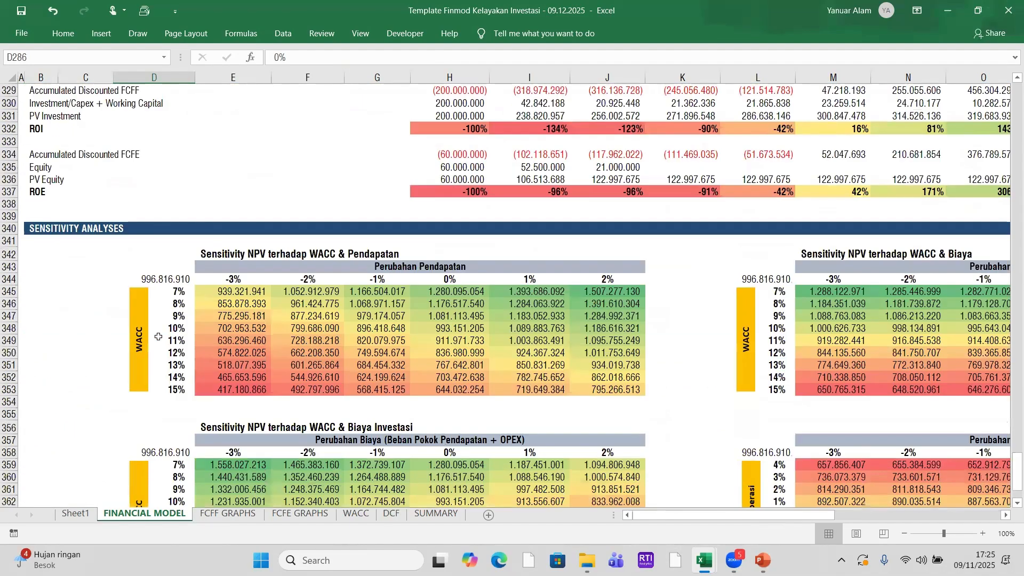
pyautogui.scroll(18, 158, 337)
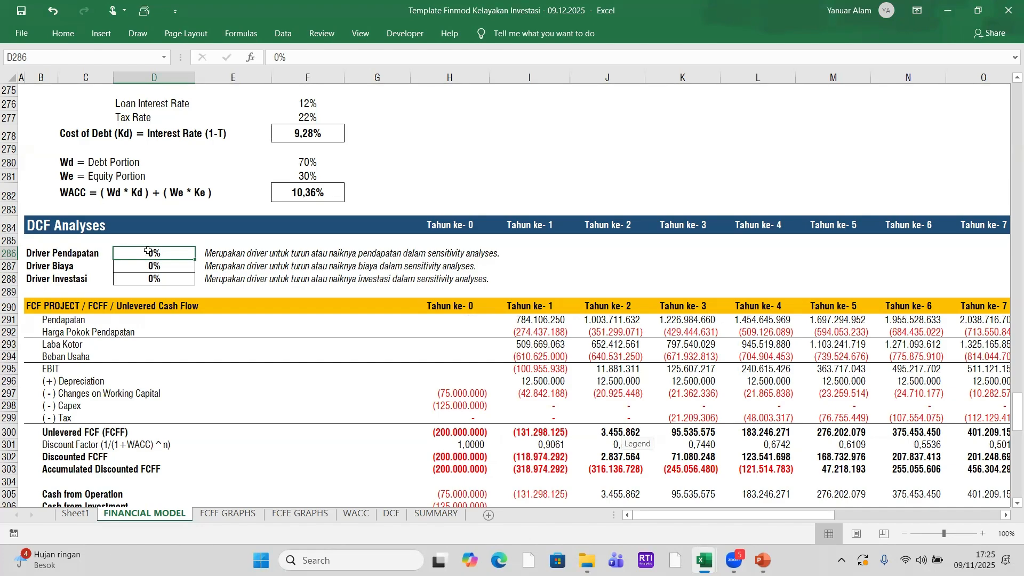
# - Inspect the Tahun ke-1 Pendapatan formula in I291 of the FCFF table and its Driver Pendapatan input in D286
pyautogui.click(548, 320)
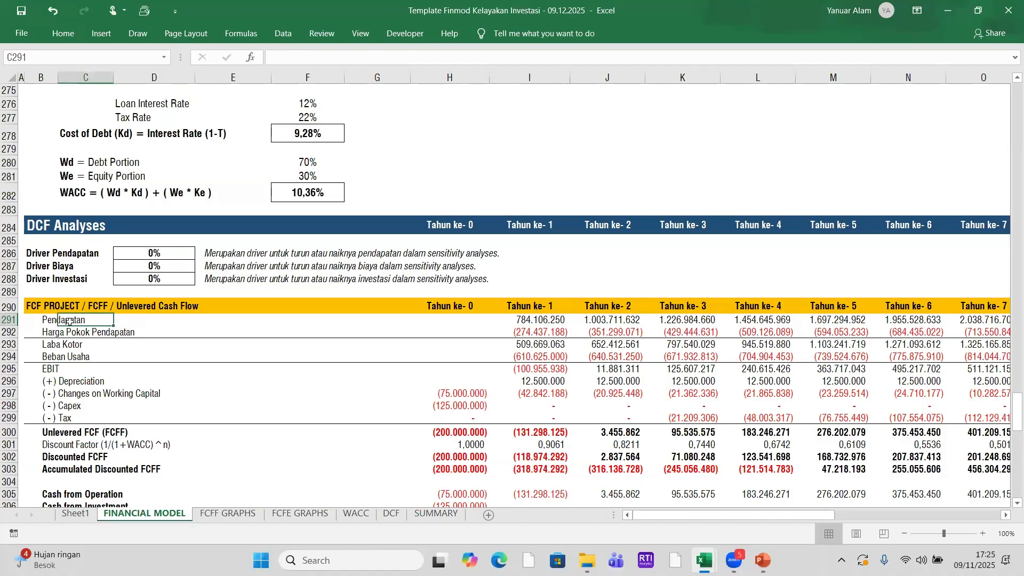
pyautogui.click(44, 321)
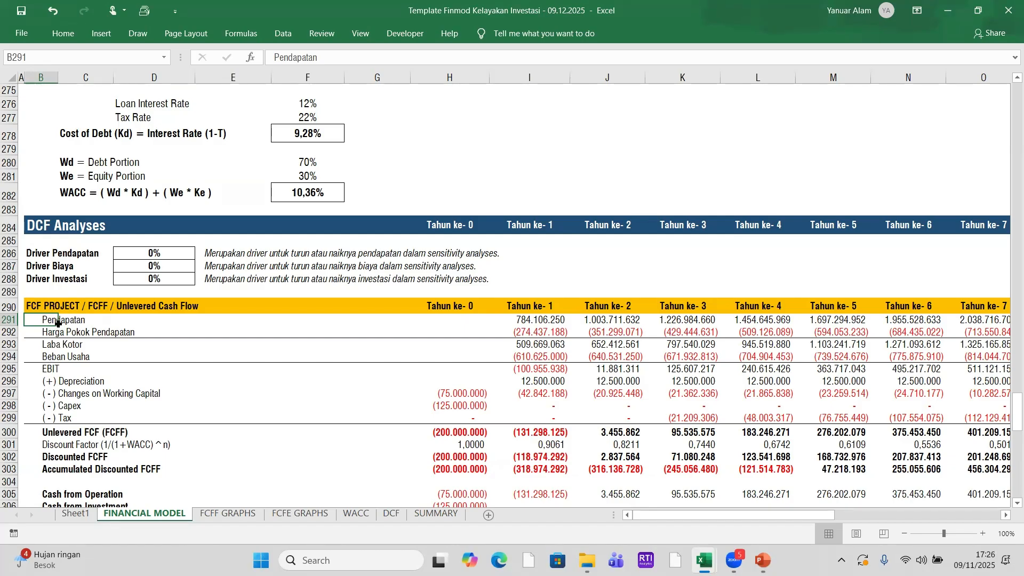
pyautogui.click(542, 322)
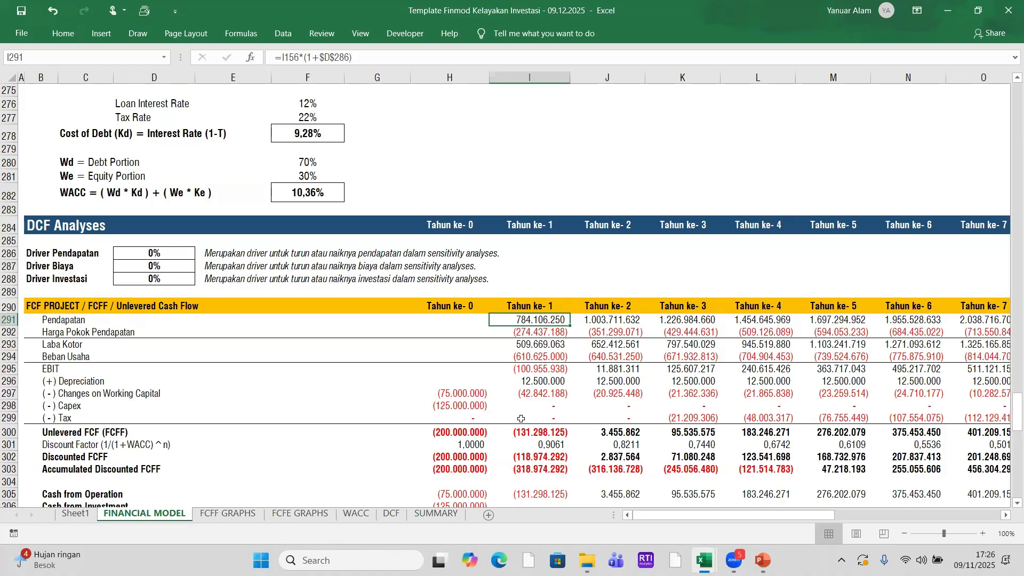
pyautogui.scroll(1, 521, 420)
pyautogui.scroll(-3, 521, 419)
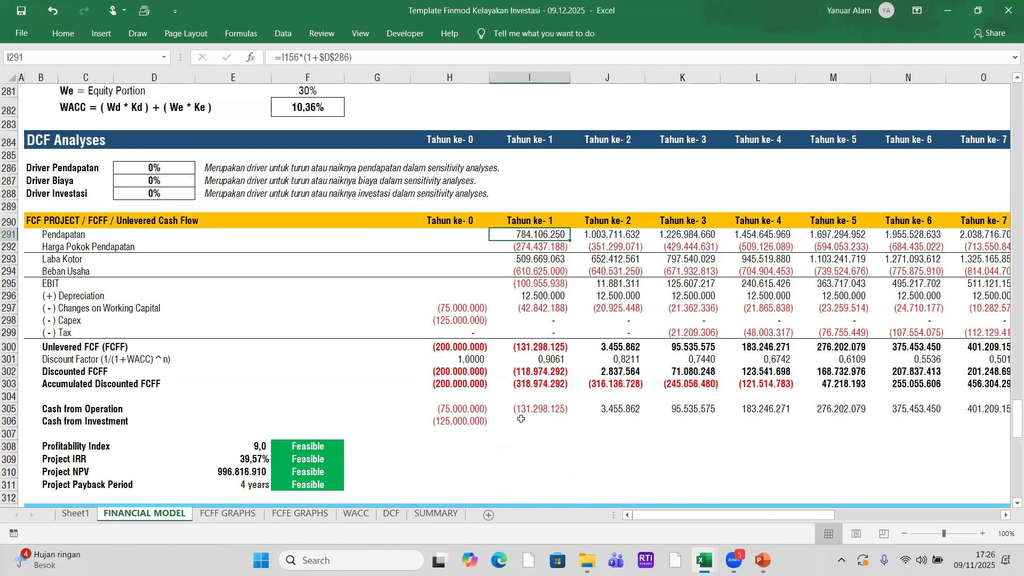
pyautogui.scroll(1, 521, 419)
pyautogui.click(53, 290)
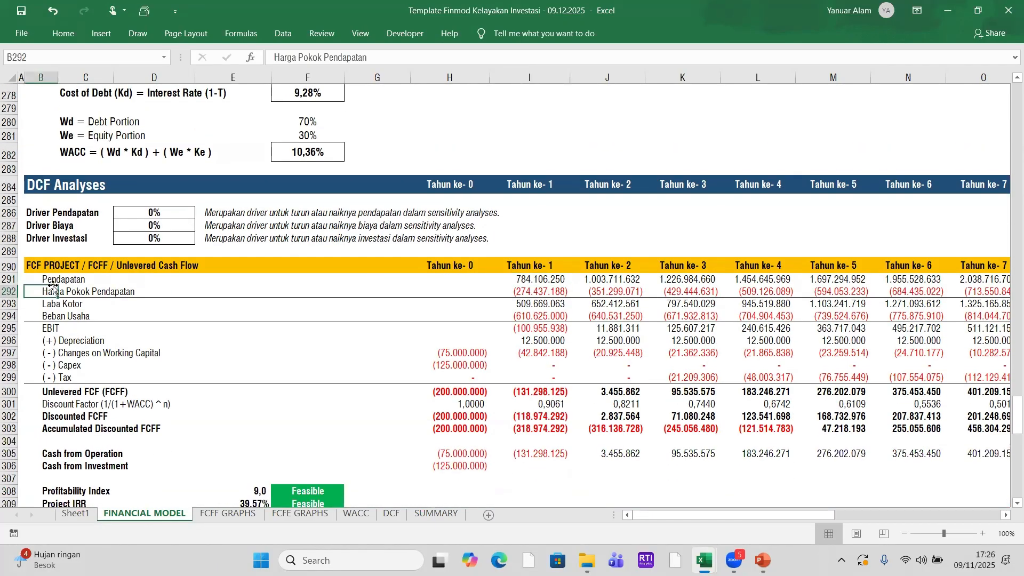
pyautogui.click(54, 279)
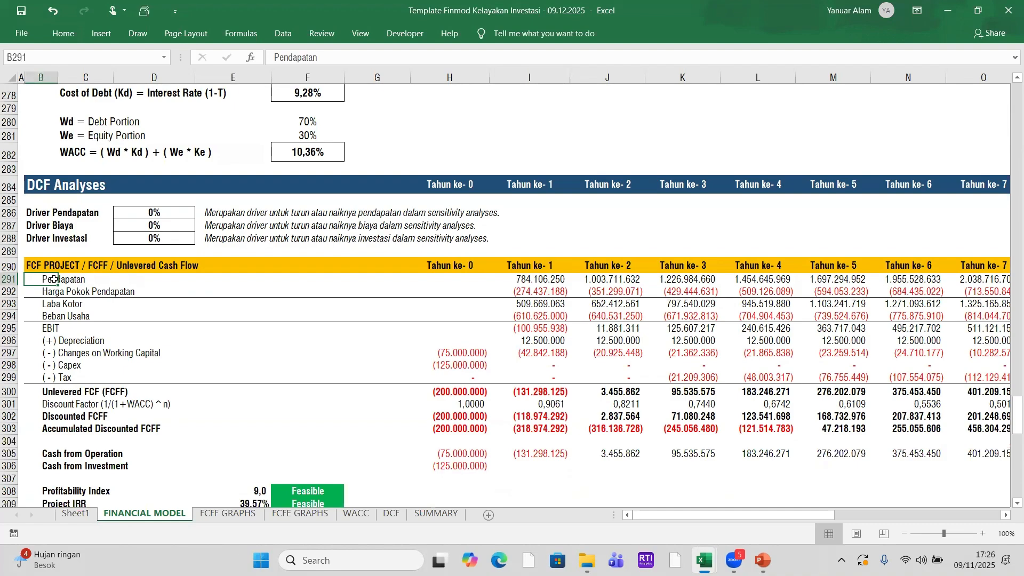
pyautogui.click(64, 393)
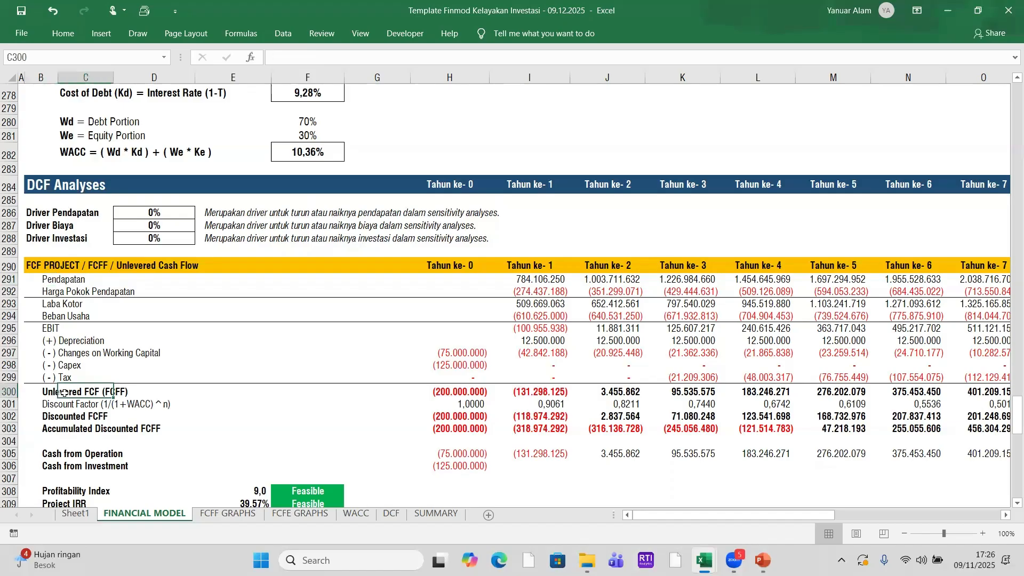
pyautogui.click(154, 212)
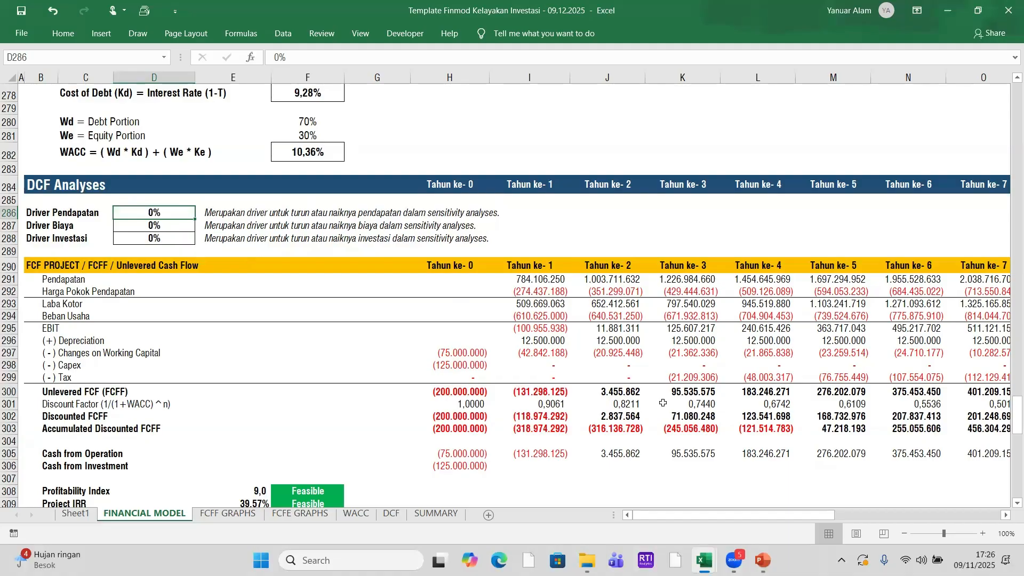
# - Trace the Pendapatan formula in I291 back towards its source rows higher in the sheet, and return to the DCF Analyses section
pyautogui.scroll(2, 663, 403)
pyautogui.scroll(-2, 663, 403)
pyautogui.click(548, 279)
pyautogui.scroll(4, 552, 272)
pyautogui.scroll(17, 553, 273)
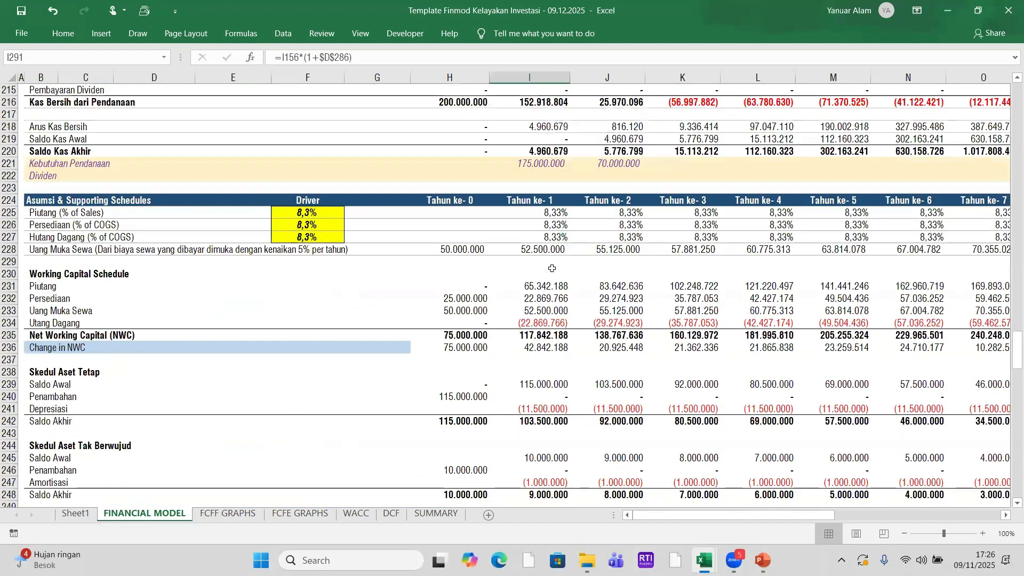
pyautogui.scroll(6, 552, 268)
pyautogui.scroll(-13, 552, 268)
pyautogui.scroll(-11, 552, 269)
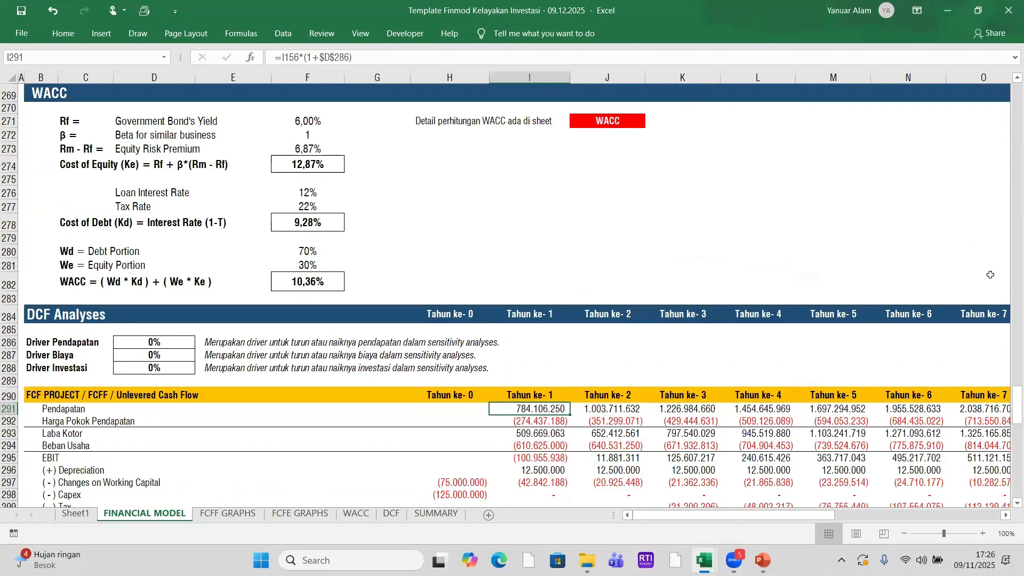
# - Check the Tahun ke-1 Harga Pokok Pendapatan and Beban Usaha formulas in I292 and I294
pyautogui.click(517, 422)
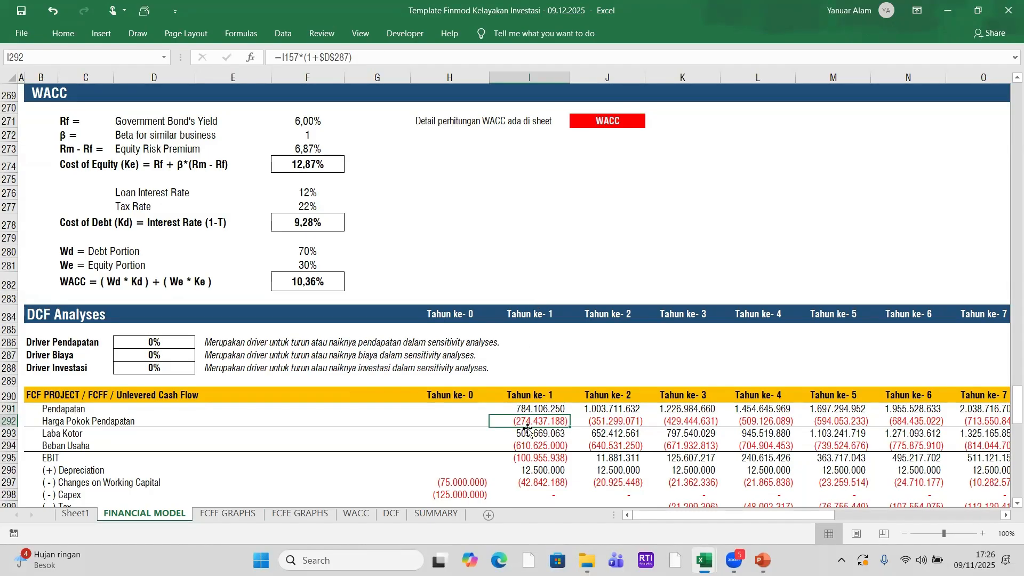
pyautogui.click(542, 446)
pyautogui.scroll(-3, 549, 474)
pyautogui.scroll(-1, 536, 363)
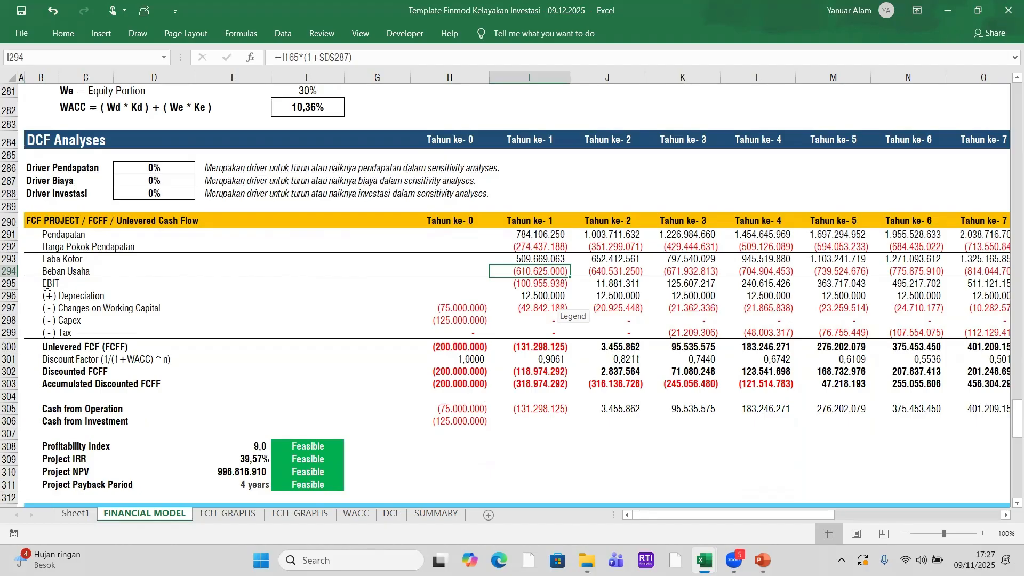
# - Check the Depreciation and Changes on Working Capital formulas in I296 and I297, looking back through the supporting schedules
pyautogui.click(538, 296)
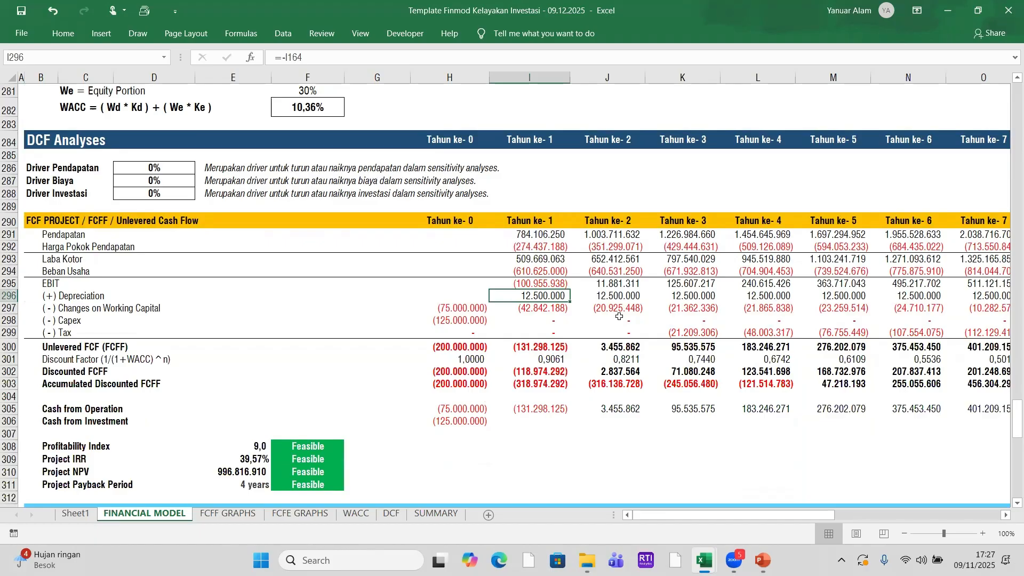
pyautogui.click(545, 309)
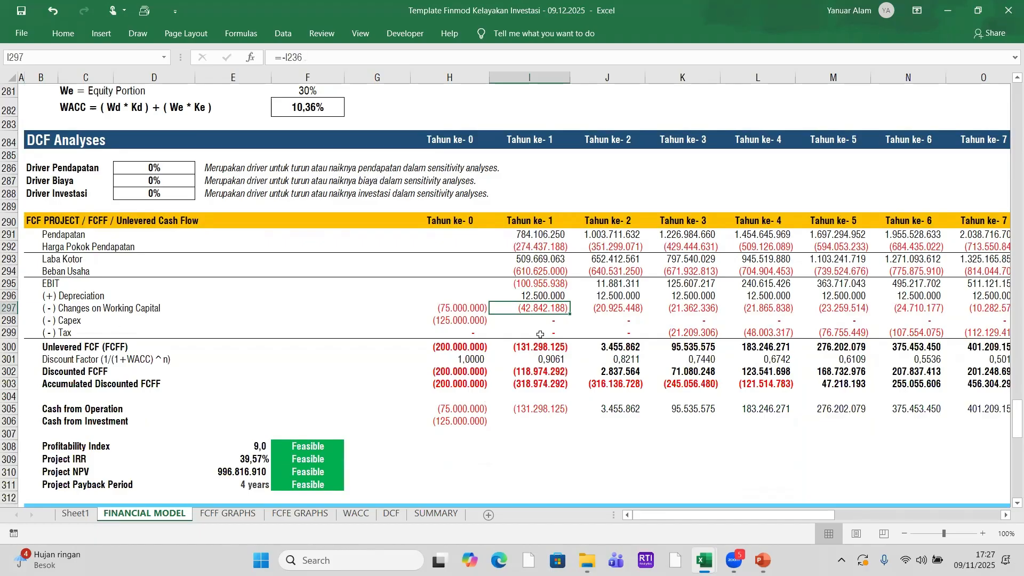
pyautogui.scroll(7, 541, 322)
pyautogui.scroll(-5, 541, 321)
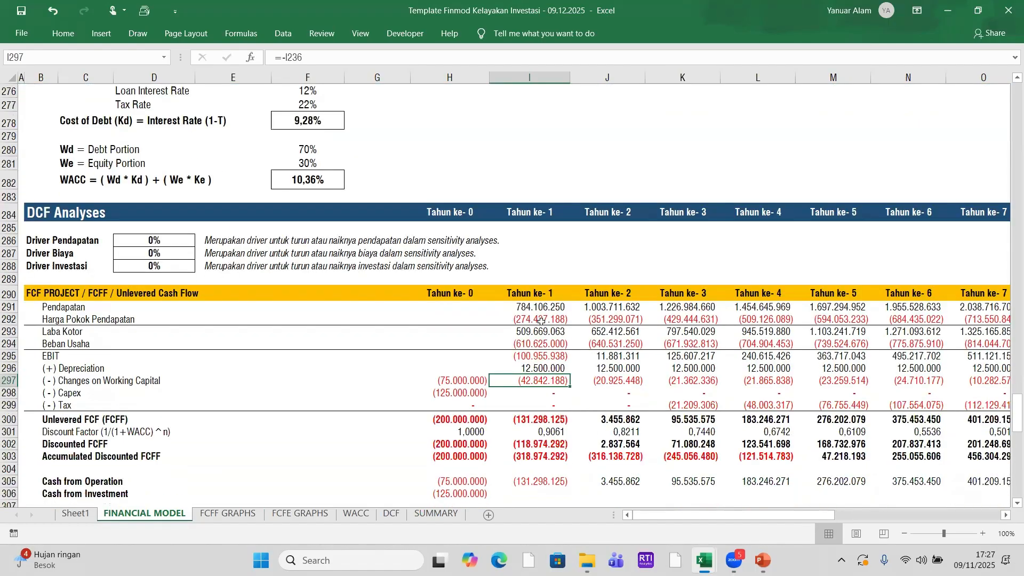
pyautogui.scroll(-2, 541, 321)
pyautogui.scroll(15, 545, 302)
pyautogui.scroll(16, 543, 260)
pyautogui.scroll(-6, 545, 252)
pyautogui.scroll(-20, 545, 251)
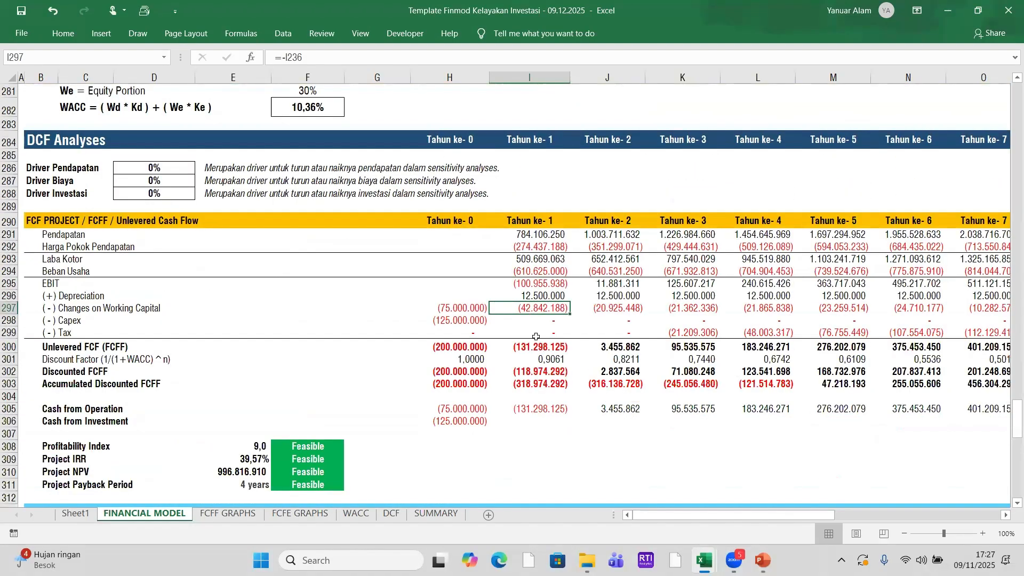
# - Inspect the Capex and Tax formulas in I298 and I299 and the Unlevered FCF sum in H300
pyautogui.click(549, 323)
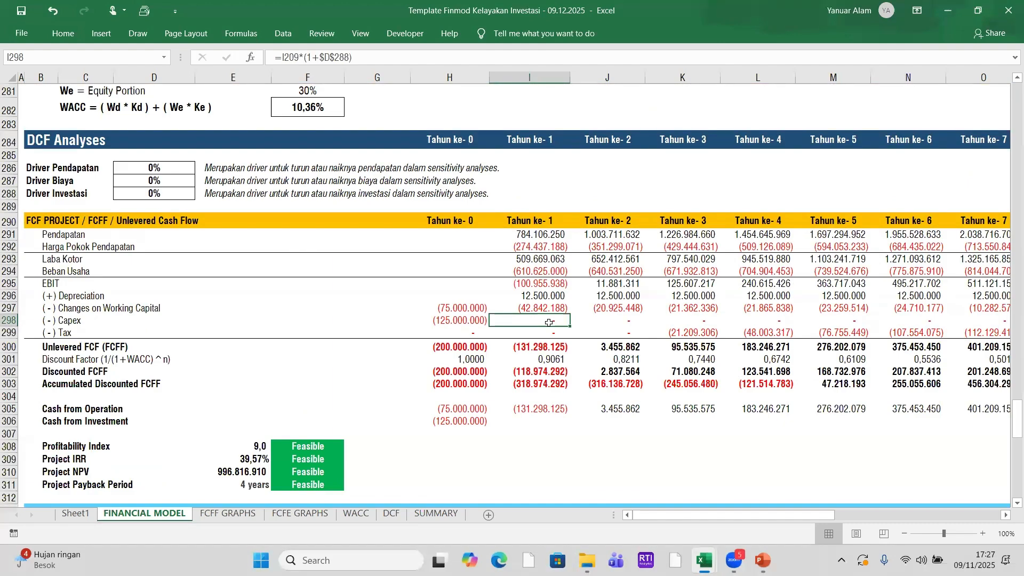
pyautogui.click(545, 335)
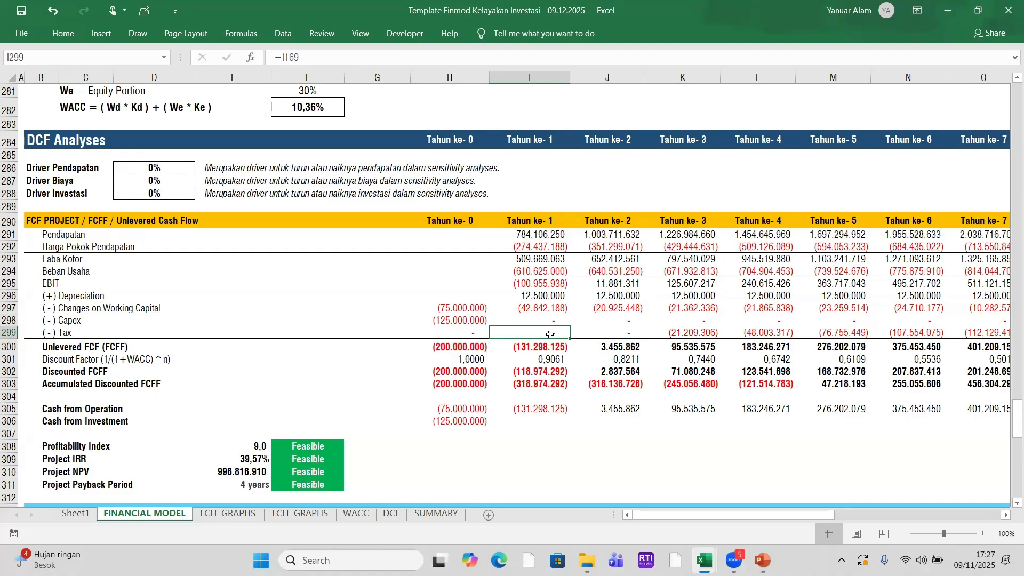
pyautogui.scroll(-1, 550, 334)
pyautogui.click(60, 301)
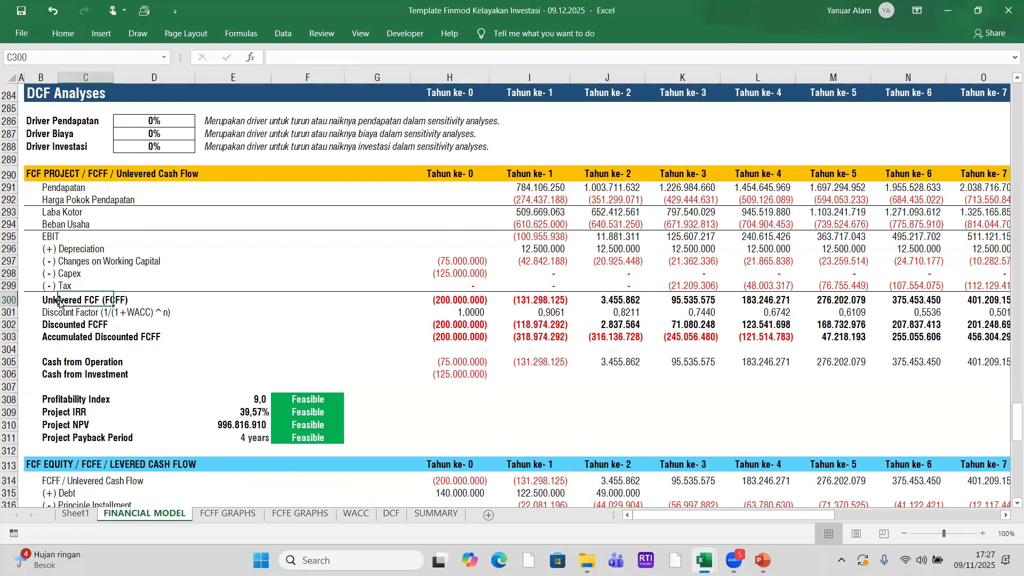
pyautogui.click(458, 300)
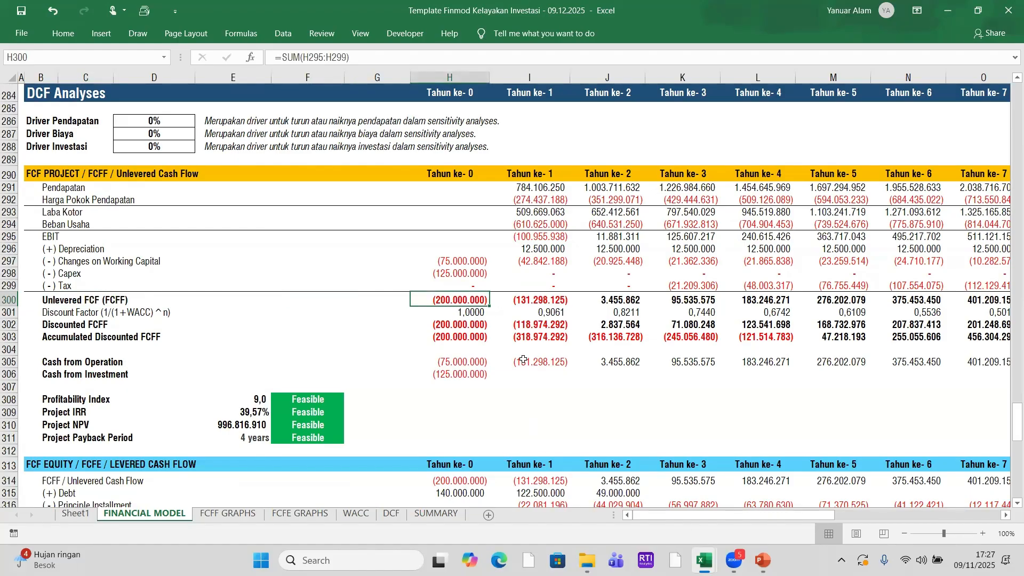
# - Compare the WACC-based discount factor formula in H301 with the Ke-based one in H319 of the FCFE table
pyautogui.click(467, 312)
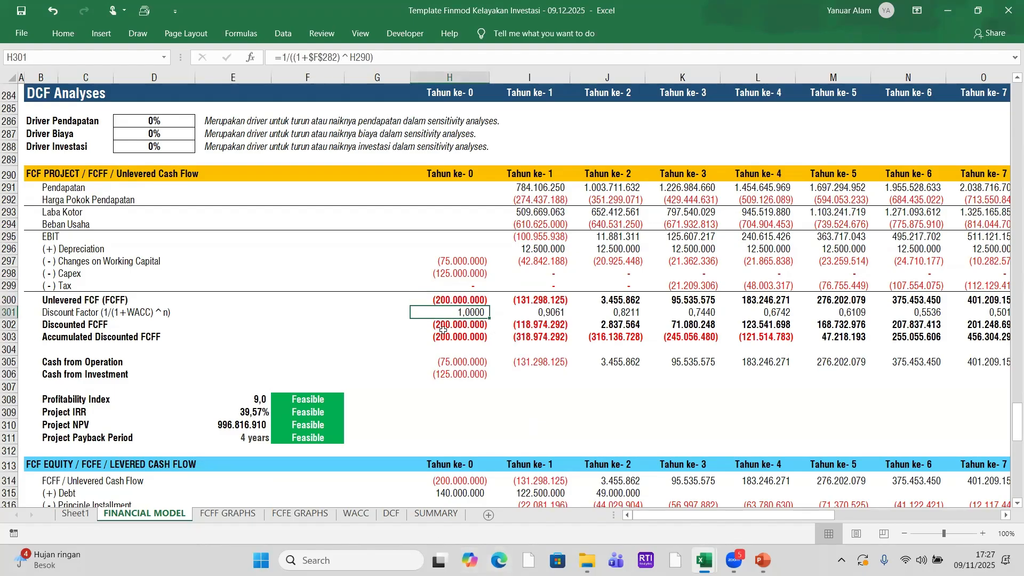
pyautogui.scroll(1, 457, 309)
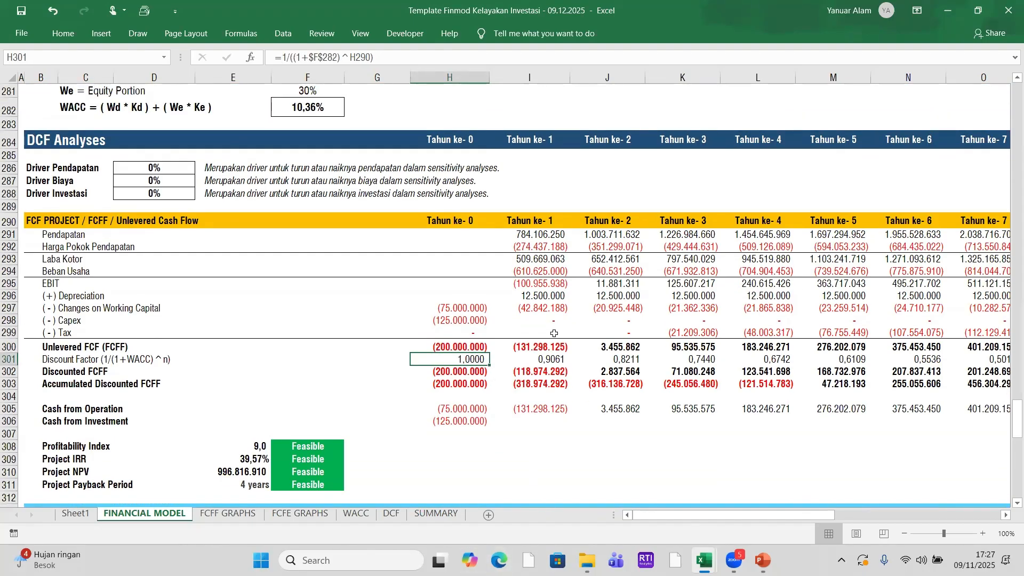
pyautogui.scroll(1, 558, 332)
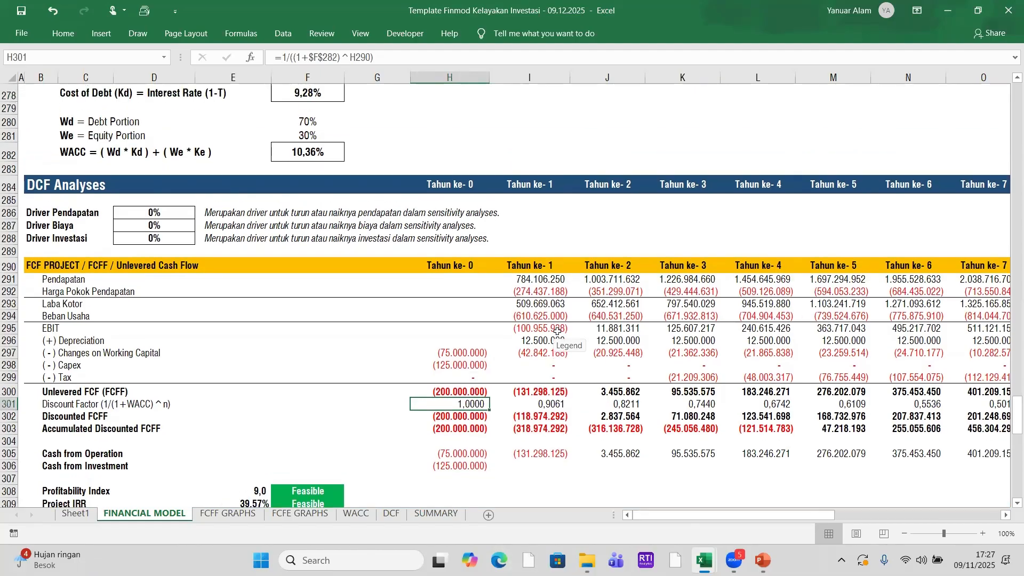
pyautogui.scroll(-7, 557, 332)
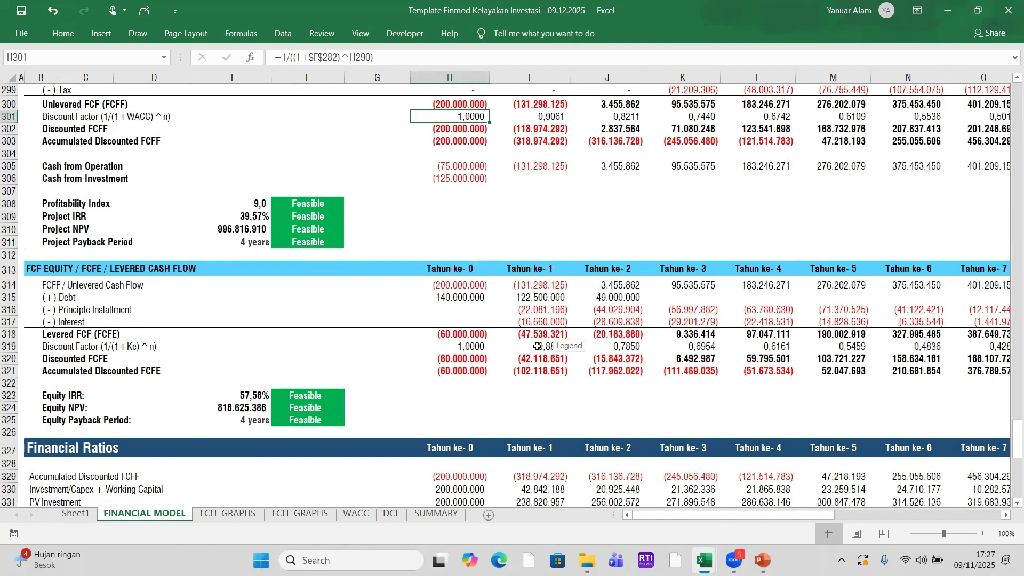
pyautogui.click(476, 348)
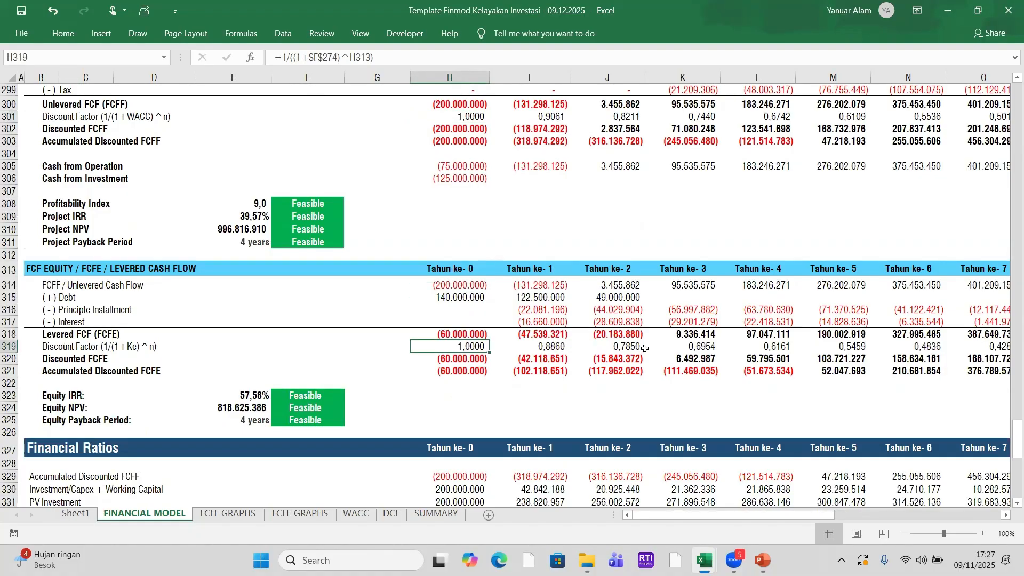
pyautogui.scroll(2, 645, 348)
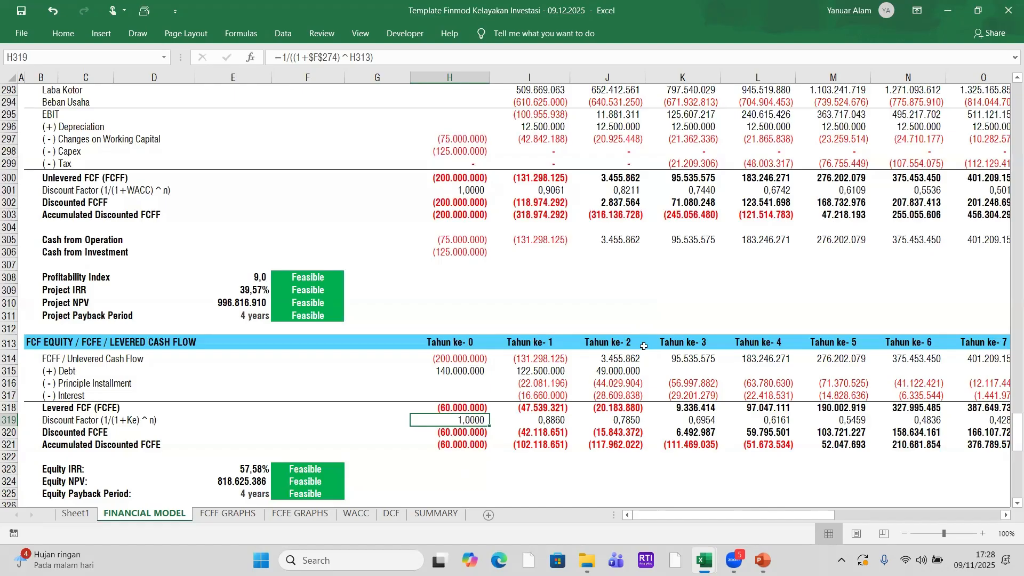
pyautogui.scroll(4, 645, 348)
pyautogui.scroll(-6, 639, 325)
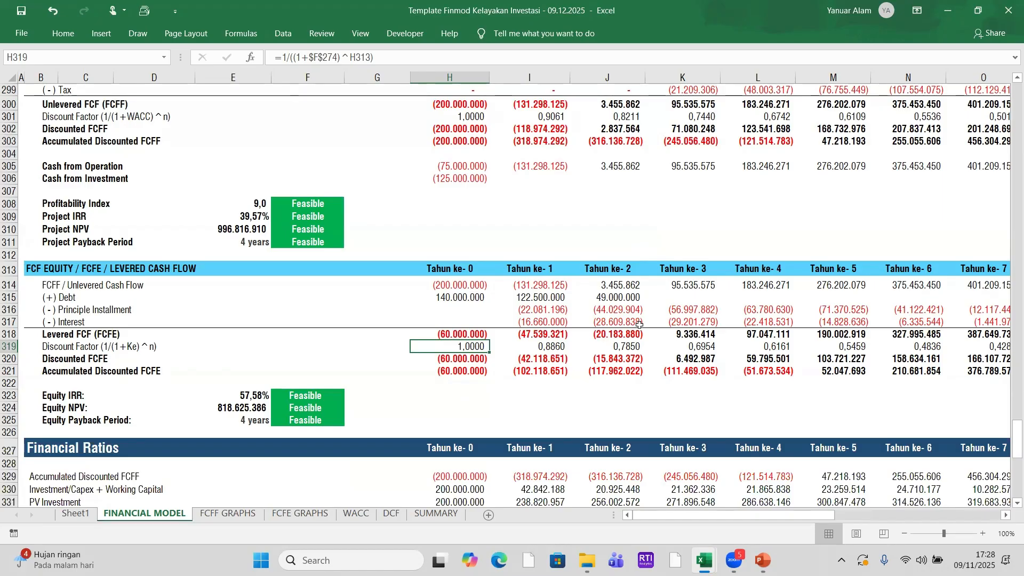
pyautogui.scroll(2, 640, 325)
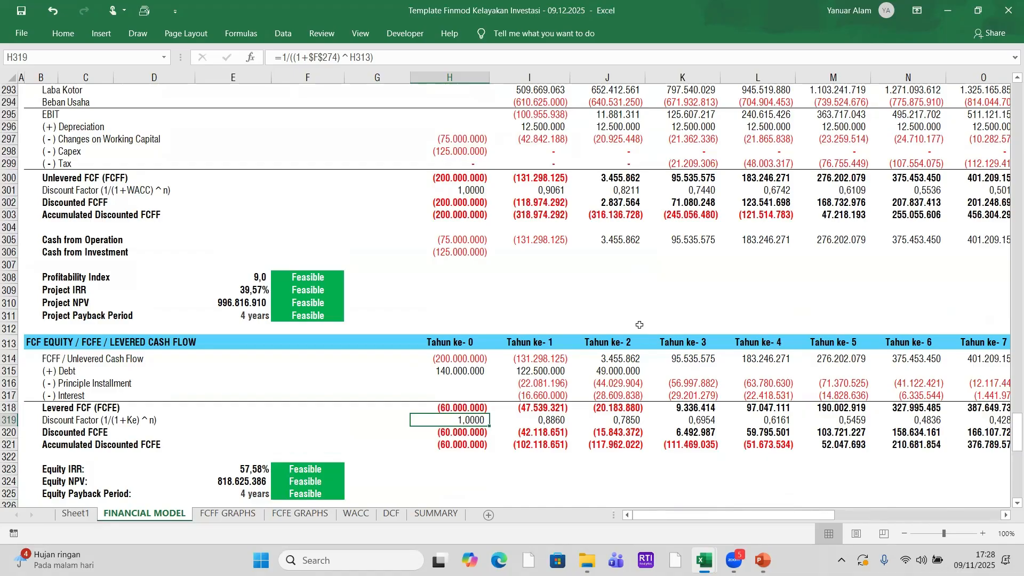
# - Inspect the FCFF discount factor in I301 and the Discounted and Accumulated Discounted FCFF formulas in H302 and H303
pyautogui.click(469, 189)
pyautogui.click(548, 189)
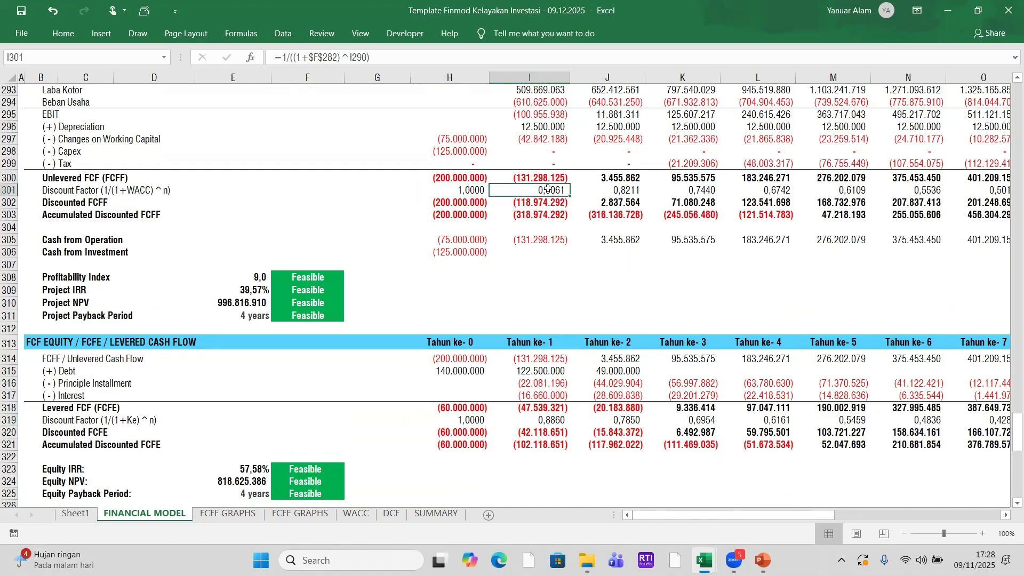
pyautogui.click(452, 201)
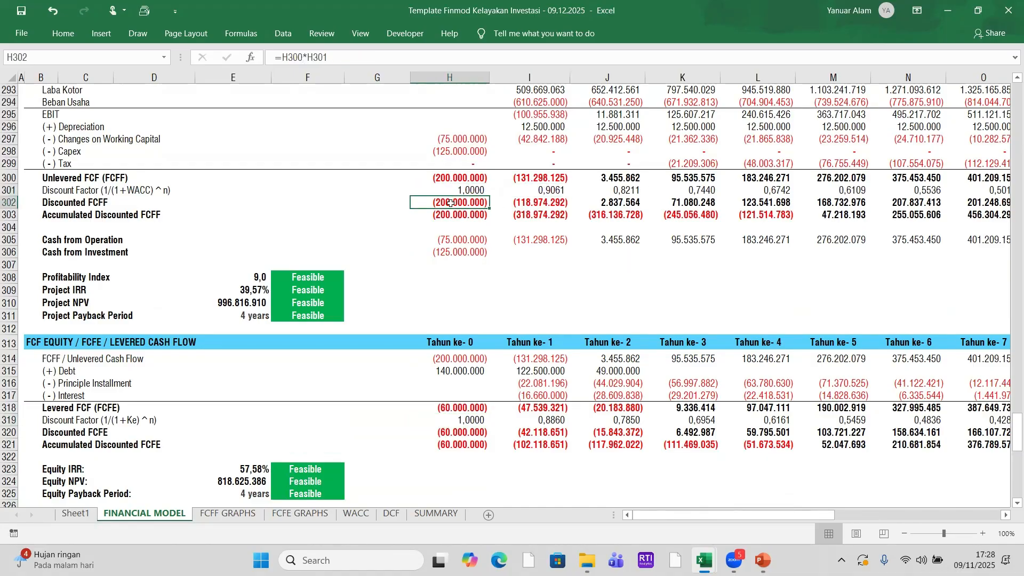
pyautogui.click(450, 216)
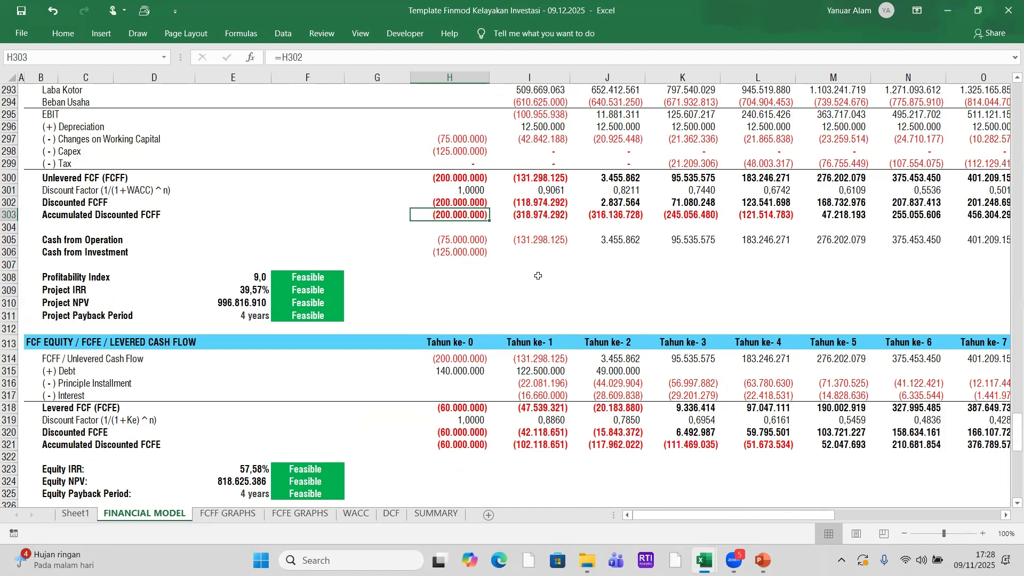
# - Inspect the Profitability Index, Project IRR, Project NPV and Project Payback Period formulas in E308 to E311
pyautogui.scroll(-1, 427, 333)
pyautogui.click(254, 241)
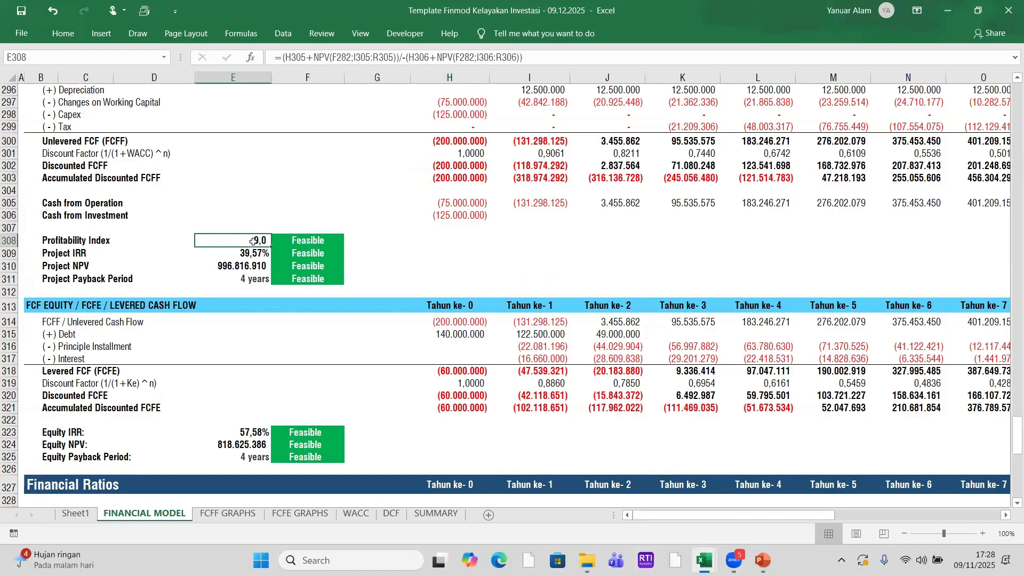
pyautogui.click(238, 258)
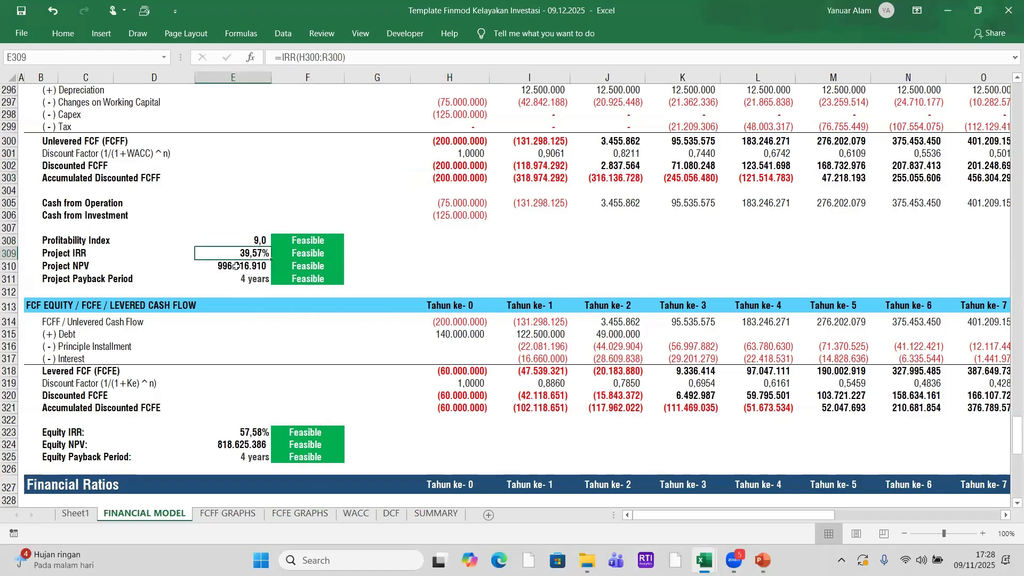
pyautogui.click(236, 267)
pyautogui.click(237, 279)
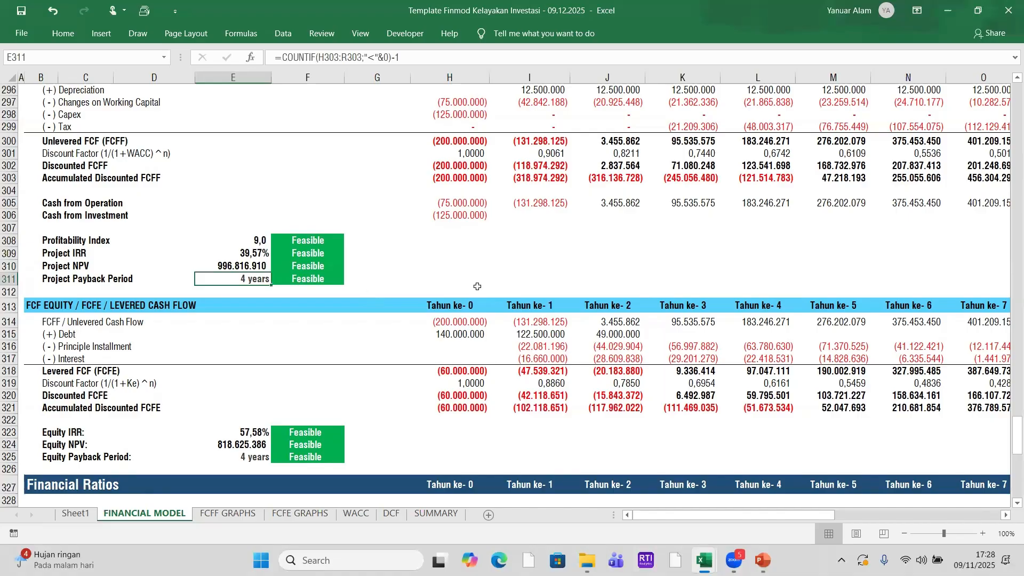
pyautogui.scroll(2, 512, 272)
pyautogui.scroll(-3, 512, 272)
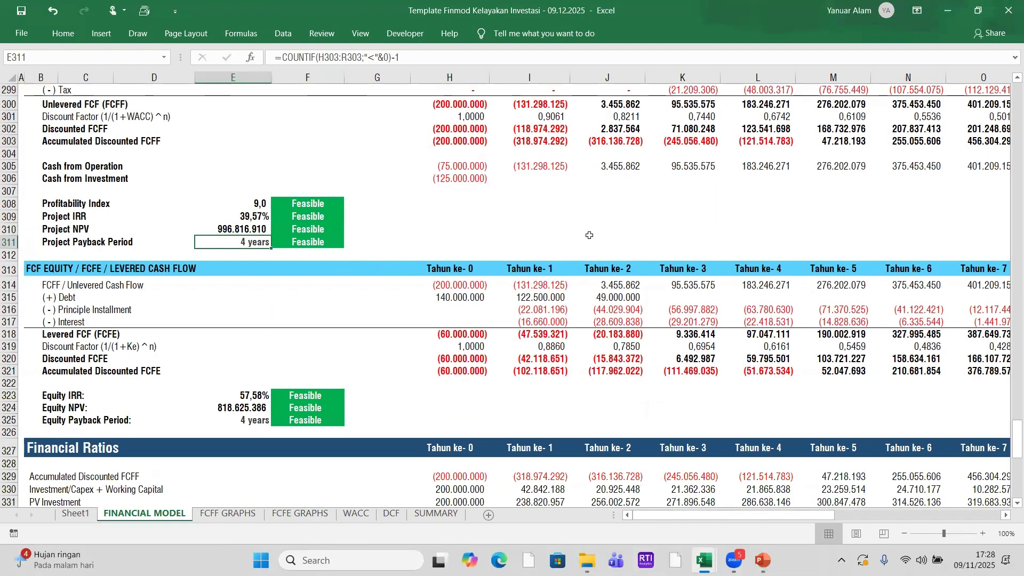
# - Inspect the Profitability Index in E308 and its feasibility verdict formula in F308
pyautogui.scroll(1, 586, 235)
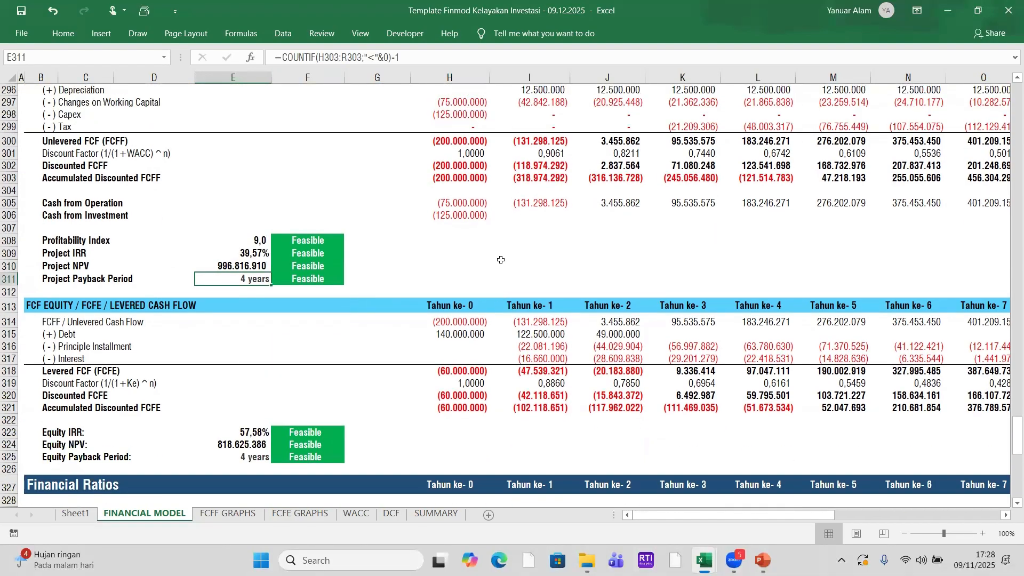
pyautogui.click(256, 241)
pyautogui.click(308, 241)
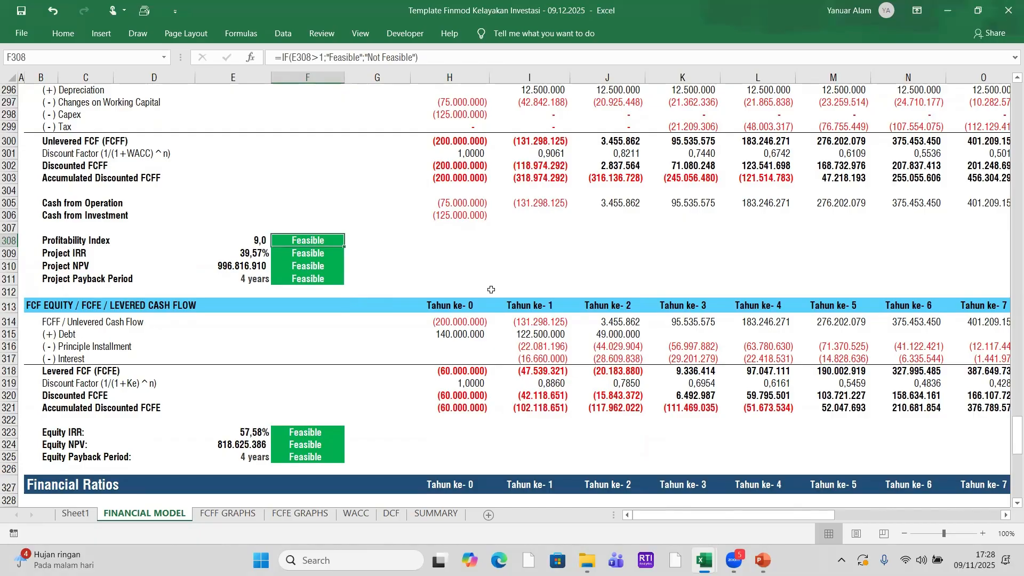
pyautogui.scroll(-2, 491, 289)
# - On the SUMMARY sheet, inspect the Project NPV row's threshold in M8 and its verdict formula in N8
pyautogui.click(423, 514)
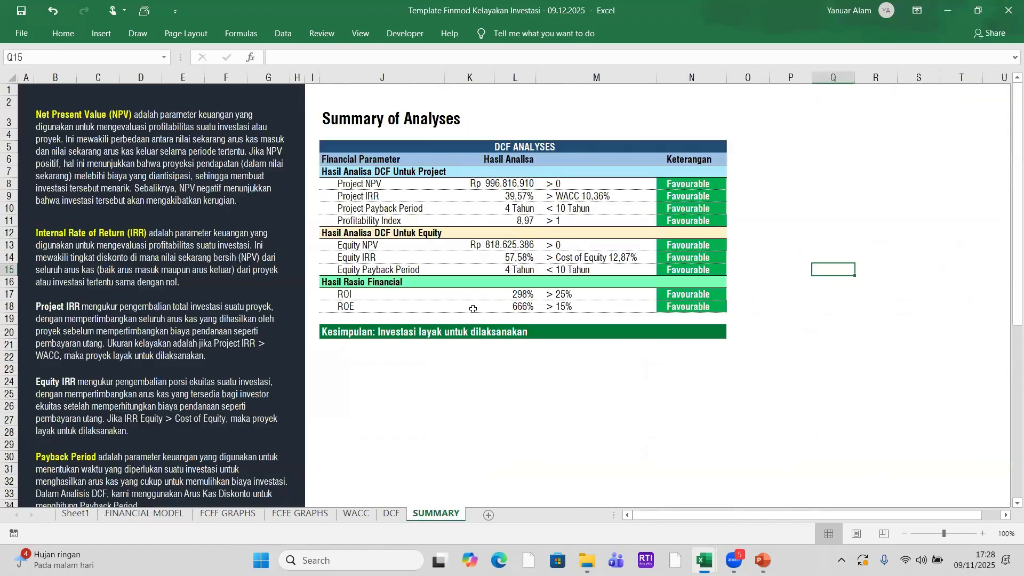
pyautogui.click(396, 185)
pyautogui.click(549, 186)
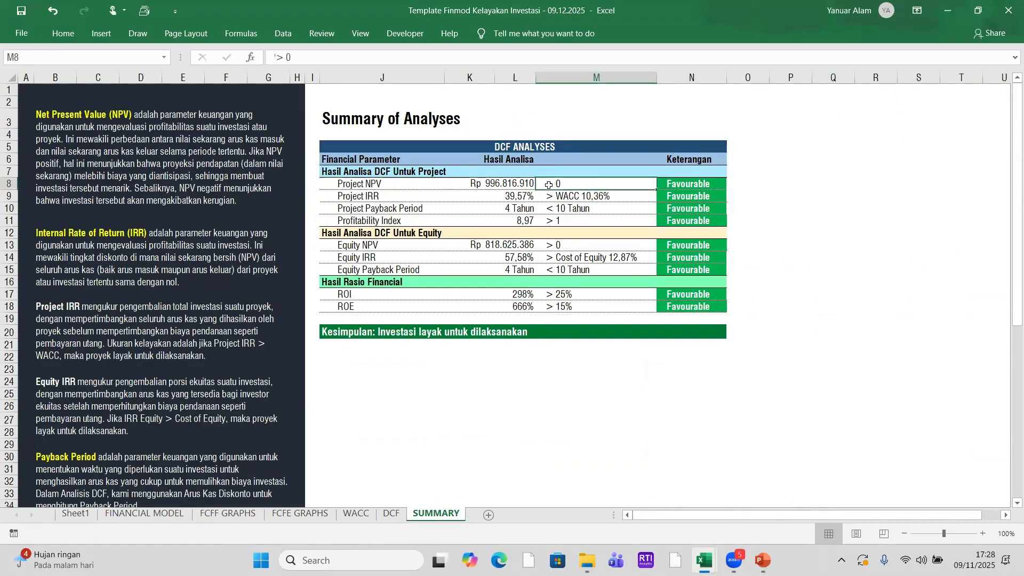
pyautogui.click(682, 188)
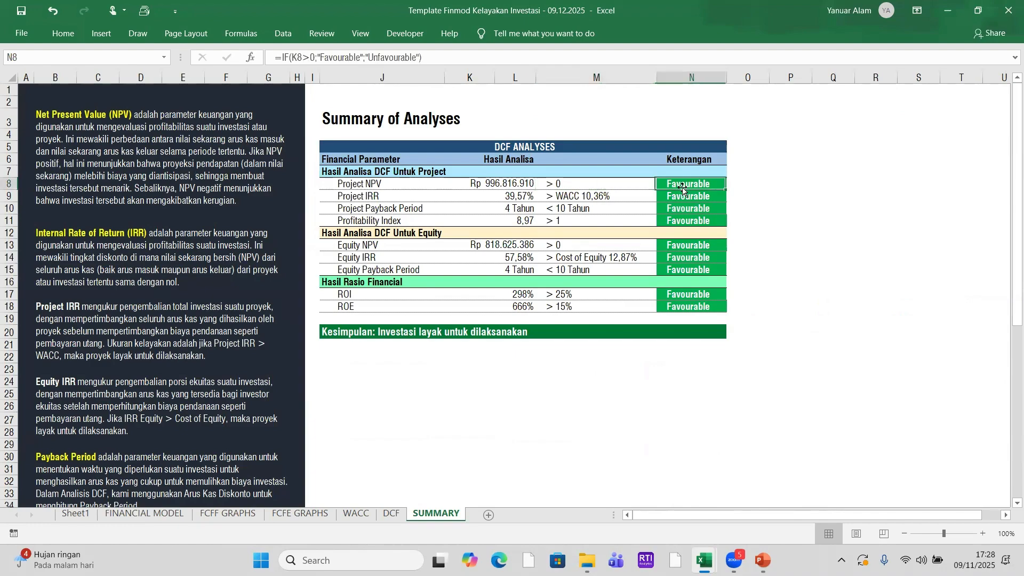
# - Inspect the Project IRR and Project Payback Period results and their threshold references in rows 9 and 10
pyautogui.click(344, 197)
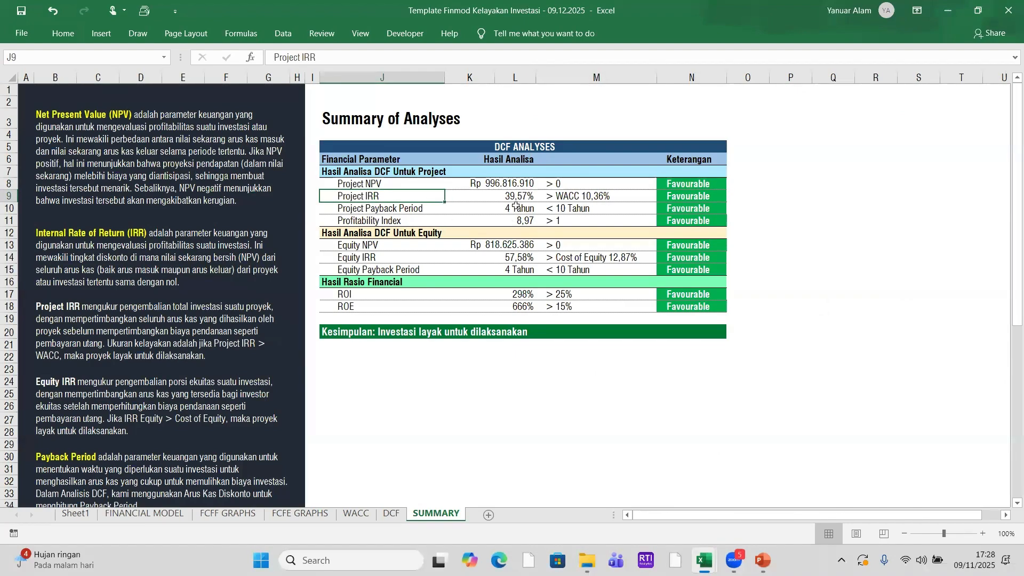
pyautogui.click(573, 196)
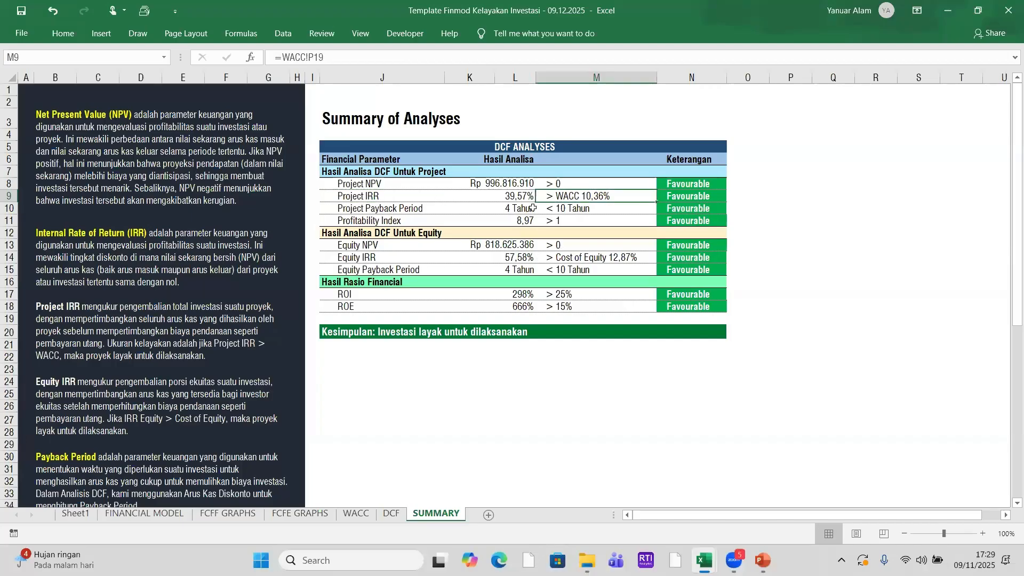
pyautogui.click(514, 196)
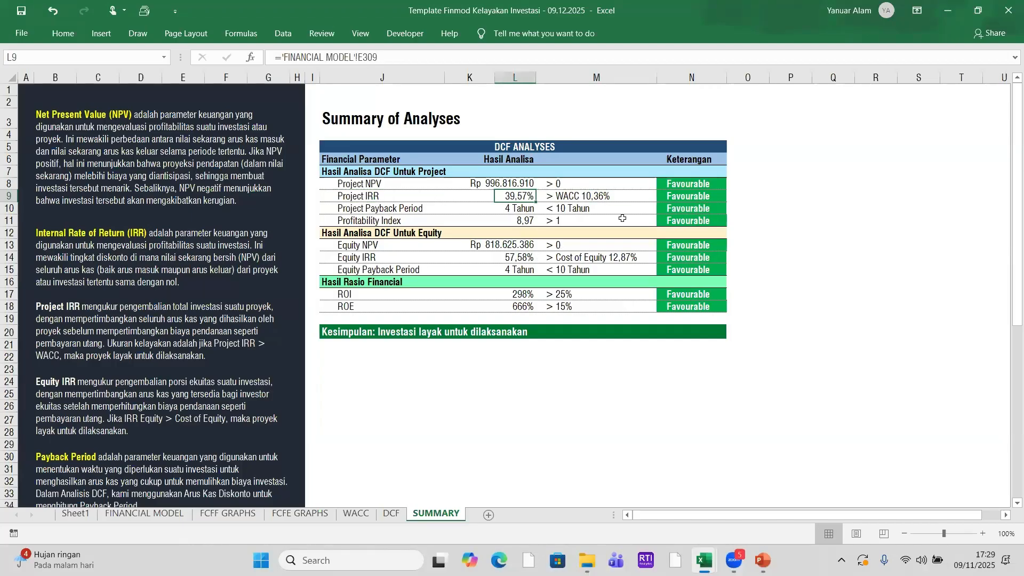
pyautogui.click(343, 208)
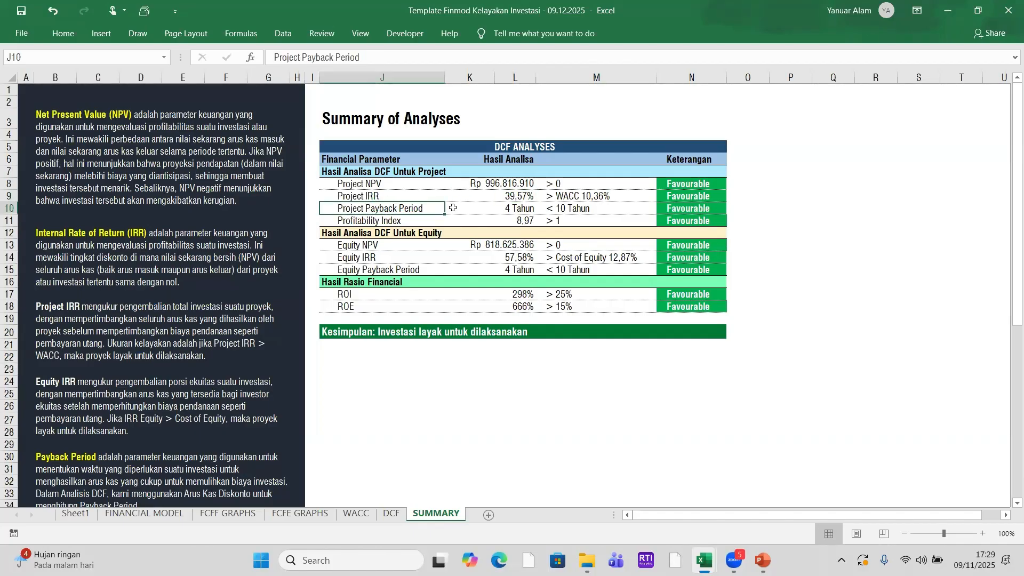
pyautogui.click(511, 206)
pyautogui.click(563, 210)
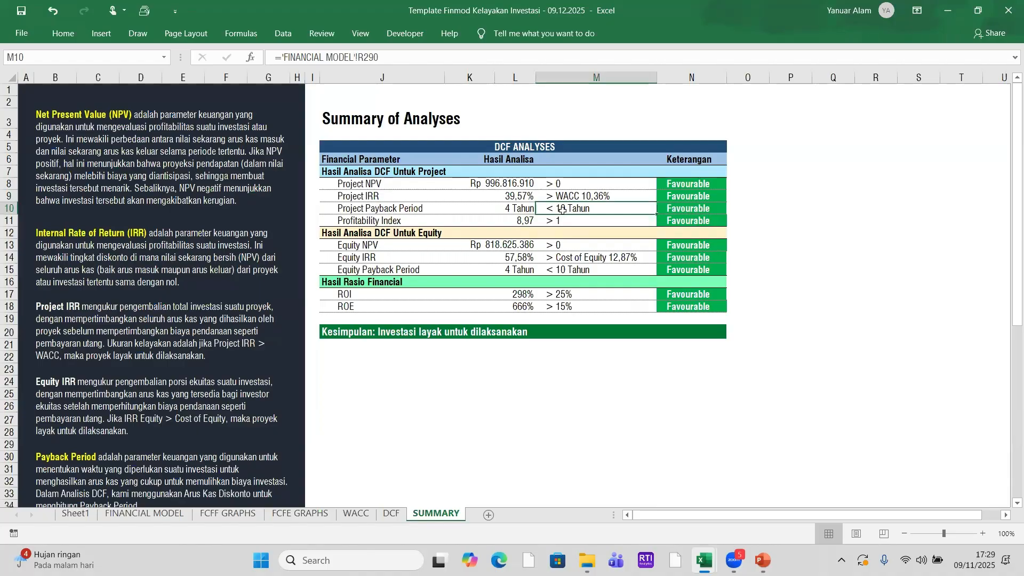
pyautogui.click(834, 297)
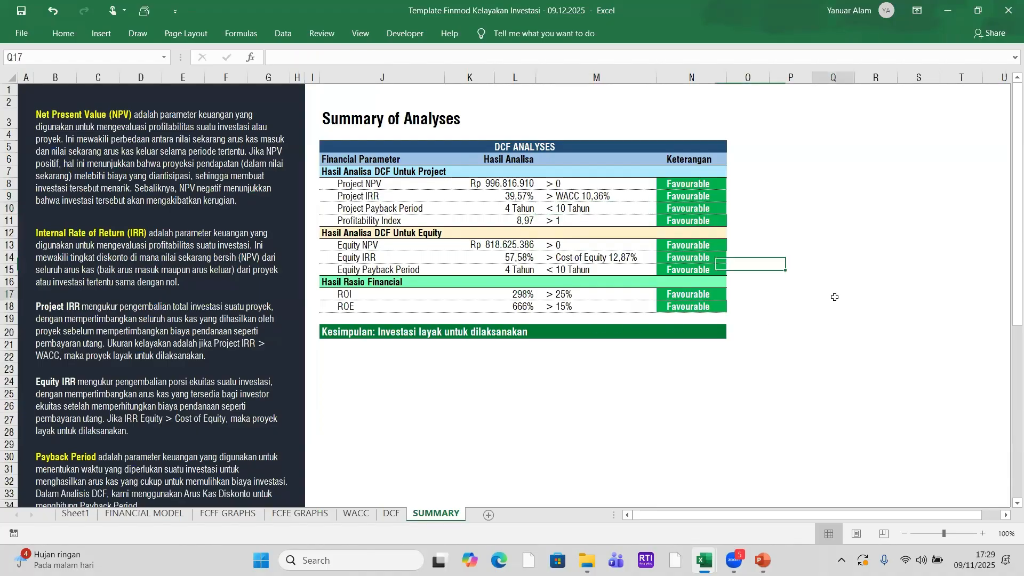
# - Check the Profitability Index against its threshold, test its verdict with 0,5 in L11, and undo the entry
pyautogui.click(524, 222)
pyautogui.click(563, 222)
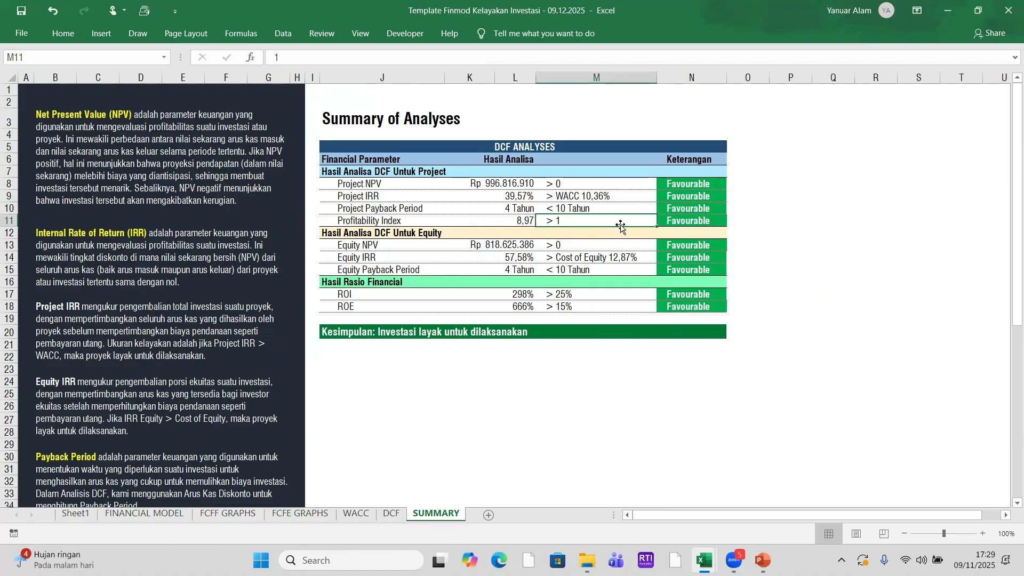
pyautogui.click(513, 220)
pyautogui.write('0,5')
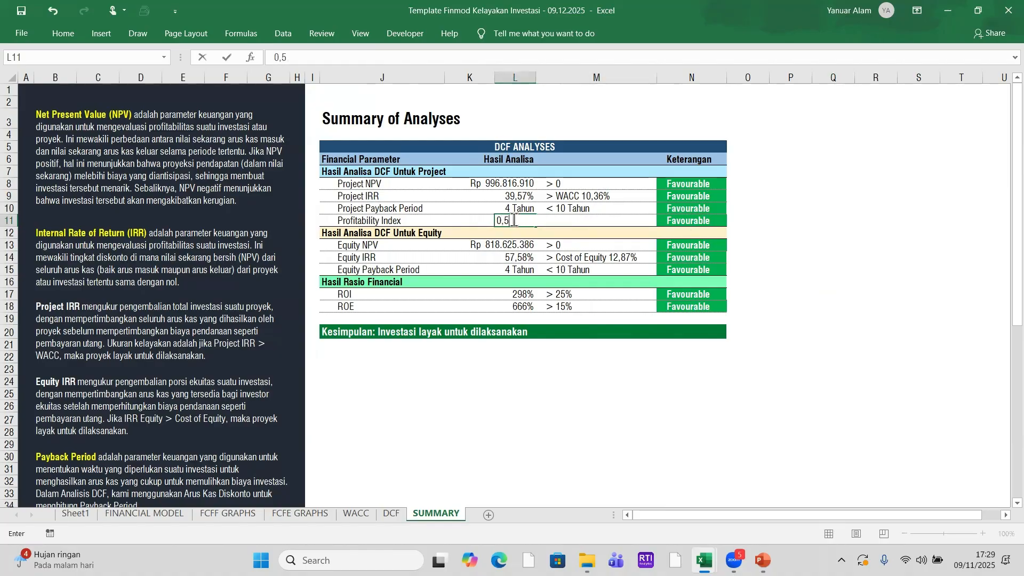
pyautogui.press('Return')
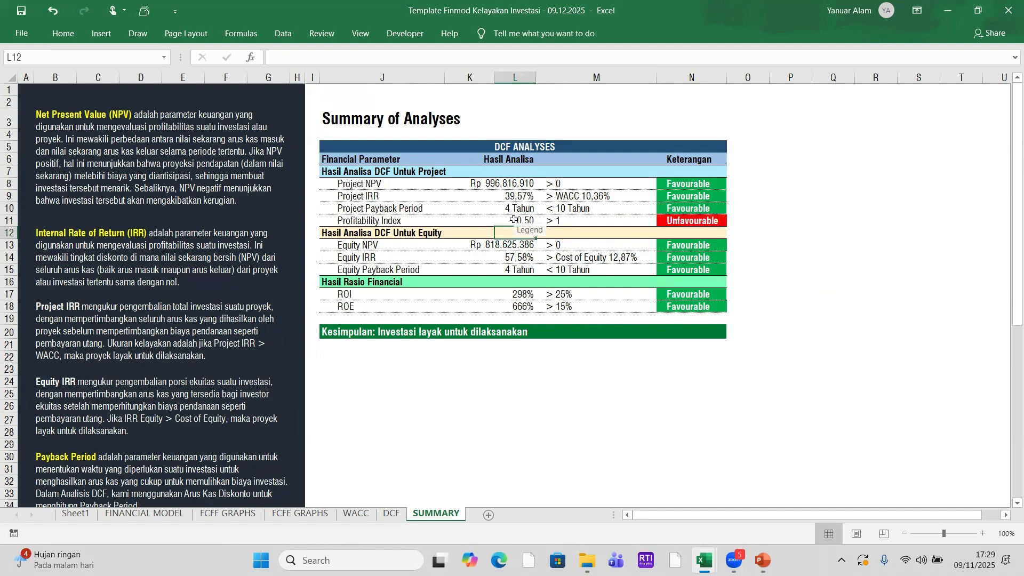
pyautogui.click(53, 11)
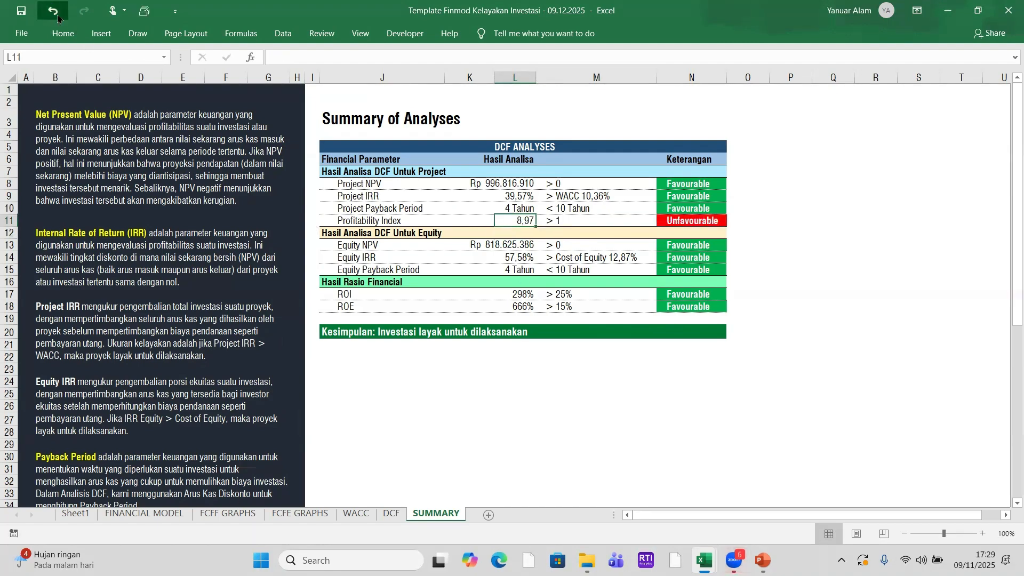
# - Inspect the Equity NPV and Equity IRR results and their threshold cells in rows 13 and 14
pyautogui.click(515, 246)
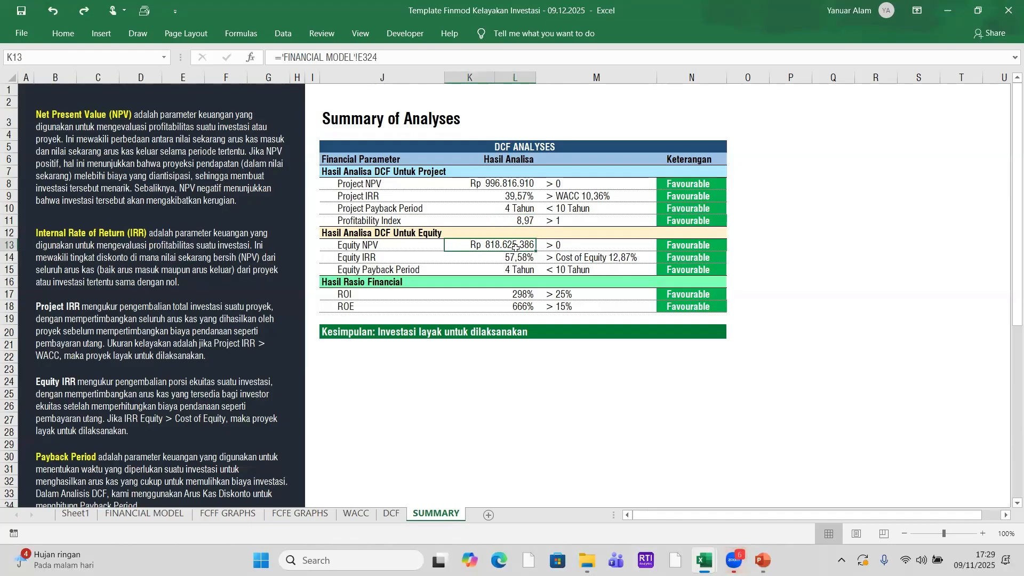
pyautogui.click(555, 245)
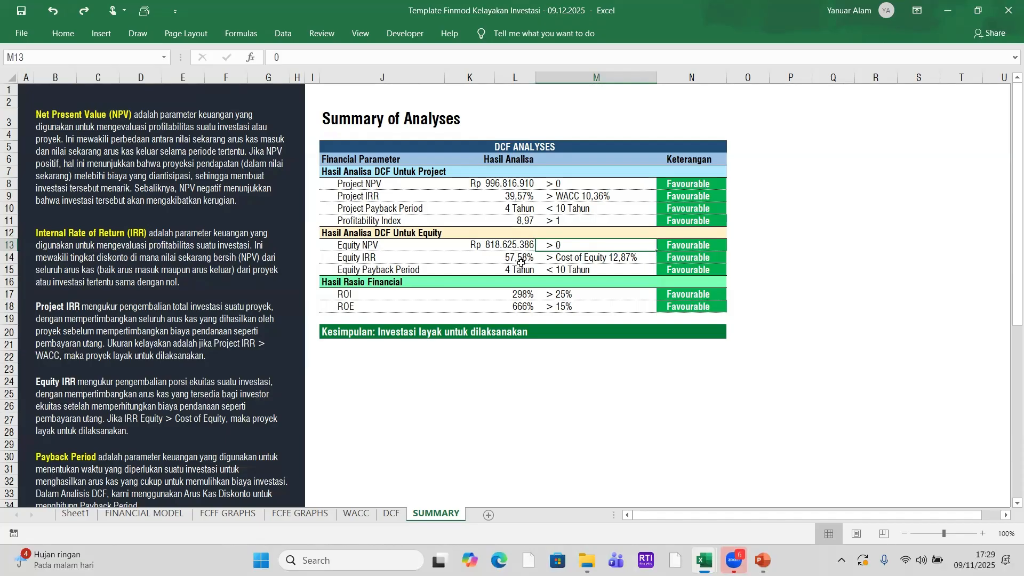
pyautogui.click(521, 262)
pyautogui.click(560, 257)
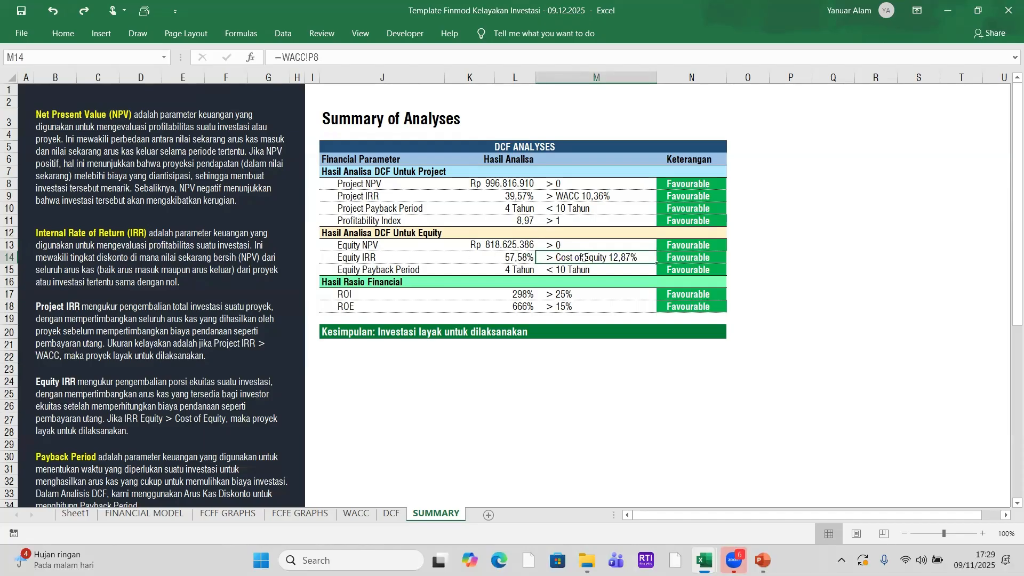
# - Test the Equity IRR verdict by entering 9% in L14, and undo the entry
pyautogui.click(507, 257)
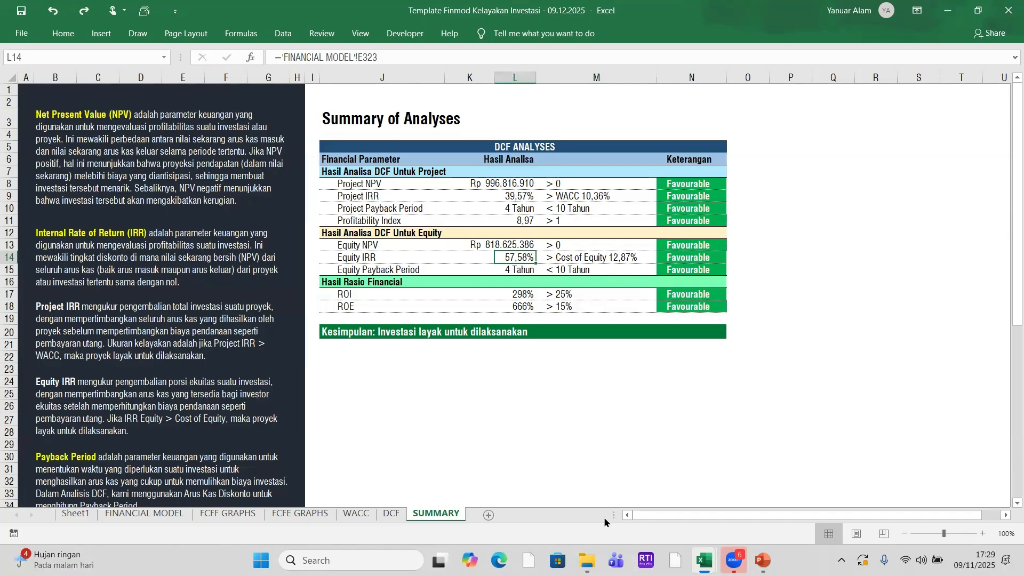
pyautogui.write('9%')
pyautogui.press('Return')
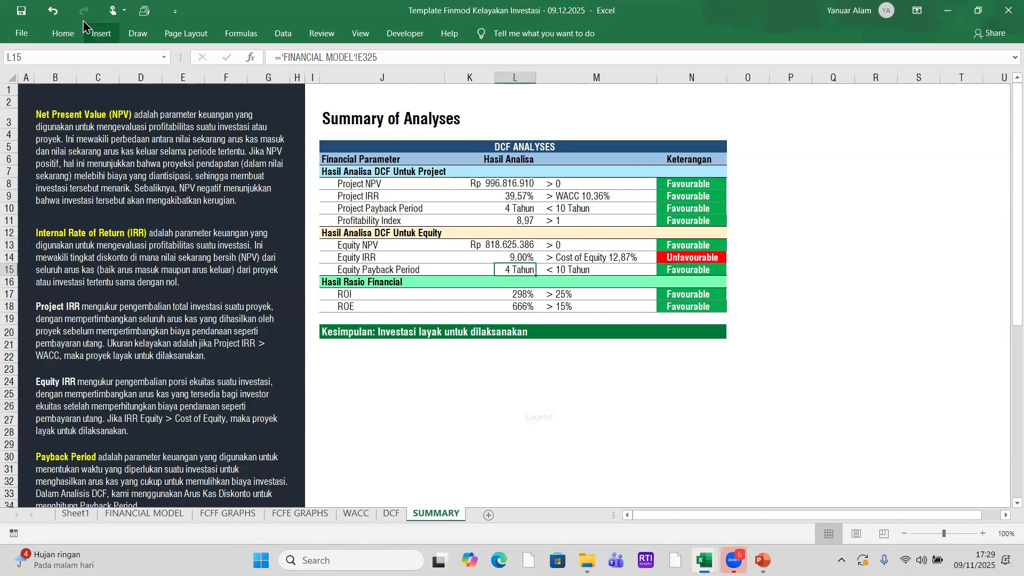
pyautogui.click(53, 9)
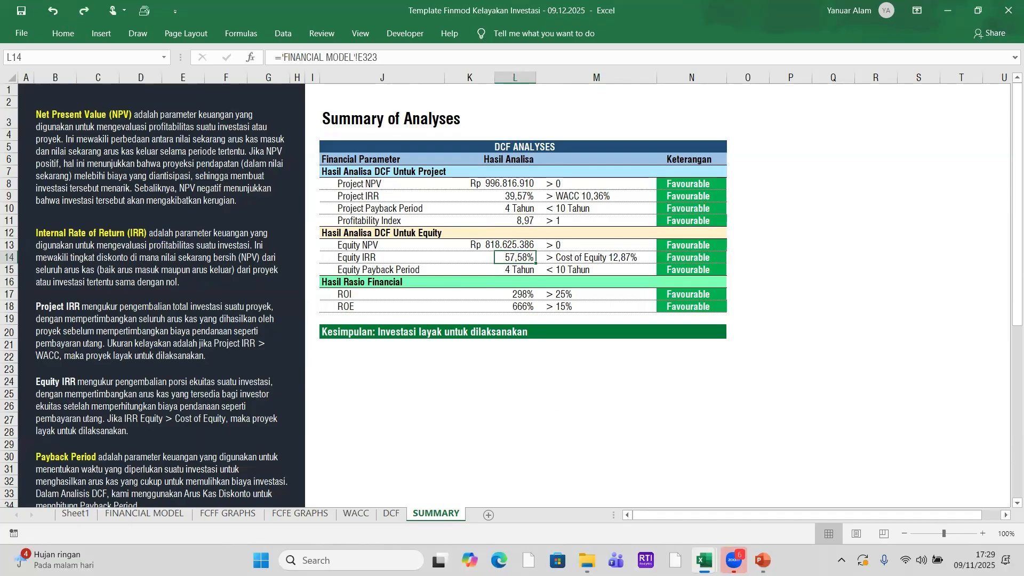
# - Inspect the Equity Payback Period threshold and verdict, and the ROI and ROE results with their thresholds
pyautogui.click(581, 272)
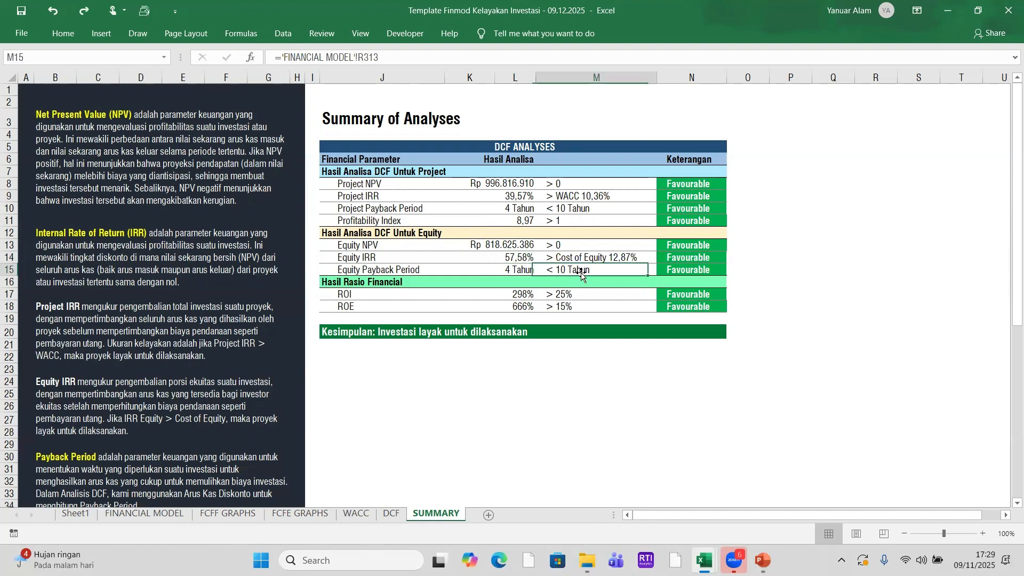
pyautogui.click(673, 270)
pyautogui.click(516, 295)
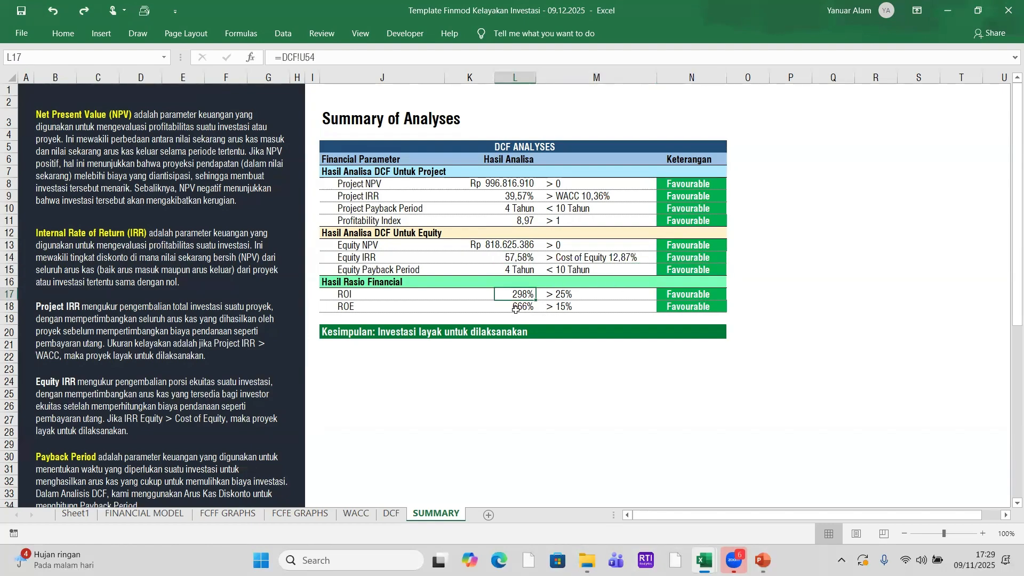
pyautogui.click(515, 308)
pyautogui.click(557, 295)
pyautogui.click(562, 308)
pyautogui.click(566, 294)
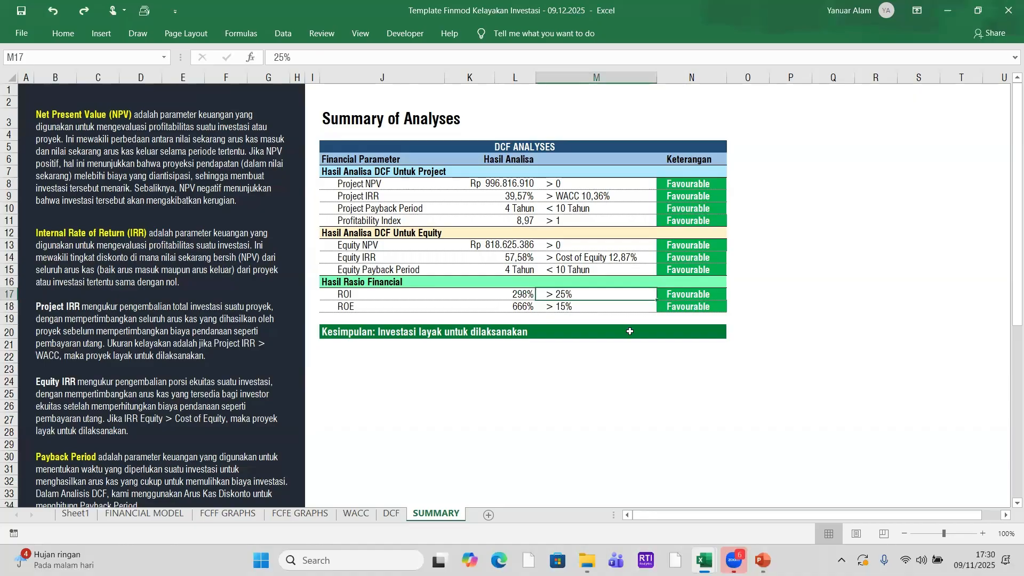
# - Test the ROI verdict by entering 20% in L17, and undo the entry
pyautogui.click(516, 294)
pyautogui.write('20')
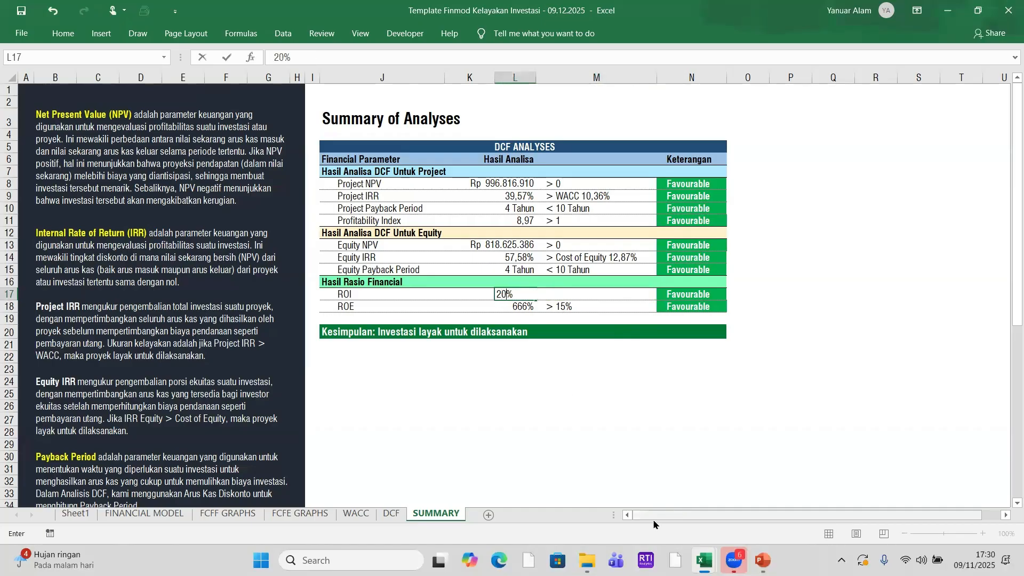
pyautogui.press('Return')
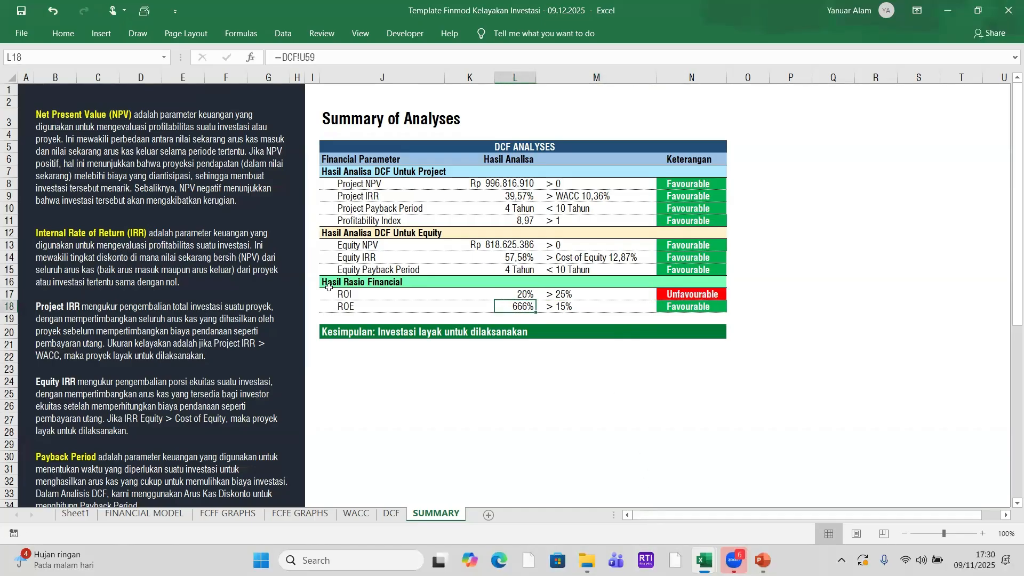
pyautogui.click(51, 12)
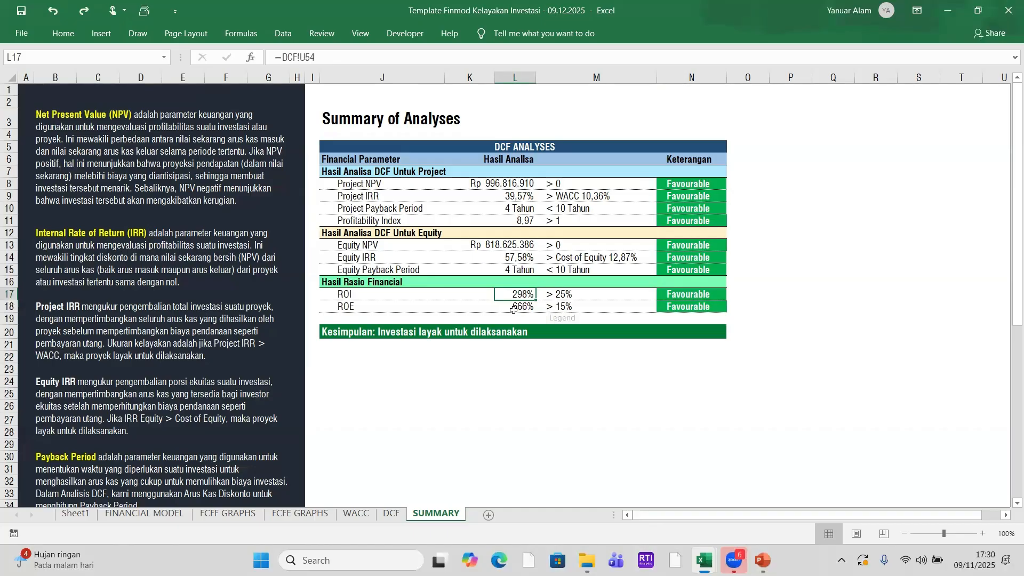
# - Check the ROE threshold in M18, test the verdict with 10% in L18, and undo the entry
pyautogui.click(562, 304)
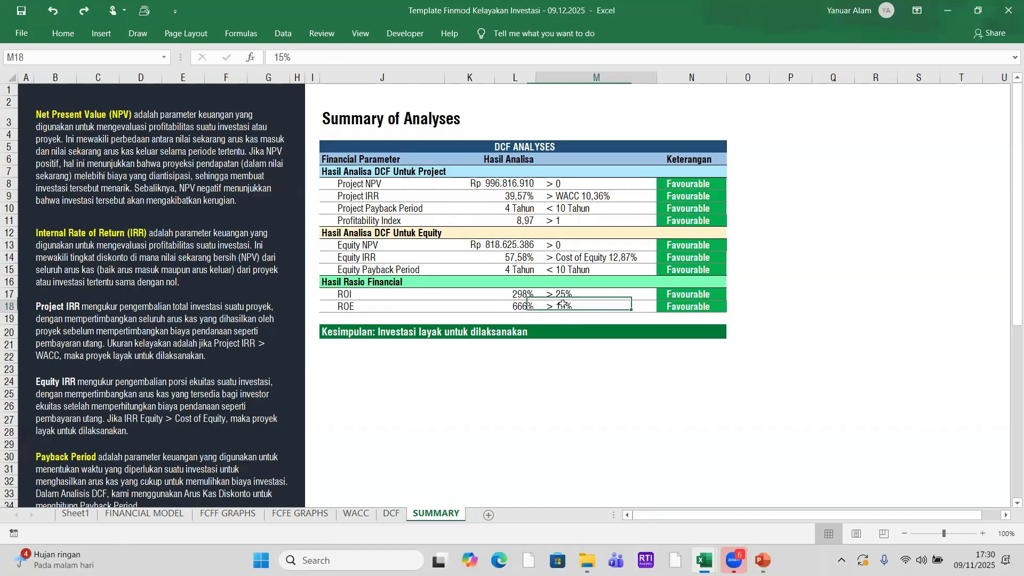
pyautogui.click(518, 307)
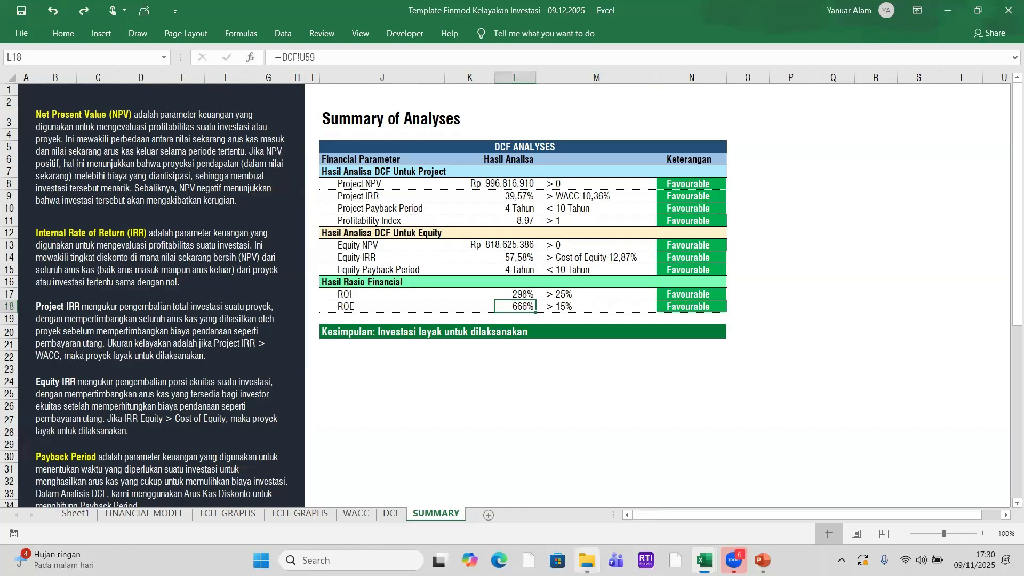
pyautogui.moveTo(588, 560)
pyautogui.press('F2')
pyautogui.press('Return')
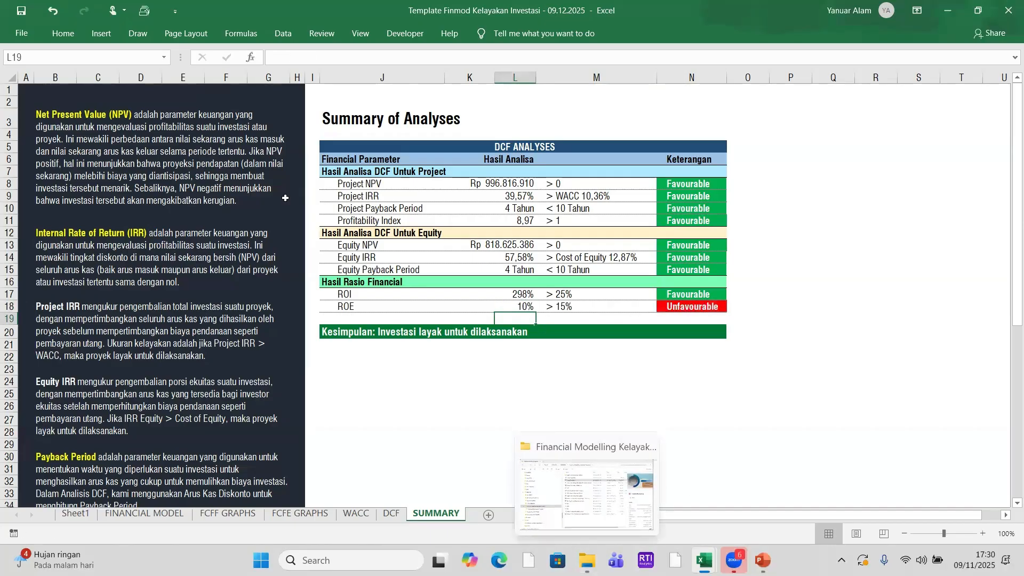
pyautogui.click(52, 10)
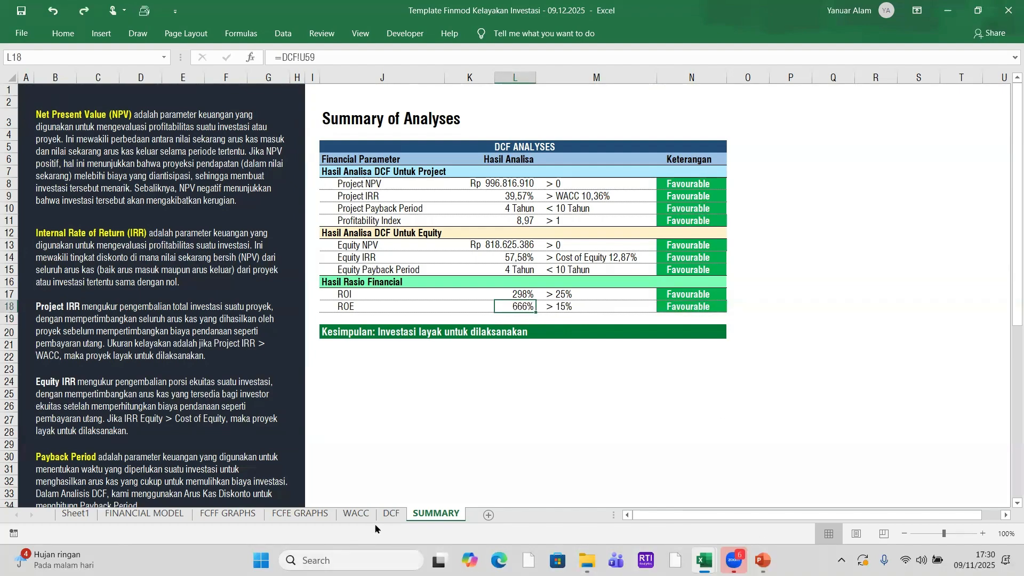
# - Review the FCF Project, FCF Equity and Financial Ratios tables on the DCF sheet
pyautogui.click(391, 514)
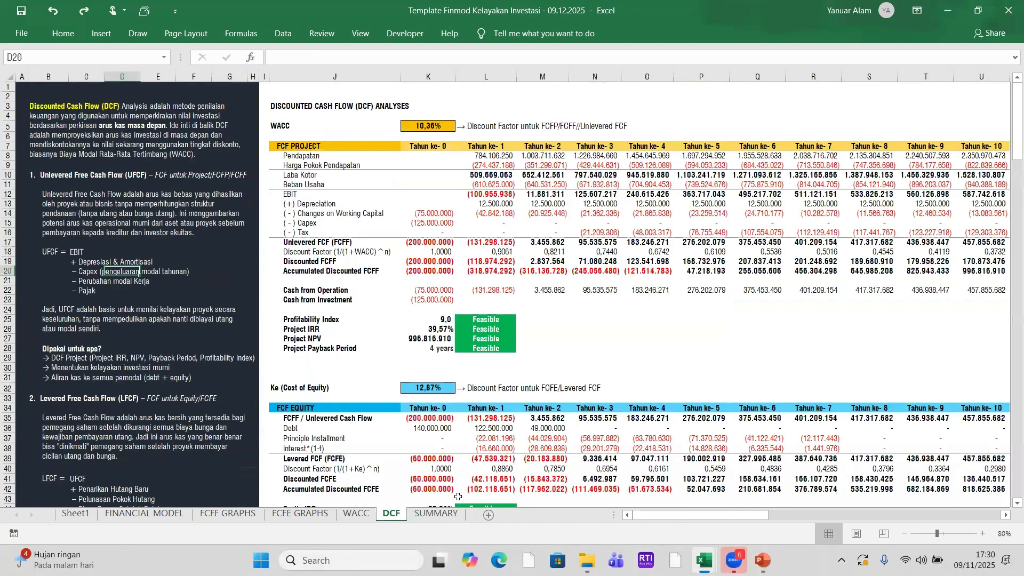
pyautogui.scroll(-6, 634, 377)
pyautogui.scroll(-3, 634, 376)
pyautogui.scroll(4, 633, 376)
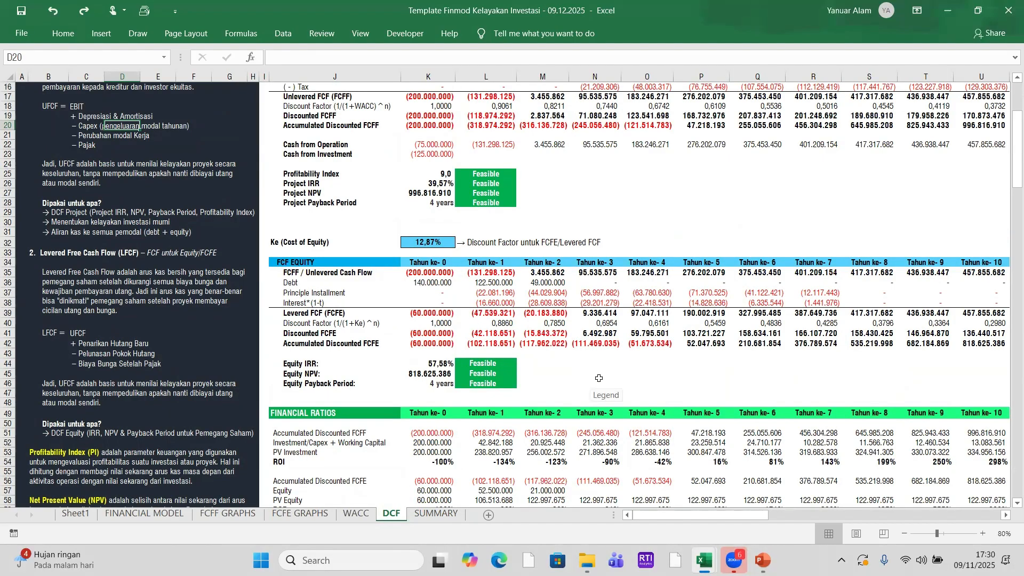
pyautogui.scroll(2, 599, 378)
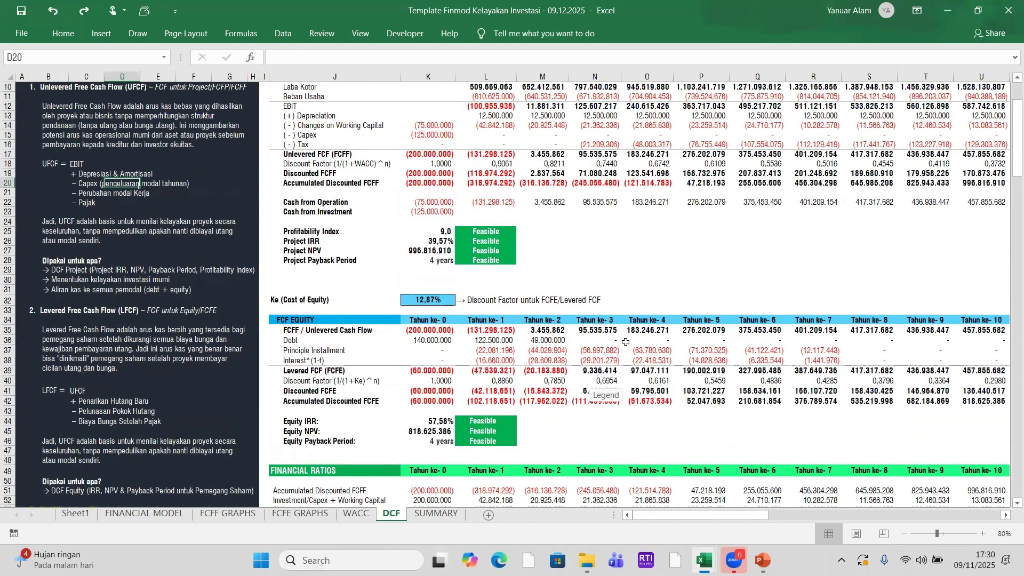
pyautogui.scroll(-2, 420, 365)
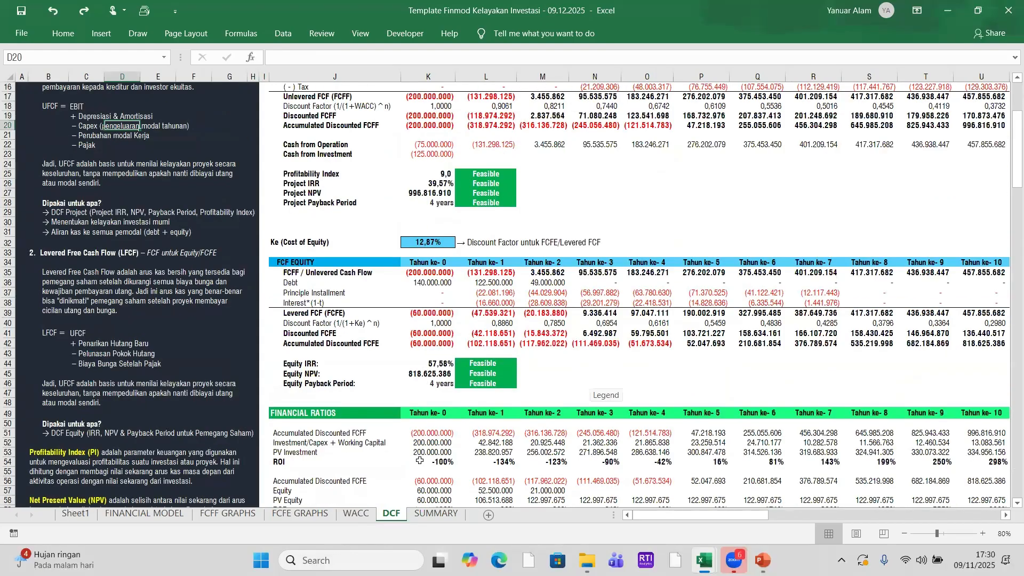
# - Review the charts on the FCFF GRAPHS and FCFE GRAPHS sheets, and the DCF Analyses section on the FINANCIAL MODEL sheet
pyautogui.click(227, 517)
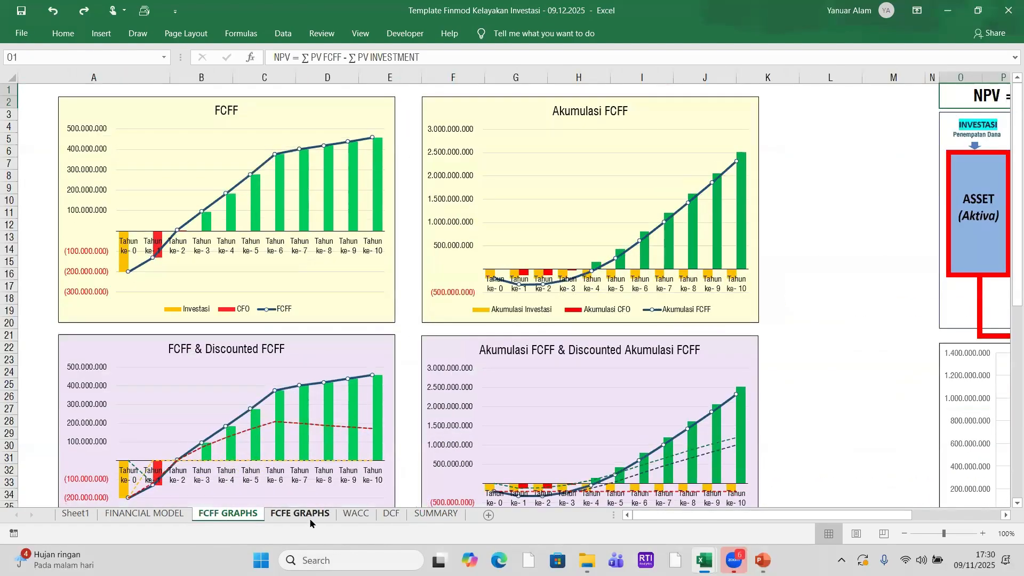
pyautogui.click(302, 515)
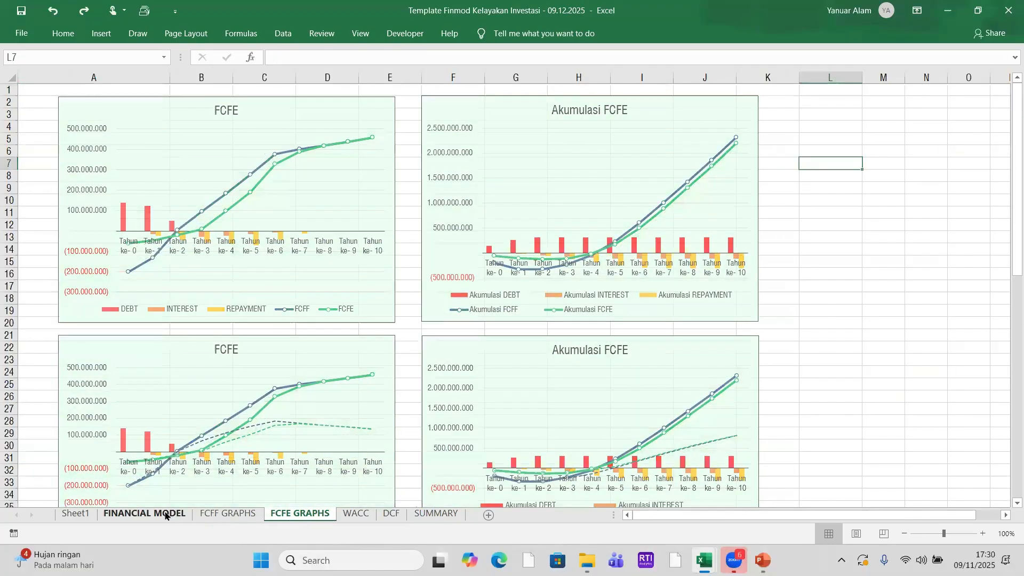
pyautogui.click(169, 515)
pyautogui.scroll(6, 615, 325)
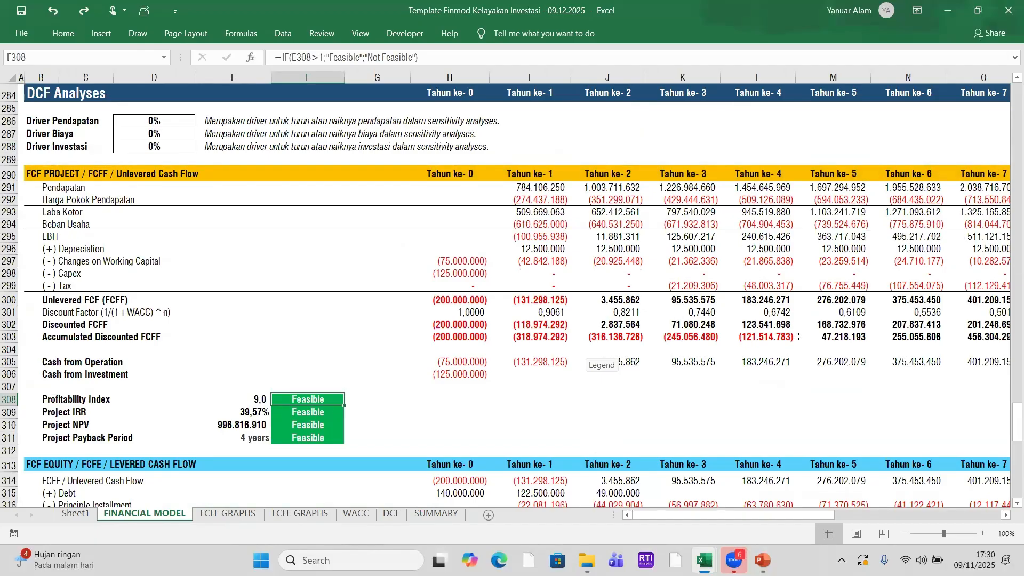
pyautogui.scroll(-2, 798, 337)
pyautogui.scroll(-2, 799, 337)
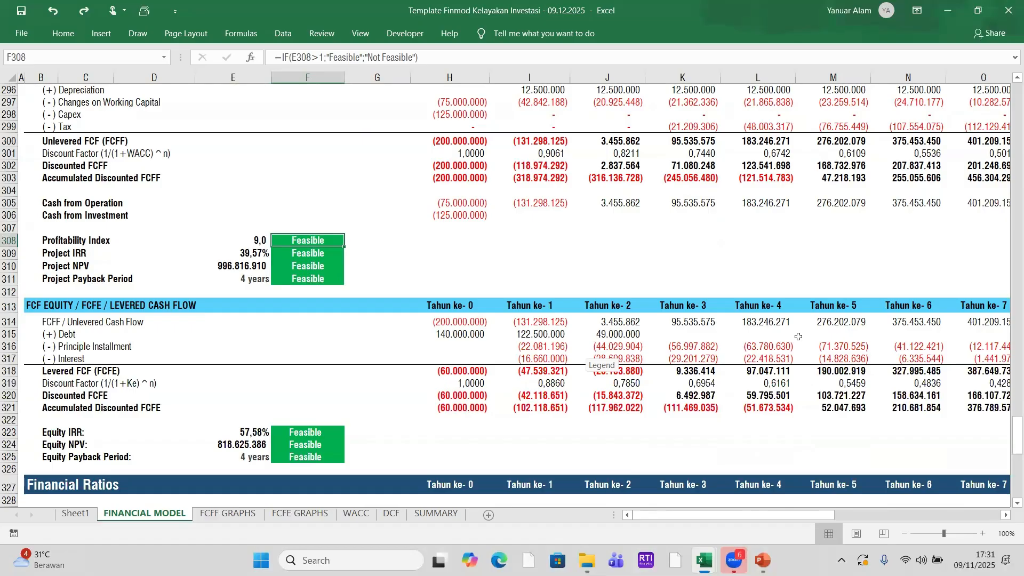
# - Review the FINANCIAL MODEL sheet from CAPEX & FINANCING through the loan schedules and OPEX to the 3 Statement Model
pyautogui.moveTo(1009, 442); pyautogui.dragTo(1010, 96)
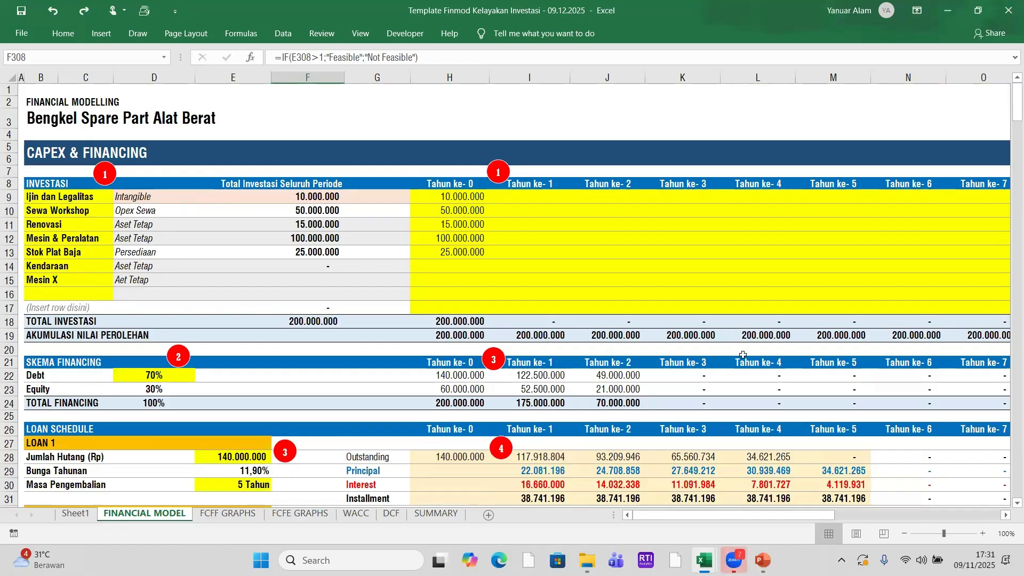
pyautogui.scroll(-12, 759, 347)
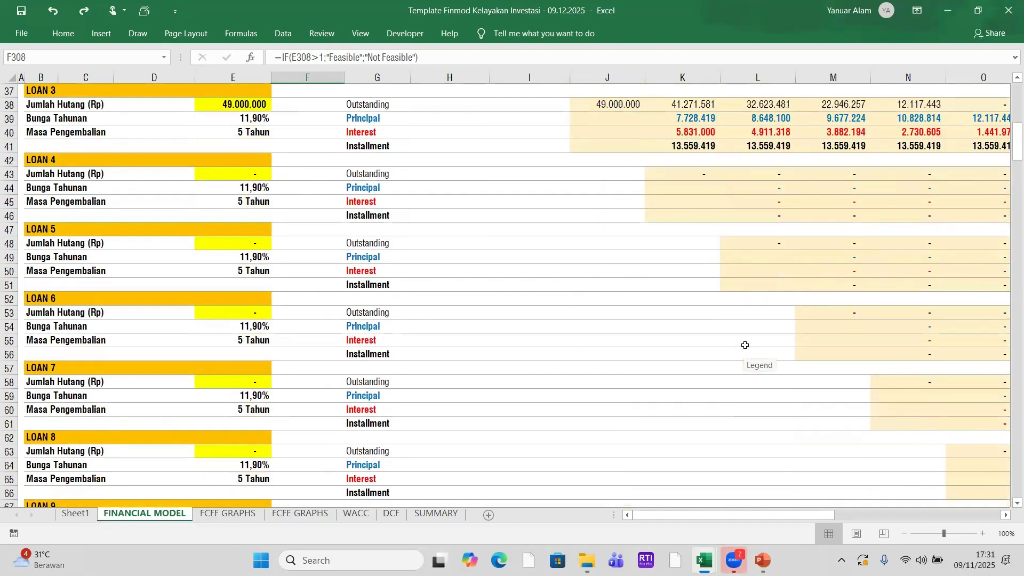
pyautogui.scroll(-7, 745, 345)
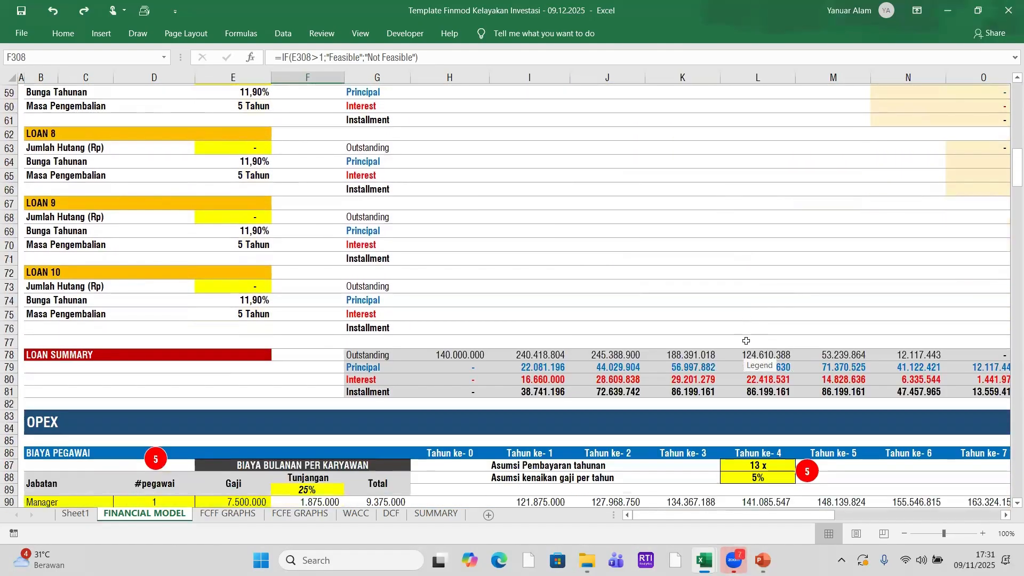
pyautogui.scroll(-7, 746, 340)
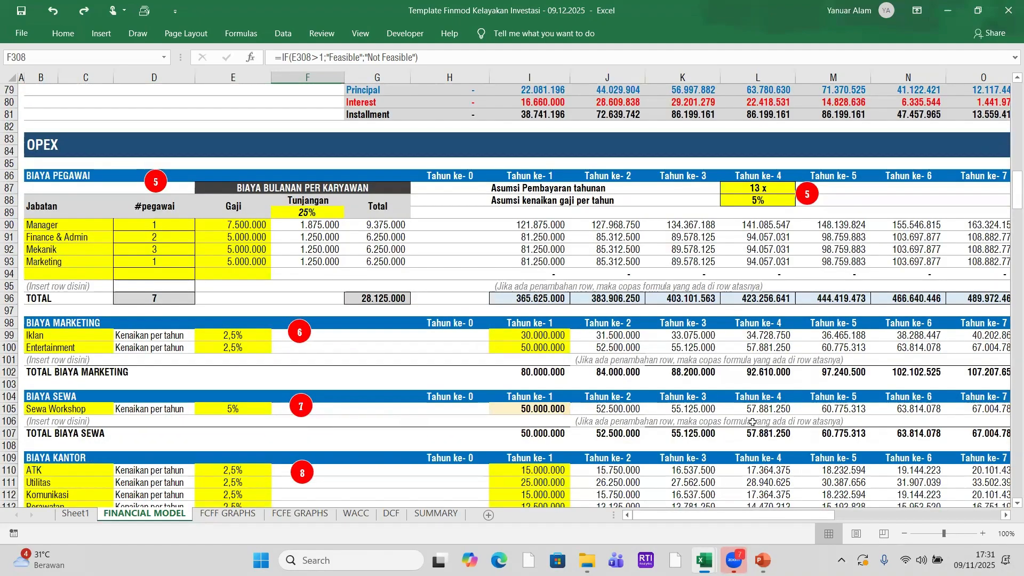
pyautogui.scroll(-9, 751, 416)
pyautogui.scroll(-15, 750, 422)
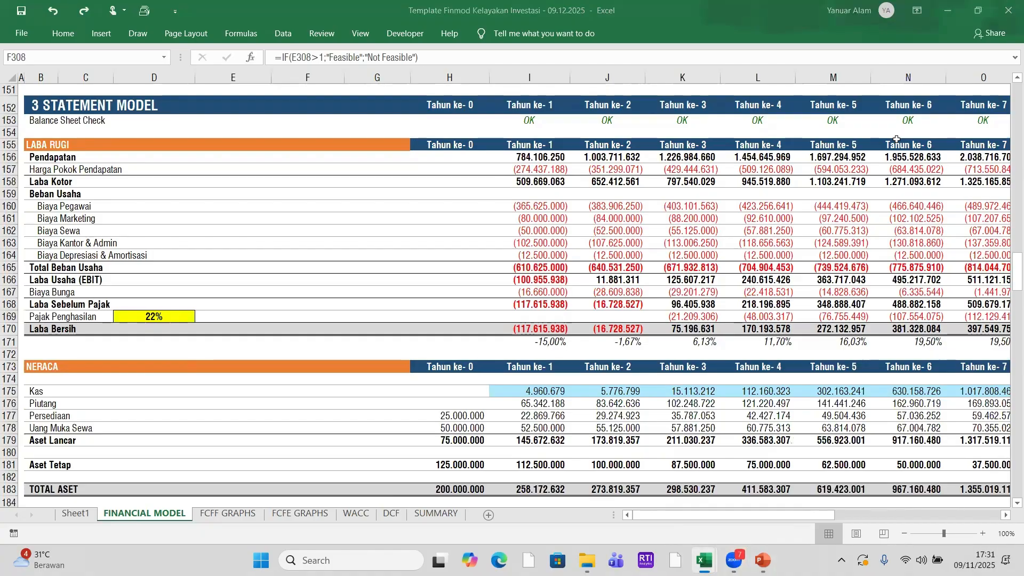